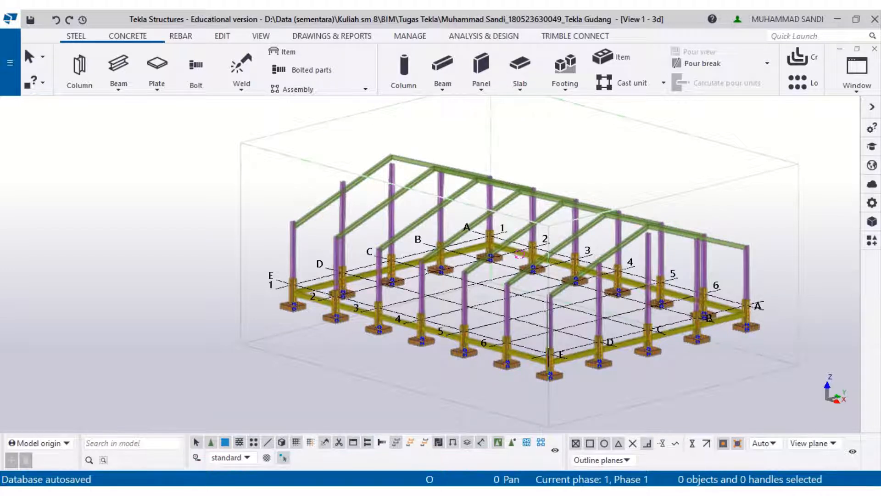
# - Examine the warehouse cross-section drawing in the reference PDF
pyautogui.click(259, 493)
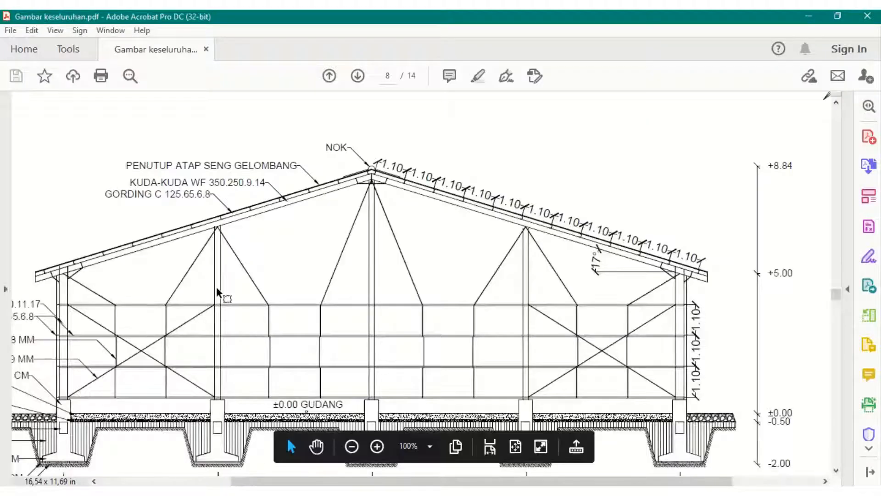
pyautogui.keyDown('ctrl'); pyautogui.scroll(-1, 216, 286); pyautogui.keyUp('ctrl')
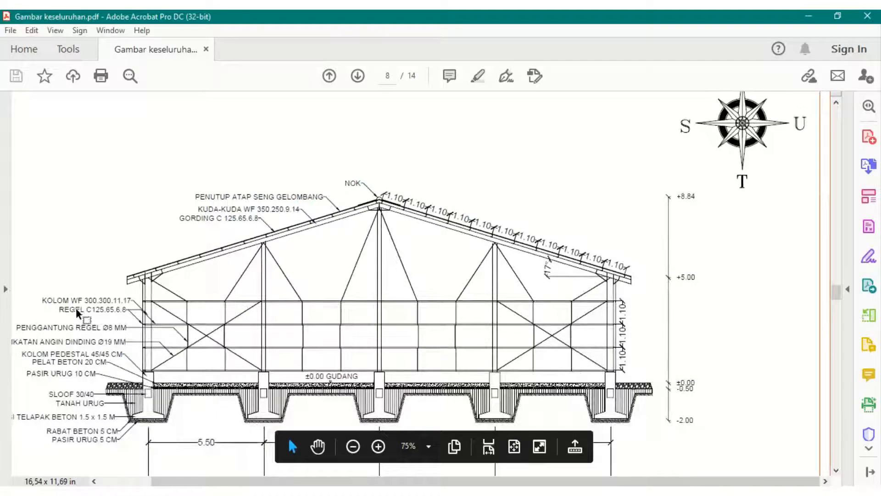
pyautogui.keyDown('ctrl'); pyautogui.scroll(1, 76, 307); pyautogui.keyUp('ctrl')
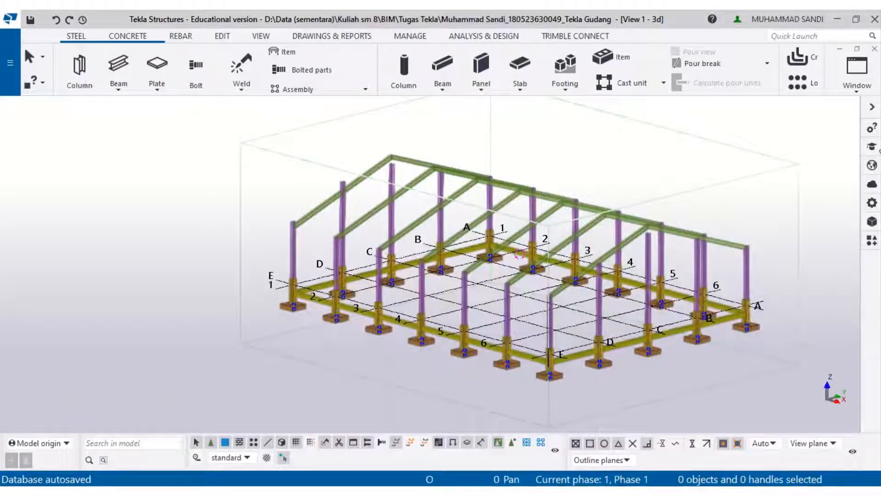
# - Search the Applications & components catalog for haunc
pyautogui.click(872, 240)
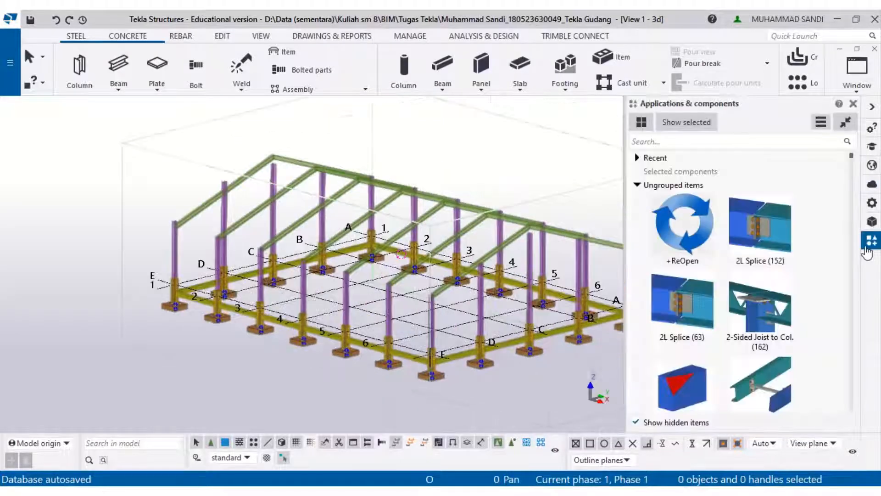
pyautogui.click(637, 185)
pyautogui.click(665, 145)
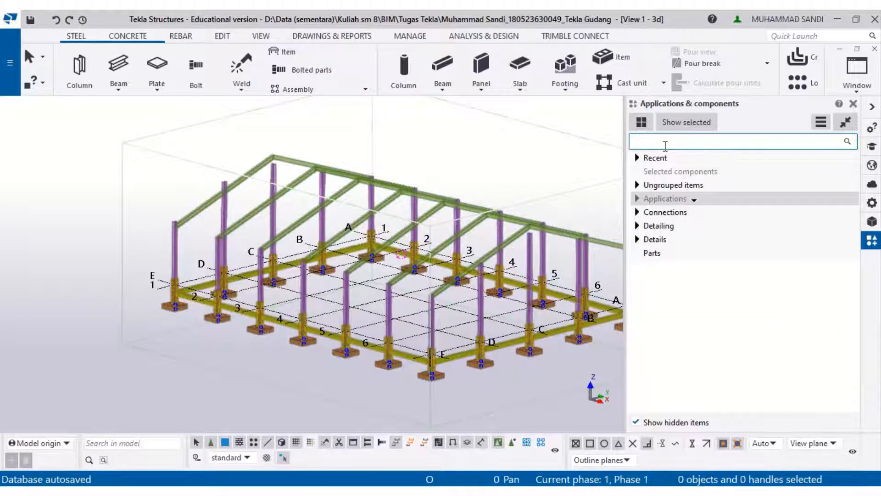
pyautogui.write('haunc')
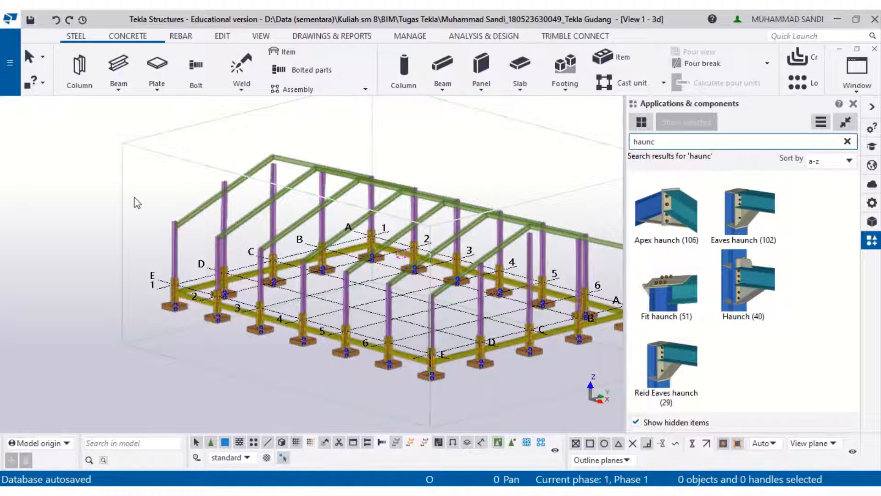
# - In the GRID 1 view, apply Eaves haunch (102) joining the column on grid E to its rafter
pyautogui.scroll(2, 133, 199)
pyautogui.scroll(3, 191, 238)
pyautogui.scroll(3, 191, 239)
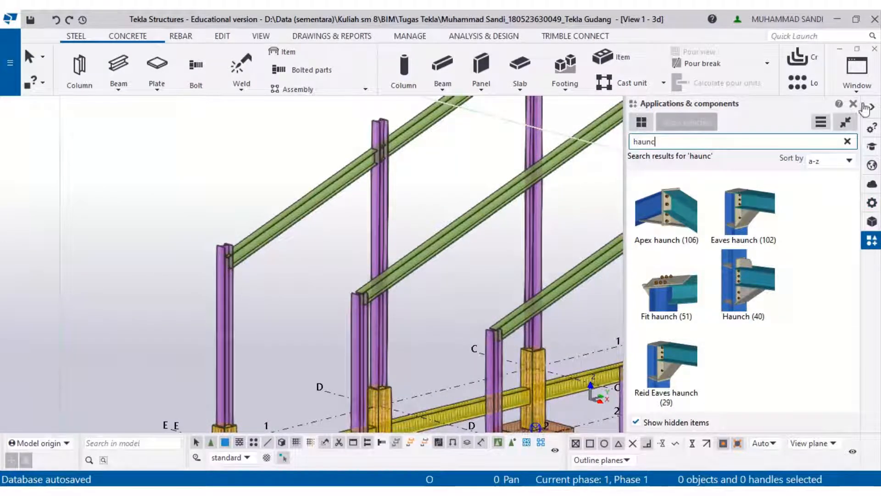
pyautogui.click(857, 83)
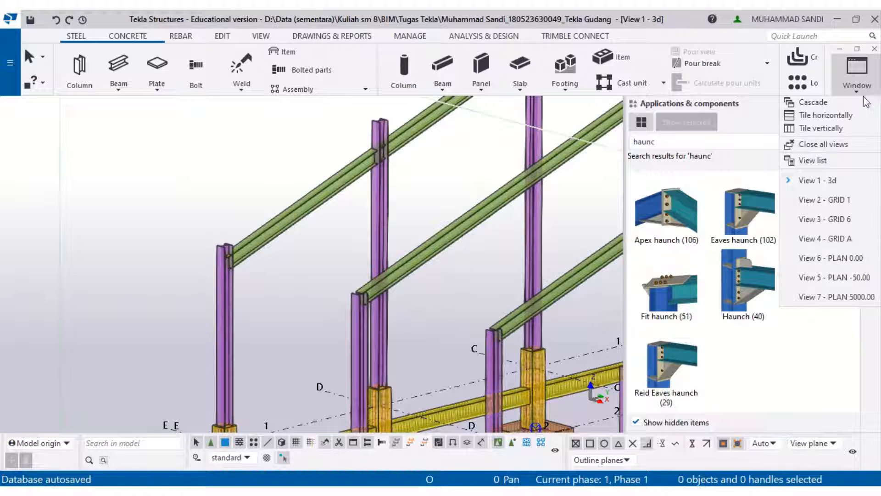
pyautogui.click(824, 200)
pyautogui.moveTo(393, 252); pyautogui.dragTo(509, 247, button='middle')
pyautogui.scroll(5, 156, 243)
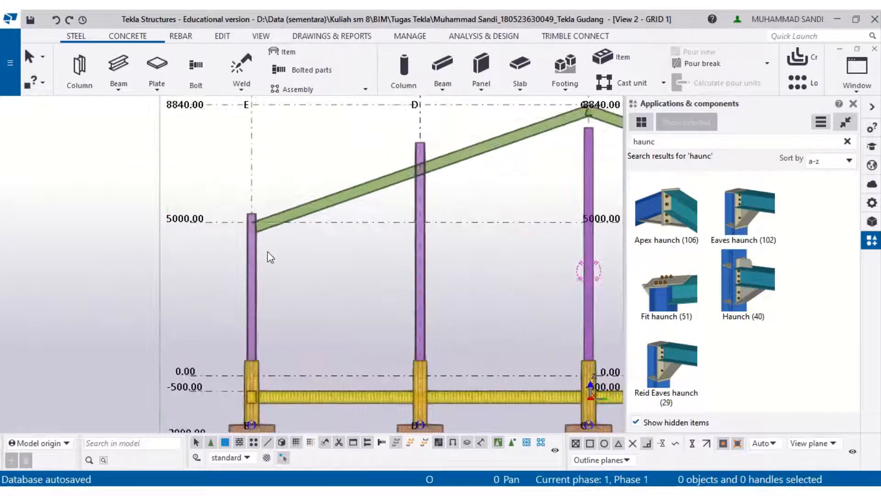
pyautogui.scroll(4, 269, 256)
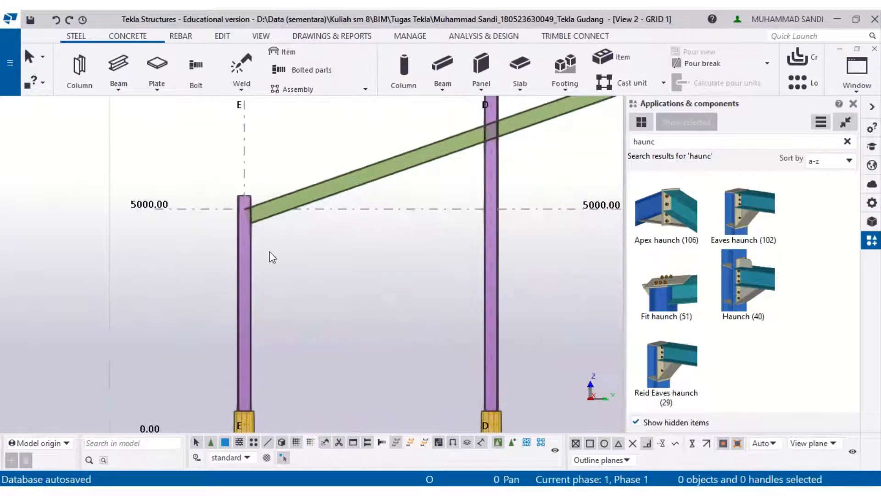
pyautogui.click(765, 216)
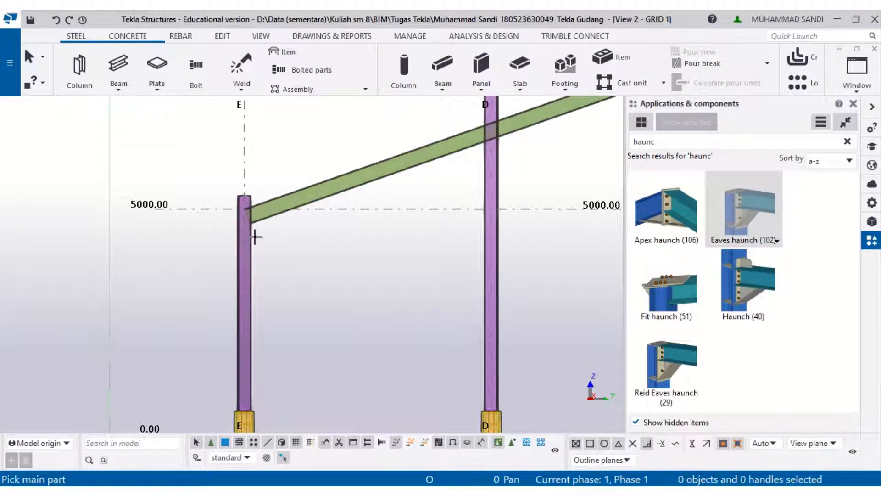
pyautogui.click(252, 235)
pyautogui.click(277, 217)
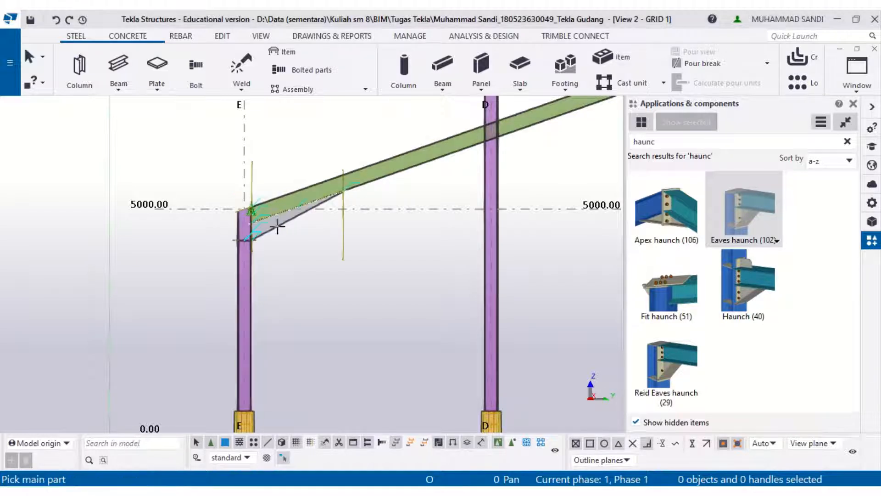
pyautogui.scroll(6, 277, 225)
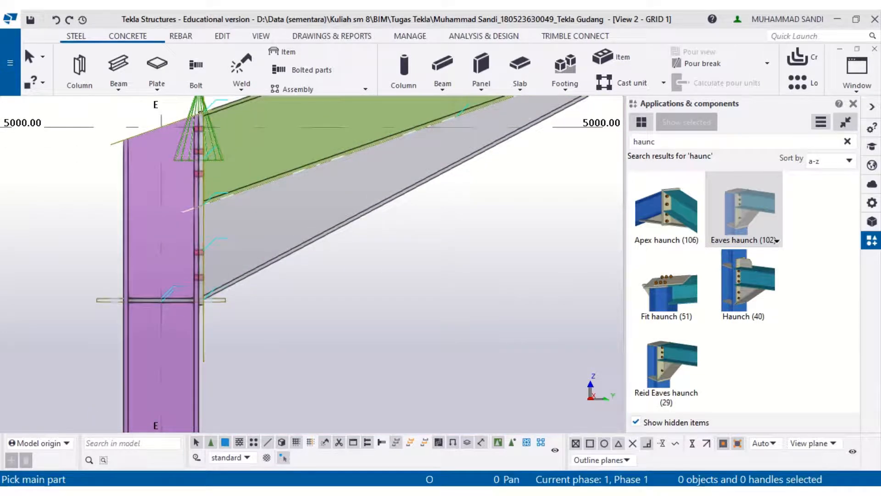
# - Examine the rafter-to-column connection detail drawings in the reference PDF
pyautogui.hotkey('alt', 'Tab')
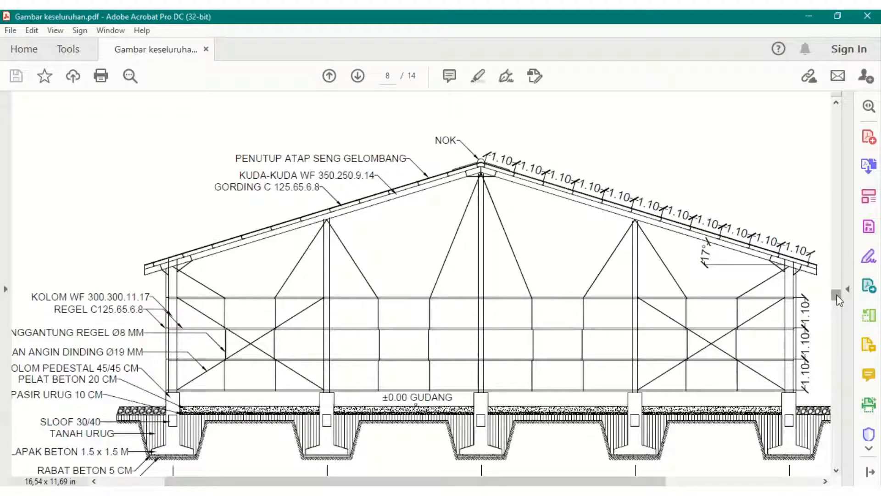
pyautogui.moveTo(836, 300); pyautogui.dragTo(836, 429)
pyautogui.keyDown('ctrl'); pyautogui.scroll(-4, 606, 354); pyautogui.keyUp('ctrl')
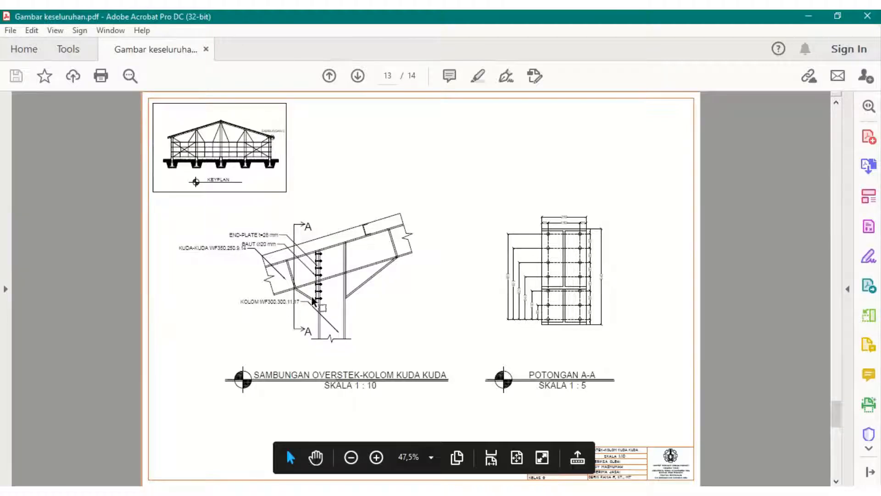
pyautogui.scroll(2, 311, 295)
pyautogui.keyDown('ctrl'); pyautogui.scroll(2, 313, 382); pyautogui.keyUp('ctrl')
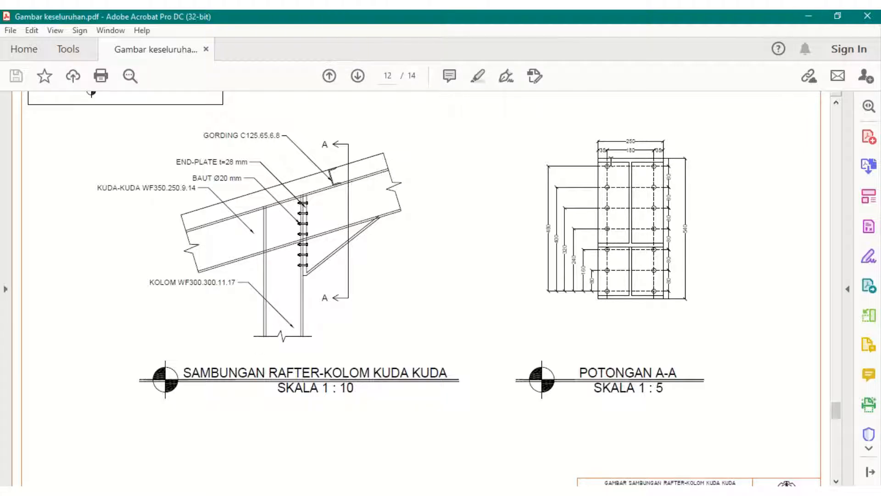
pyautogui.click(809, 18)
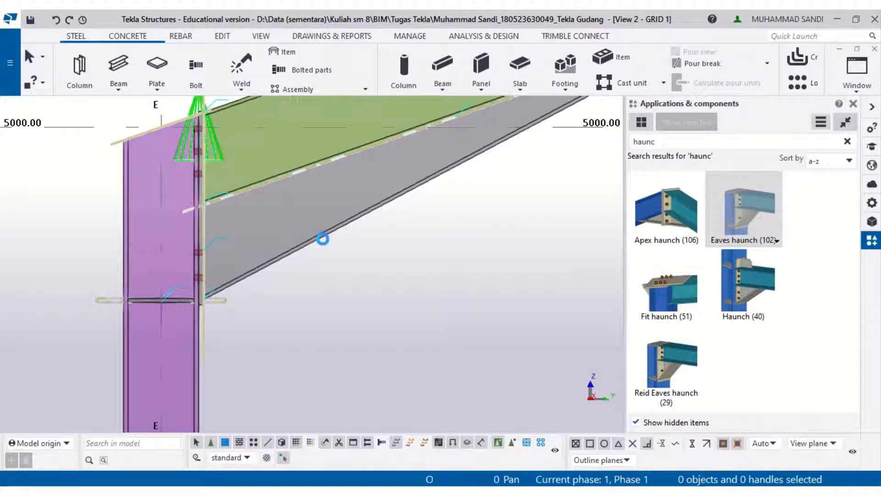
# - Set the eaves haunch end plate thickness to 28 and modify the connection
pyautogui.doubleClick(322, 239)
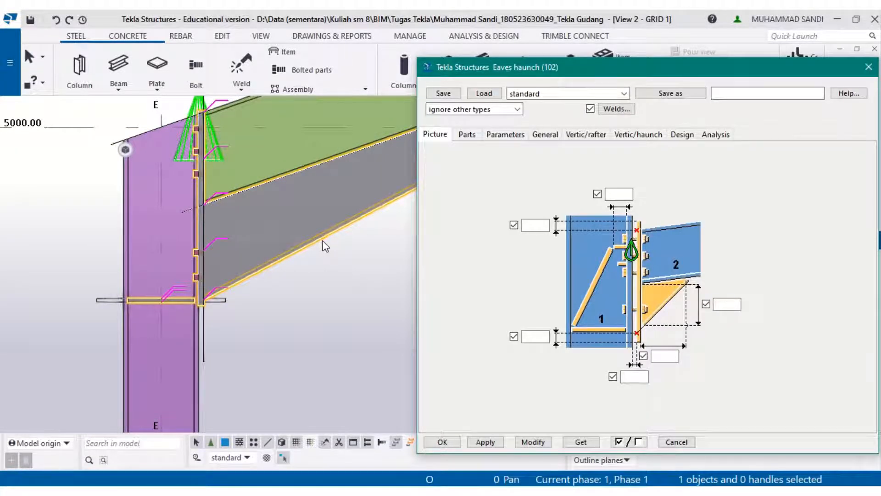
pyautogui.click(468, 136)
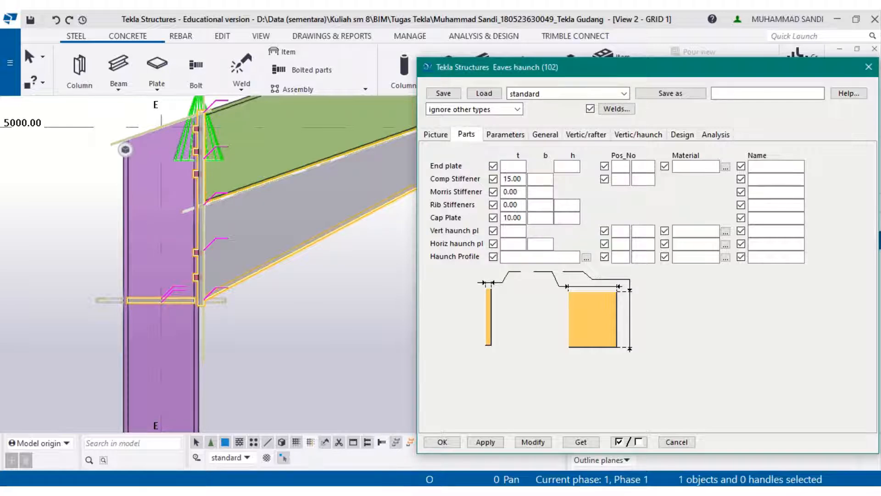
pyautogui.hotkey('alt', 'Tab')
pyautogui.hotkey('alt', 'Tab')
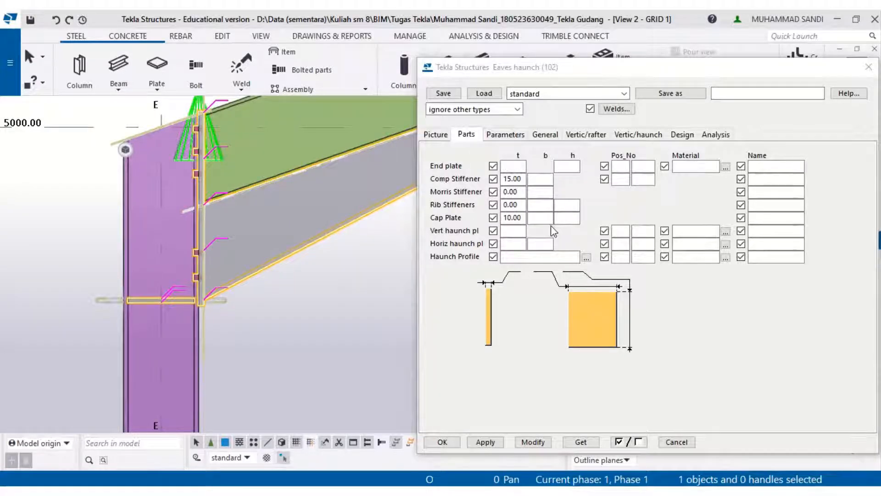
pyautogui.click(513, 165)
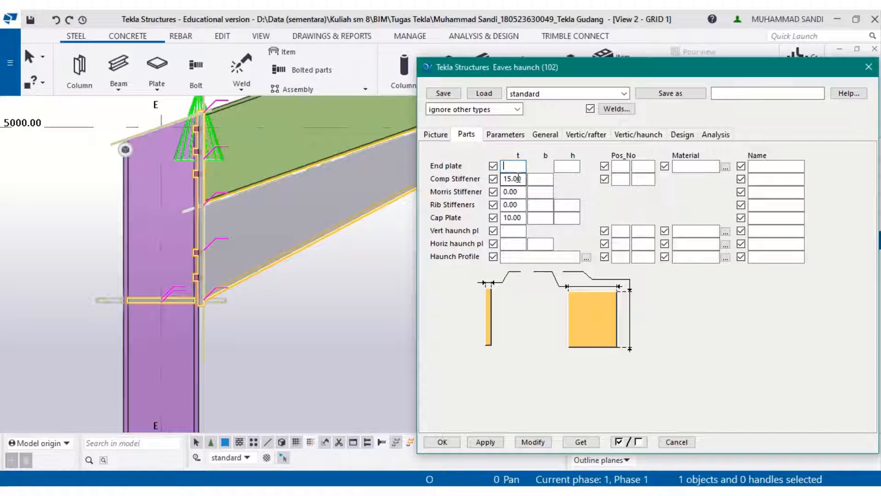
pyautogui.write('28')
pyautogui.click(529, 442)
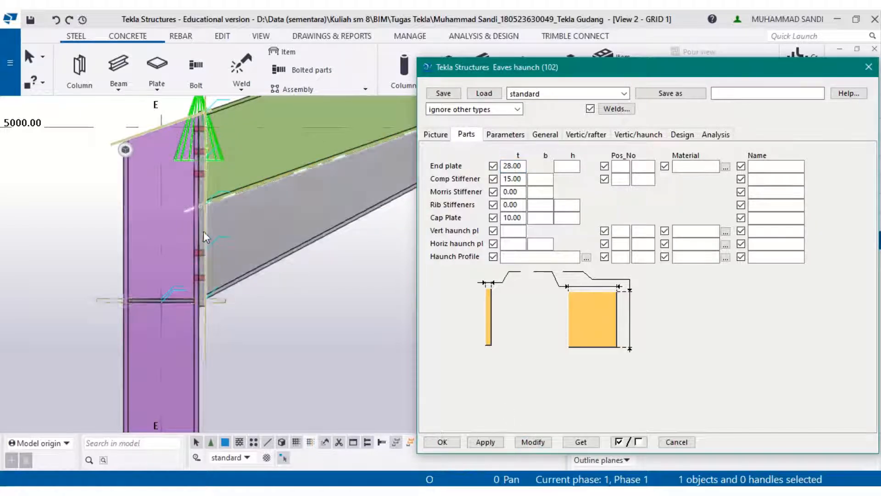
# - Review the eaves haunch Parameters, General, Analysis, Design and bolt tabs
pyautogui.click(514, 141)
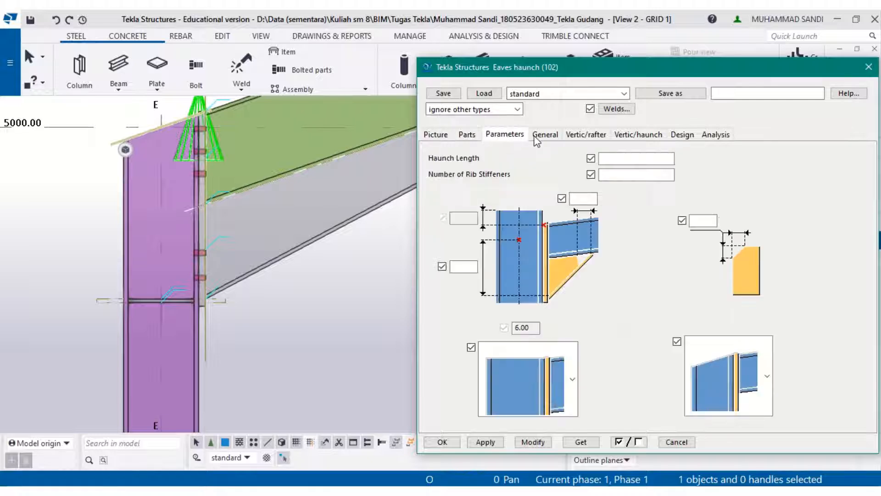
pyautogui.click(536, 137)
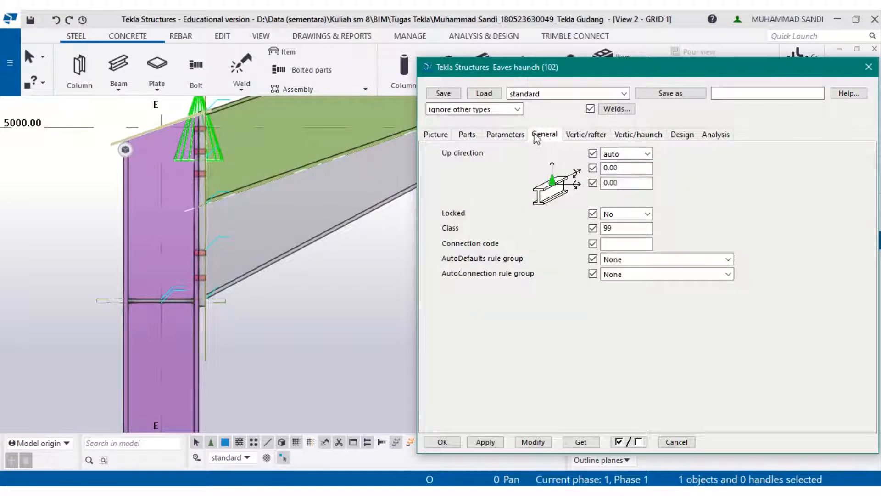
pyautogui.click(525, 138)
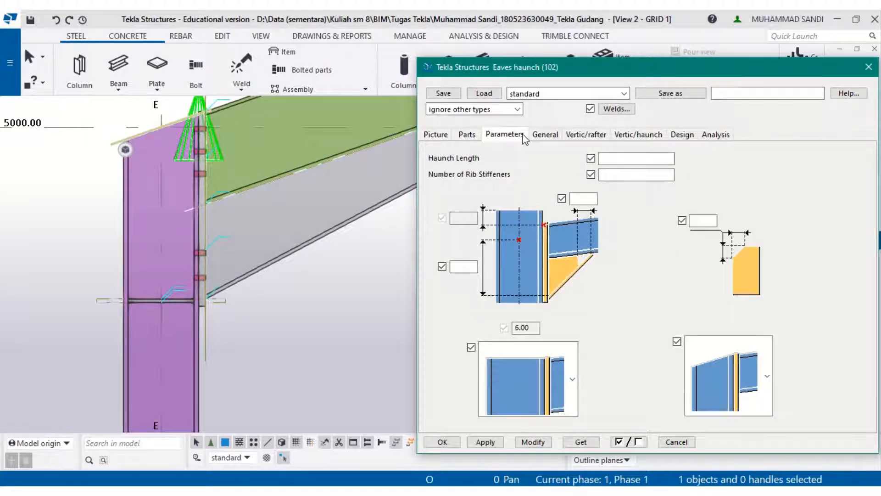
pyautogui.click(701, 136)
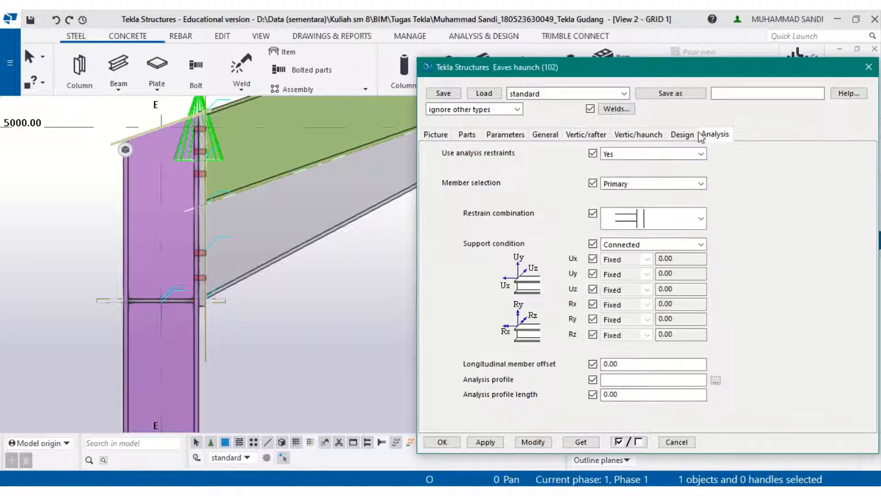
pyautogui.click(686, 136)
pyautogui.click(647, 136)
pyautogui.click(603, 136)
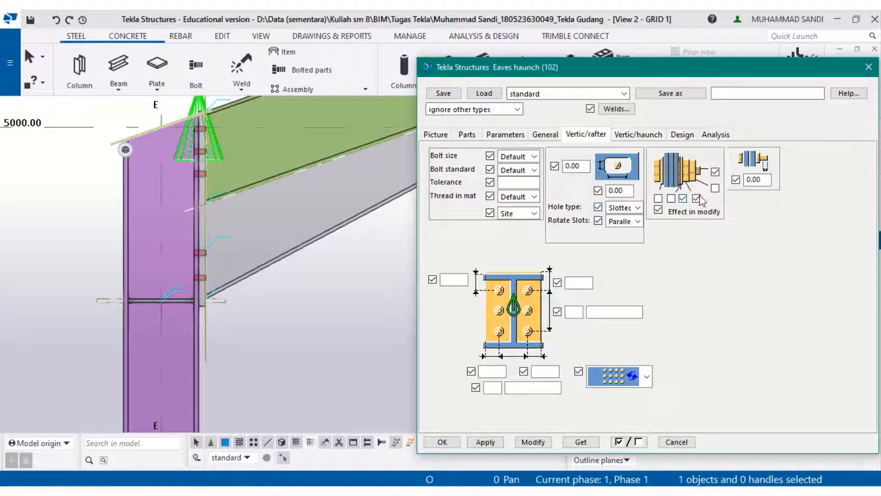
# - Set the rafter bolts to size 20 with the UNDEFINED bolt standard and modify the connection
pyautogui.click(661, 198)
pyautogui.click(534, 170)
pyautogui.click(533, 193)
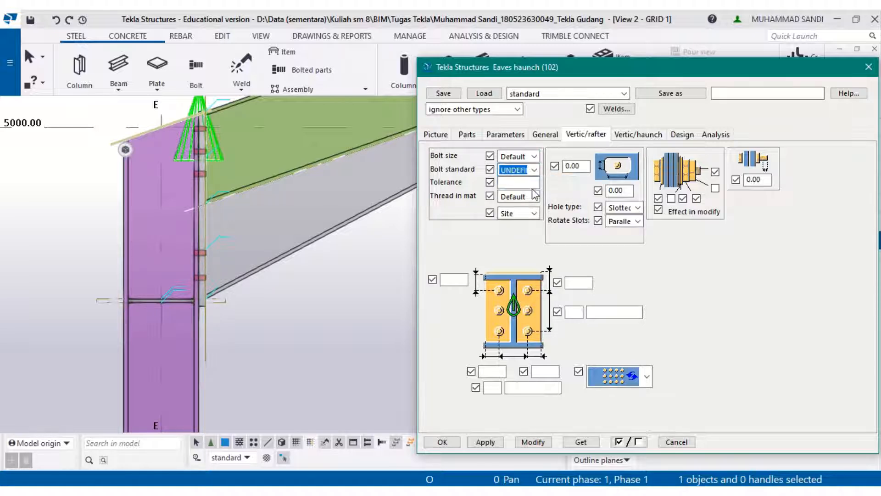
pyautogui.click(534, 156)
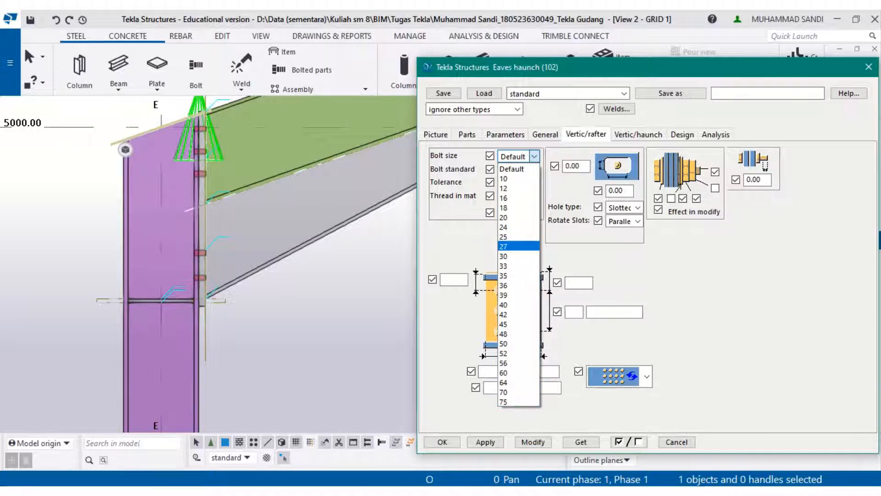
pyautogui.hotkey('alt', 'Tab')
pyautogui.hotkey('alt', 'Tab')
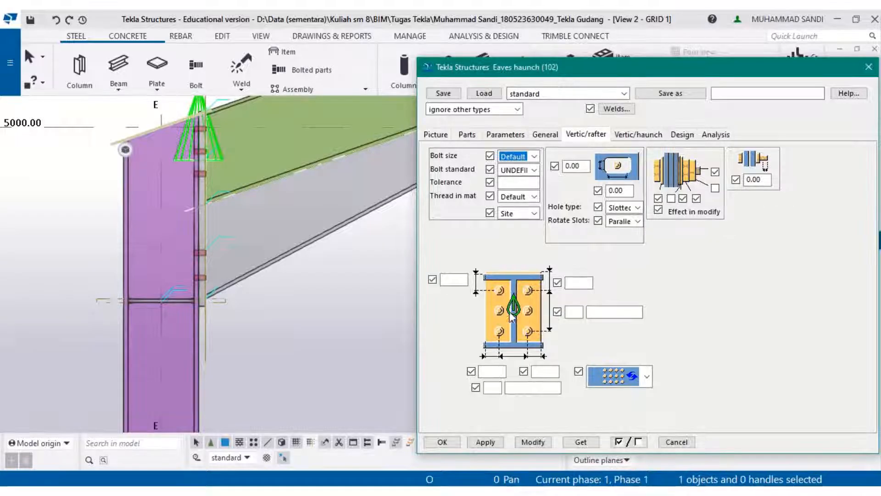
pyautogui.click(534, 157)
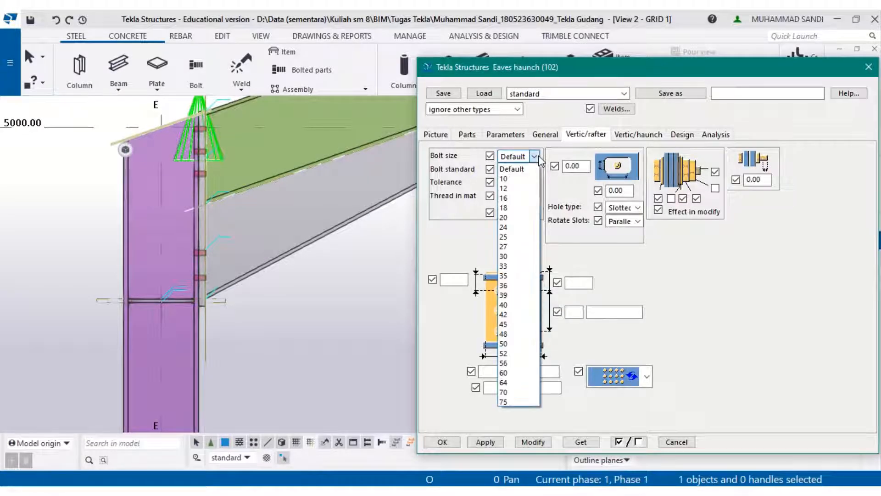
pyautogui.click(513, 218)
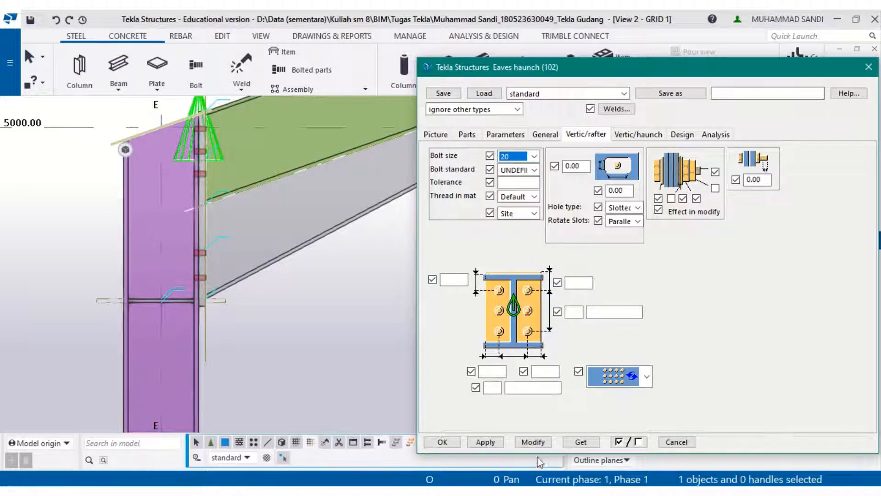
pyautogui.click(526, 441)
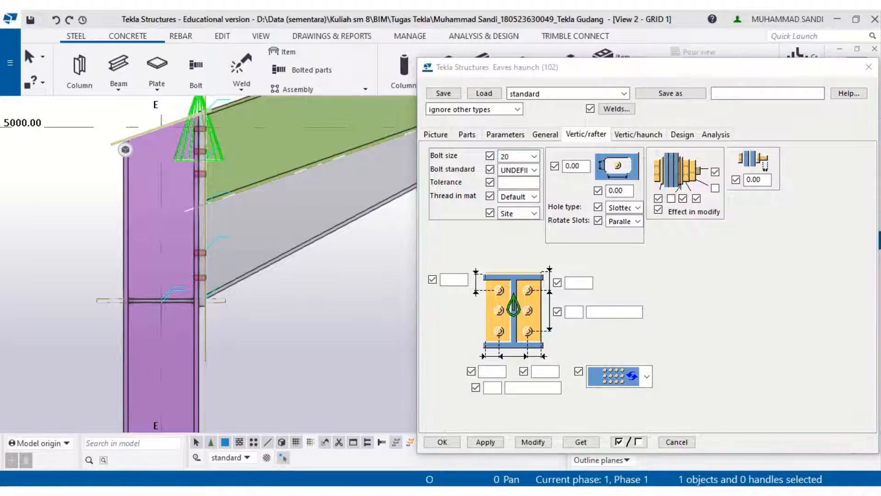
# - Set the rafter bolt group to 2 columns spaced 180 with edge distances 35 and 5, and modify the connection
pyautogui.hotkey('alt', 'Tab')
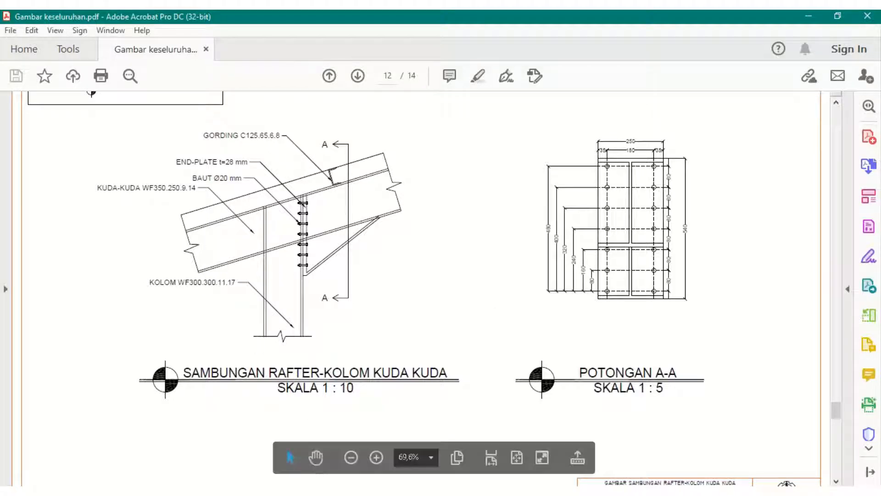
pyautogui.hotkey('alt', 'Tab')
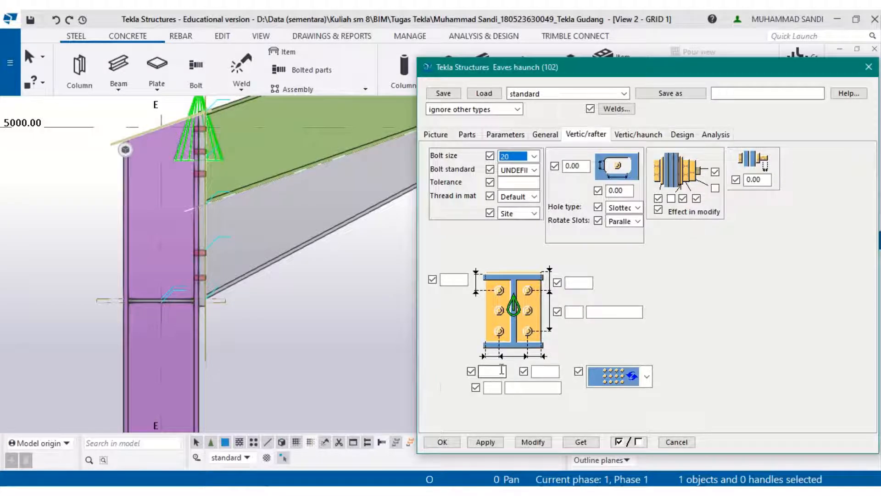
pyautogui.click(502, 371)
pyautogui.write('3')
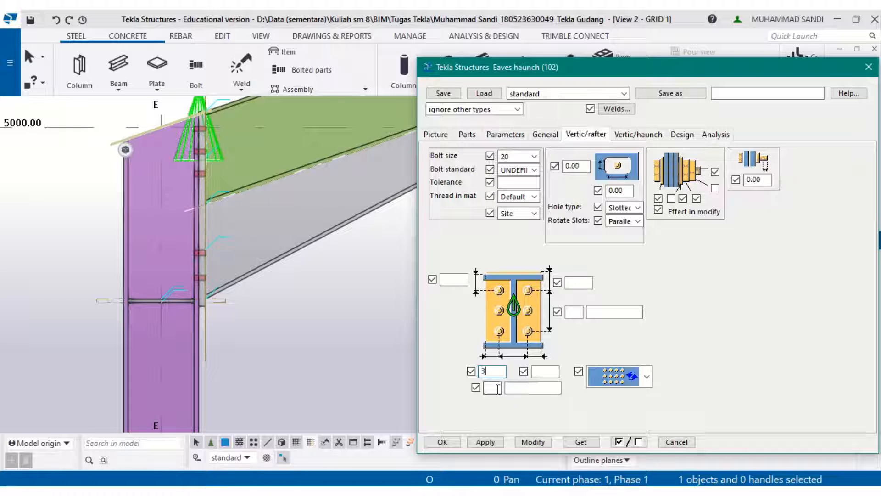
pyautogui.write('5')
pyautogui.click(545, 372)
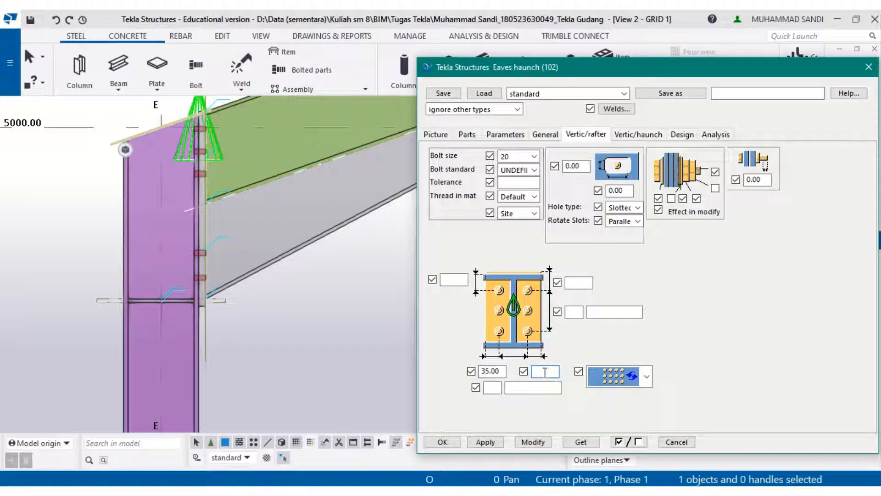
pyautogui.write('5')
pyautogui.click(540, 386)
pyautogui.write('180')
pyautogui.click(492, 387)
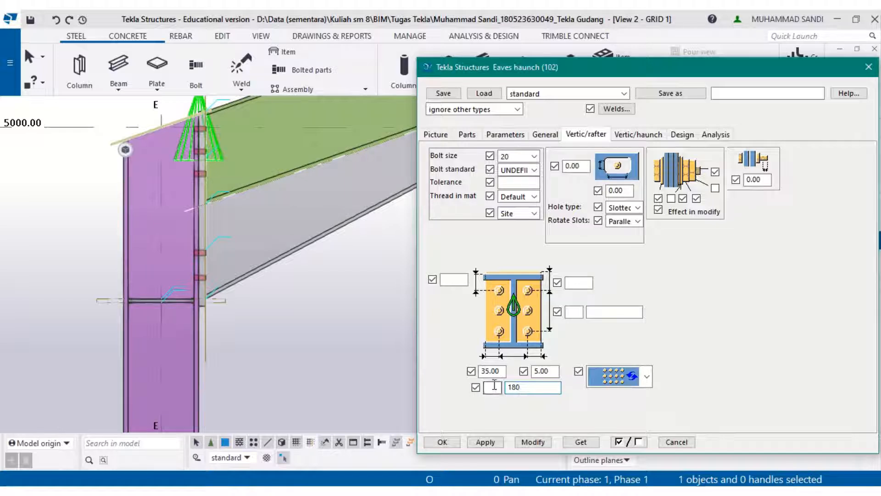
pyautogui.write('2')
pyautogui.click(520, 442)
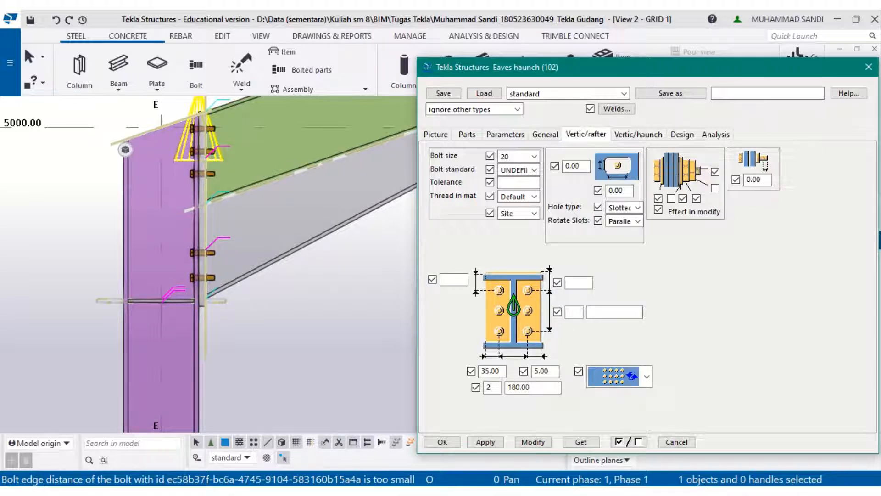
# - Examine the section A-A bolt layout dimensions in the reference PDF
pyautogui.hotkey('alt', 'Tab')
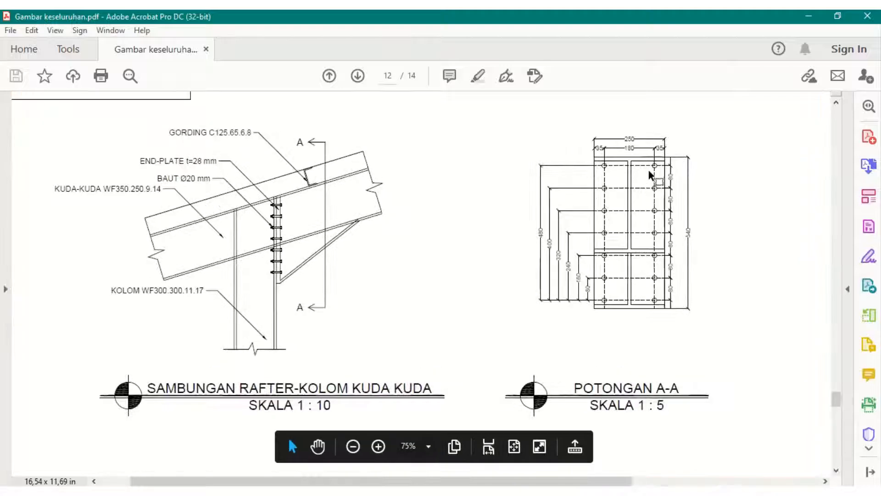
pyautogui.keyDown('ctrl'); pyautogui.scroll(2, 649, 170); pyautogui.keyUp('ctrl')
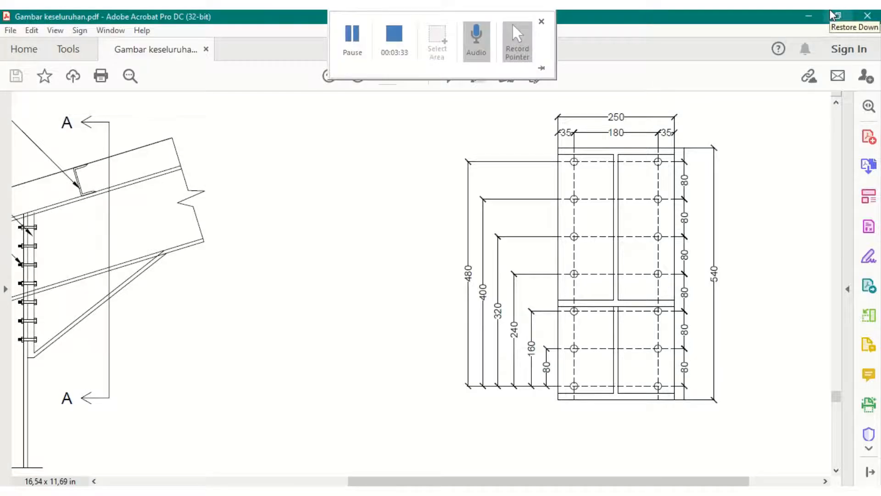
pyautogui.click(815, 12)
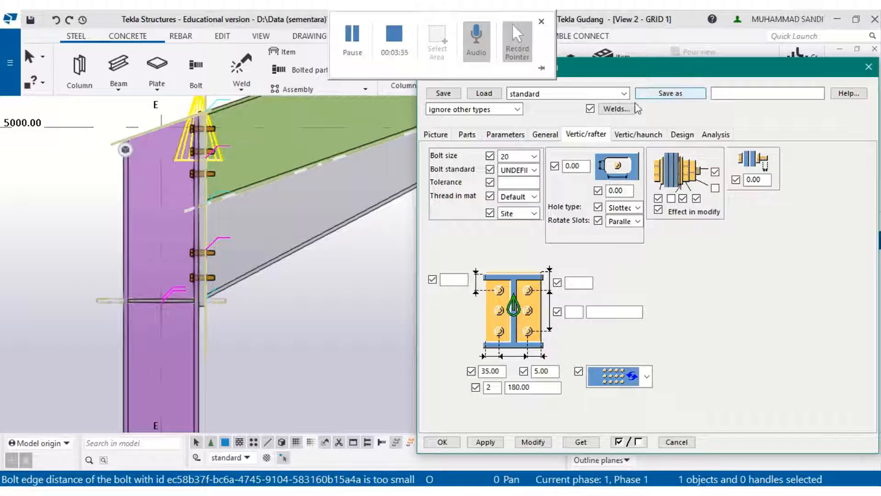
# - Set both rafter bolt top offsets to 30 and 7 bolt rows spaced 80, modify the connection, and close the dialog
pyautogui.click(447, 282)
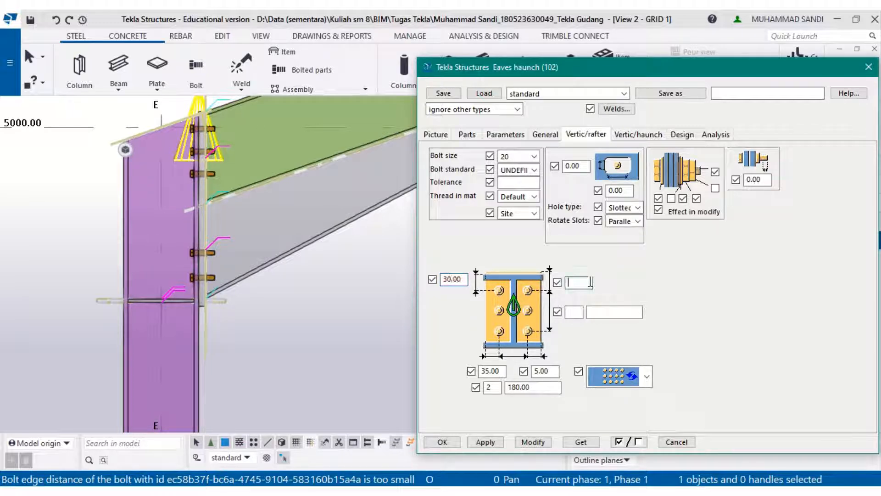
pyautogui.write('30')
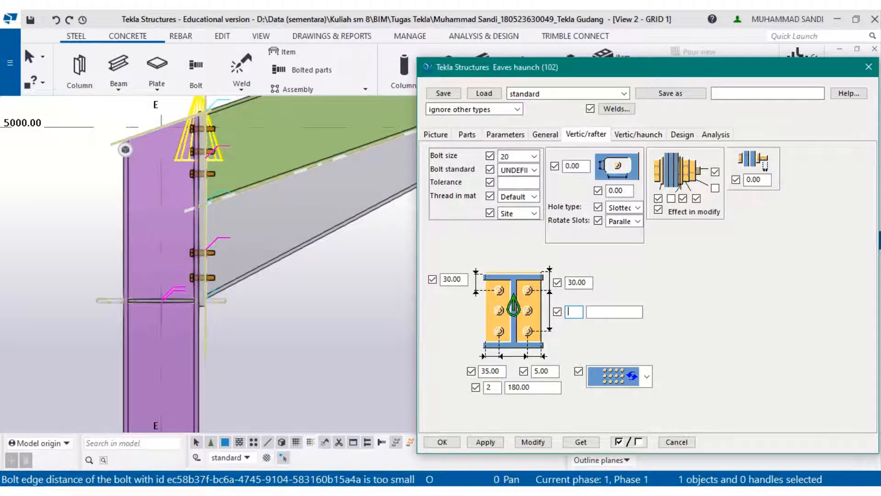
pyautogui.hotkey('alt', 'Tab')
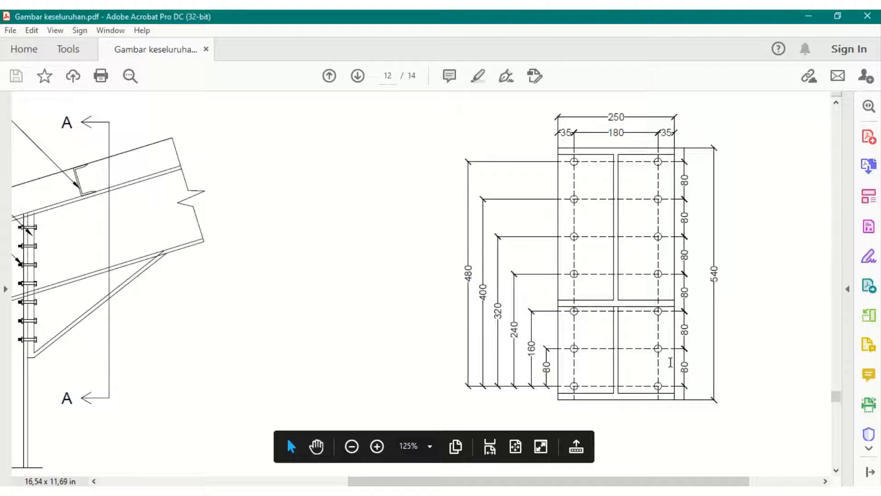
pyautogui.click(806, 17)
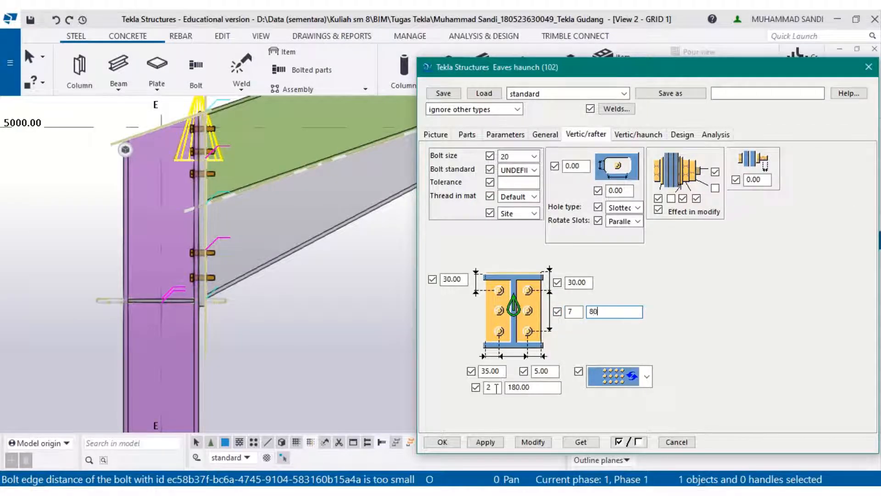
pyautogui.click(527, 443)
pyautogui.scroll(-3, 207, 165)
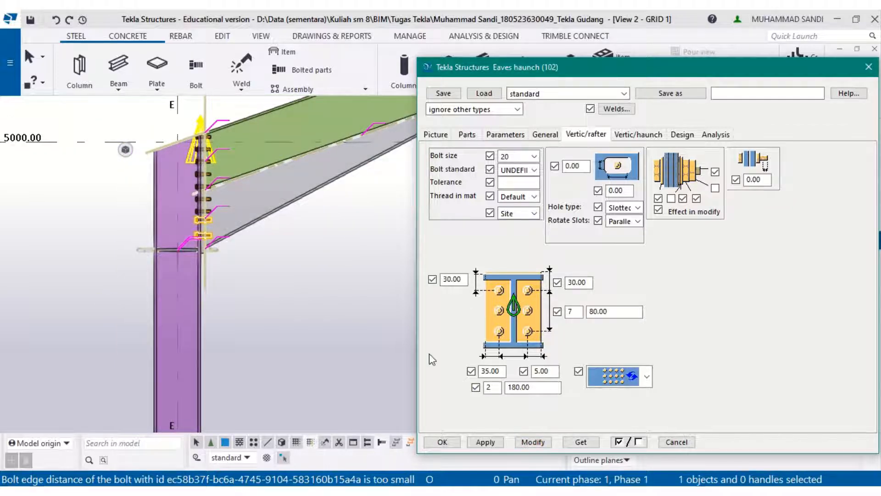
pyautogui.click(440, 443)
# - Apply the Eaves haunch connection to the column and rafter at grid A
pyautogui.scroll(-5, 276, 298)
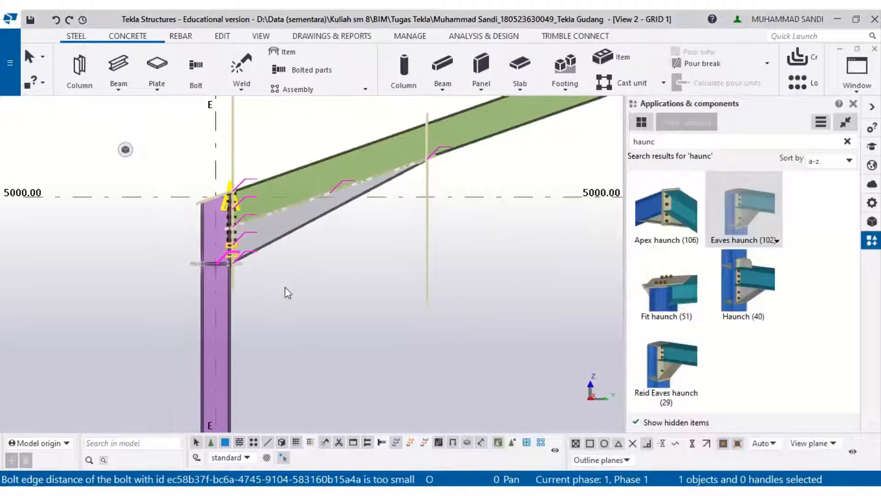
pyautogui.scroll(-7, 300, 273)
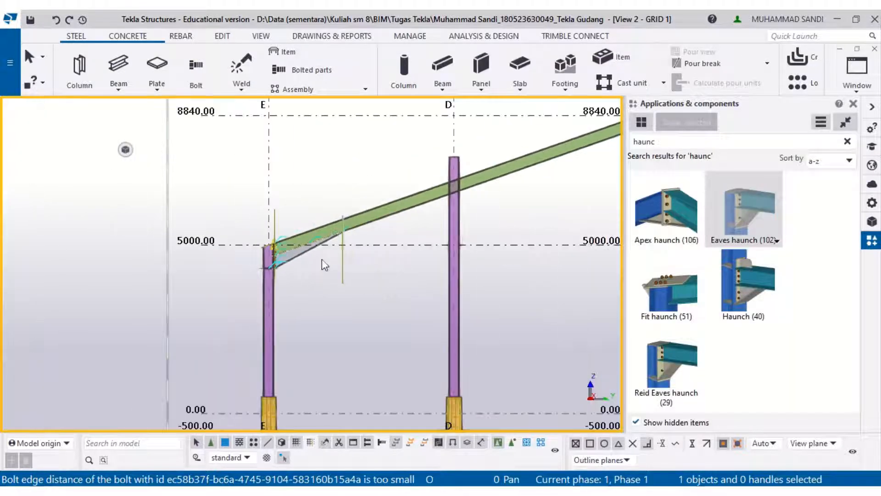
pyautogui.moveTo(321, 260); pyautogui.dragTo(10, 264, button='middle')
pyautogui.moveTo(335, 205); pyautogui.dragTo(185, 218, button='middle')
pyautogui.scroll(3, 344, 279)
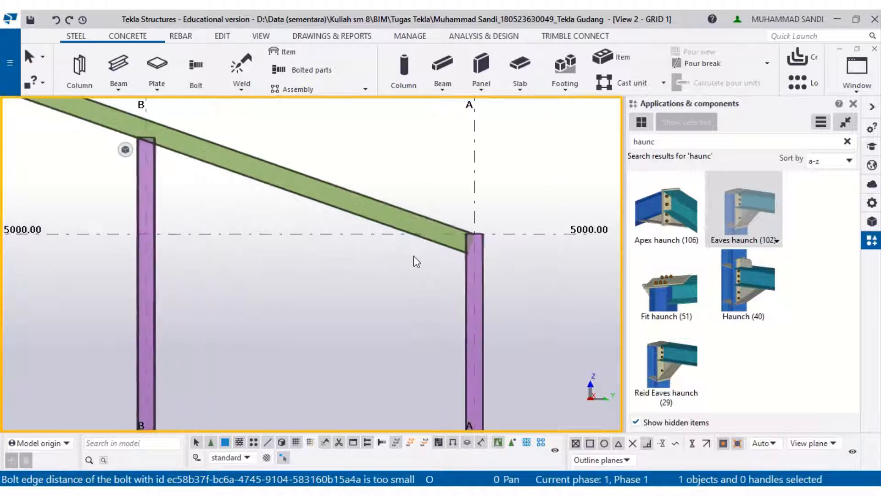
pyautogui.scroll(2, 505, 281)
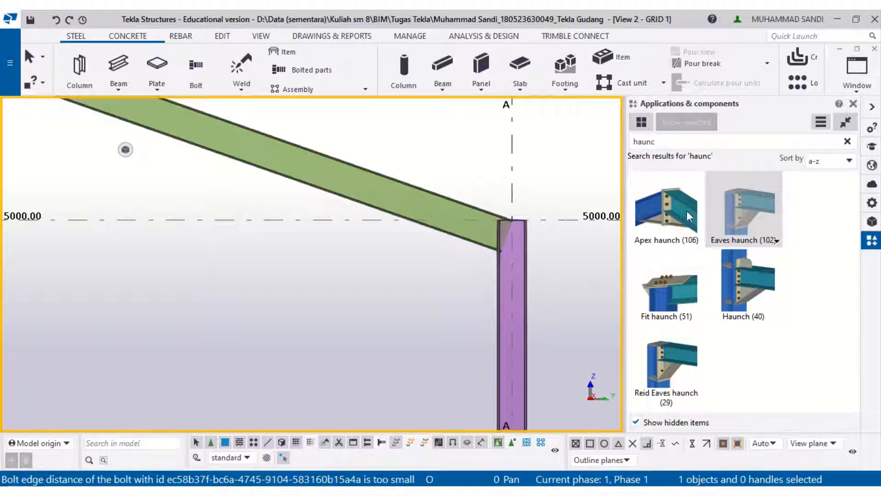
pyautogui.click(528, 278)
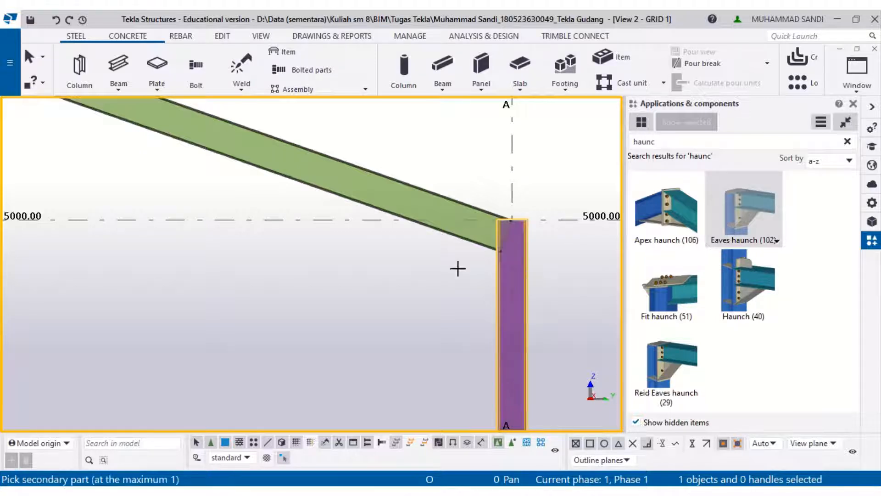
pyautogui.click(450, 237)
# - Open the new grid A eaves haunch connection's rafter bolt settings and compare them with the PDF detail
pyautogui.scroll(6, 455, 236)
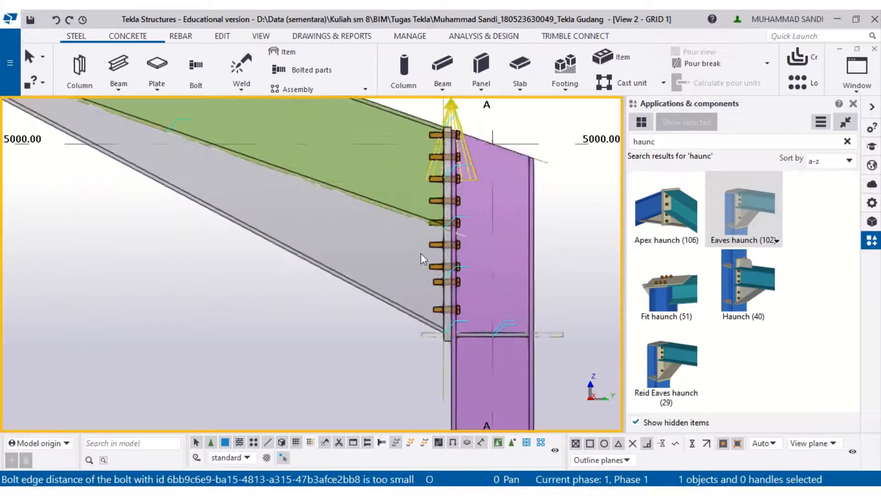
pyautogui.keyDown('ctrl'); pyautogui.moveTo(405, 332); pyautogui.dragTo(514, 334, button='middle'); pyautogui.keyUp('ctrl')
pyautogui.keyDown('ctrl'); pyautogui.moveTo(329, 334); pyautogui.dragTo(432, 235, button='middle'); pyautogui.keyUp('ctrl')
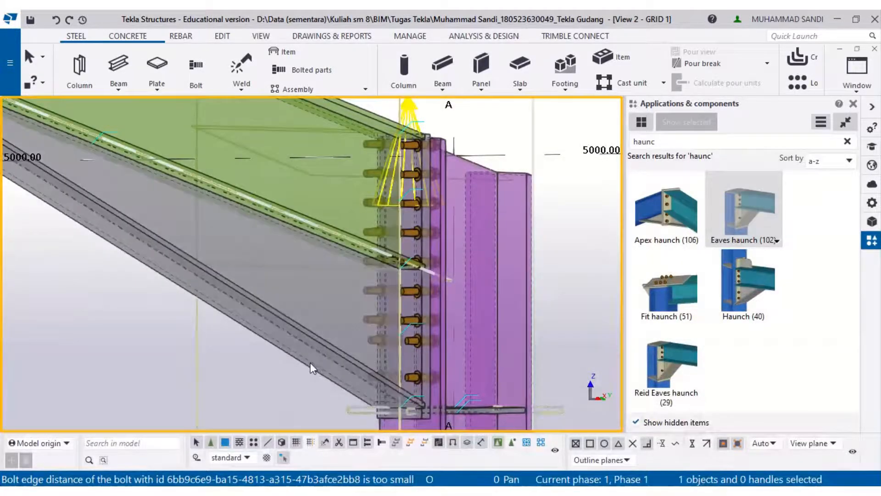
pyautogui.click(310, 362)
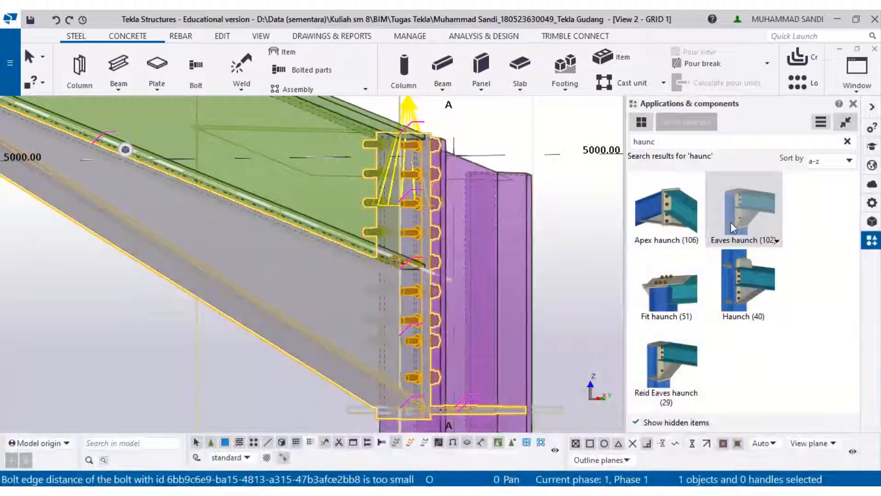
pyautogui.doubleClick(327, 347)
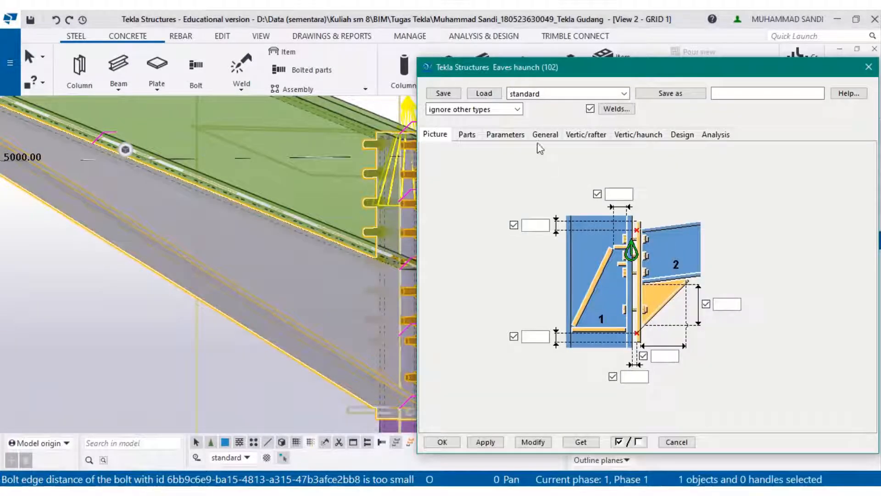
pyautogui.click(545, 134)
pyautogui.click(585, 134)
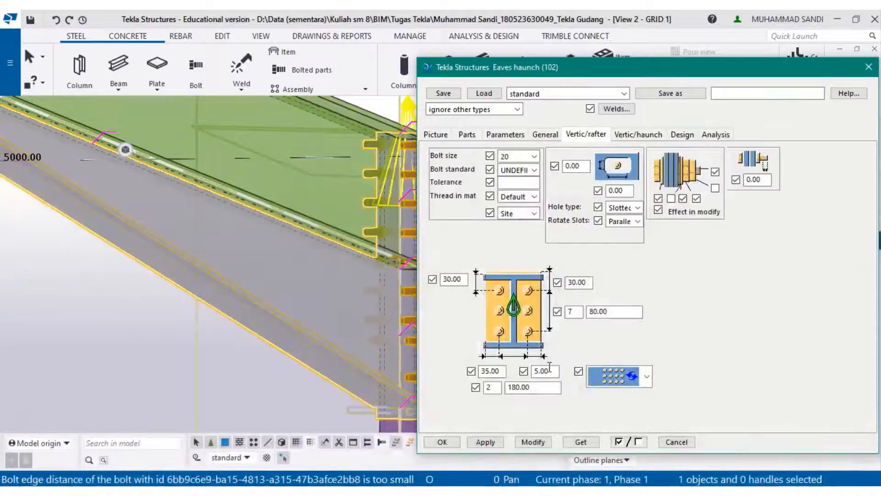
pyautogui.hotkey('alt', 'Tab')
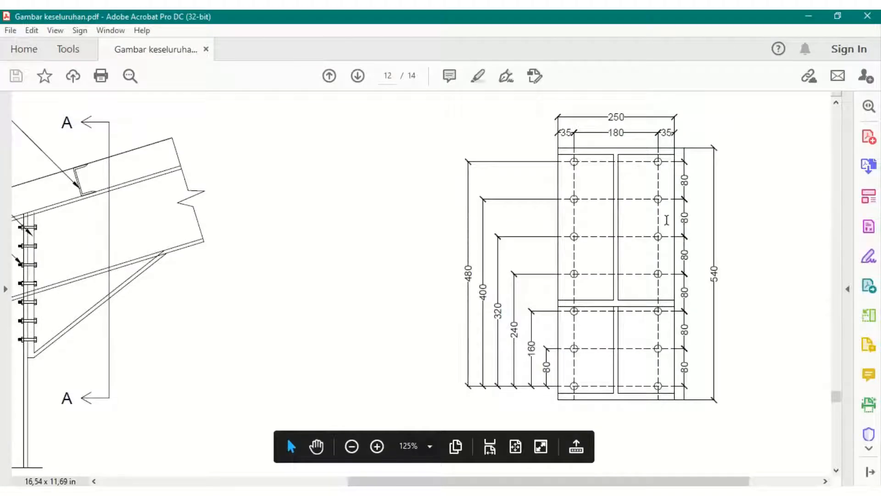
pyautogui.click(808, 16)
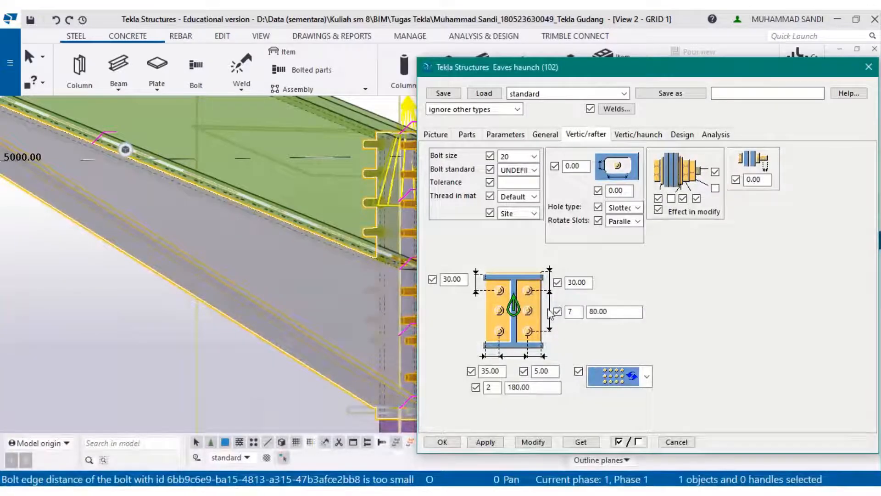
# - Clear both rafter bolt top offset values and modify the grid A connection
pyautogui.scroll(-1, 155, 310)
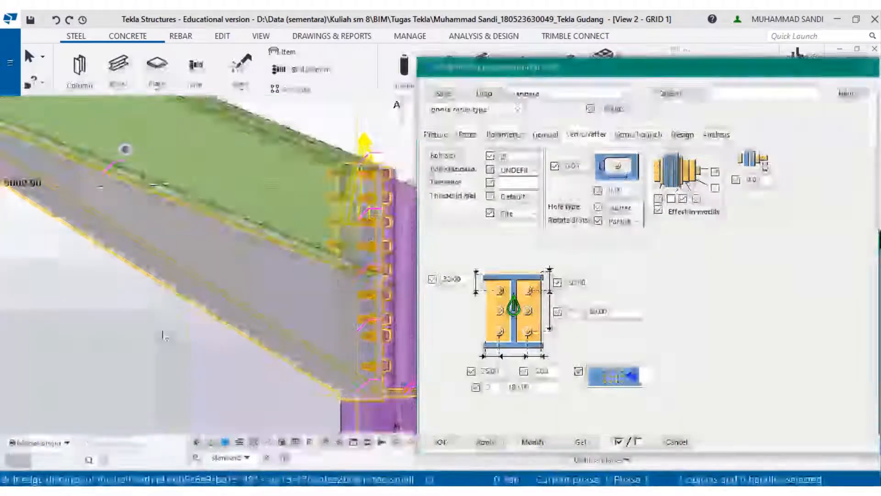
pyautogui.moveTo(161, 334); pyautogui.dragTo(113, 335, button='middle')
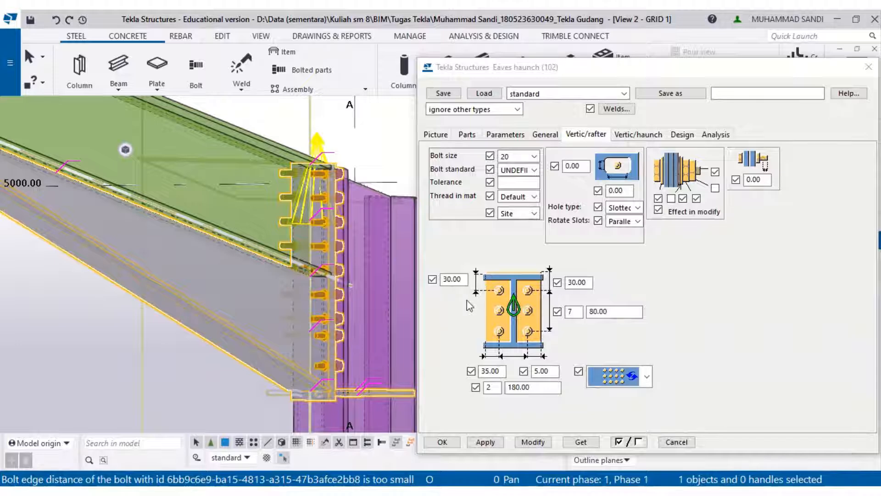
pyautogui.doubleClick(452, 279)
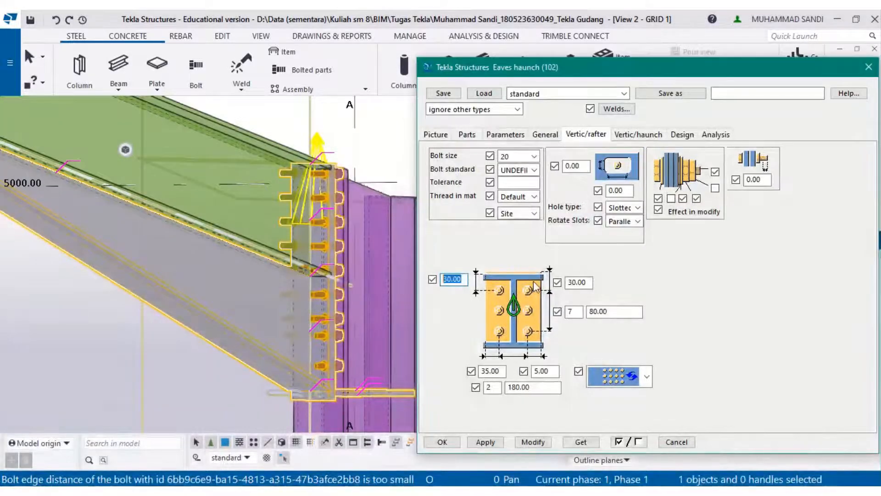
pyautogui.write('0')
pyautogui.moveTo(590, 284); pyautogui.dragTo(533, 309)
pyautogui.press('BackSpace')
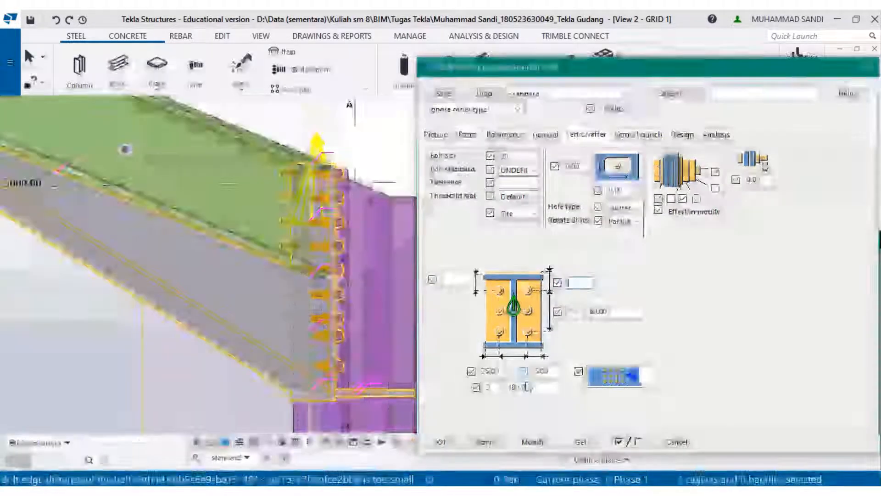
pyautogui.click(520, 443)
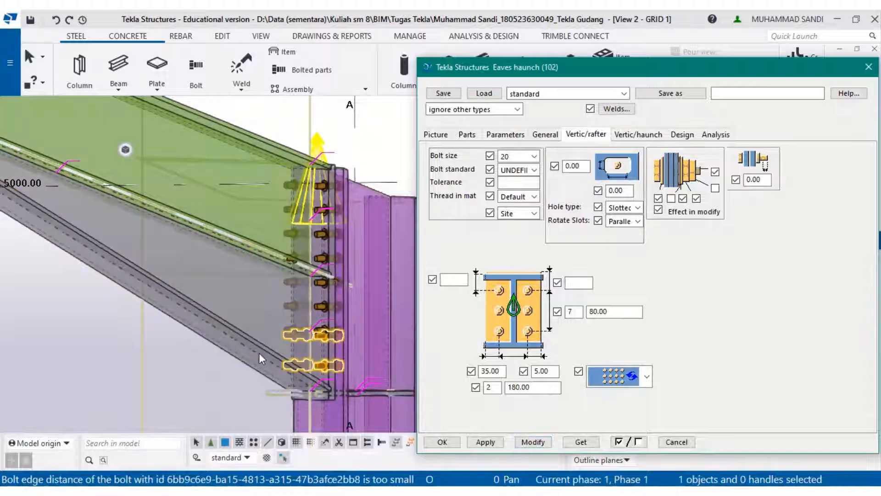
# - Inspect the modified bolts of the eaves haunch connections in the model
pyautogui.scroll(3, 315, 369)
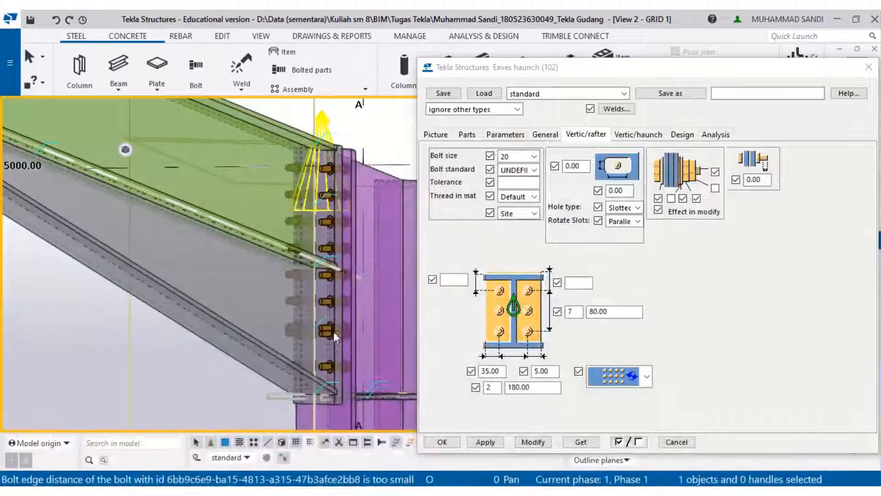
pyautogui.scroll(-5, 313, 333)
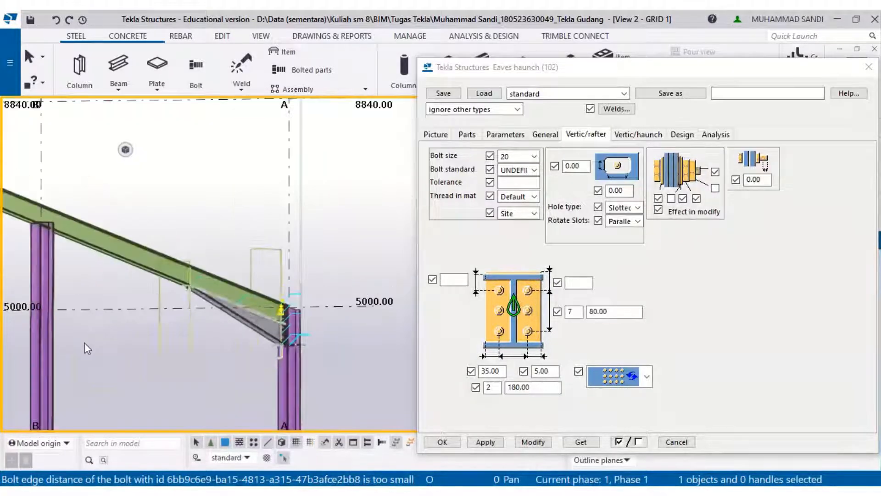
pyautogui.scroll(5, 300, 330)
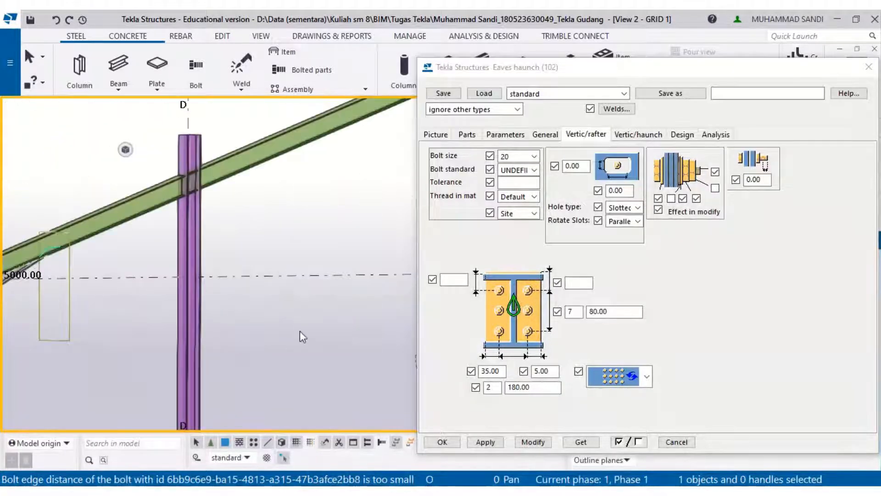
pyautogui.scroll(-5, 346, 291)
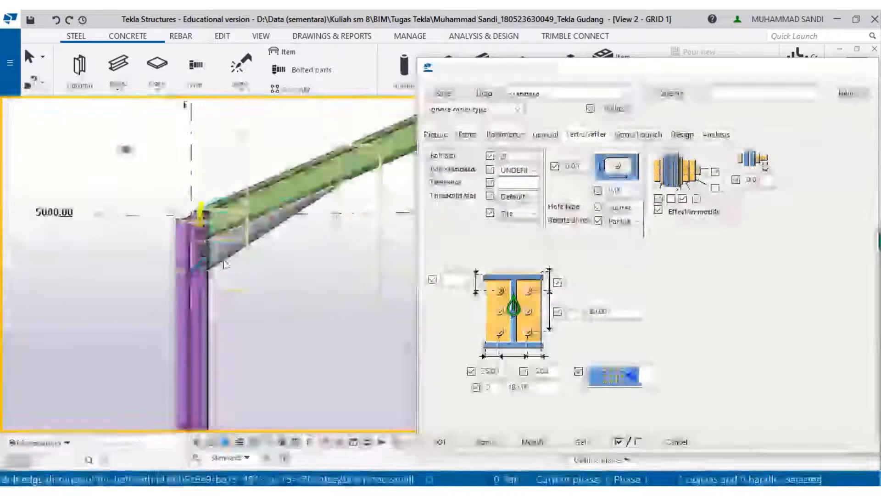
# - Clear the rafter bolt count value beside the 180.00 spacing and modify the grid E eaves haunch connection
pyautogui.scroll(3, 227, 249)
pyautogui.scroll(-4, 232, 279)
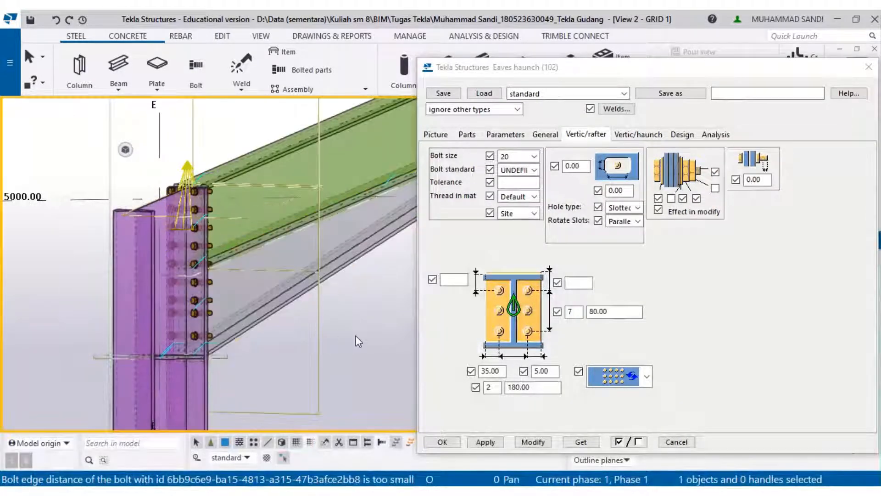
pyautogui.scroll(3, 194, 329)
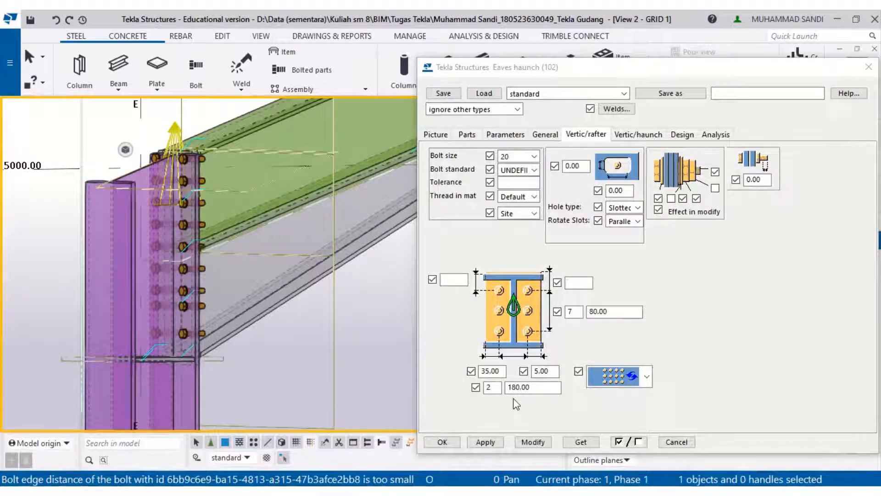
pyautogui.doubleClick(486, 387)
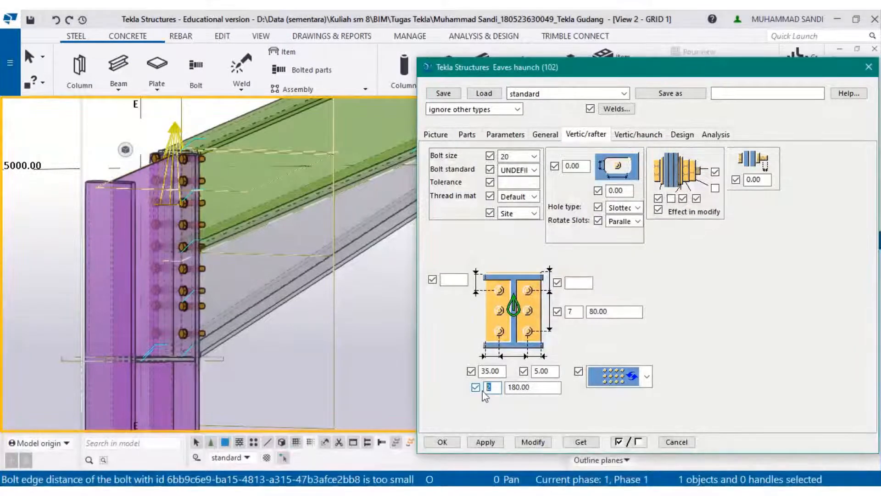
pyautogui.click(533, 441)
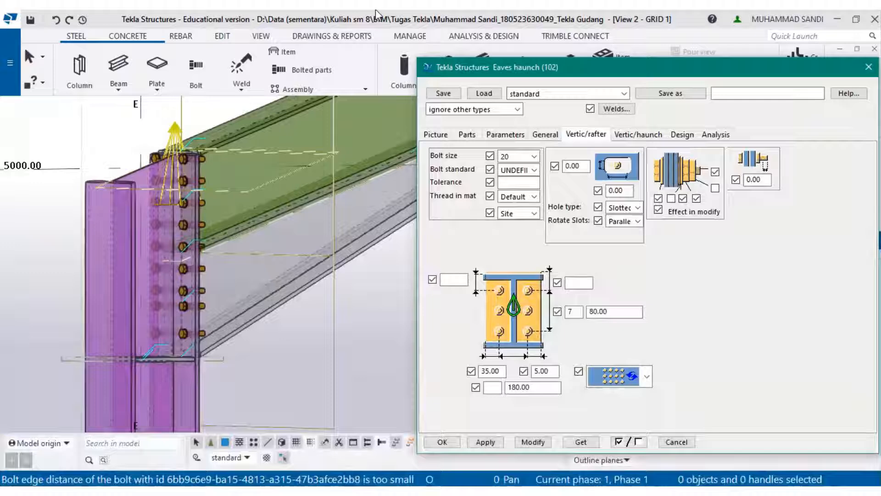
# - Review the connection's haunch bolt settings against the rafter bolt settings and close the dialog
pyautogui.moveTo(377, 42)
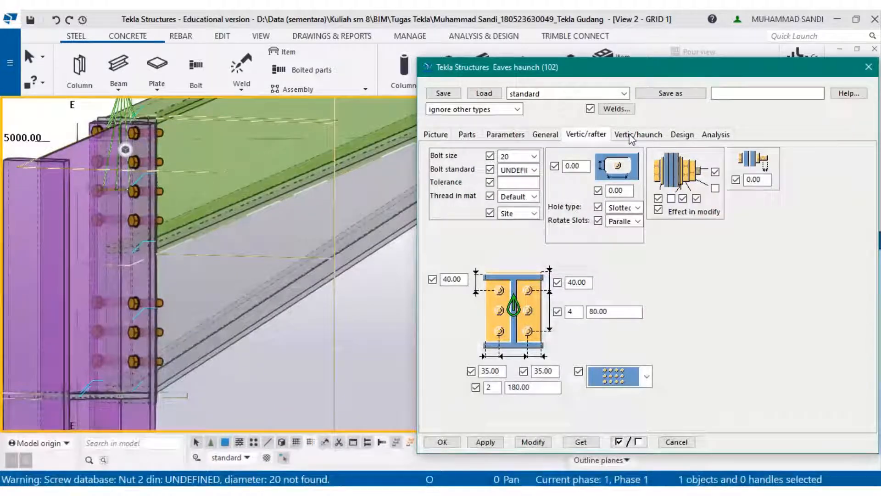
pyautogui.click(613, 135)
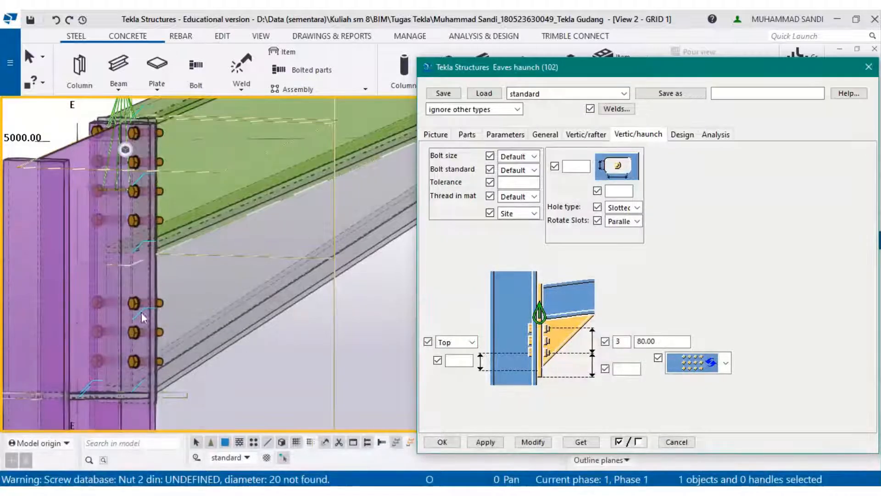
pyautogui.click(645, 341)
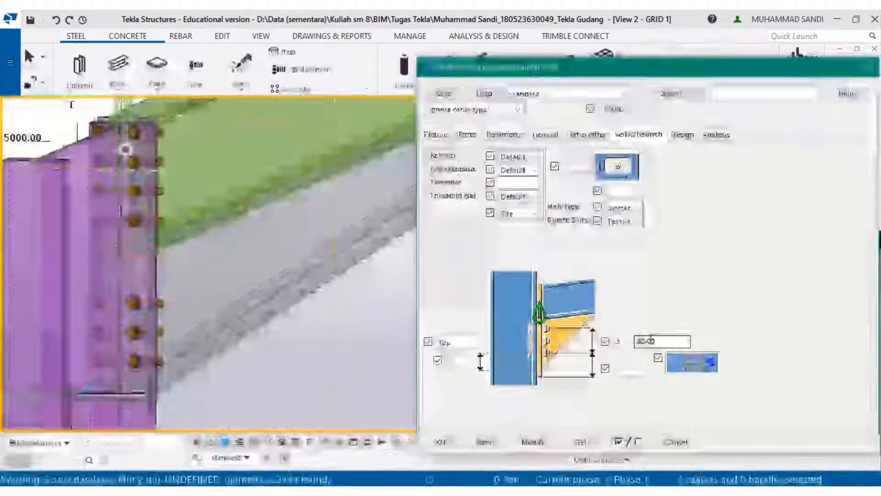
pyautogui.click(628, 340)
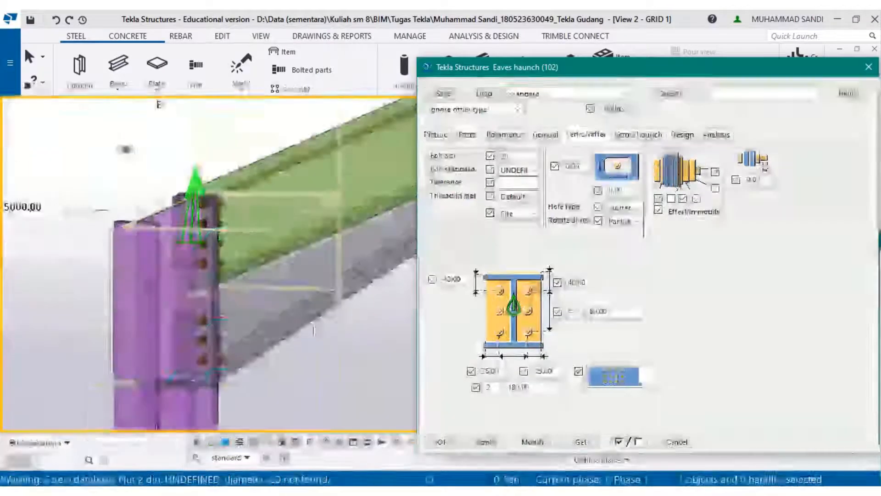
pyautogui.scroll(-2, 242, 309)
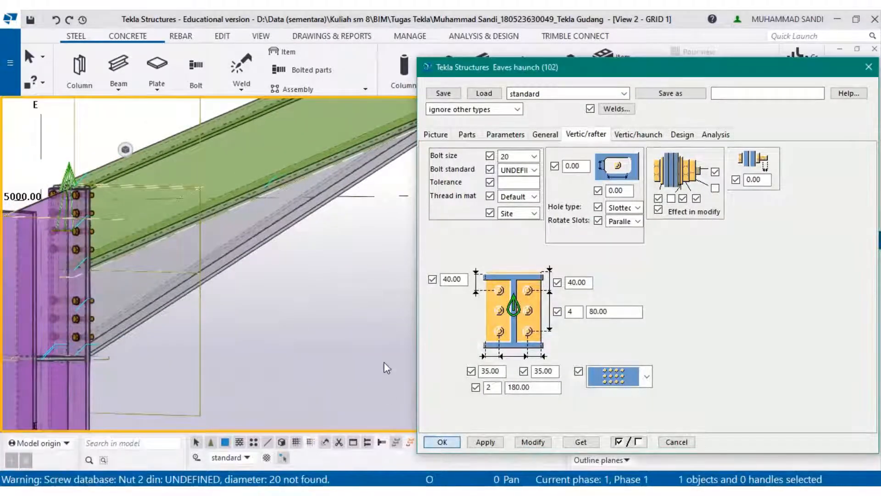
pyautogui.click(442, 441)
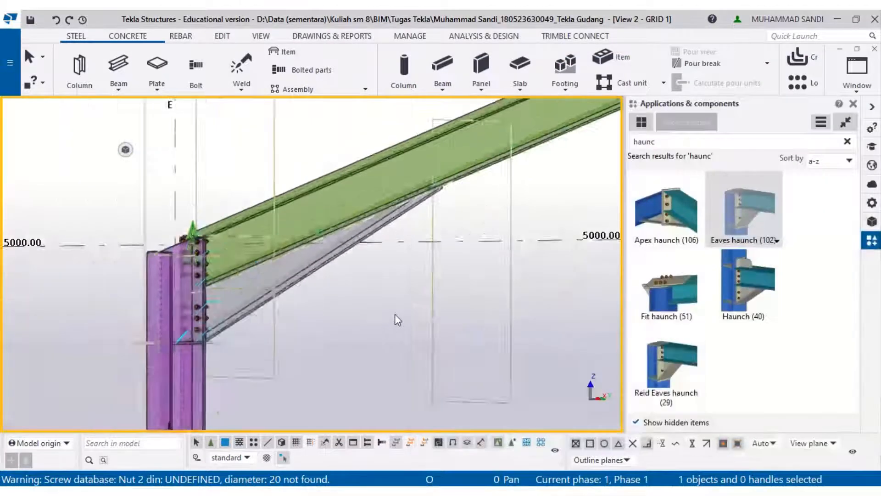
# - Delete the eaves haunch connection at grid A
pyautogui.scroll(-8, 395, 314)
pyautogui.moveTo(601, 265); pyautogui.dragTo(400, 284, button='middle')
pyautogui.moveTo(596, 293); pyautogui.dragTo(202, 286, button='middle')
pyautogui.scroll(1, 439, 342)
pyautogui.scroll(7, 458, 294)
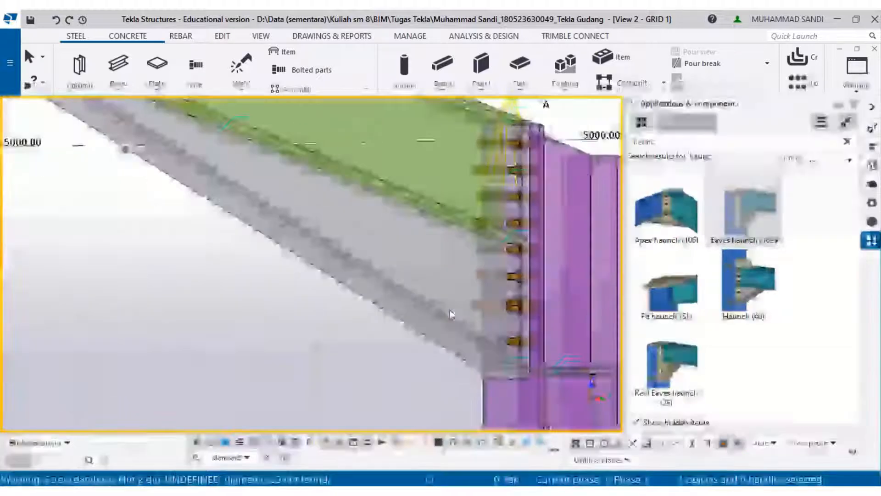
pyautogui.press('Delete')
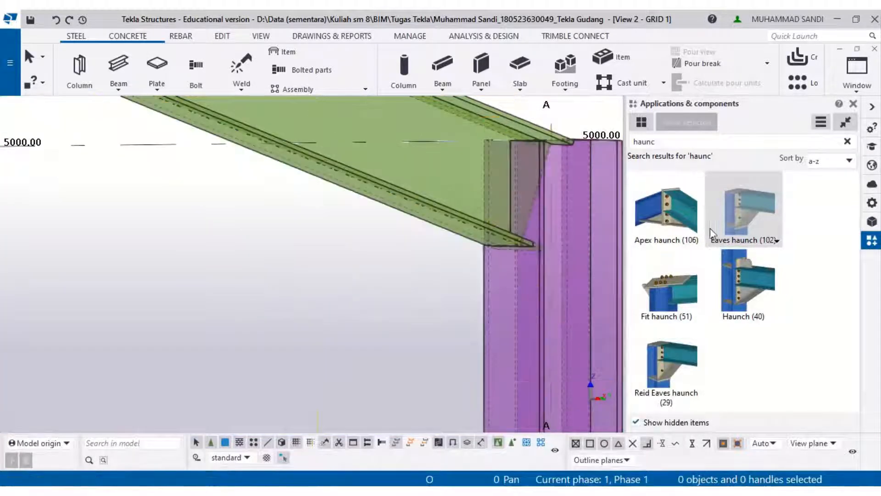
# - Apply the Eaves haunch connection again to the column and rafter at grid A
pyautogui.doubleClick(718, 231)
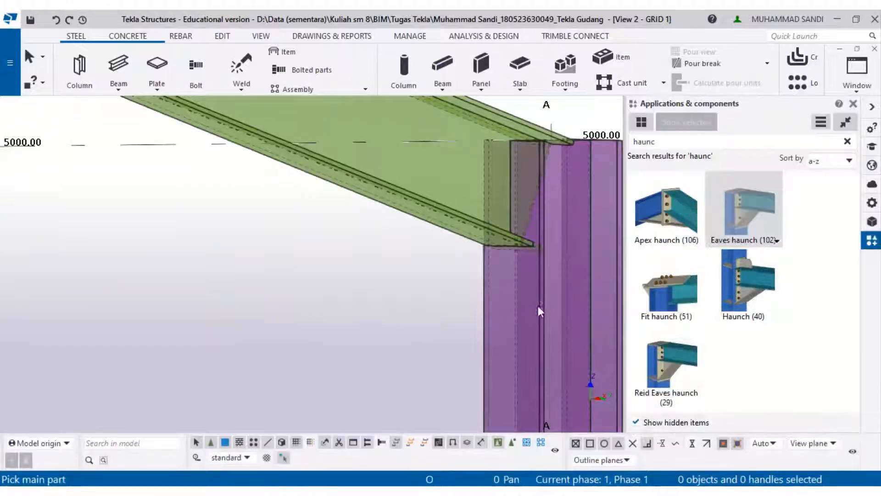
pyautogui.click(535, 307)
pyautogui.click(436, 227)
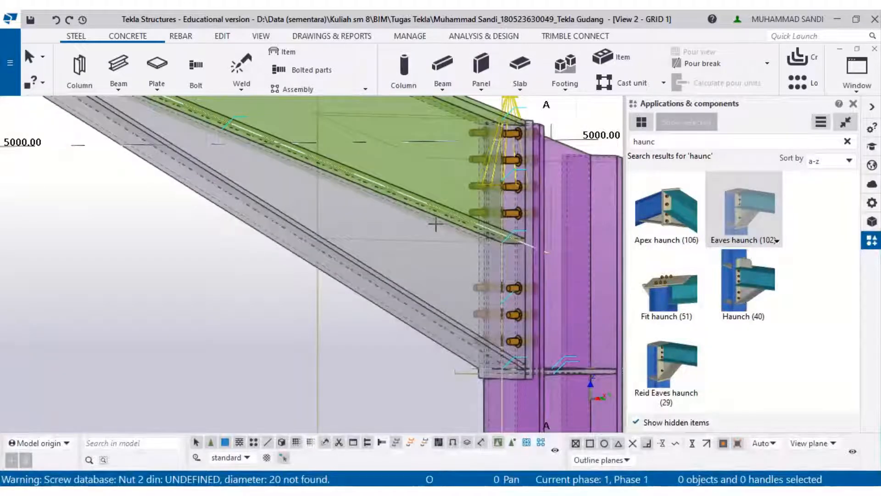
# - Set the default haunch bolt standard to UNDEFINED BOLT and bolt size to 20, then end the command
pyautogui.scroll(-2, 436, 225)
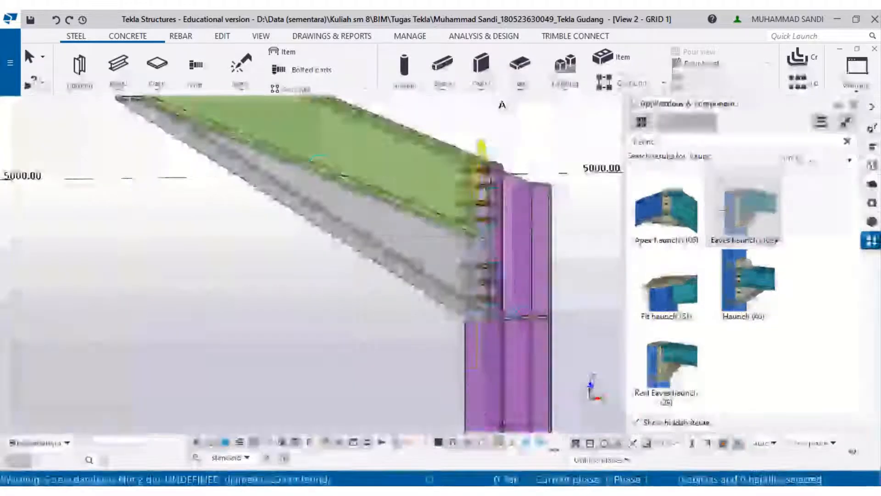
pyautogui.doubleClick(737, 217)
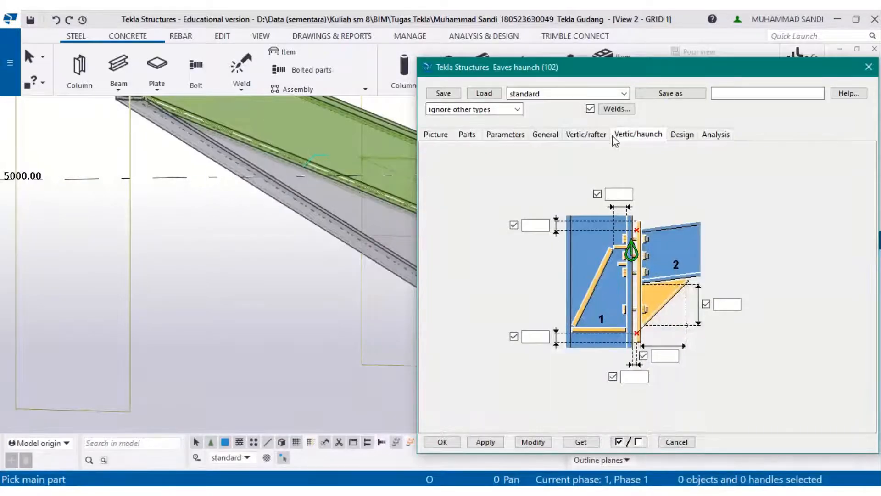
pyautogui.click(615, 136)
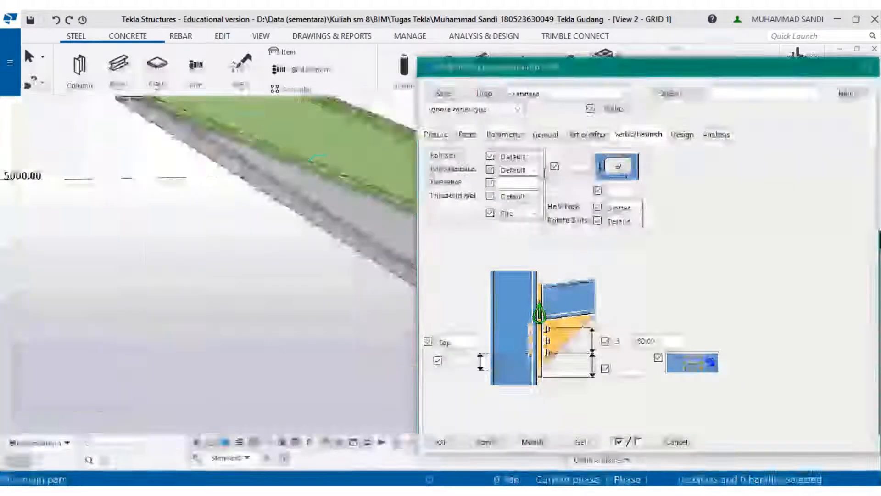
pyautogui.click(535, 169)
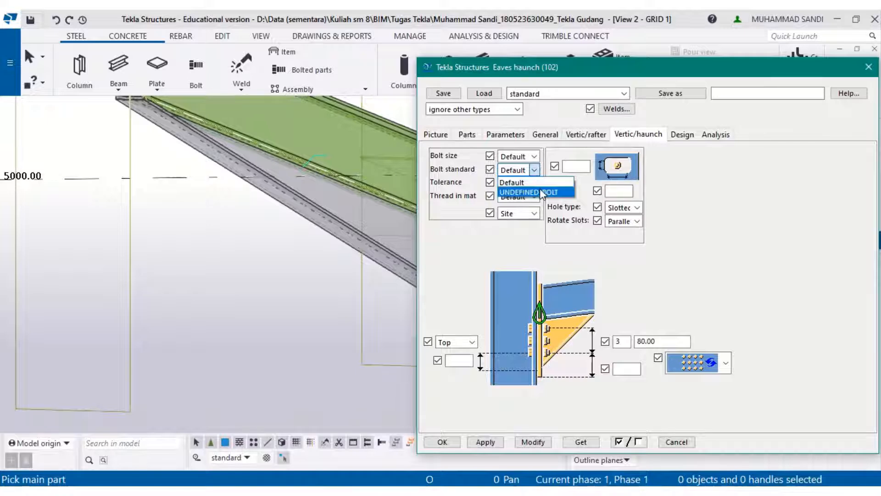
pyautogui.click(542, 192)
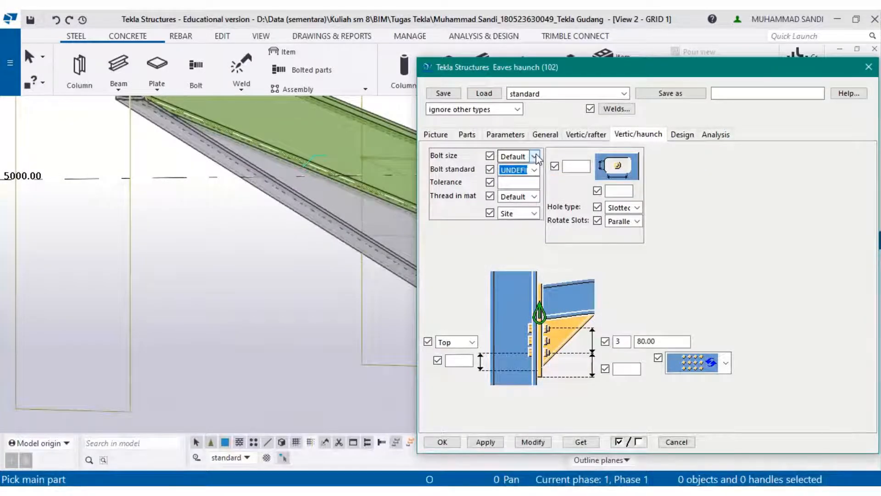
pyautogui.click(534, 156)
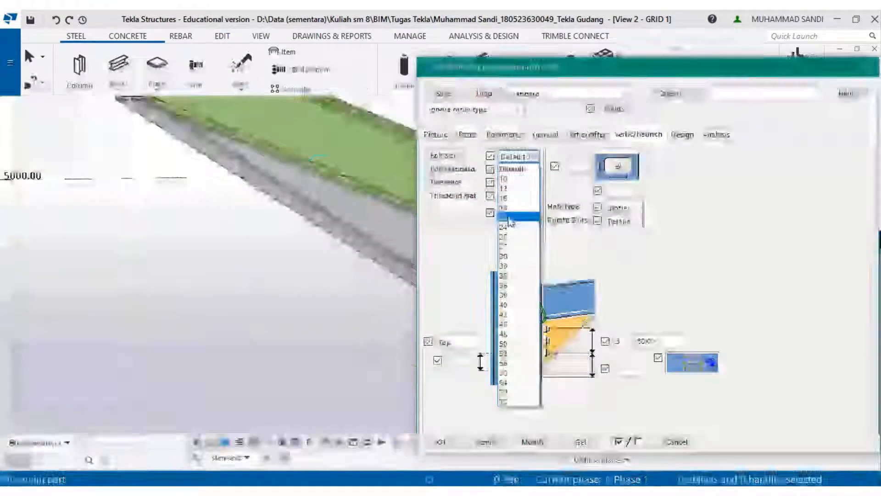
pyautogui.click(504, 218)
pyautogui.click(441, 442)
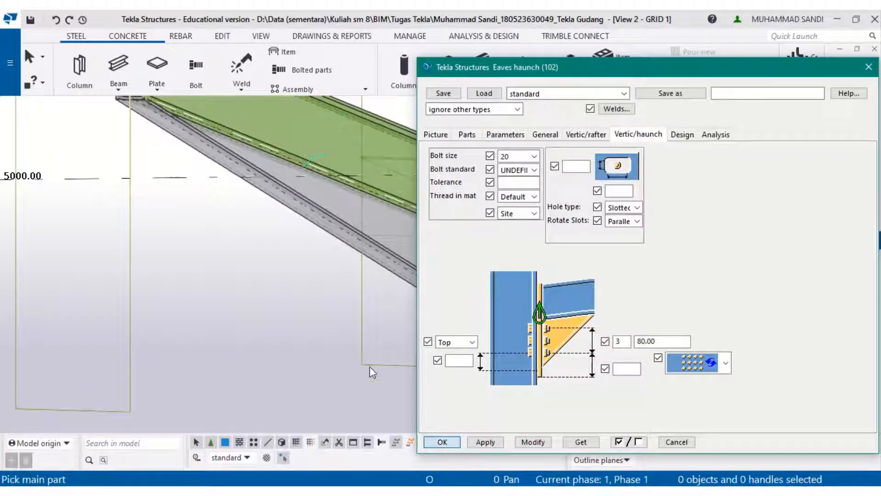
pyautogui.scroll(2, 423, 281)
pyautogui.press('Escape')
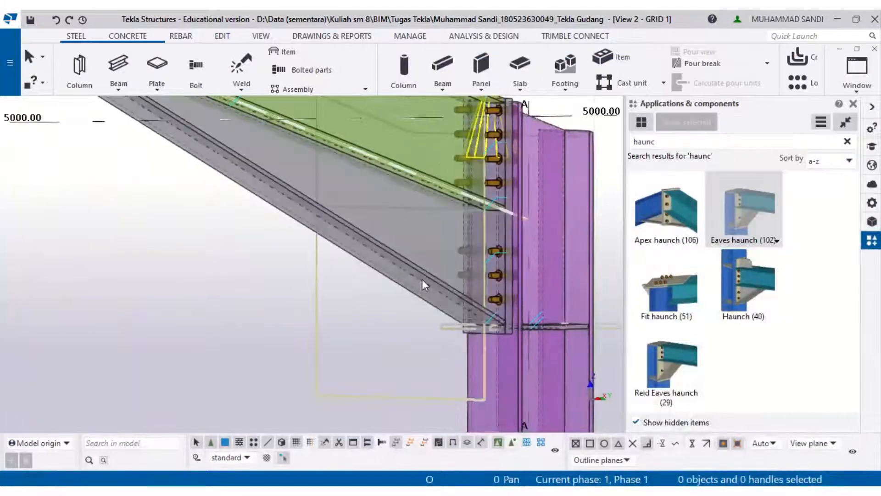
# - Set the grid A connection's haunch bolts to UNDEFINED BOLT standard and size 20 and modify it
pyautogui.click(422, 279)
pyautogui.doubleClick(776, 240)
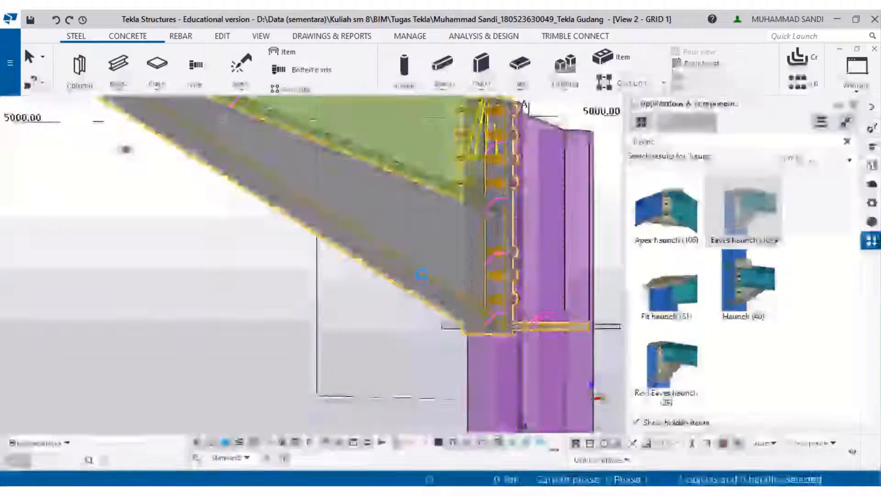
pyautogui.click(582, 134)
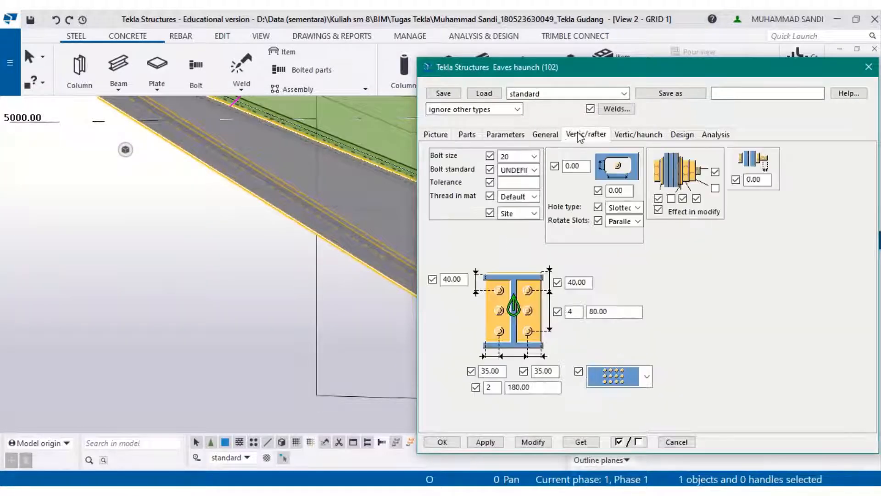
pyautogui.click(632, 134)
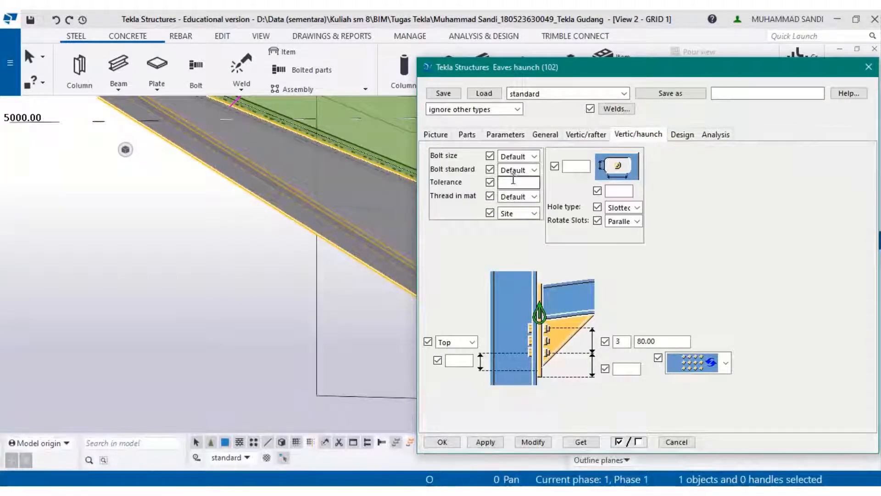
pyautogui.click(523, 170)
pyautogui.click(528, 191)
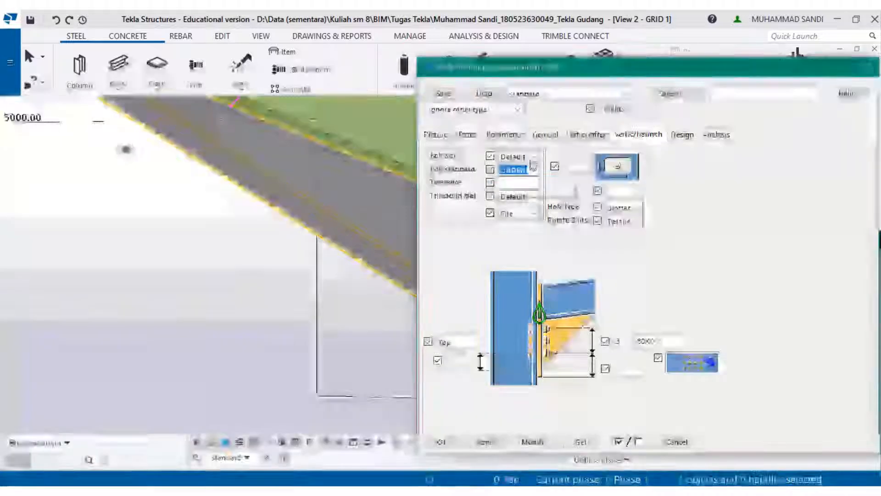
pyautogui.click(535, 156)
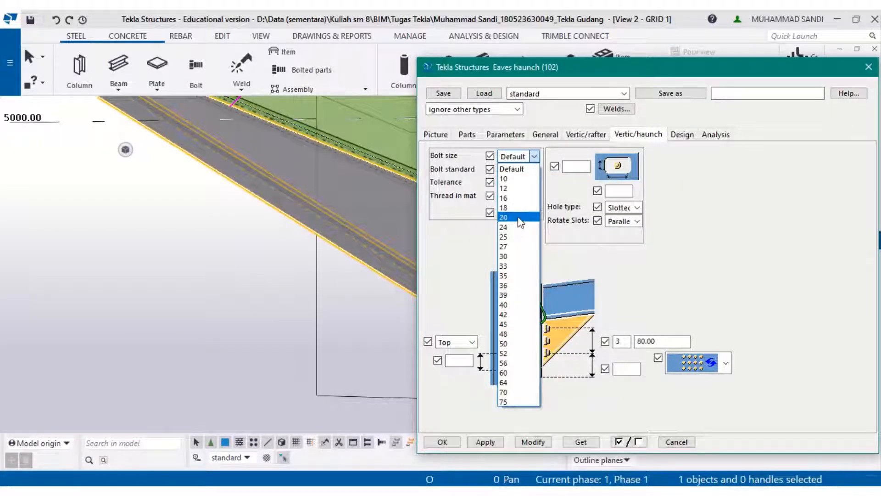
pyautogui.click(509, 206)
pyautogui.click(532, 442)
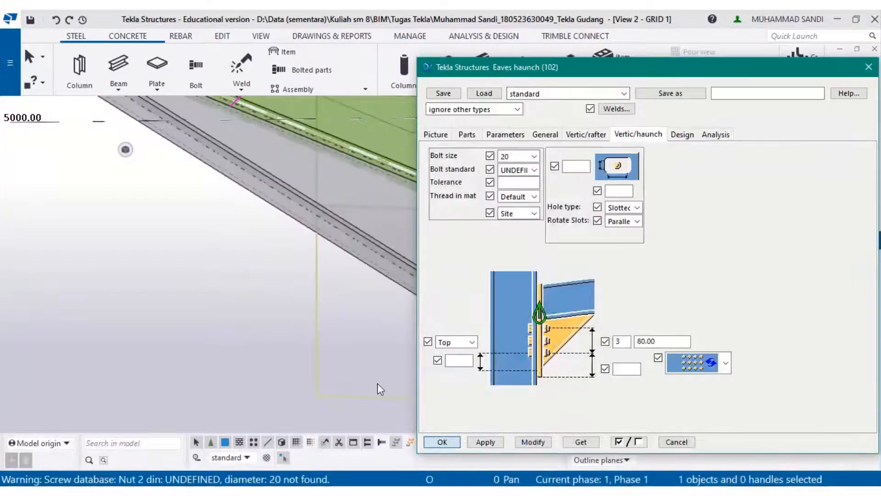
pyautogui.press('Return')
# - Inspect the grid A eaves haunch bolts and look along the rafter toward grids D and C
pyautogui.scroll(5, 347, 321)
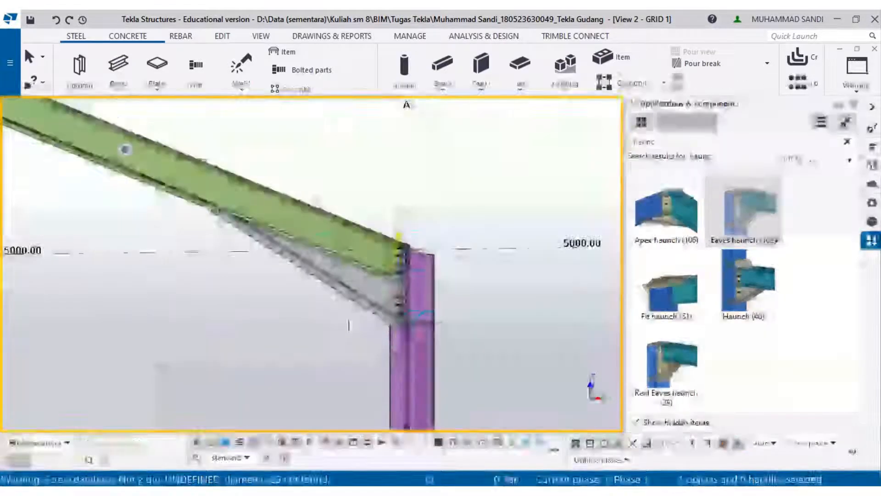
pyautogui.scroll(5, 420, 296)
pyautogui.scroll(-3, 408, 296)
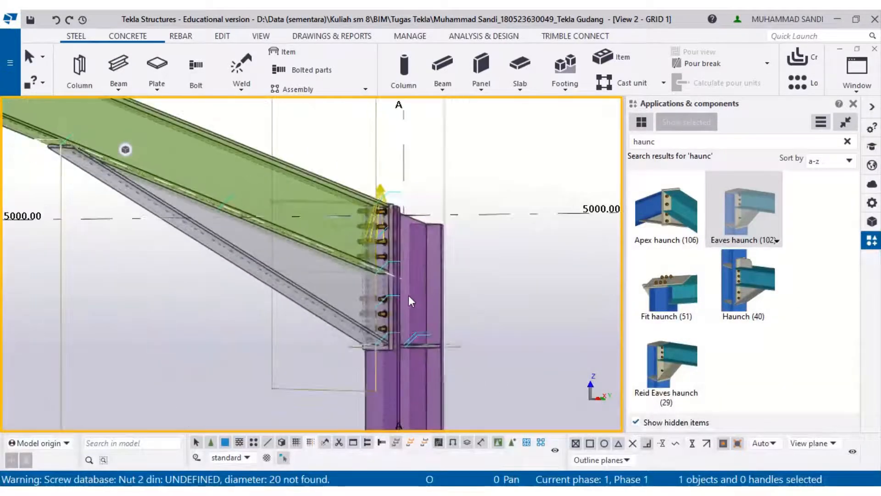
pyautogui.scroll(-4, 408, 295)
pyautogui.moveTo(45, 304); pyautogui.dragTo(531, 291, button='middle')
pyautogui.moveTo(60, 298); pyautogui.dragTo(574, 330, button='middle')
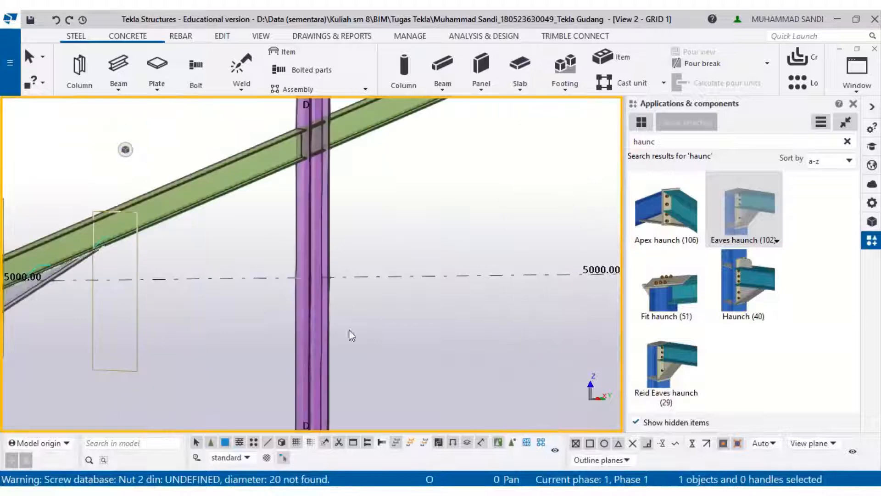
pyautogui.moveTo(351, 335); pyautogui.dragTo(502, 312, button='middle')
pyautogui.moveTo(102, 312); pyautogui.dragTo(172, 300, button='middle')
pyautogui.scroll(3, 172, 300)
pyautogui.scroll(2, 209, 276)
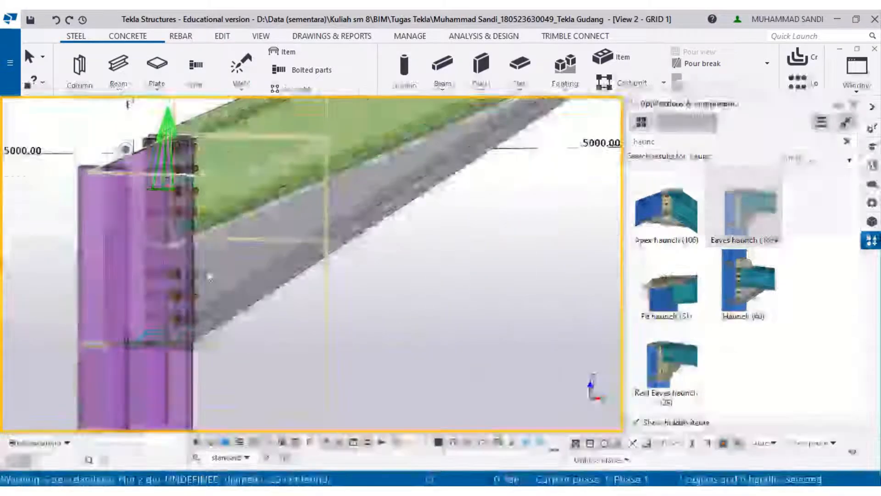
pyautogui.scroll(2, 210, 277)
pyautogui.keyDown('ctrl'); pyautogui.moveTo(222, 326); pyautogui.dragTo(569, 298, button='middle'); pyautogui.keyUp('ctrl')
pyautogui.moveTo(228, 302); pyautogui.dragTo(399, 339, button='middle')
pyautogui.moveTo(335, 230); pyautogui.dragTo(387, 306, button='middle')
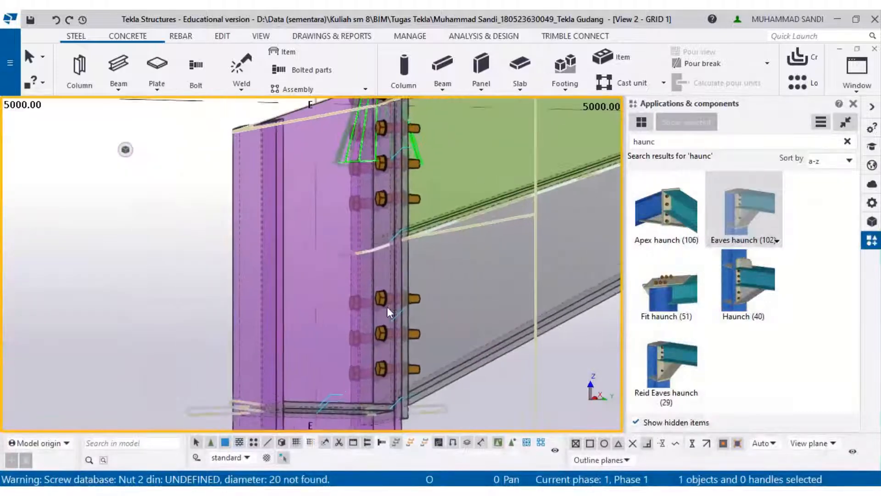
pyautogui.scroll(-8, 394, 241)
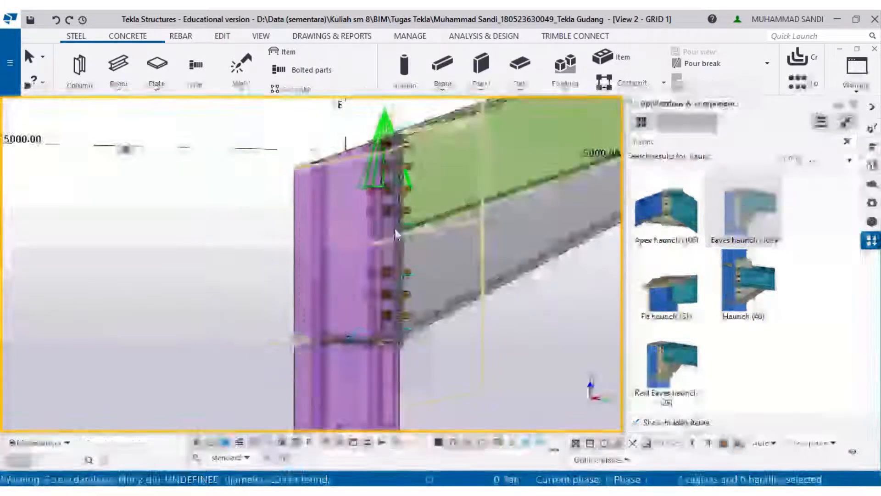
pyautogui.moveTo(293, 253); pyautogui.dragTo(124, 265, button='middle')
pyautogui.scroll(-3, 429, 268)
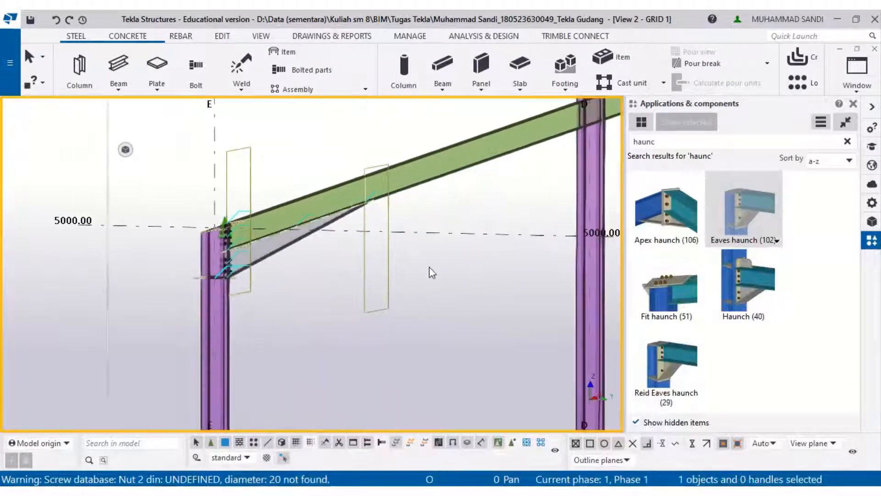
pyautogui.moveTo(360, 327); pyautogui.dragTo(77, 429, button='middle')
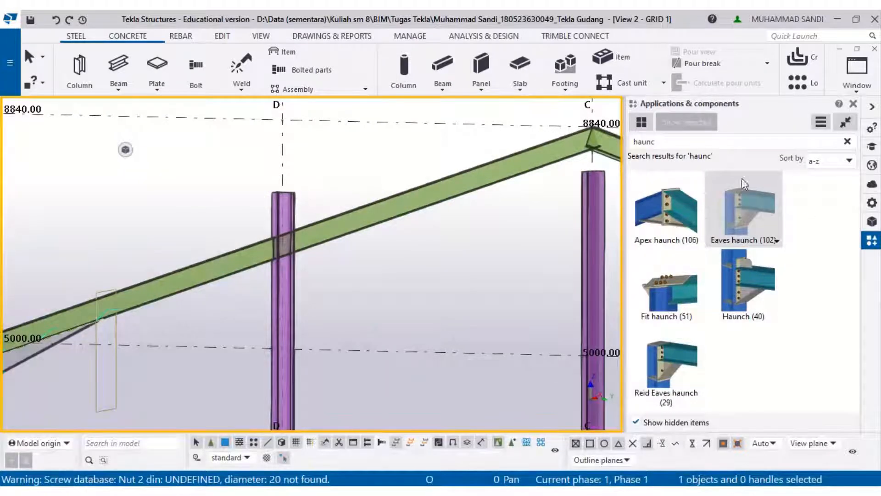
# - Apply the Apex haunch connection to the two rafters meeting at the grid C ridge
pyautogui.moveTo(500, 261); pyautogui.dragTo(303, 312, button='middle')
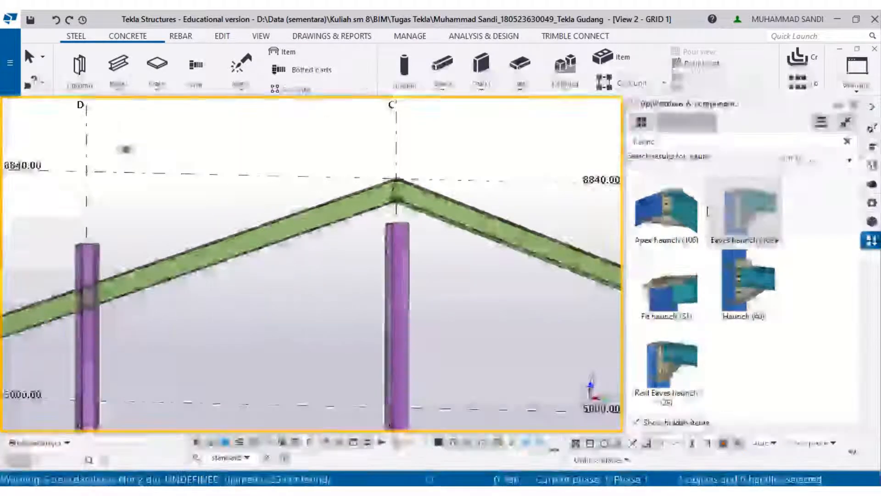
pyautogui.click(705, 204)
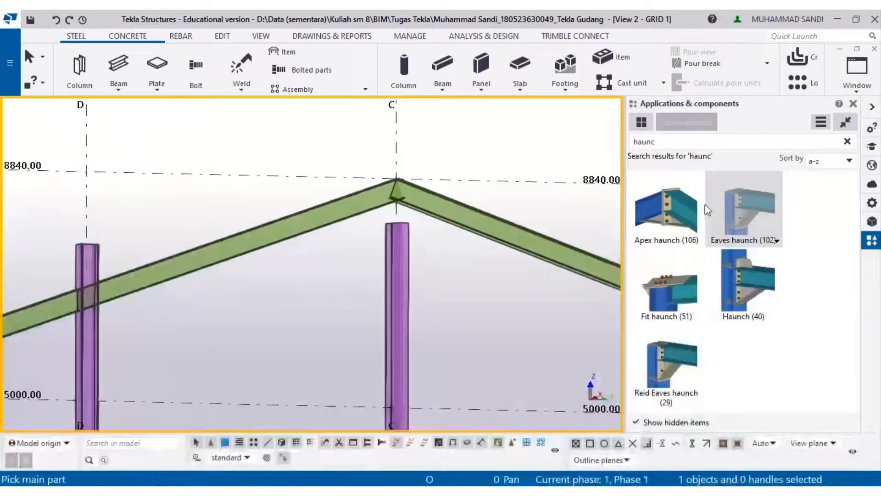
pyautogui.click(468, 226)
pyautogui.click(368, 206)
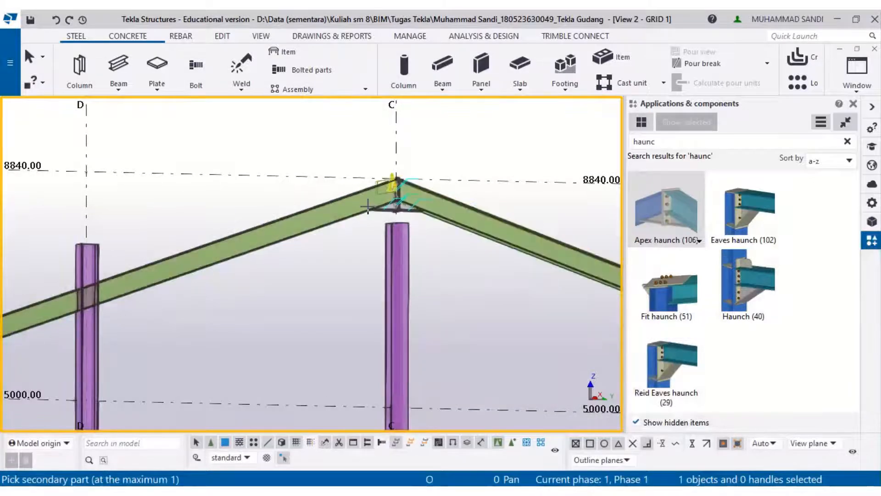
# - Inspect the new apex connection and review the rafter-to-rafter and section A-A details in the PDF drawings
pyautogui.scroll(10, 368, 206)
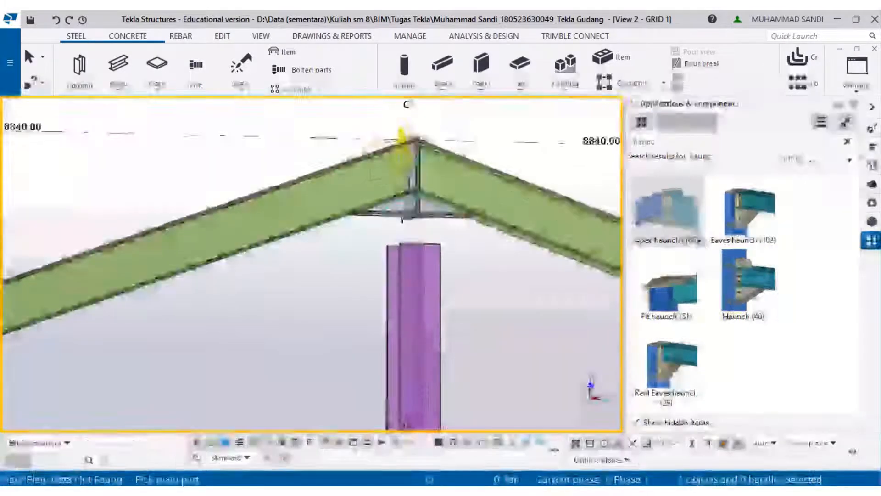
pyautogui.scroll(2, 404, 222)
pyautogui.moveTo(399, 210); pyautogui.dragTo(314, 338, button='middle')
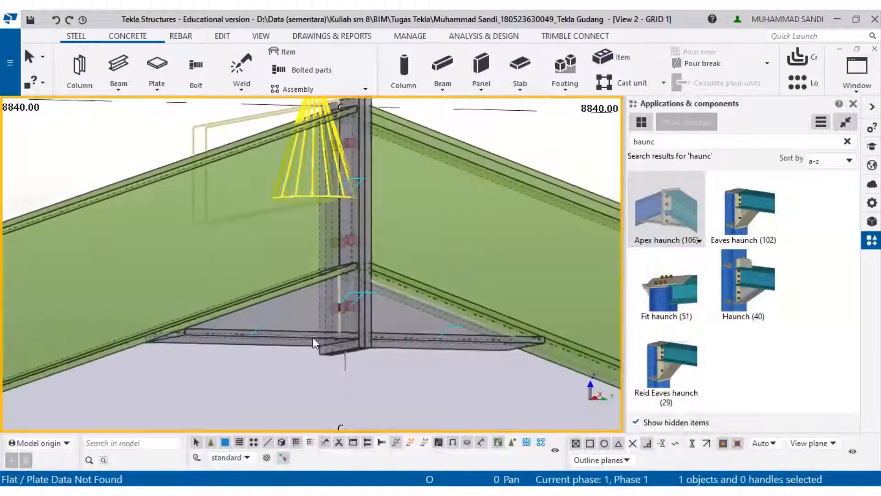
pyautogui.hotkey('alt', 'Tab')
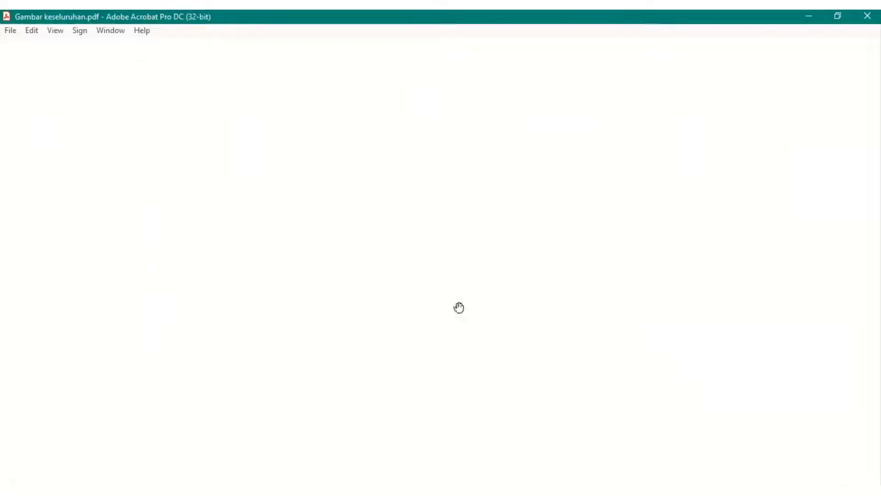
pyautogui.keyDown('ctrl'); pyautogui.scroll(-4, 523, 268); pyautogui.keyUp('ctrl')
pyautogui.scroll(2, 522, 269)
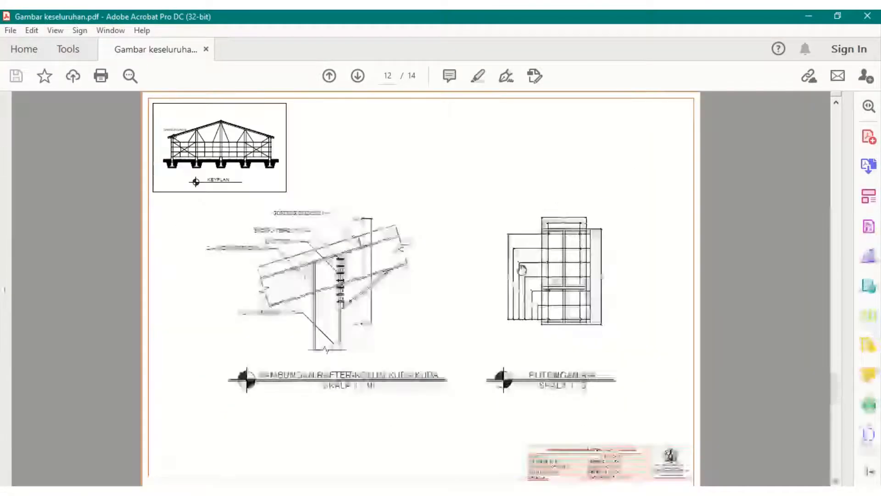
pyautogui.keyDown('ctrl'); pyautogui.scroll(2, 307, 285); pyautogui.keyUp('ctrl')
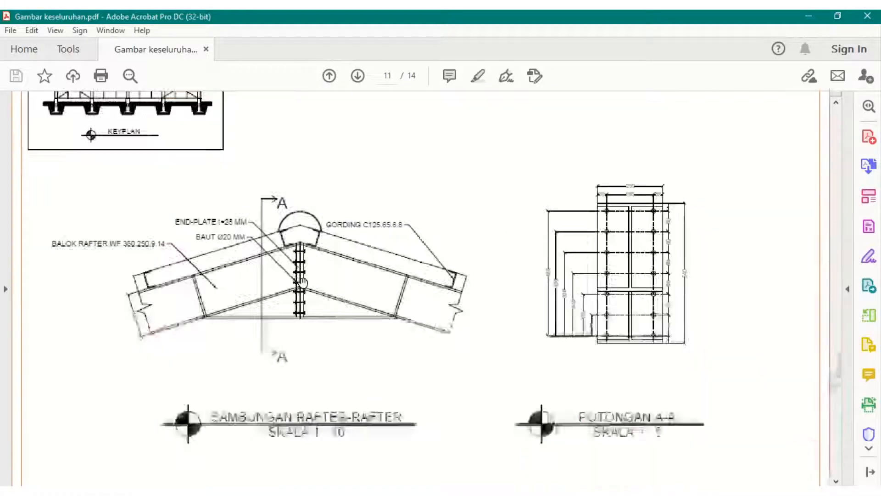
pyautogui.keyDown('ctrl'); pyautogui.scroll(1, 302, 282); pyautogui.keyUp('ctrl')
pyautogui.keyDown('ctrl'); pyautogui.scroll(2, 733, 310); pyautogui.keyUp('ctrl')
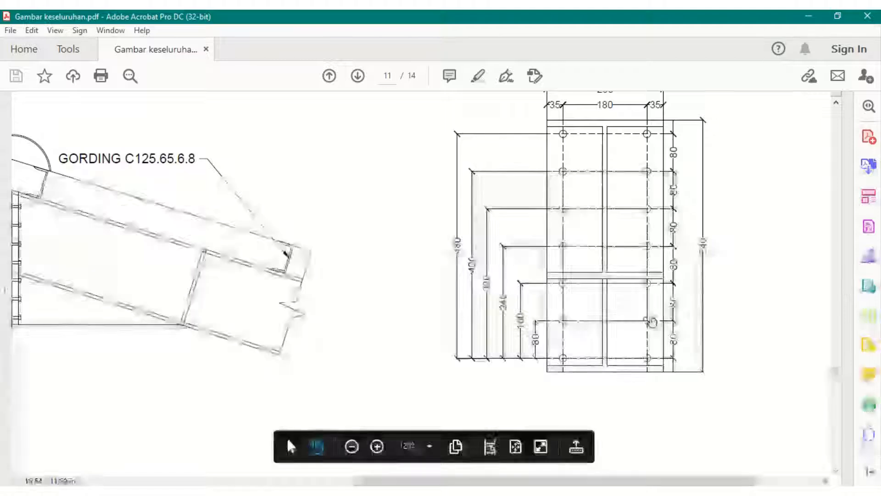
pyautogui.scroll(1, 651, 321)
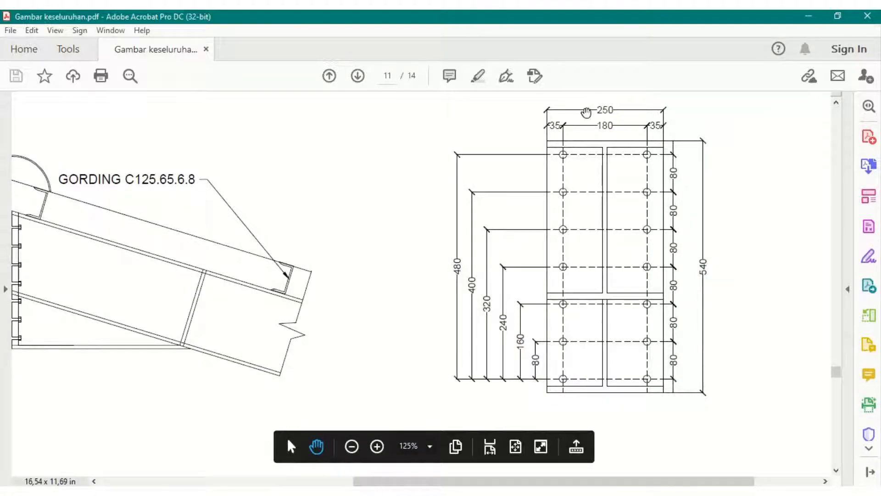
pyautogui.click(808, 15)
# - Open the grid E eaves haunch connection's properties and show its part settings
pyautogui.scroll(-6, 333, 280)
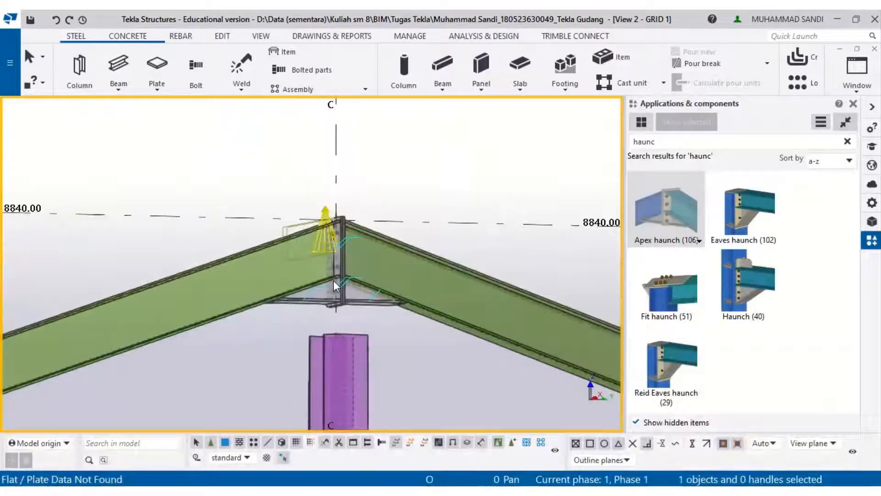
pyautogui.moveTo(148, 353); pyautogui.dragTo(570, 129, button='middle')
pyautogui.moveTo(62, 305); pyautogui.dragTo(270, 291, button='middle')
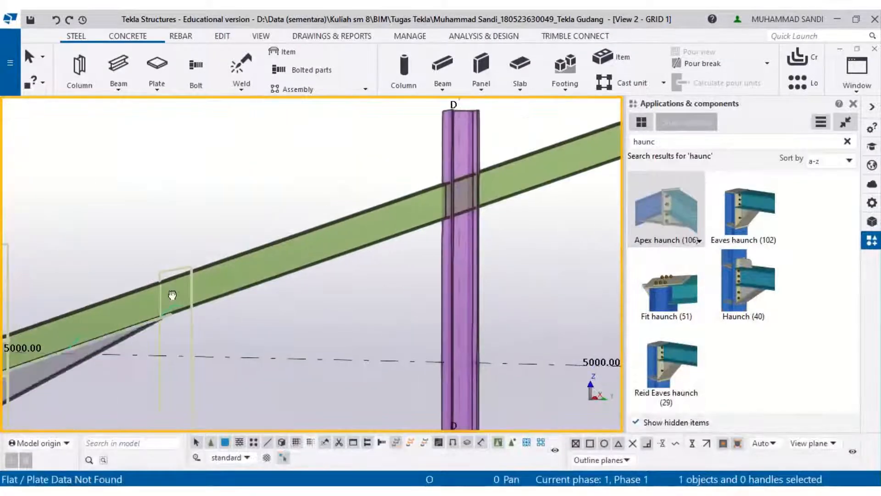
pyautogui.moveTo(171, 295); pyautogui.dragTo(407, 187, button='middle')
pyautogui.doubleClick(265, 294)
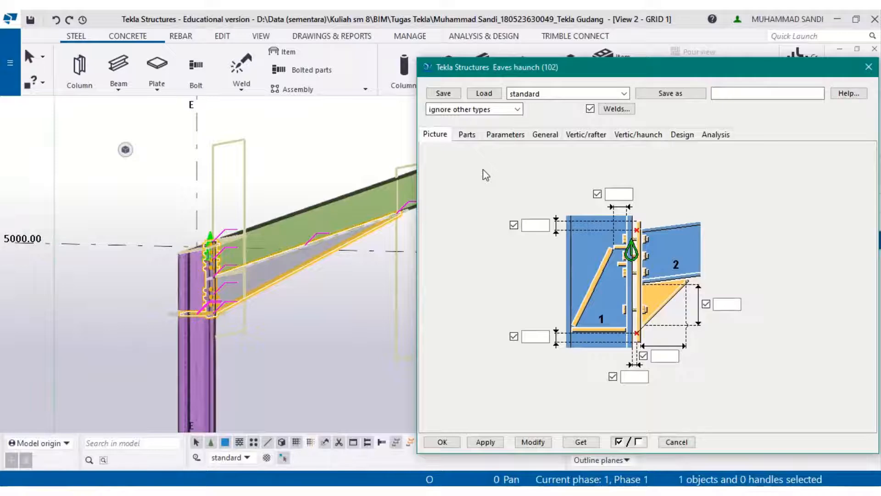
pyautogui.click(467, 134)
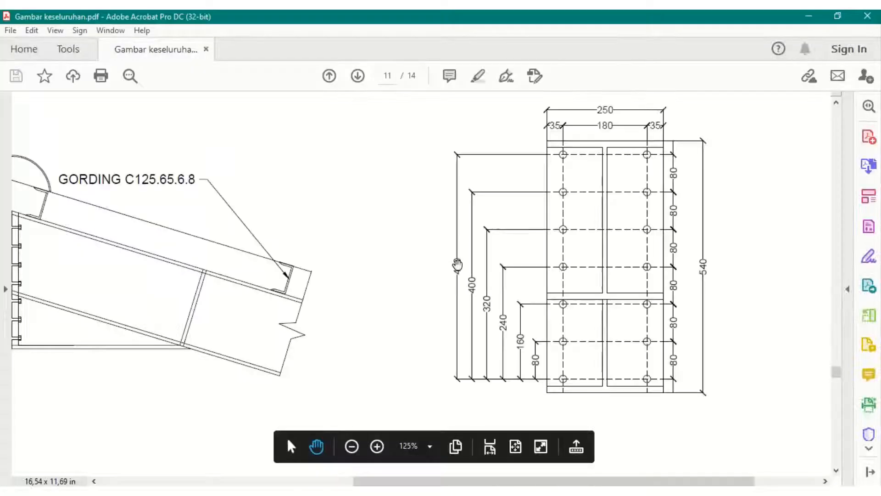
# - Review the rafter-to-column and section A-A end plate details in the PDF drawings
pyautogui.keyDown('ctrl'); pyautogui.scroll(-5, 509, 265); pyautogui.keyUp('ctrl')
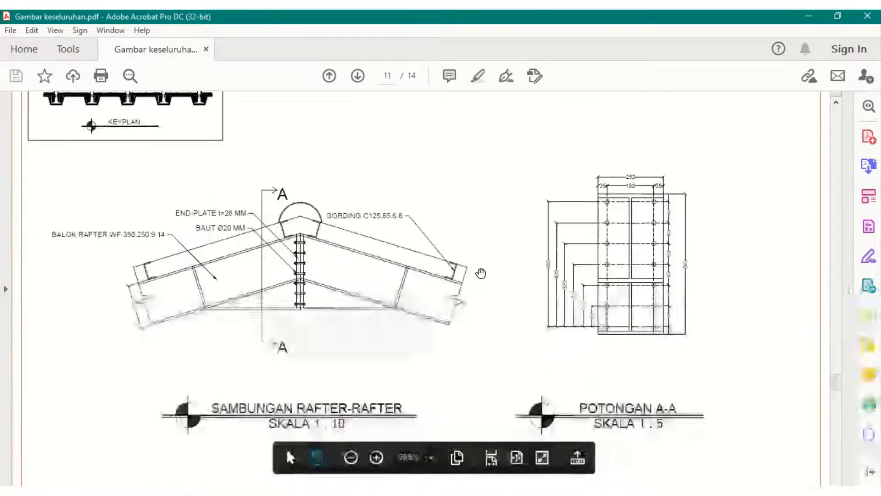
pyautogui.scroll(-1, 489, 262)
pyautogui.keyDown('ctrl'); pyautogui.scroll(2, 561, 280); pyautogui.keyUp('ctrl')
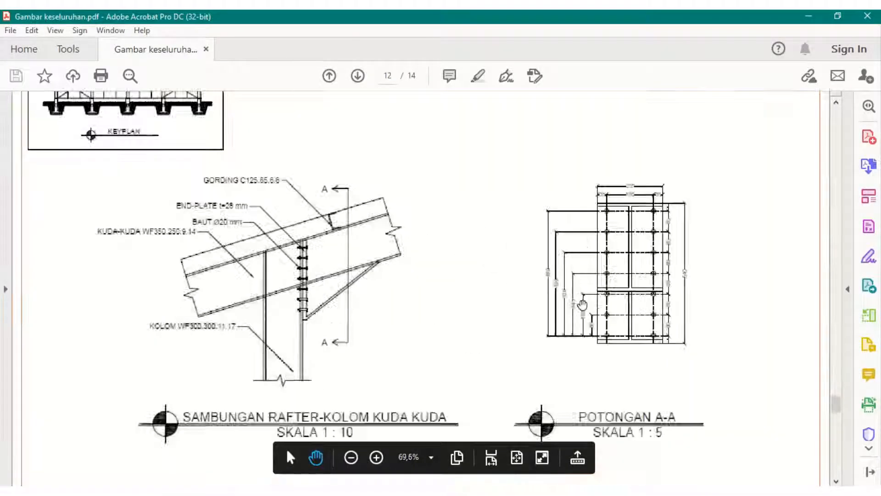
pyautogui.keyDown('ctrl'); pyautogui.scroll(-2, 693, 202); pyautogui.keyUp('ctrl')
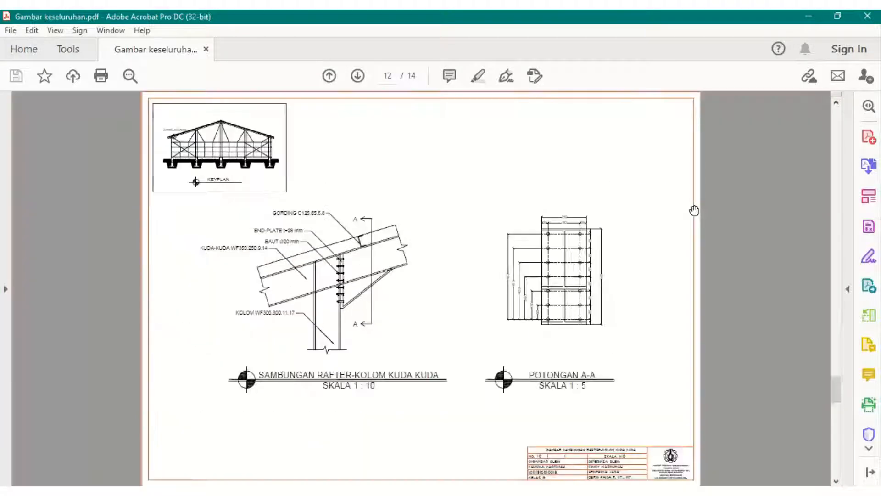
pyautogui.scroll(2, 694, 210)
pyautogui.scroll(-1, 705, 177)
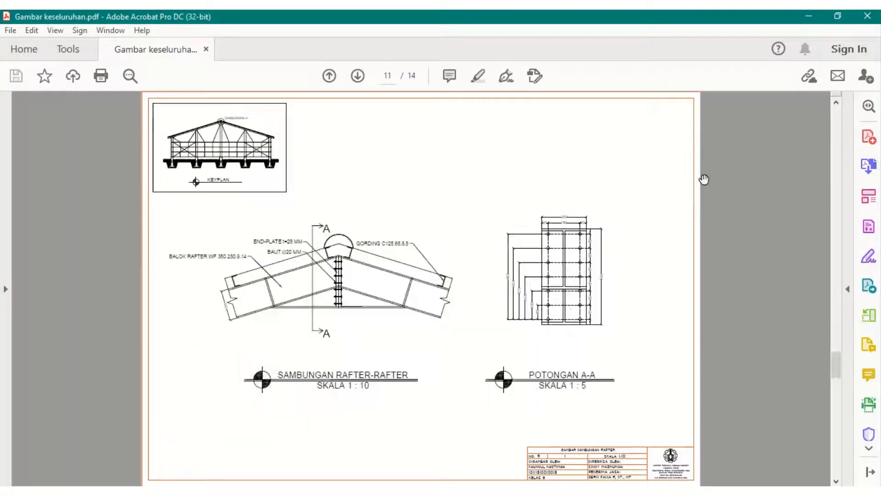
pyautogui.scroll(-1, 711, 170)
pyautogui.scroll(1, 739, 137)
pyautogui.click(808, 17)
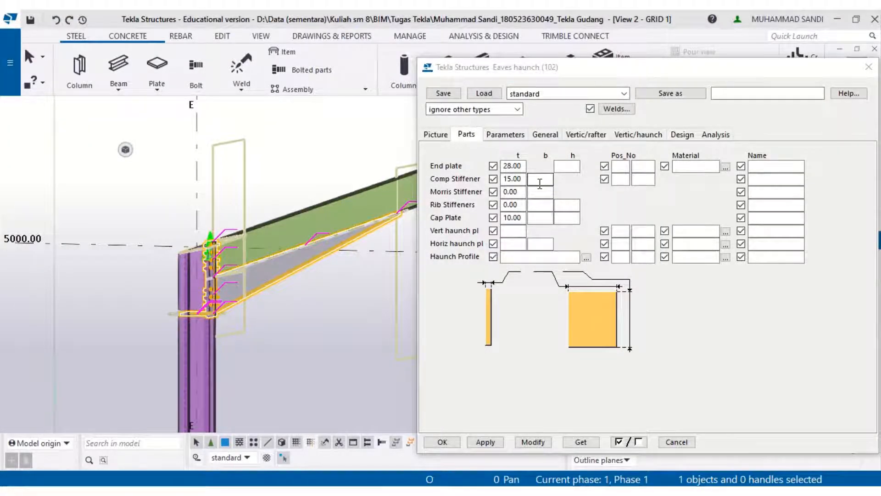
# - Set the end plate height to 540 and modify the grid E eaves haunch connection
pyautogui.click(572, 169)
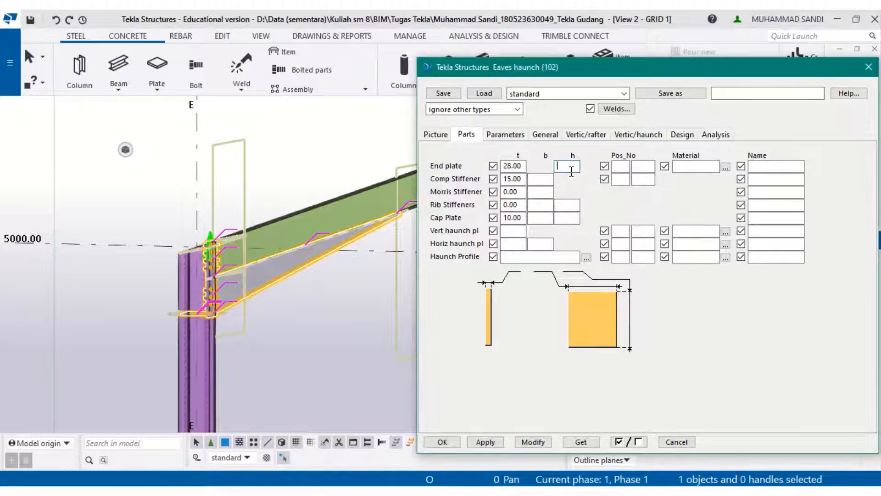
pyautogui.hotkey('alt', 'Tab')
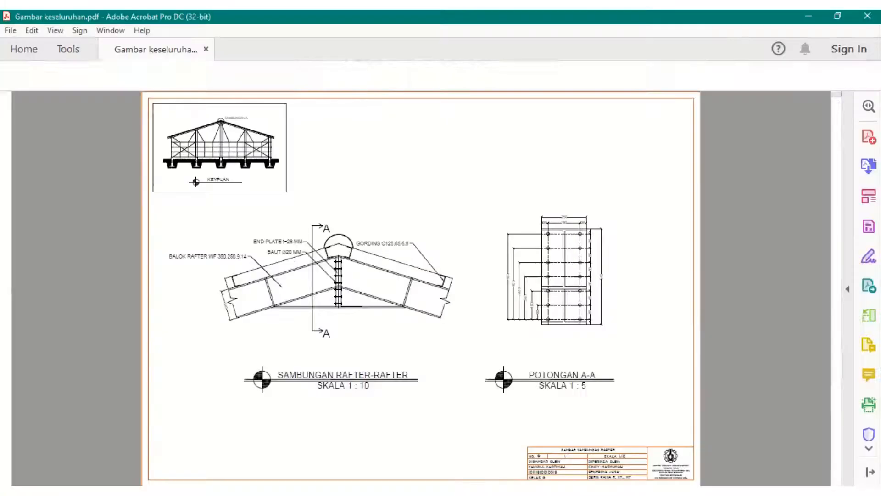
pyautogui.keyDown('ctrl'); pyautogui.scroll(2, 610, 278); pyautogui.keyUp('ctrl')
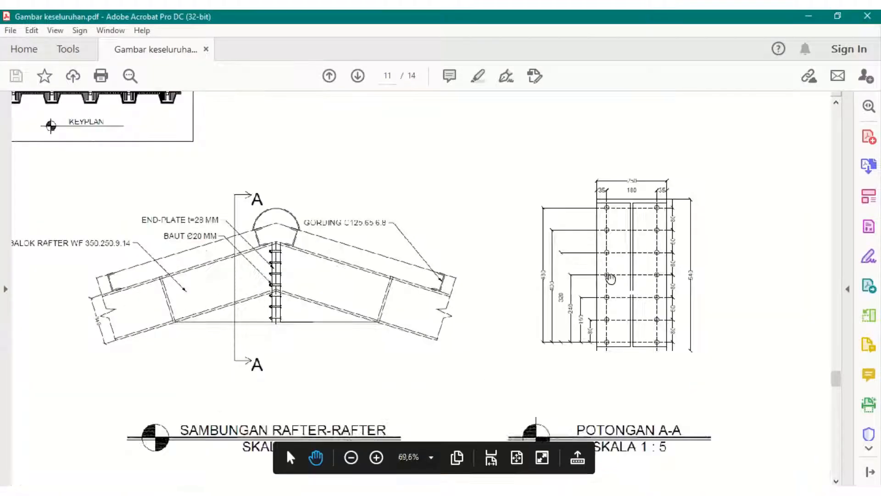
pyautogui.hotkey('alt', 'Tab')
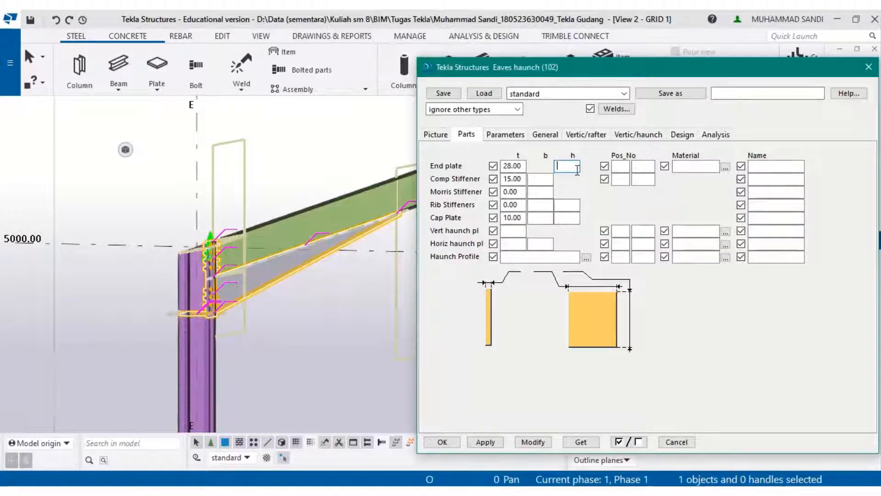
pyautogui.write('0')
pyautogui.click(527, 441)
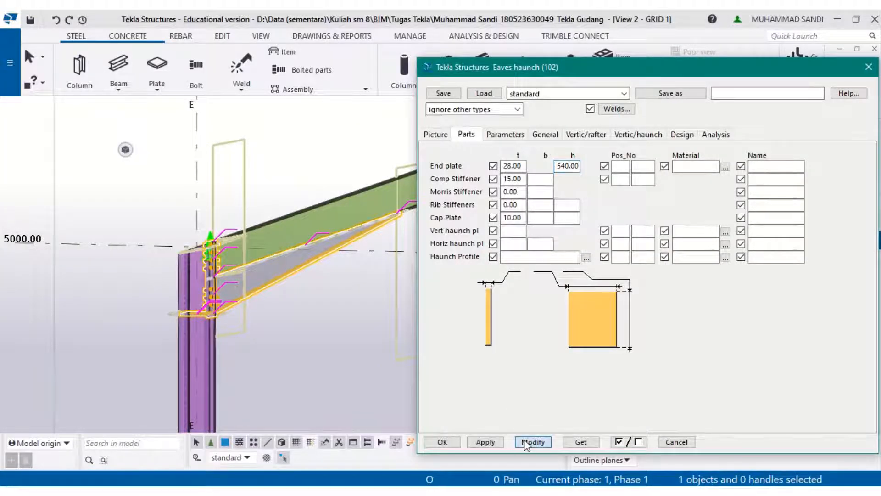
# - Set the compression stiffener width to 250, apply it and close the eaves haunch dialog
pyautogui.scroll(2, 209, 266)
pyautogui.scroll(2, 208, 267)
pyautogui.click(361, 362)
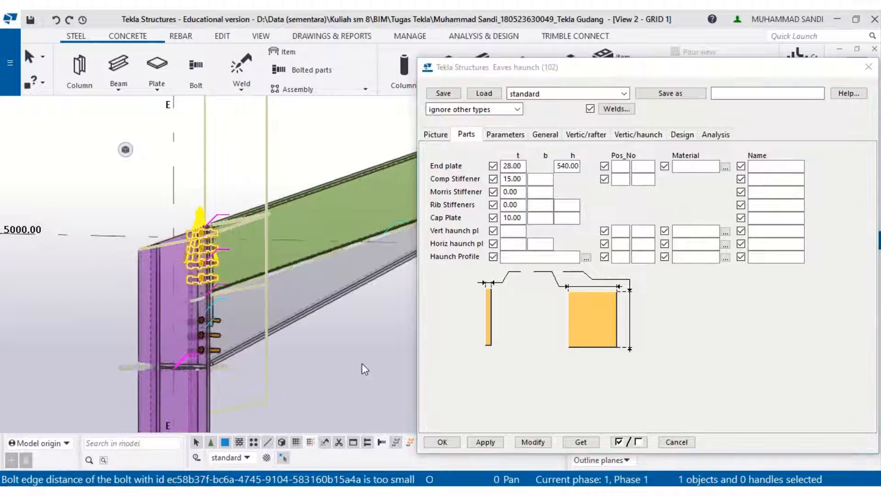
pyautogui.click(331, 303)
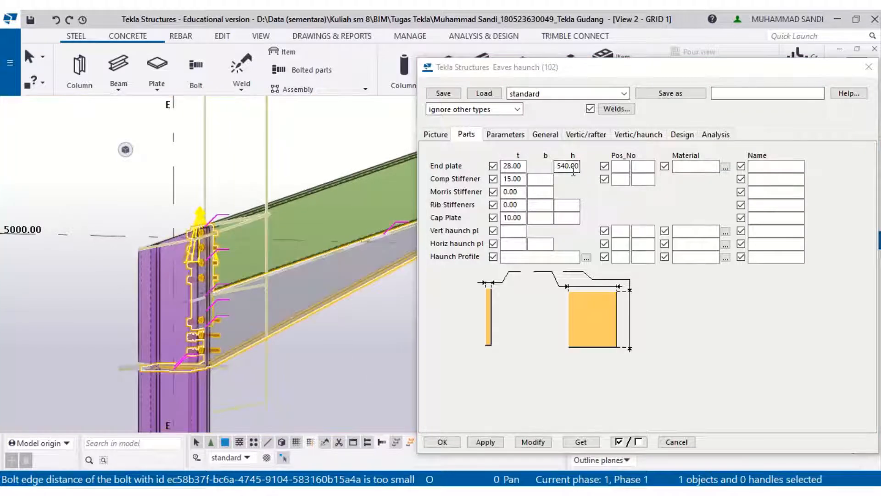
pyautogui.click(550, 179)
pyautogui.hotkey('alt', 'Tab')
pyautogui.hotkey('alt', 'Tab')
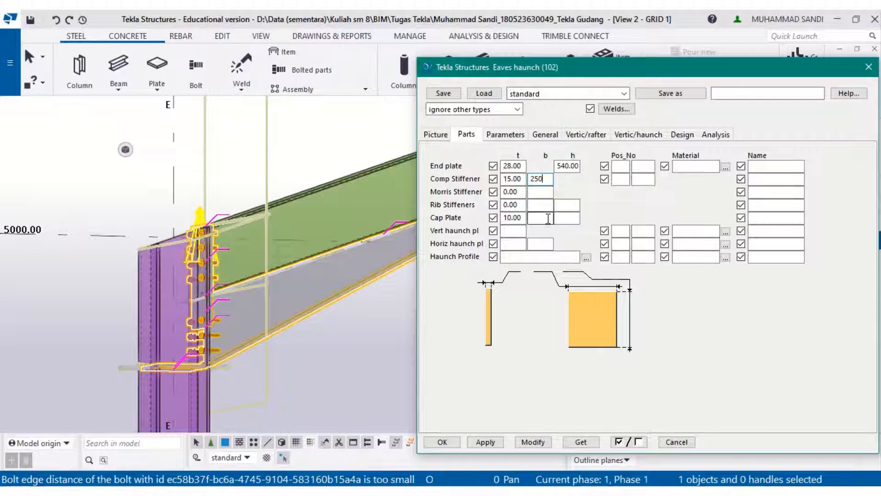
pyautogui.click(493, 445)
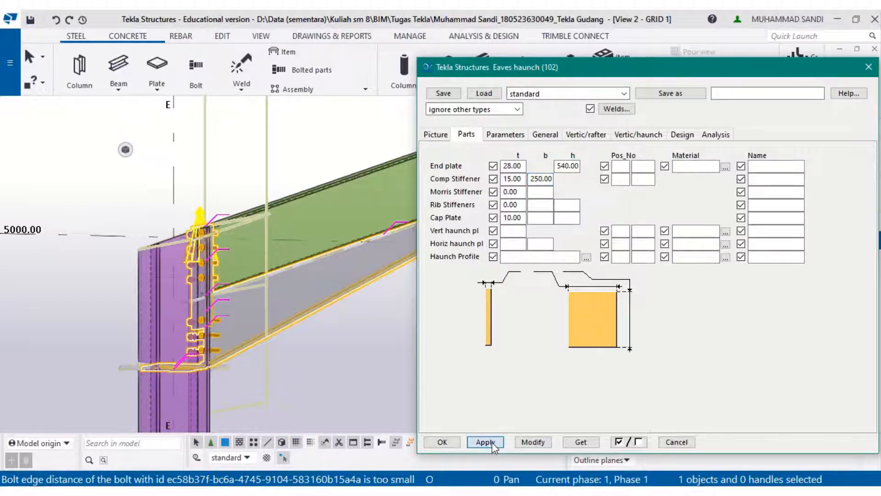
pyautogui.click(440, 442)
# - Open the eaves haunch connection's properties at grid A and show its part settings
pyautogui.scroll(3, 243, 345)
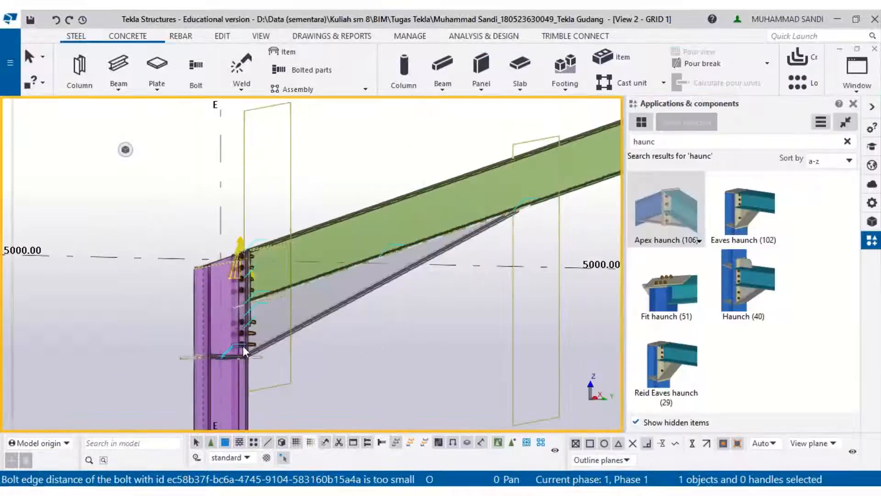
pyautogui.scroll(-4, 406, 346)
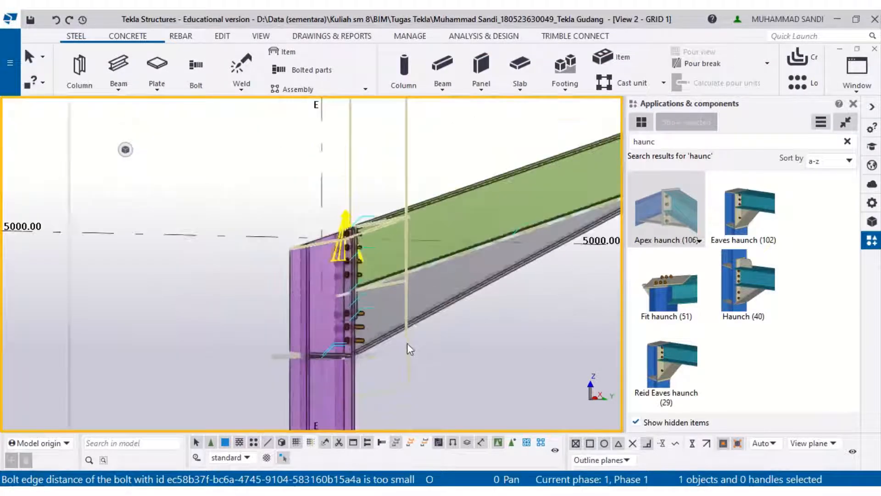
pyautogui.scroll(-2, 429, 321)
pyautogui.moveTo(487, 327); pyautogui.dragTo(176, 306, button='middle')
pyautogui.moveTo(532, 270); pyautogui.dragTo(72, 306, button='middle')
pyautogui.scroll(-1, 284, 303)
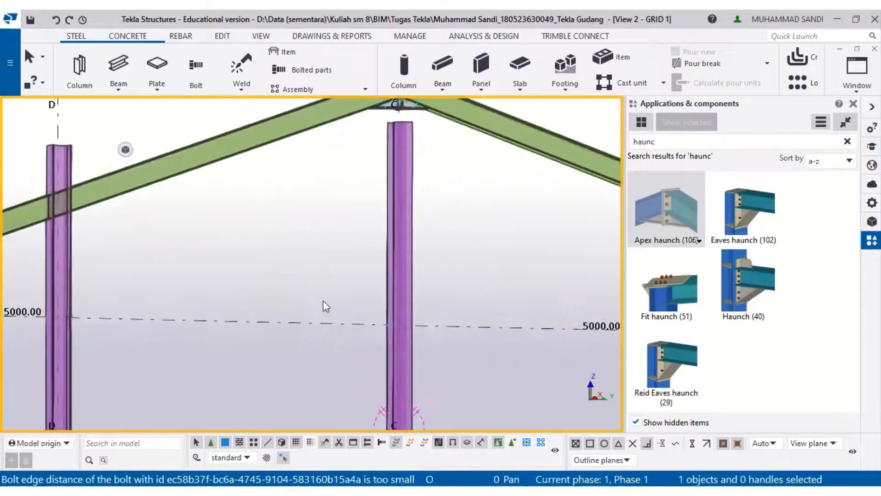
pyautogui.moveTo(505, 280); pyautogui.dragTo(183, 316, button='middle')
pyautogui.moveTo(514, 321); pyautogui.dragTo(251, 253, button='middle')
pyautogui.scroll(2, 480, 331)
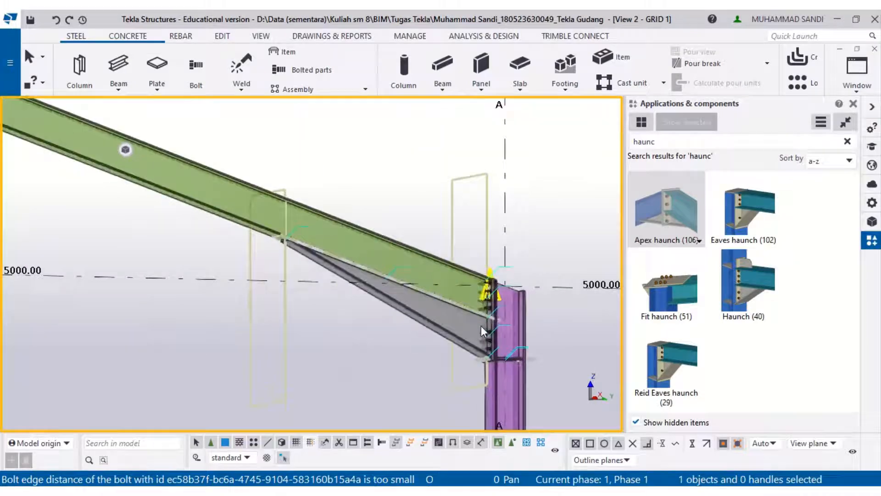
pyautogui.rightClick(439, 330)
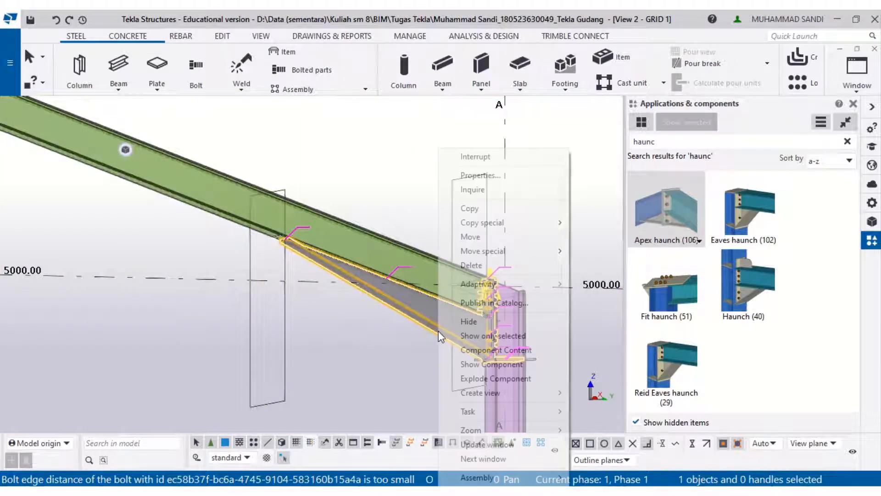
pyautogui.click(508, 176)
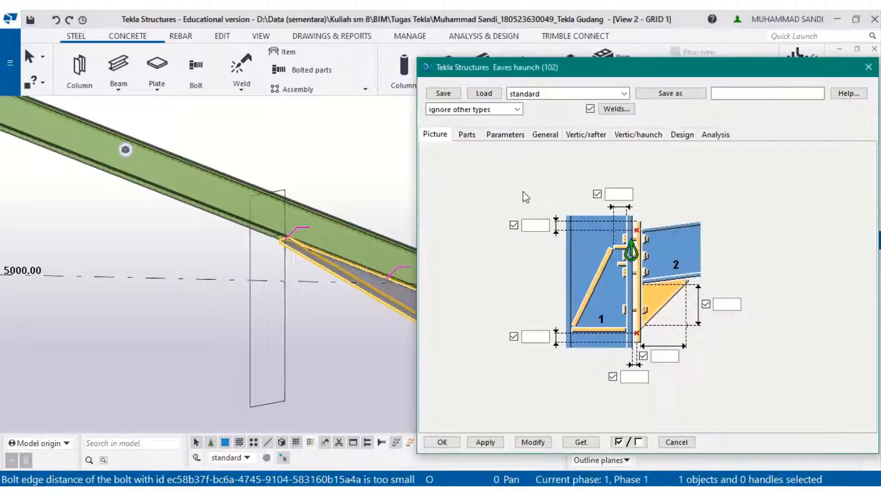
pyautogui.click(553, 137)
pyautogui.click(497, 137)
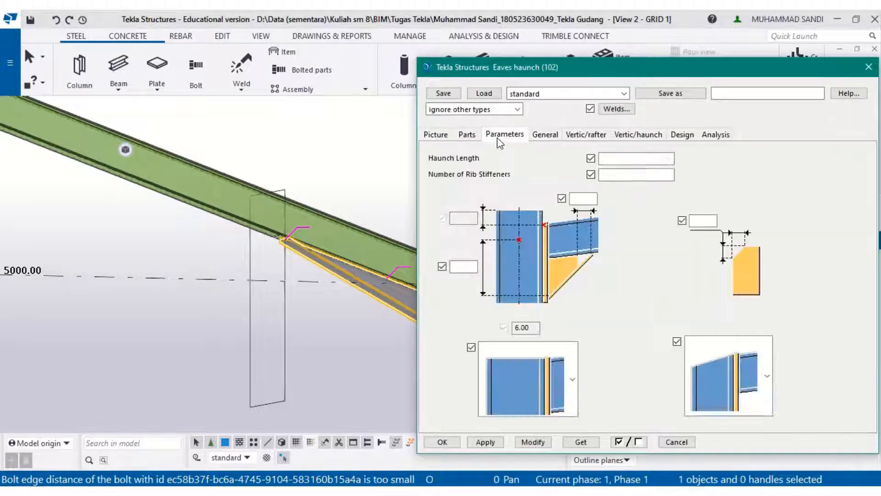
pyautogui.click(553, 136)
pyautogui.click(466, 135)
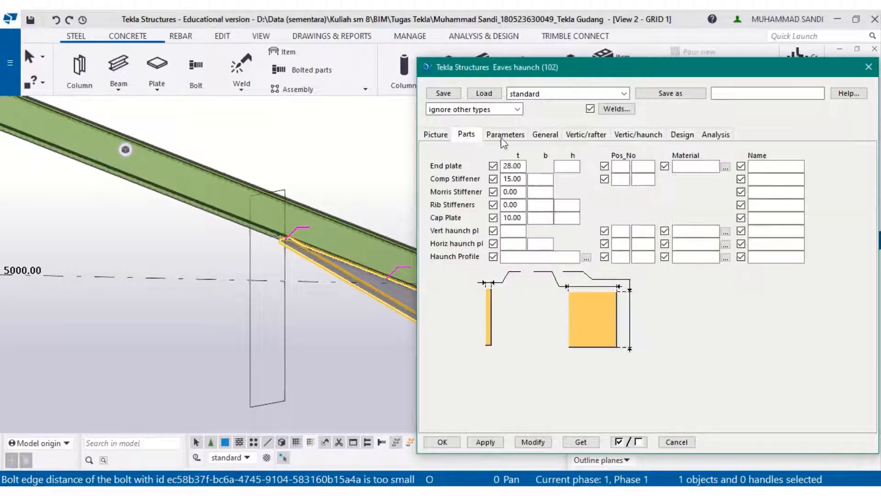
# - Set the end plate height to 540 and the compression stiffener width to 250, then confirm the dialog
pyautogui.click(567, 165)
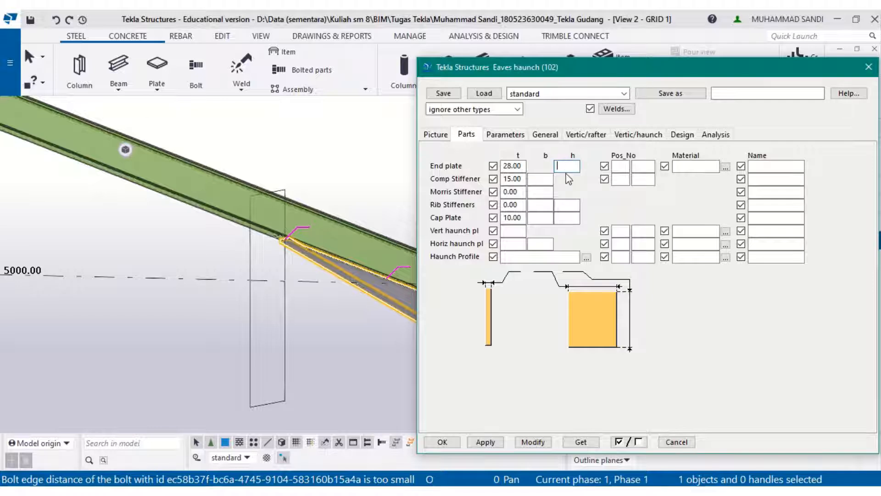
pyautogui.write('540')
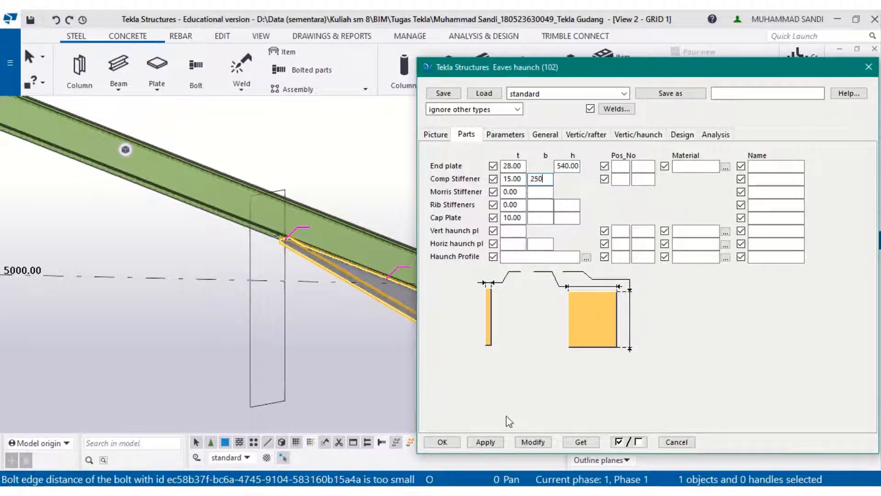
pyautogui.click(439, 441)
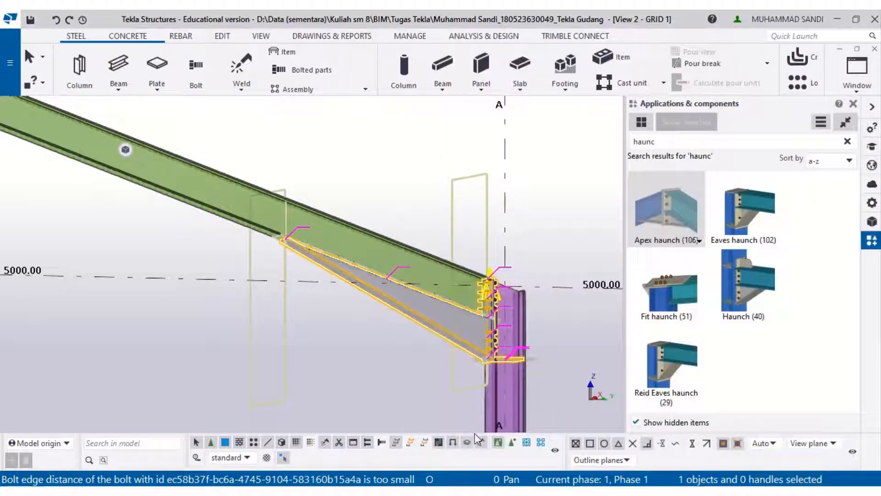
# - Open the properties of the apex haunch connection at the ridge on grid C
pyautogui.click(429, 371)
pyautogui.scroll(4, 483, 349)
pyautogui.scroll(-3, 465, 352)
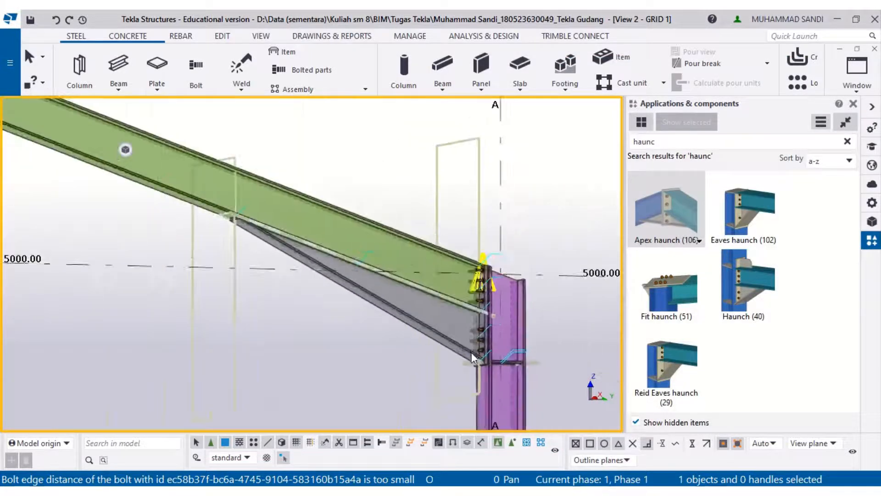
pyautogui.scroll(-4, 472, 352)
pyautogui.scroll(-1, 377, 295)
pyautogui.moveTo(130, 255); pyautogui.dragTo(544, 411, button='middle')
pyautogui.scroll(1, 293, 215)
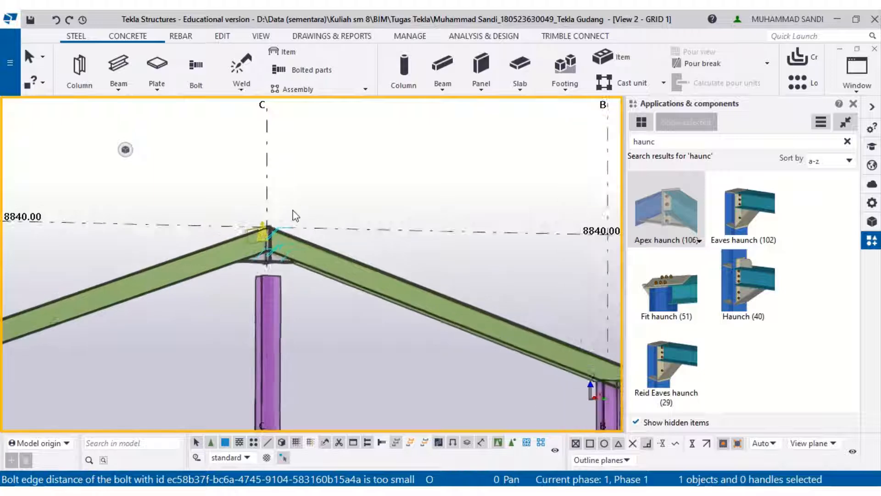
pyautogui.scroll(3, 278, 250)
pyautogui.rightClick(280, 253)
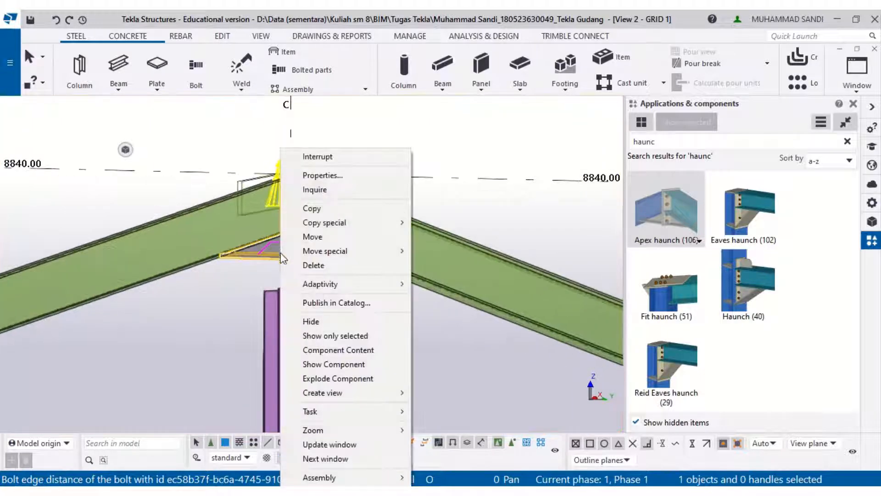
pyautogui.moveTo(285, 255)
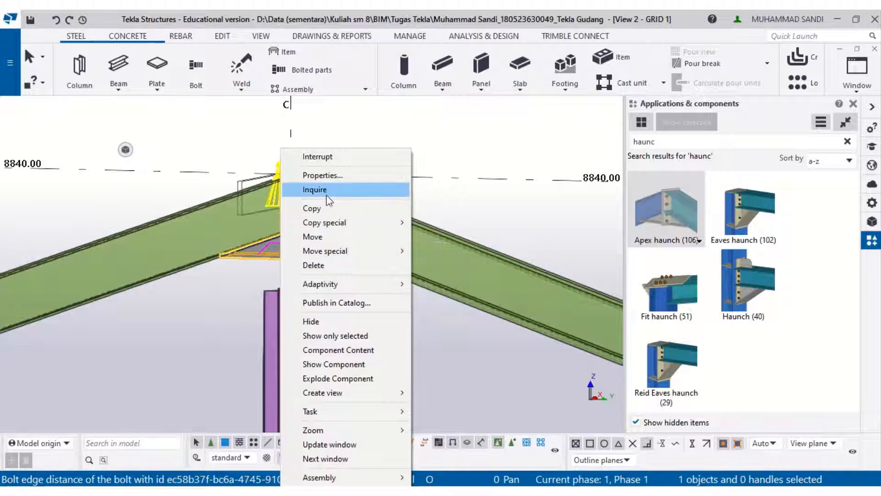
pyautogui.click(334, 176)
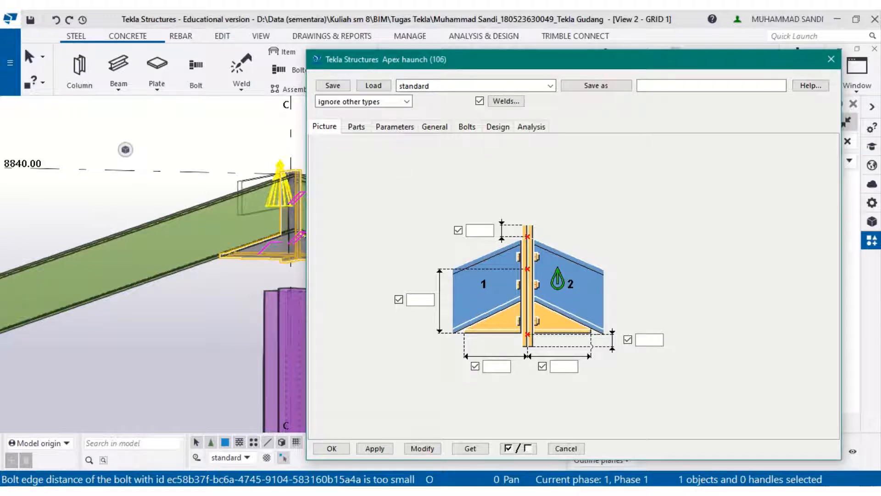
# - Compare the rafter-to-rafter and section A-A bolt details in the PDF with the apex haunch's bolt settings
pyautogui.hotkey('alt', 'Tab')
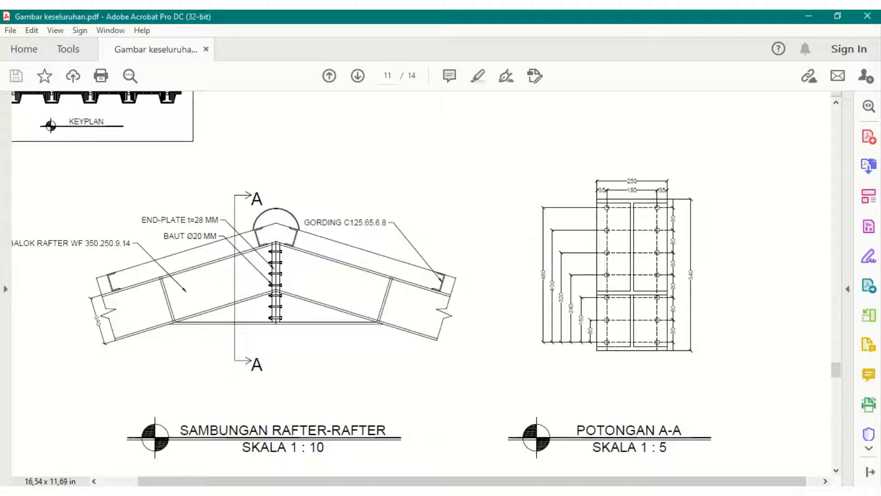
pyautogui.hotkey('alt', 'Tab')
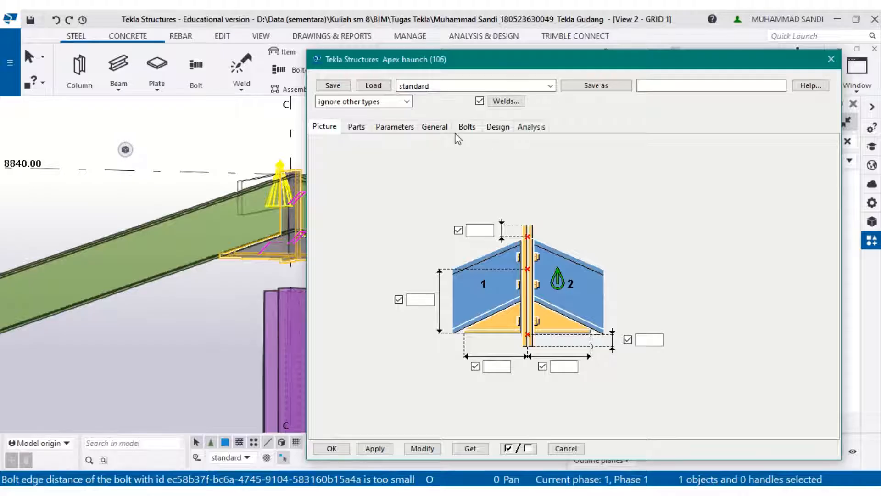
pyautogui.click(465, 127)
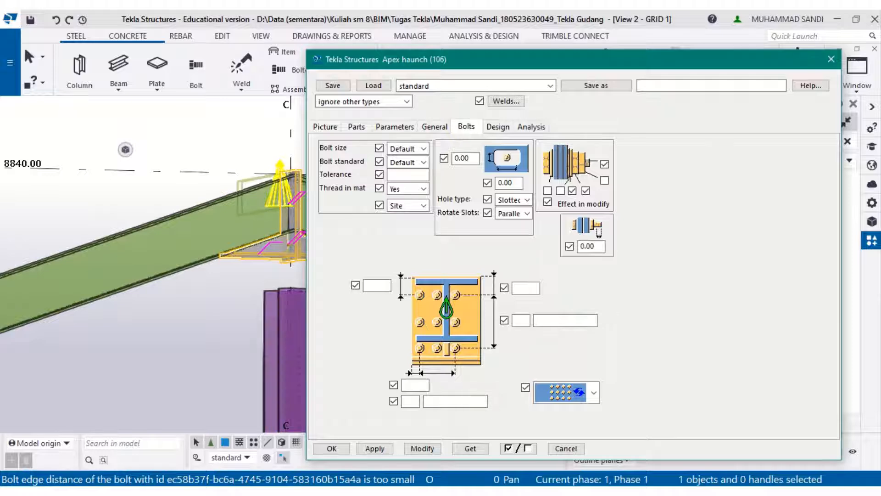
pyautogui.hotkey('alt', 'Tab')
pyautogui.hotkey('alt', 'Tab')
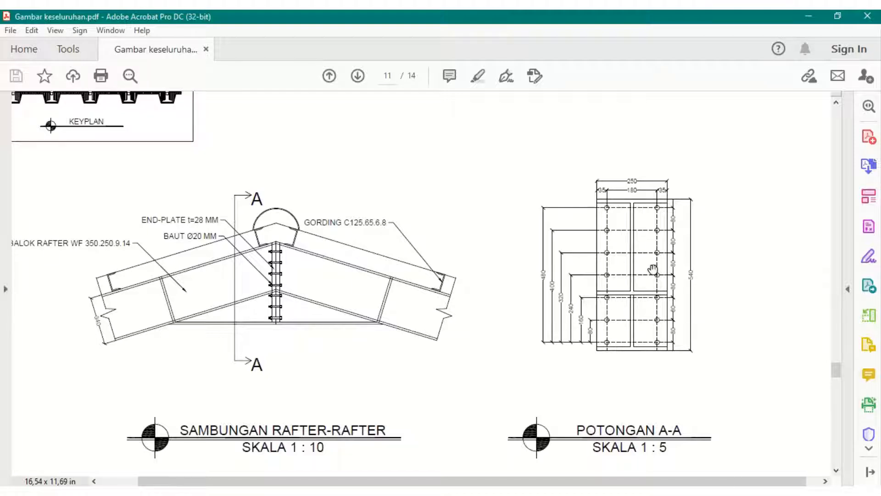
pyautogui.hotkey('alt', 'Tab')
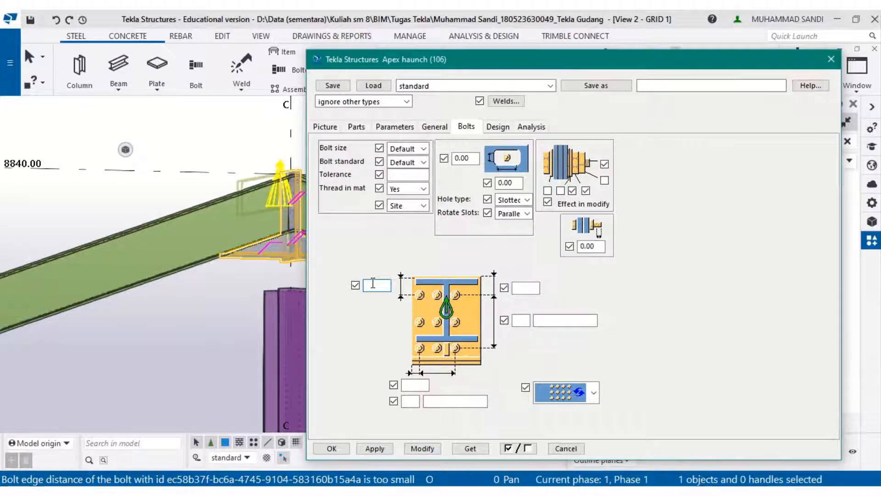
# - Set the apex haunch bolt edge distances to 30 and 30, and the vertical bolt group to 7 bolts at 80 spacing
pyautogui.write('30')
pyautogui.moveTo(194, 219); pyautogui.dragTo(154, 252, button='middle')
pyautogui.scroll(5, 251, 232)
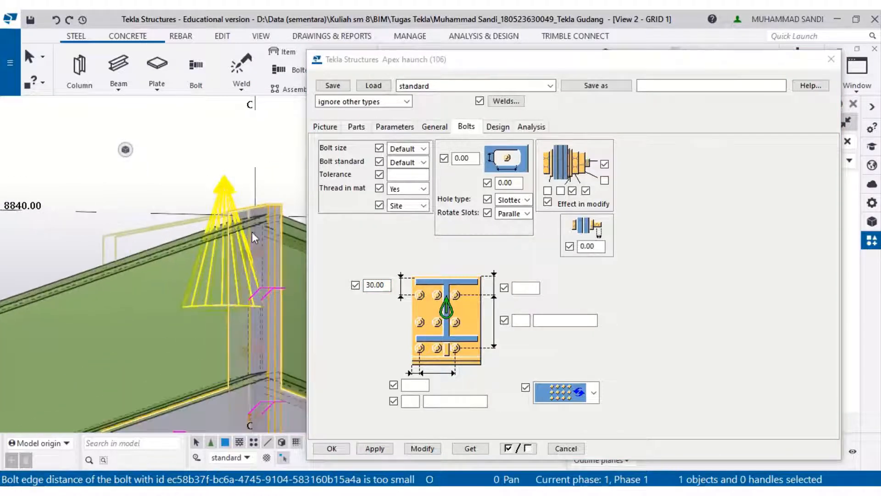
pyautogui.scroll(2, 252, 232)
pyautogui.moveTo(252, 232); pyautogui.dragTo(232, 166, button='middle')
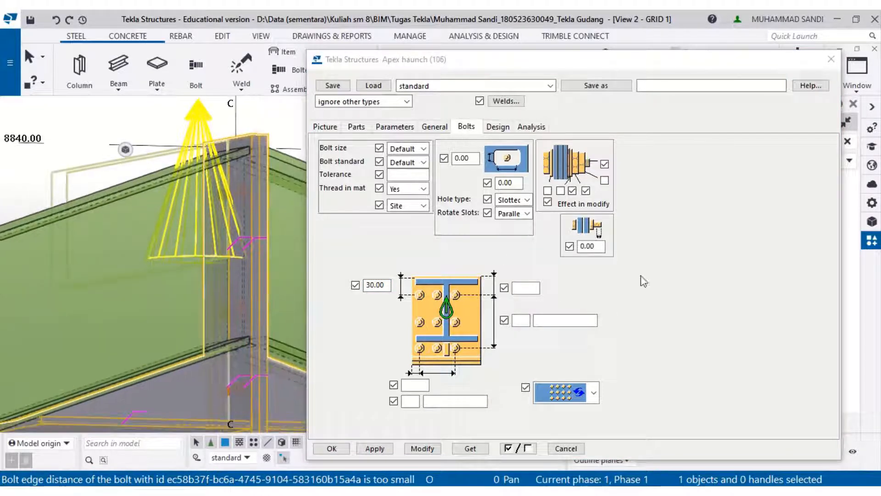
pyautogui.click(540, 288)
pyautogui.write('30')
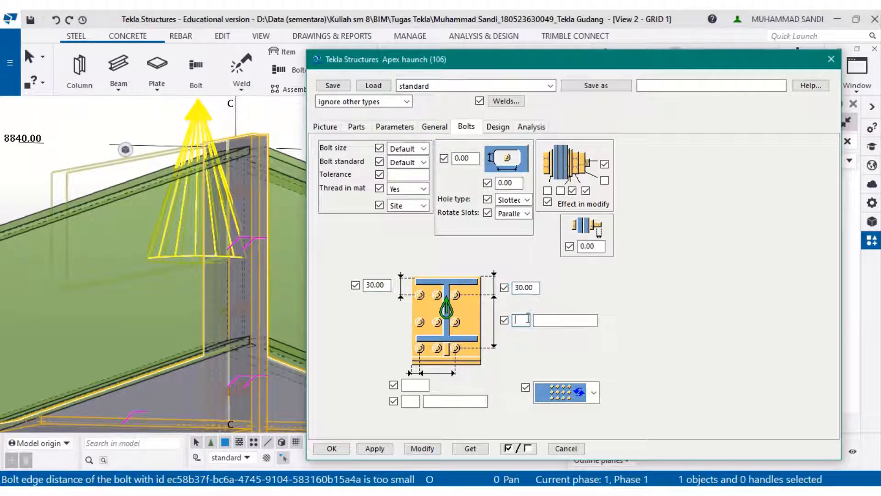
pyautogui.write('7')
pyautogui.press('Tab')
pyautogui.write('8')
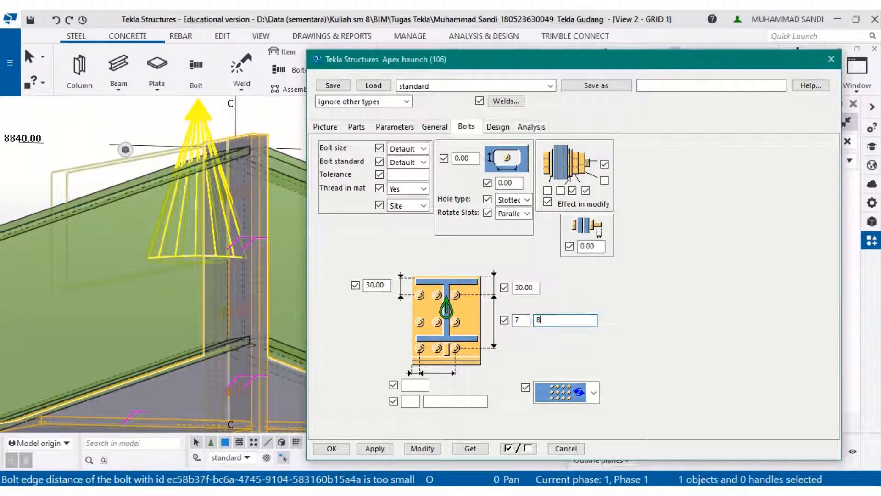
pyautogui.scroll(-3, 285, 320)
pyautogui.moveTo(272, 300); pyautogui.dragTo(253, 213, button='middle')
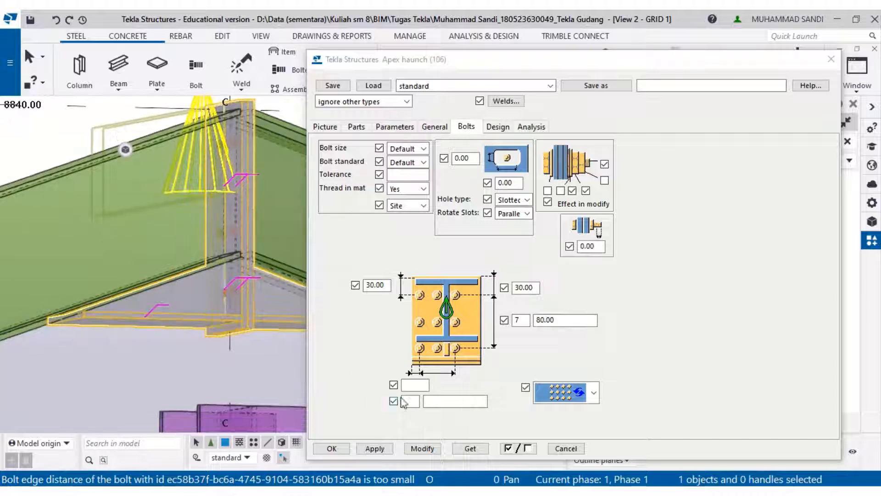
# - Set the horizontal bolt edge distance to 35 and 2 bolts at 180 spacing, then modify the apex haunch
pyautogui.click(414, 388)
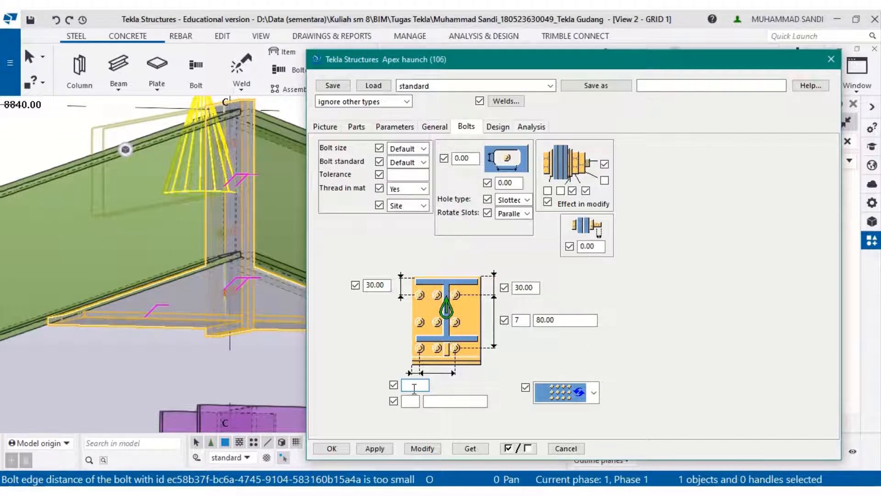
pyautogui.write('35')
pyautogui.click(413, 399)
pyautogui.write('2')
pyautogui.click(432, 399)
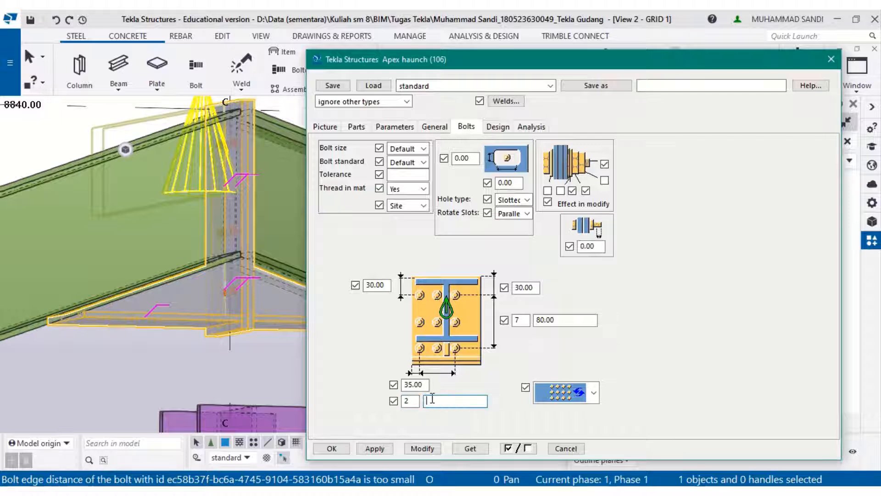
pyautogui.click(422, 448)
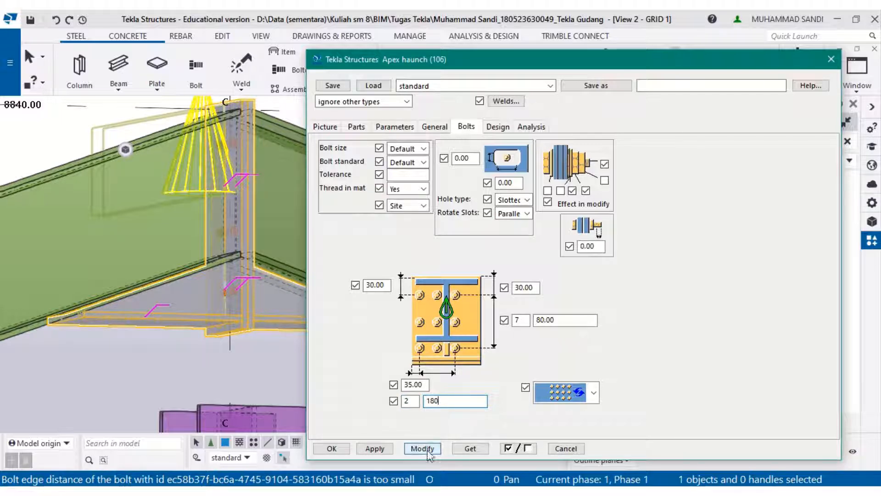
# - Toggle the first bolted-parts option and modify the apex haunch connection again
pyautogui.scroll(2, 236, 276)
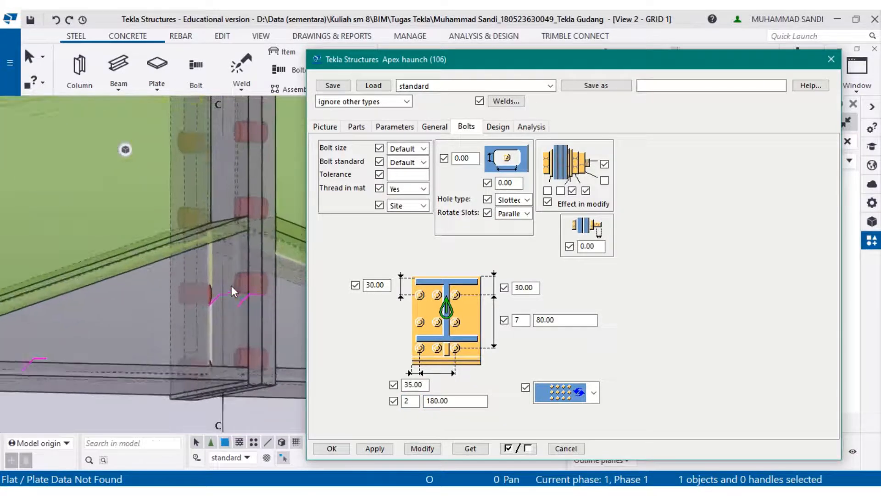
pyautogui.scroll(-1, 231, 285)
pyautogui.moveTo(231, 285); pyautogui.dragTo(122, 312, button='middle')
pyautogui.click(548, 190)
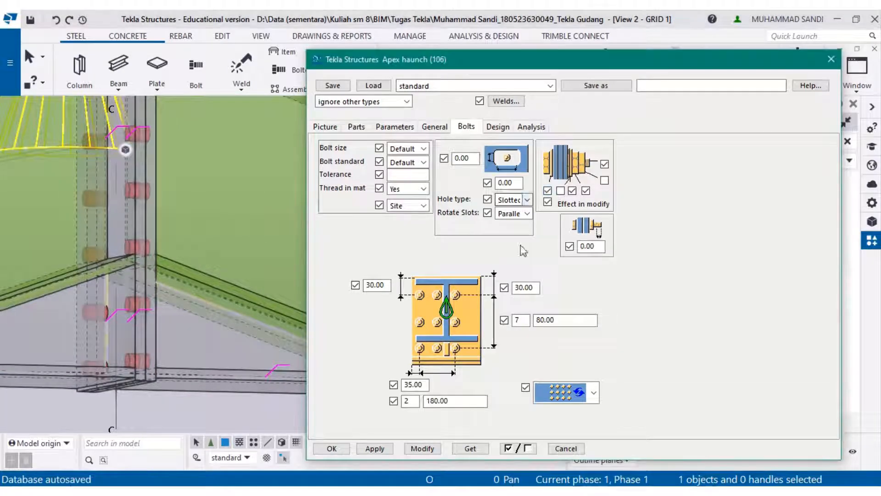
pyautogui.click(422, 448)
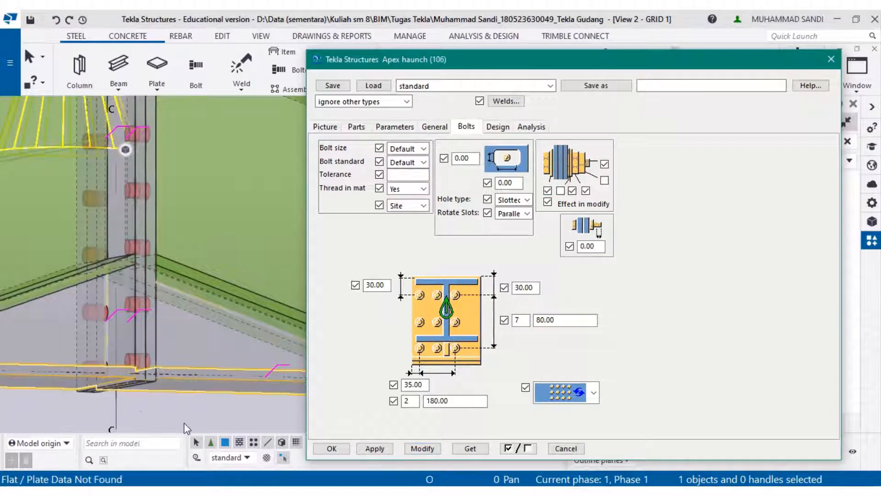
# - Set the apex haunch bolt standard to UNDEFINED_BOLT and bolt size to 20, checking the PDF, then modify the connection
pyautogui.click(423, 162)
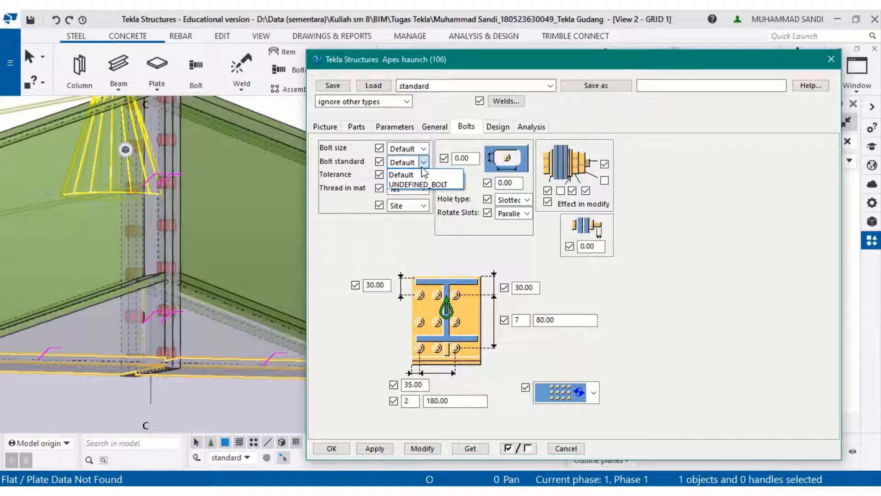
pyautogui.click(421, 185)
pyautogui.click(423, 149)
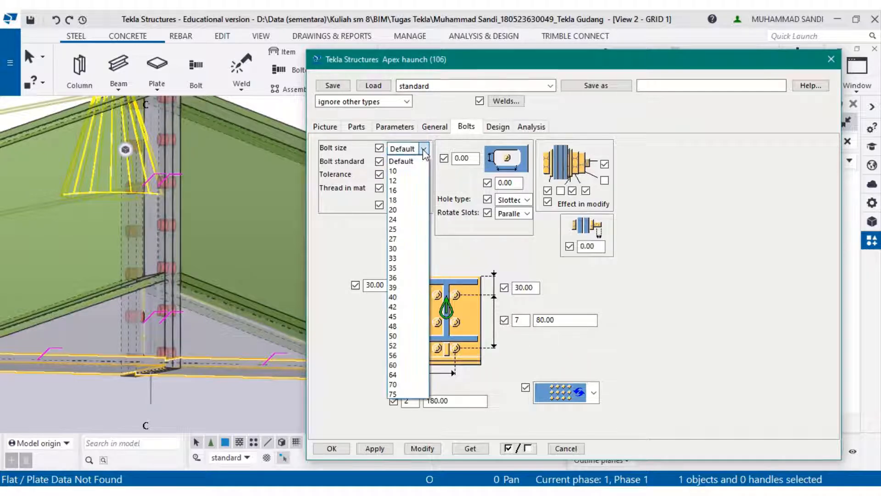
pyautogui.click(394, 210)
pyautogui.hotkey('alt', 'Tab')
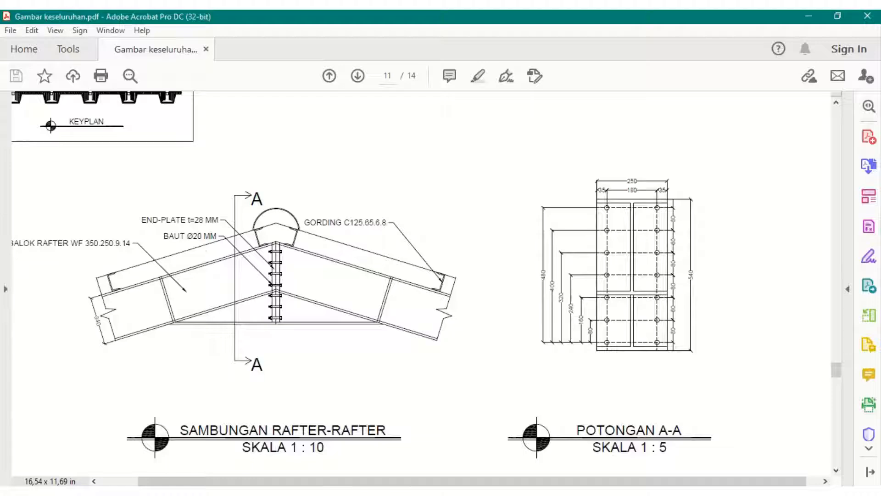
pyautogui.hotkey('alt', 'Tab')
pyautogui.click(422, 448)
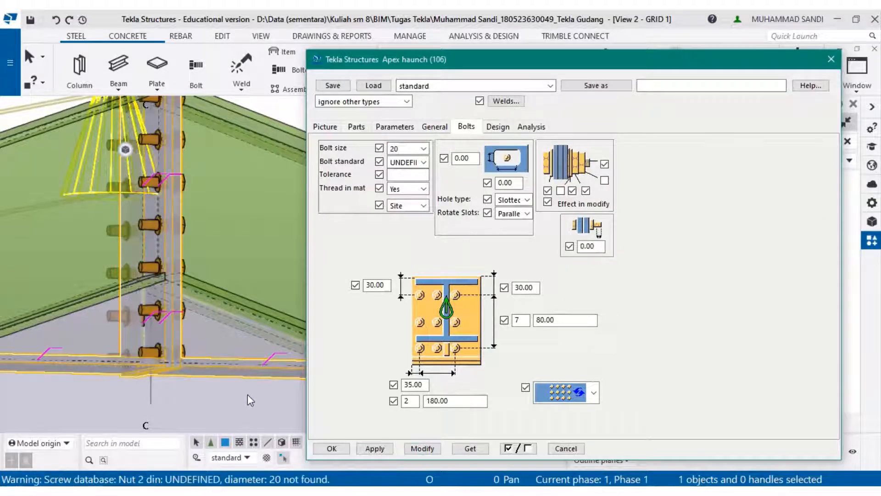
# - Set the apex haunch end plate to 28 thick, 250 wide and 540 high, and modify the connection
pyautogui.click(361, 129)
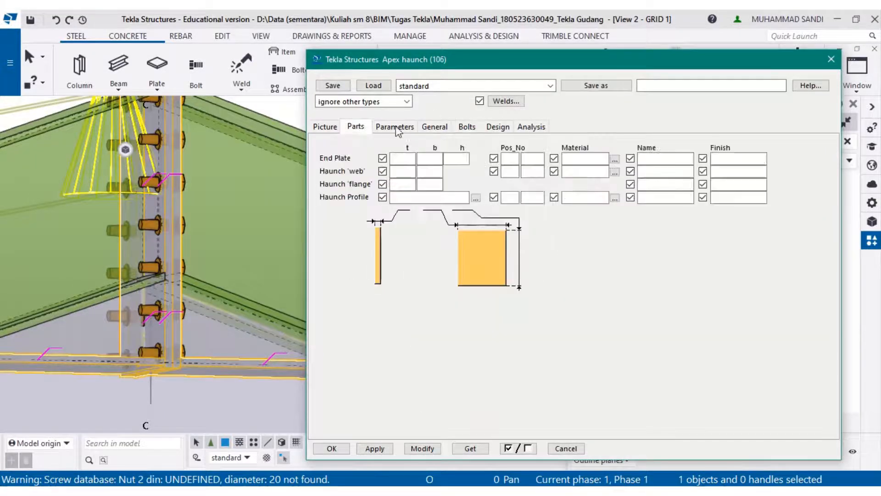
pyautogui.click(396, 158)
pyautogui.write('28')
pyautogui.click(441, 158)
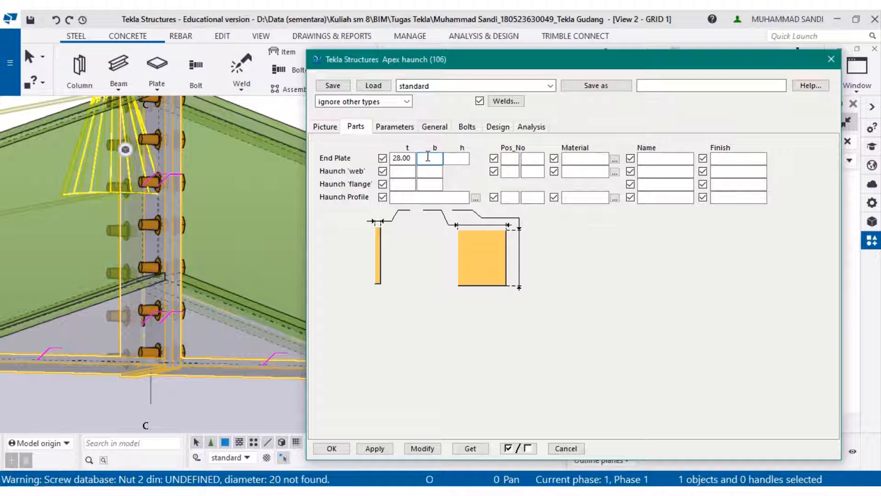
pyautogui.write('250')
pyautogui.click(448, 157)
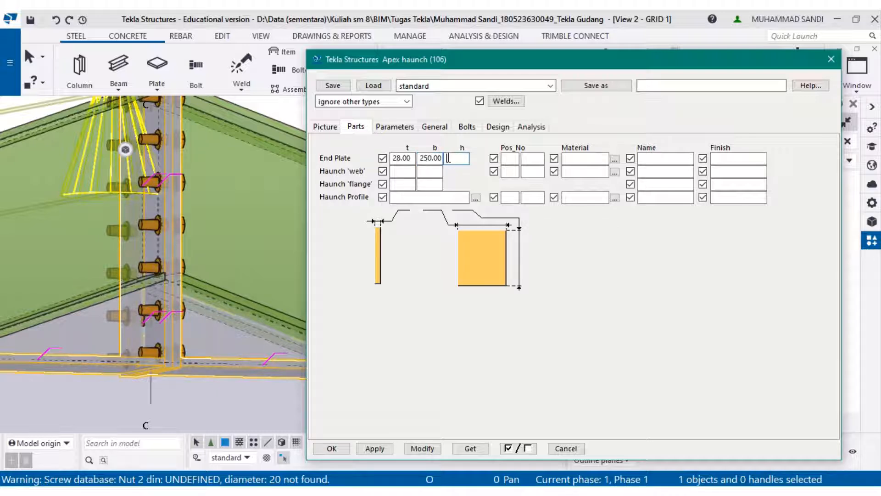
pyautogui.write('540')
pyautogui.click(423, 448)
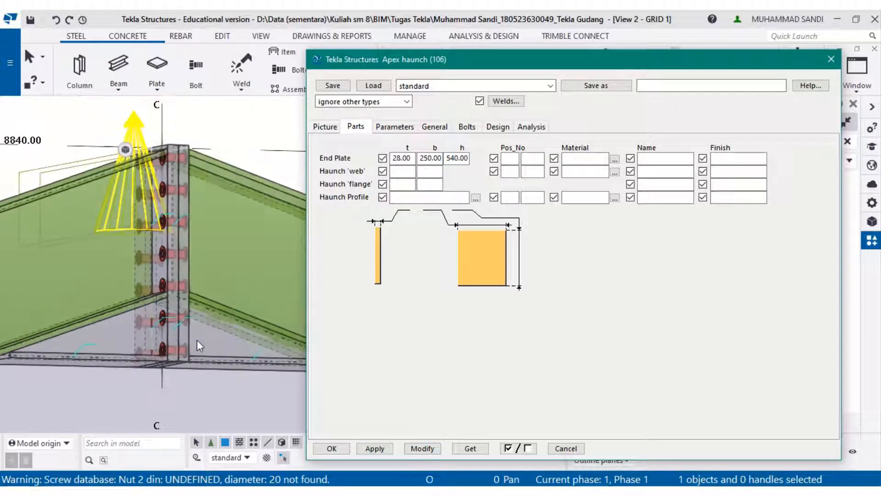
# - Try changing the apex haunch bolt size to 24 and apply and modify the connection
pyautogui.scroll(6, 165, 145)
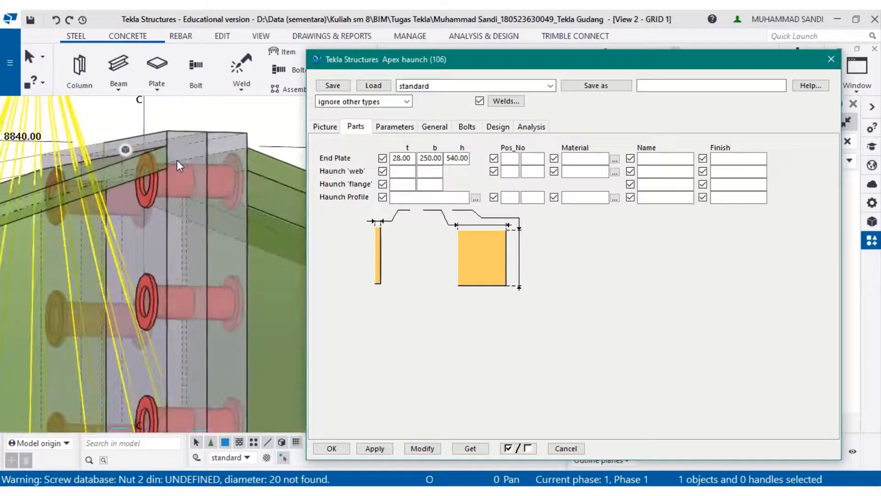
pyautogui.scroll(-5, 177, 165)
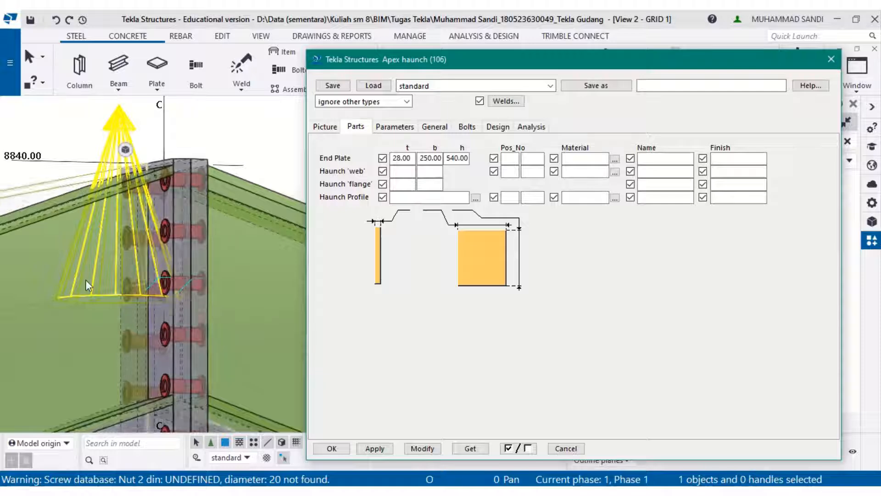
pyautogui.scroll(-1, 88, 281)
pyautogui.moveTo(232, 344); pyautogui.dragTo(234, 256, button='middle')
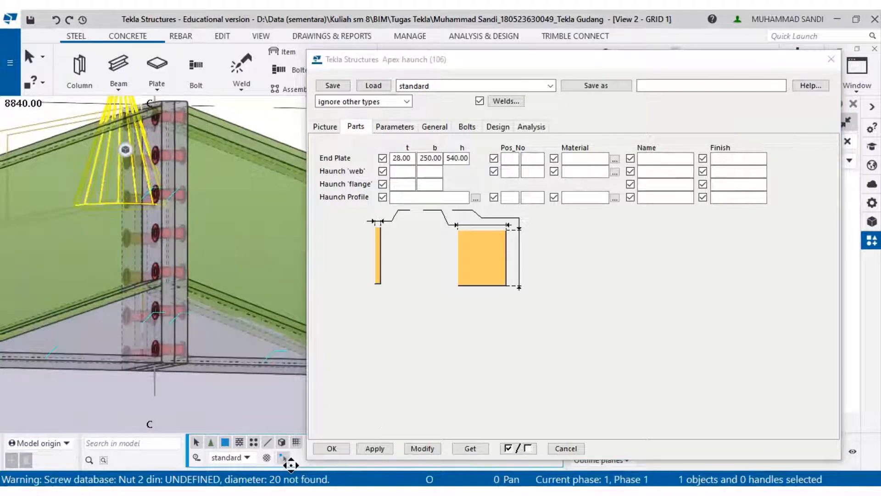
pyautogui.click(463, 127)
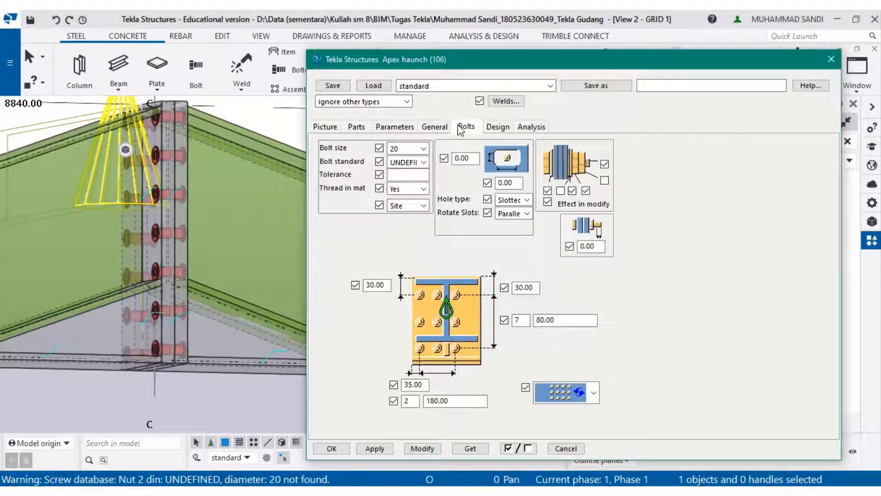
pyautogui.click(423, 148)
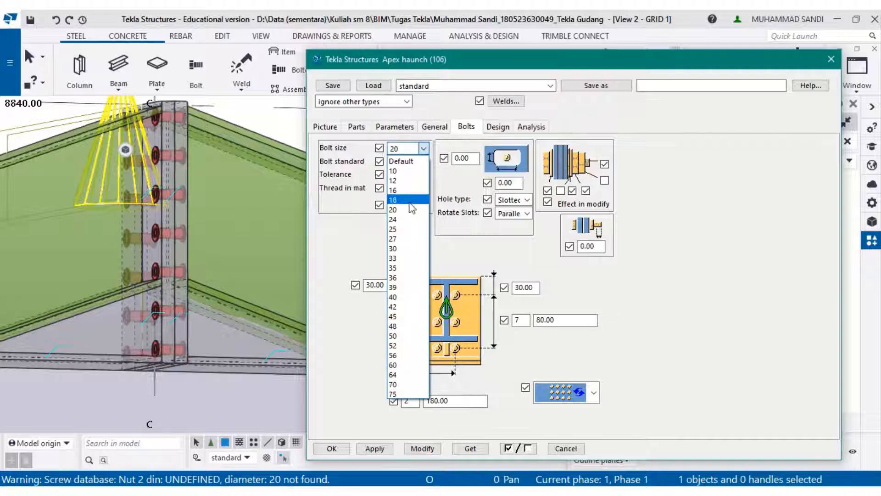
pyautogui.click(410, 219)
pyautogui.click(374, 448)
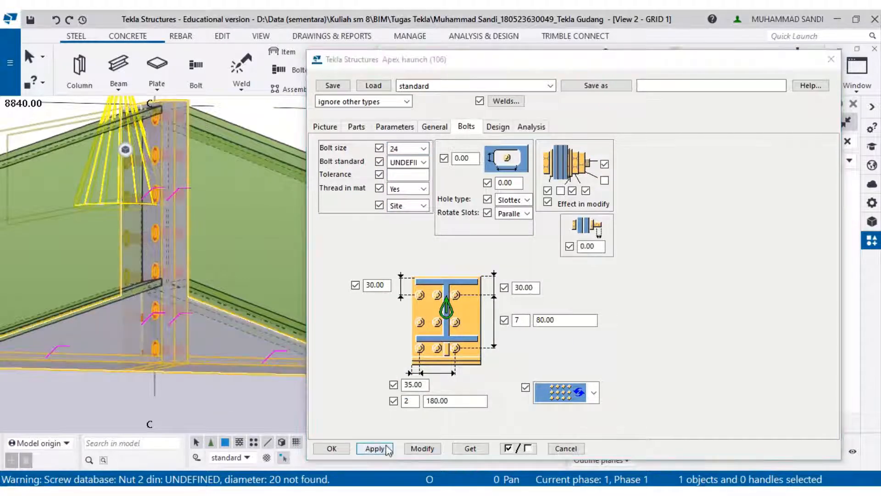
pyautogui.click(410, 451)
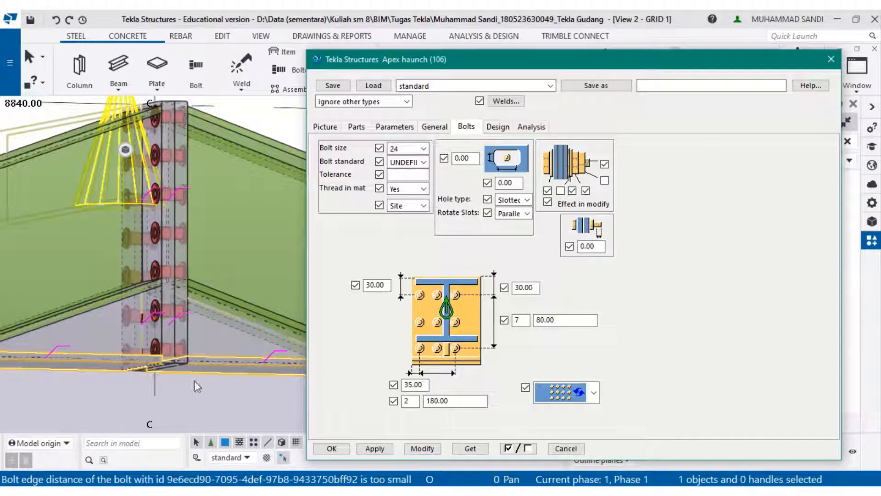
pyautogui.scroll(3, 171, 329)
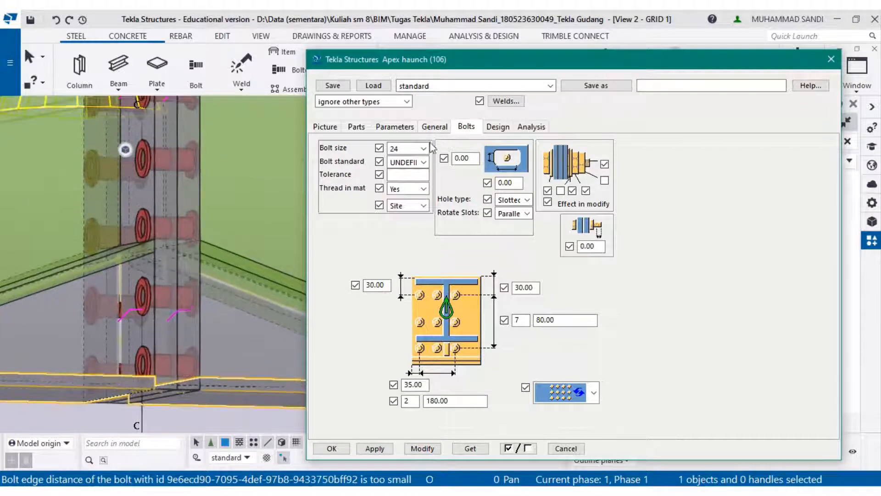
# - Restore the apex haunch bolt size to 20 and modify the connection again
pyautogui.click(423, 148)
pyautogui.click(404, 222)
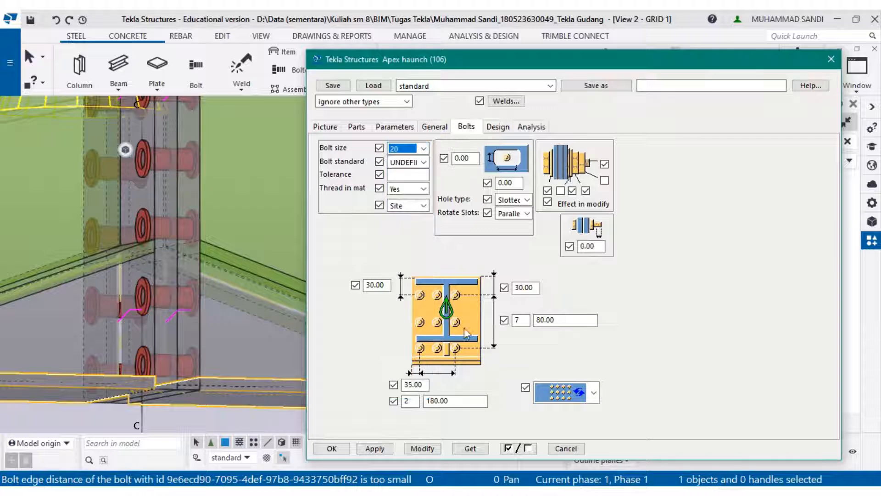
pyautogui.click(421, 449)
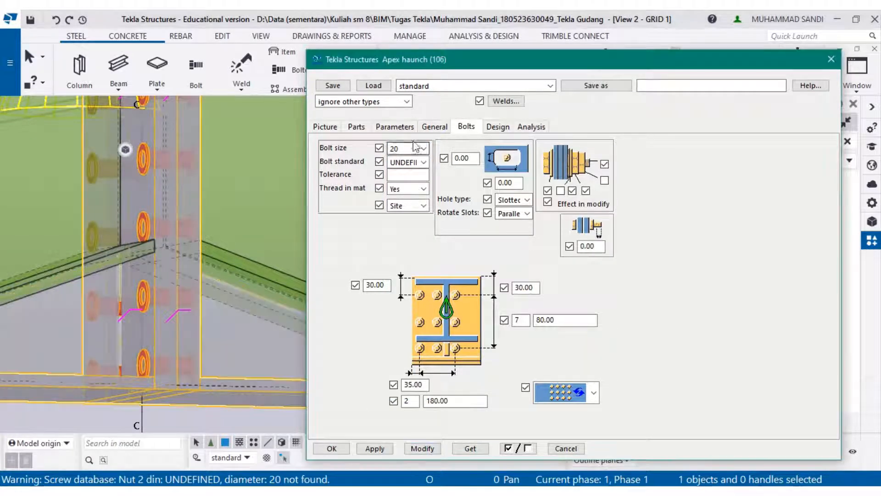
# - Try an end plate thickness of 14 and modify the apex haunch
pyautogui.click(357, 127)
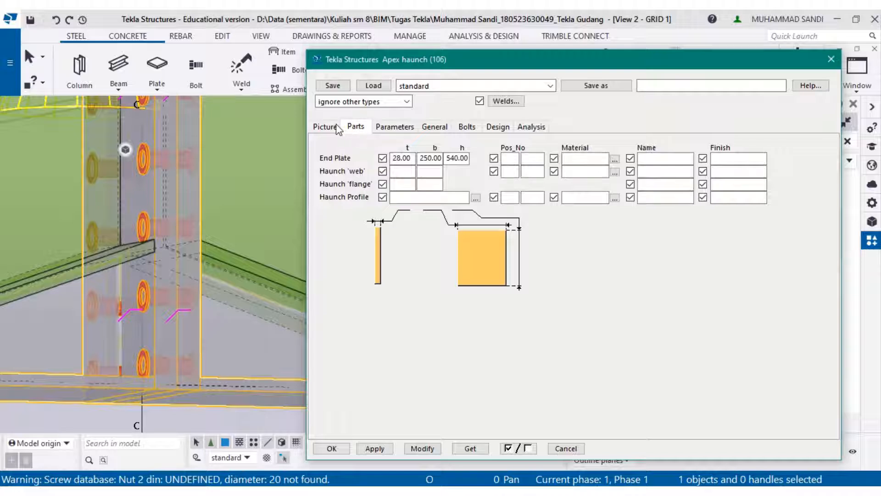
pyautogui.click(338, 129)
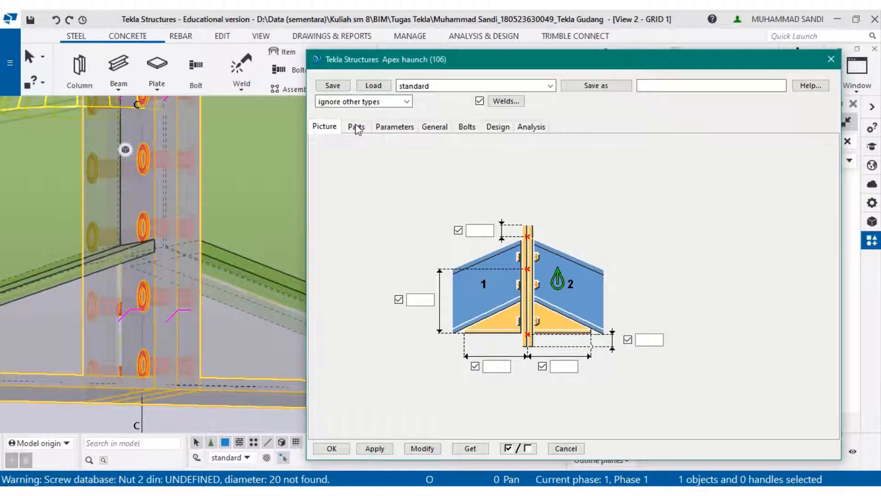
pyautogui.click(357, 130)
pyautogui.click(398, 158)
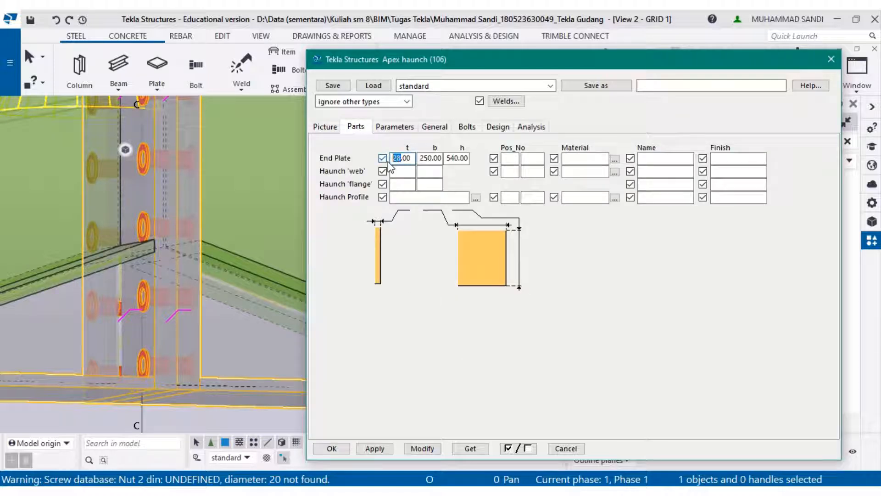
pyautogui.write('14')
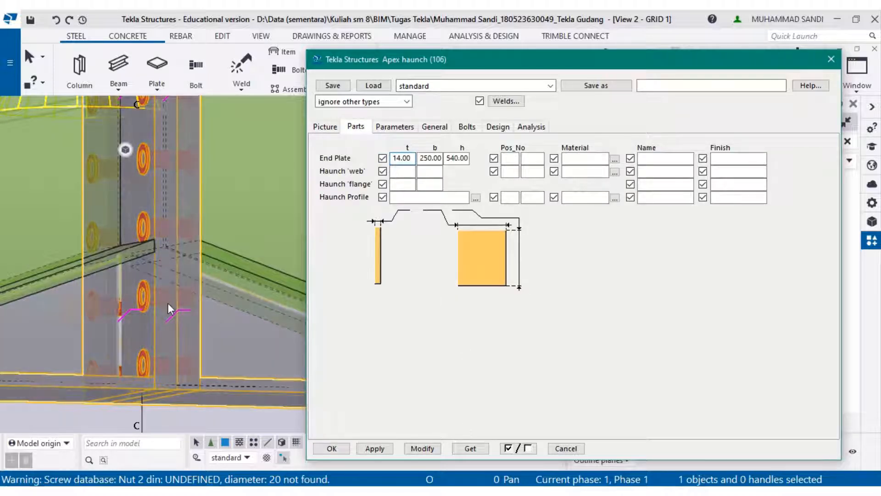
pyautogui.click(422, 449)
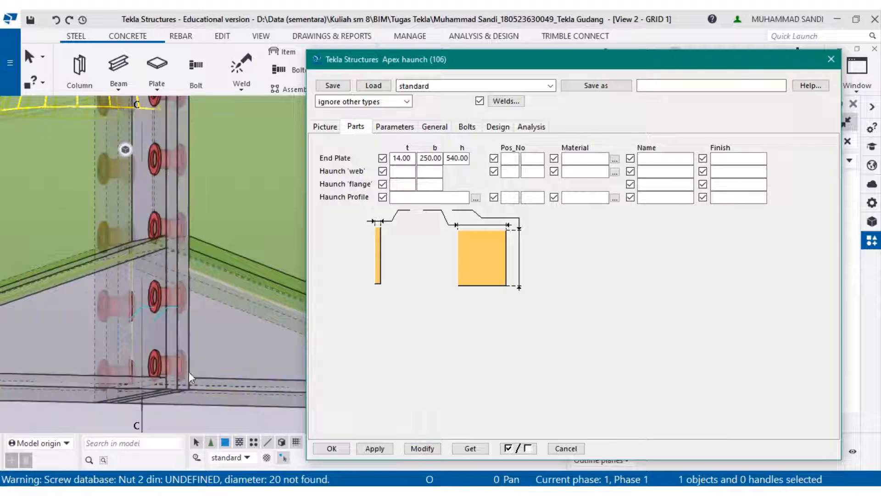
pyautogui.moveTo(202, 350); pyautogui.dragTo(199, 301, button='middle')
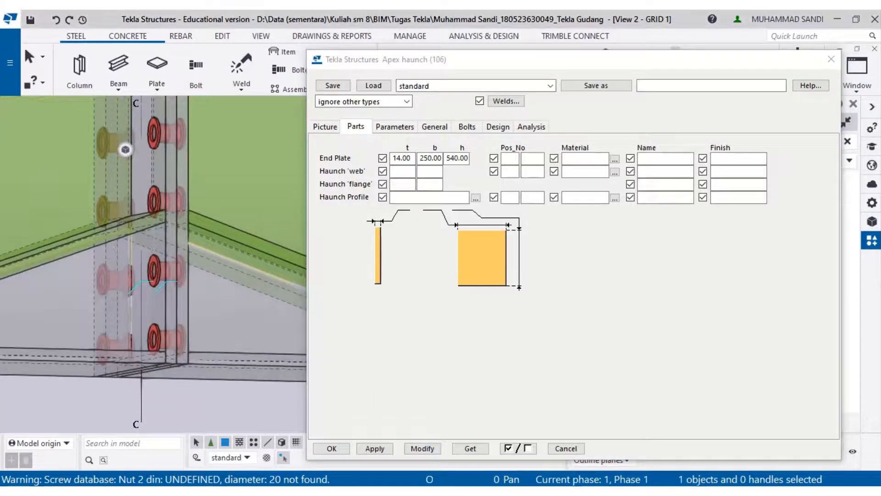
# - Check the end plate thickness in the PDF, set it back to 28, then apply and close the apex haunch dialog
pyautogui.hotkey('alt', 'Tab')
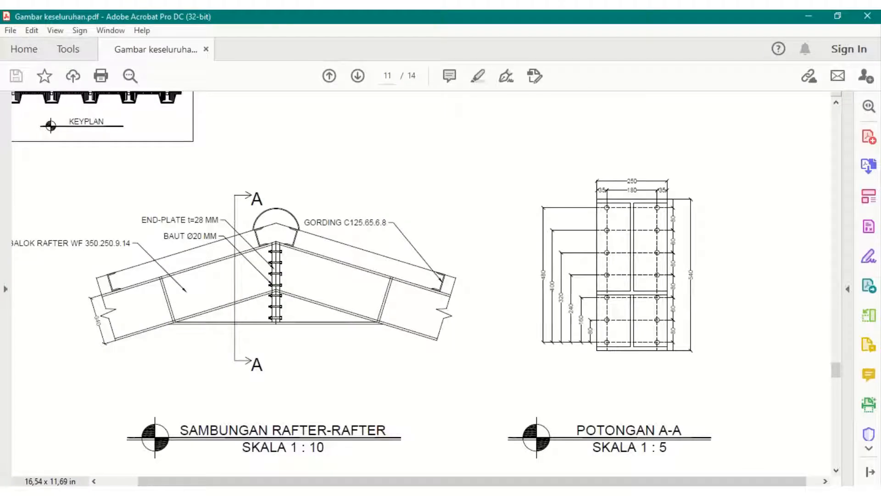
pyautogui.click(809, 16)
pyautogui.click(401, 158)
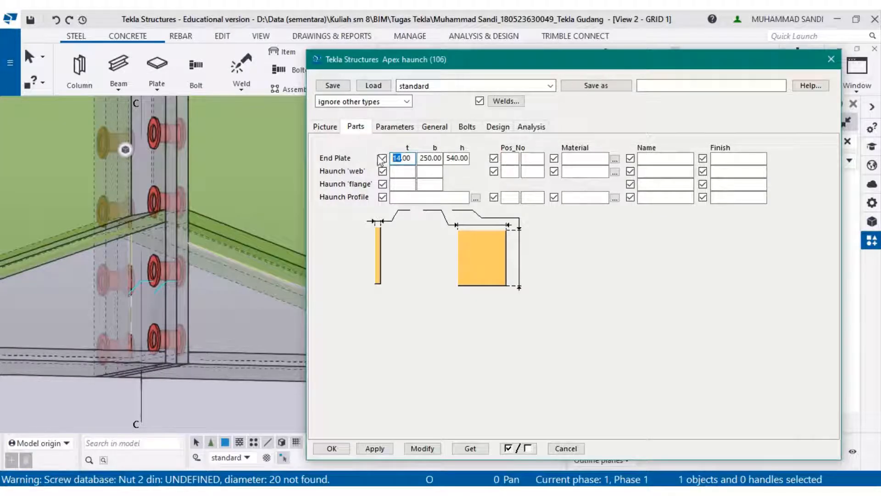
pyautogui.write('28')
pyautogui.click(422, 448)
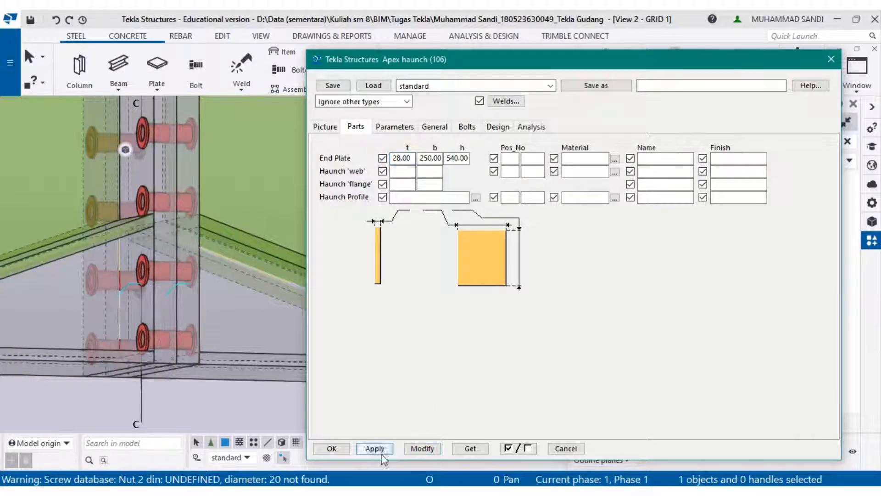
pyautogui.click(331, 448)
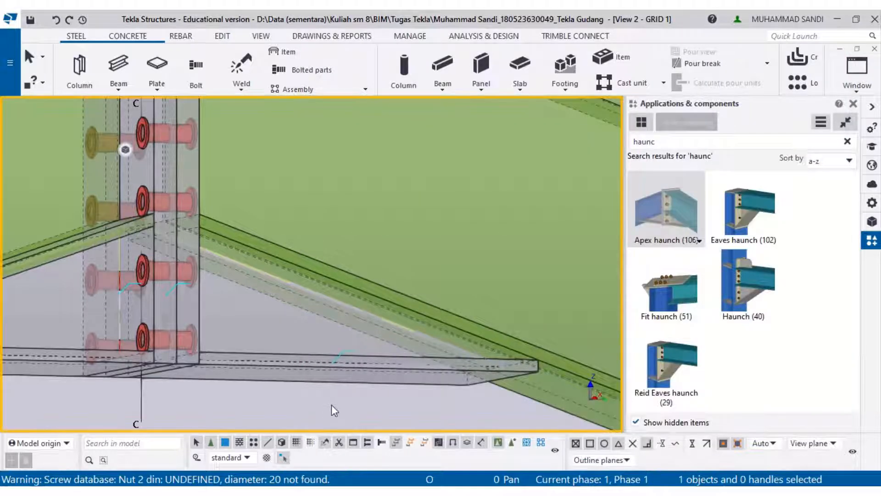
# - Inspect the finished apex haunch connection and the column below it in the model view
pyautogui.scroll(-6, 331, 376)
pyautogui.scroll(-4, 380, 262)
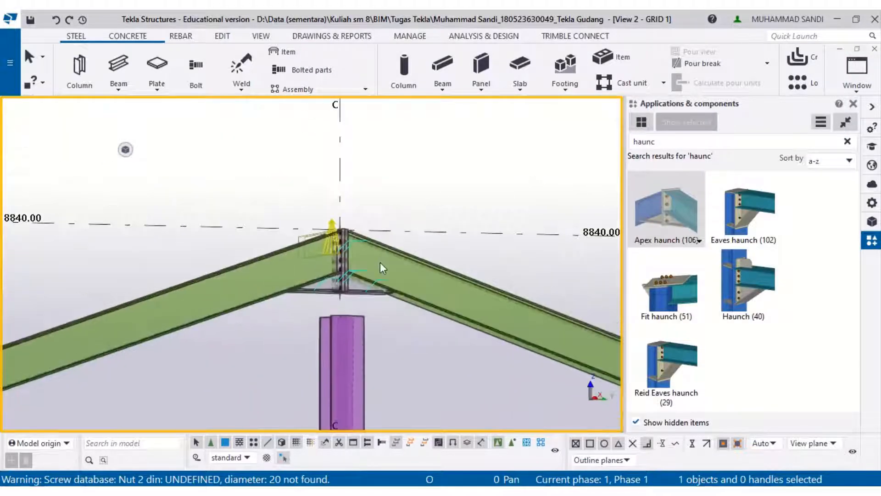
pyautogui.scroll(3, 346, 332)
pyautogui.scroll(3, 357, 254)
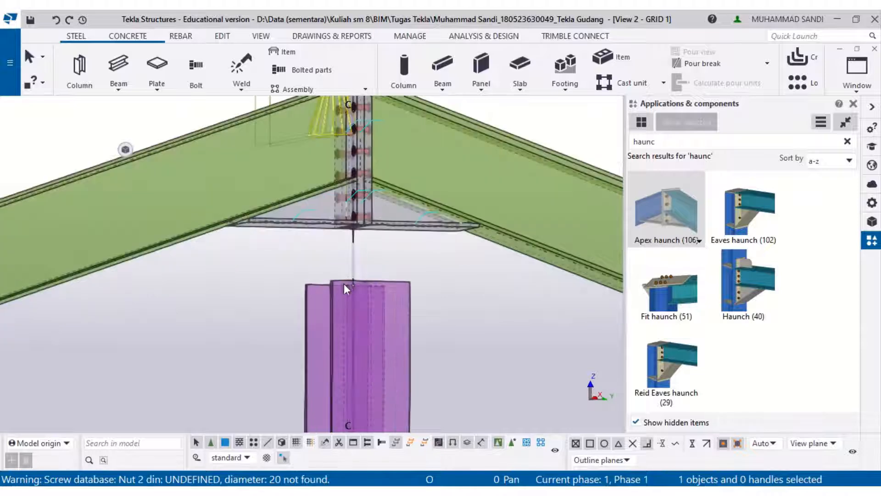
pyautogui.scroll(2, 354, 285)
pyautogui.moveTo(364, 283); pyautogui.dragTo(368, 193)
pyautogui.scroll(-3, 491, 267)
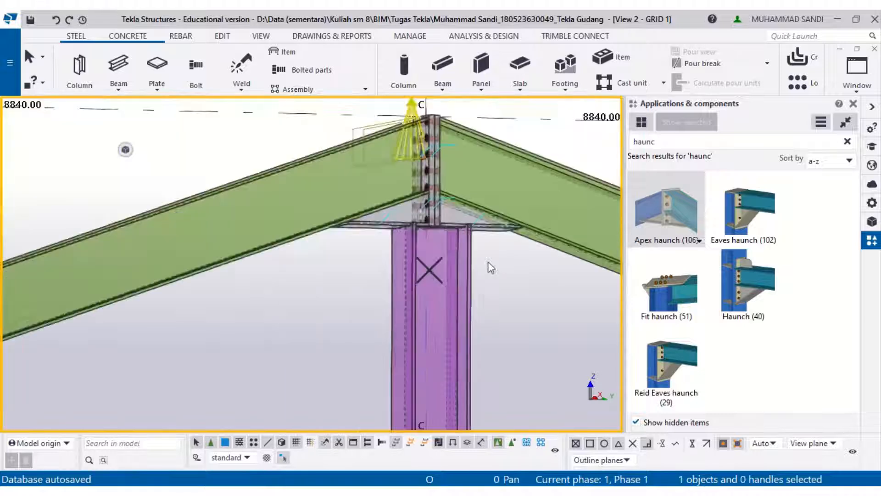
pyautogui.keyDown('ctrl'); pyautogui.moveTo(490, 268); pyautogui.dragTo(557, 344, button='middle'); pyautogui.keyUp('ctrl')
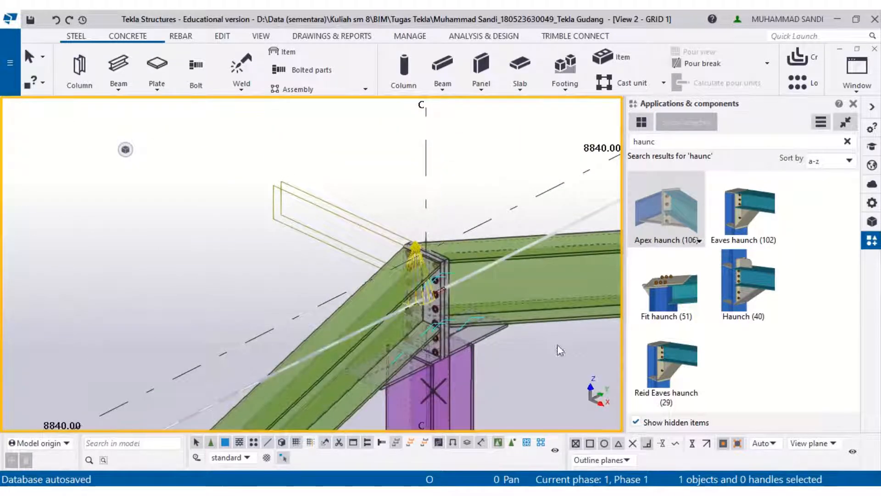
# - Switch to View 1 - 3d and look over the whole warehouse frame
pyautogui.click(872, 88)
pyautogui.click(807, 178)
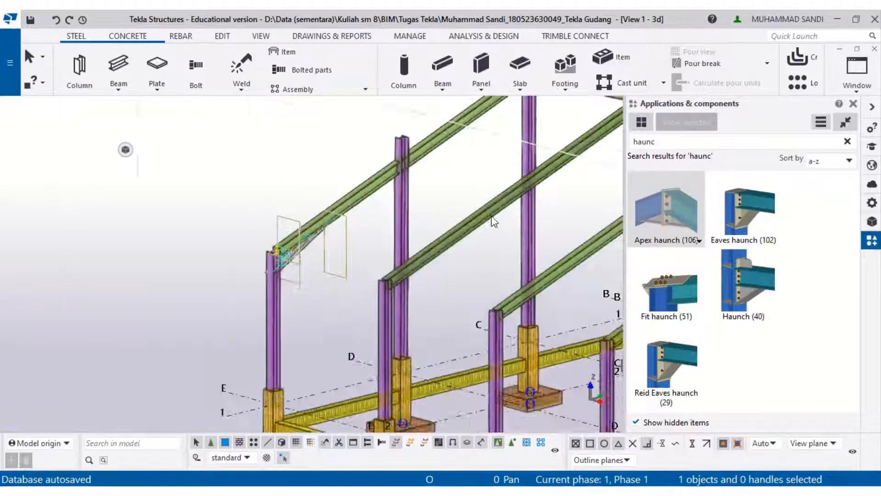
pyautogui.scroll(-6, 494, 222)
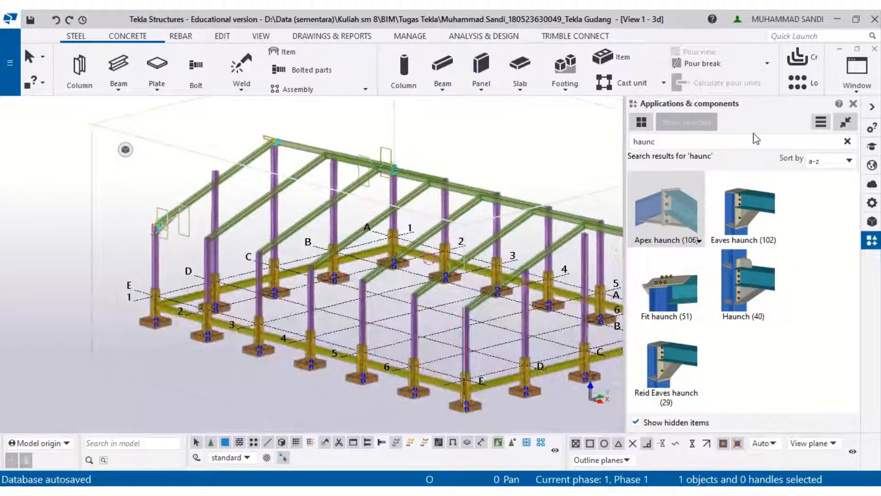
# - Switch to View 2 - GRID 1 and navigate to the junction of the rafters and the column at grid D
pyautogui.click(856, 74)
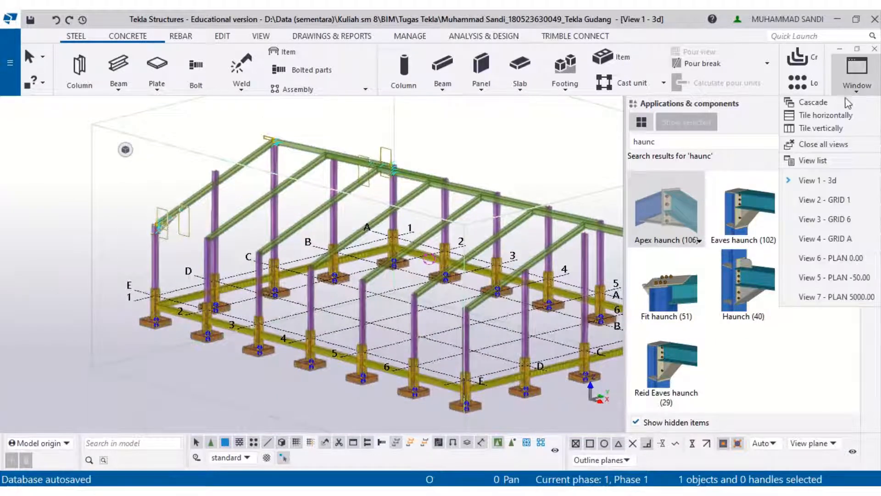
pyautogui.click(823, 200)
pyautogui.scroll(5, 395, 246)
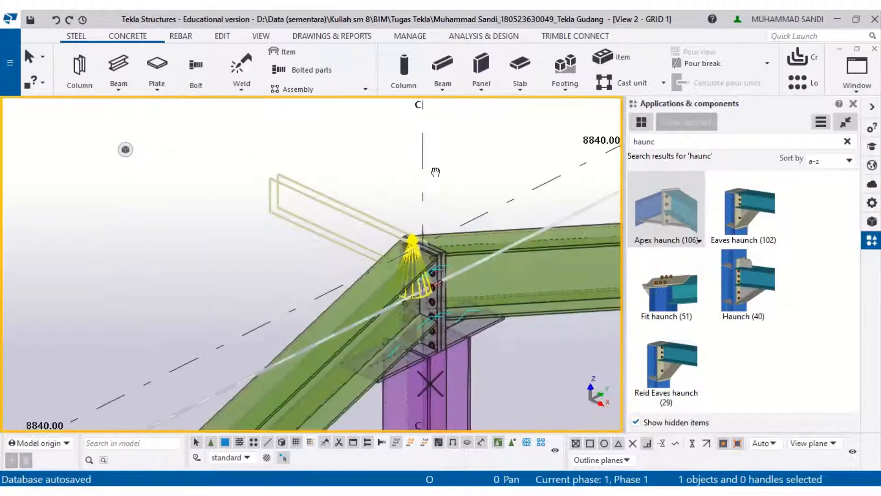
pyautogui.moveTo(486, 203); pyautogui.dragTo(605, 119, button='middle')
pyautogui.moveTo(243, 377); pyautogui.dragTo(434, 234, button='middle')
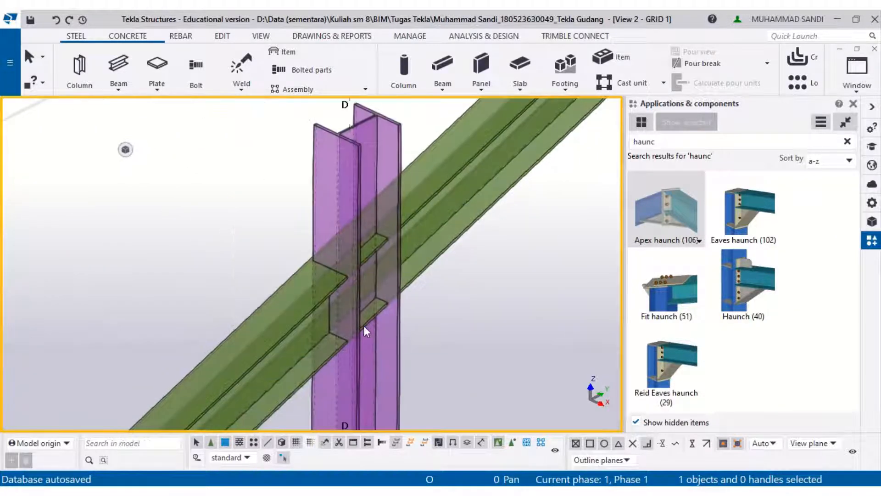
pyautogui.moveTo(365, 326); pyautogui.dragTo(352, 290, button='middle')
pyautogui.moveTo(318, 256); pyautogui.dragTo(348, 291, button='middle')
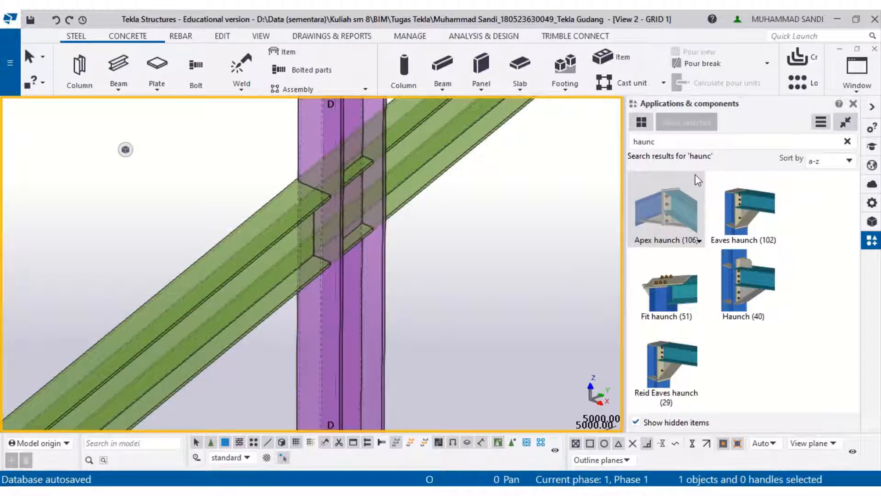
# - Apply the Seating (39) component with the grid D column as main part and the two rafters as secondary parts
pyautogui.doubleClick(643, 141)
pyautogui.write('seati')
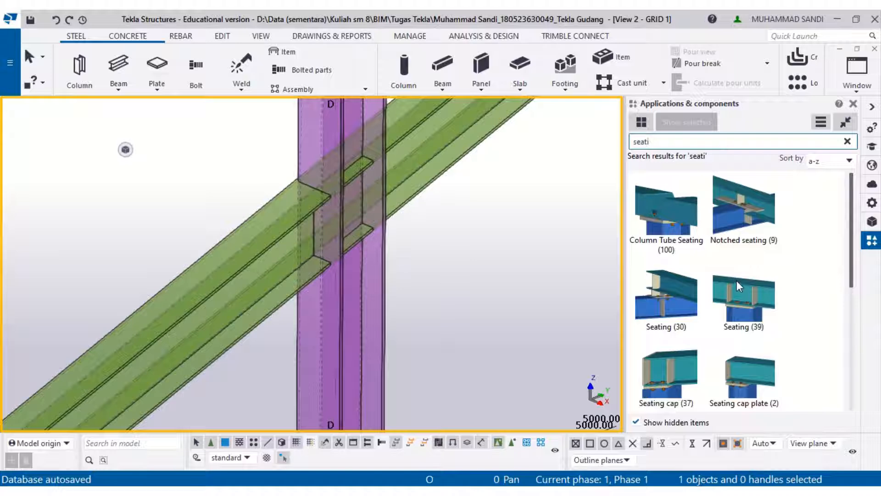
pyautogui.click(736, 282)
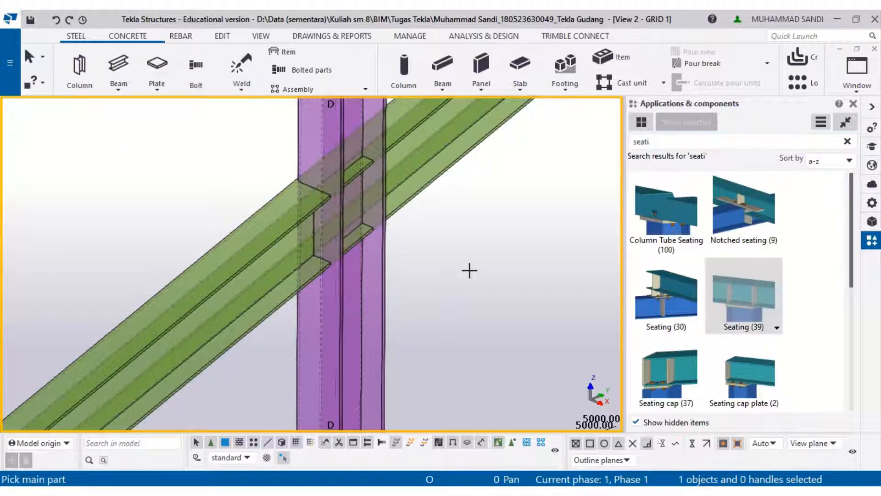
pyautogui.click(381, 249)
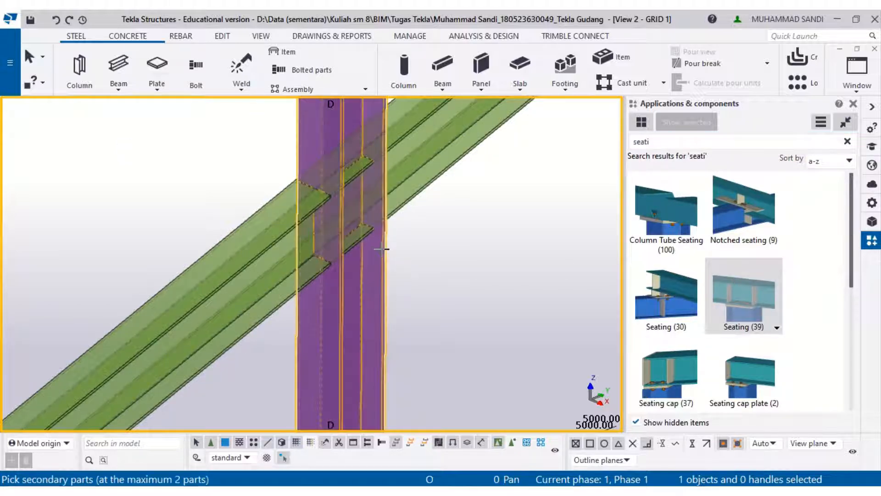
pyautogui.click(323, 241)
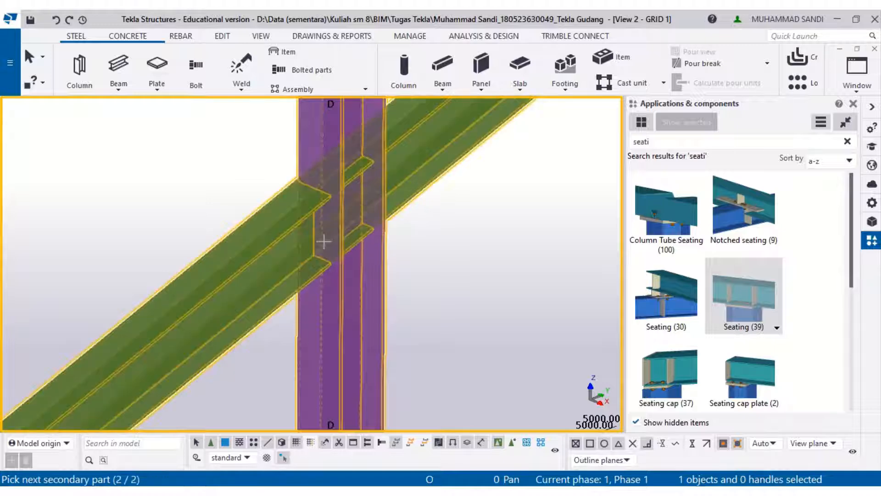
pyautogui.click(285, 296)
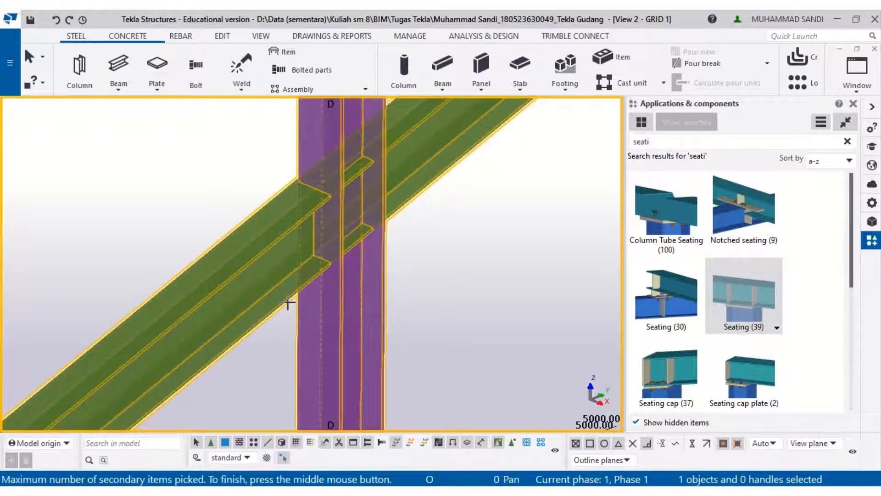
pyautogui.middleClick(285, 299)
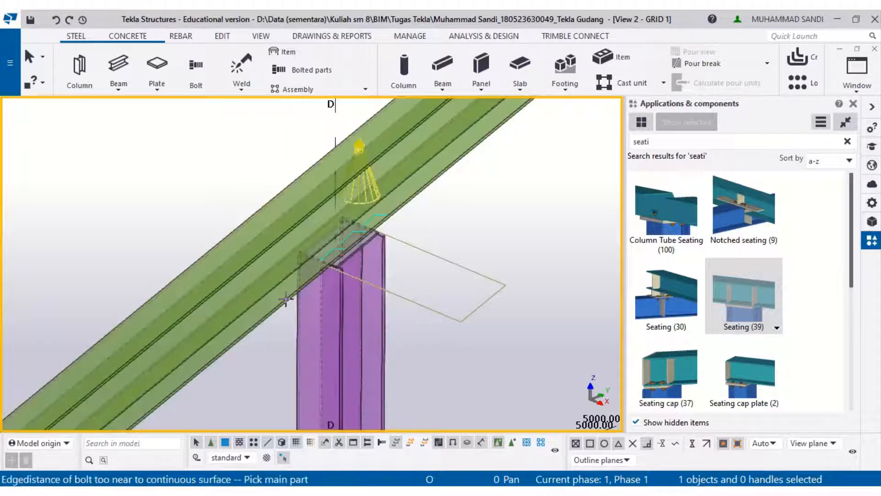
# - Open the seating component's properties and set the end plate thickness to 28
pyautogui.scroll(5, 375, 244)
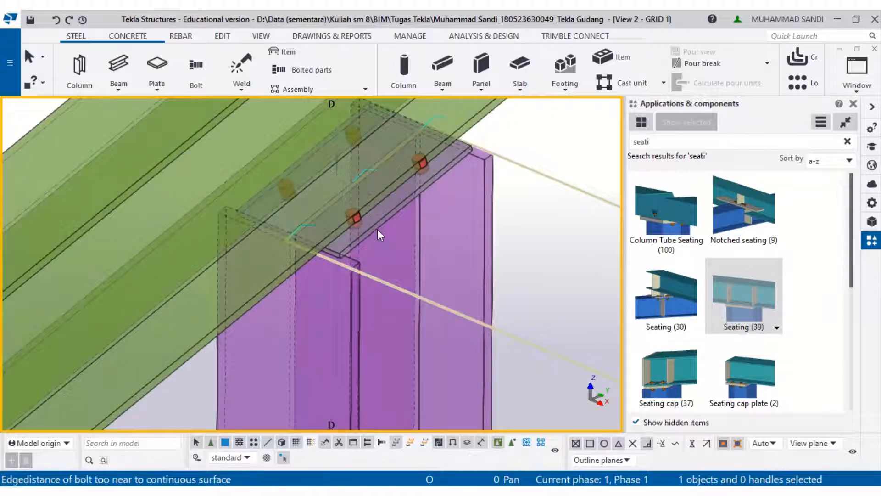
pyautogui.click(377, 229)
pyautogui.rightClick(377, 229)
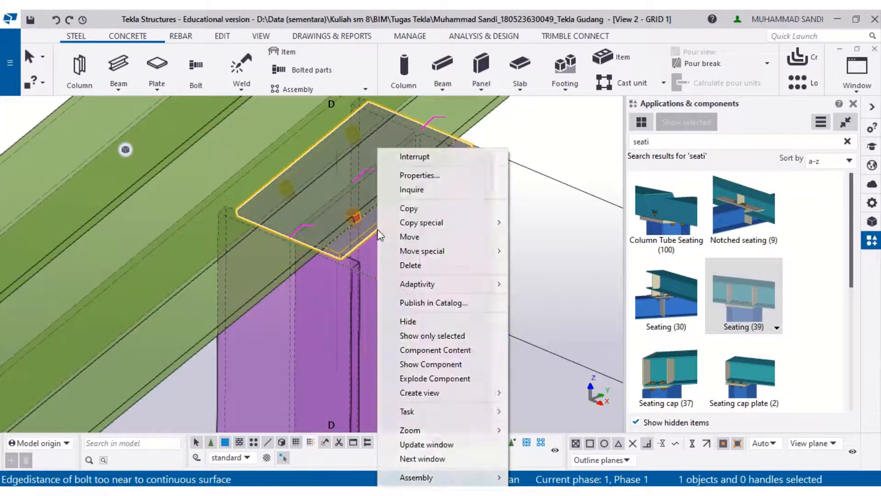
pyautogui.click(405, 179)
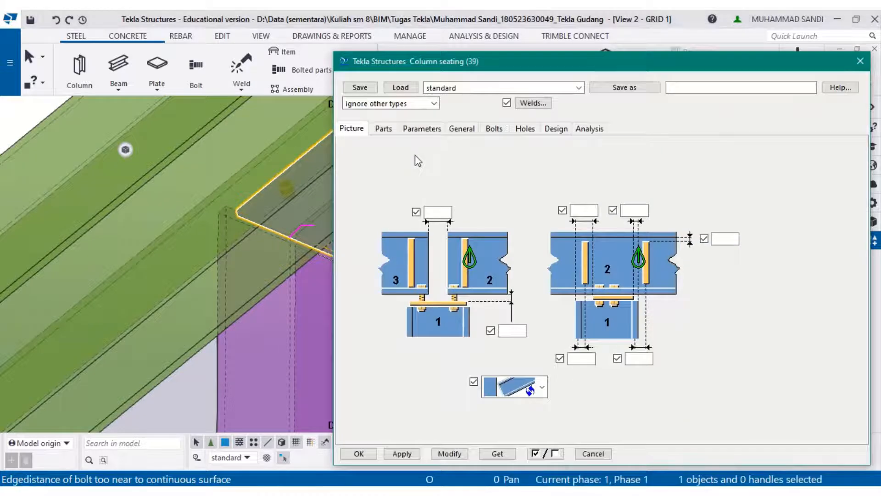
pyautogui.click(384, 129)
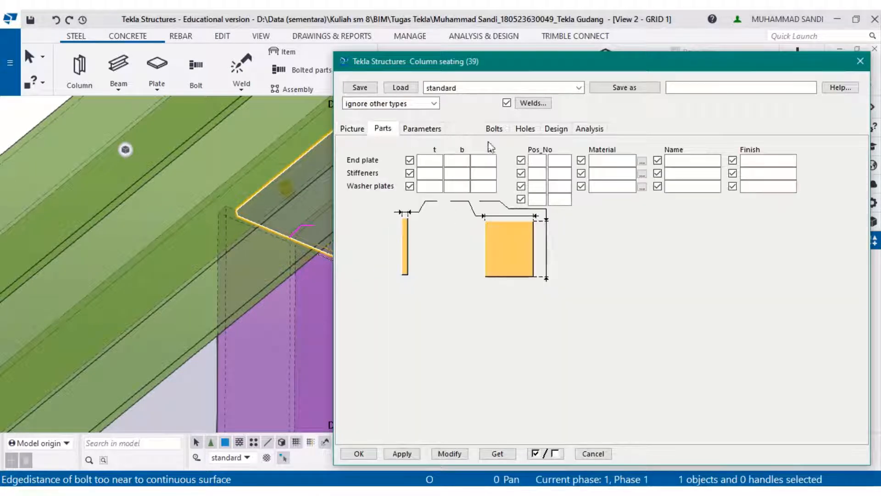
pyautogui.click(429, 162)
pyautogui.scroll(-2, 296, 242)
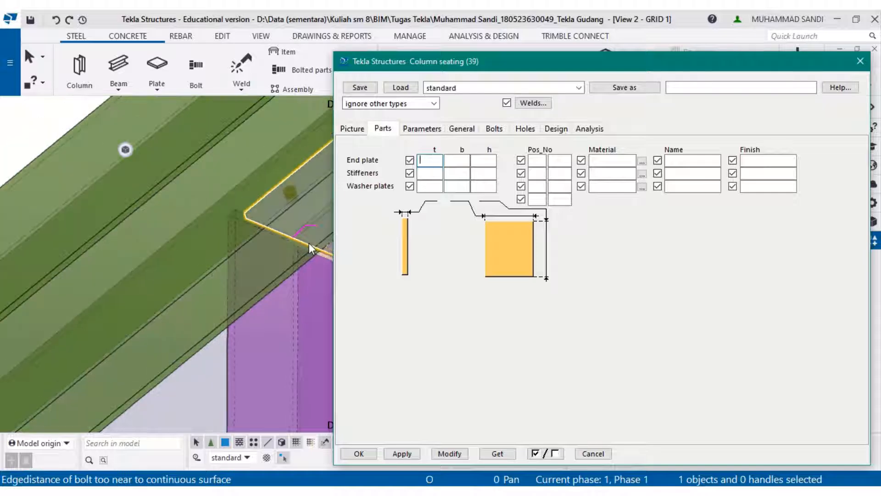
pyautogui.moveTo(296, 242); pyautogui.dragTo(161, 329, button='middle')
pyautogui.scroll(-2, 175, 304)
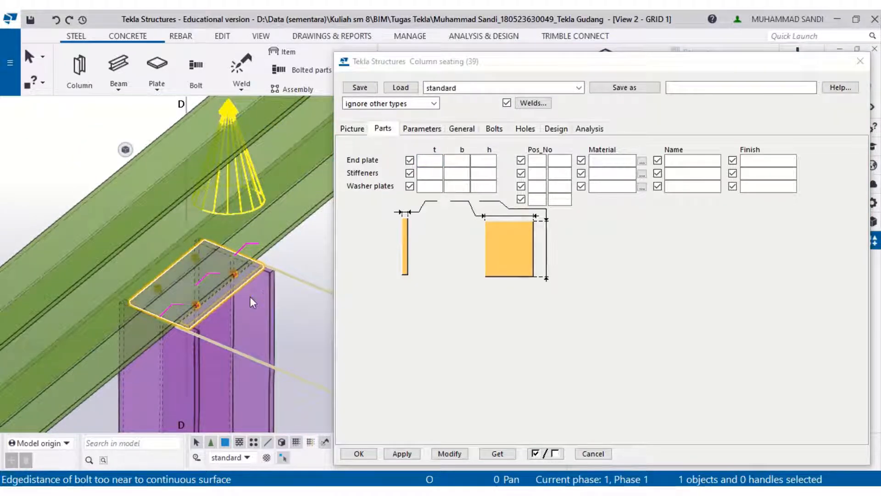
pyautogui.click(444, 161)
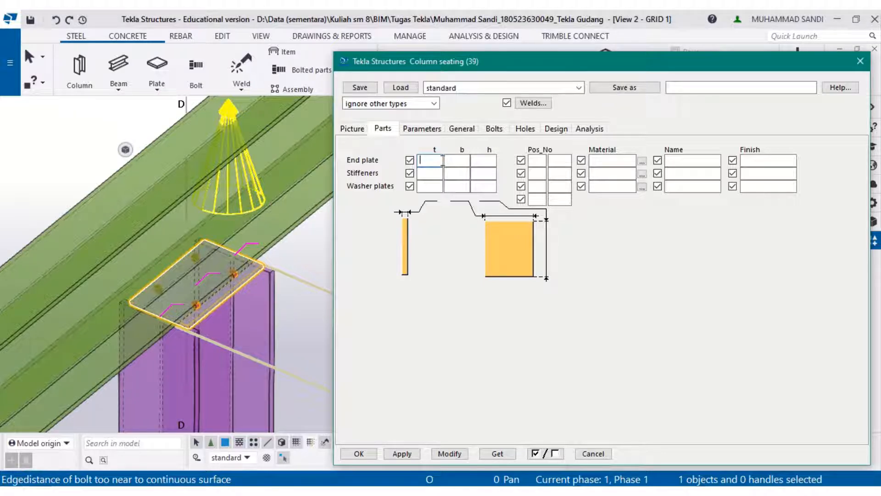
pyautogui.write('28')
# - Set the end plate width and height to 240 and modify the seating
pyautogui.click(463, 164)
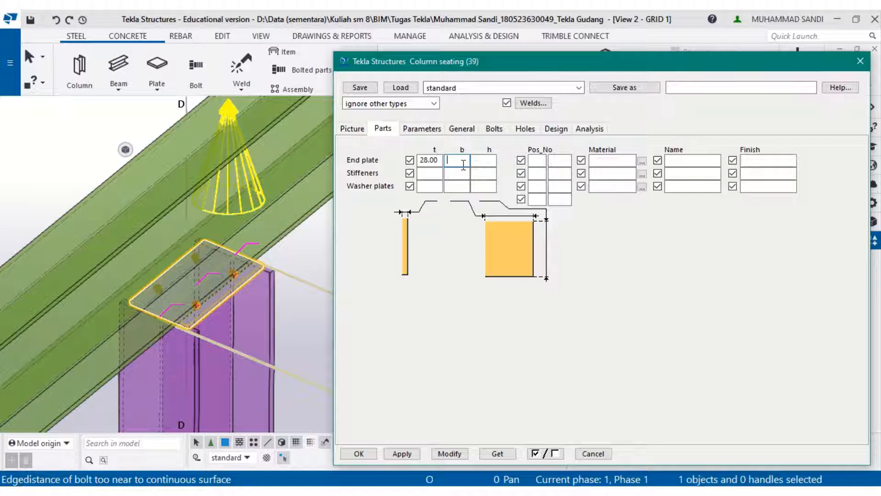
pyautogui.write('240')
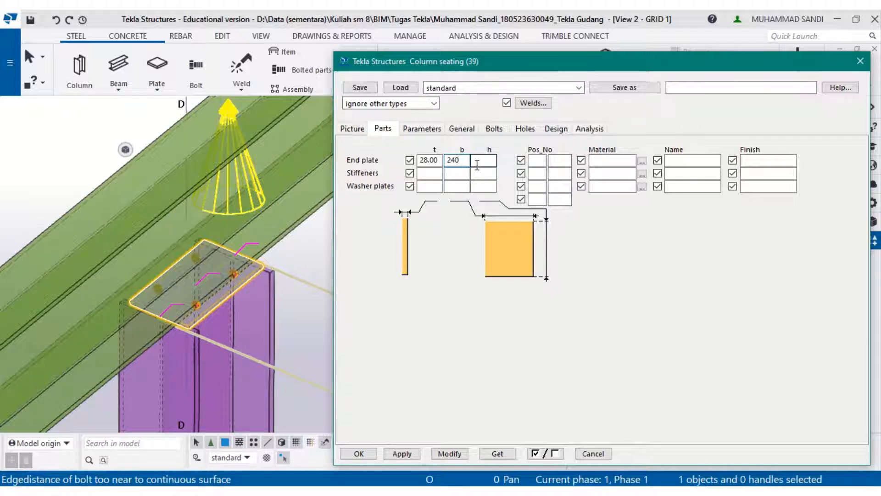
pyautogui.click(477, 161)
pyautogui.write('240')
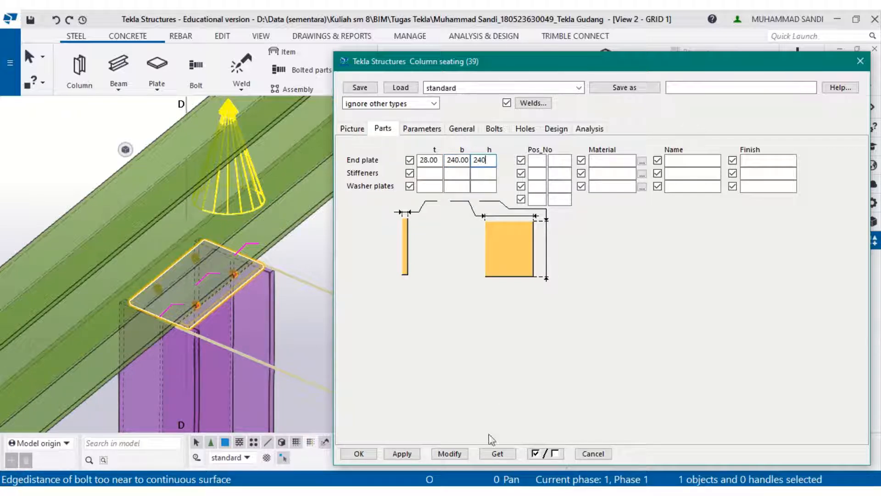
pyautogui.click(450, 453)
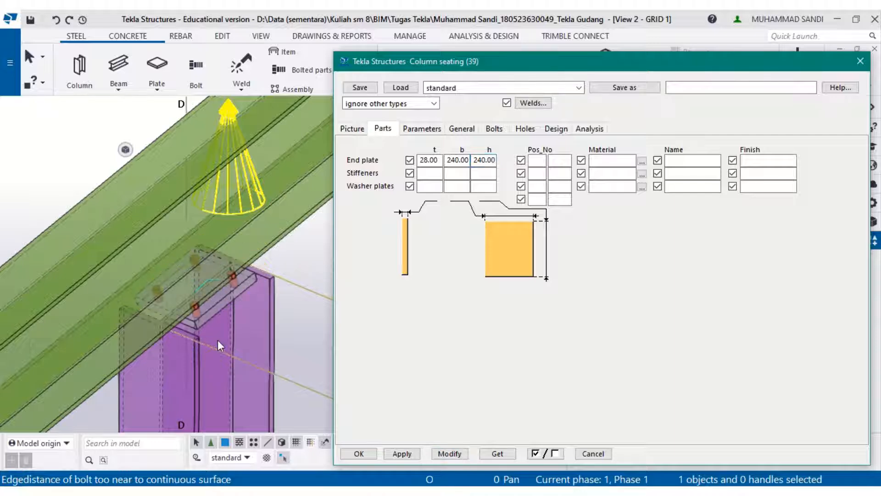
# - Change the end plate width and height to 300
pyautogui.scroll(3, 195, 326)
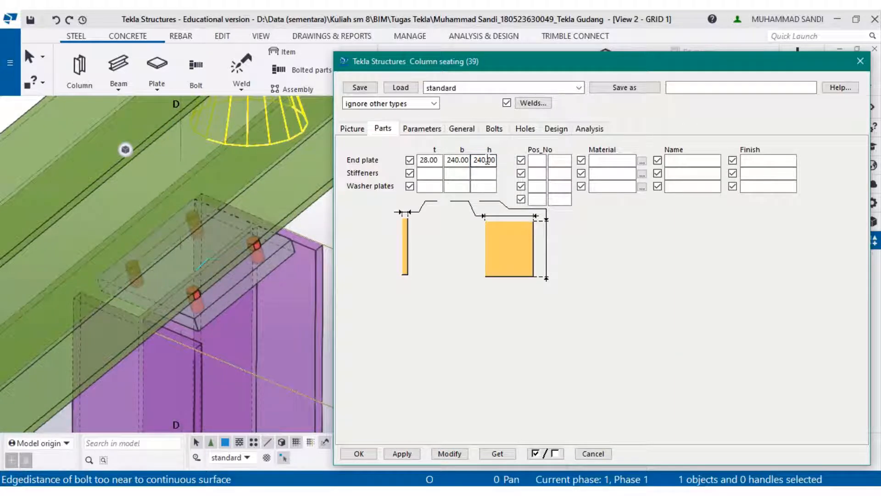
pyautogui.moveTo(486, 160); pyautogui.dragTo(448, 159)
pyautogui.write('300')
pyautogui.press('BackSpace')
pyautogui.hotkey('ctrl', 'z')
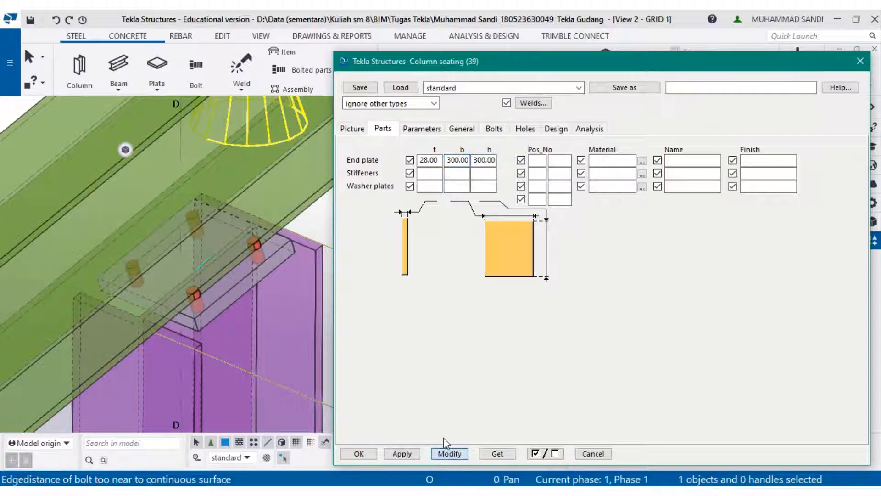
# - Set the end plate thickness to 14 and modify the seating
pyautogui.scroll(4, 207, 355)
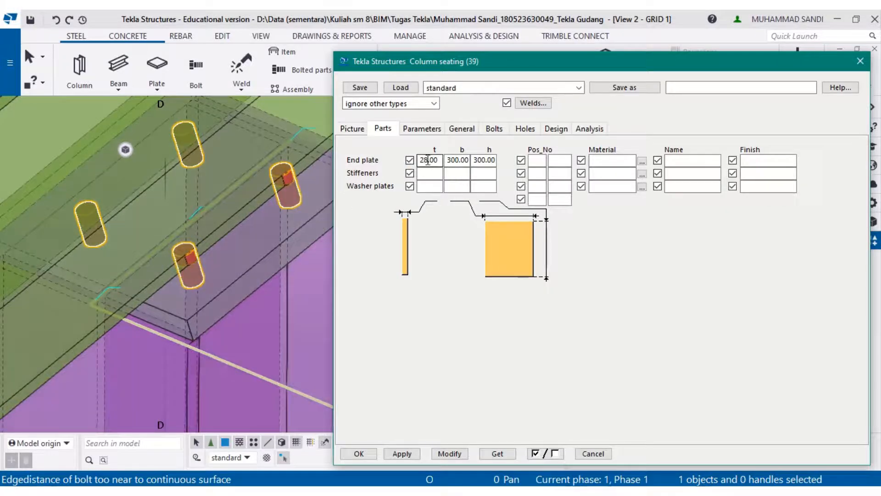
pyautogui.write('14')
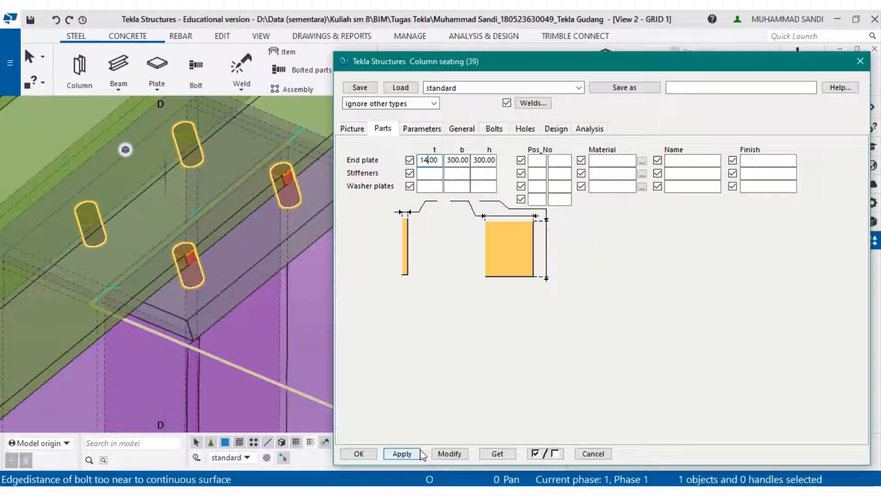
pyautogui.click(449, 454)
# - Set the end plate width and height to 350 and modify the seating
pyautogui.scroll(4, 212, 358)
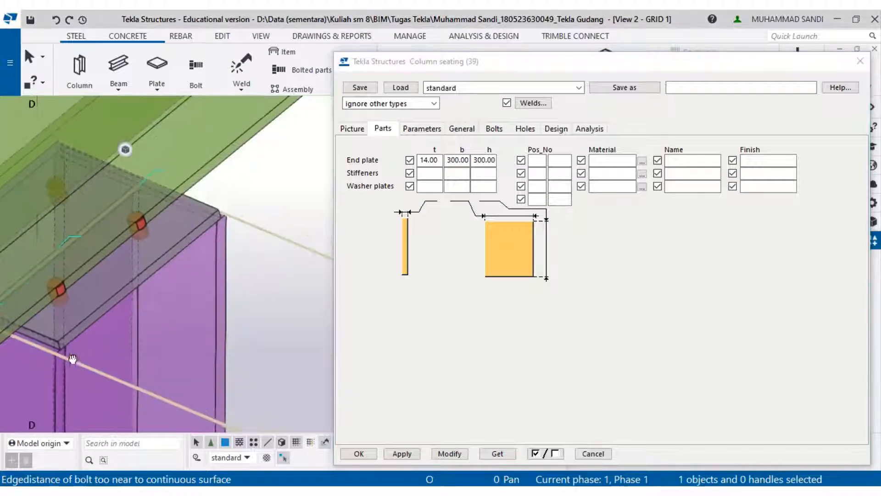
pyautogui.moveTo(148, 349); pyautogui.dragTo(232, 323, button='middle')
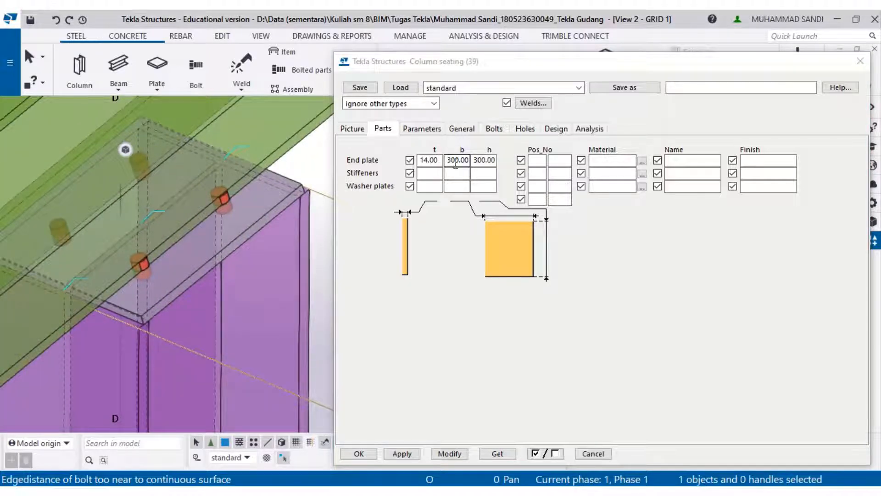
pyautogui.moveTo(455, 163); pyautogui.dragTo(444, 159)
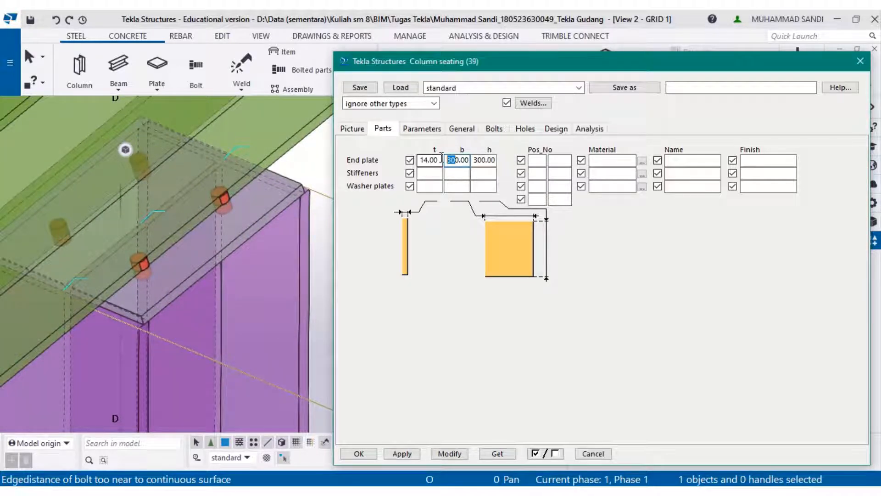
pyautogui.write('35')
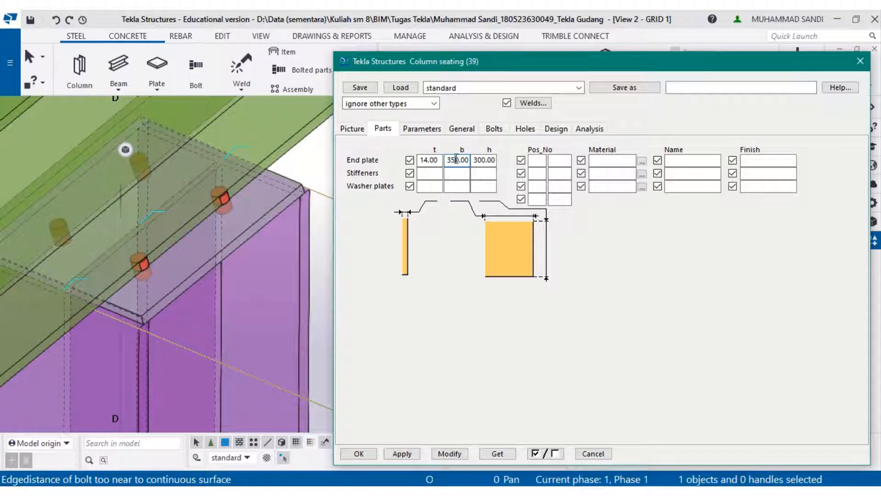
pyautogui.click(482, 162)
pyautogui.click(449, 454)
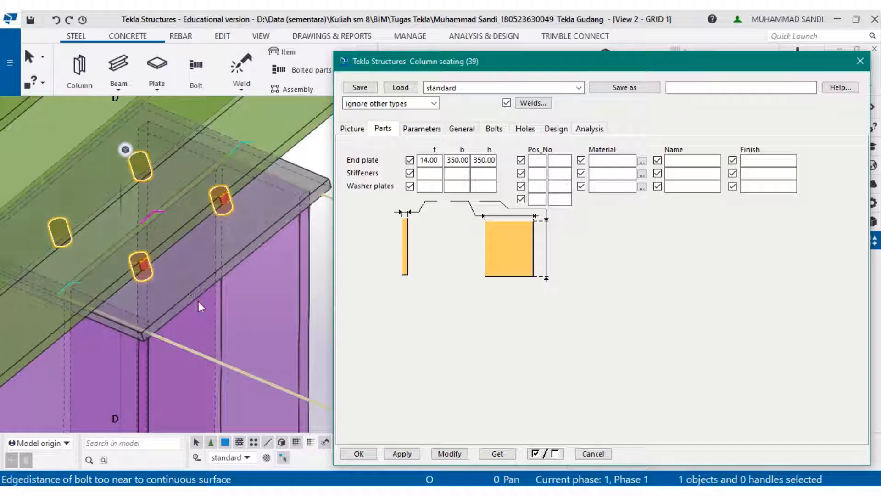
# - Set the seating bolts to size 20 with the UNDEFINED_BOLT standard
pyautogui.keyDown('ctrl'); pyautogui.moveTo(198, 301); pyautogui.dragTo(294, 285, button='middle'); pyautogui.keyUp('ctrl')
pyautogui.click(461, 128)
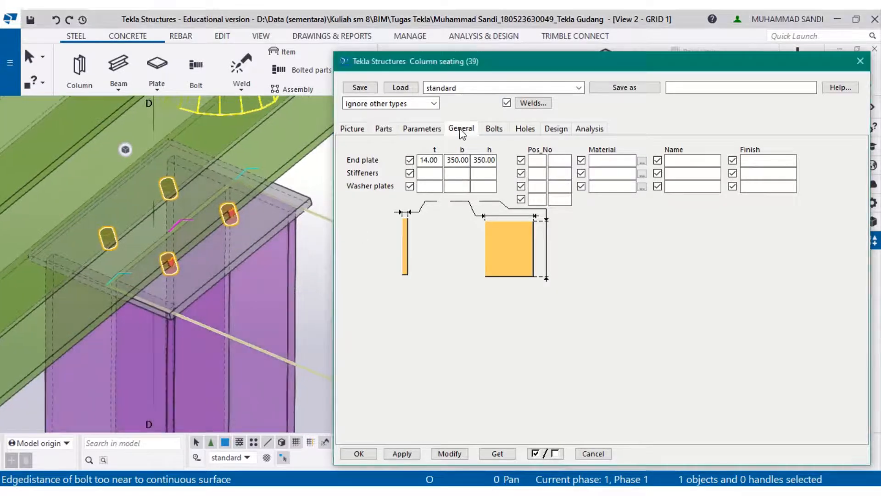
pyautogui.click(489, 132)
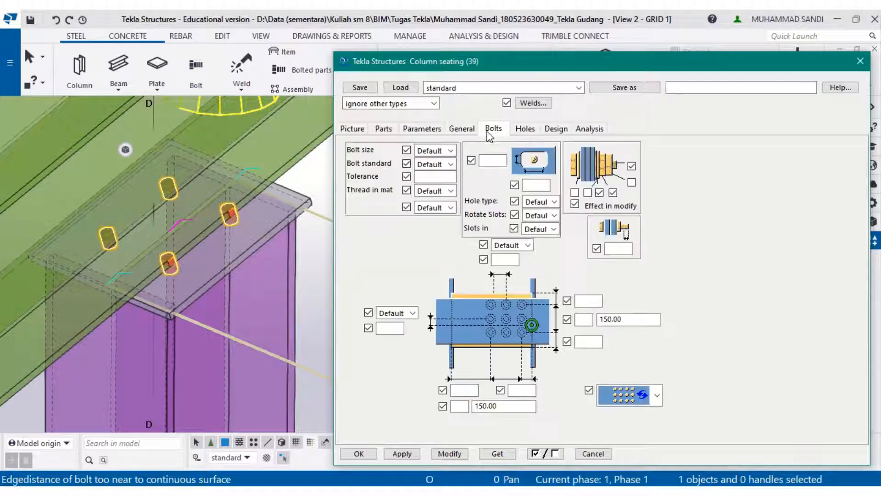
pyautogui.click(451, 150)
pyautogui.click(452, 164)
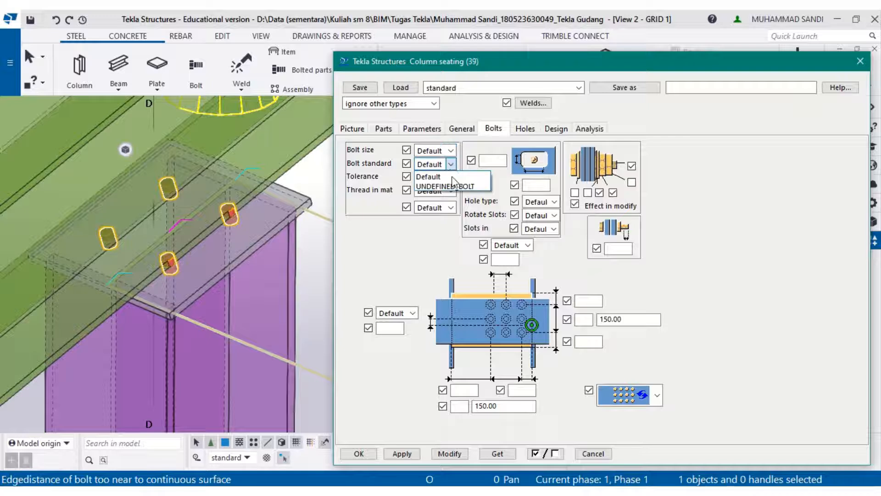
pyautogui.click(453, 184)
pyautogui.click(451, 151)
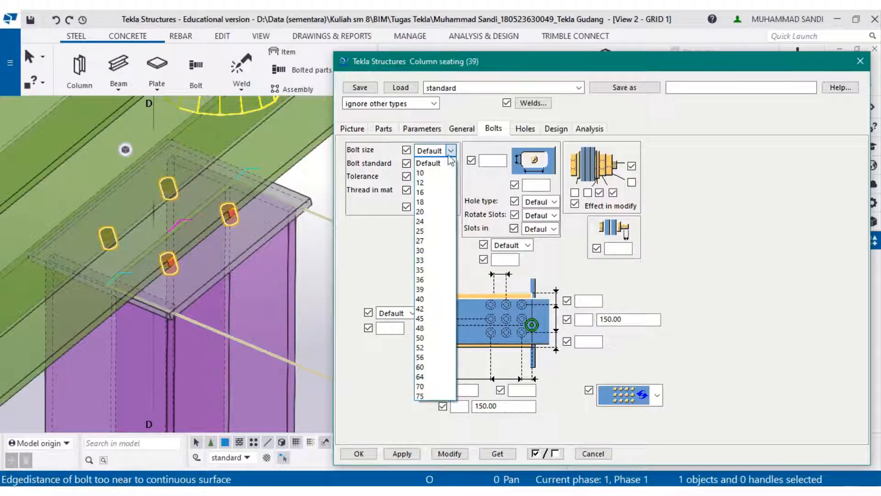
pyautogui.click(429, 212)
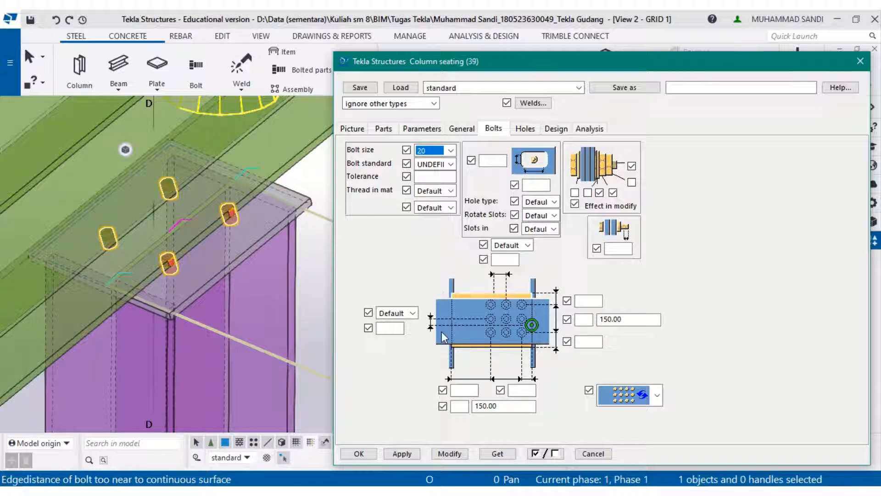
# - Set the bolt count to 4 and start editing the adjacent bolt spacing value
pyautogui.click(585, 317)
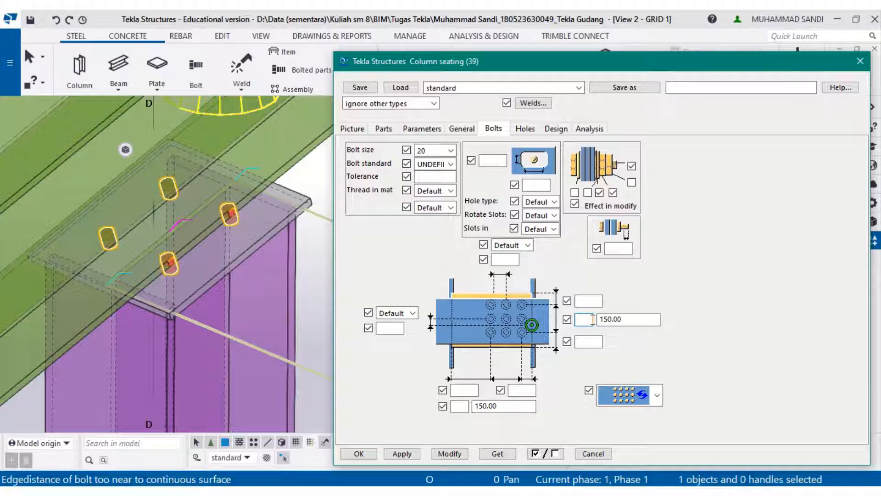
pyautogui.write('4')
pyautogui.click(618, 322)
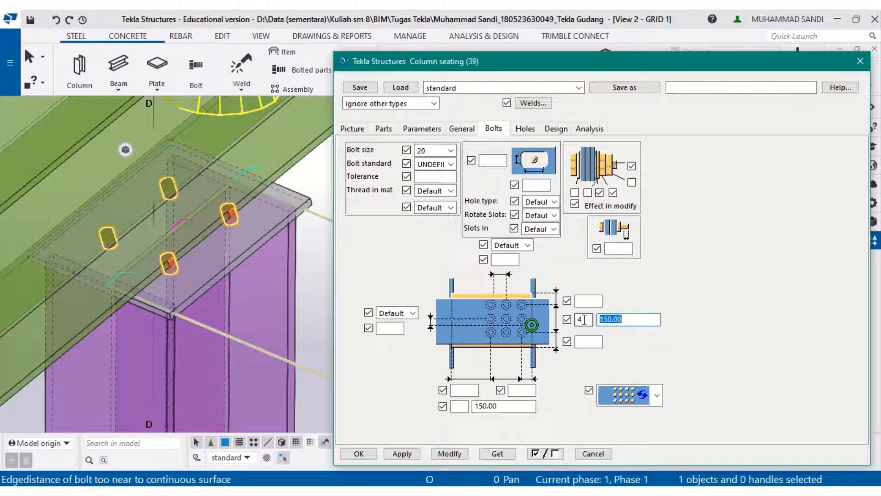
pyautogui.click(610, 322)
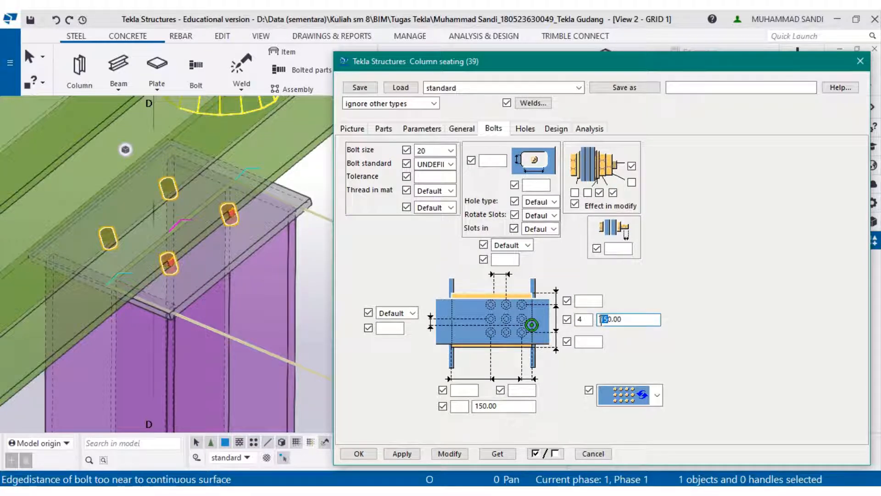
pyautogui.press('BackSpace')
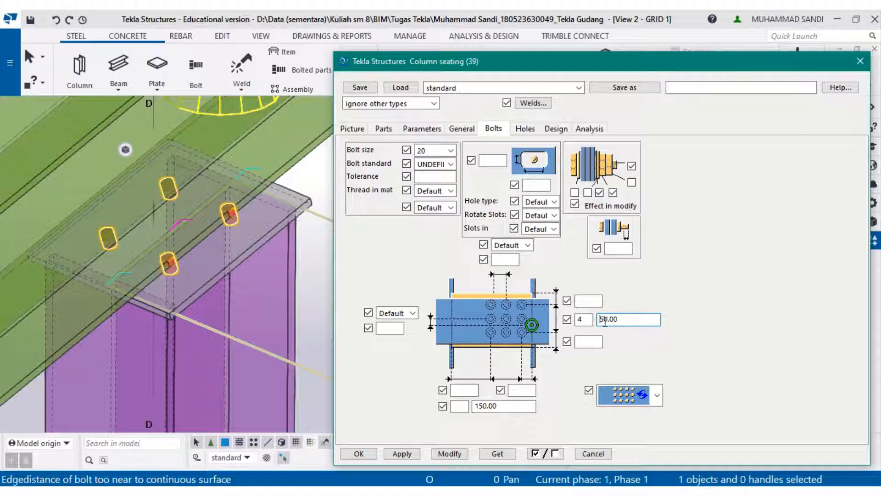
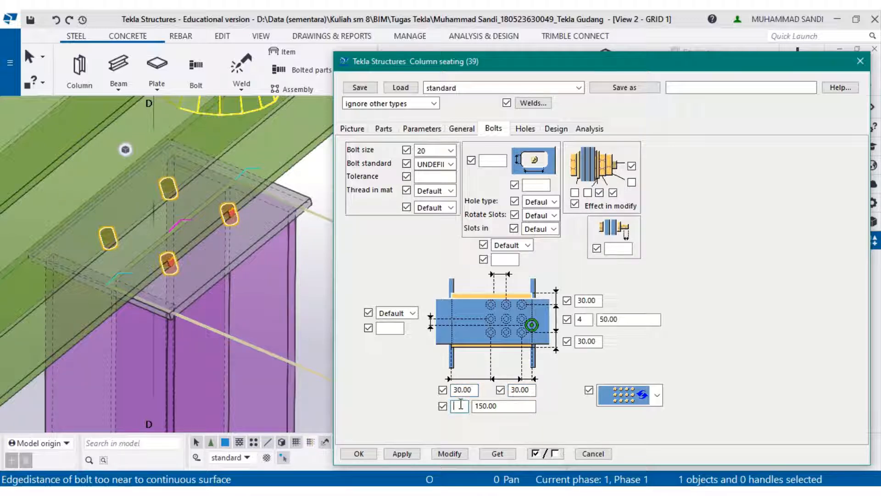
# - Set the horizontal bolt spacing to 50 and the horizontal bolt count to 2, applying each change to the seating
pyautogui.moveTo(479, 406); pyautogui.dragTo(472, 406)
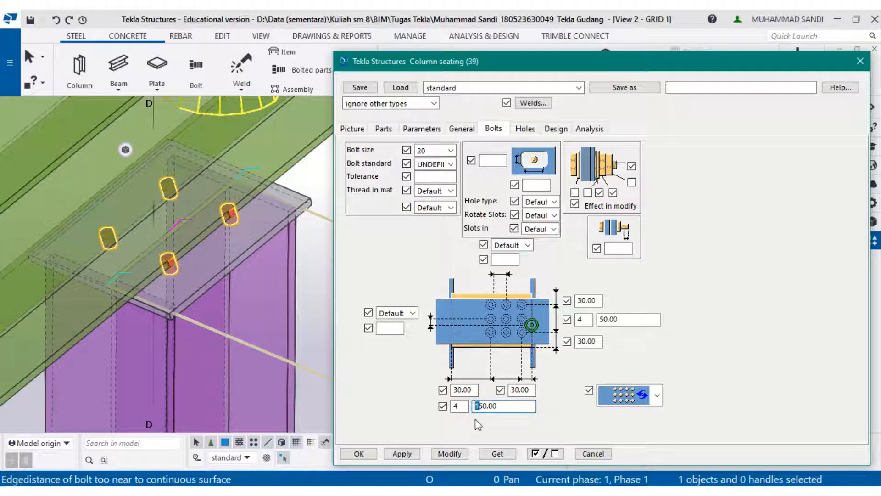
pyautogui.press('BackSpace')
pyautogui.click(449, 453)
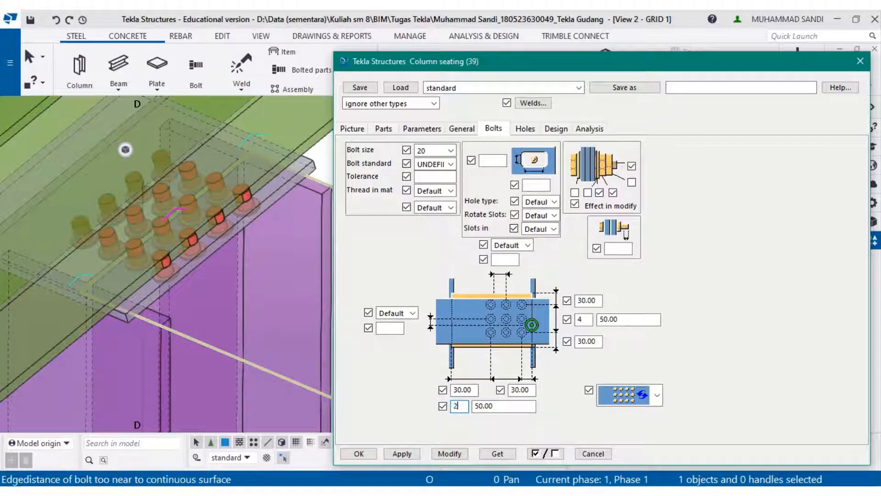
pyautogui.write('2')
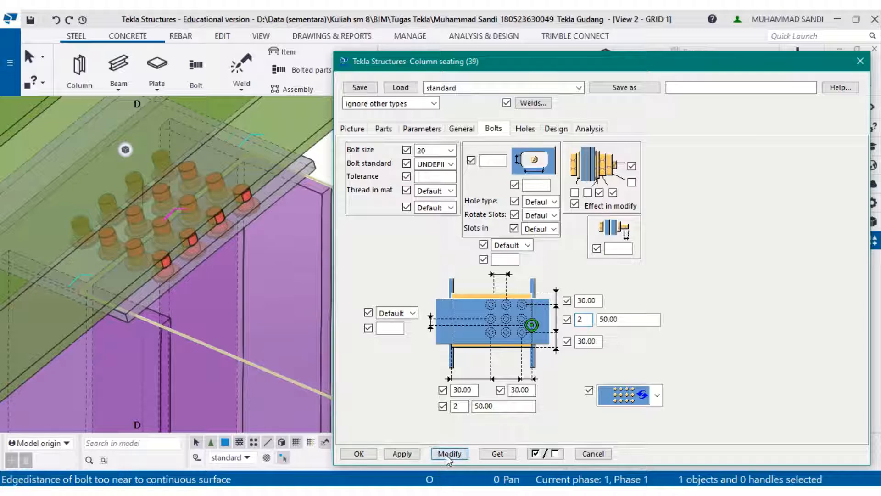
pyautogui.click(447, 454)
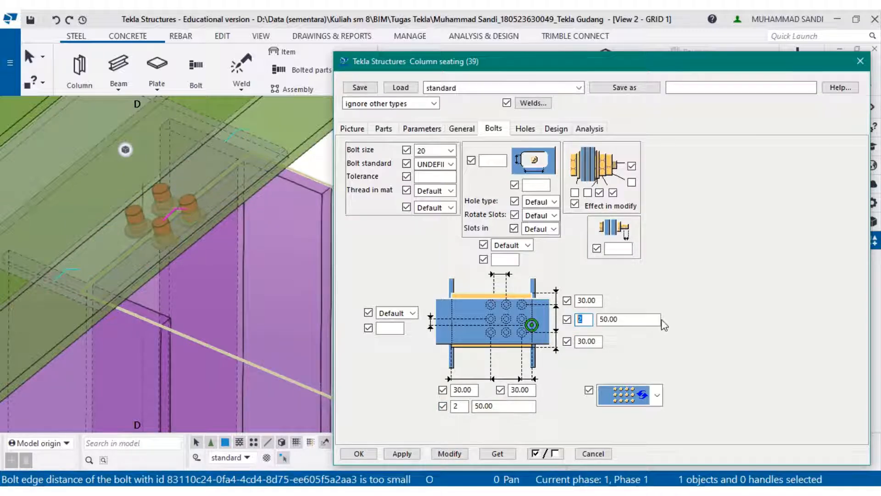
# - Clear the vertical bolt count and spacing values and modify the seating
pyautogui.moveTo(653, 318); pyautogui.dragTo(583, 317)
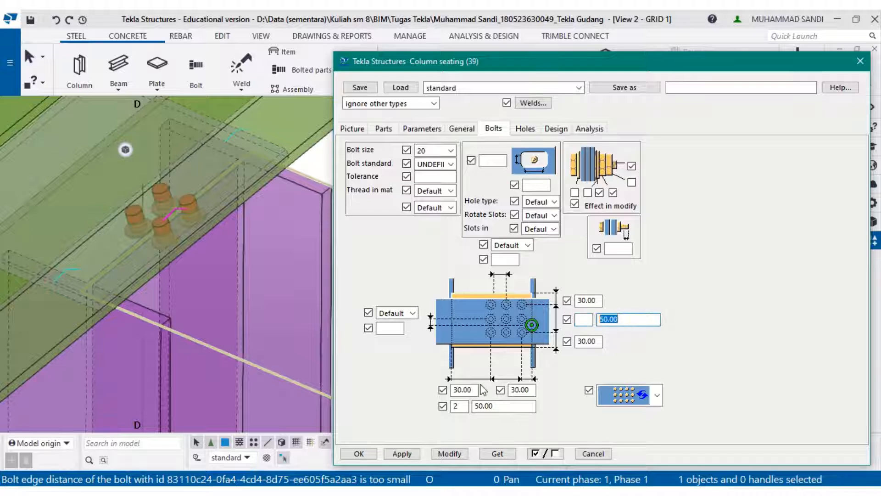
pyautogui.press('Delete')
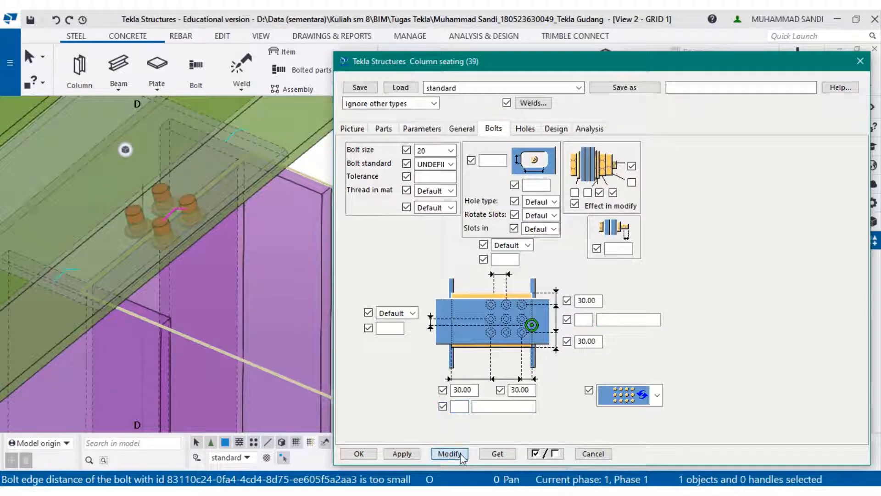
pyautogui.click(449, 453)
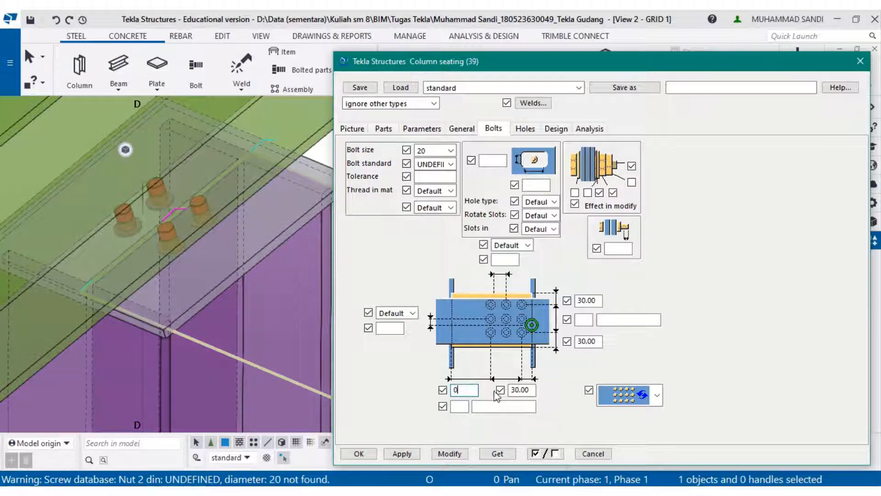
# - Clear the bolt edge distance values and modify the seating
pyautogui.doubleClick(532, 390)
pyautogui.press('BackSpace')
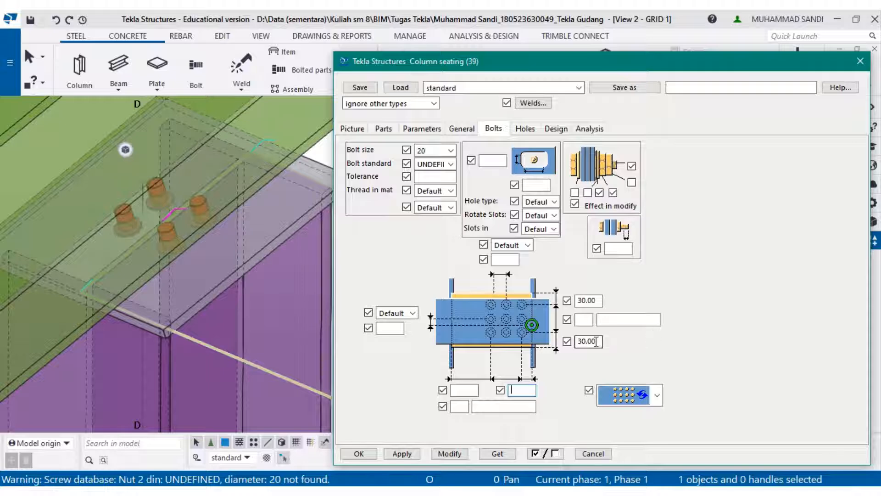
pyautogui.press('BackSpace')
pyautogui.press('BackSpace')
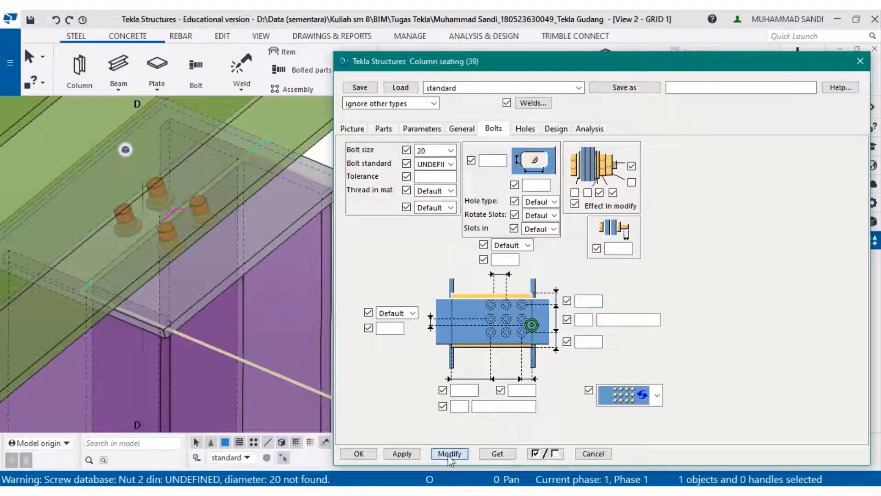
pyautogui.click(448, 455)
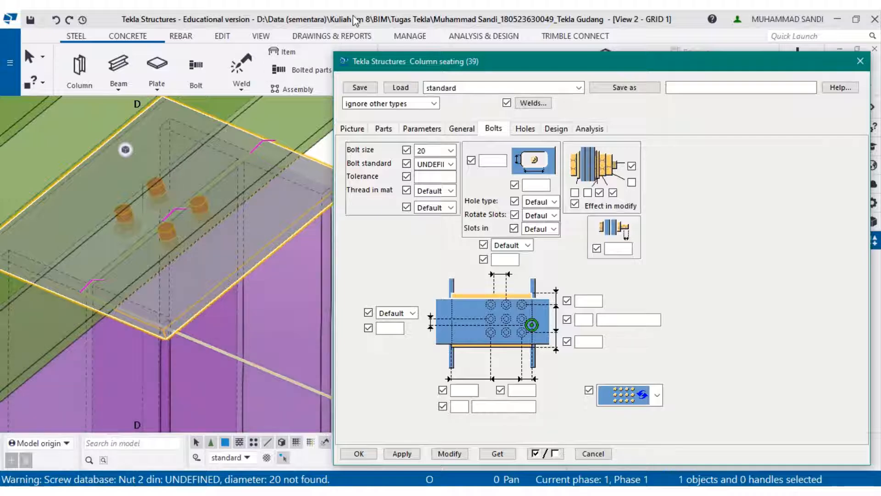
pyautogui.moveTo(360, 10)
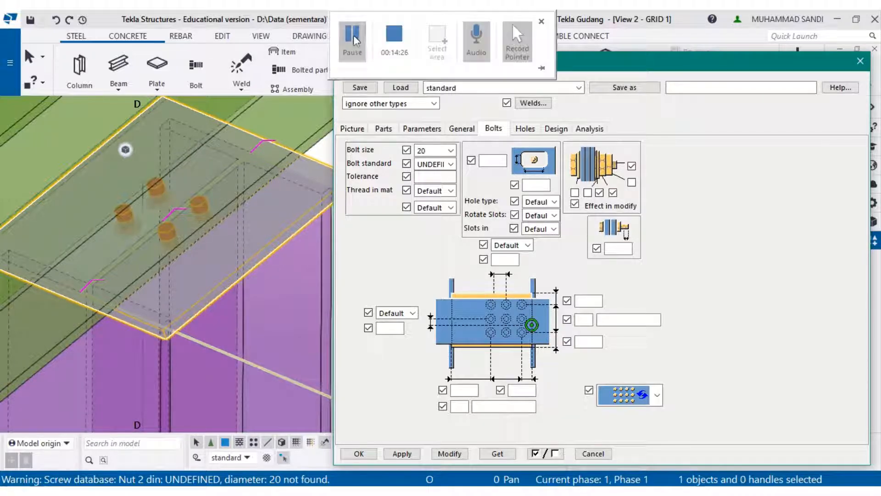
pyautogui.click(352, 40)
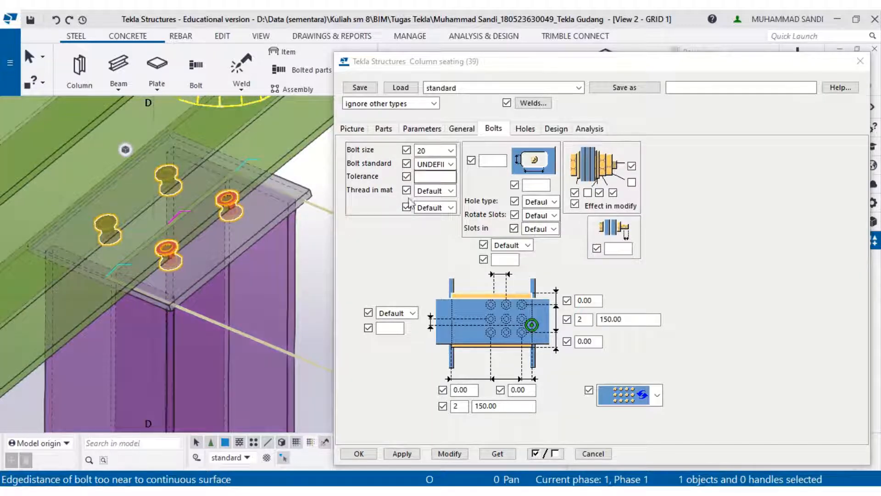
# - Close the seating dialog and apply Seating (39) between the column on grid B and the rafter above it
pyautogui.click(360, 453)
pyautogui.scroll(-3, 311, 285)
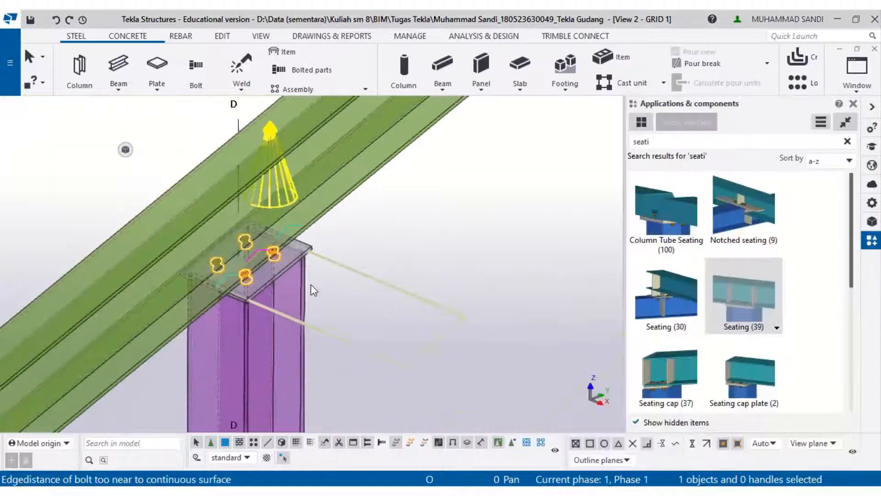
pyautogui.scroll(-6, 499, 263)
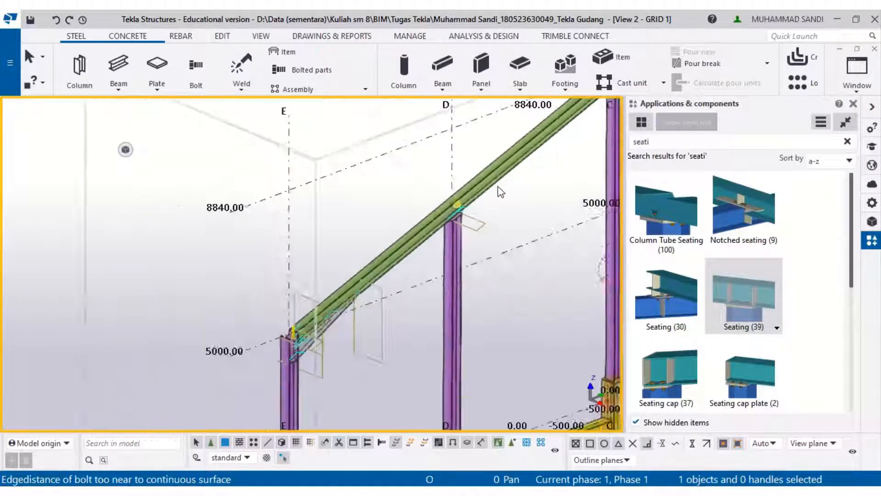
pyautogui.scroll(3, 227, 319)
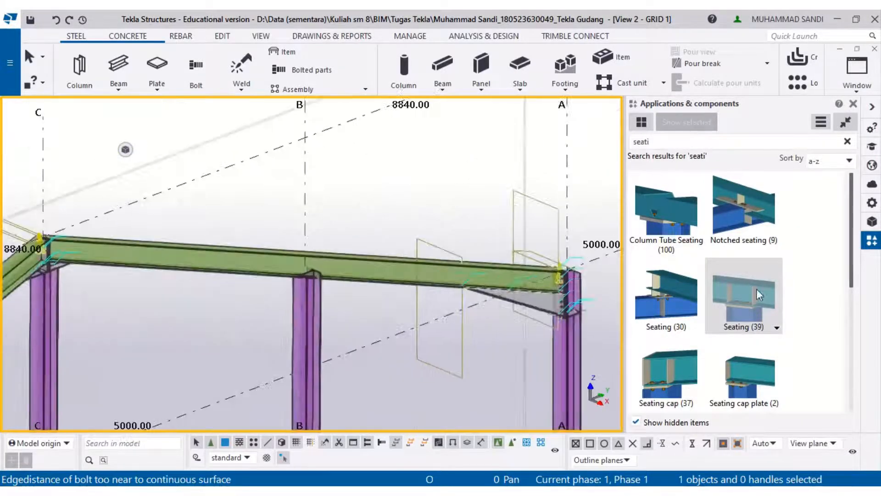
pyautogui.click(756, 288)
pyautogui.click(310, 297)
pyautogui.click(286, 278)
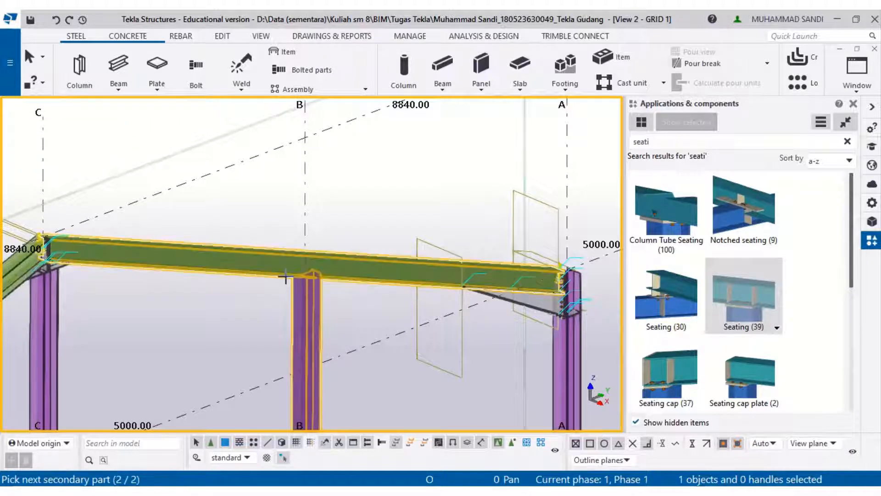
pyautogui.middleClick(285, 278)
# - Inspect the new seating at grid B and switch to the 3D view of the whole frame
pyautogui.scroll(8, 285, 277)
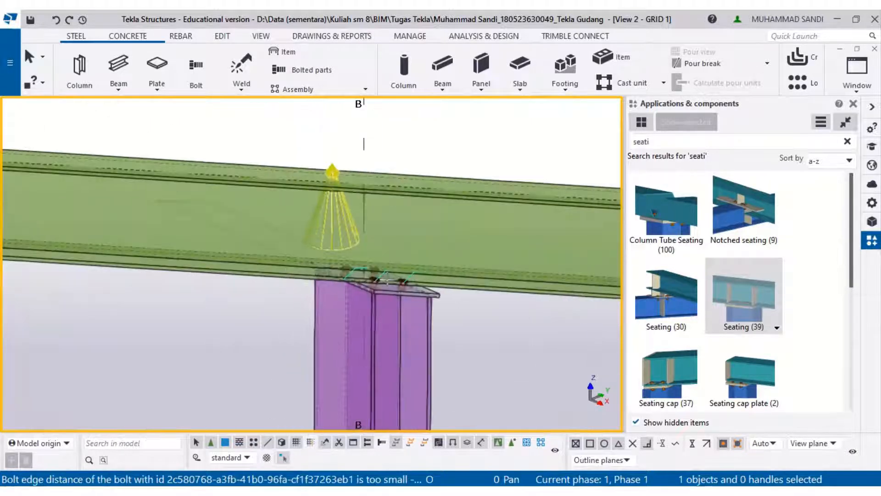
pyautogui.scroll(-10, 478, 307)
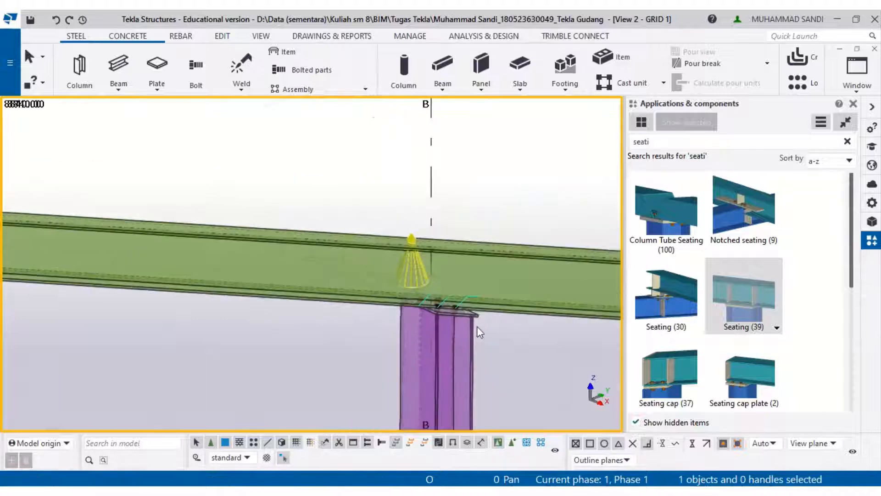
pyautogui.moveTo(478, 327); pyautogui.dragTo(485, 182, button='middle')
pyautogui.click(856, 74)
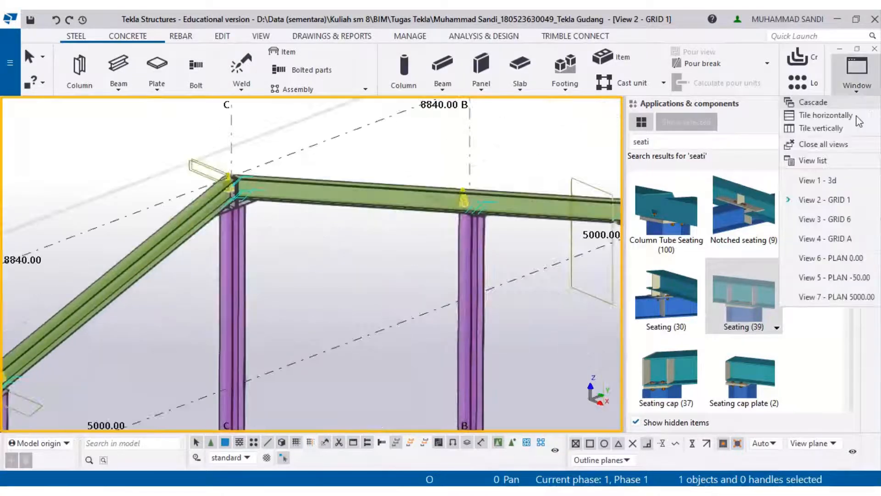
pyautogui.click(821, 180)
pyautogui.scroll(6, 179, 294)
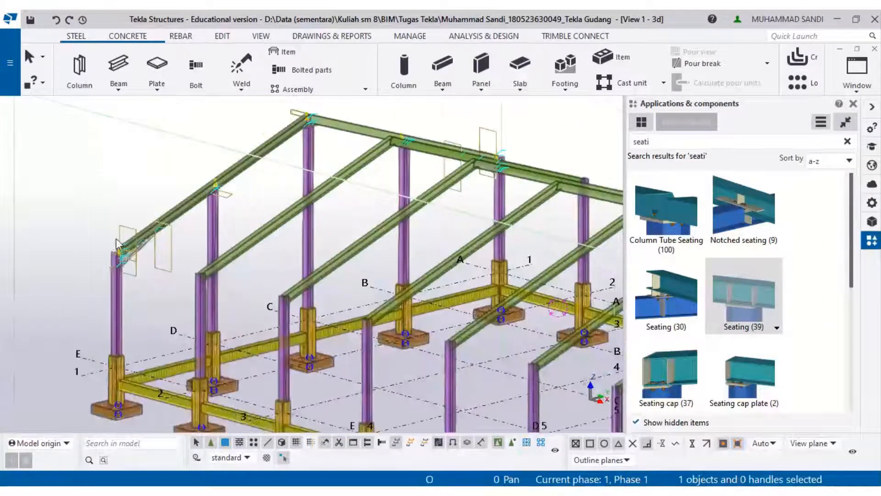
pyautogui.scroll(-8, 196, 302)
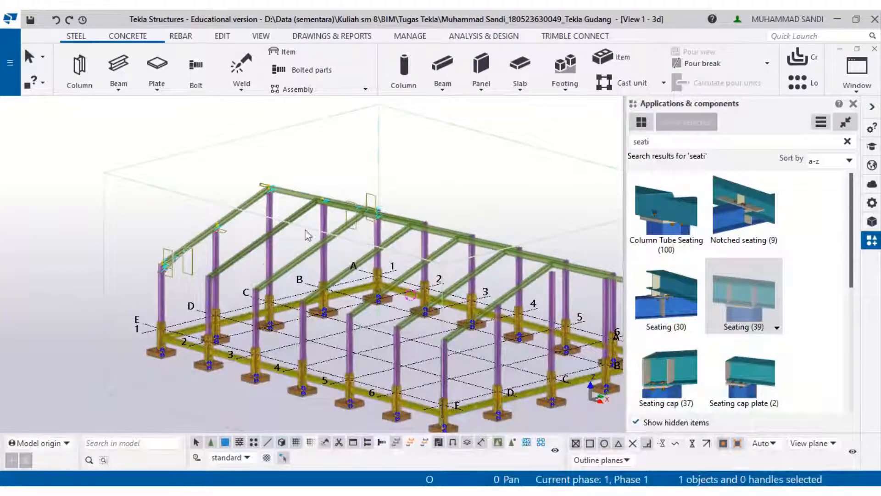
# - Delete the extra beam spanning between the first two frames near the apex
pyautogui.click(295, 217)
pyautogui.keyDown('ctrl'); pyautogui.click(346, 210); pyautogui.keyUp('ctrl')
pyautogui.keyDown('ctrl'); pyautogui.click(345, 224); pyautogui.keyUp('ctrl')
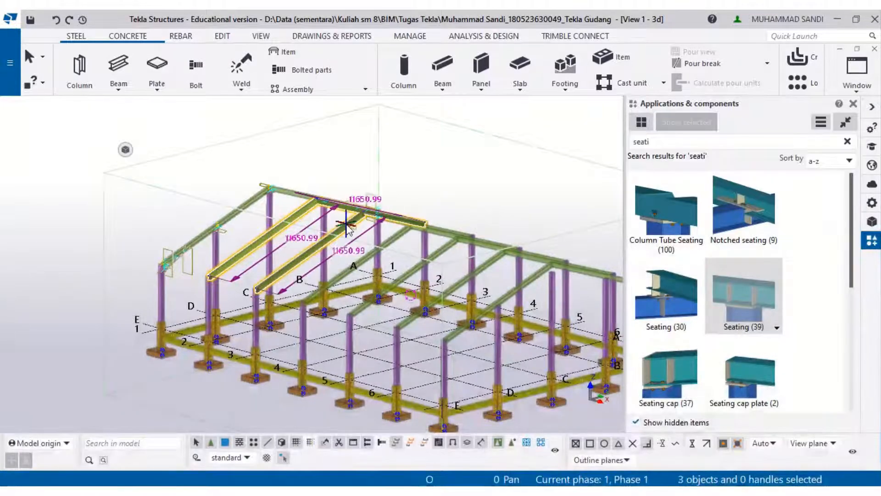
pyautogui.scroll(8, 347, 229)
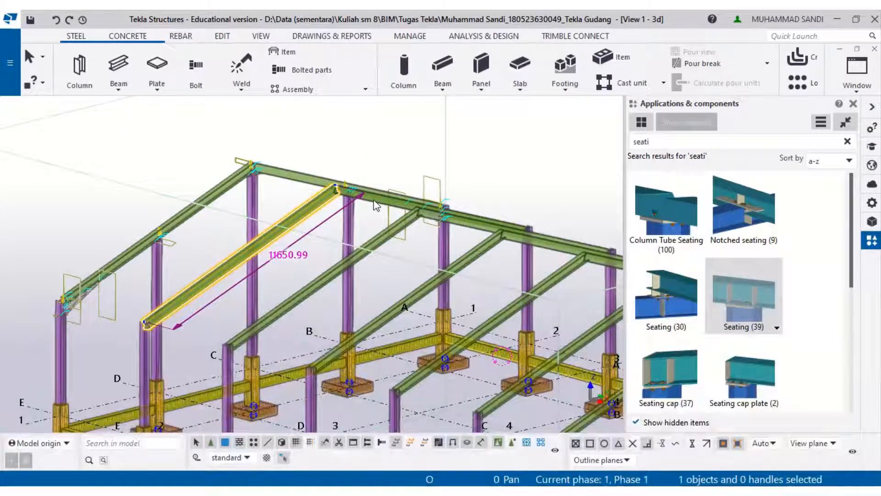
pyautogui.press('Delete')
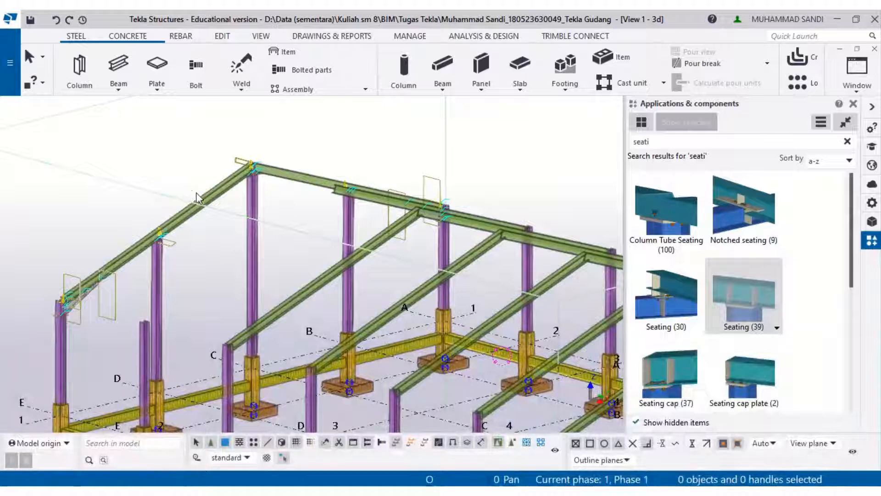
# - Try to copy the end frame's two rafters with Copy Linear, picking the vector from a rafter end point
pyautogui.click(196, 194)
pyautogui.keyDown('ctrl'); pyautogui.click(306, 178); pyautogui.keyUp('ctrl')
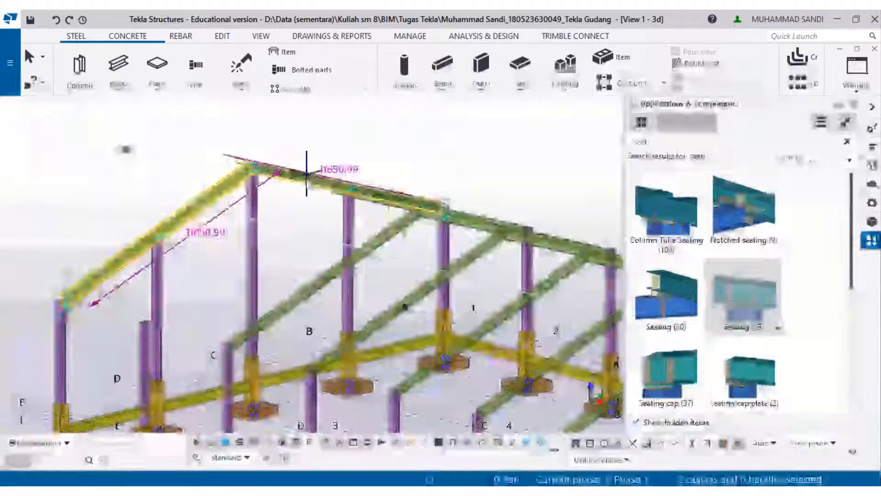
pyautogui.rightClick(306, 178)
pyautogui.moveTo(360, 168)
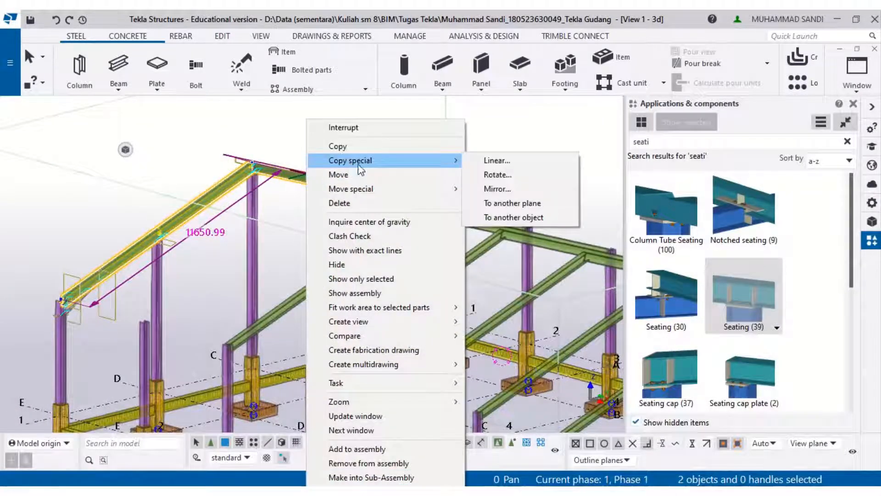
pyautogui.click(497, 160)
pyautogui.scroll(3, 198, 288)
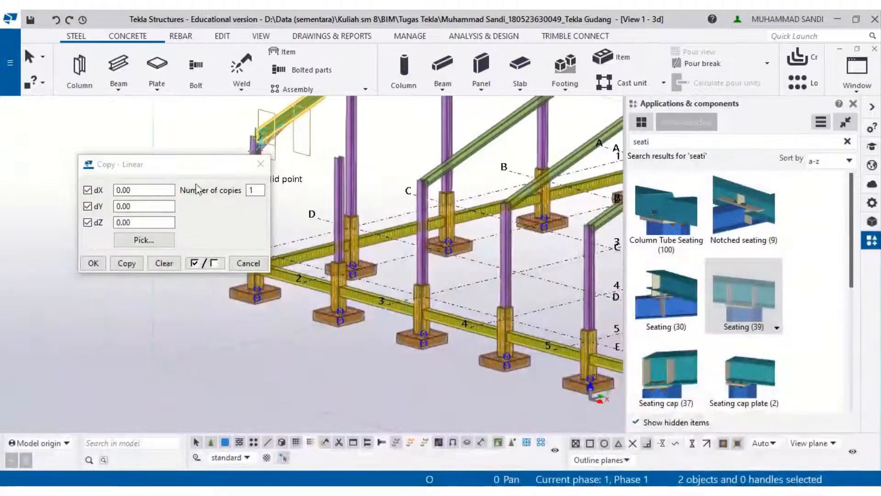
pyautogui.click(252, 276)
pyautogui.moveTo(269, 222); pyautogui.dragTo(231, 333, button='middle')
pyautogui.rightClick(251, 227)
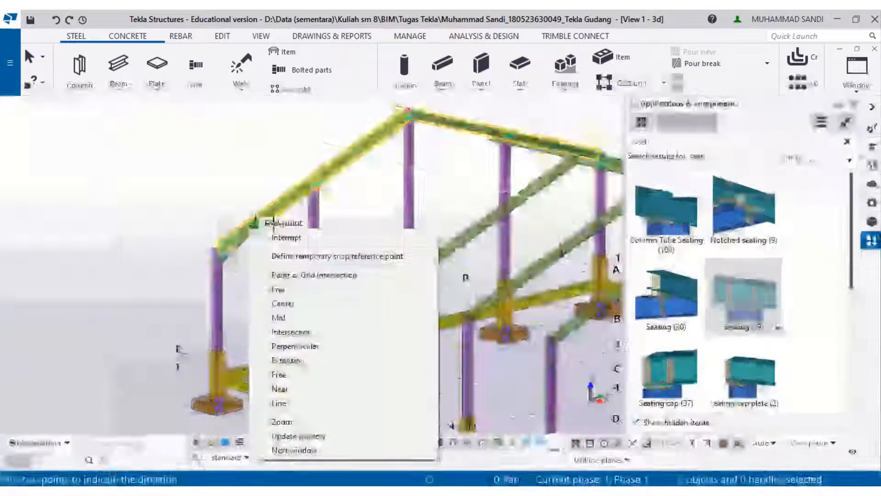
pyautogui.click(287, 223)
pyautogui.click(283, 214)
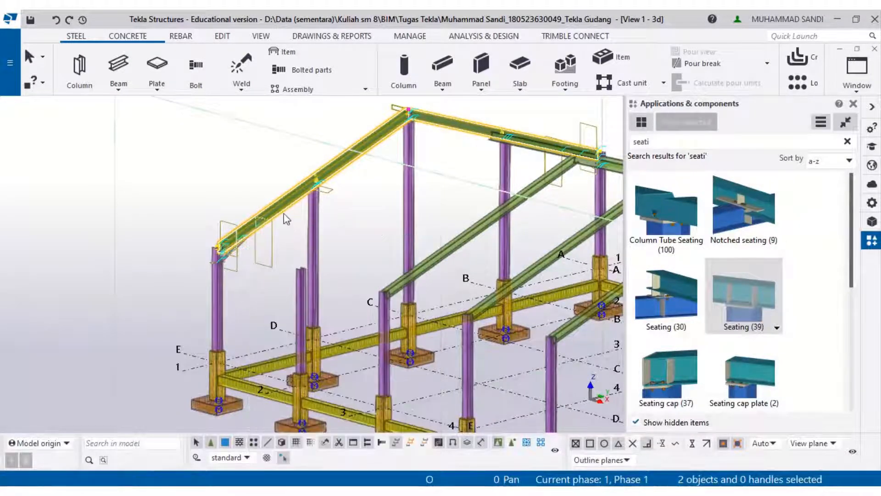
pyautogui.rightClick(283, 213)
pyautogui.click(325, 148)
pyautogui.click(187, 366)
pyautogui.scroll(5, 147, 360)
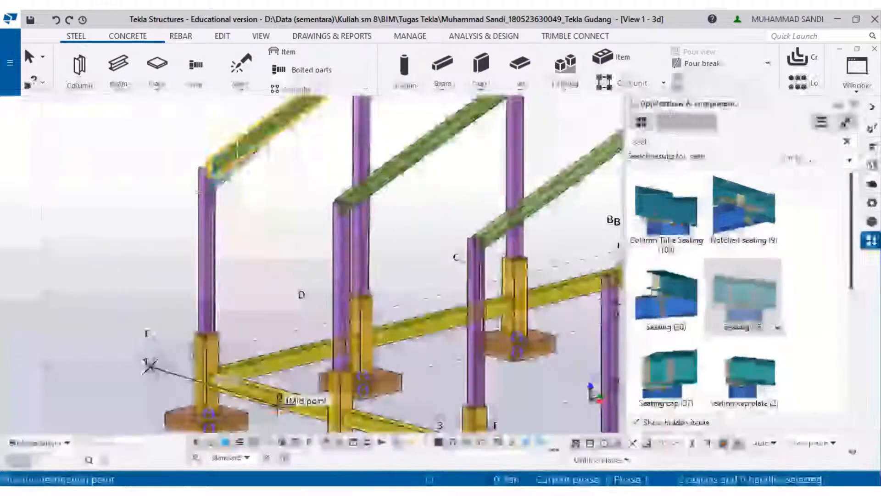
pyautogui.scroll(5, 278, 400)
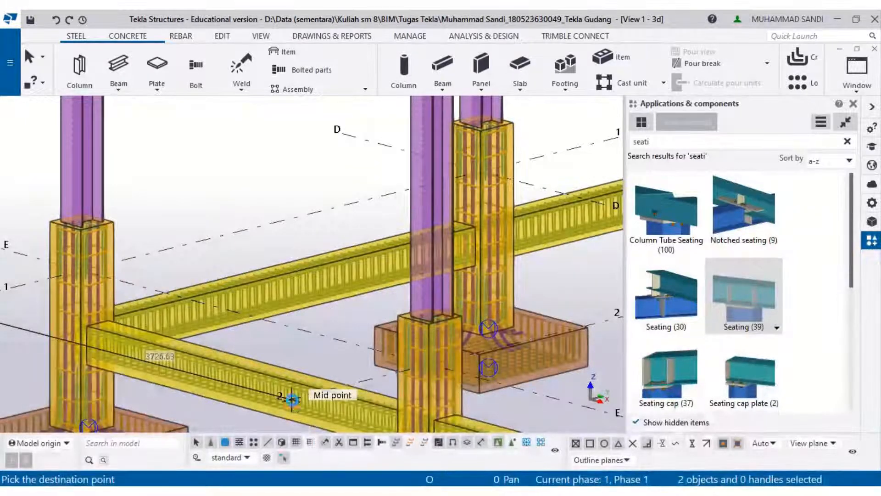
pyautogui.scroll(-5, 287, 390)
pyautogui.scroll(3, 294, 347)
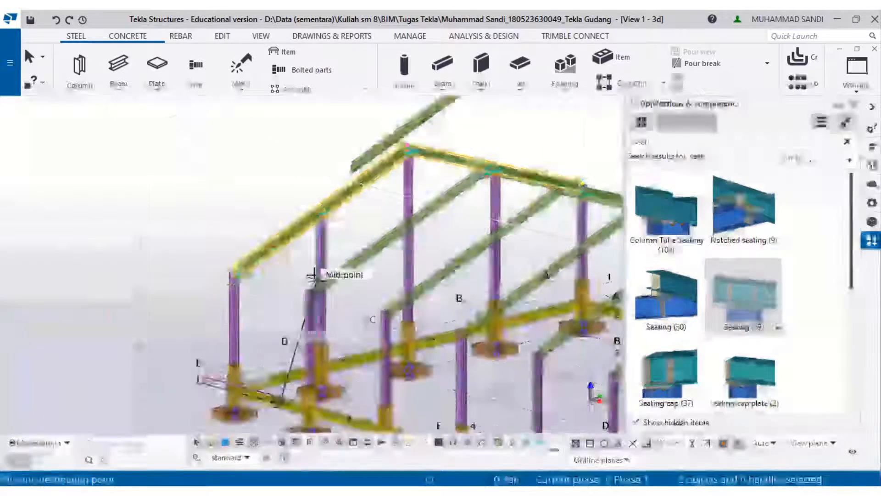
pyautogui.scroll(2, 314, 275)
pyautogui.press('Escape')
pyautogui.moveTo(357, 277); pyautogui.dragTo(254, 331, button='middle')
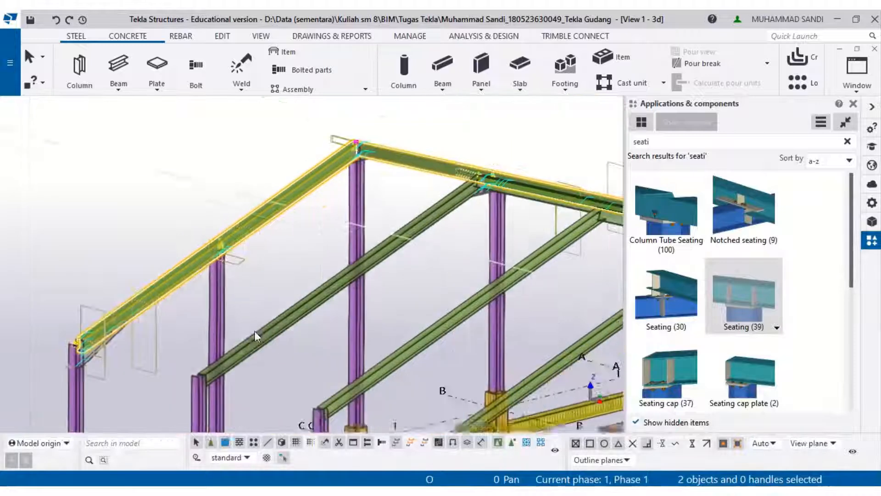
pyautogui.scroll(5, 466, 212)
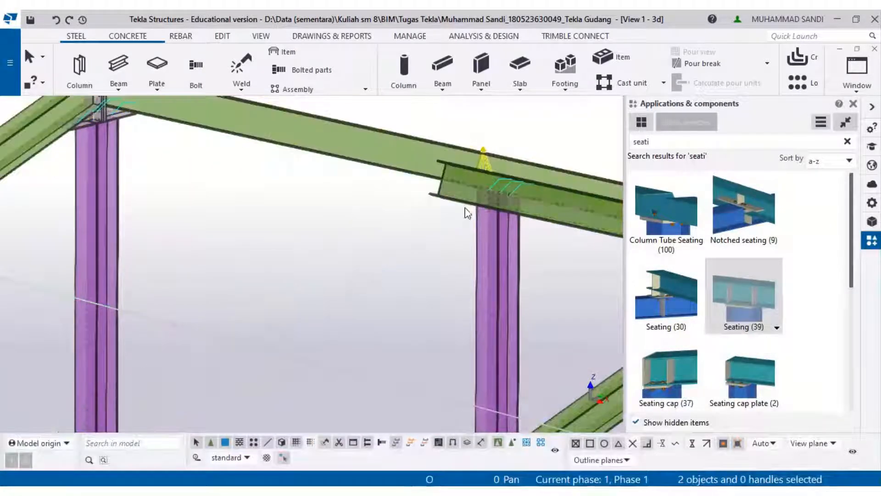
pyautogui.moveTo(406, 210); pyautogui.dragTo(230, 237, button='middle')
pyautogui.scroll(-1, 327, 253)
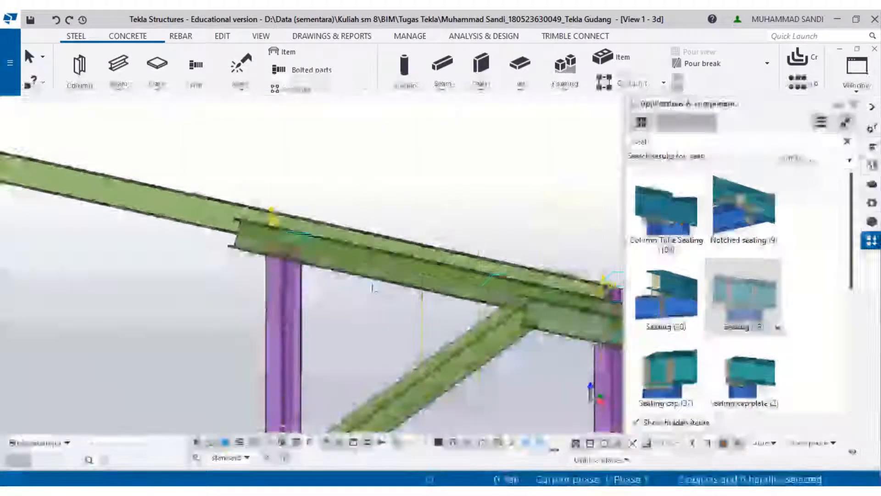
# - Delete the unwanted part picked near the apex between the end frames
pyautogui.click(372, 283)
pyautogui.press('Delete')
pyautogui.scroll(-3, 377, 279)
pyautogui.moveTo(381, 274); pyautogui.dragTo(523, 124, button='middle')
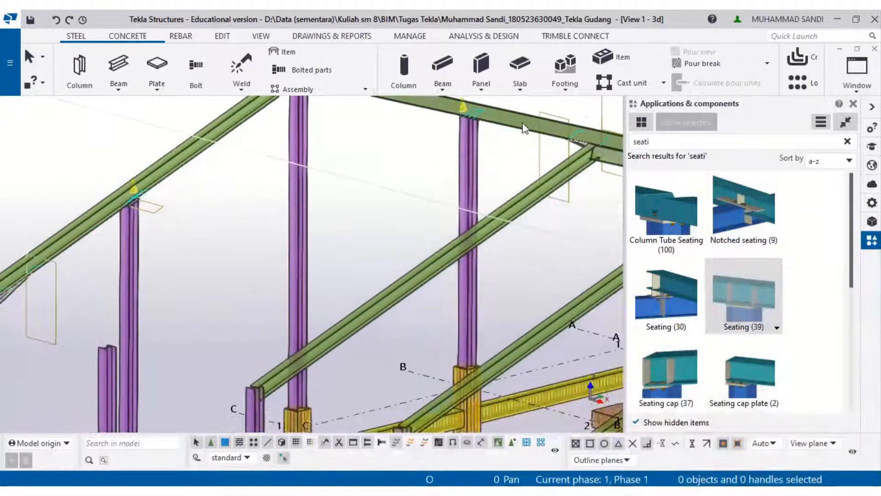
# - Select the end frame's two rafters together with their eaves and apex connections
pyautogui.moveTo(91, 303); pyautogui.dragTo(400, 213, button='middle')
pyautogui.scroll(1, 326, 220)
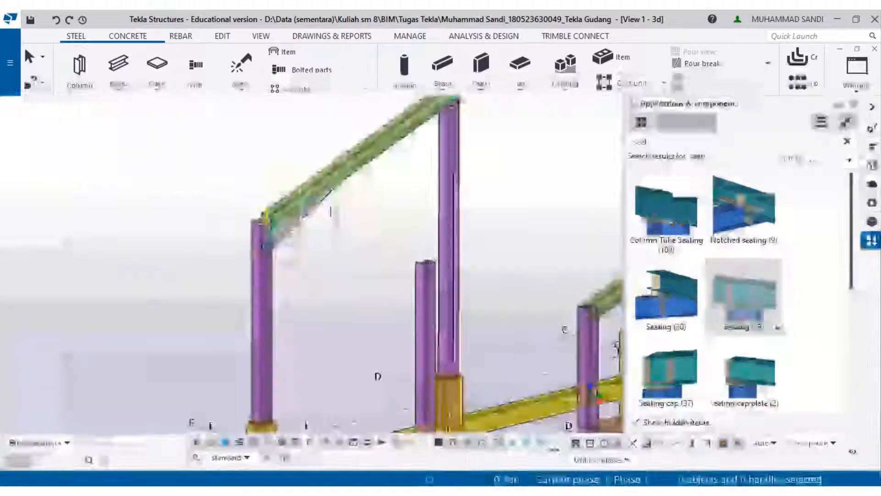
pyautogui.scroll(2, 330, 211)
pyautogui.click(303, 178)
pyautogui.moveTo(551, 119); pyautogui.dragTo(472, 263, button='middle')
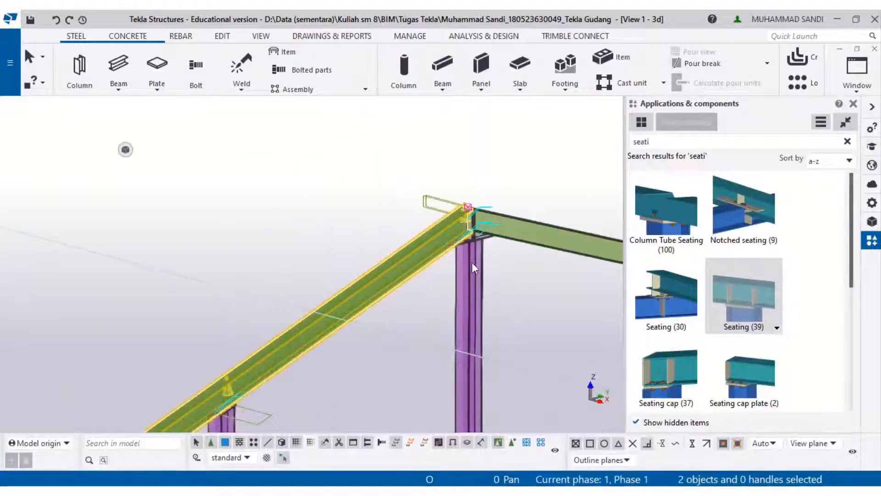
pyautogui.scroll(2, 502, 206)
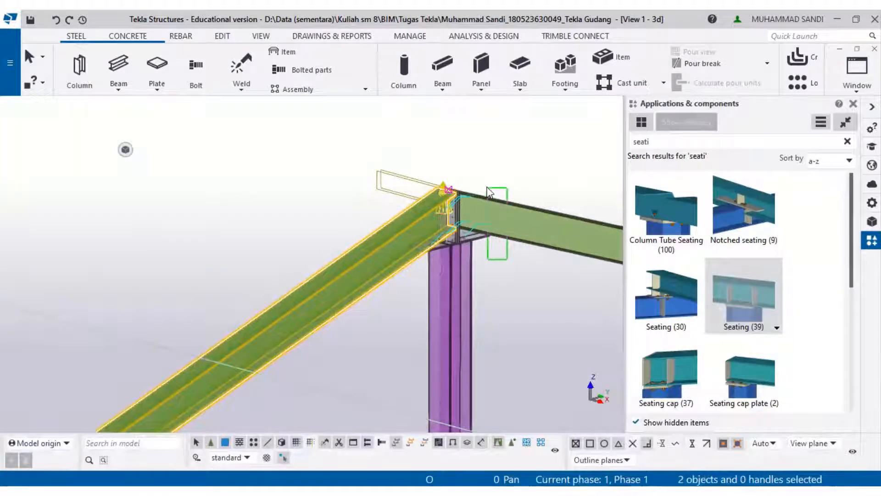
pyautogui.keyDown('ctrl'); pyautogui.moveTo(487, 187); pyautogui.dragTo(485, 188); pyautogui.keyUp('ctrl')
pyautogui.moveTo(474, 183); pyautogui.dragTo(276, 118, button='middle')
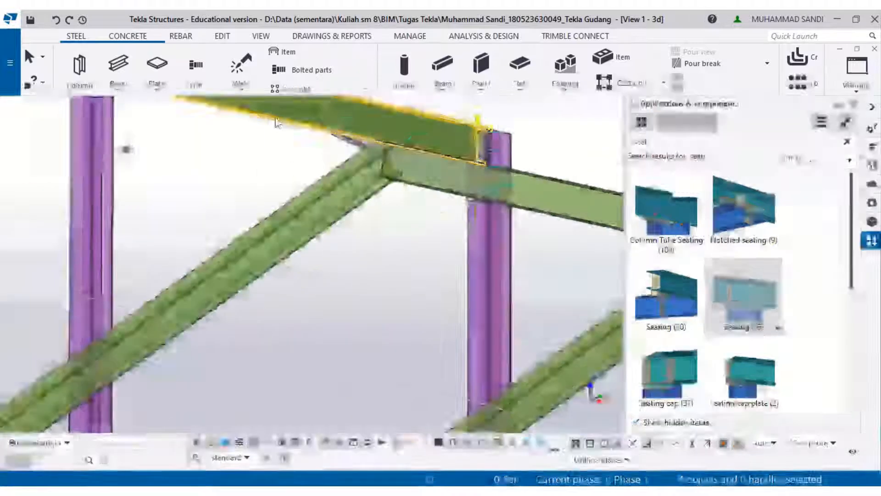
pyautogui.keyDown('ctrl'); pyautogui.click(321, 193); pyautogui.keyUp('ctrl')
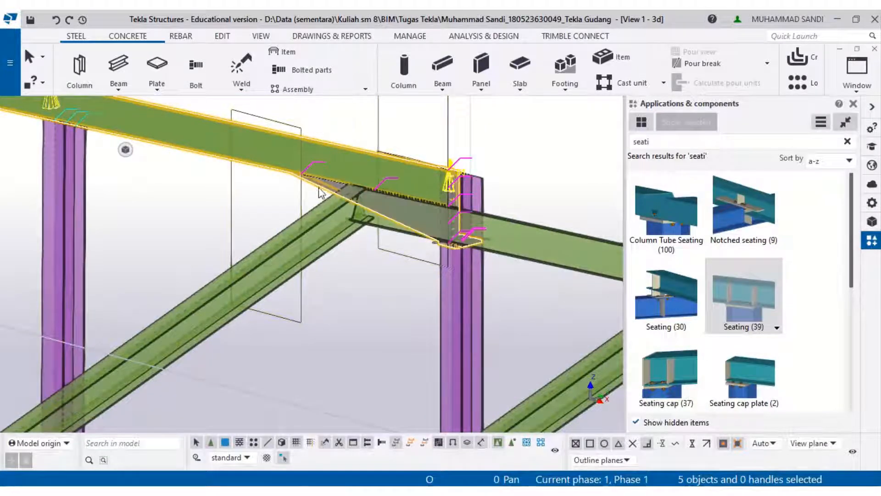
# - Copy the selected rafters and connections to the other frames, picking from one grid mid point to the next
pyautogui.scroll(-3, 316, 197)
pyautogui.rightClick(330, 201)
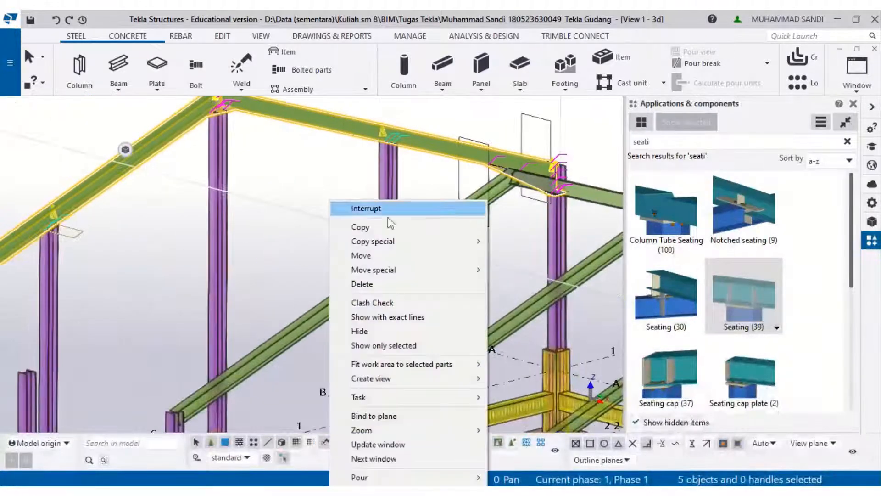
pyautogui.click(381, 227)
pyautogui.moveTo(232, 328); pyautogui.dragTo(333, 136, button='middle')
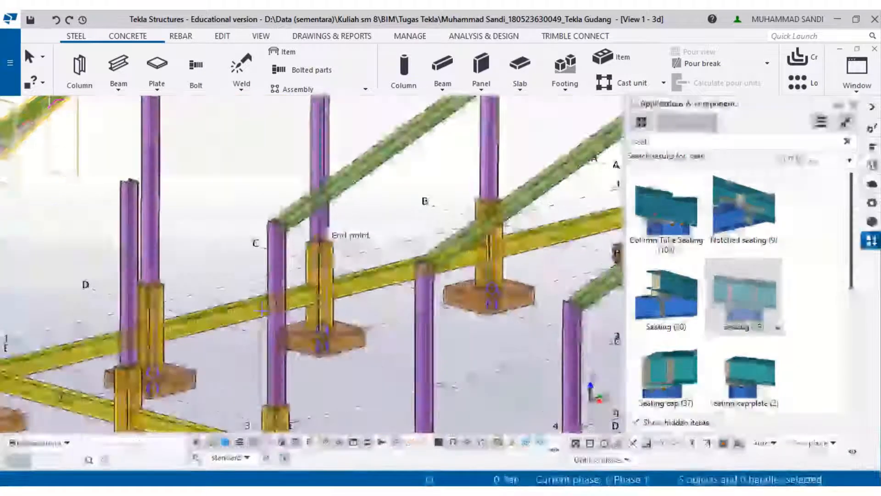
pyautogui.moveTo(221, 350); pyautogui.dragTo(374, 236, button='middle')
pyautogui.click(218, 210)
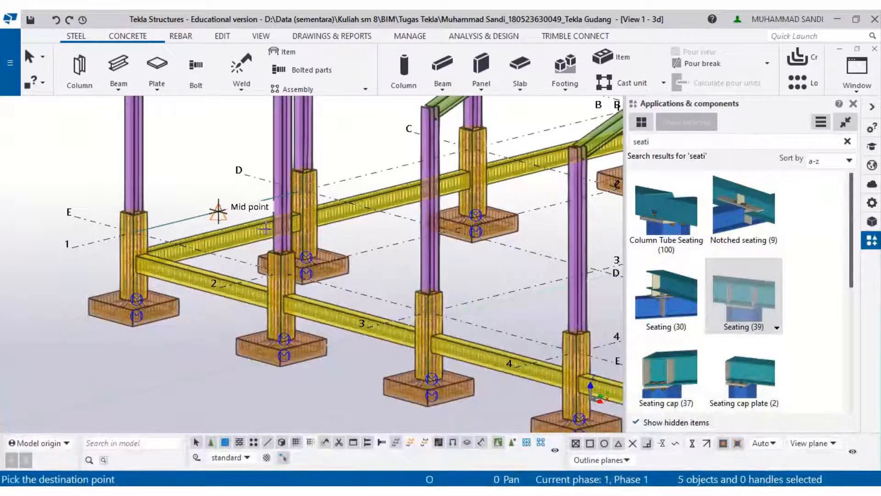
pyautogui.scroll(5, 348, 253)
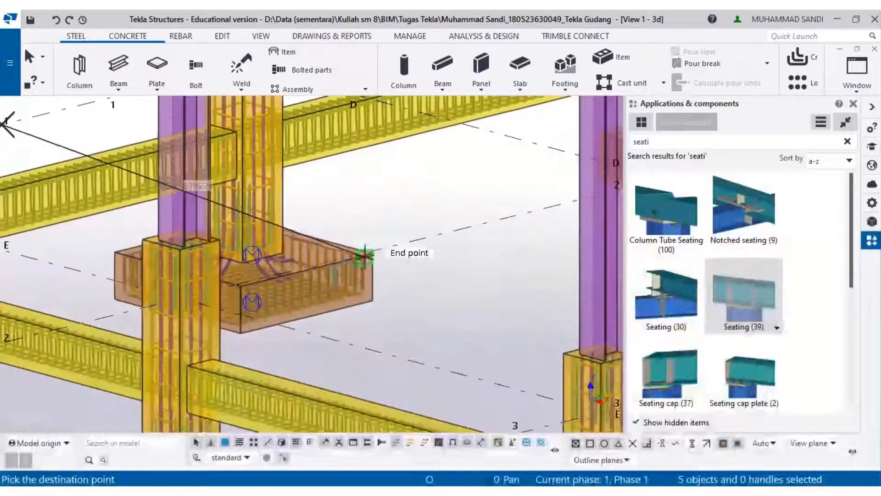
pyautogui.click(450, 230)
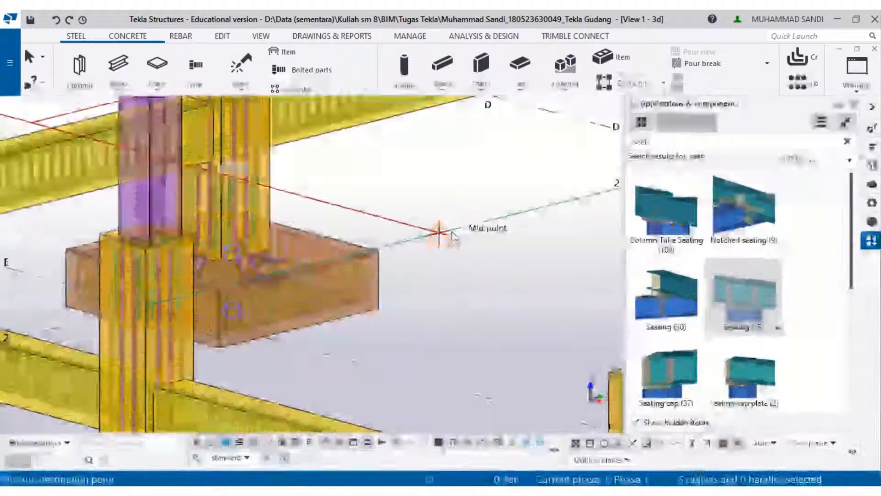
pyautogui.scroll(-5, 450, 231)
pyautogui.moveTo(448, 232); pyautogui.dragTo(409, 291, button='middle')
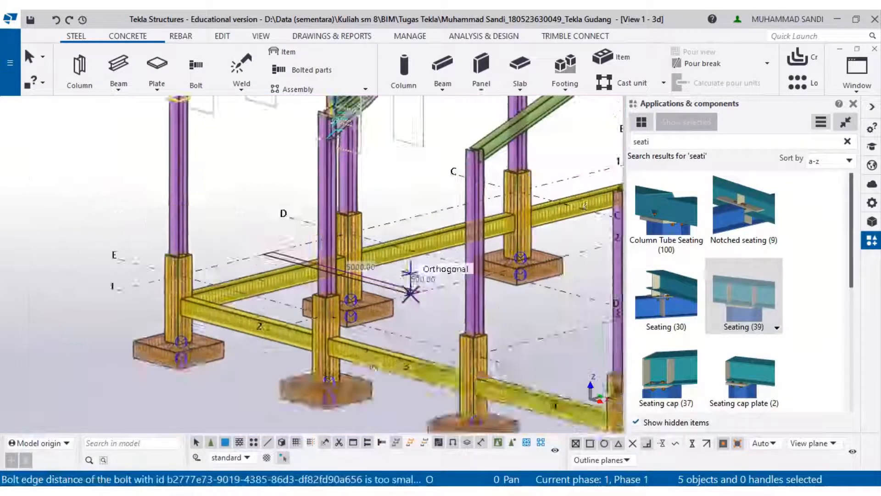
# - Inspect the copied rafters and connections across the whole warehouse frame
pyautogui.moveTo(395, 176); pyautogui.dragTo(410, 268, button='middle')
pyautogui.moveTo(346, 218); pyautogui.dragTo(283, 250, button='middle')
pyautogui.scroll(3, 219, 314)
pyautogui.scroll(1, 276, 285)
pyautogui.scroll(-2, 277, 285)
pyautogui.moveTo(542, 124); pyautogui.dragTo(320, 313, button='middle')
pyautogui.scroll(-8, 446, 308)
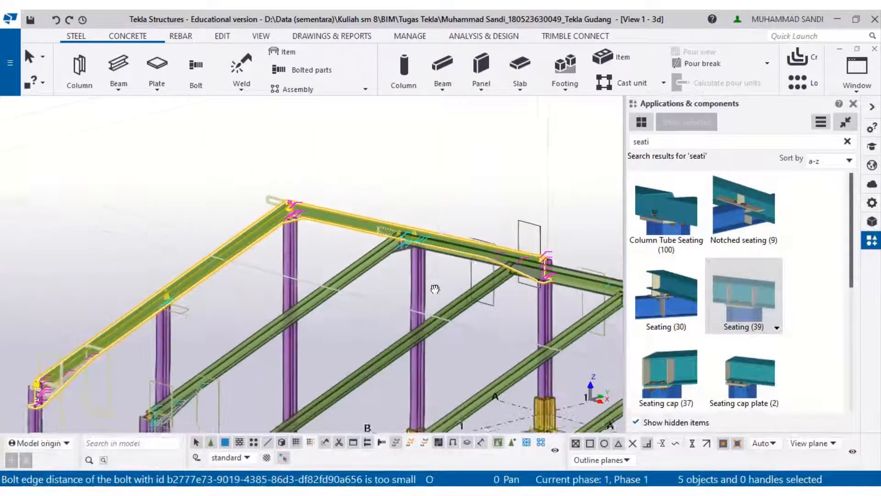
pyautogui.scroll(-3, 342, 232)
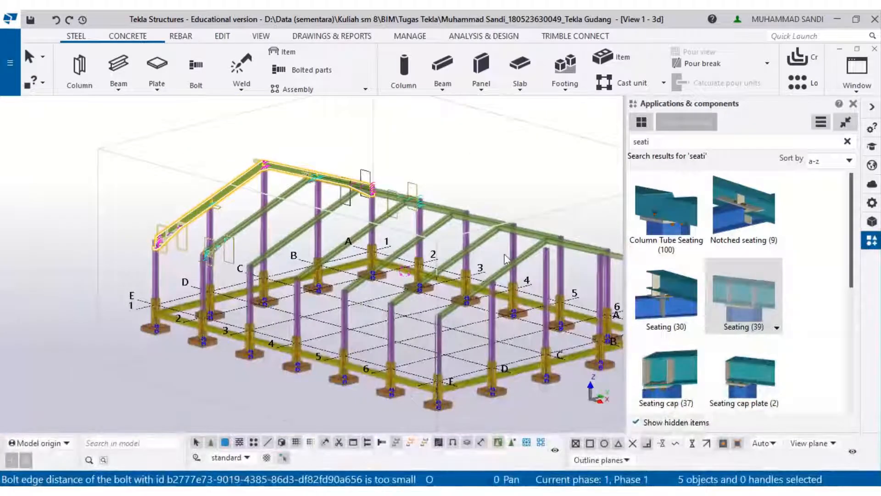
pyautogui.moveTo(475, 213); pyautogui.dragTo(459, 199, button='middle')
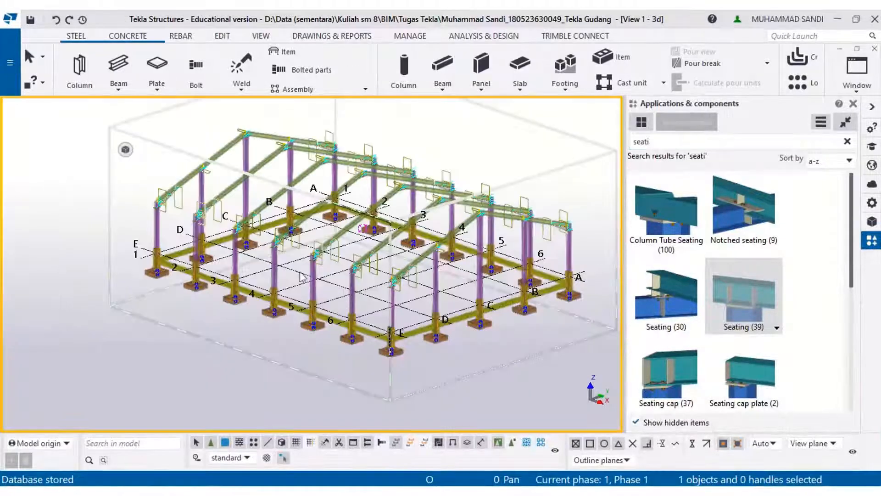
pyautogui.click(853, 103)
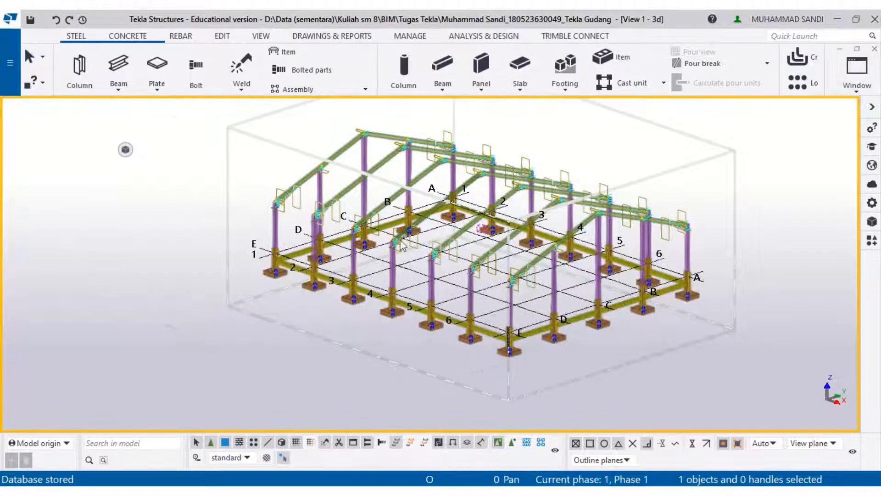
pyautogui.scroll(10, 400, 245)
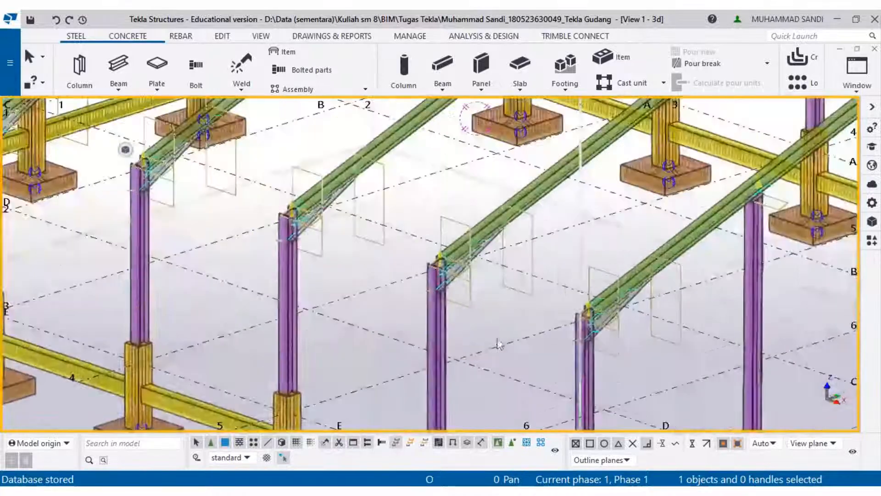
pyautogui.scroll(-3, 362, 243)
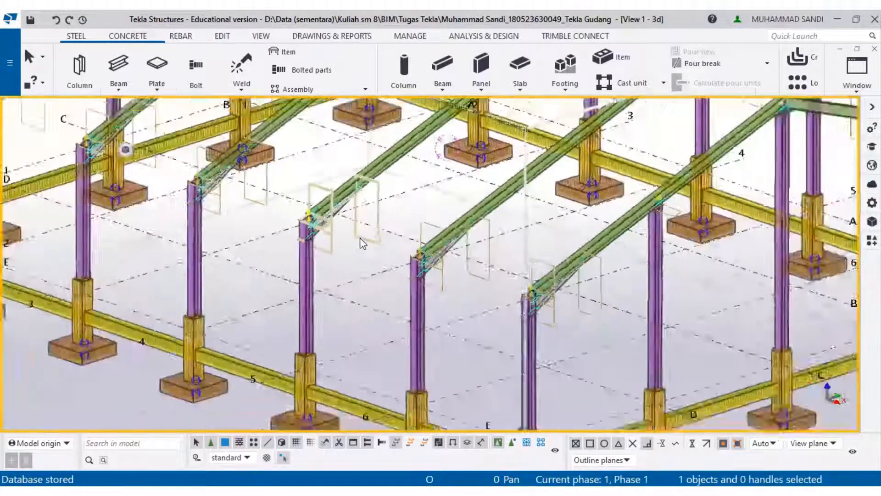
pyautogui.scroll(-5, 363, 243)
pyautogui.click(872, 239)
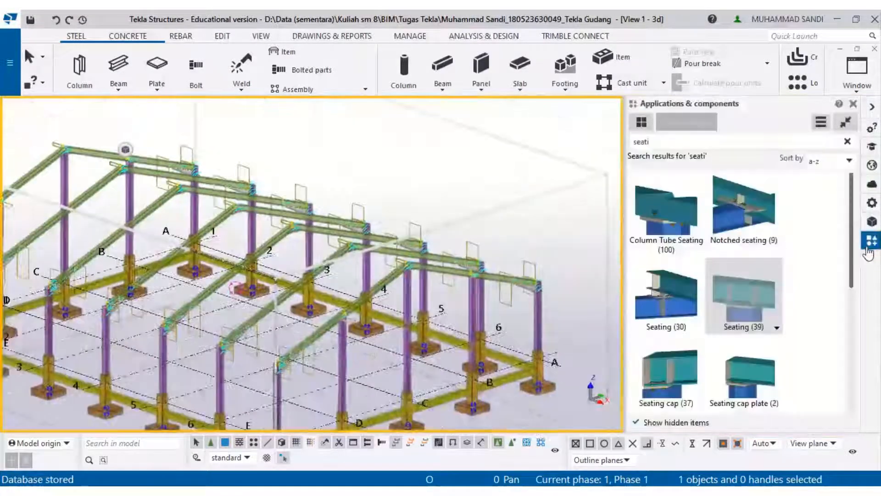
pyautogui.click(645, 143)
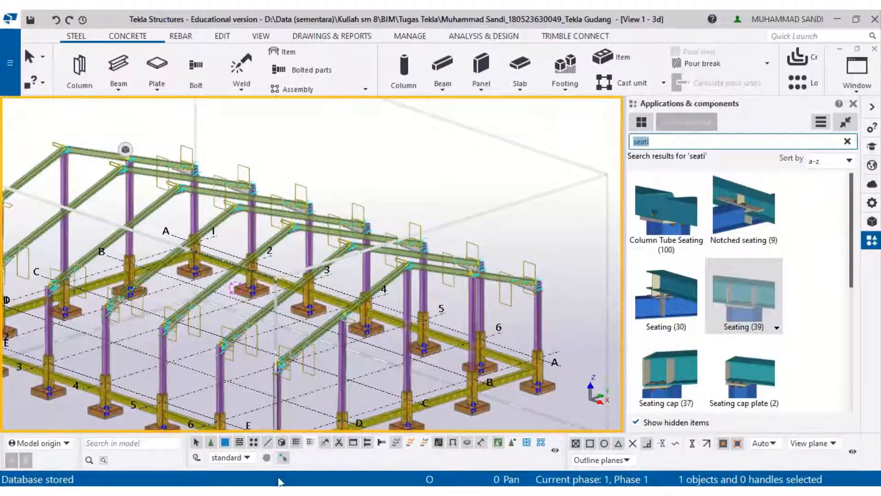
# - Switch to the PDF drawings and review the rafter-rafter apex connection and roof elevation details
pyautogui.hotkey('alt', 'Tab')
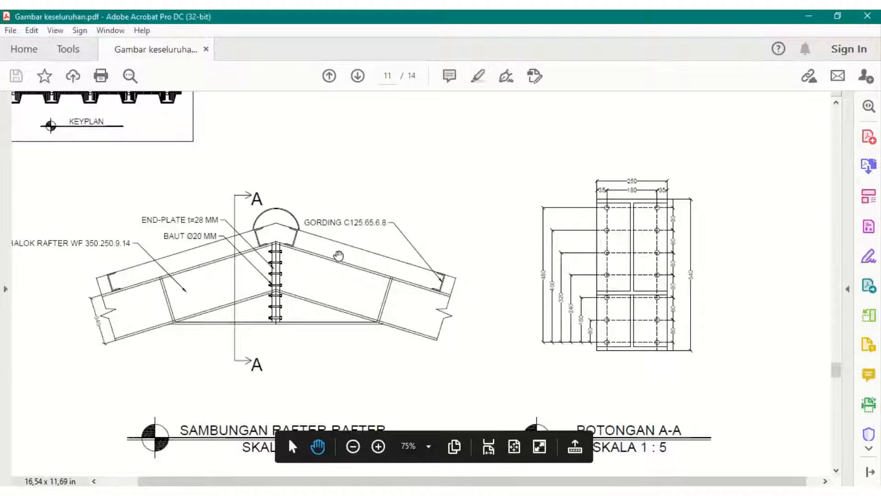
pyautogui.keyDown('ctrl'); pyautogui.scroll(-1, 322, 267); pyautogui.keyUp('ctrl')
pyautogui.keyDown('ctrl'); pyautogui.scroll(-2, 321, 267); pyautogui.keyUp('ctrl')
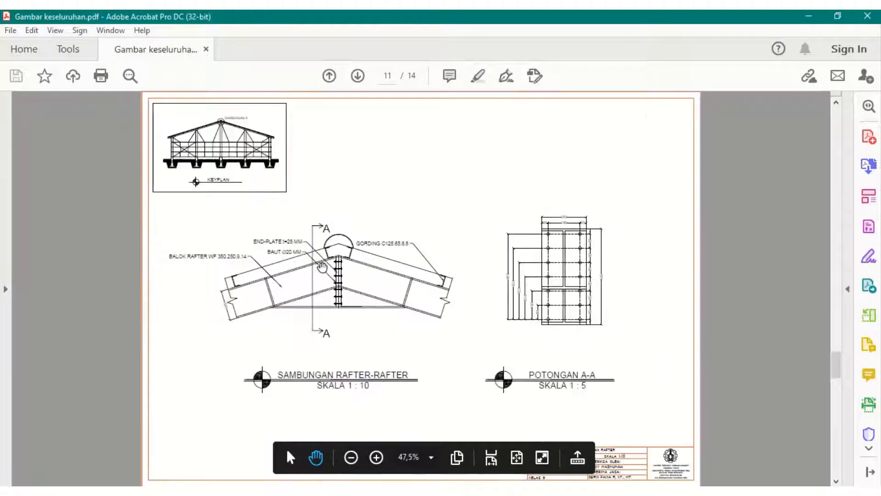
pyautogui.scroll(5, 322, 266)
pyautogui.scroll(3, 323, 266)
pyautogui.keyDown('ctrl'); pyautogui.scroll(2, 322, 267); pyautogui.keyUp('ctrl')
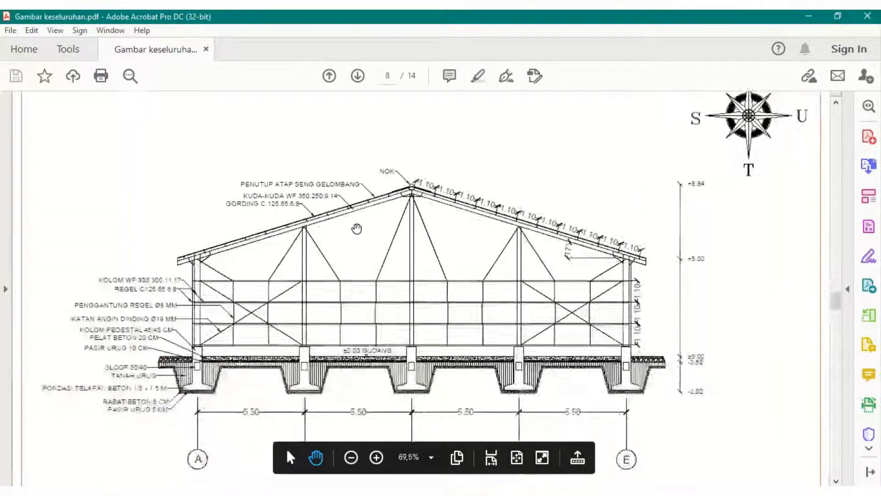
pyautogui.keyDown('ctrl'); pyautogui.scroll(2, 307, 224); pyautogui.keyUp('ctrl')
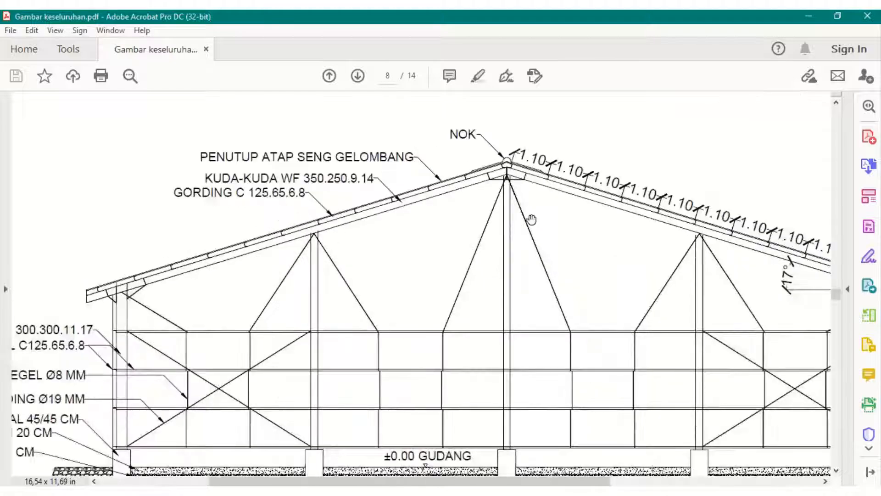
pyautogui.click(808, 16)
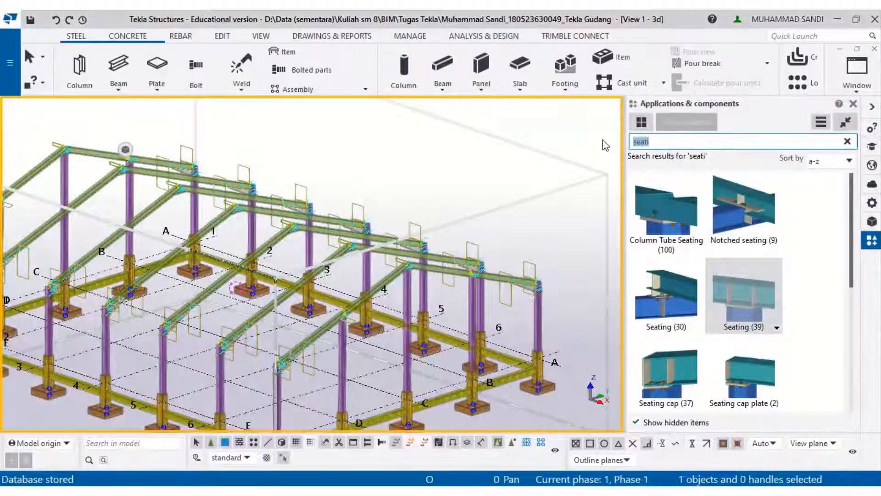
# - Search the component catalog for purlins and start Generation of purlins (50), picking the apex mid point as position
pyautogui.write('purli')
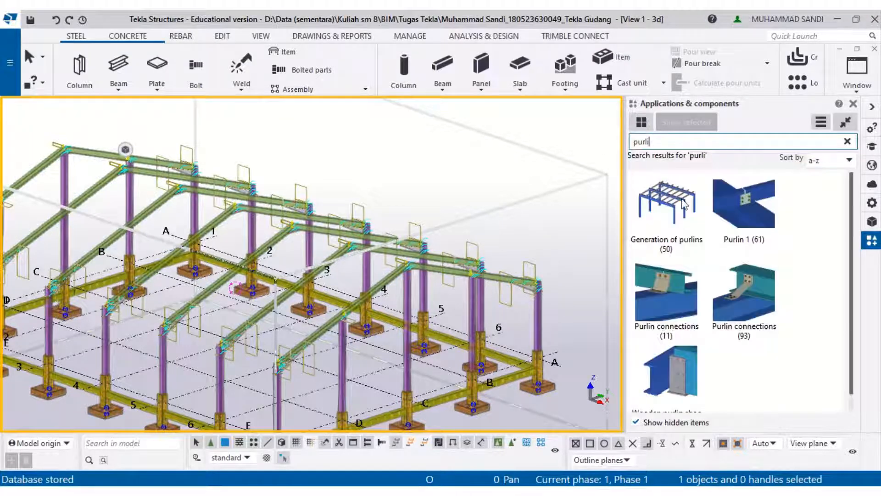
pyautogui.click(667, 207)
pyautogui.scroll(10, 300, 329)
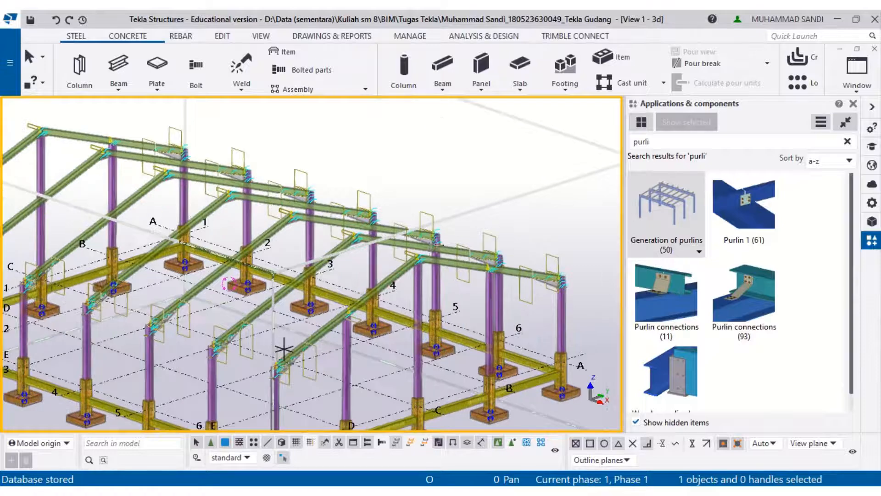
pyautogui.scroll(8, 403, 293)
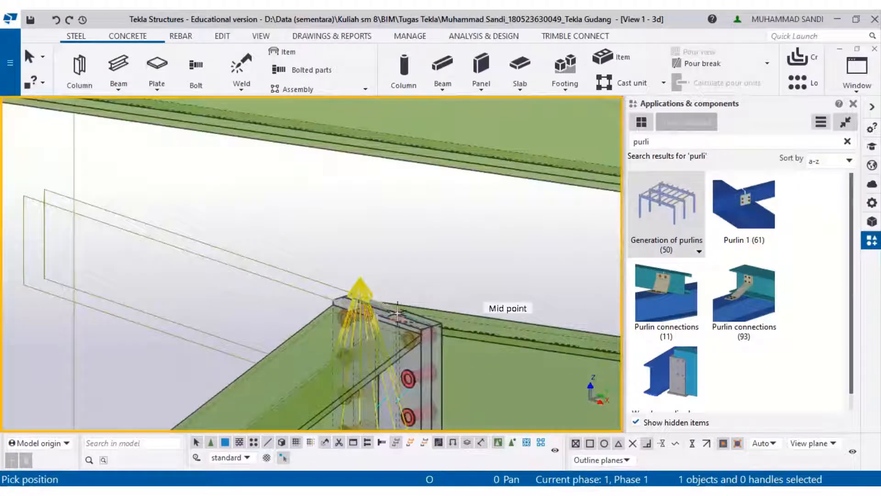
pyautogui.click(401, 299)
# - Pick the rafters along one roof slope across the frames to generate the purlins
pyautogui.scroll(-10, 413, 303)
pyautogui.scroll(-3, 435, 307)
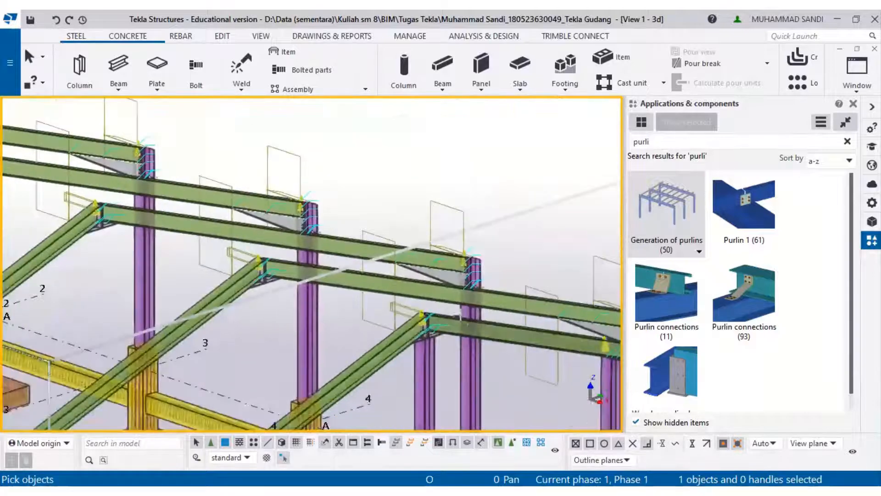
pyautogui.keyDown('ctrl'); pyautogui.moveTo(462, 318); pyautogui.dragTo(297, 329, button='middle'); pyautogui.keyUp('ctrl')
pyautogui.scroll(-6, 311, 300)
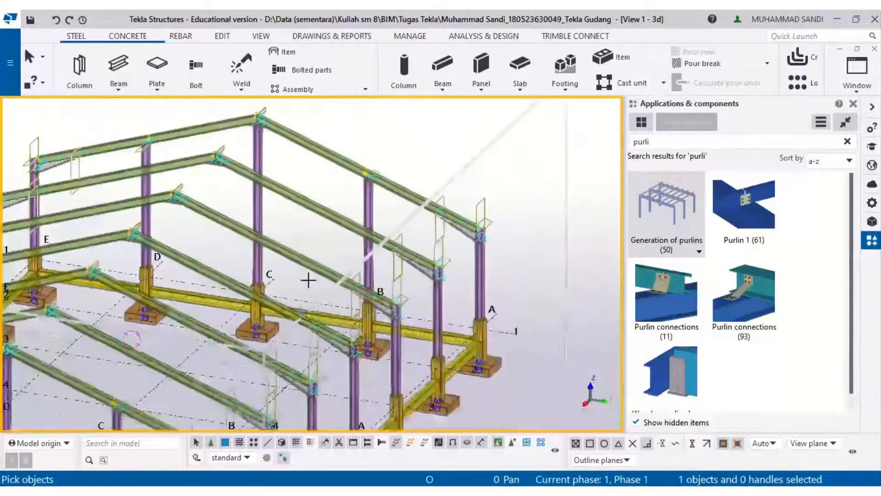
pyautogui.scroll(4, 310, 269)
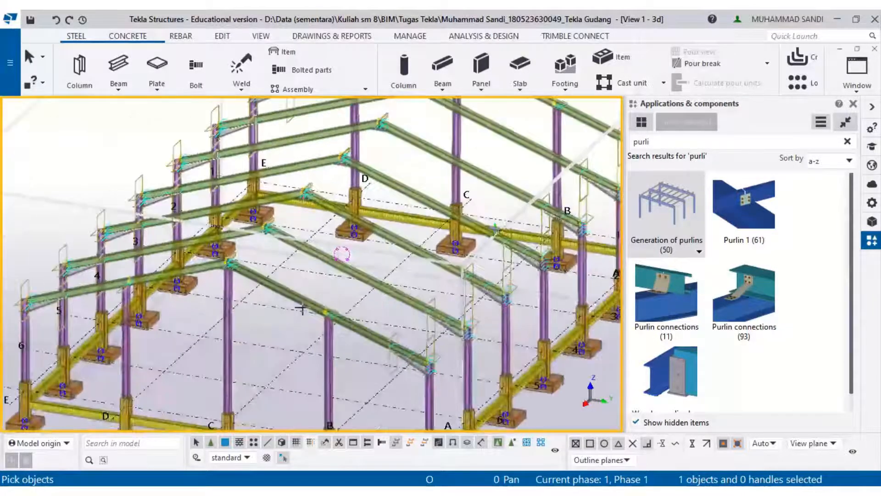
pyautogui.click(315, 294)
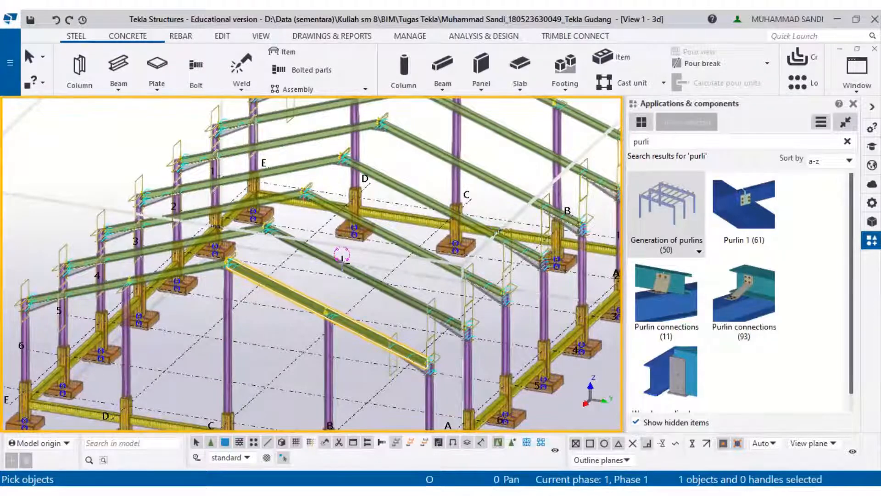
pyautogui.keyDown('ctrl'); pyautogui.click(354, 271); pyautogui.keyUp('ctrl')
pyautogui.click(393, 237)
pyautogui.click(421, 190)
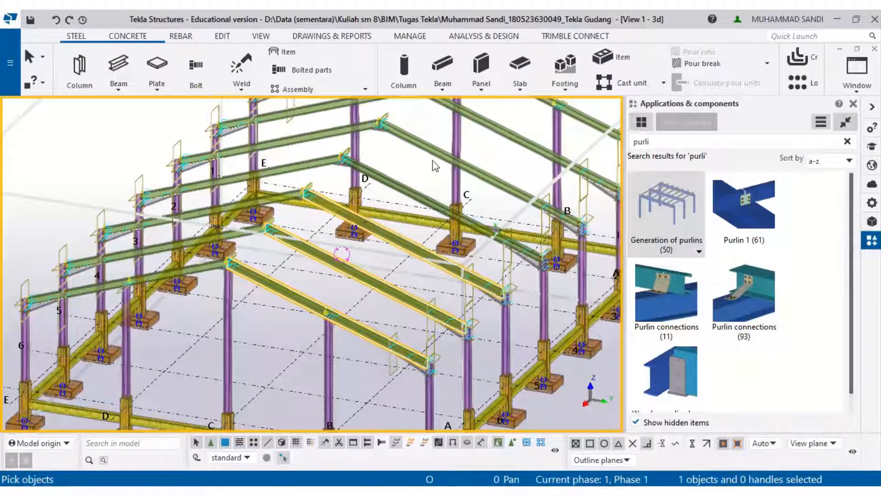
pyautogui.click(450, 155)
pyautogui.click(510, 136)
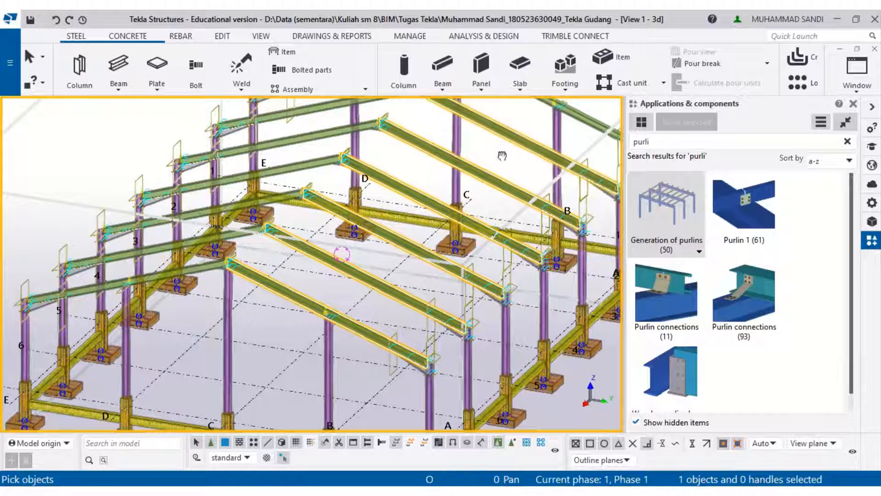
pyautogui.moveTo(519, 130); pyautogui.dragTo(513, 140, button='middle')
pyautogui.click(512, 124)
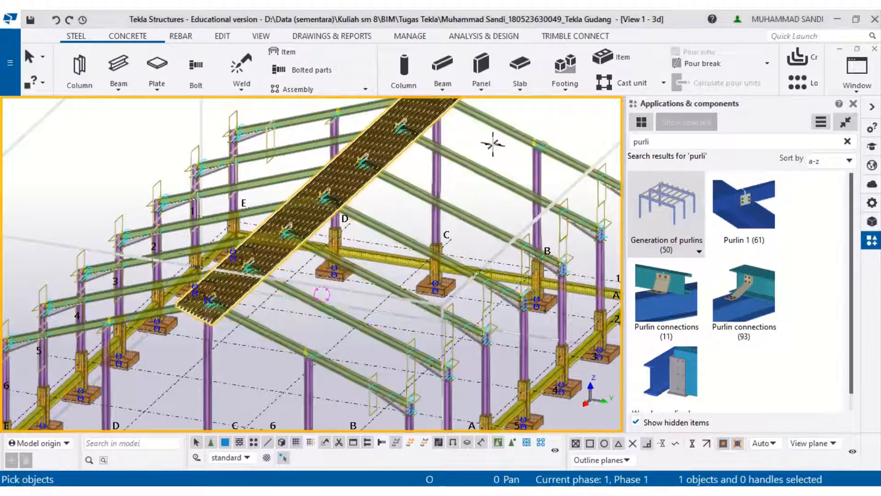
# - Delete the purlins generated on the roof slope
pyautogui.scroll(5, 497, 140)
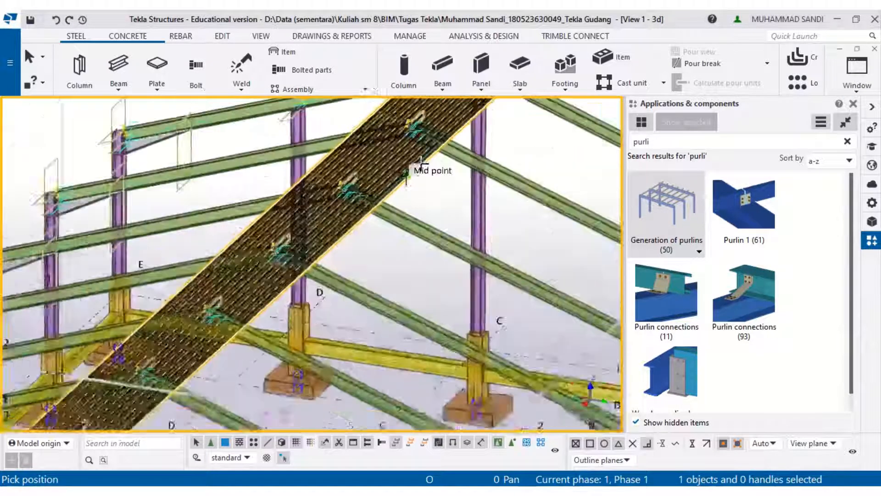
pyautogui.click(457, 196)
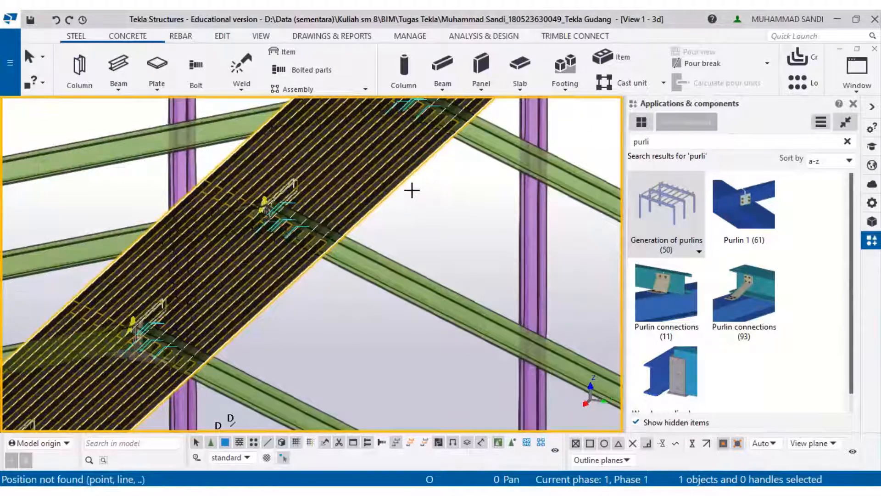
pyautogui.scroll(-1, 405, 184)
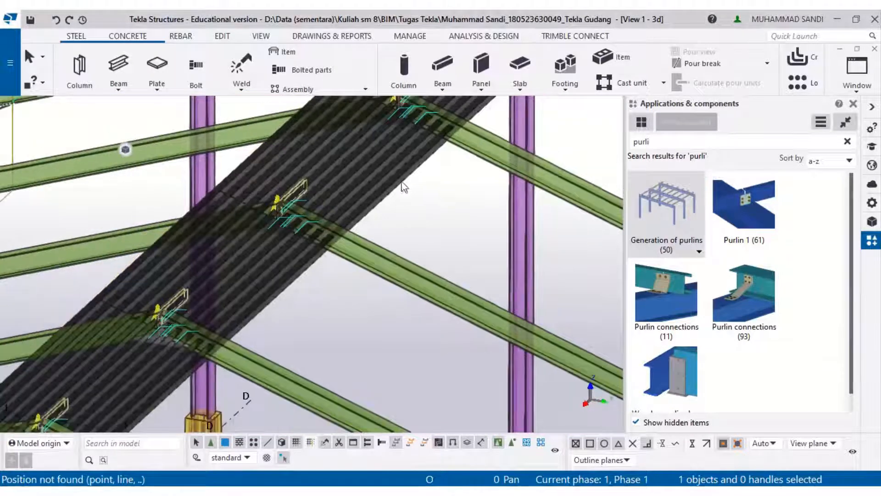
pyautogui.press('Delete')
pyautogui.scroll(-4, 402, 191)
pyautogui.moveTo(407, 194); pyautogui.dragTo(211, 282, button='middle')
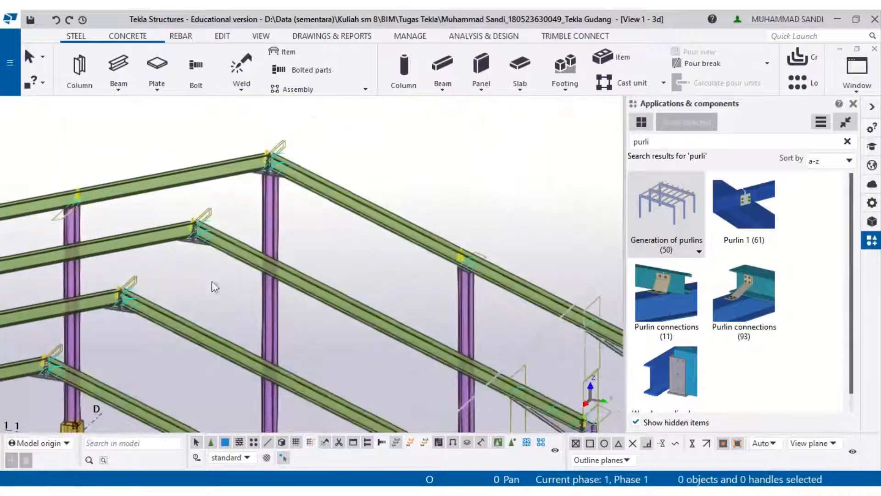
# - Regenerate the purlins by picking the apex connection's mid point and then the rafters along one roof slope across all frames
pyautogui.moveTo(472, 250); pyautogui.dragTo(403, 240, button='middle')
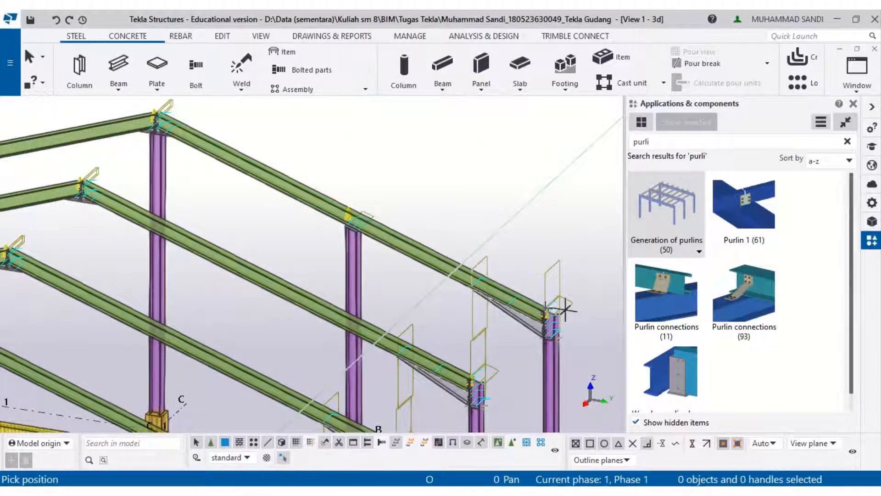
pyautogui.scroll(3, 555, 316)
pyautogui.scroll(6, 555, 316)
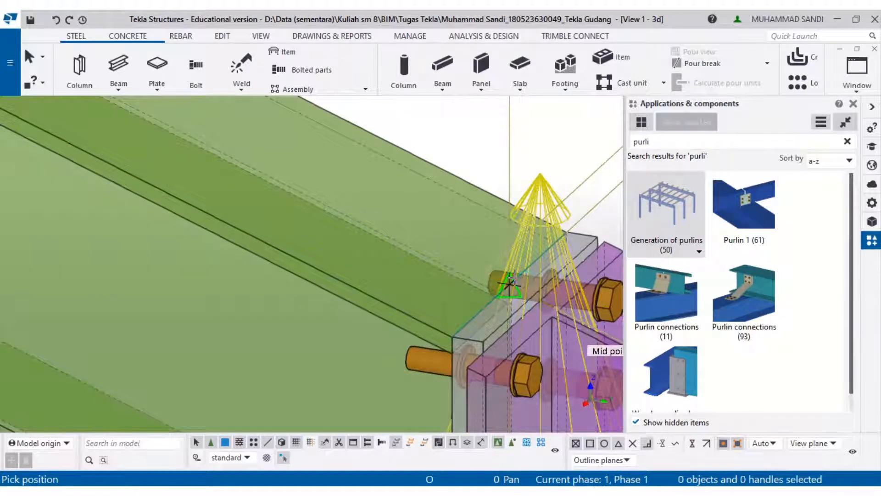
pyautogui.click(509, 283)
pyautogui.scroll(-8, 509, 284)
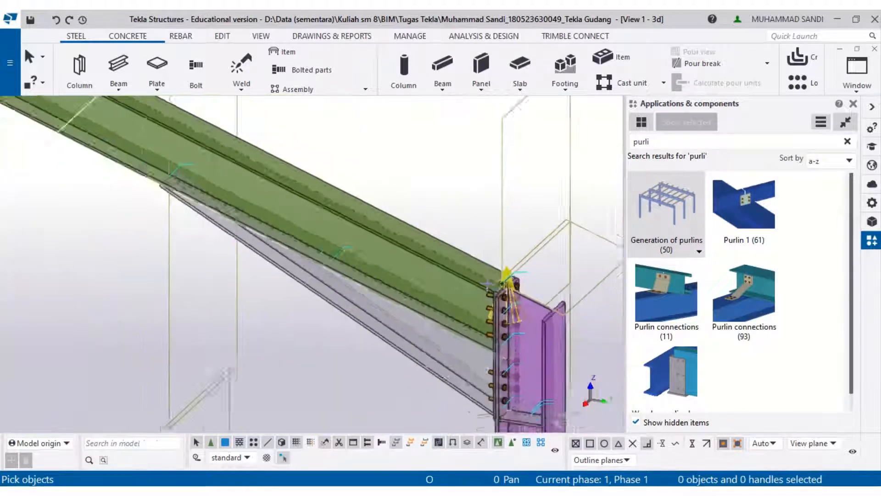
pyautogui.scroll(-3, 459, 241)
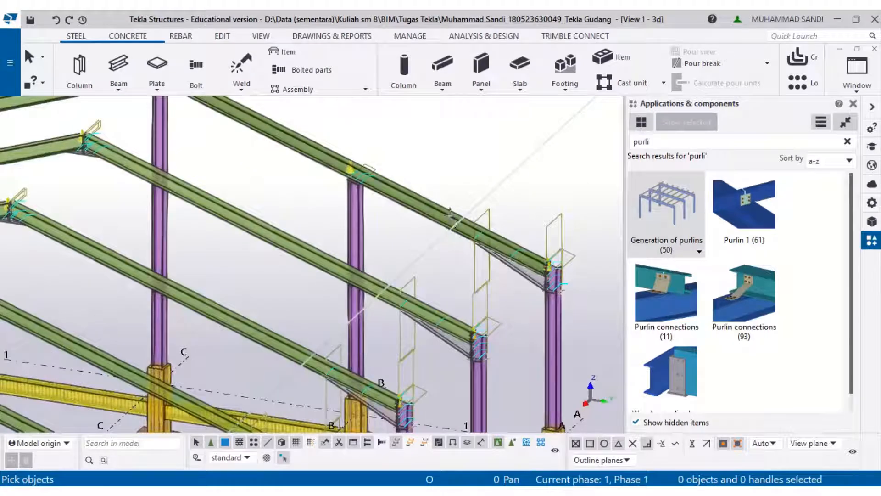
pyautogui.click(452, 217)
pyautogui.click(289, 253)
pyautogui.click(234, 320)
pyautogui.scroll(-3, 234, 337)
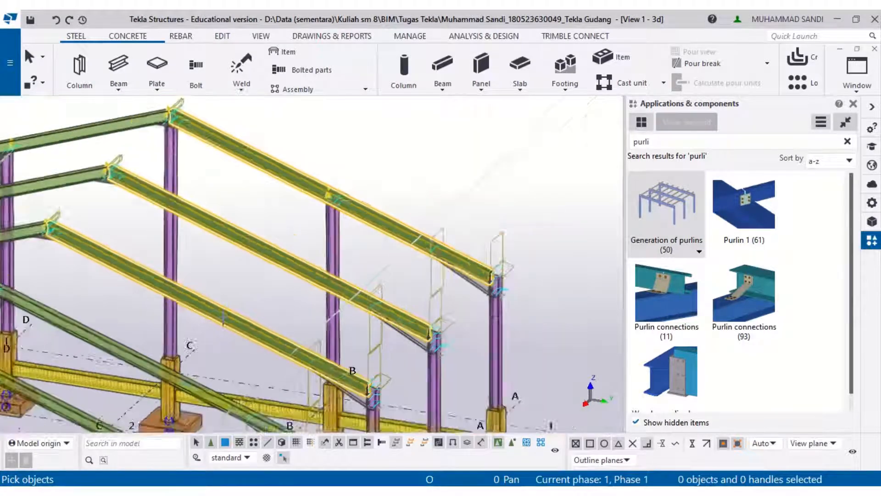
pyautogui.moveTo(112, 358); pyautogui.dragTo(430, 142, button='middle')
pyautogui.click(430, 142)
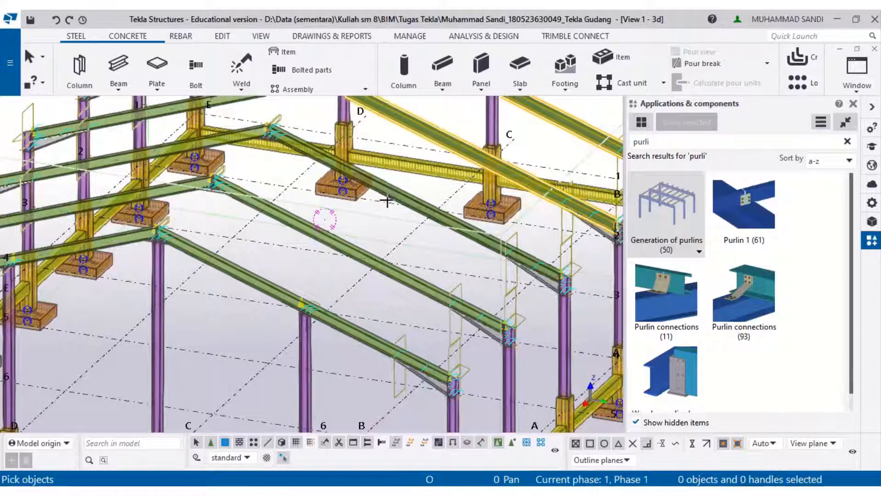
pyautogui.click(390, 193)
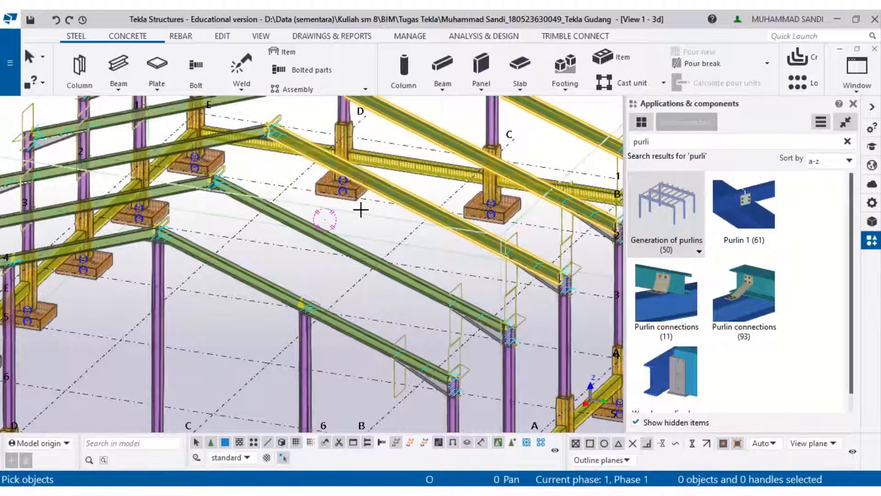
pyautogui.click(323, 238)
pyautogui.click(299, 288)
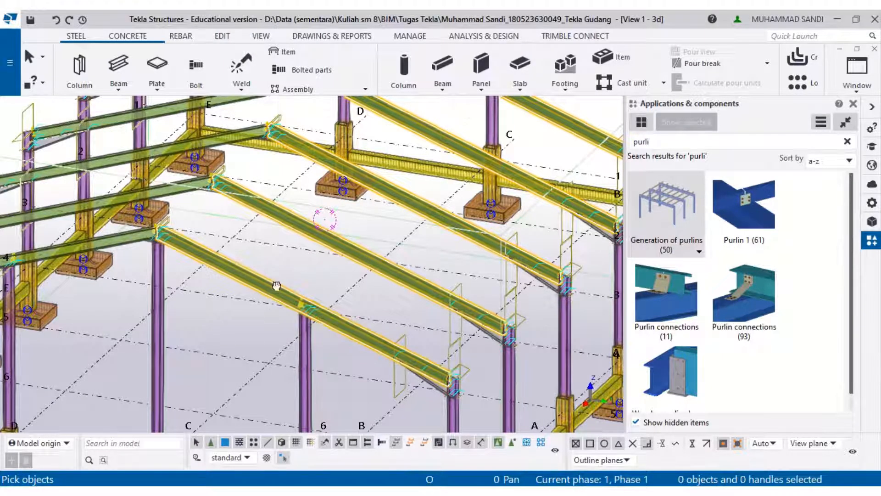
pyautogui.scroll(-4, 276, 285)
pyautogui.middleClick(270, 272)
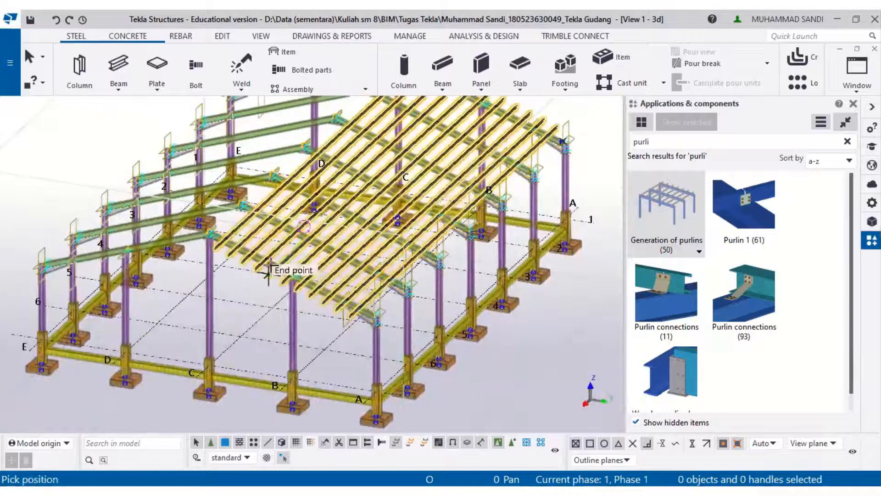
# - Select one of the generated purlins and open the Generation of purlins (50) component properties
pyautogui.scroll(5, 262, 268)
pyautogui.click(192, 247)
pyautogui.scroll(5, 277, 403)
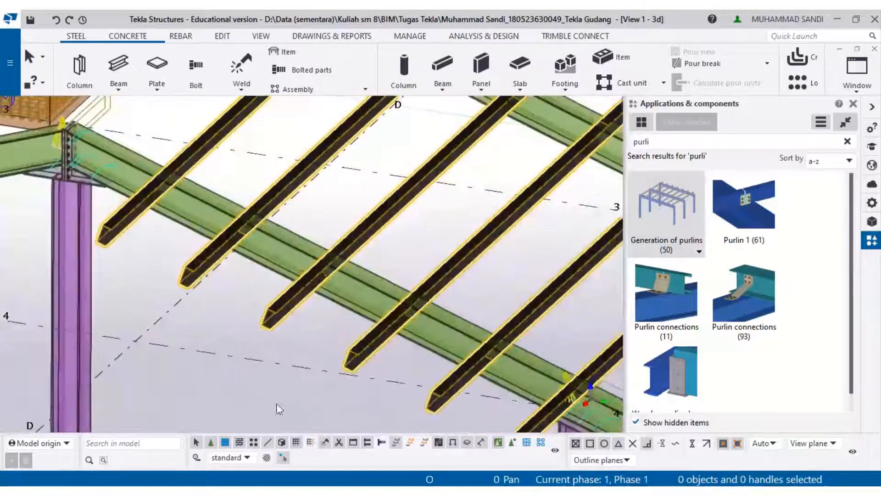
pyautogui.scroll(4, 429, 342)
pyautogui.scroll(-6, 475, 341)
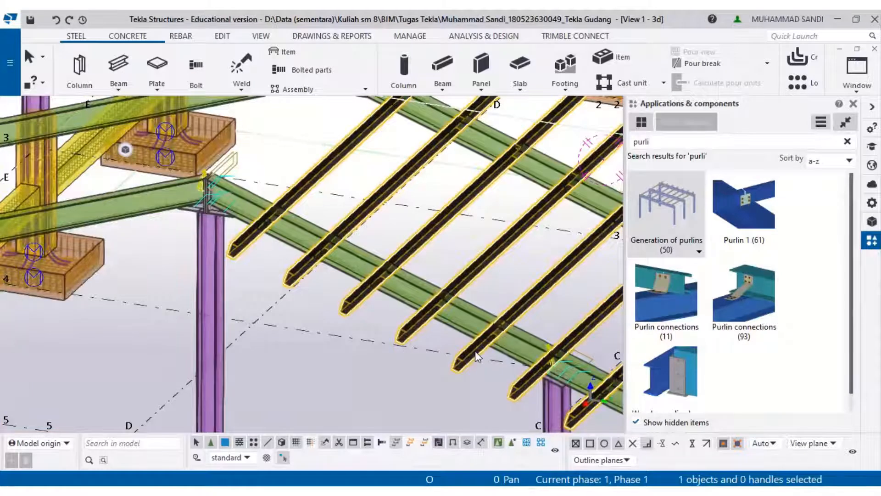
pyautogui.rightClick(475, 353)
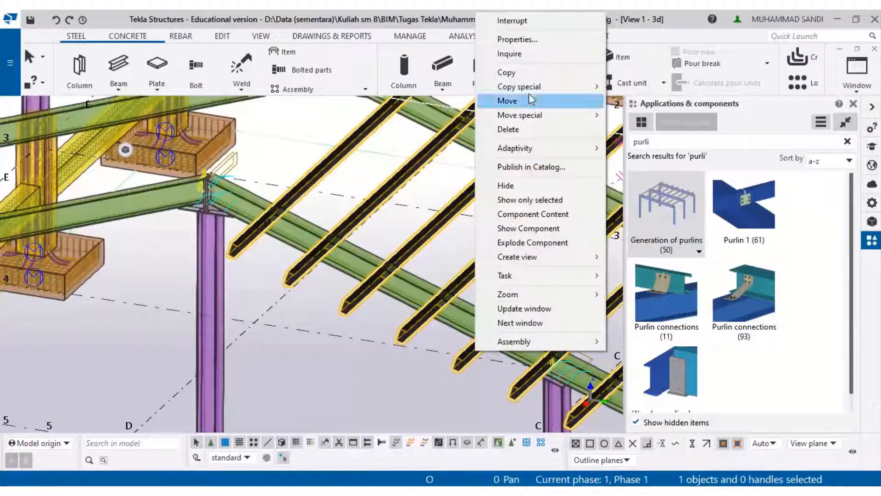
pyautogui.click(533, 42)
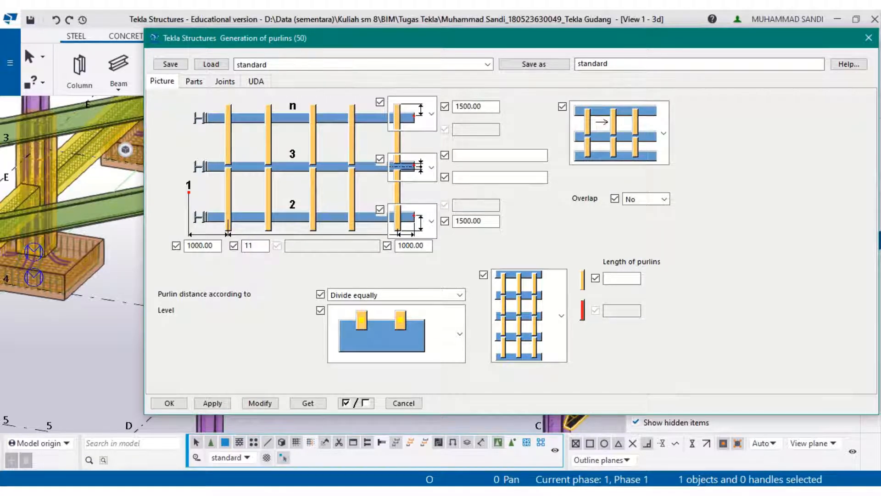
# - Review the purlin spacing and gording profile on the roof elevation in the PDF drawing
pyautogui.moveTo(275, 493)
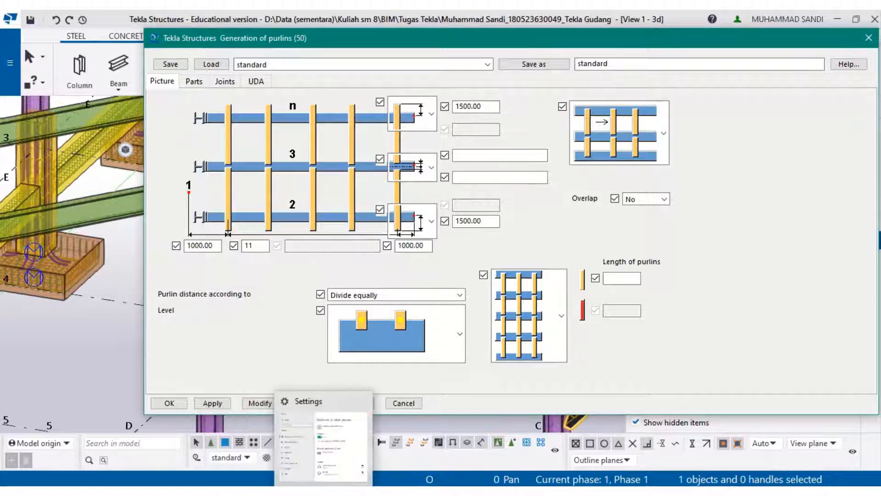
pyautogui.click(299, 455)
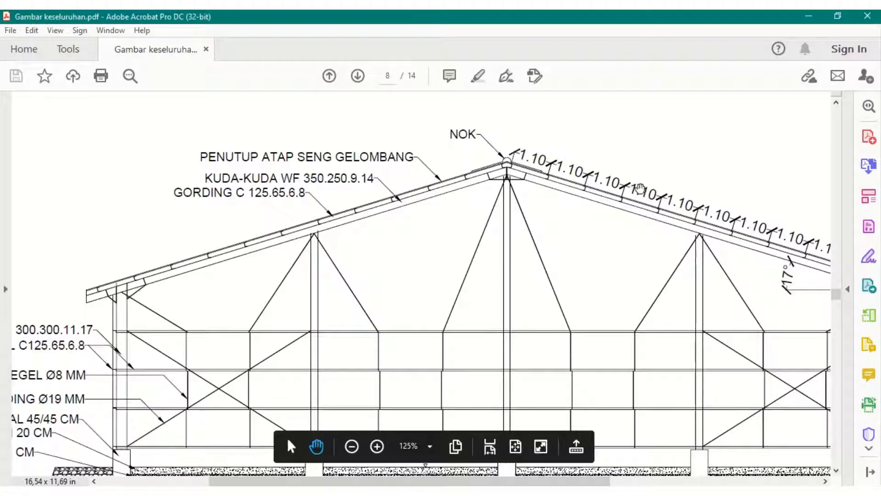
pyautogui.moveTo(591, 202); pyautogui.dragTo(478, 190)
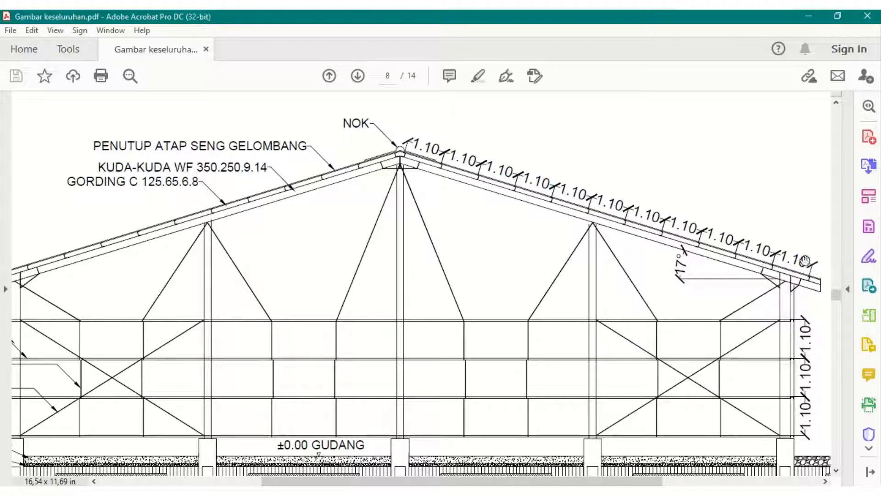
pyautogui.click(808, 17)
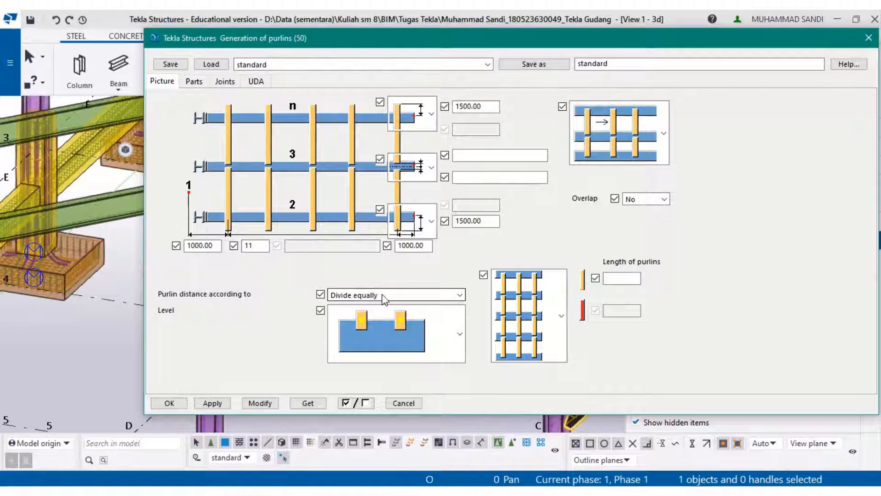
# - Set the purlin level option so the purlins sit on top of the rafters
pyautogui.click(388, 323)
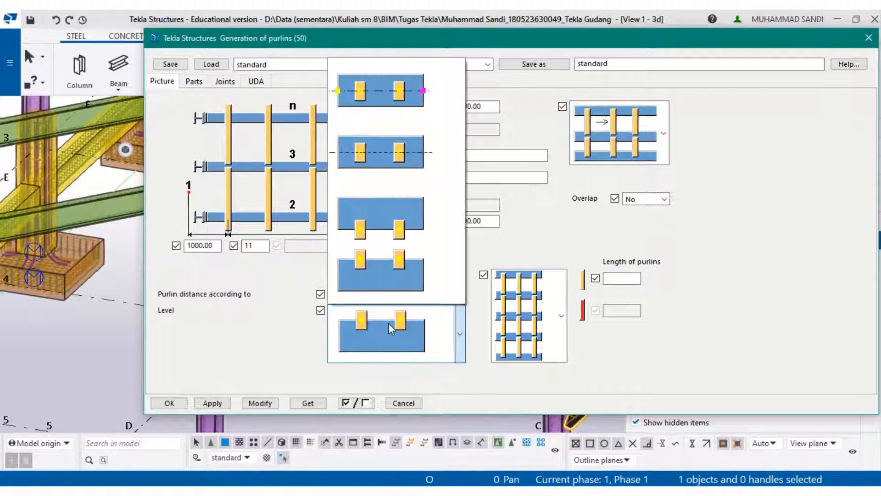
pyautogui.click(394, 271)
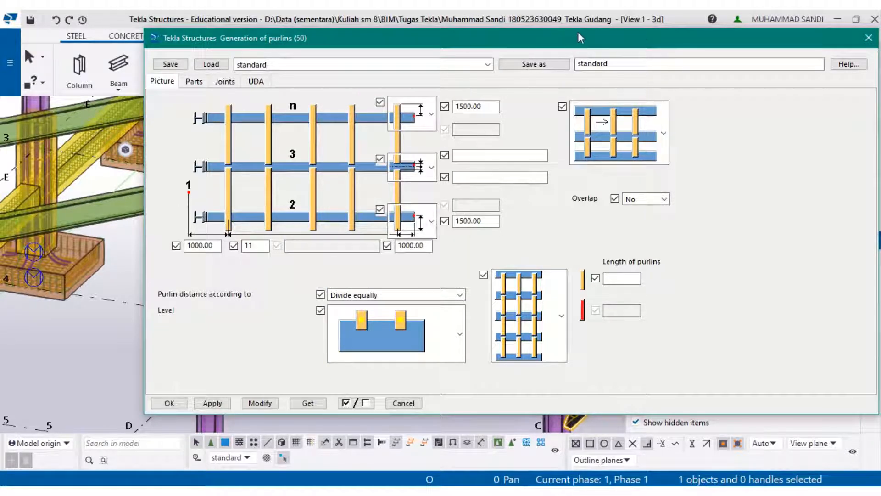
# - Check the current purlin profile in the profile catalog and compare it with the gording profile on the drawing
pyautogui.click(193, 82)
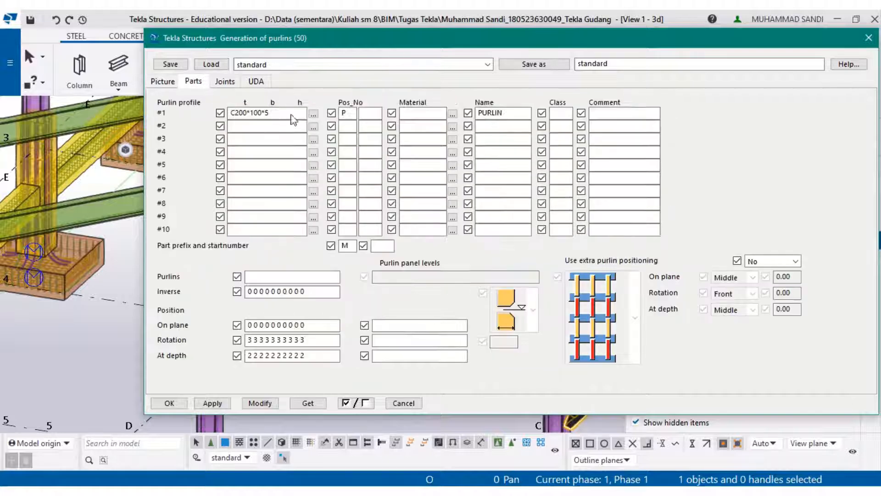
pyautogui.click(314, 114)
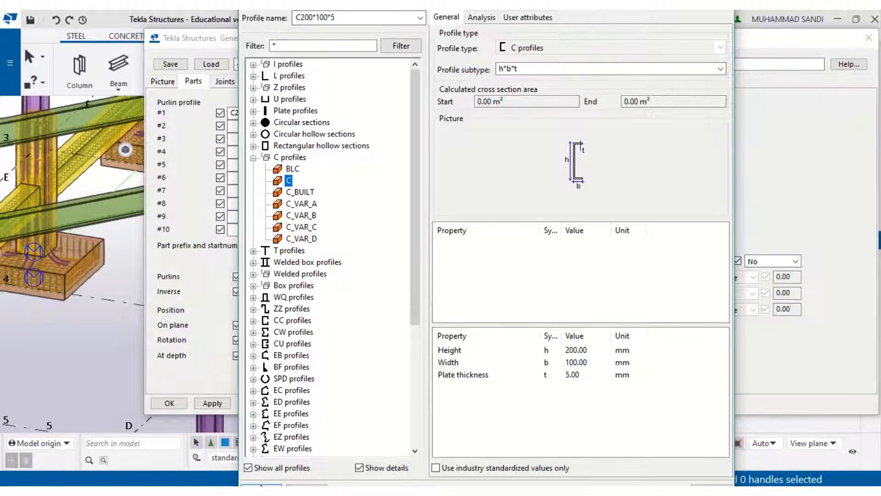
pyautogui.press('Return')
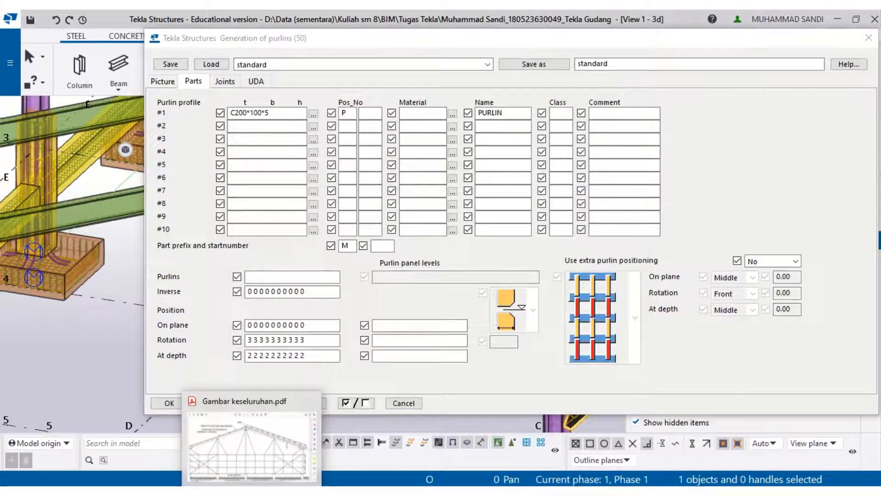
pyautogui.click(257, 435)
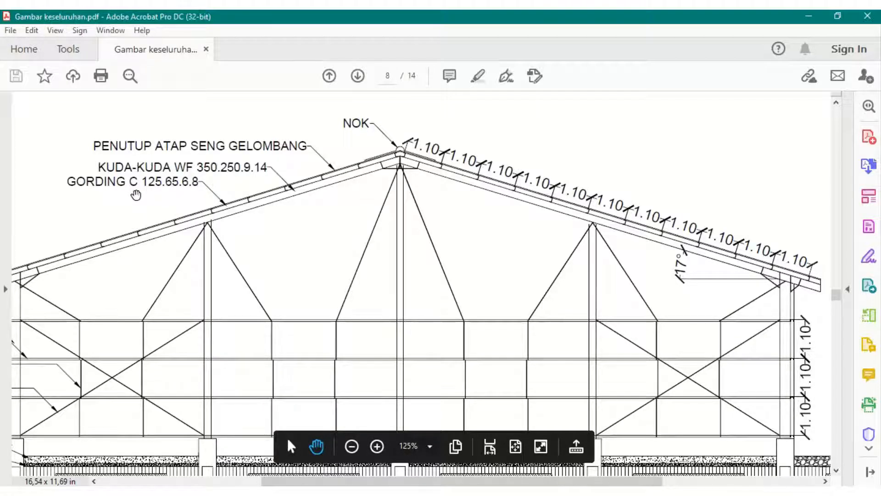
pyautogui.click(810, 16)
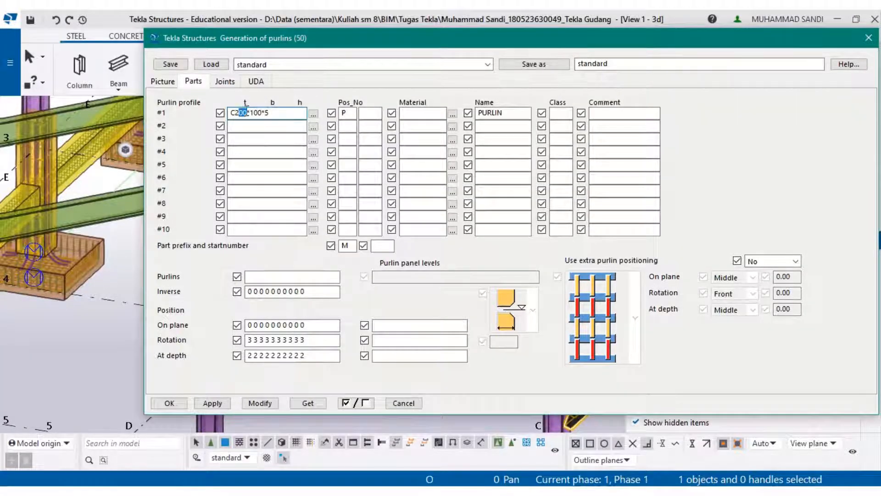
# - Change the first purlin profile to C125*65*5, checking the gording size on the drawing
pyautogui.press('BackSpace')
pyautogui.press('BackSpace')
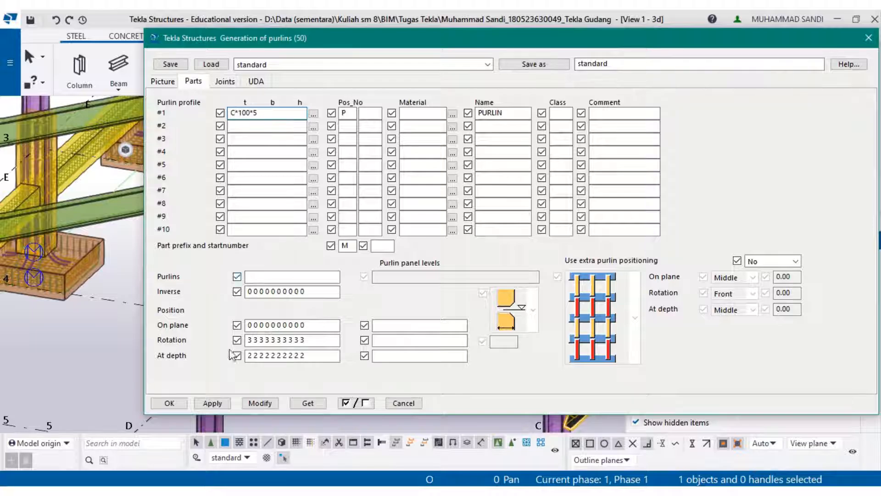
pyautogui.hotkey('alt', 'Tab')
pyautogui.hotkey('alt', 'Tab')
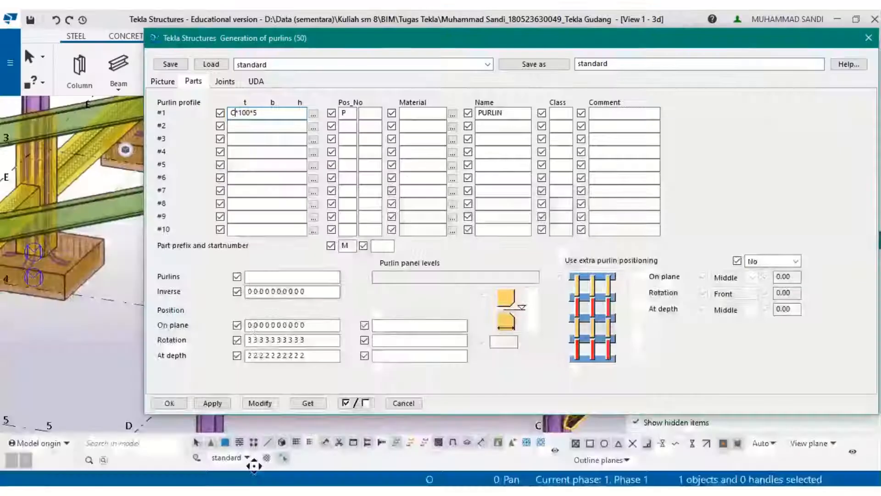
pyautogui.write('1')
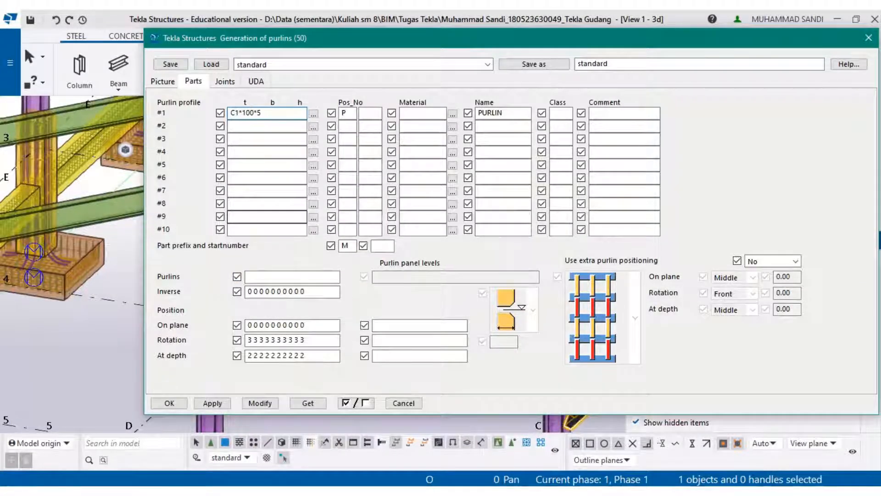
pyautogui.write('25')
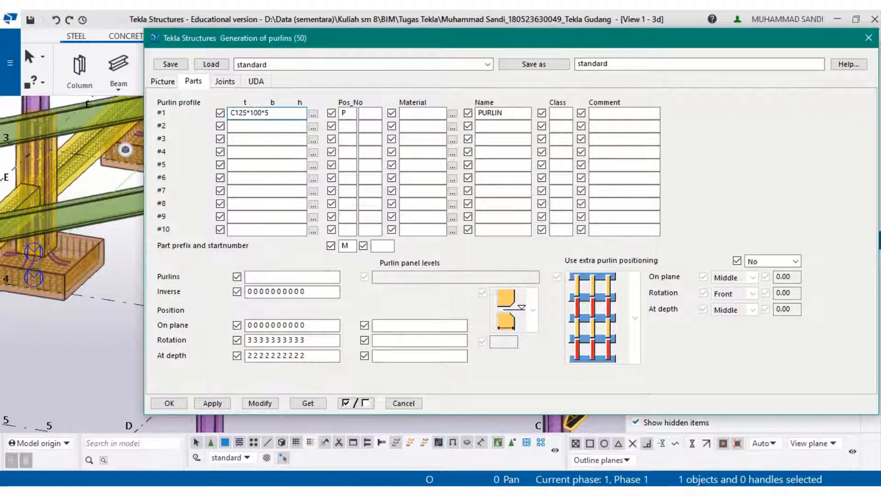
pyautogui.hotkey('alt', 'Tab')
pyautogui.hotkey('alt', 'Tab')
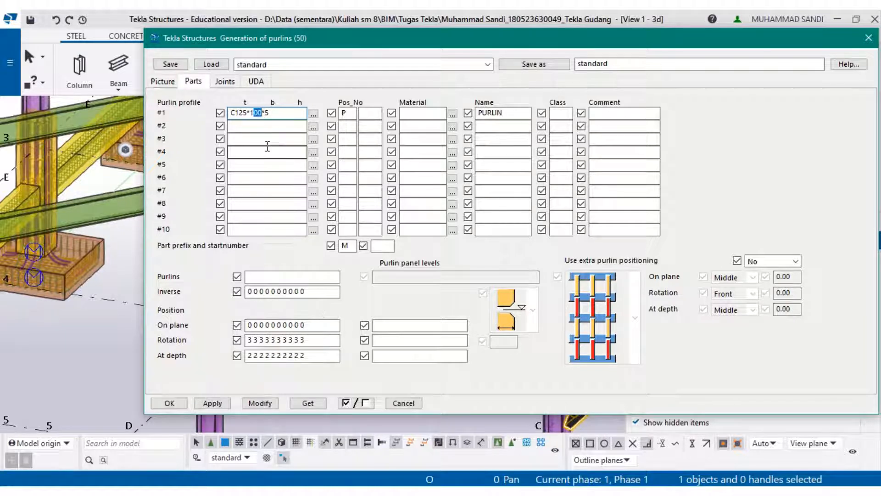
pyautogui.press('BackSpace')
pyautogui.press('BackSpace')
pyautogui.write('65')
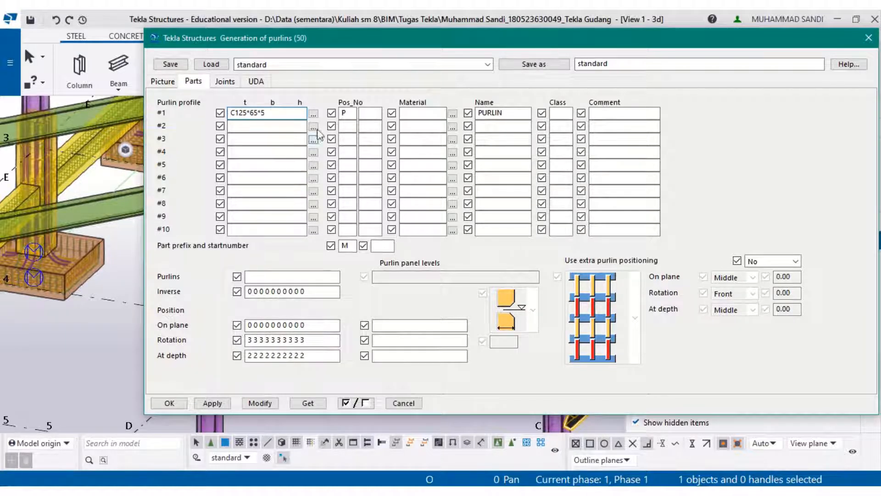
# - Pick the C_BUILT channel from the profile catalog with a height of 125 mm and a width of 65 mm
pyautogui.click(313, 114)
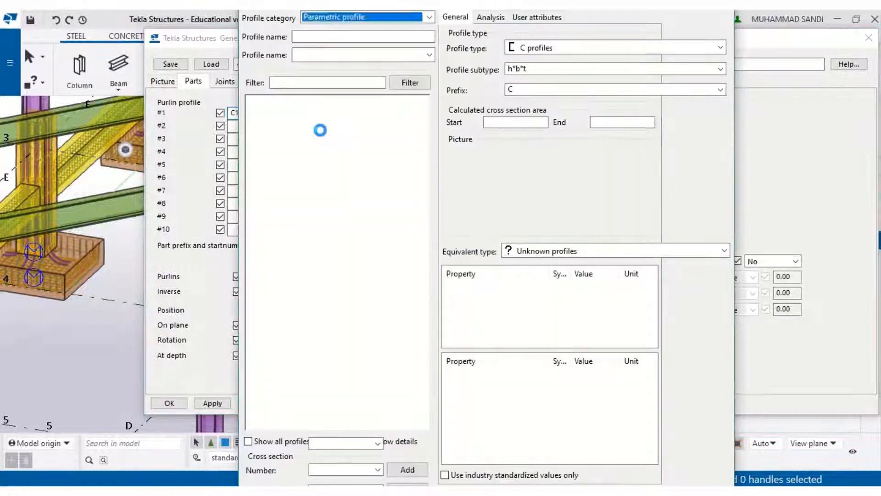
pyautogui.click(311, 191)
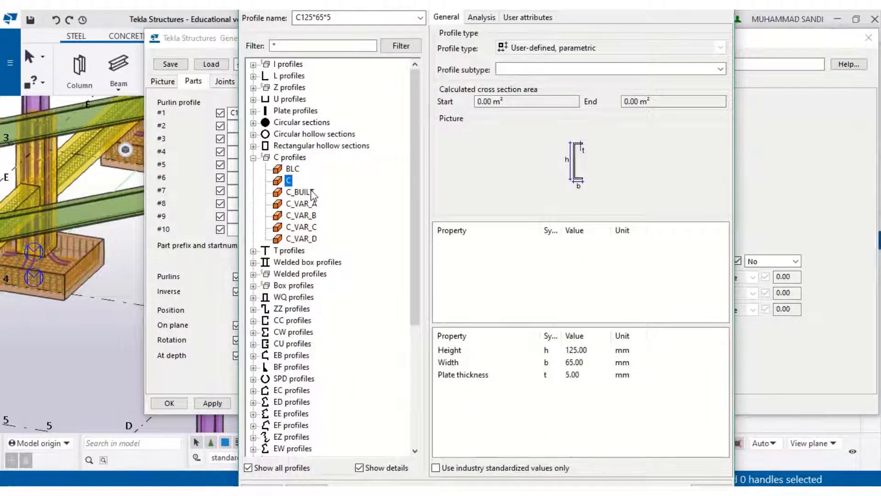
pyautogui.click(288, 181)
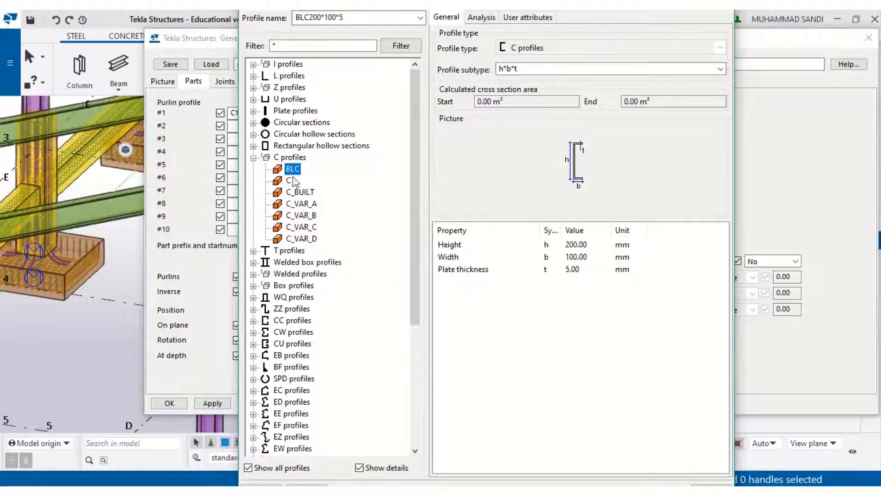
pyautogui.click(299, 192)
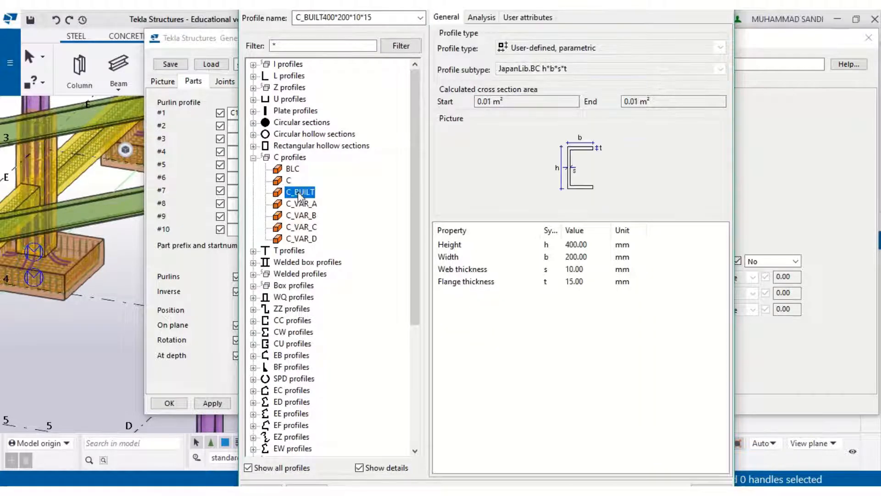
pyautogui.click(576, 245)
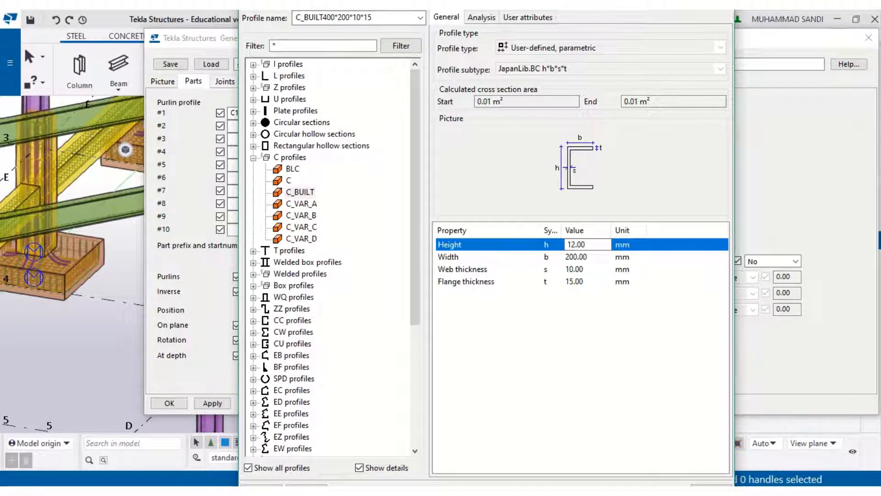
pyautogui.click(578, 257)
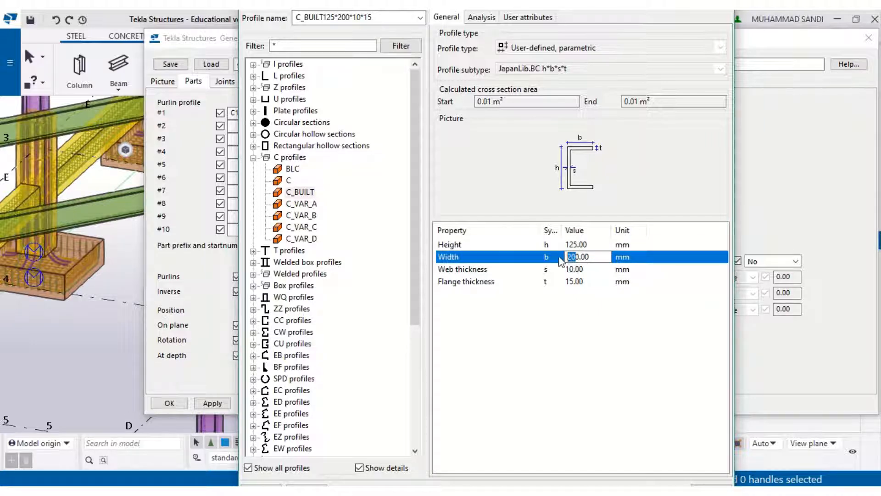
pyautogui.write('65')
pyautogui.click(278, 483)
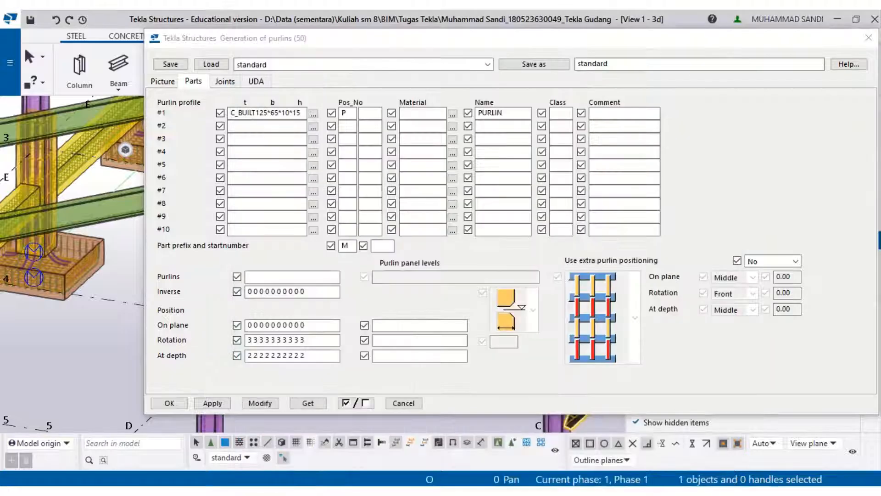
# - Set the purlin profile's web and flange thicknesses to 6 and 8, giving C_BUILT125*65*6*8
pyautogui.hotkey('alt', 'Tab')
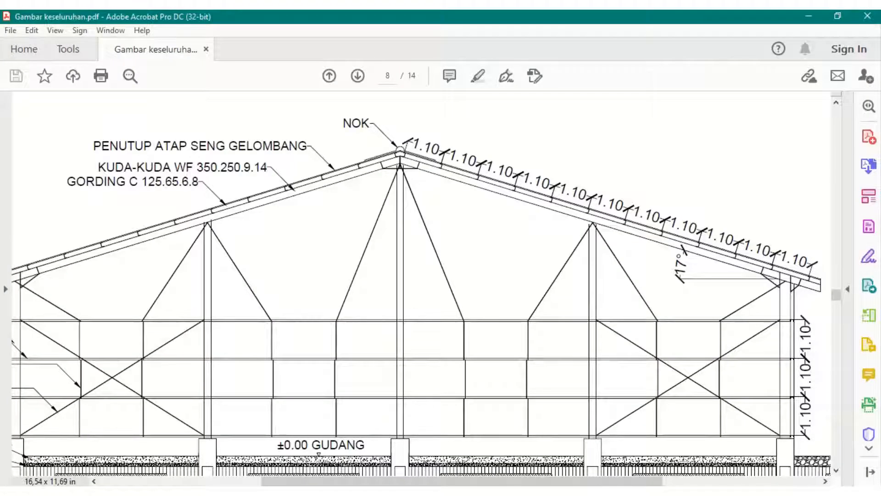
pyautogui.hotkey('alt', 'Tab')
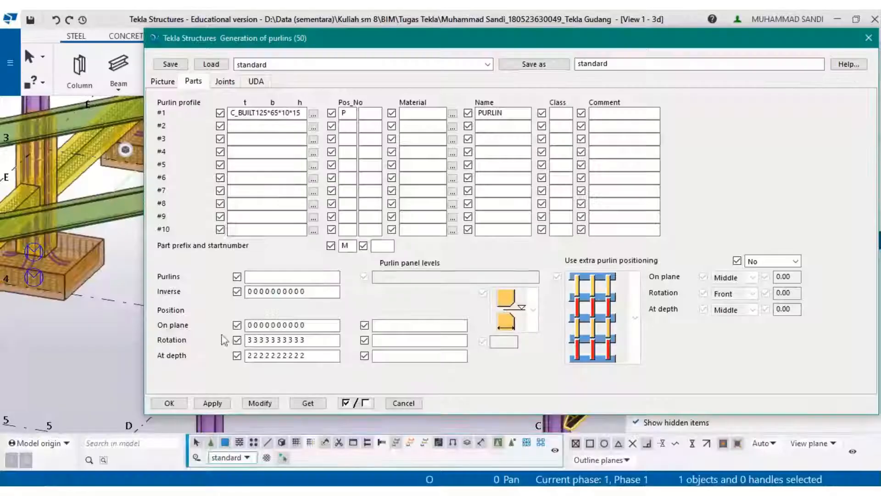
pyautogui.click(286, 115)
pyautogui.moveTo(290, 113); pyautogui.dragTo(283, 114)
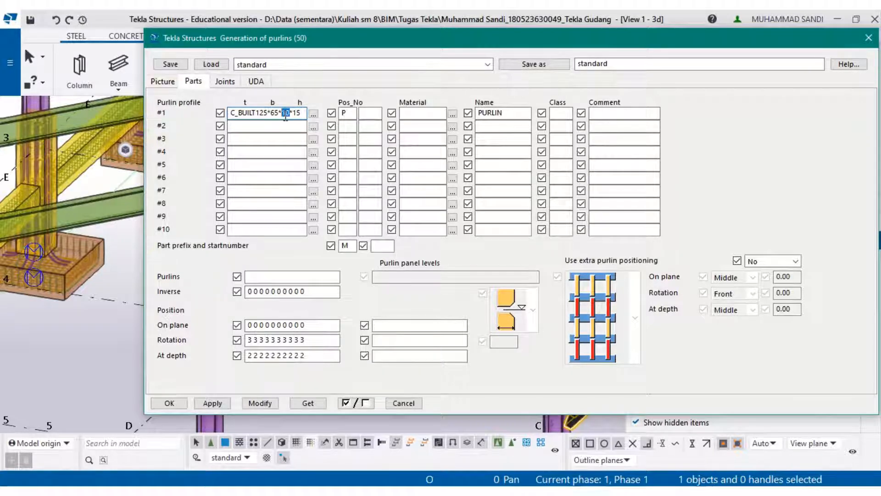
pyautogui.write('6*8')
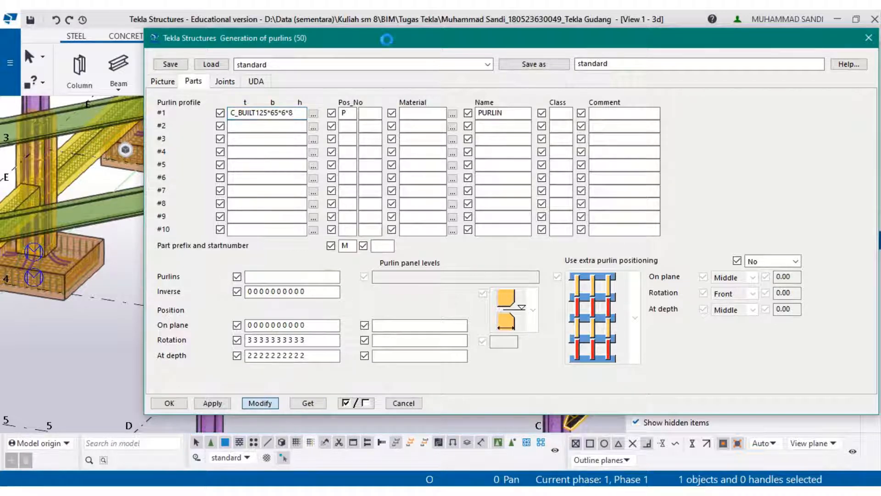
# - Inspect the updated purlin cross-section up close in the model
pyautogui.moveTo(387, 42); pyautogui.dragTo(660, 79)
pyautogui.scroll(3, 292, 244)
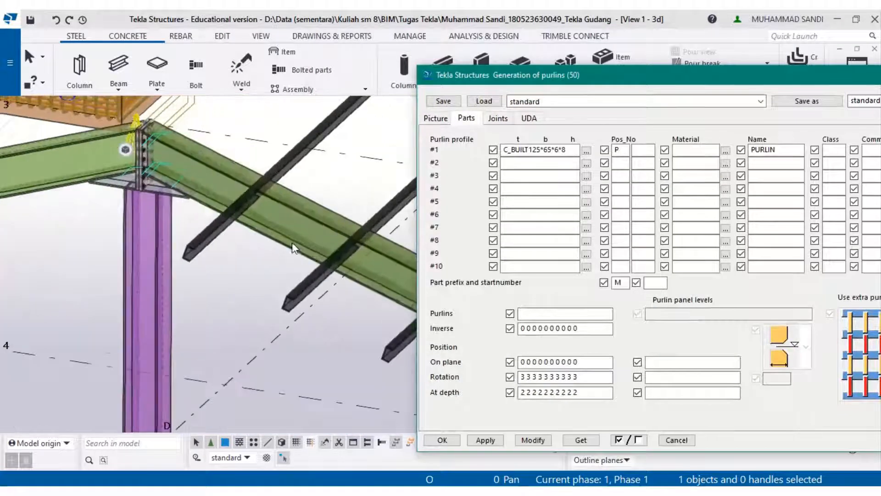
pyautogui.scroll(8, 294, 248)
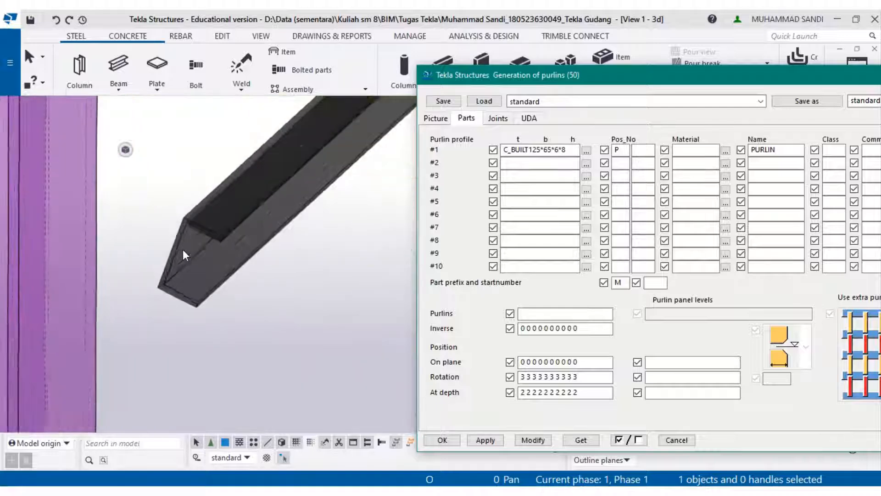
pyautogui.scroll(2, 183, 250)
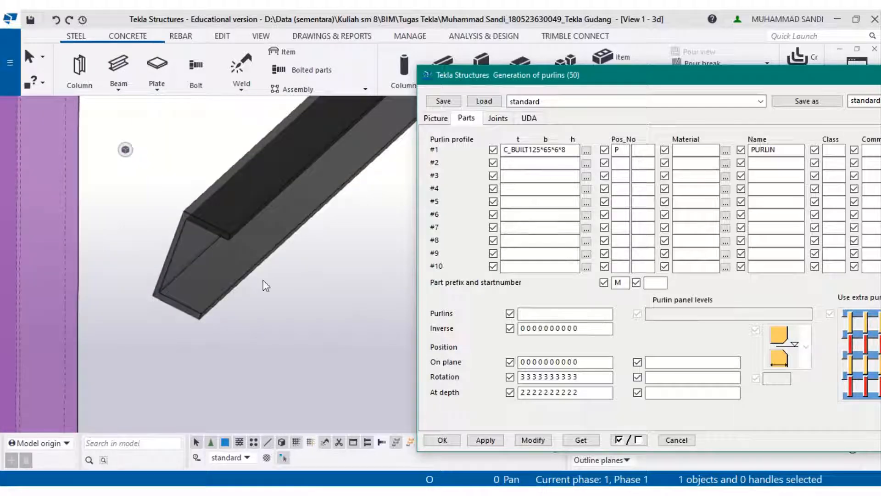
# - Set the purlin level so the purlins hang below the rafters and apply the modification
pyautogui.click(444, 118)
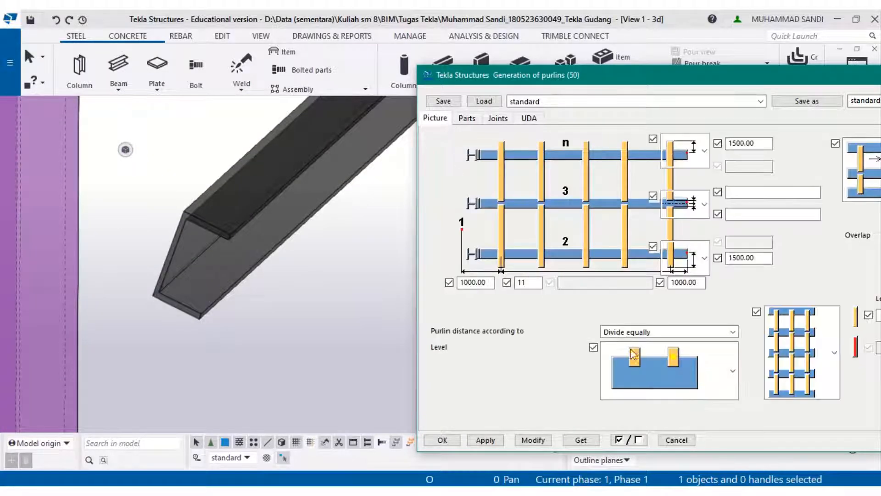
pyautogui.scroll(-3, 263, 241)
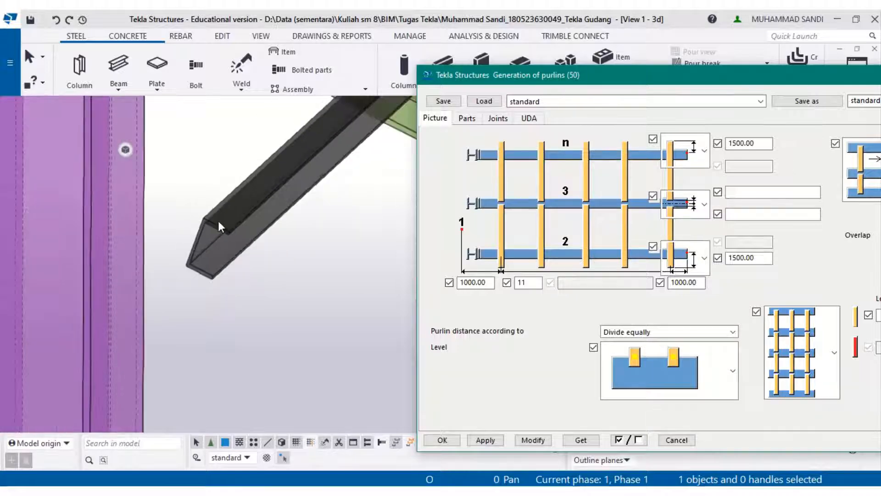
pyautogui.scroll(-2, 218, 221)
pyautogui.moveTo(218, 221); pyautogui.dragTo(177, 292, button='middle')
pyautogui.scroll(-1, 177, 292)
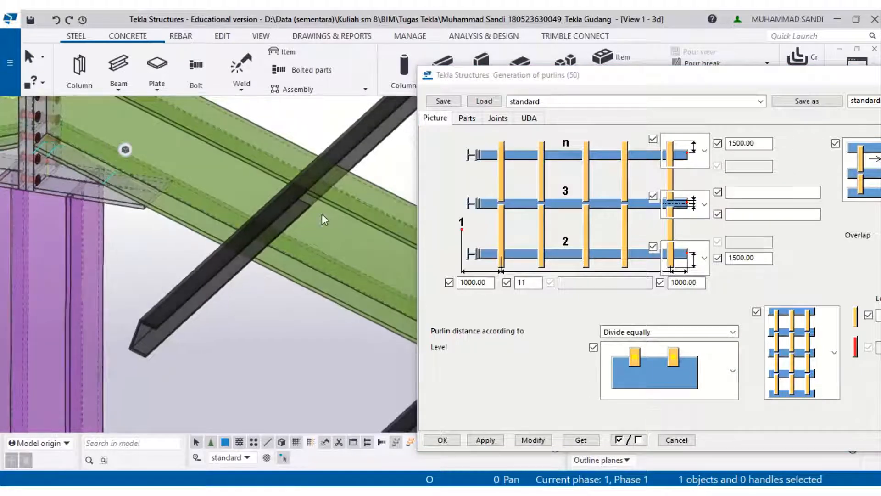
pyautogui.scroll(-2, 318, 214)
pyautogui.moveTo(318, 214); pyautogui.dragTo(143, 178, button='middle')
pyautogui.scroll(1, 316, 245)
pyautogui.moveTo(316, 245); pyautogui.dragTo(247, 202, button='middle')
pyautogui.click(674, 390)
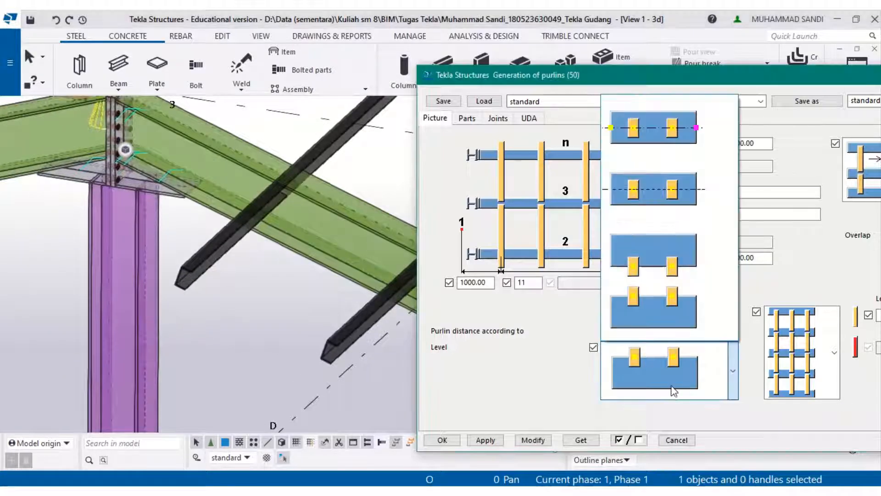
pyautogui.click(653, 254)
pyautogui.moveTo(290, 260); pyautogui.dragTo(271, 261, button='middle')
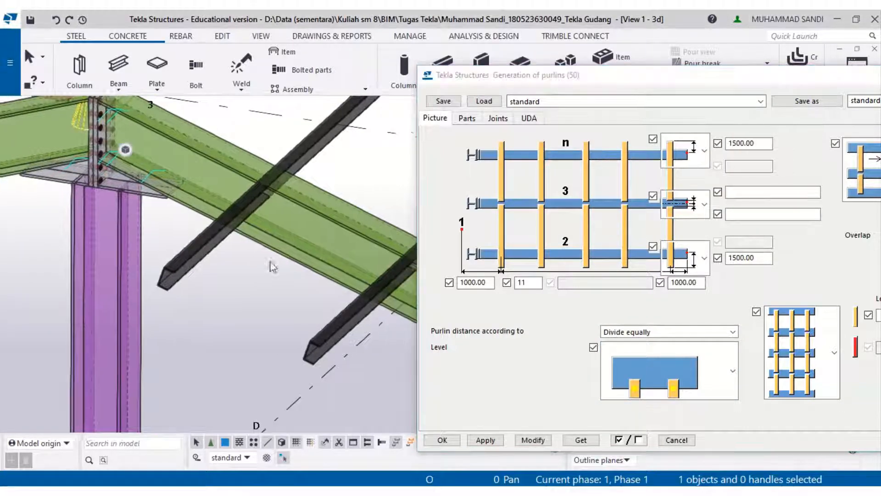
pyautogui.click(537, 444)
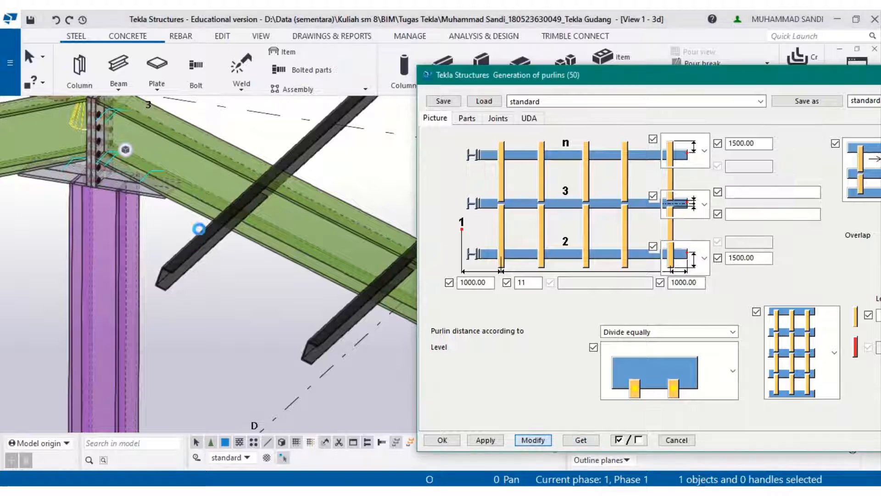
# - Set the purlin level back to purlins on top of the rafters, apply the modification and close the dialog
pyautogui.scroll(5, 250, 261)
pyautogui.moveTo(250, 263); pyautogui.dragTo(264, 281, button='middle')
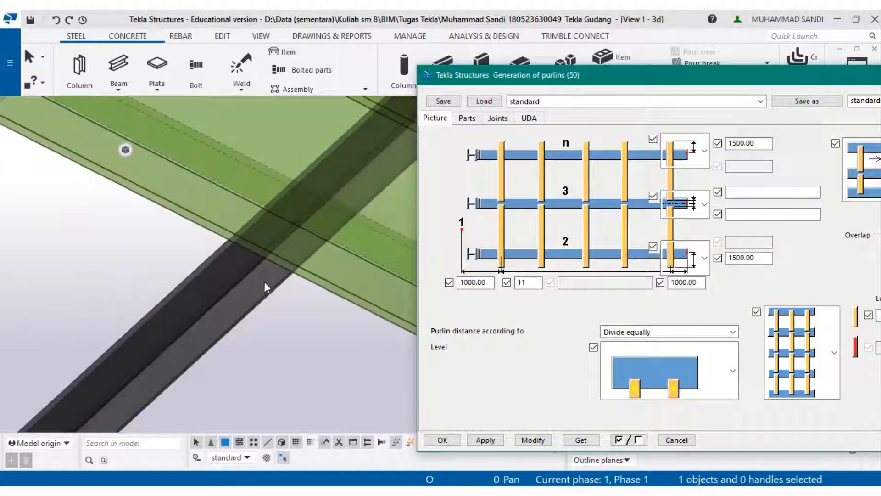
pyautogui.scroll(-3, 262, 297)
pyautogui.click(669, 382)
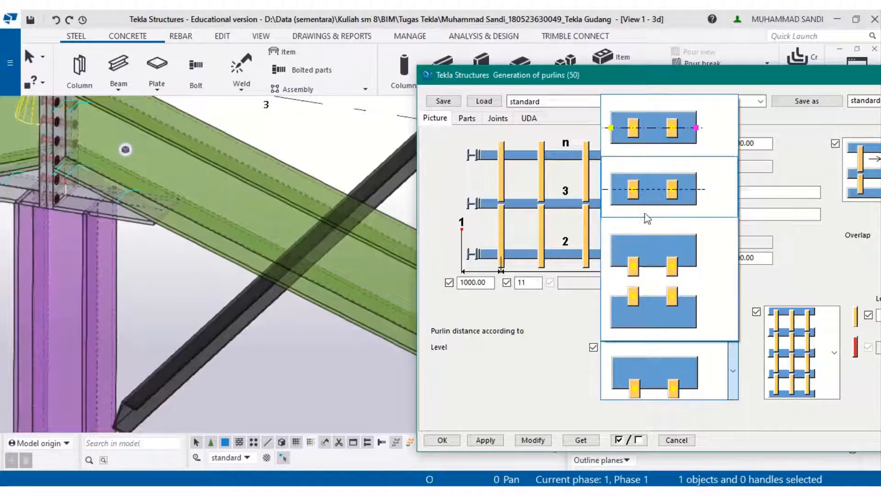
pyautogui.click(645, 318)
pyautogui.click(539, 441)
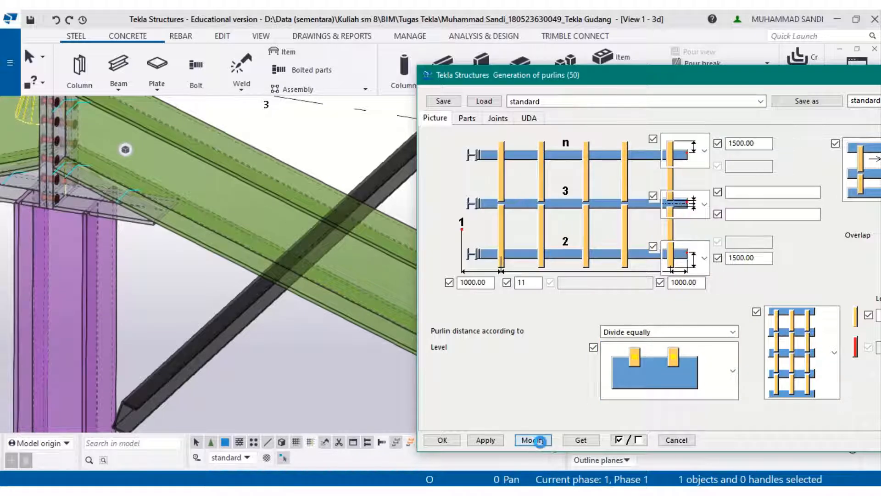
pyautogui.scroll(-3, 340, 303)
pyautogui.scroll(-2, 329, 283)
pyautogui.scroll(5, 144, 280)
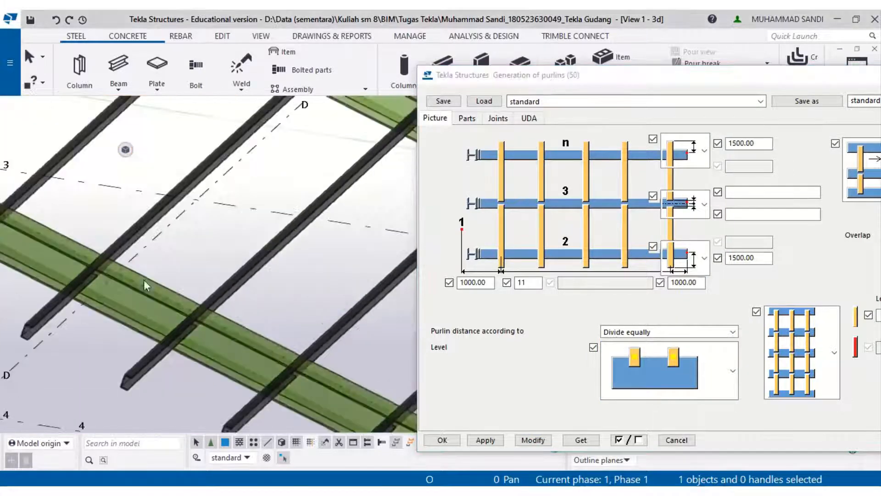
pyautogui.moveTo(144, 279); pyautogui.dragTo(183, 294, button='middle')
pyautogui.scroll(-2, 214, 304)
pyautogui.moveTo(262, 317); pyautogui.dragTo(156, 197, button='middle')
pyautogui.scroll(10, 387, 317)
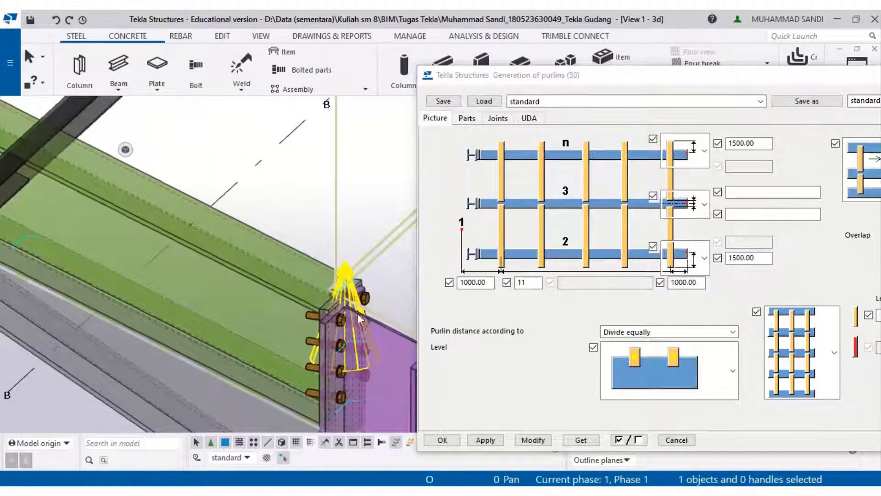
pyautogui.scroll(-1, 360, 319)
pyautogui.click(449, 441)
# - Reopen the Generation of purlins (50) properties from a purlin in the roof
pyautogui.scroll(-3, 387, 305)
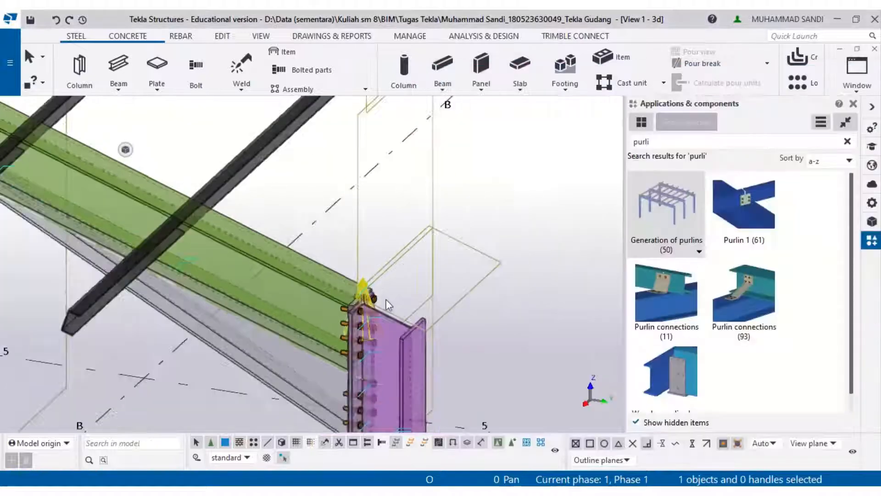
pyautogui.scroll(-8, 386, 300)
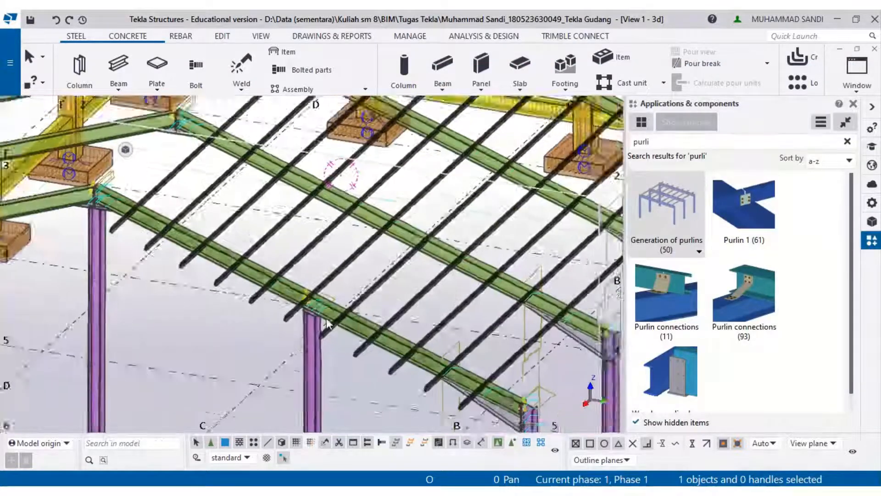
pyautogui.scroll(-2, 328, 323)
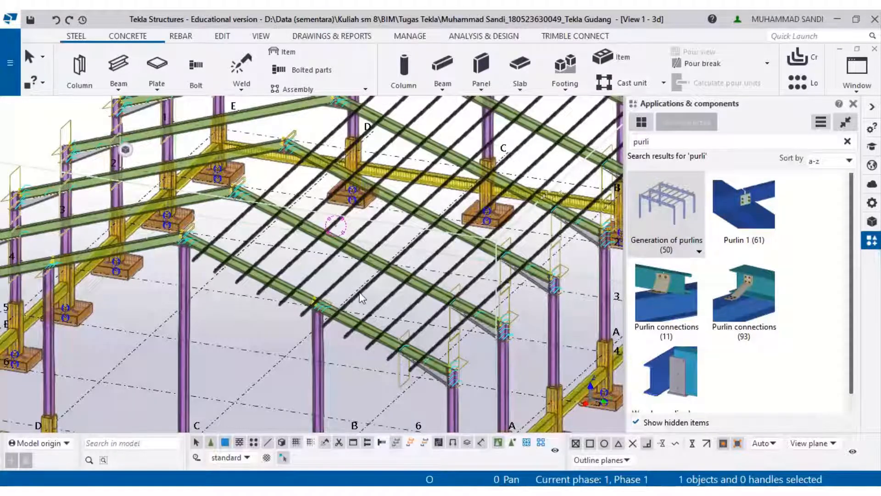
pyautogui.rightClick(359, 292)
pyautogui.click(407, 179)
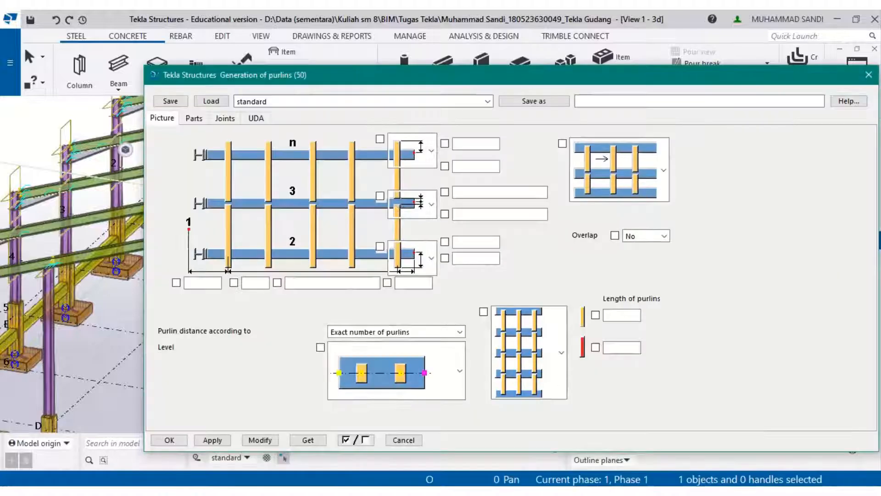
# - Check the roof section drawing in the PDF for the purlin spacing and profile
pyautogui.hotkey('alt', 'Tab')
pyautogui.hotkey('alt', 'Tab')
pyautogui.hotkey('alt', 'Tab')
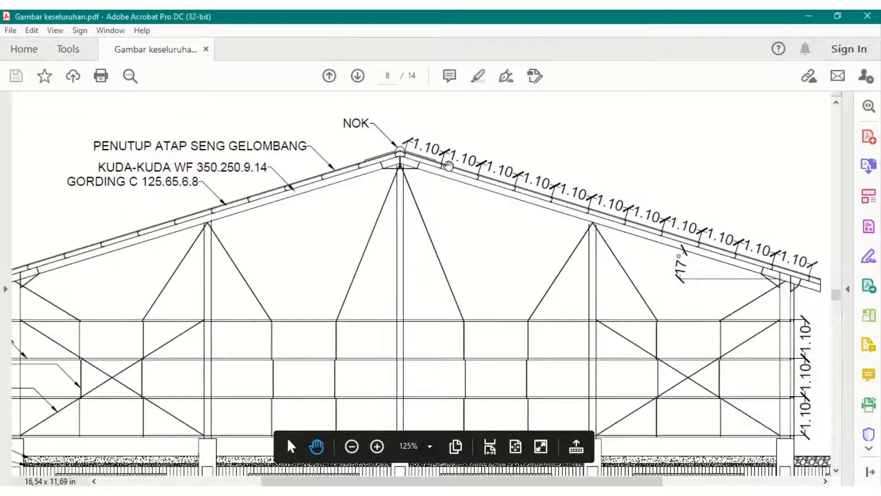
pyautogui.scroll(2, 427, 198)
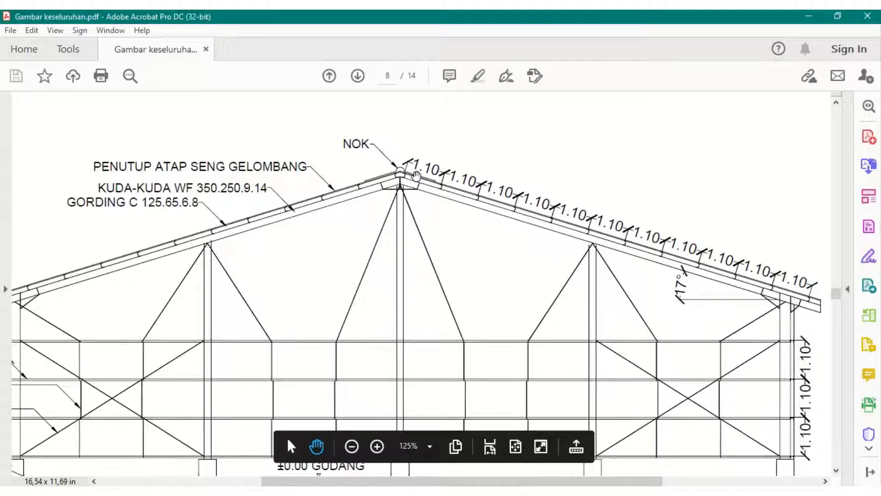
pyautogui.click(816, 15)
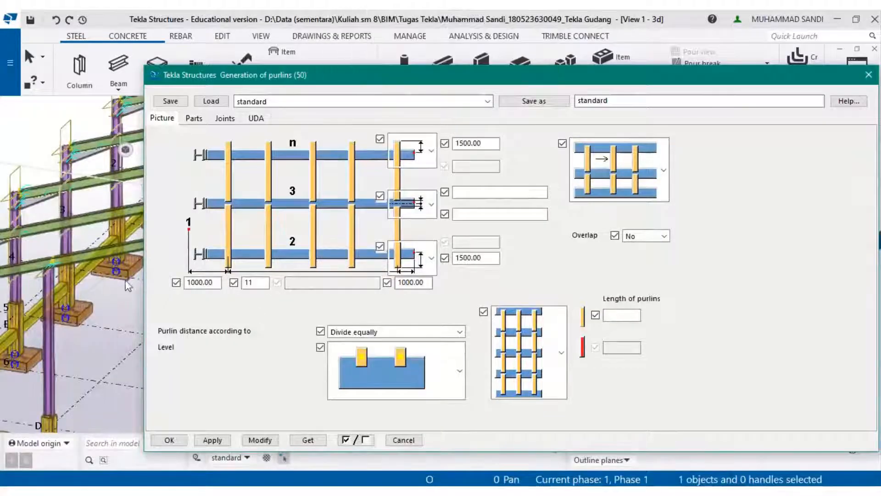
# - Switch the purlin generation direction to the reversed arrangement in the Generation of purlins properties
pyautogui.scroll(3, 4, 290)
pyautogui.scroll(4, 64, 285)
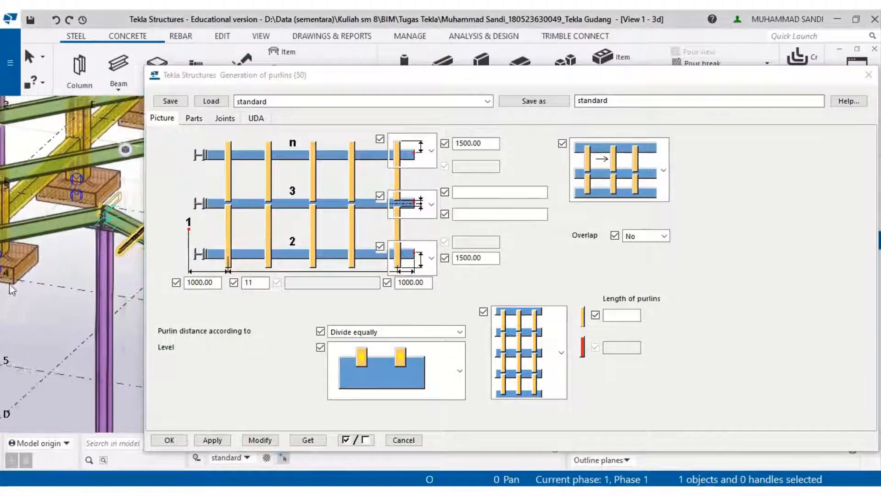
pyautogui.scroll(1, 72, 274)
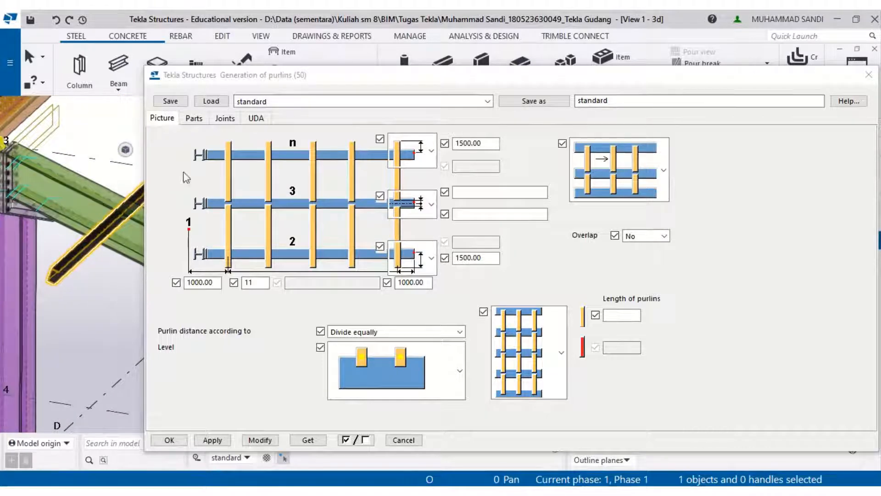
pyautogui.click(199, 118)
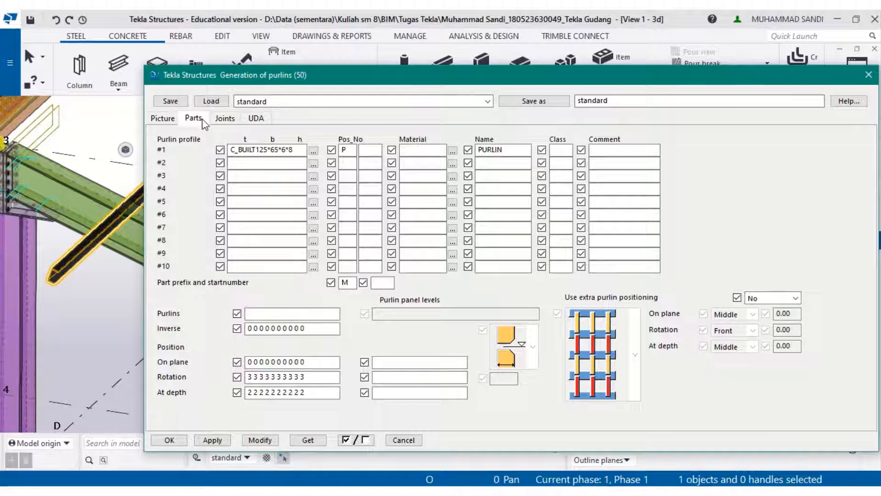
pyautogui.click(169, 122)
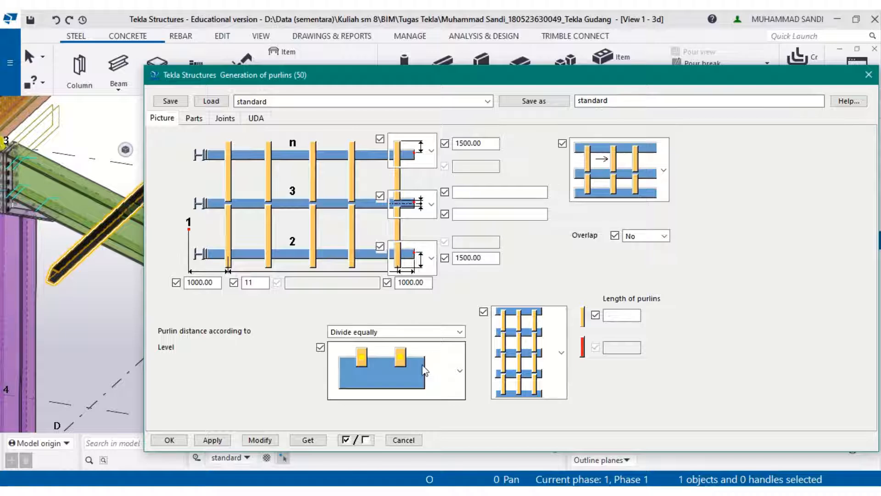
pyautogui.click(625, 177)
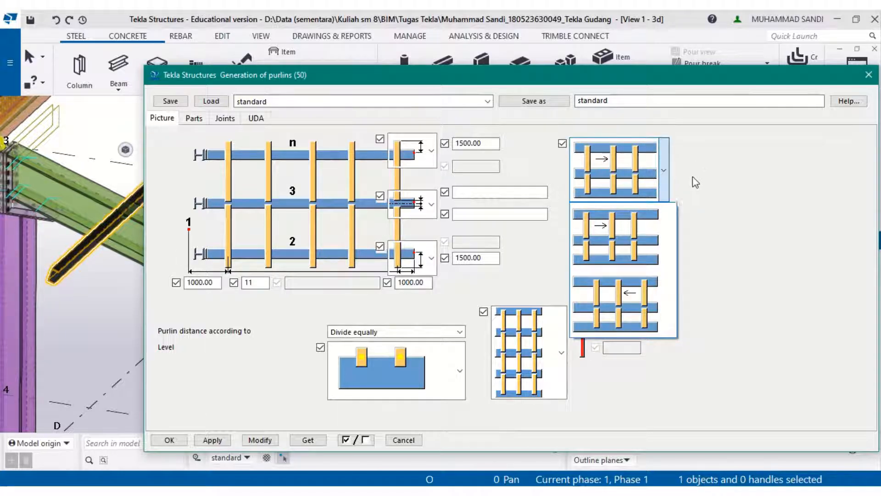
pyautogui.click(653, 303)
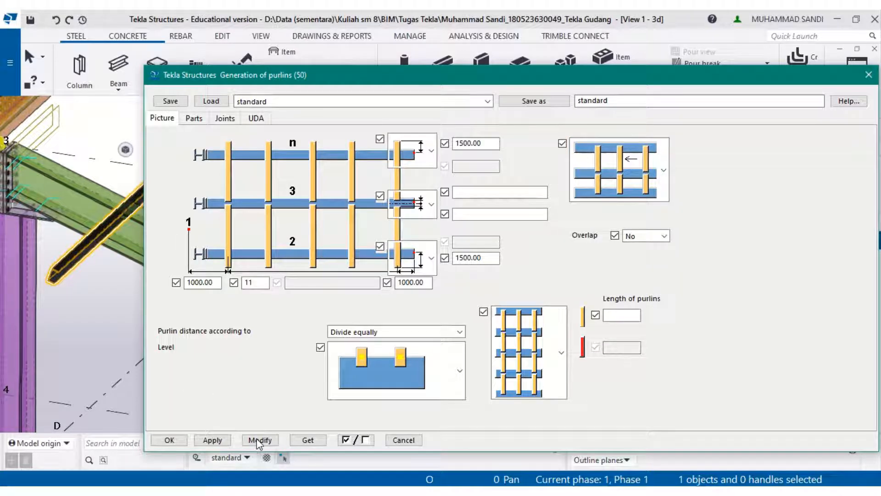
# - Set the purlin generation direction back to the left-to-right arrangement
pyautogui.scroll(-5, 87, 293)
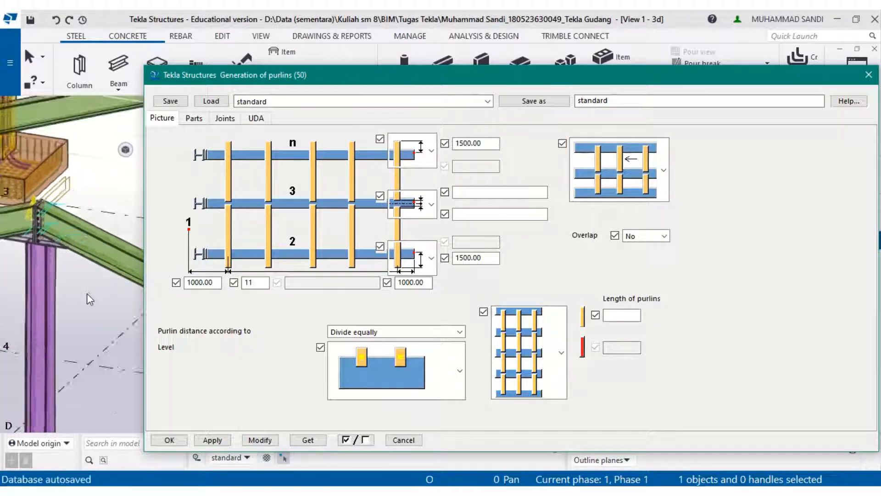
pyautogui.scroll(-10, 87, 292)
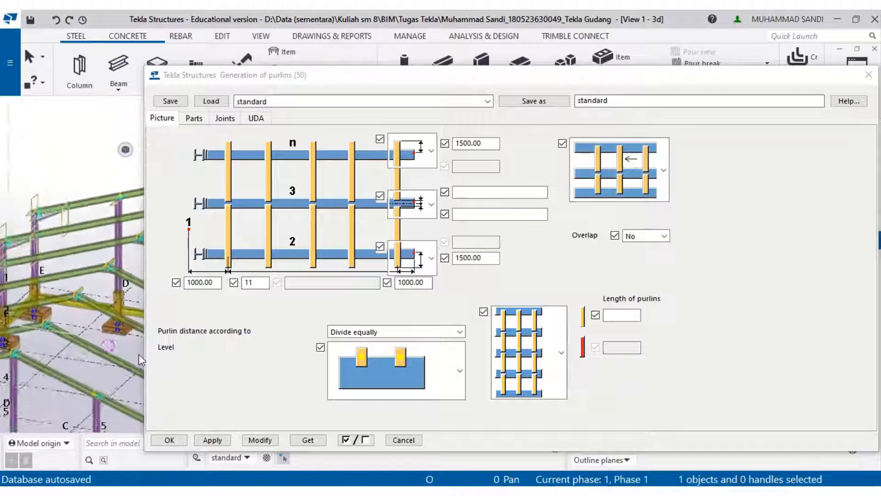
pyautogui.moveTo(110, 358); pyautogui.dragTo(11, 283, button='middle')
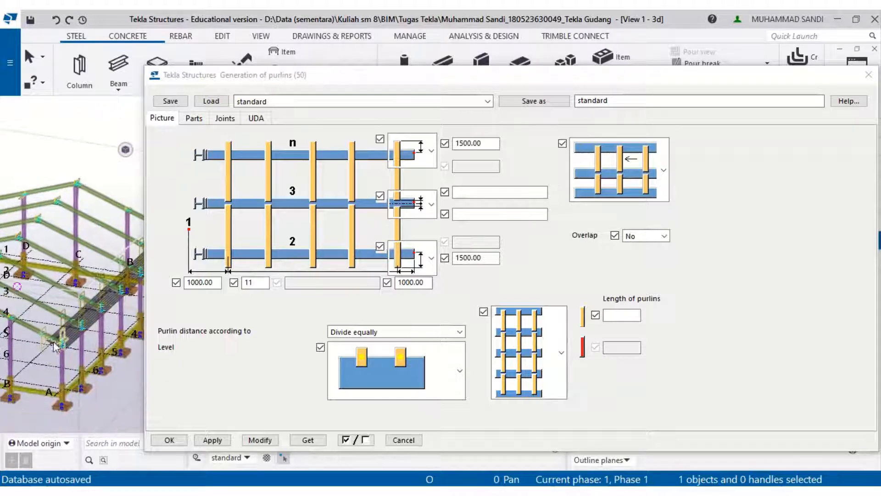
pyautogui.moveTo(441, 73); pyautogui.dragTo(545, 65)
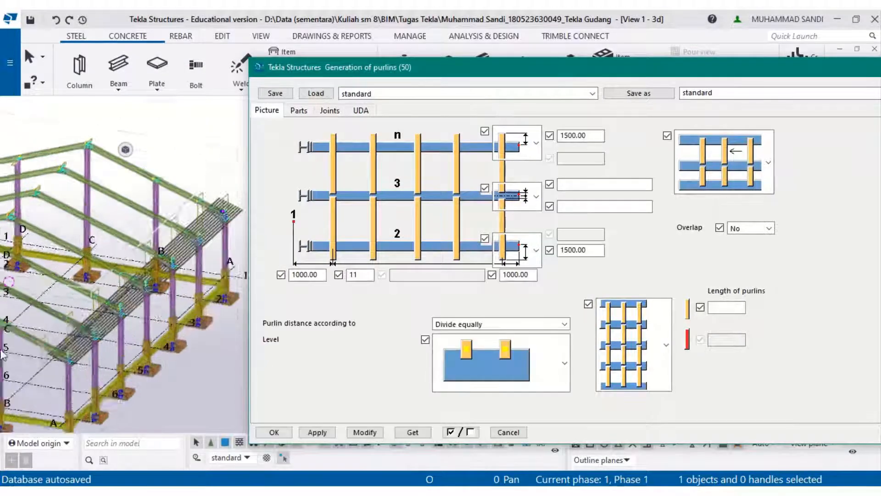
pyautogui.click(723, 161)
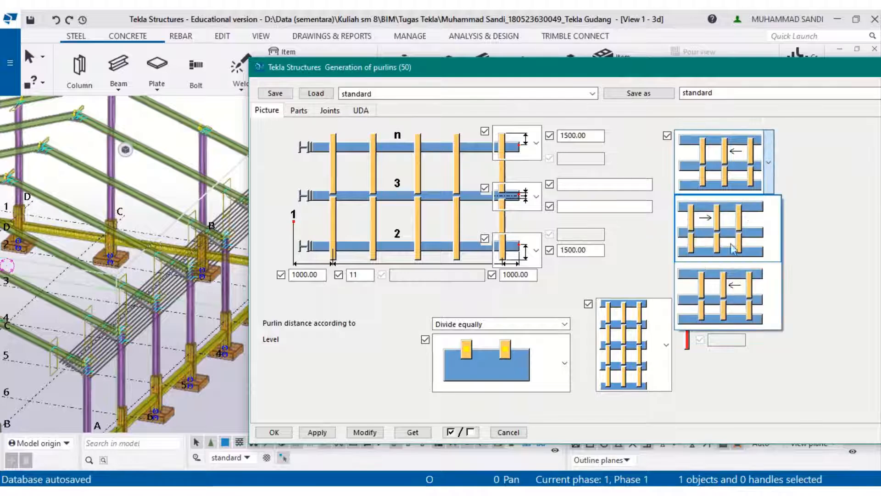
pyautogui.click(722, 275)
pyautogui.click(729, 181)
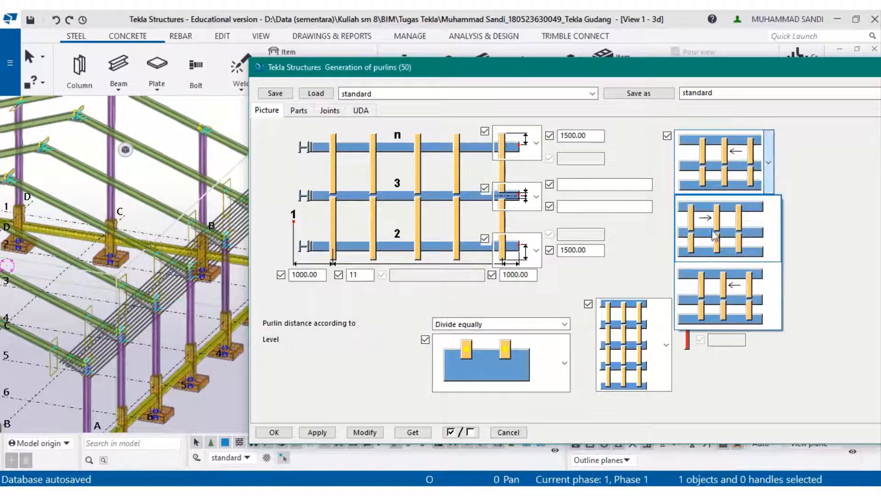
pyautogui.click(713, 234)
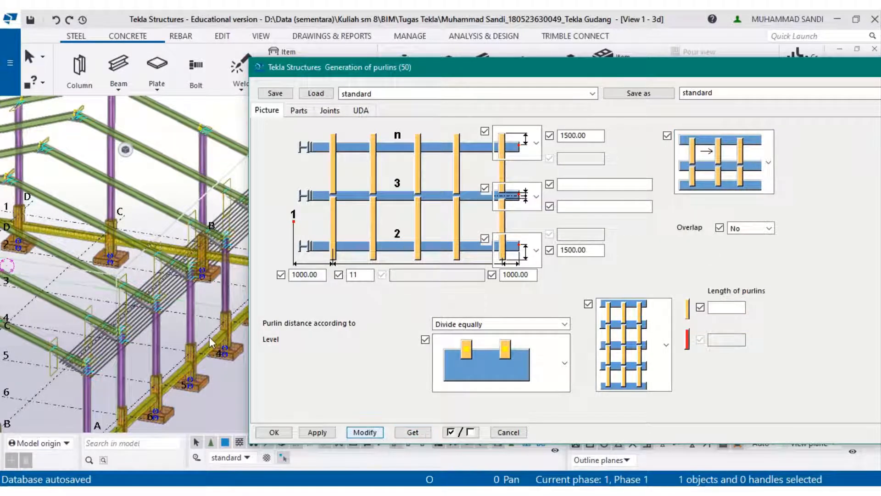
# - Inspect the regenerated purlins along the rafters
pyautogui.moveTo(339, 12)
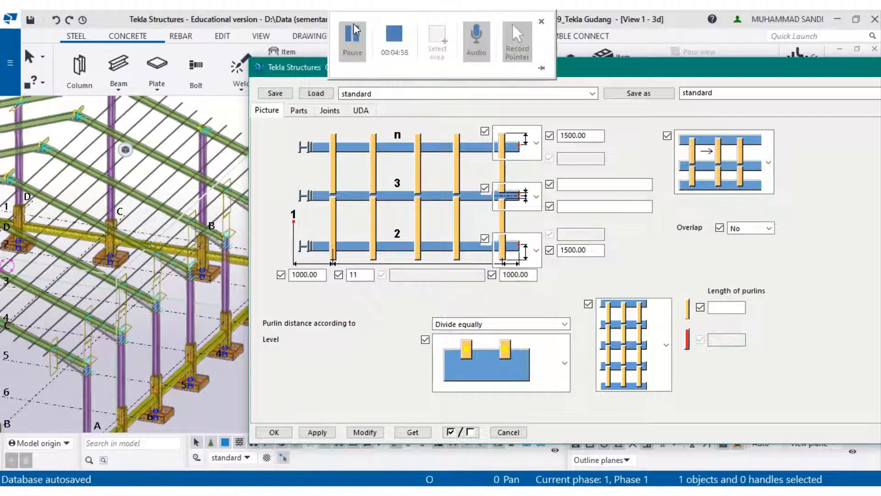
pyautogui.click(355, 30)
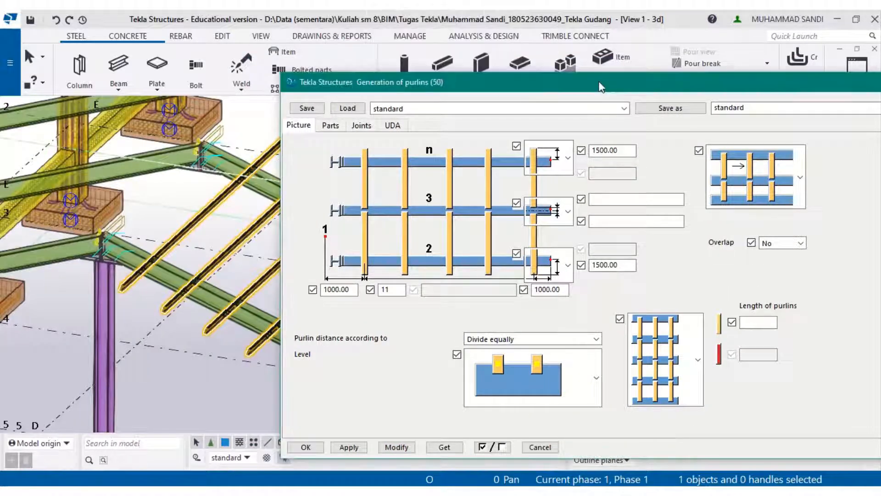
pyautogui.moveTo(601, 87); pyautogui.dragTo(445, 67)
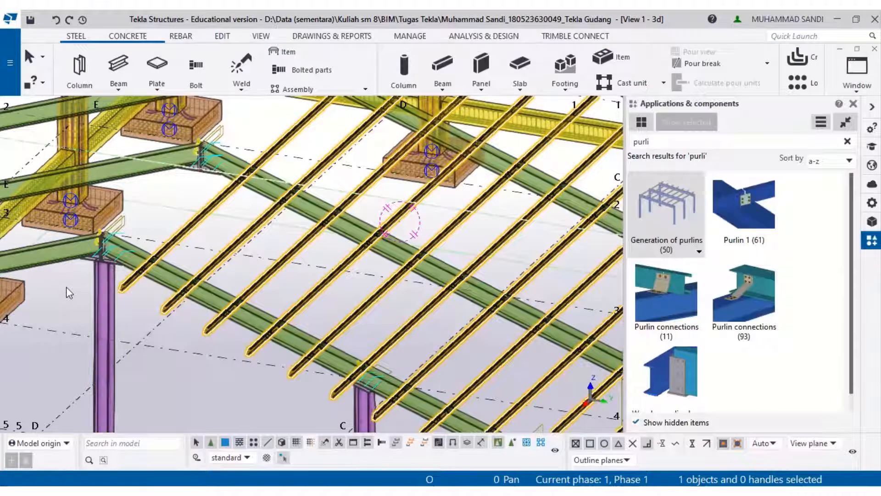
pyautogui.scroll(5, 66, 287)
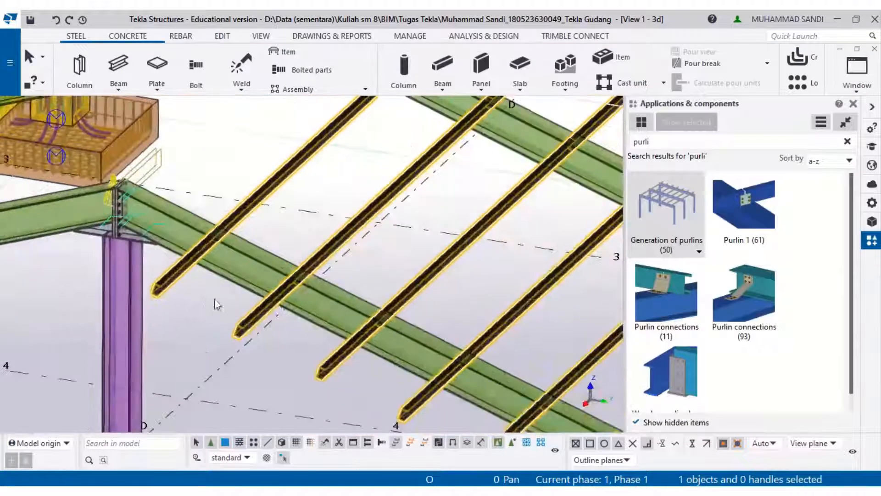
pyautogui.scroll(-8, 178, 284)
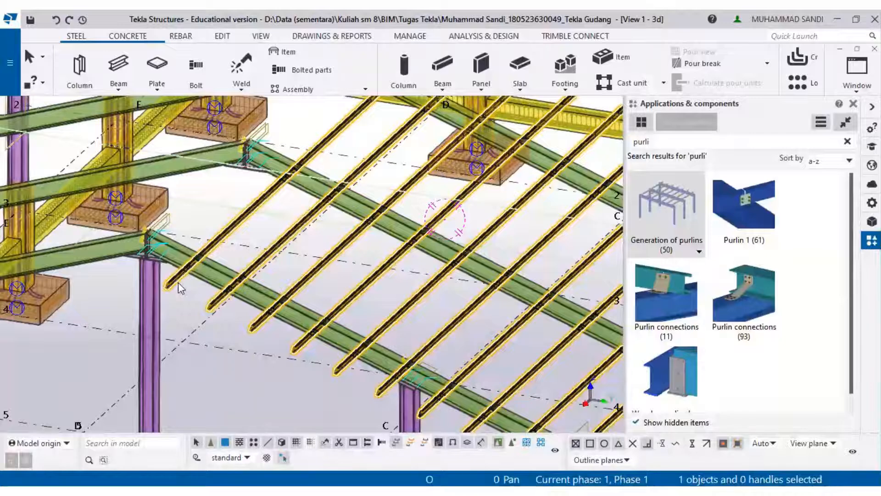
pyautogui.rightClick(179, 287)
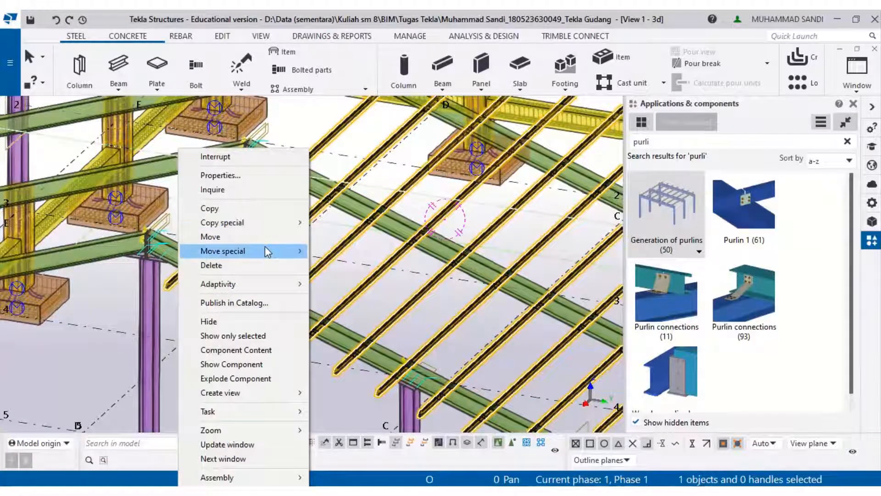
pyautogui.moveTo(257, 250)
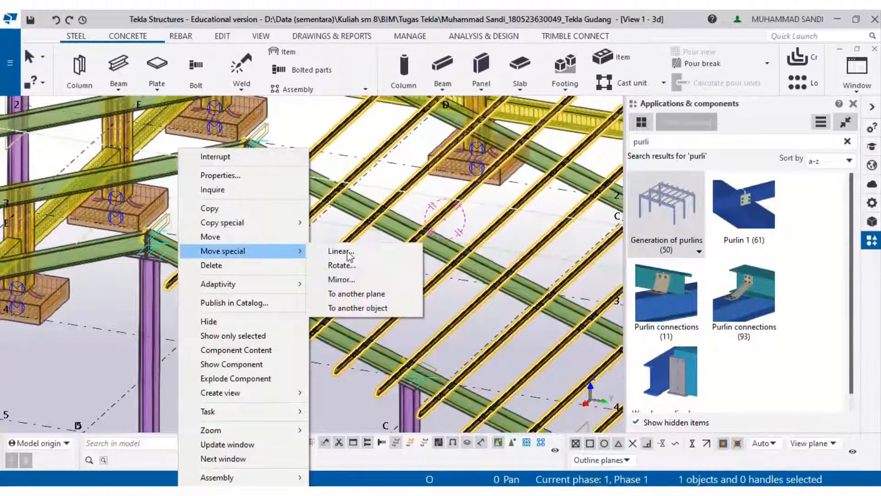
pyautogui.click(342, 279)
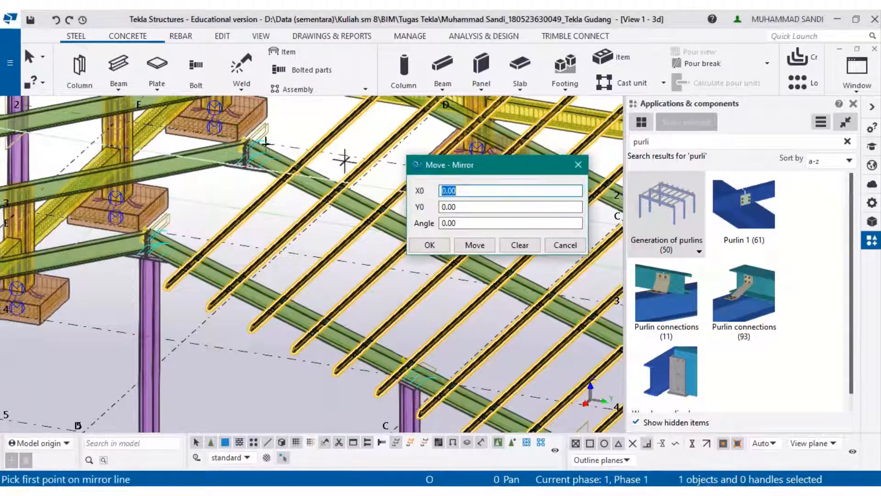
pyautogui.scroll(5, 245, 142)
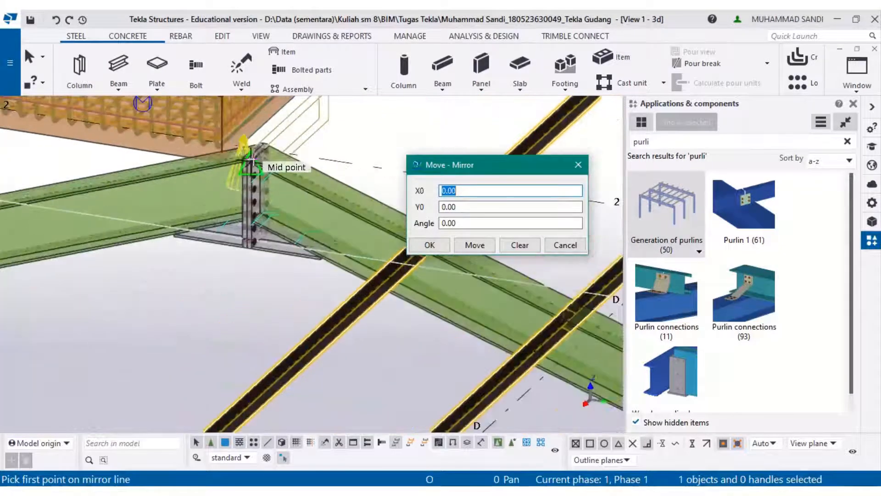
pyautogui.scroll(2, 250, 160)
pyautogui.click(565, 244)
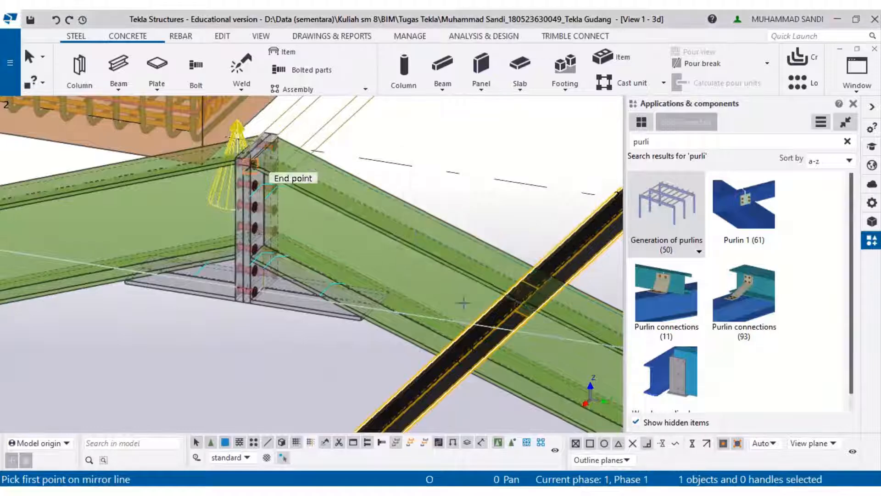
# - Copy-mirror the purlin generation component about a line through the ridge connection end points to the opposite roof slope
pyautogui.scroll(-2, 472, 315)
pyautogui.rightClick(407, 316)
pyautogui.click(449, 129)
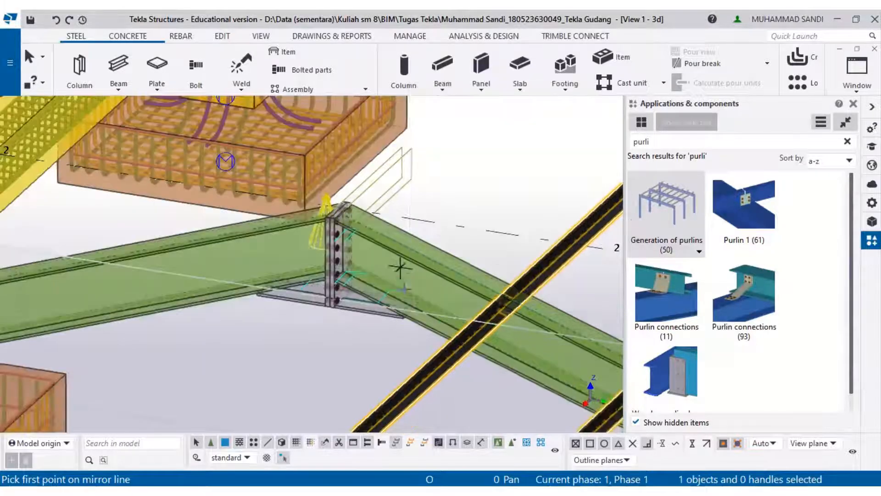
pyautogui.rightClick(436, 356)
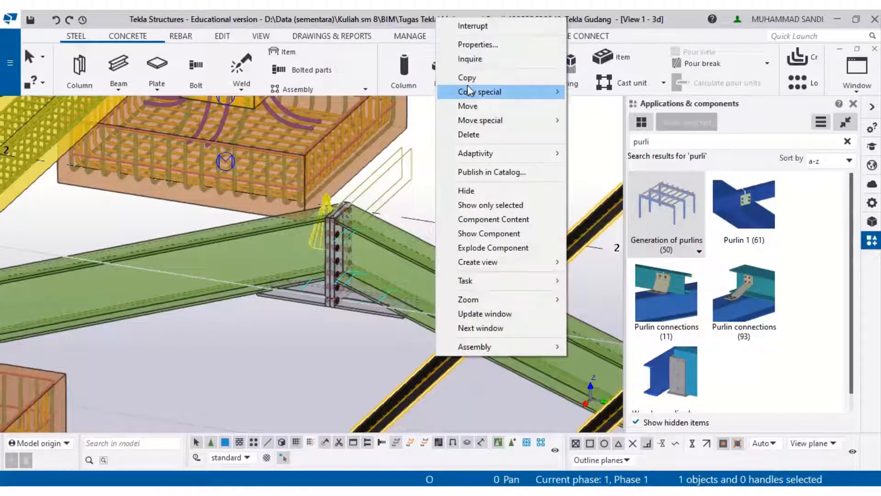
pyautogui.moveTo(467, 90)
pyautogui.click(616, 118)
pyautogui.scroll(2, 339, 197)
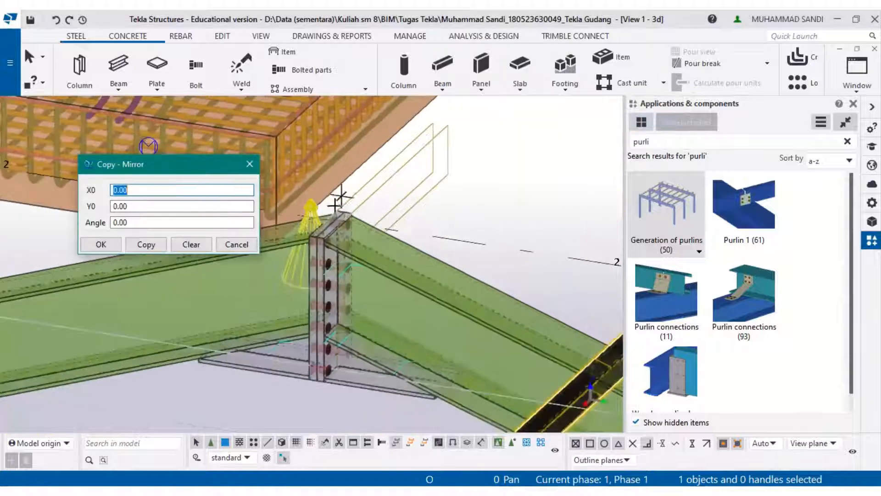
pyautogui.scroll(3, 335, 216)
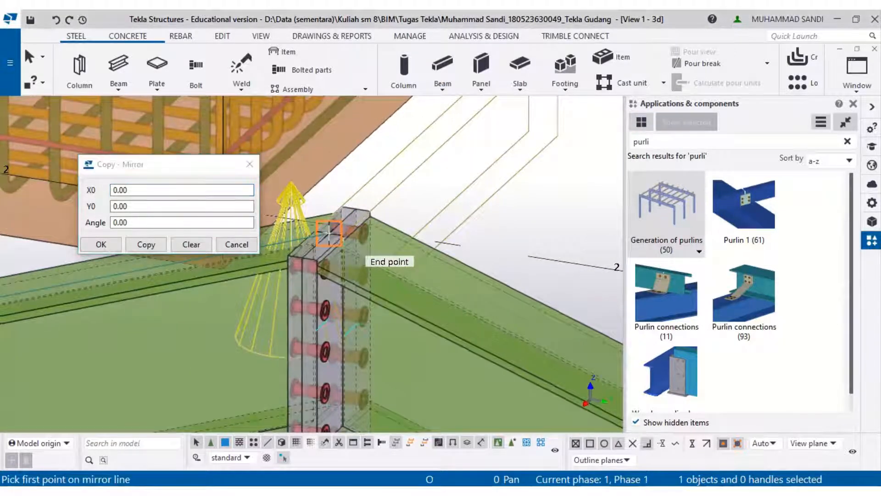
pyautogui.click(328, 234)
pyautogui.scroll(-5, 329, 234)
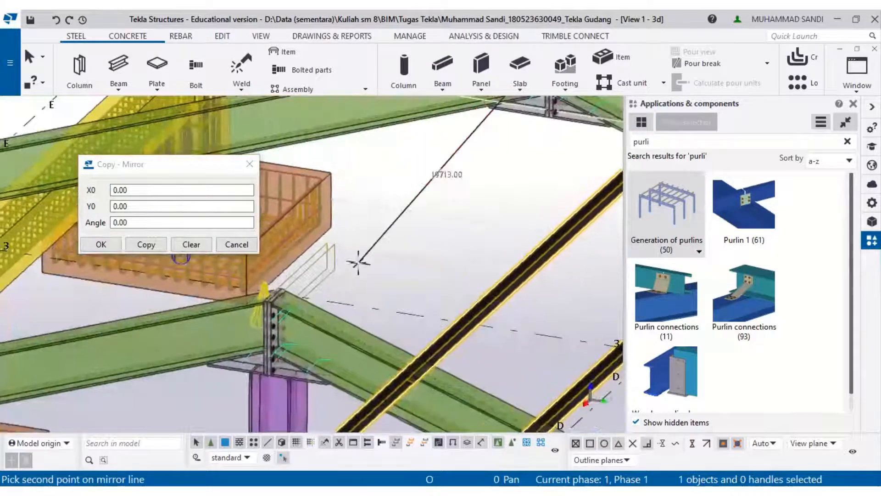
pyautogui.scroll(2, 284, 282)
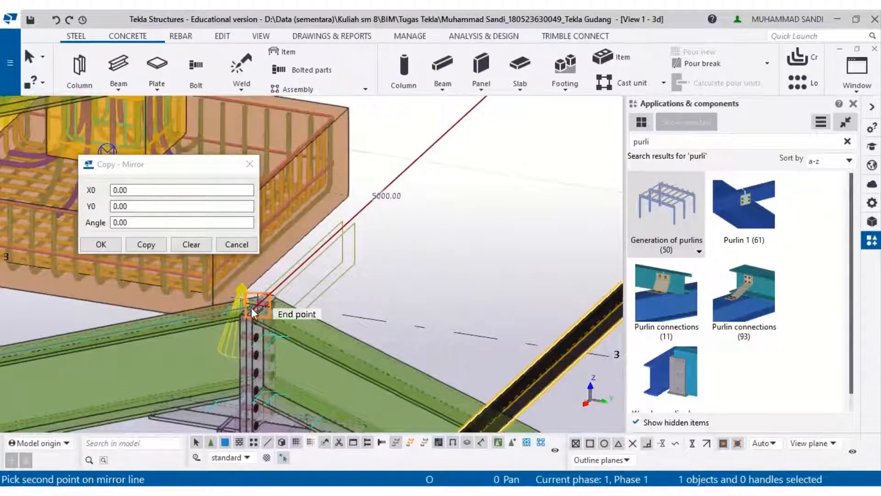
pyautogui.click(252, 313)
pyautogui.click(154, 248)
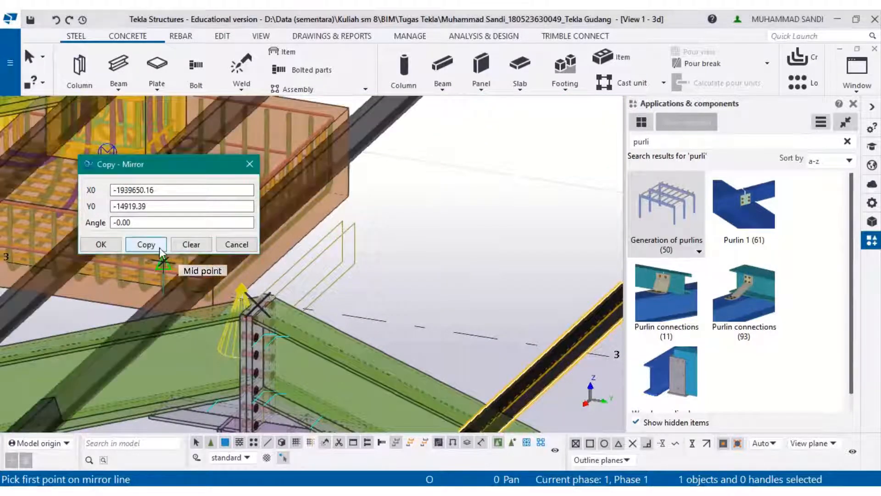
pyautogui.scroll(-2, 243, 275)
pyautogui.click(111, 248)
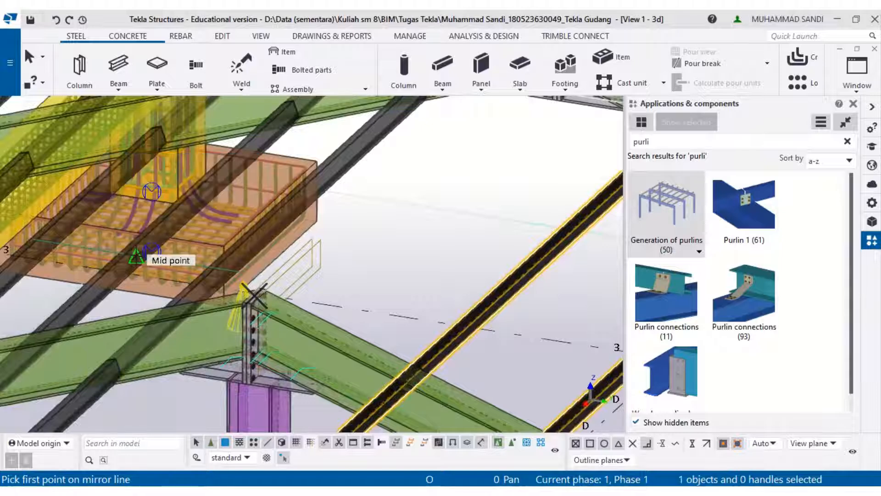
# - Inspect the mirrored purlins on the opposite roof slope
pyautogui.moveTo(297, 267); pyautogui.dragTo(533, 185, button='middle')
pyautogui.scroll(-1, 527, 188)
pyautogui.press('Escape')
pyautogui.scroll(-2, 320, 321)
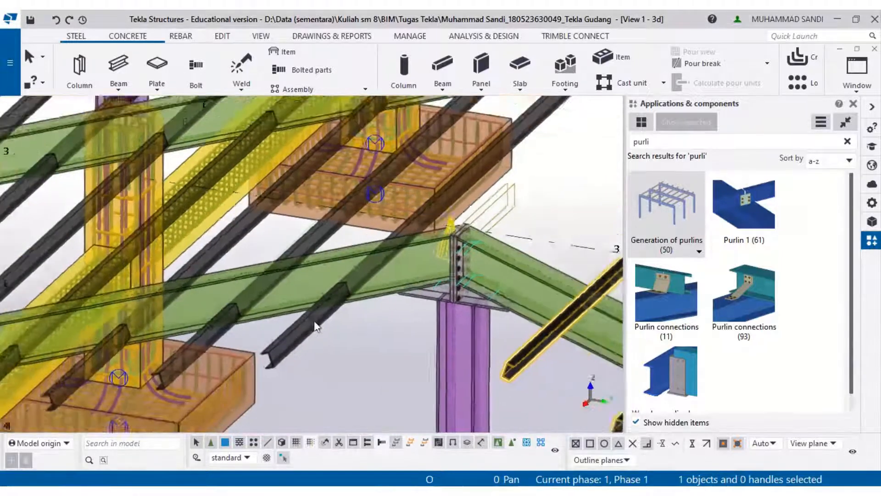
# - Change the purlin generation component's level option to the position with purlins below the reference line and modify it
pyautogui.scroll(2, 311, 340)
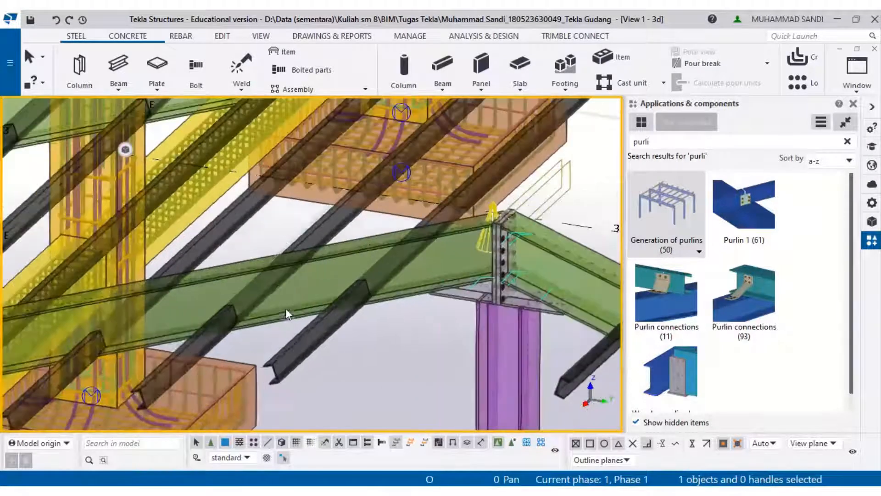
pyautogui.scroll(3, 295, 348)
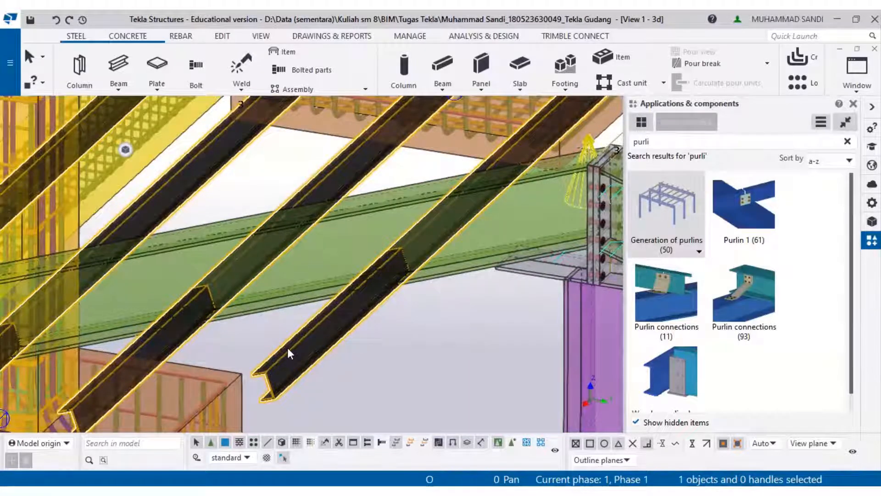
pyautogui.scroll(-4, 287, 348)
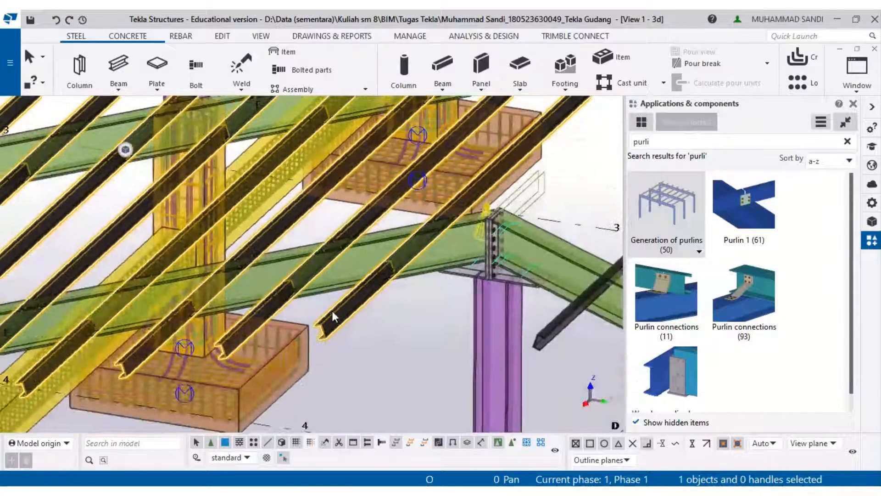
pyautogui.rightClick(333, 316)
pyautogui.click(419, 175)
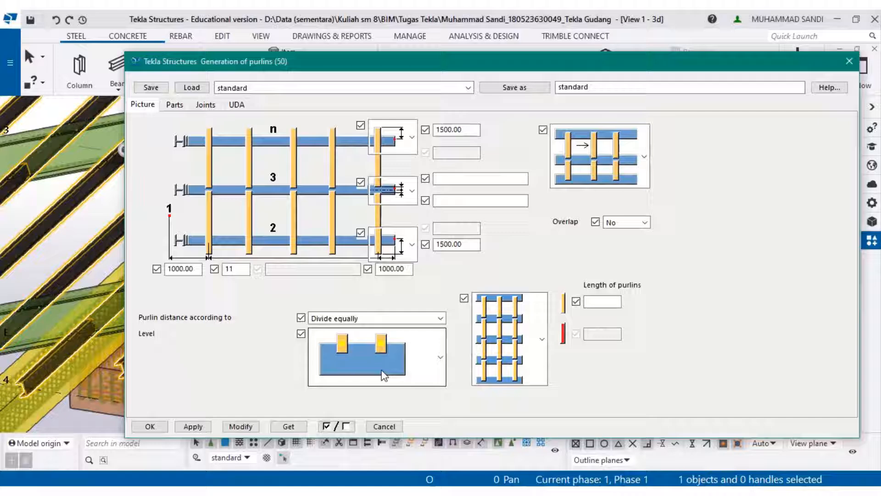
pyautogui.click(381, 370)
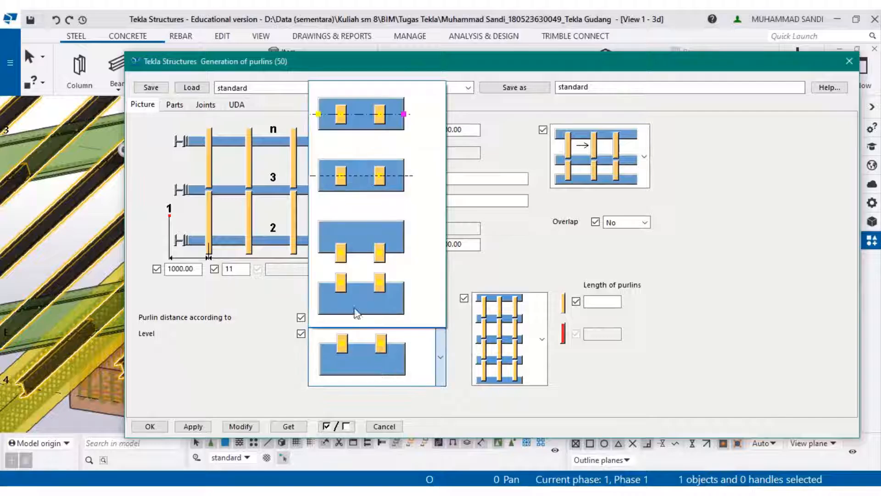
pyautogui.click(356, 291)
pyautogui.moveTo(399, 61); pyautogui.dragTo(655, 56)
pyautogui.click(621, 345)
pyautogui.click(618, 250)
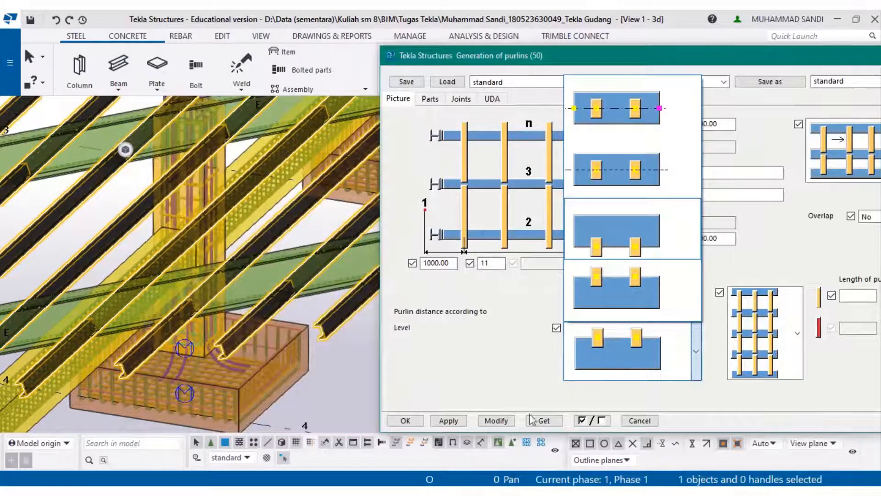
pyautogui.click(490, 421)
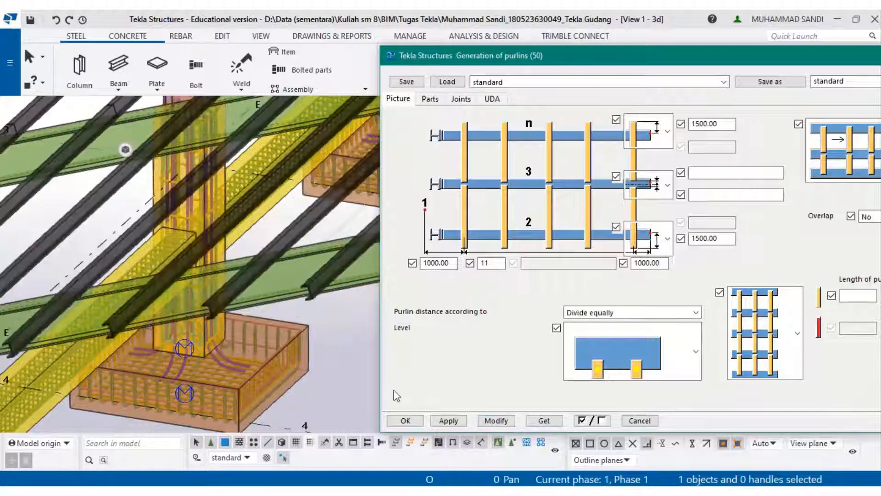
# - Delete the mirrored purlin generation component on the opposite roof slope
pyautogui.scroll(3, 316, 266)
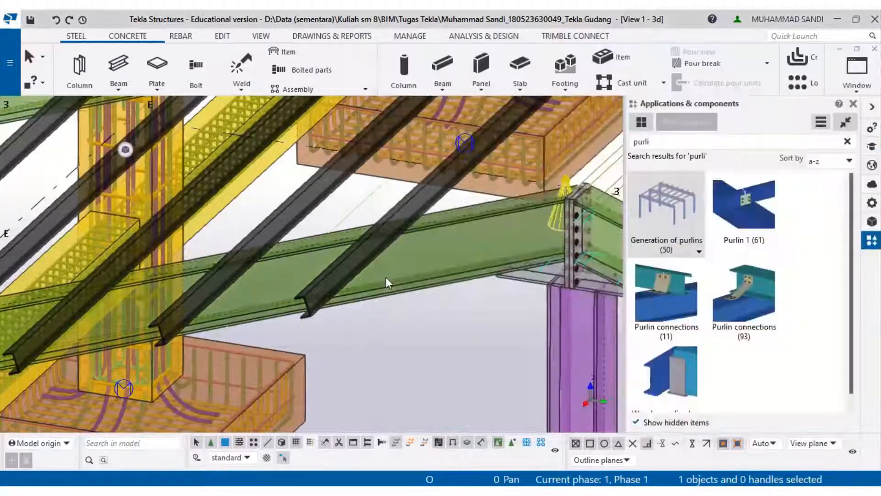
pyautogui.scroll(-6, 386, 278)
pyautogui.moveTo(386, 278); pyautogui.dragTo(290, 253, button='middle')
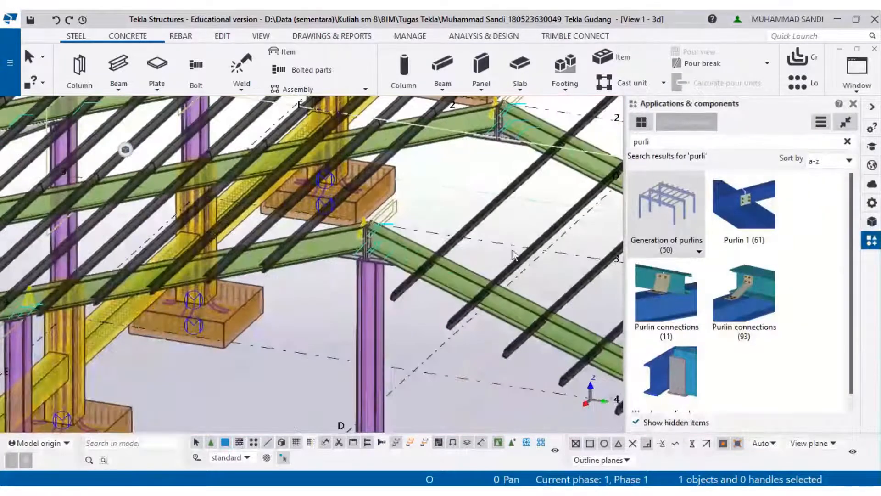
pyautogui.click(503, 196)
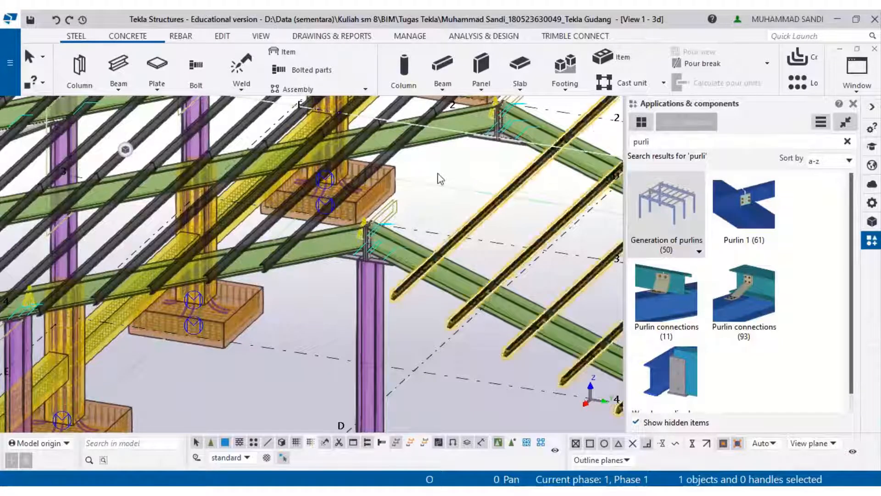
pyautogui.scroll(-3, 438, 174)
pyautogui.press('Delete')
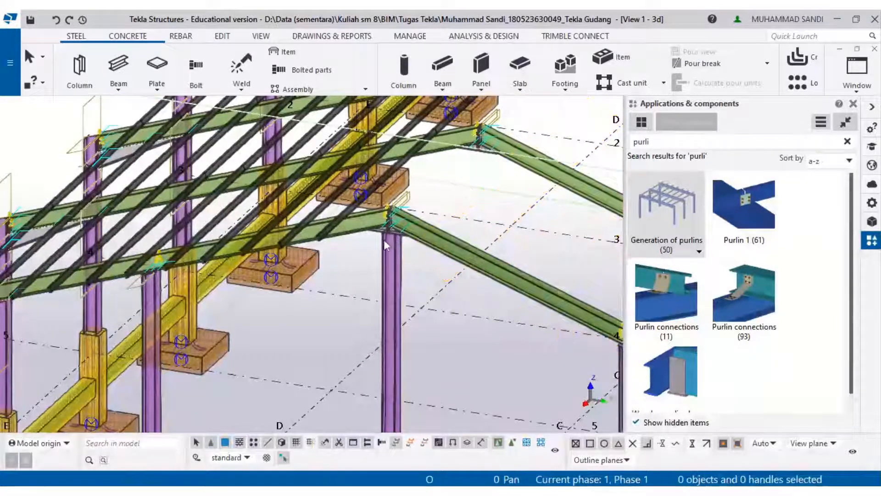
# - Try to copy-mirror the purlin generation component to the opposite slope, then clear the mirror line values
pyautogui.click(327, 234)
pyautogui.scroll(2, 327, 235)
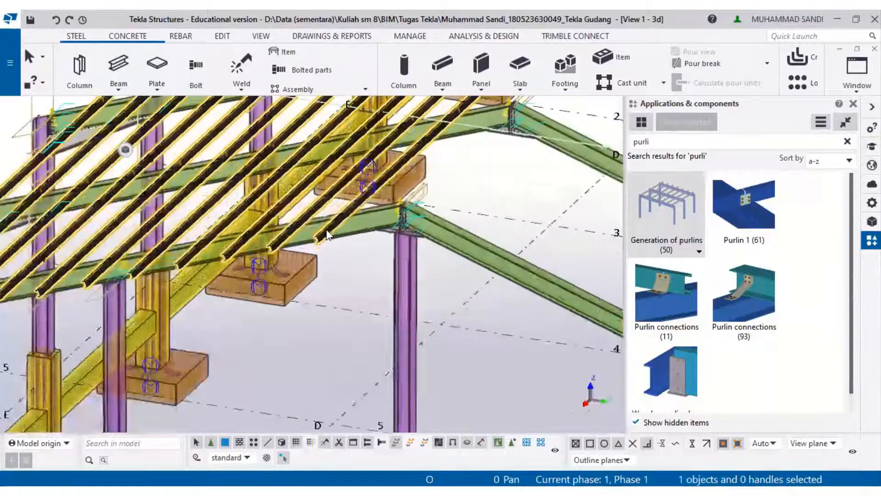
pyautogui.rightClick(328, 235)
pyautogui.moveTo(396, 225)
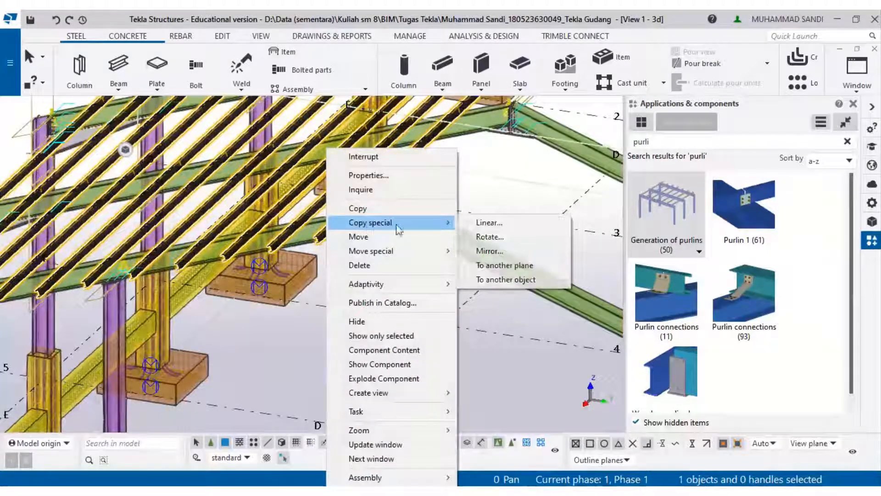
pyautogui.click(489, 250)
pyautogui.click(441, 324)
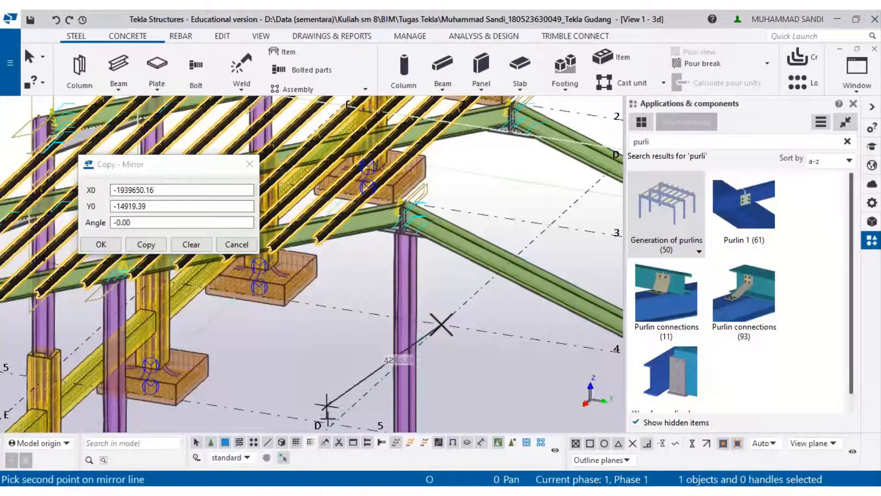
pyautogui.click(188, 244)
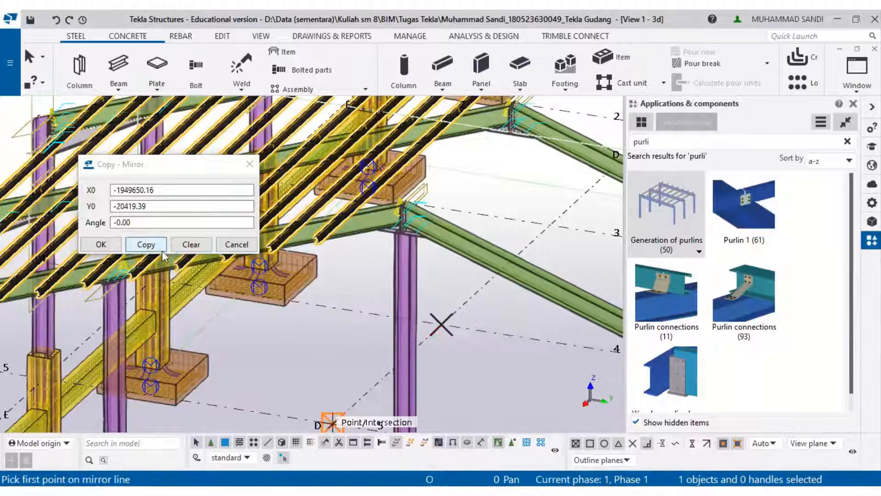
pyautogui.scroll(-5, 322, 306)
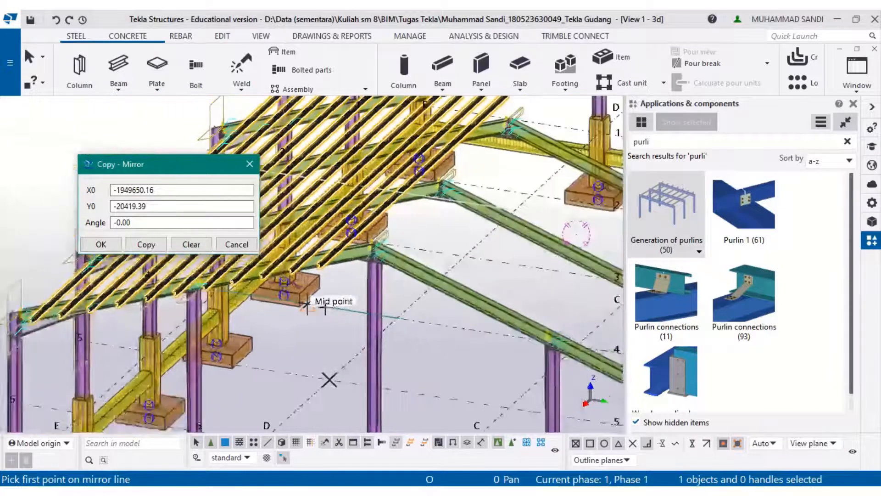
pyautogui.click(129, 240)
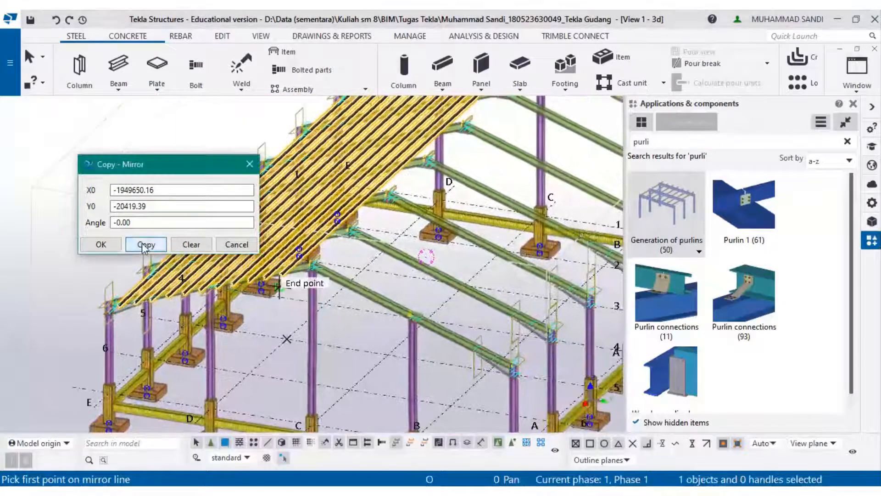
pyautogui.scroll(3, 299, 259)
pyautogui.scroll(2, 298, 259)
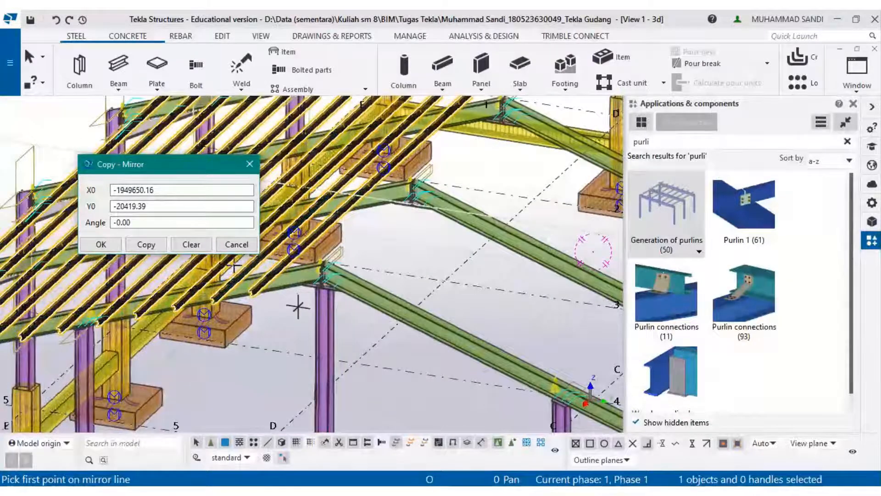
pyautogui.click(180, 250)
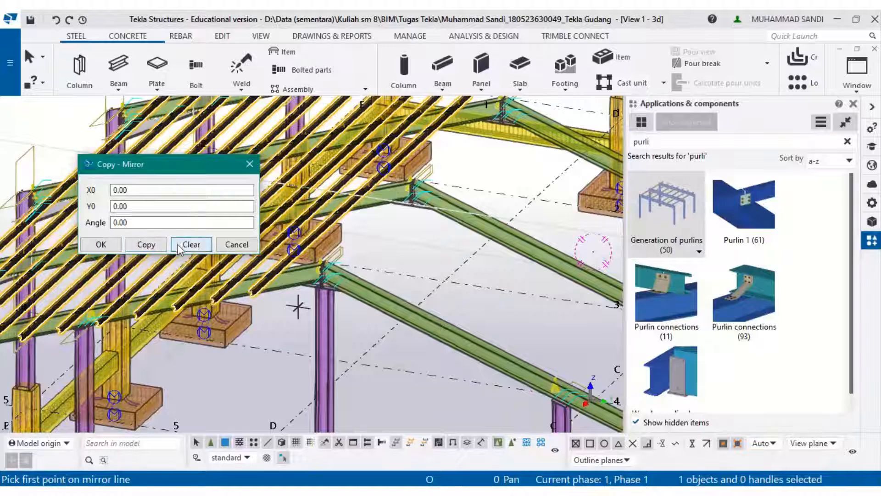
# - Copy-mirror the purlin generation component about a line through the ridge connection end points to the opposite slope
pyautogui.scroll(5, 410, 169)
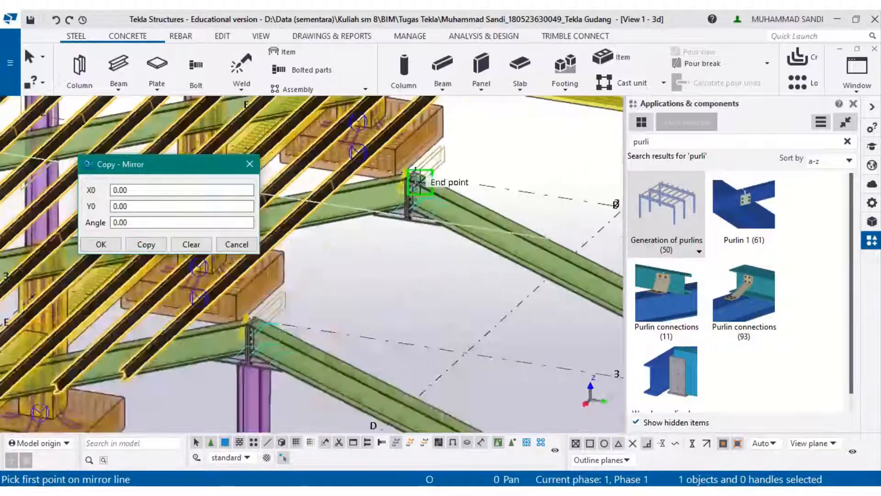
pyautogui.scroll(3, 411, 167)
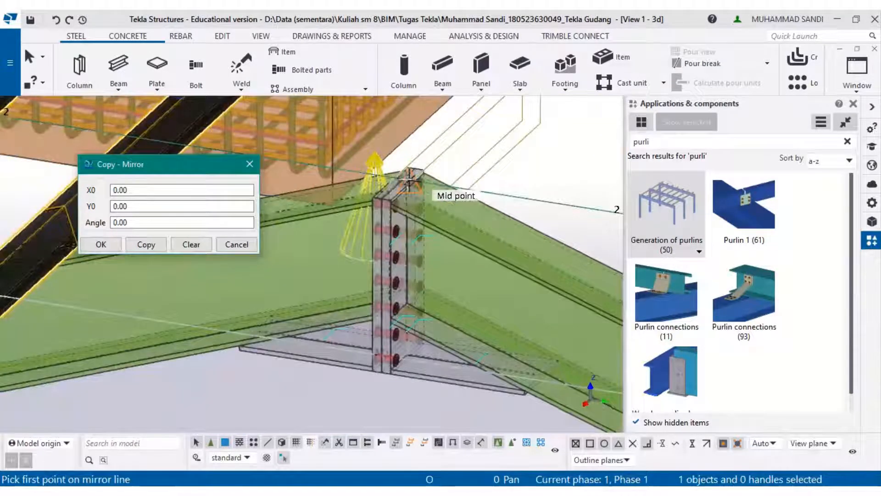
pyautogui.click(398, 183)
pyautogui.scroll(-5, 398, 182)
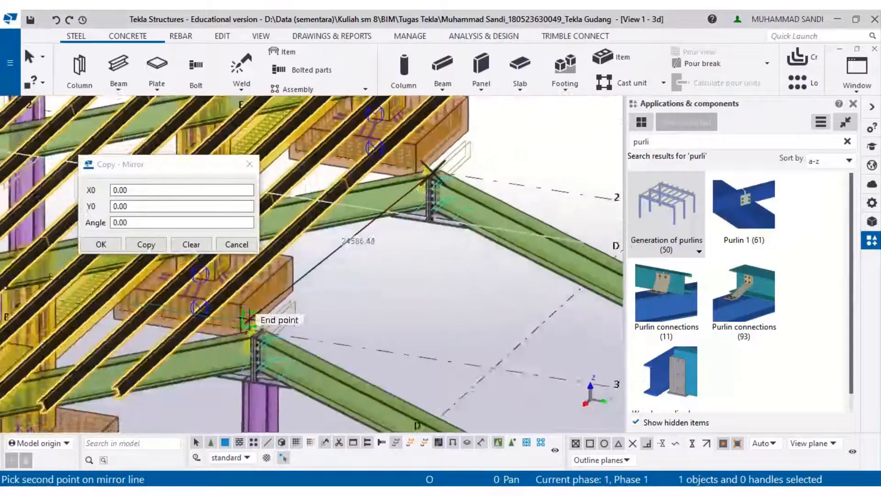
pyautogui.scroll(5, 273, 315)
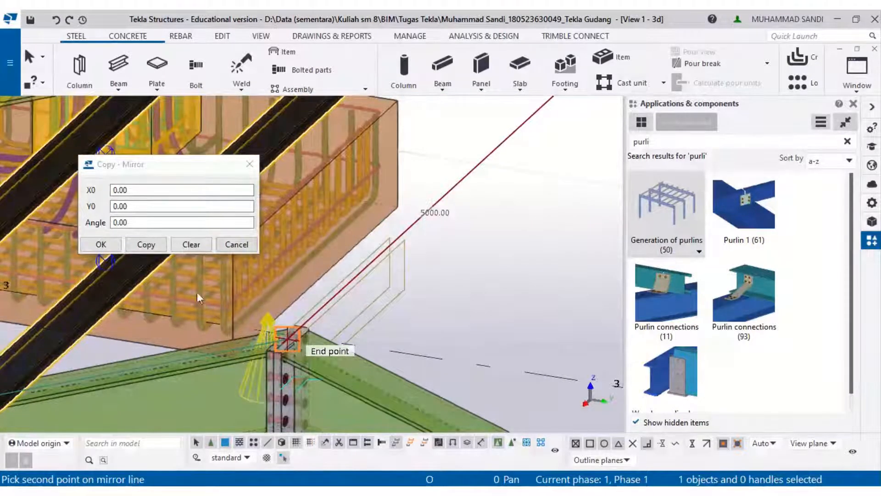
pyautogui.click(145, 245)
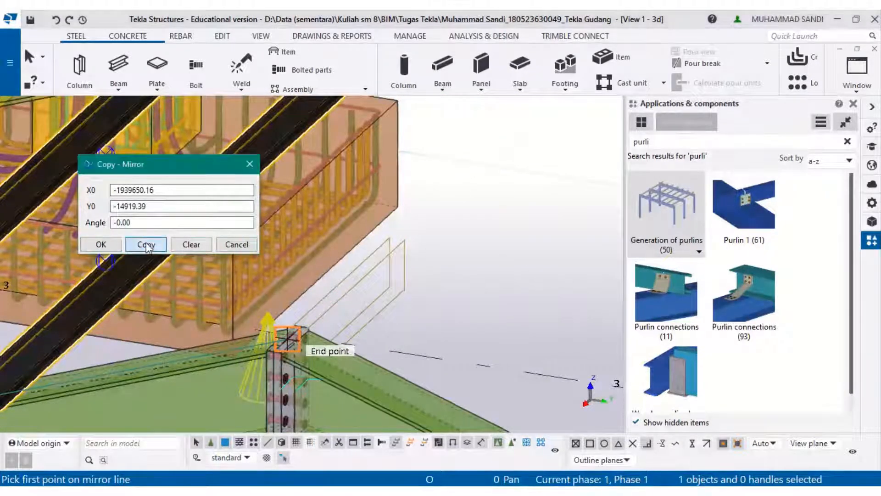
pyautogui.click(100, 244)
# - Inspect the mirrored purlins on the opposite roof slope
pyautogui.scroll(-5, 428, 299)
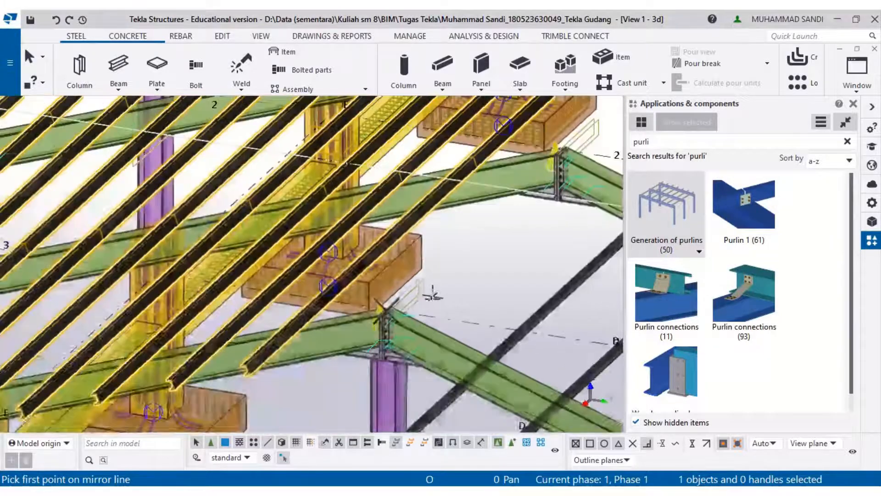
pyautogui.scroll(3, 345, 299)
pyautogui.press('Escape')
pyautogui.moveTo(351, 320); pyautogui.dragTo(348, 240, button='middle')
pyautogui.scroll(1, 314, 303)
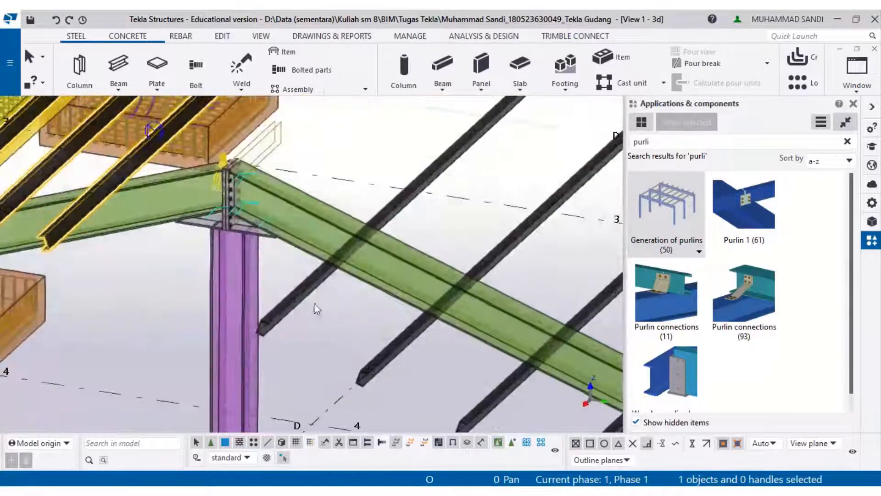
# - Set the mirrored purlin component's level option to the position with purlins above the reference line and apply it
pyautogui.rightClick(323, 280)
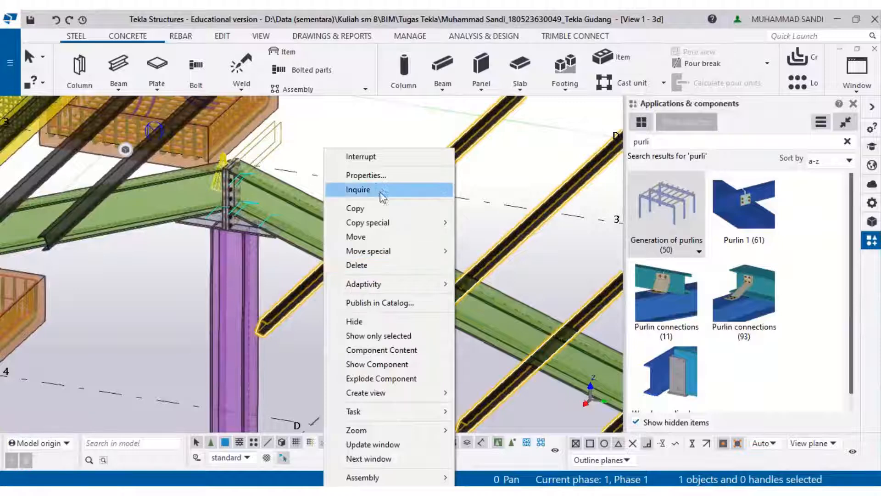
pyautogui.click(373, 174)
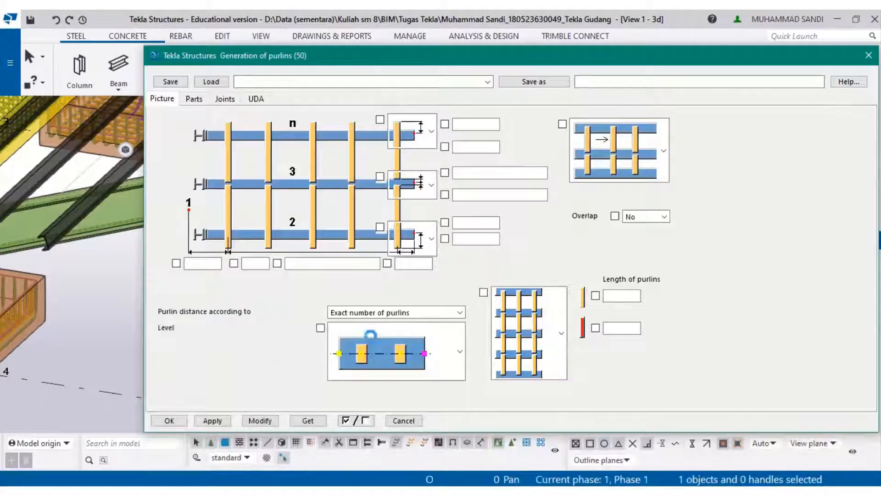
pyautogui.click(396, 351)
pyautogui.click(384, 303)
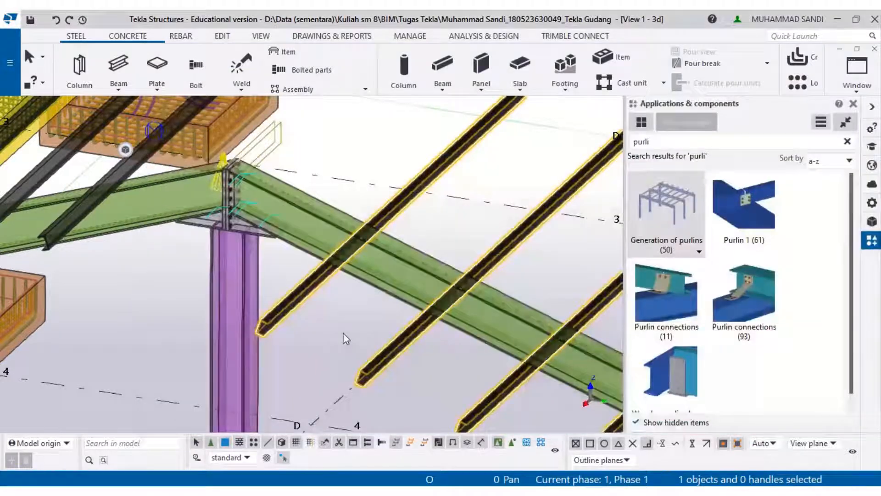
pyautogui.scroll(-3, 345, 333)
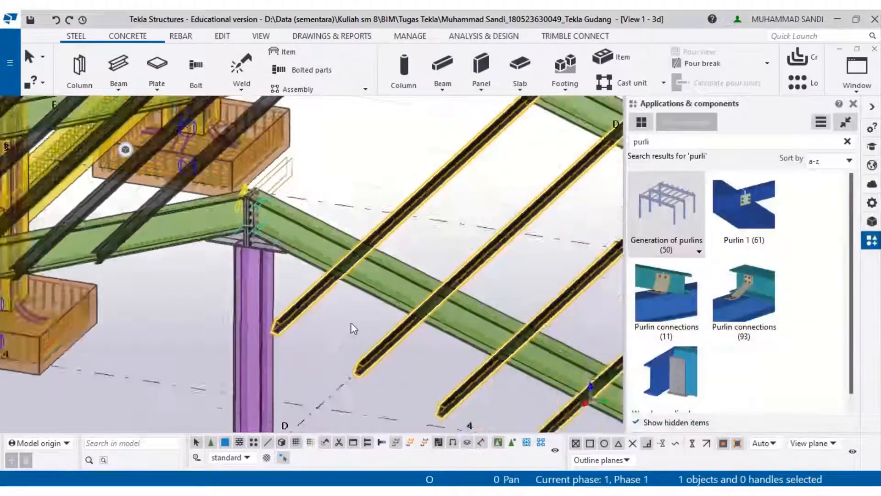
pyautogui.click(397, 217)
pyautogui.scroll(5, 395, 298)
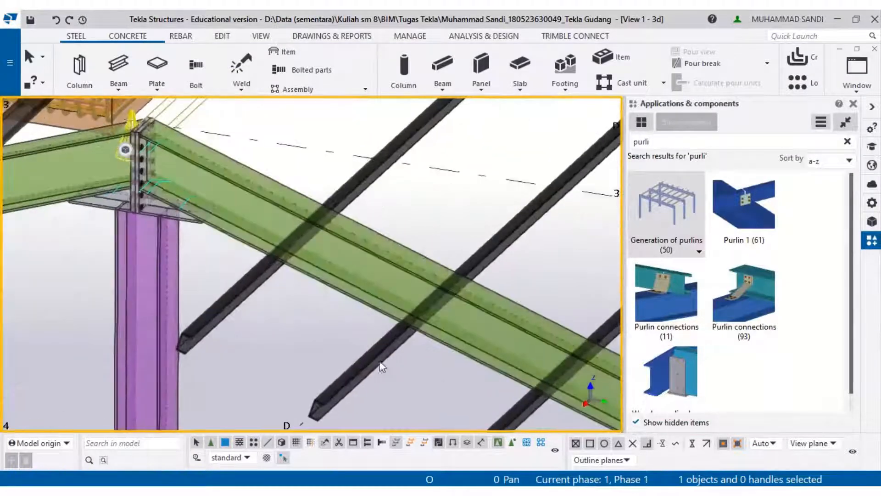
pyautogui.rightClick(388, 342)
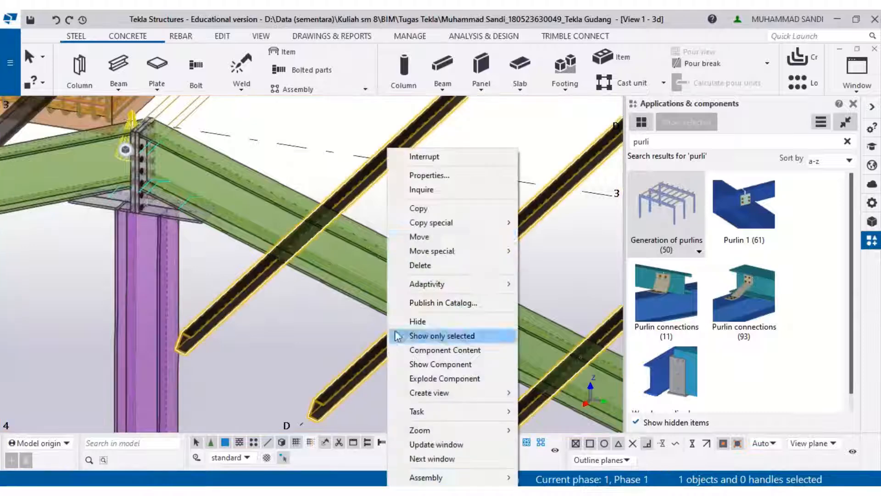
pyautogui.click(453, 178)
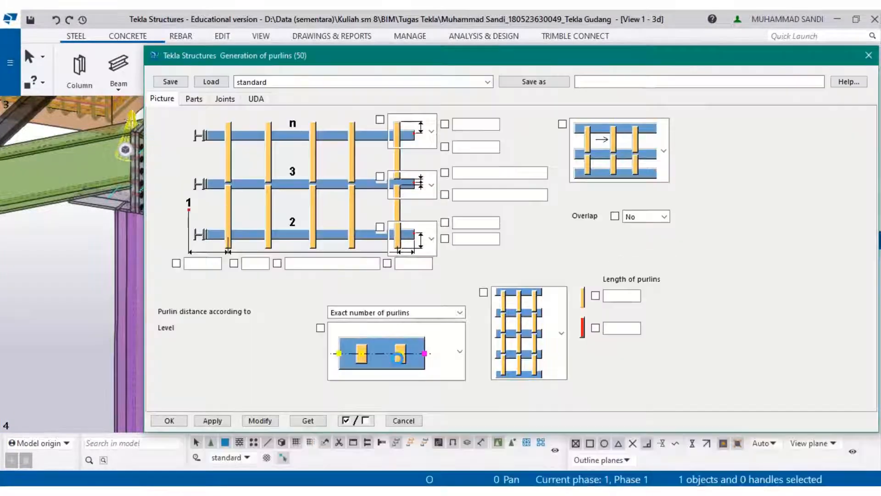
pyautogui.click(396, 374)
pyautogui.click(402, 293)
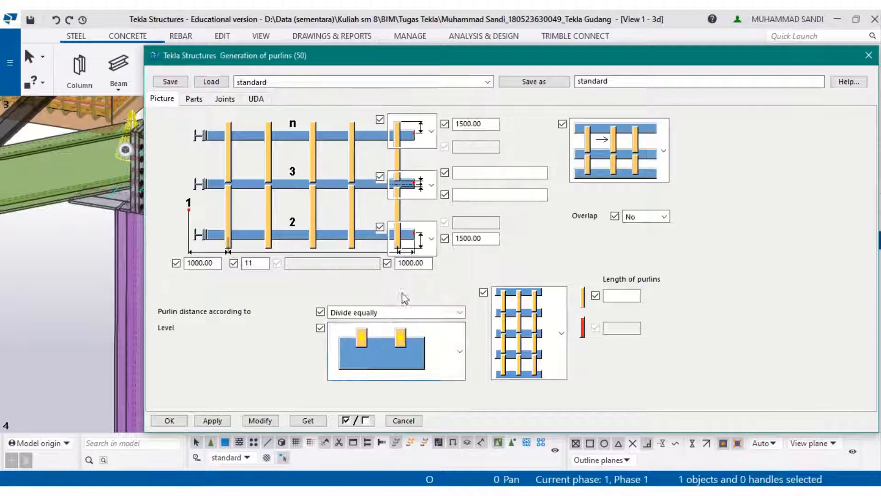
pyautogui.press('Return')
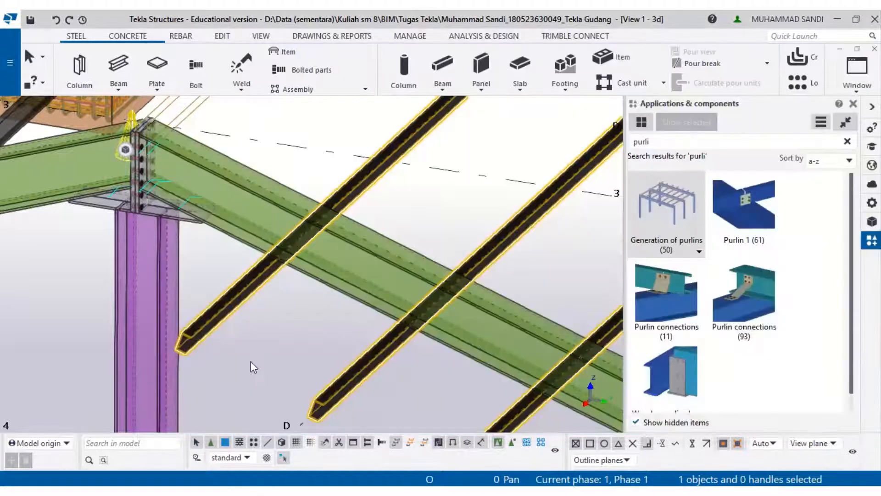
# - Open the selected slope's purlin generation component and modify its level option to purlins above the reference line
pyautogui.scroll(-2, 260, 340)
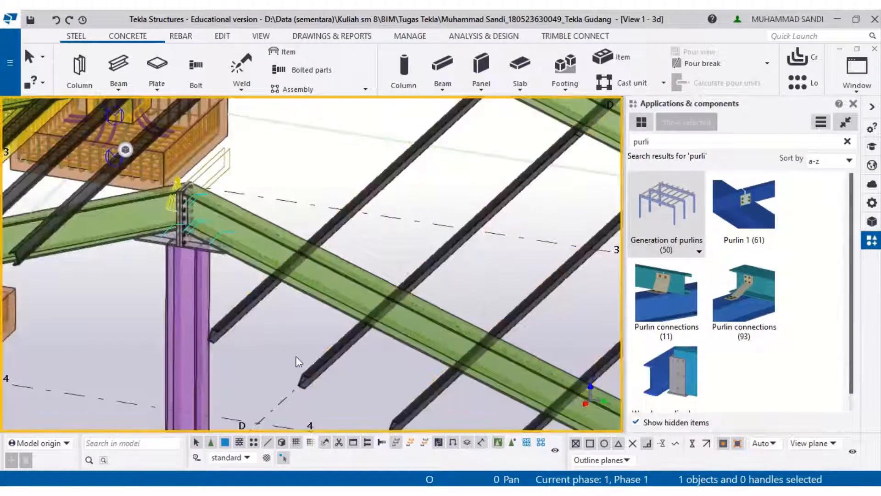
pyautogui.click(352, 340)
pyautogui.rightClick(351, 341)
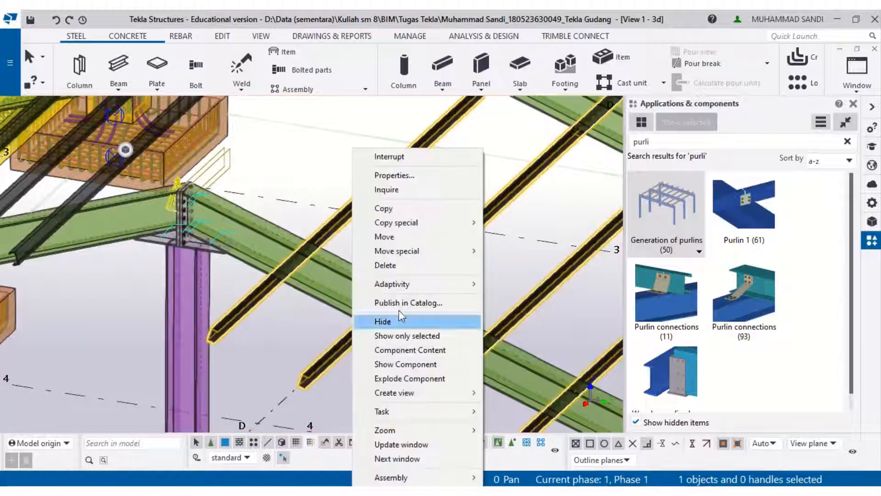
pyautogui.click(437, 176)
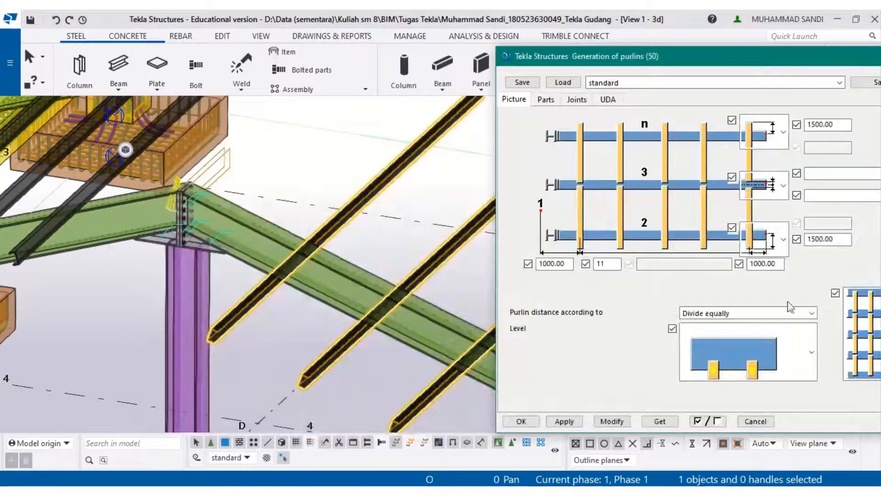
pyautogui.click(765, 365)
pyautogui.click(746, 278)
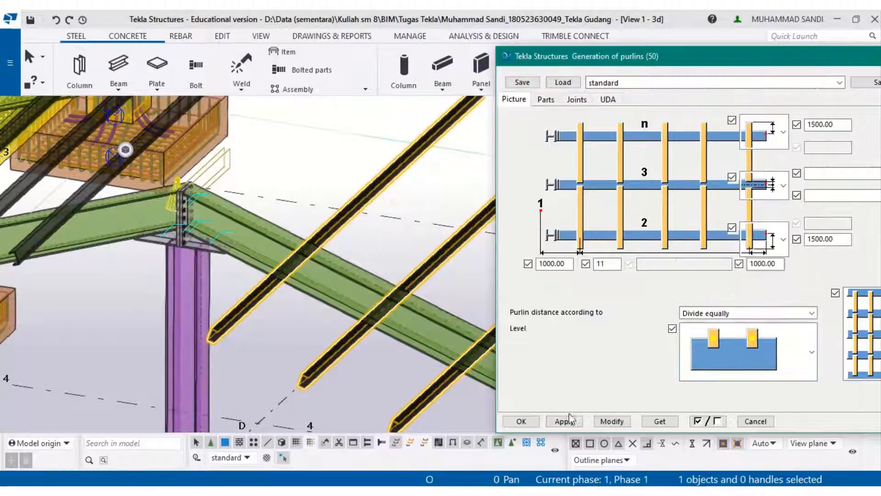
pyautogui.click(610, 421)
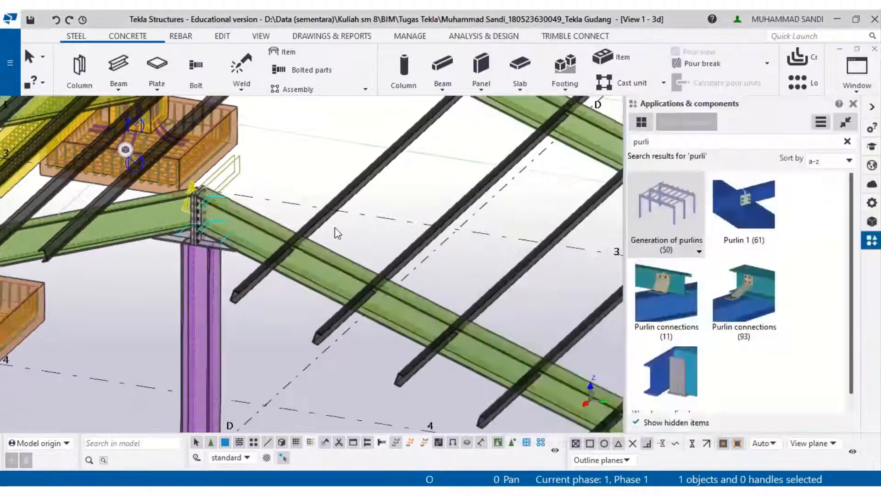
# - Review the whole frame model and the roof section in the reference drawing PDF
pyautogui.scroll(-5, 224, 214)
pyautogui.moveTo(225, 216); pyautogui.dragTo(244, 275, button='middle')
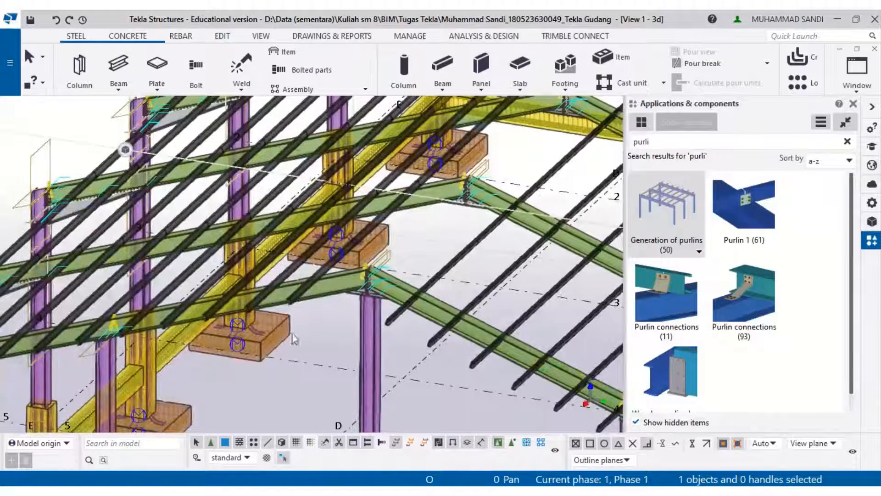
pyautogui.scroll(-6, 321, 339)
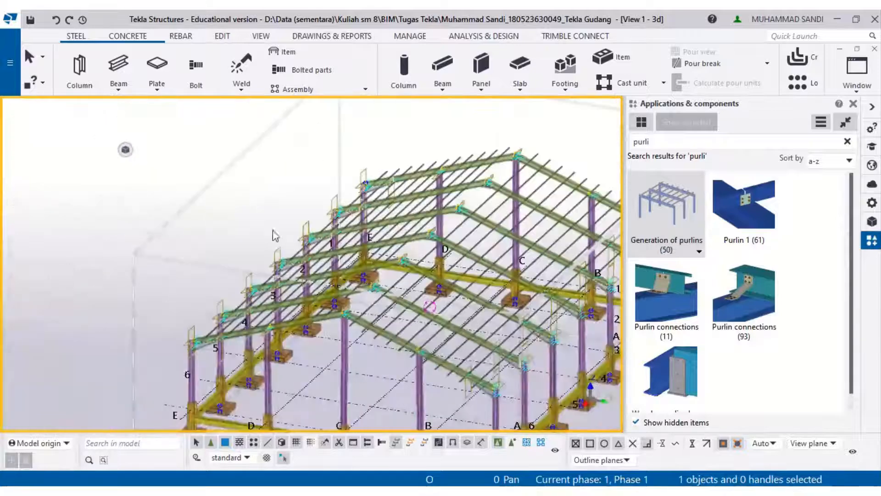
pyautogui.keyDown('ctrl'); pyautogui.moveTo(354, 292); pyautogui.dragTo(447, 285, button='middle'); pyautogui.keyUp('ctrl')
pyautogui.moveTo(275, 492)
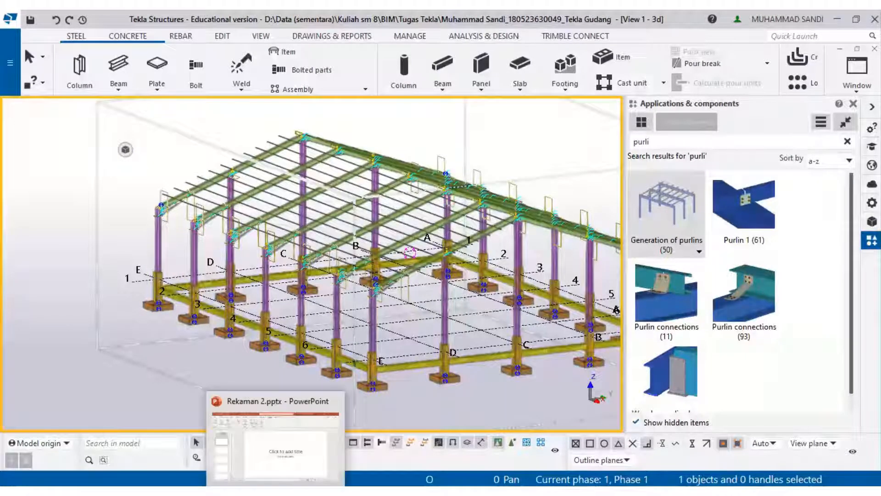
pyautogui.click(244, 467)
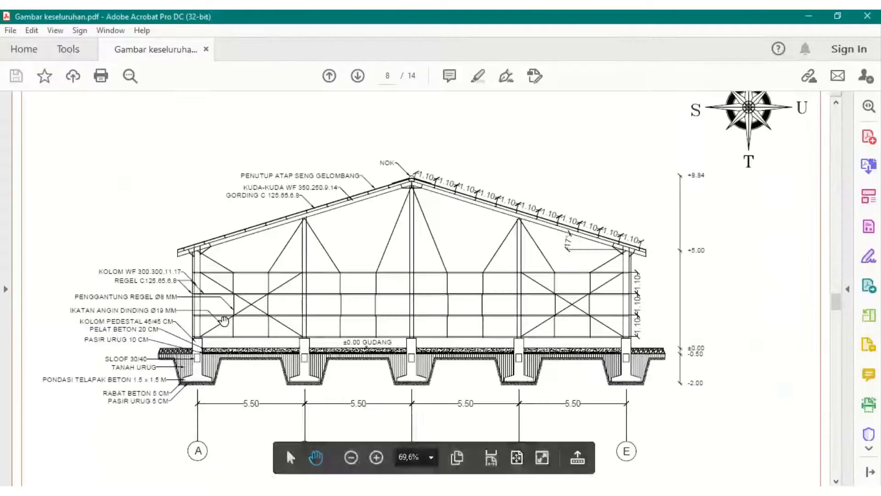
pyautogui.keyDown('ctrl'); pyautogui.scroll(5, 144, 299); pyautogui.keyUp('ctrl')
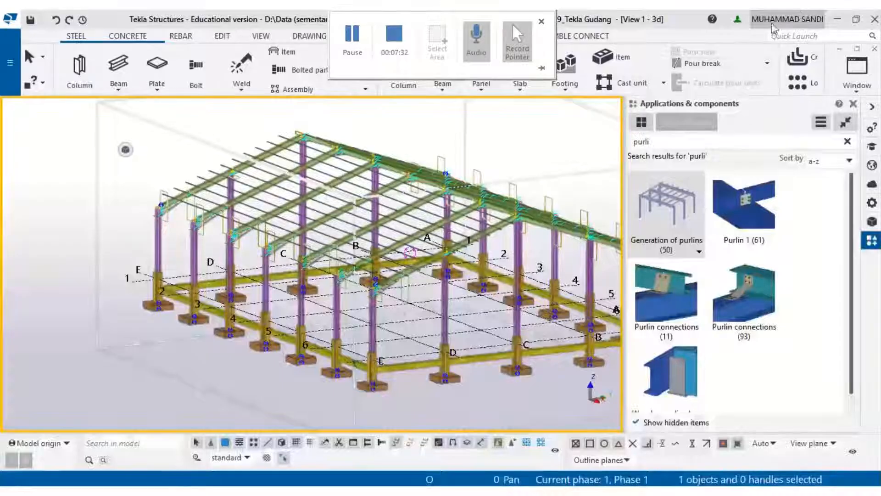
# - Apply the Generation of purlins component along the wall between the column bases to create wall girts
pyautogui.click(683, 139)
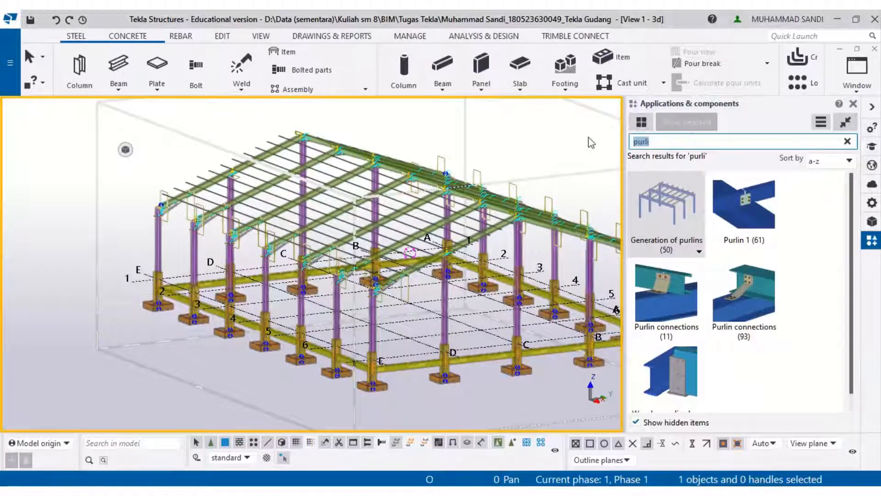
pyautogui.click(642, 202)
pyautogui.scroll(2, 340, 341)
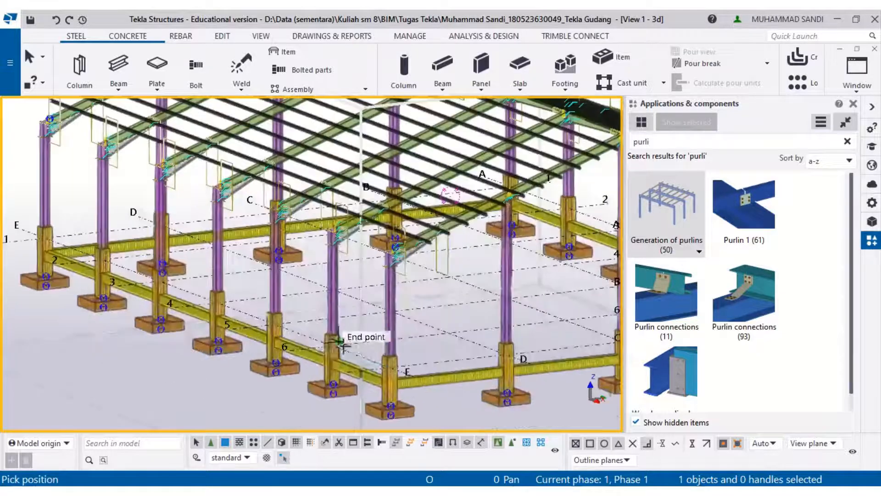
pyautogui.scroll(4, 340, 341)
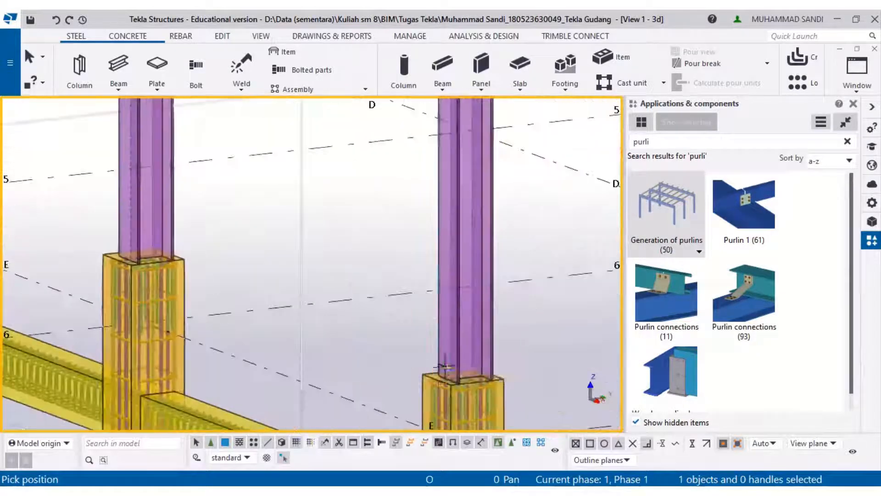
pyautogui.scroll(1, 444, 367)
pyautogui.click(472, 380)
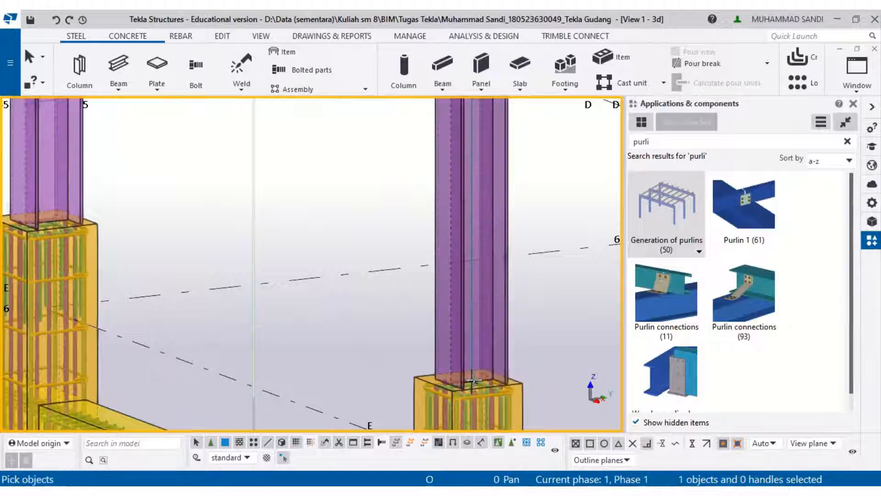
pyautogui.scroll(-2, 472, 380)
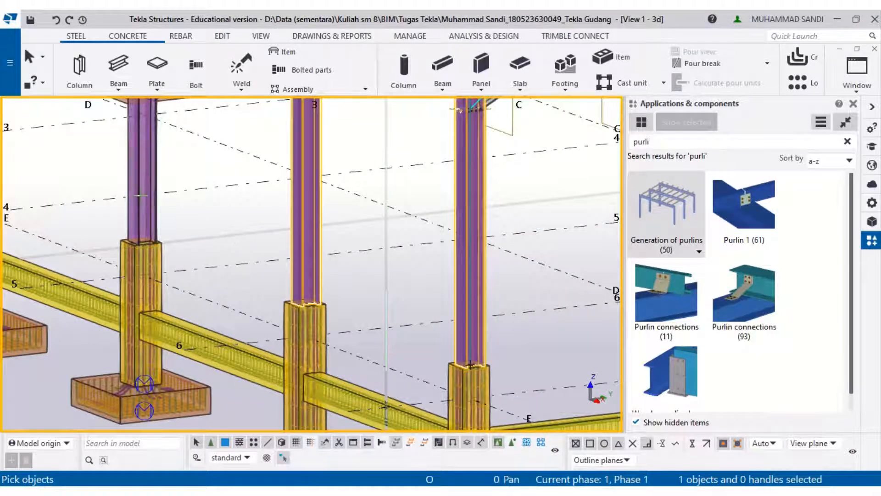
pyautogui.moveTo(327, 296); pyautogui.dragTo(411, 401, button='middle')
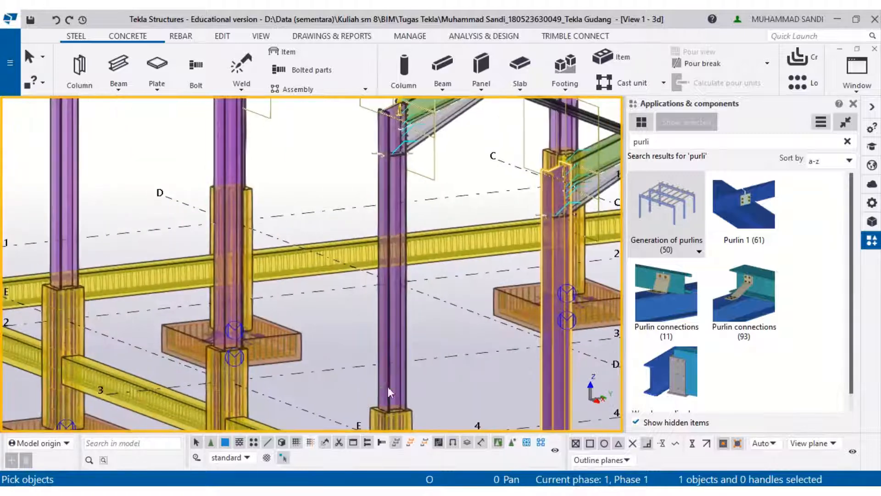
pyautogui.scroll(-2, 217, 226)
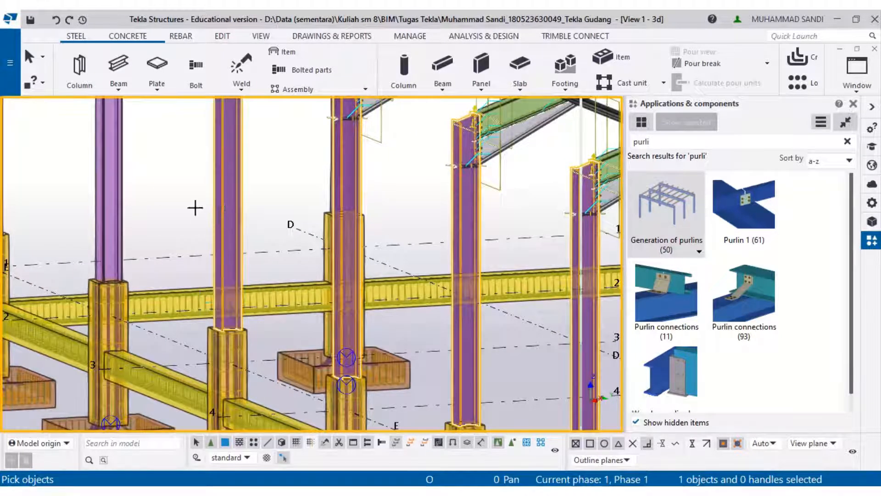
pyautogui.moveTo(115, 209); pyautogui.dragTo(295, 268, button='middle')
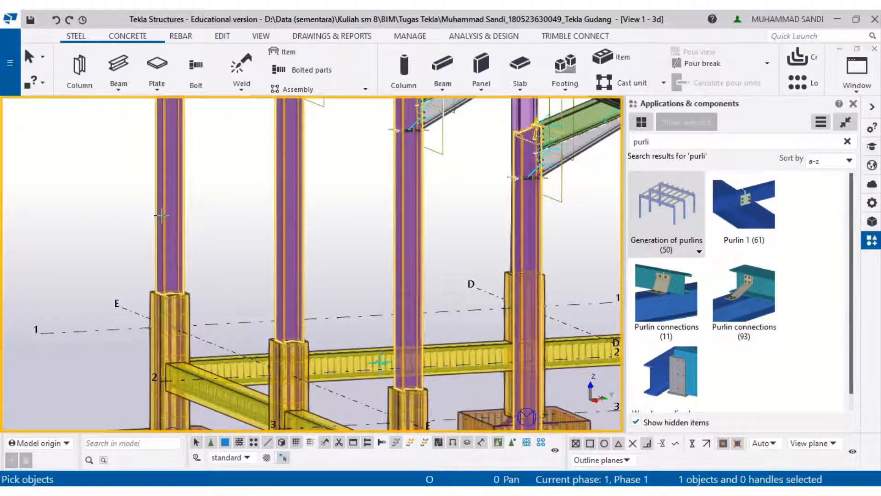
pyautogui.middleClick(248, 231)
pyautogui.scroll(-3, 249, 232)
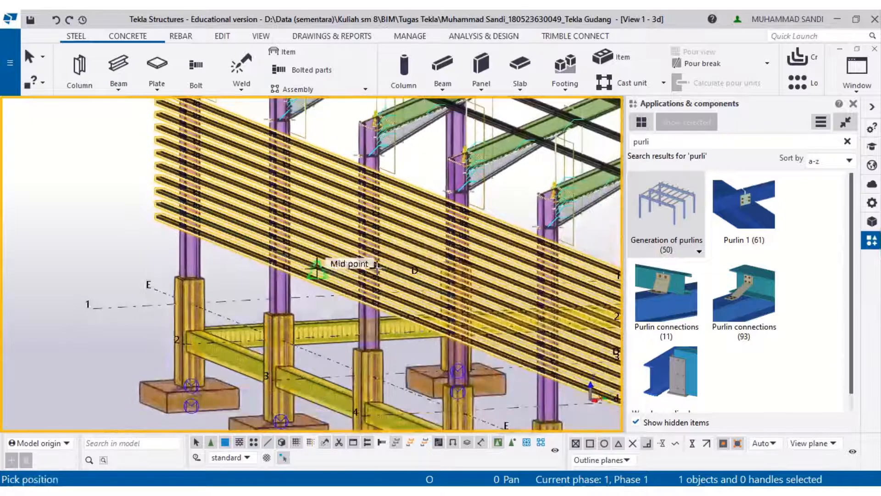
pyautogui.press('Escape')
# - Open the new wall girt component's properties and check the girt profile and spacing in the reference drawing
pyautogui.rightClick(321, 251)
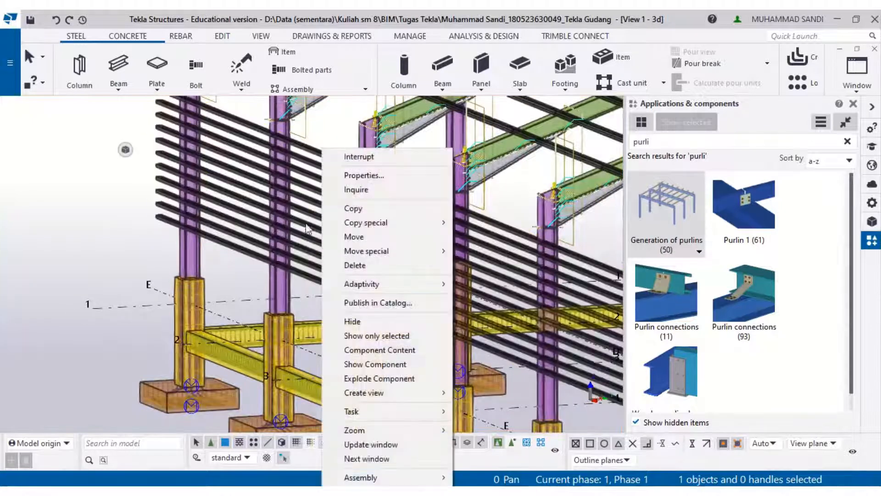
pyautogui.click(250, 185)
pyautogui.rightClick(243, 192)
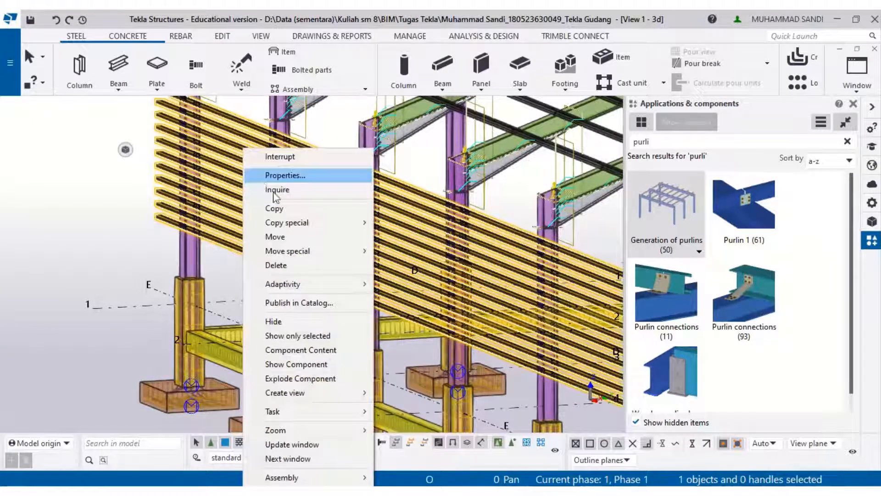
pyautogui.click(273, 193)
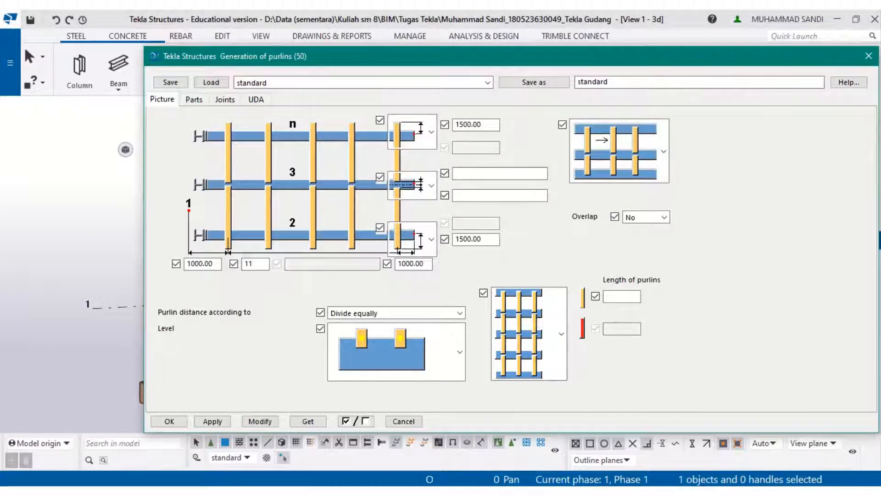
pyautogui.hotkey('alt', 'Tab')
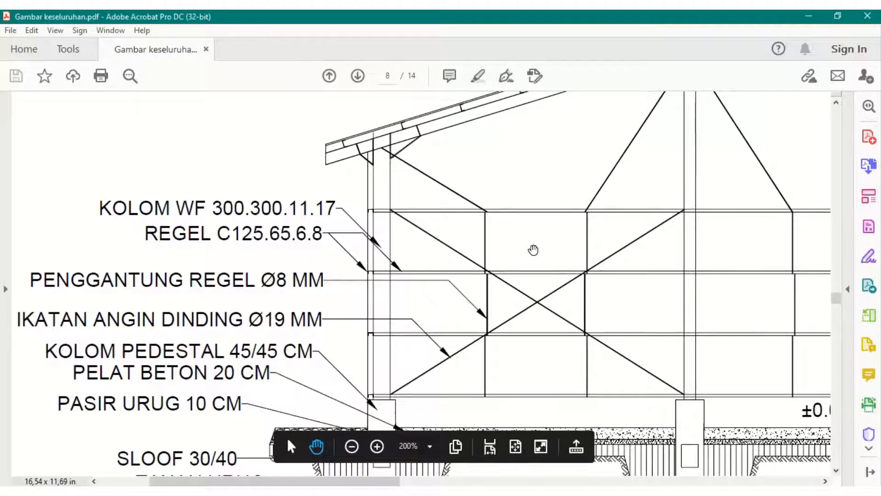
pyautogui.moveTo(589, 235); pyautogui.dragTo(370, 194)
pyautogui.moveTo(697, 209); pyautogui.dragTo(383, 216)
pyautogui.moveTo(758, 197); pyautogui.dragTo(409, 238)
pyautogui.moveTo(814, 229); pyautogui.dragTo(496, 271)
pyautogui.moveTo(444, 263); pyautogui.dragTo(473, 199)
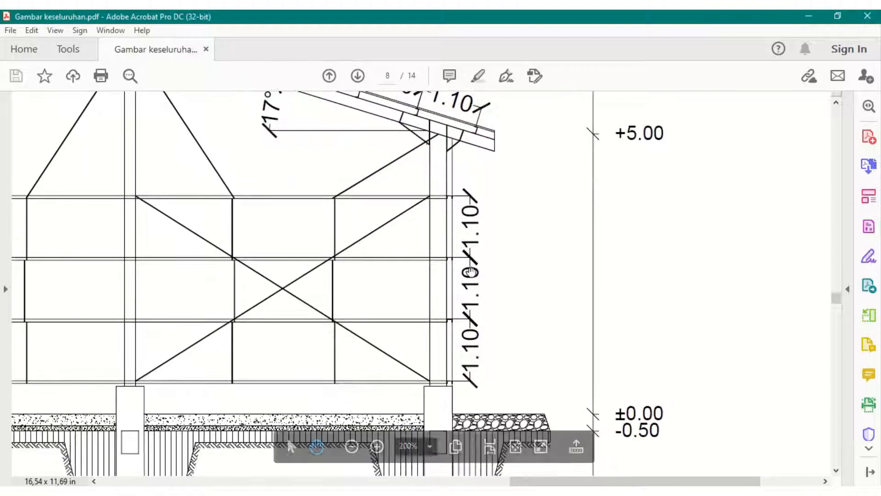
pyautogui.click(808, 16)
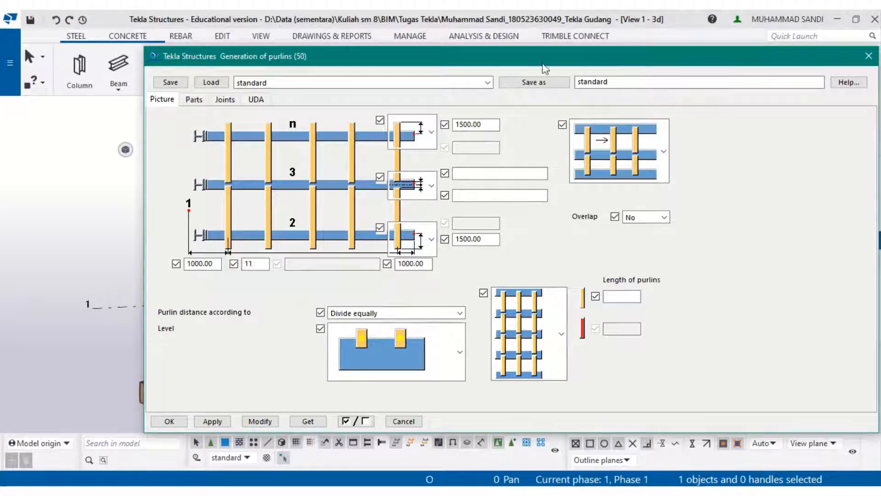
pyautogui.moveTo(543, 65); pyautogui.dragTo(784, 73)
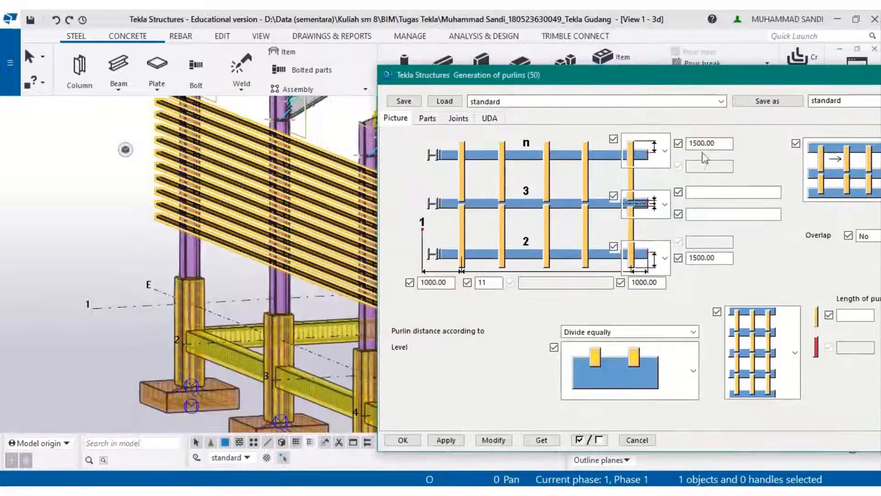
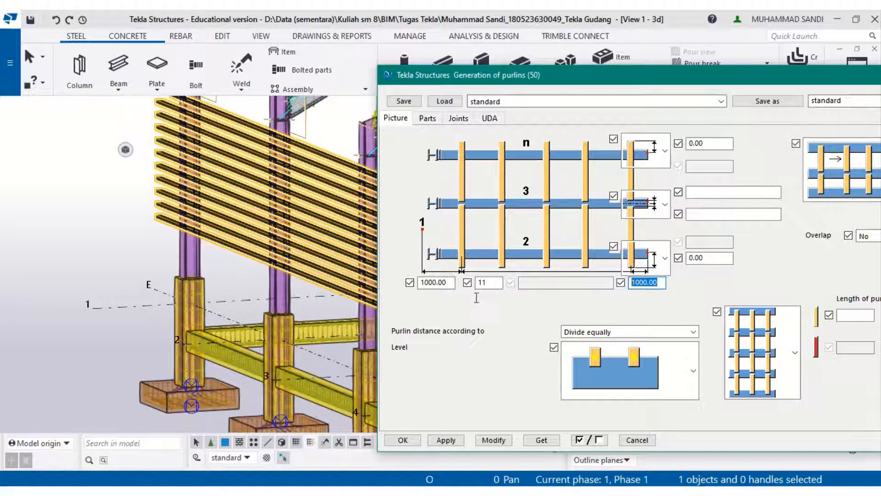
# - Modify the wall girt component to use 4 girts with 0.00 first and last distances
pyautogui.hotkey('alt', 'Tab')
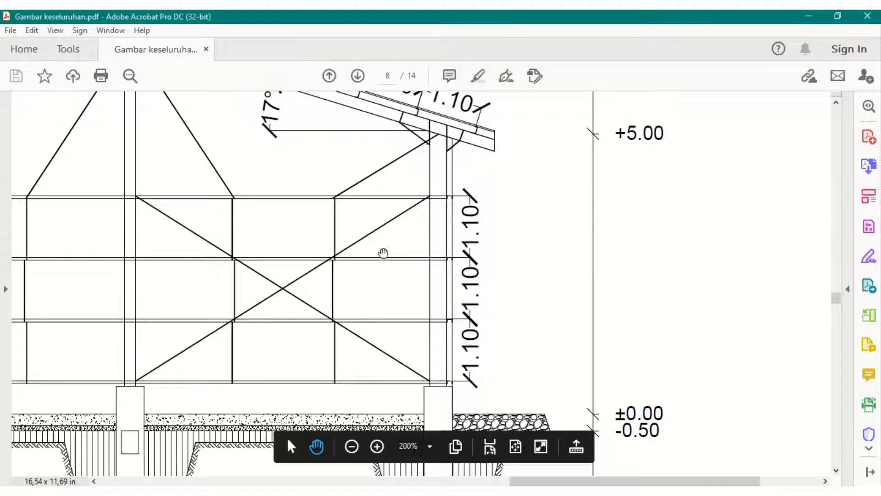
pyautogui.hotkey('alt', 'Tab')
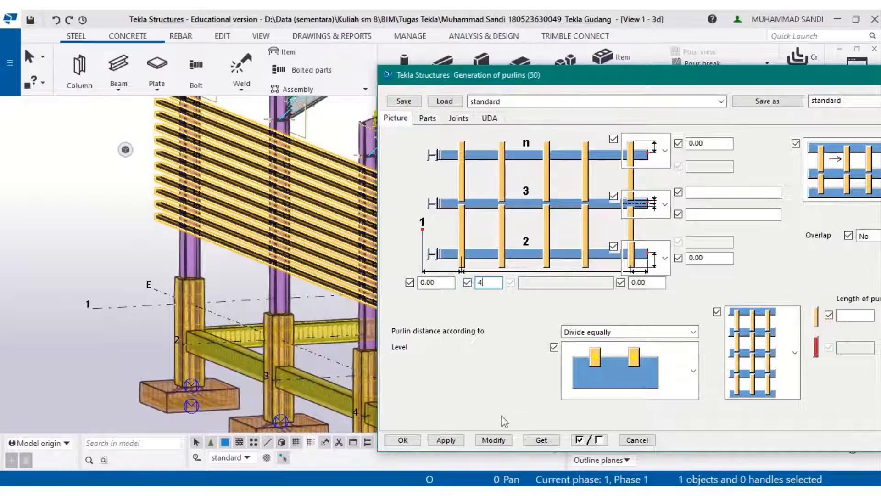
pyautogui.click(506, 439)
pyautogui.scroll(-4, 201, 312)
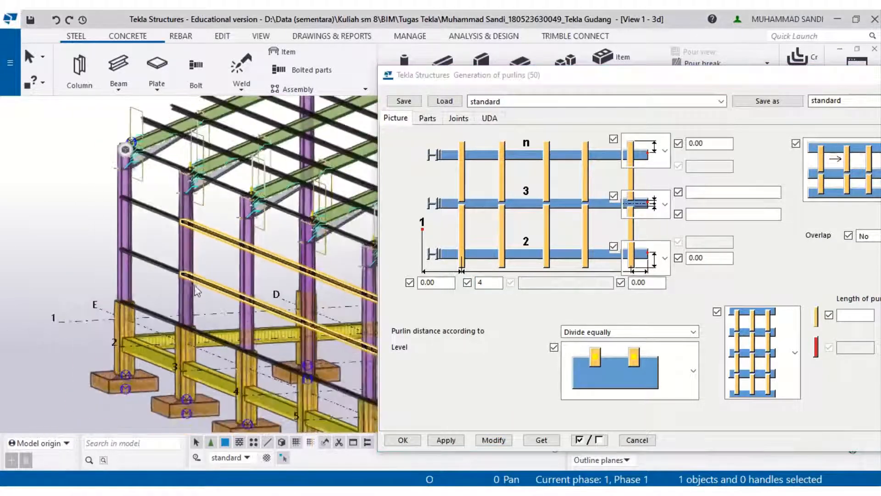
pyautogui.scroll(3, 197, 291)
# - Examine the wall girt (regel C125.65.6.8) layout and spacing in the reference drawing's elevation
pyautogui.moveTo(275, 491)
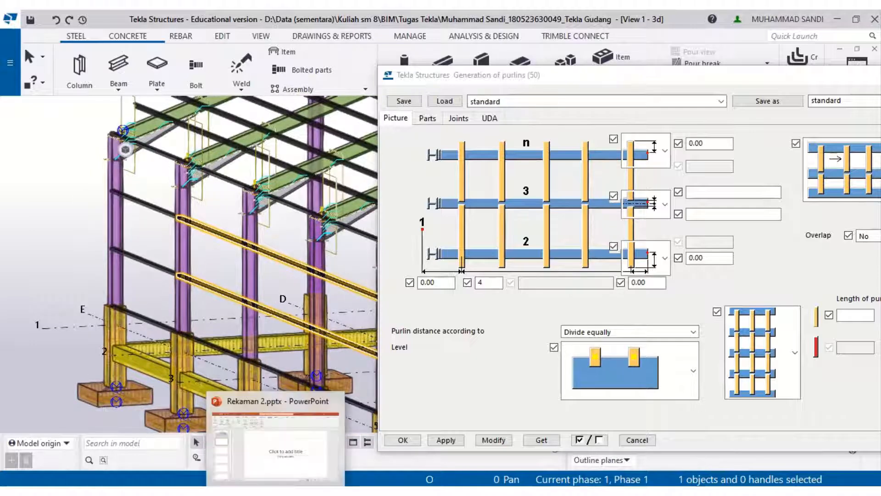
pyautogui.click(614, 386)
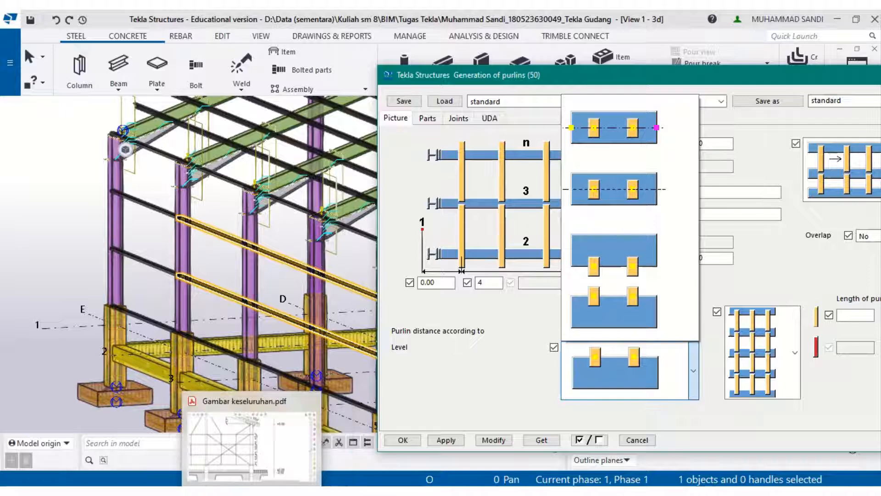
pyautogui.click(279, 464)
pyautogui.keyDown('ctrl'); pyautogui.scroll(-5, 394, 281); pyautogui.keyUp('ctrl')
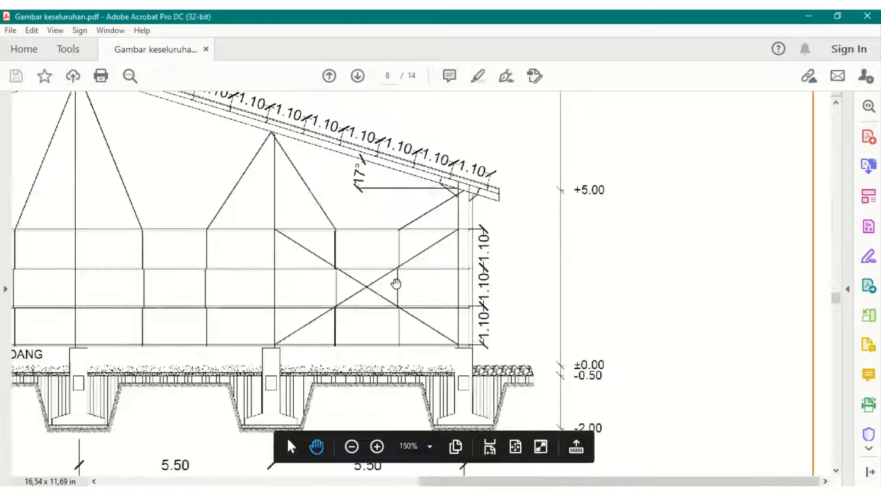
pyautogui.keyDown('ctrl'); pyautogui.scroll(4, 211, 307); pyautogui.keyUp('ctrl')
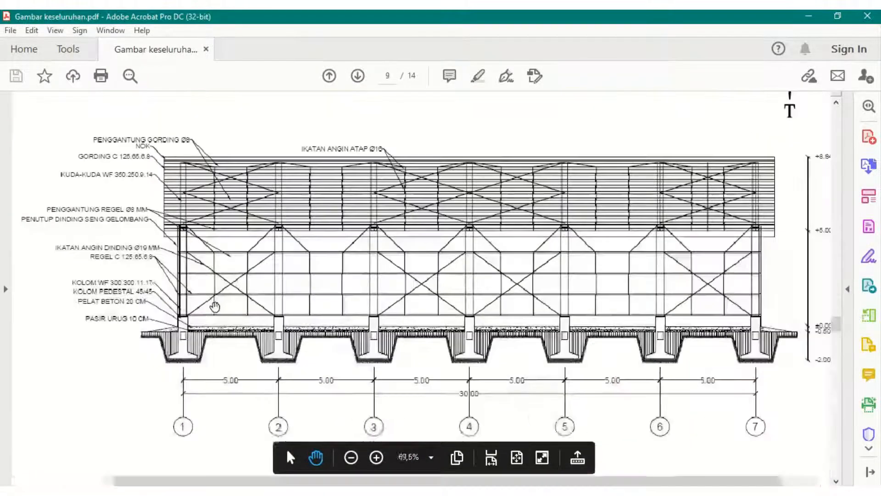
pyautogui.keyDown('ctrl'); pyautogui.scroll(-3, 101, 304); pyautogui.keyUp('ctrl')
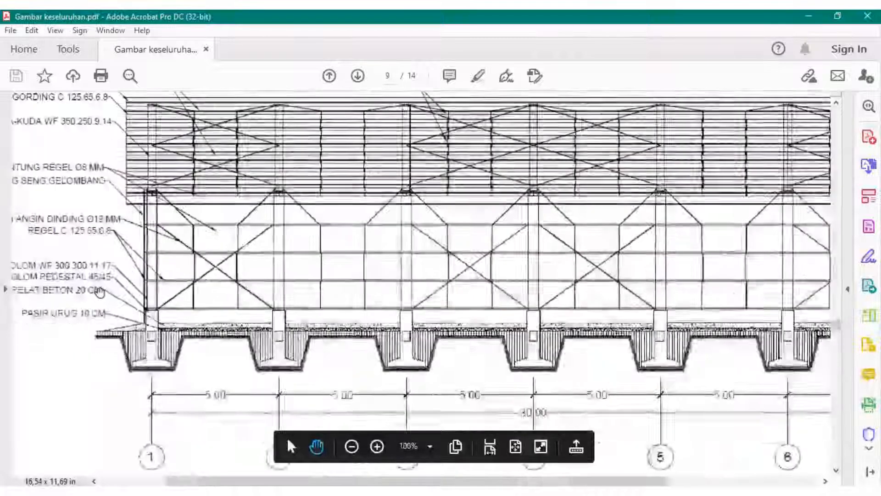
pyautogui.keyDown('ctrl'); pyautogui.scroll(4, 151, 278); pyautogui.keyUp('ctrl')
pyautogui.keyDown('ctrl'); pyautogui.scroll(3, 273, 285); pyautogui.keyUp('ctrl')
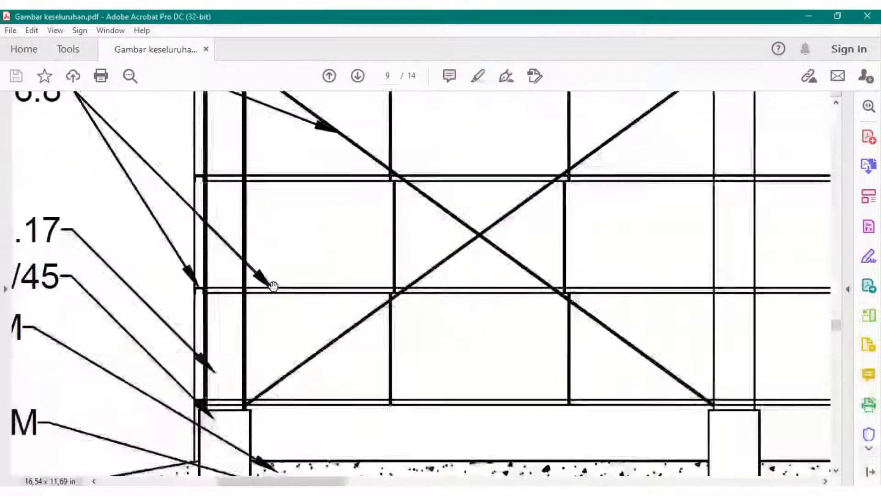
pyautogui.keyDown('ctrl'); pyautogui.scroll(2, 198, 289); pyautogui.keyUp('ctrl')
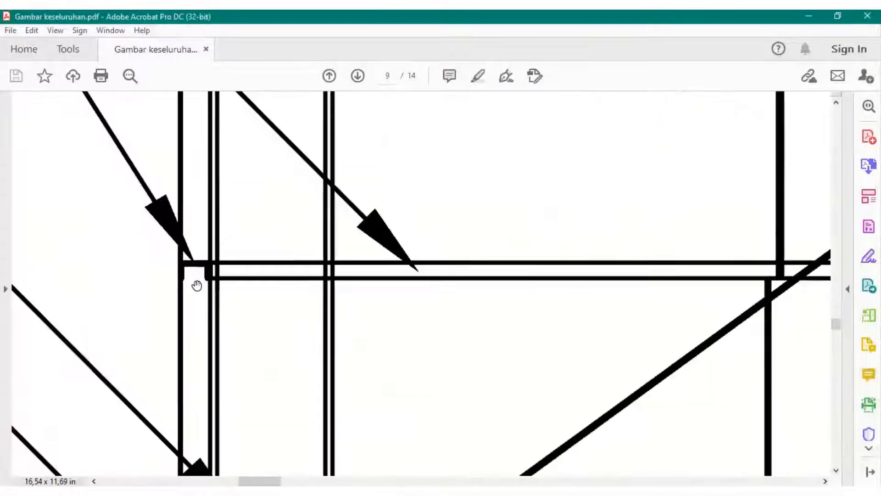
pyautogui.keyDown('ctrl'); pyautogui.scroll(-5, 198, 286); pyautogui.keyUp('ctrl')
pyautogui.keyDown('ctrl'); pyautogui.scroll(-1, 199, 291); pyautogui.keyUp('ctrl')
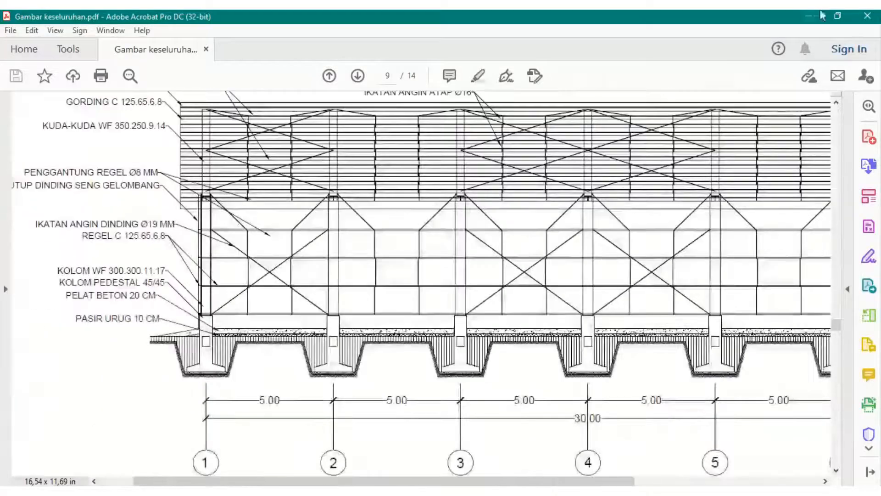
pyautogui.click(808, 16)
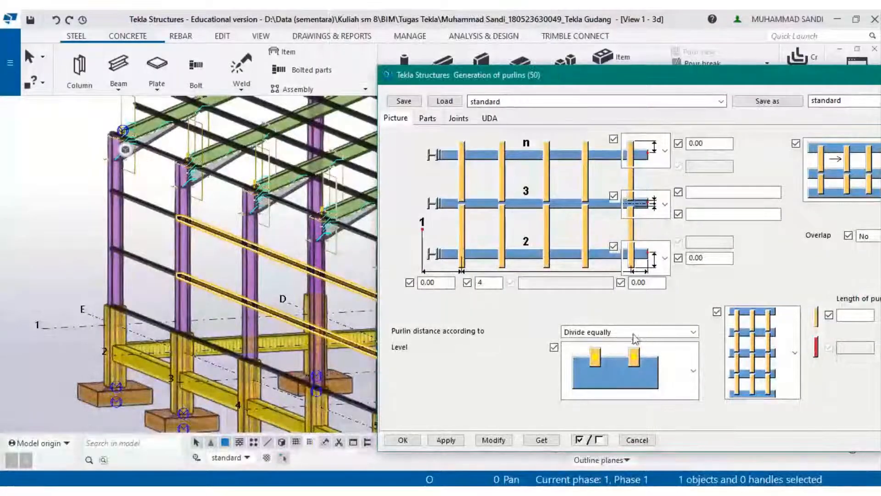
# - Set the wall girt component's level option to girts centred on the reference line
pyautogui.click(636, 362)
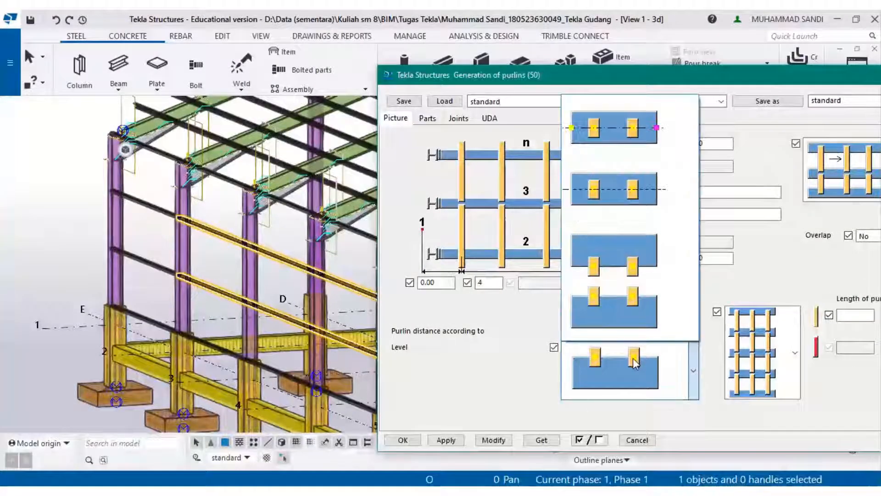
pyautogui.click(615, 150)
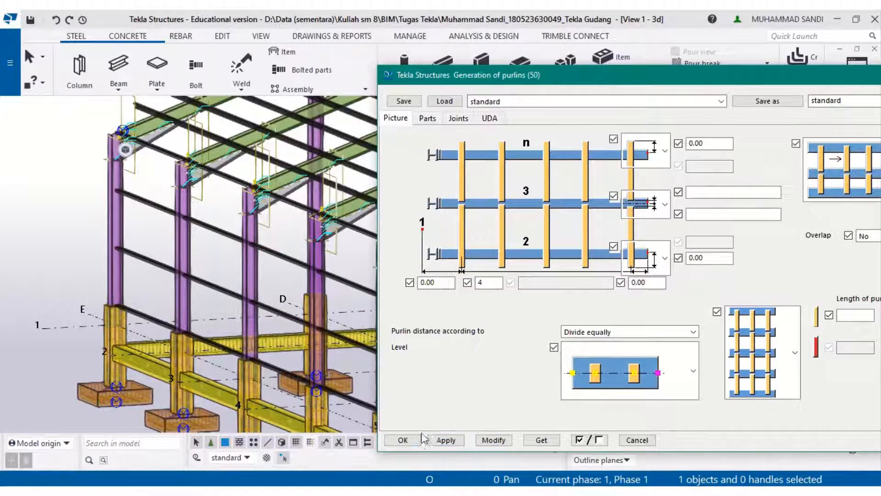
pyautogui.scroll(-1, 348, 298)
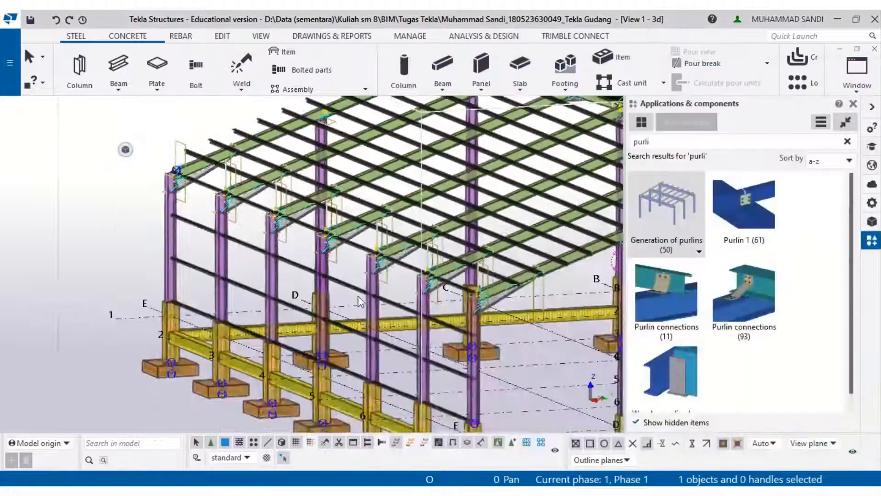
pyautogui.moveTo(349, 298); pyautogui.dragTo(158, 253, button='middle')
pyautogui.scroll(-2, 248, 280)
pyautogui.scroll(1, 243, 330)
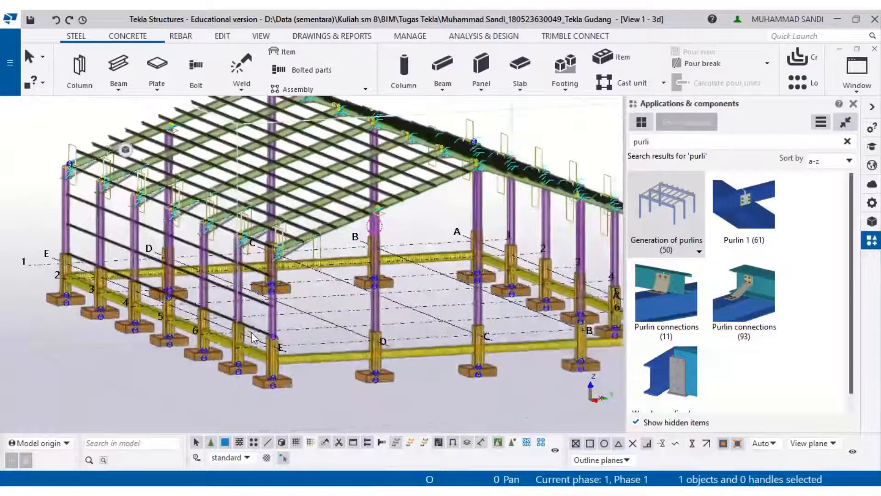
pyautogui.rightClick(255, 333)
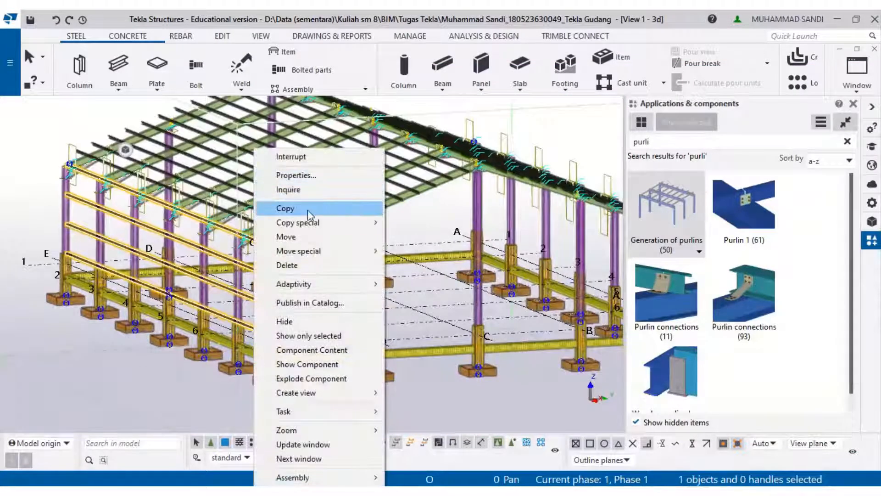
pyautogui.click(285, 207)
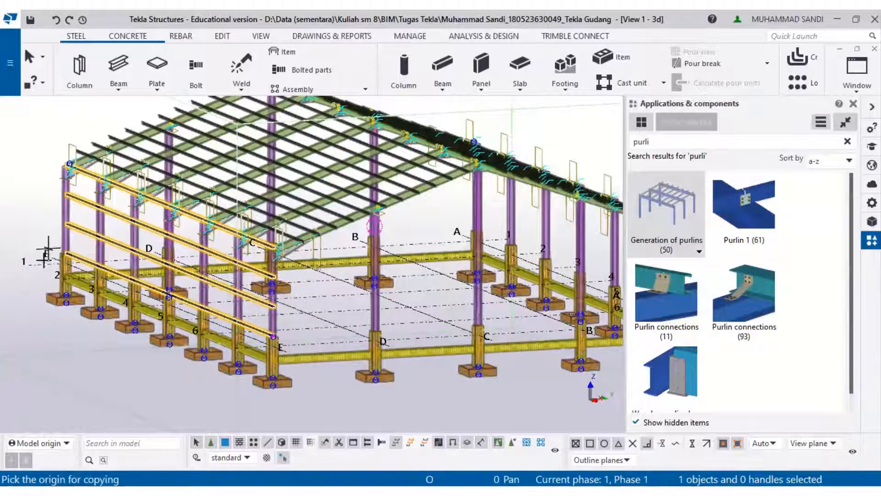
pyautogui.scroll(4, 46, 251)
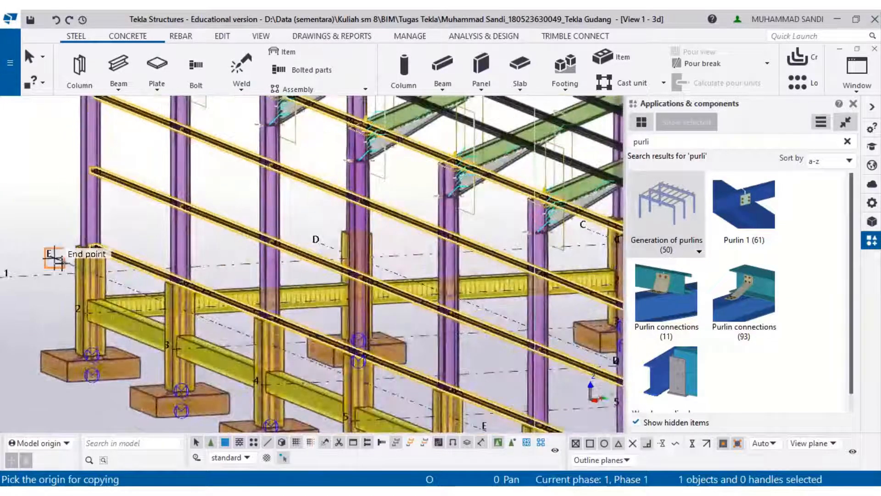
pyautogui.click(56, 260)
pyautogui.scroll(-2, 56, 259)
pyautogui.moveTo(467, 294); pyautogui.dragTo(146, 308, button='middle')
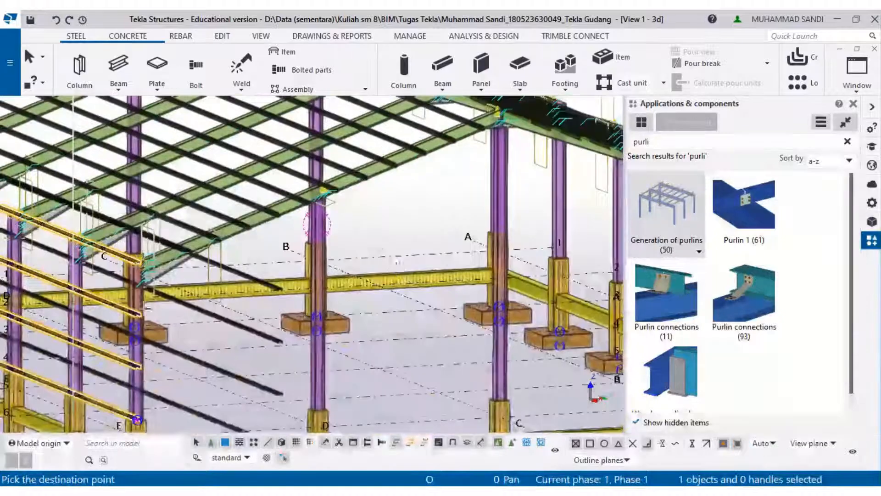
pyautogui.moveTo(399, 258); pyautogui.dragTo(396, 256, button='middle')
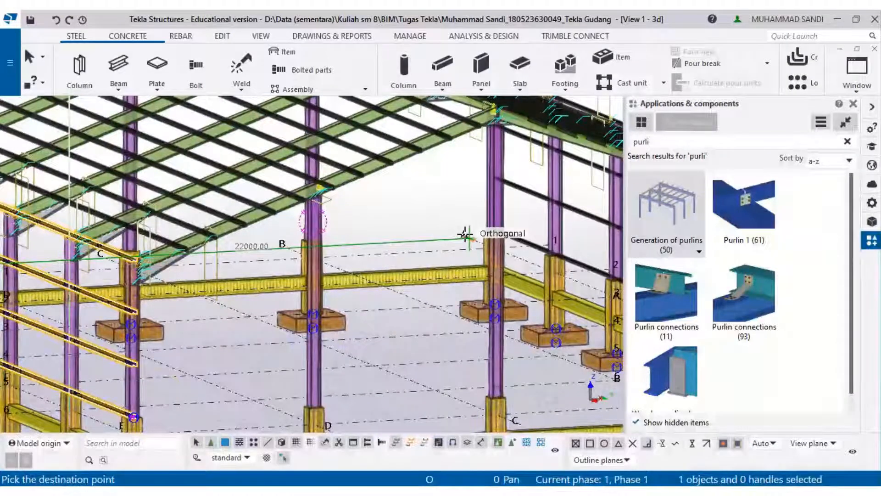
pyautogui.moveTo(452, 235); pyautogui.dragTo(596, 231, button='middle')
pyautogui.press('Escape')
# - Try to copy the wall girt component from the end point at grid E to the end point at grid A
pyautogui.scroll(-1, 359, 238)
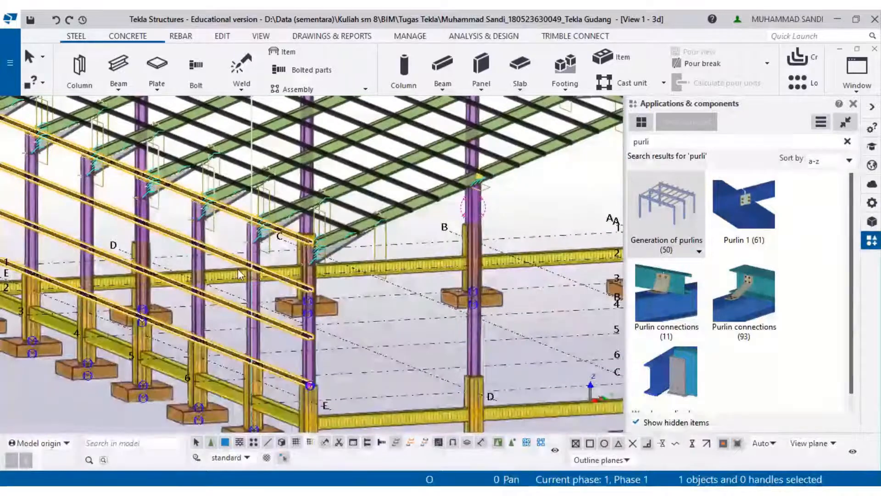
pyautogui.rightClick(241, 265)
pyautogui.click(303, 210)
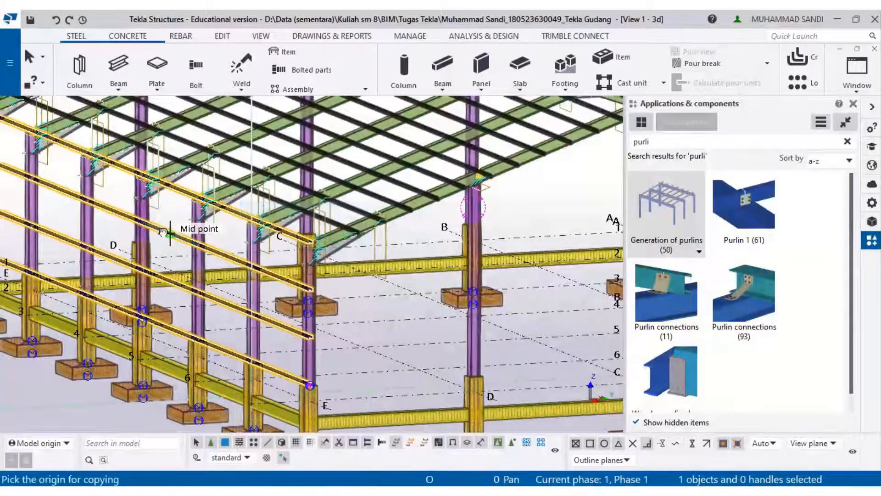
pyautogui.scroll(5, 46, 252)
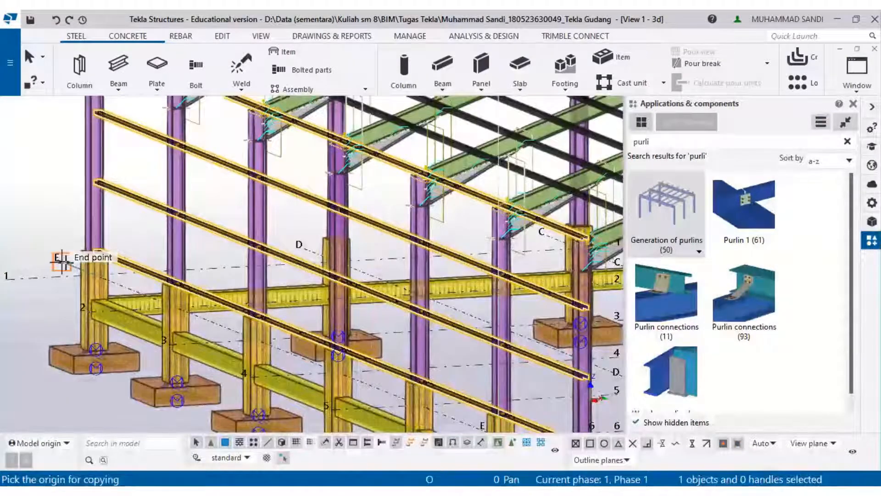
pyautogui.click(61, 262)
pyautogui.moveTo(481, 257); pyautogui.dragTo(175, 266, button='middle')
pyautogui.moveTo(399, 263); pyautogui.dragTo(174, 252, button='middle')
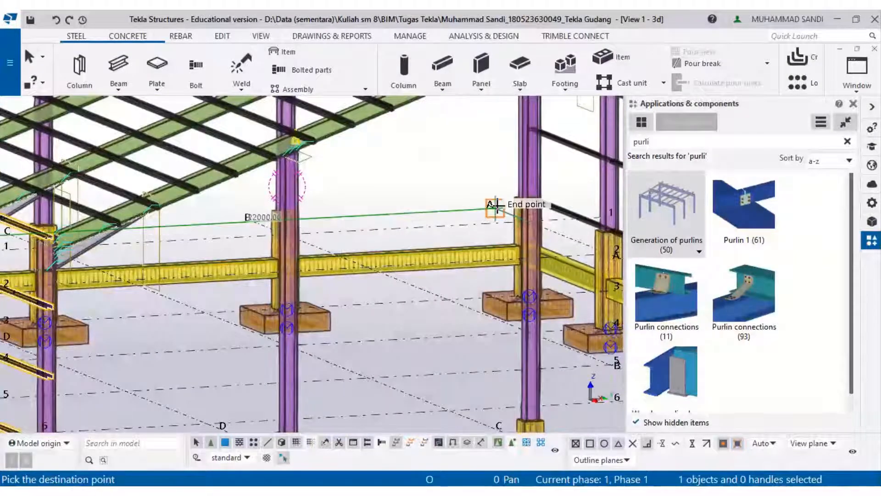
pyautogui.click(495, 205)
pyautogui.scroll(-2, 495, 204)
pyautogui.press('Escape')
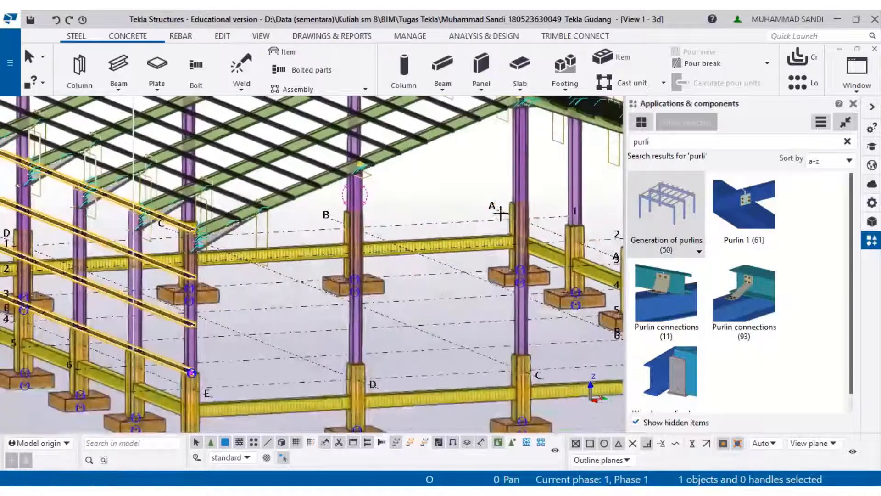
pyautogui.moveTo(475, 221); pyautogui.dragTo(598, 214, button='middle')
pyautogui.rightClick(237, 148)
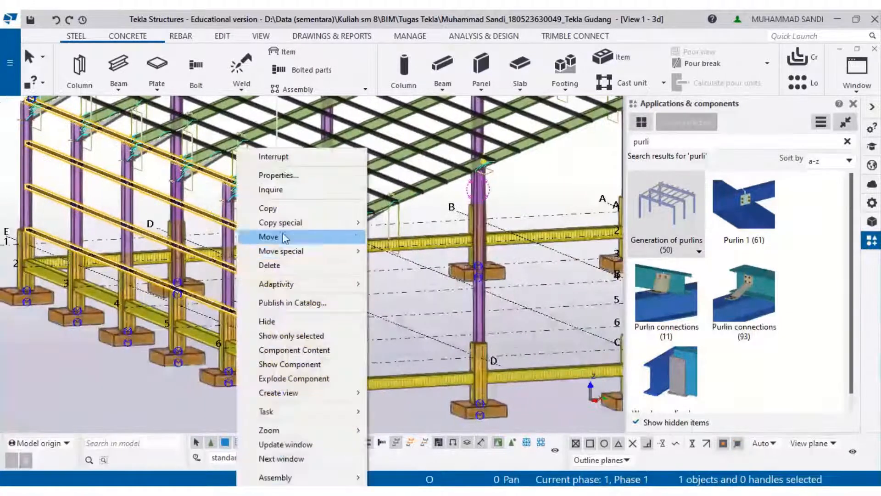
pyautogui.moveTo(295, 223)
pyautogui.click(459, 225)
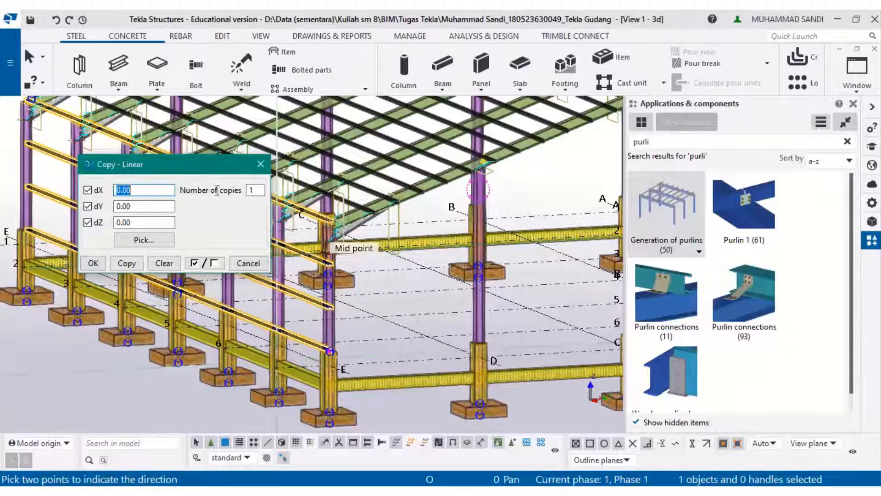
pyautogui.moveTo(604, 230); pyautogui.dragTo(433, 248, button='middle')
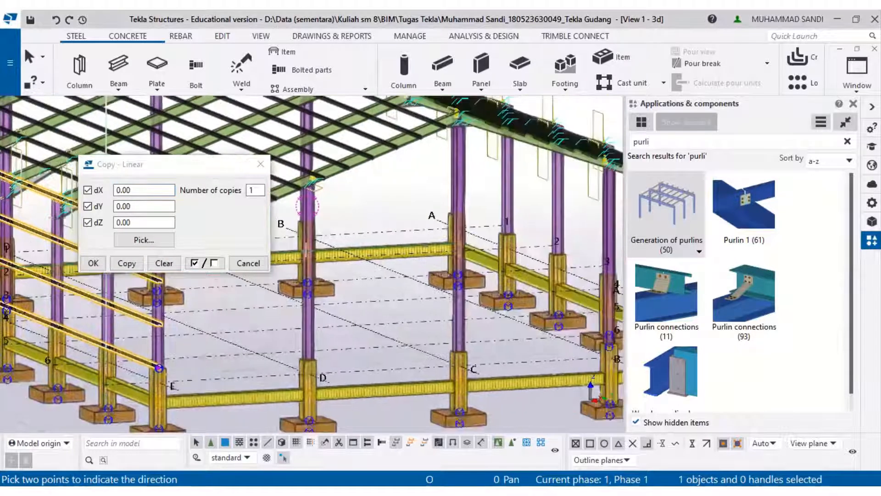
pyautogui.click(435, 221)
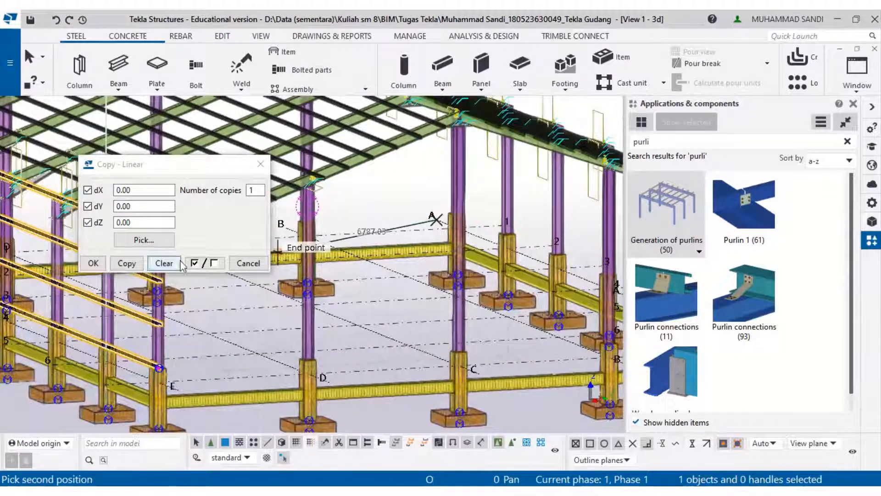
pyautogui.press('Escape')
pyautogui.moveTo(401, 229); pyautogui.dragTo(615, 226, button='middle')
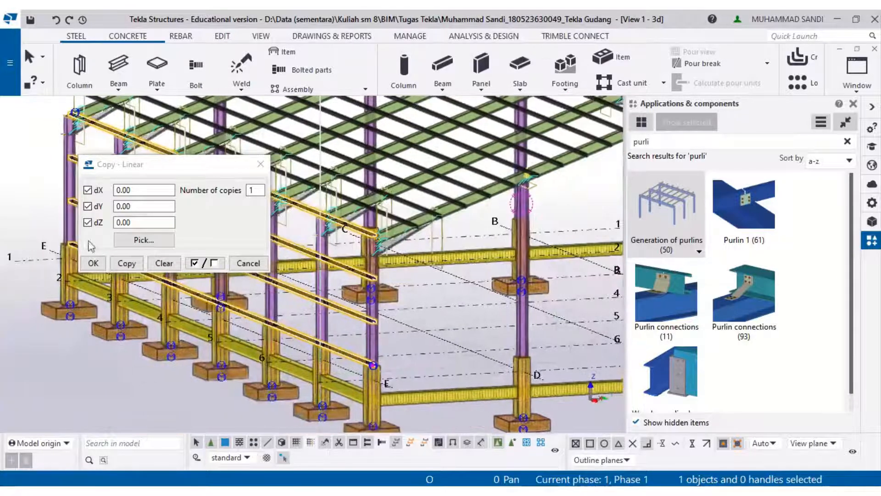
pyautogui.click(231, 264)
# - Copy the wall girt component linearly from the end point at grid E to the end point at grid A (dY 22000)
pyautogui.rightClick(254, 260)
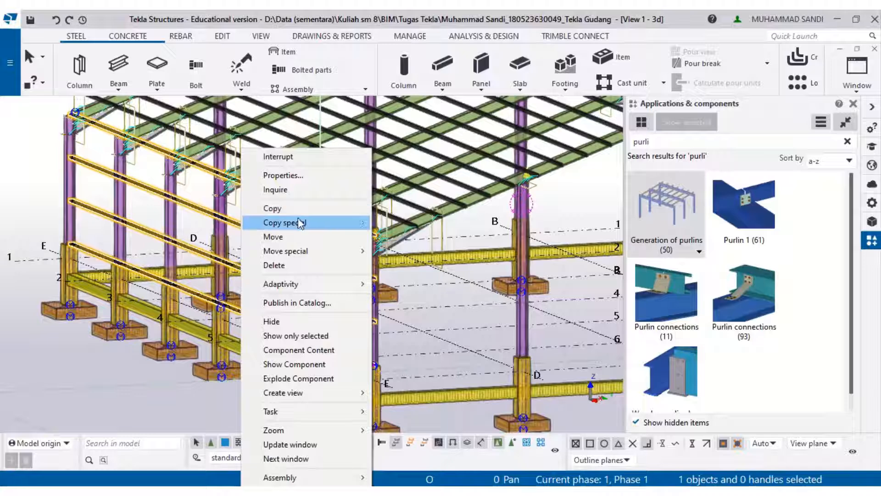
pyautogui.moveTo(304, 222)
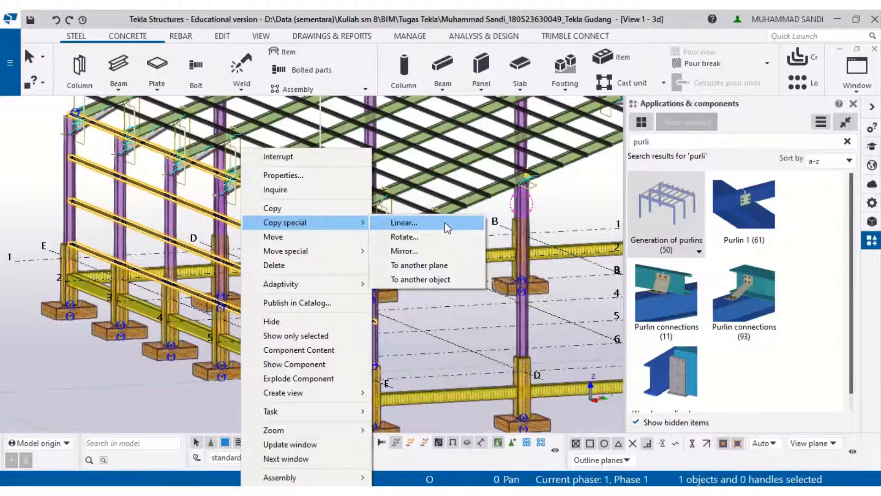
pyautogui.click(409, 222)
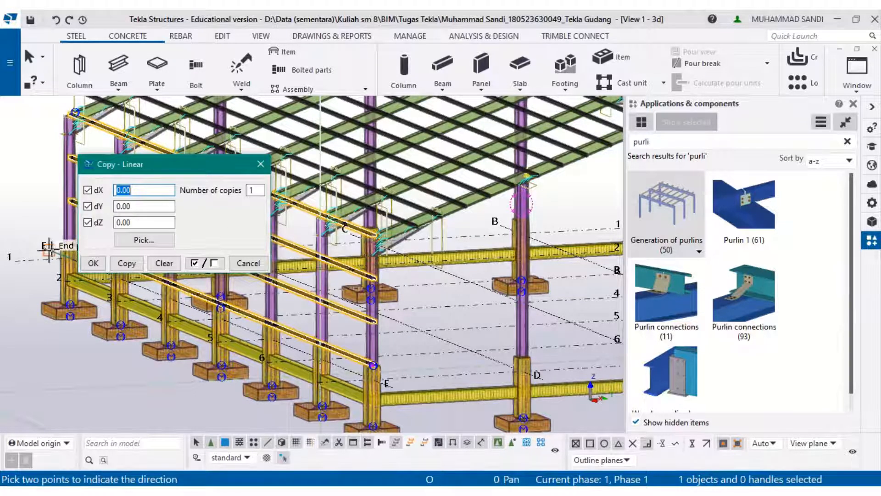
pyautogui.click(48, 250)
pyautogui.moveTo(351, 237); pyautogui.dragTo(57, 263, button='middle')
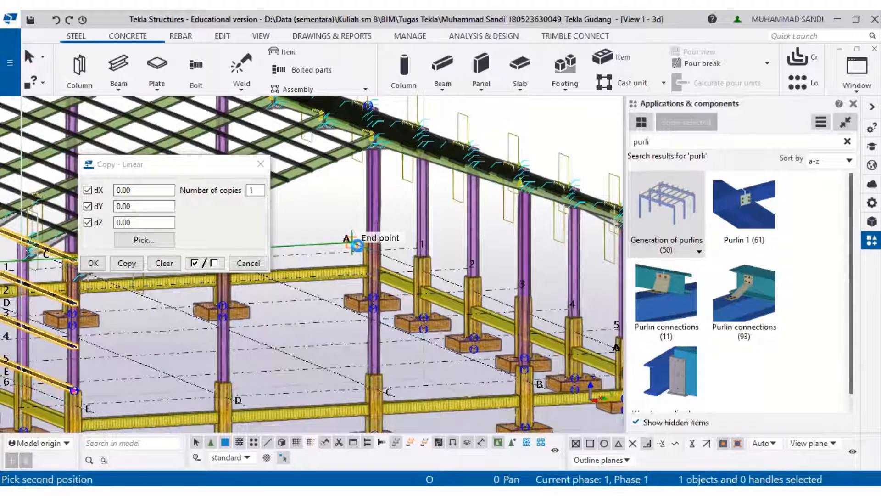
pyautogui.click(358, 245)
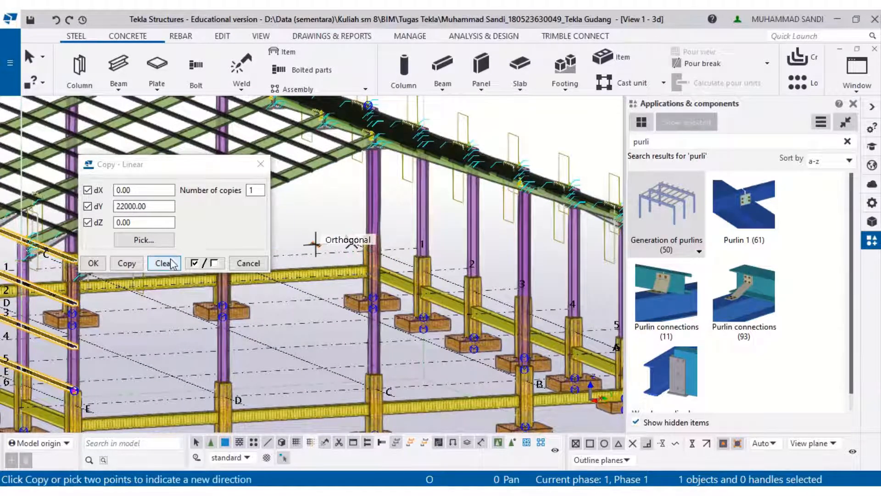
pyautogui.click(126, 266)
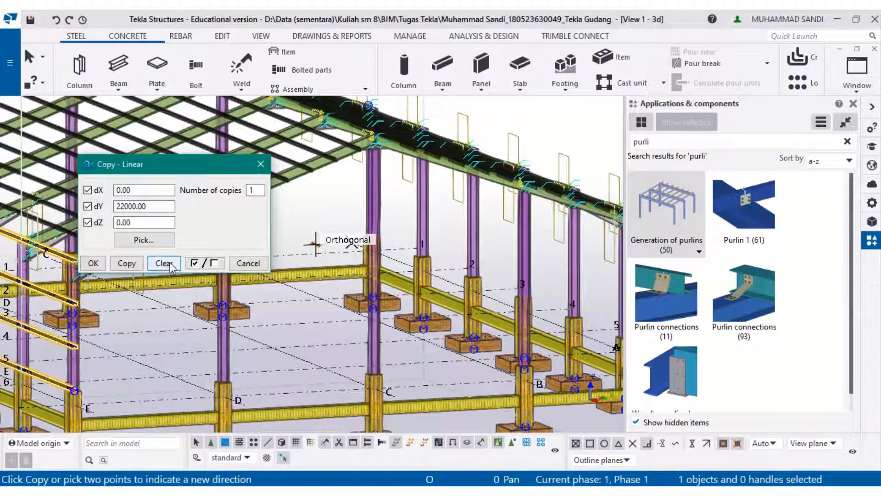
pyautogui.scroll(-3, 460, 277)
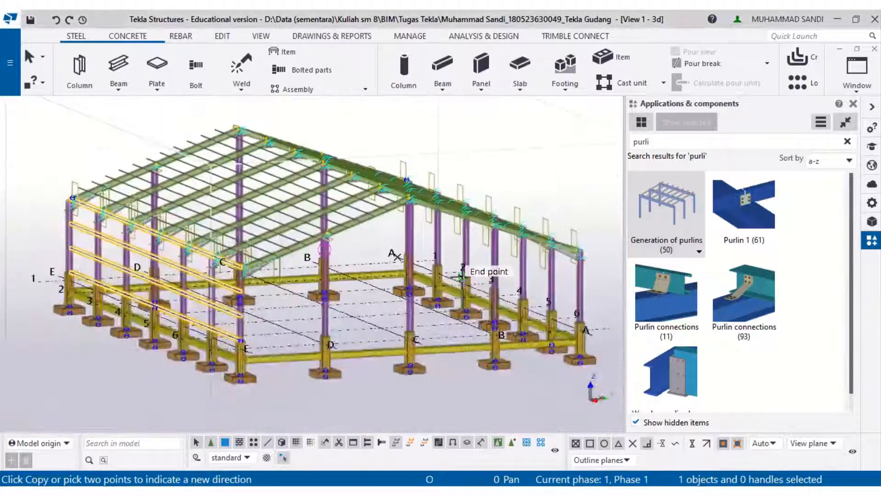
pyautogui.moveTo(249, 323); pyautogui.dragTo(421, 301, button='middle')
pyautogui.press('Escape')
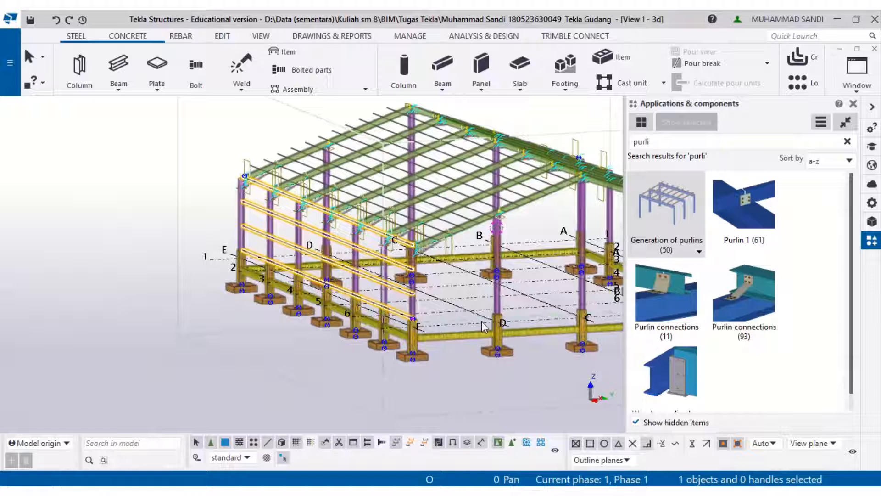
# - Examine the copied wall girts along the grid A wall around the columns and footings
pyautogui.click(438, 370)
pyautogui.moveTo(441, 347); pyautogui.dragTo(412, 345, button='middle')
pyautogui.scroll(5, 383, 321)
pyautogui.moveTo(468, 283); pyautogui.dragTo(269, 336, button='middle')
pyautogui.moveTo(438, 289); pyautogui.dragTo(329, 296, button='middle')
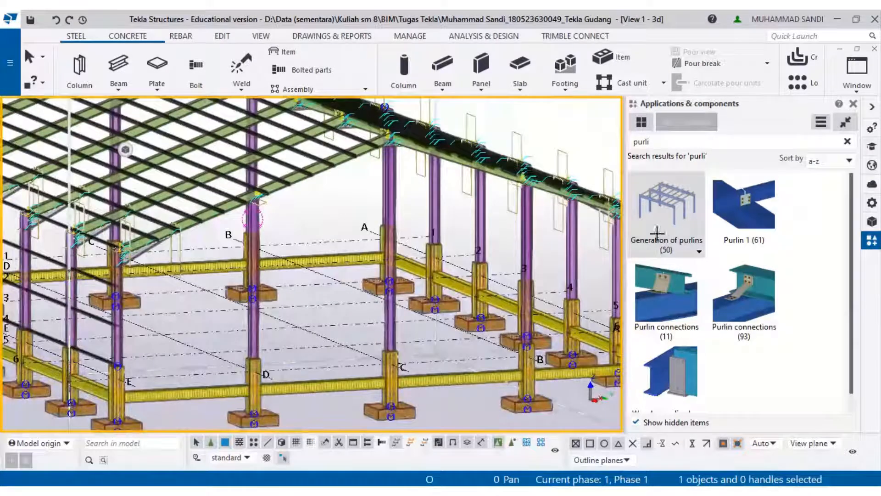
pyautogui.scroll(8, 589, 291)
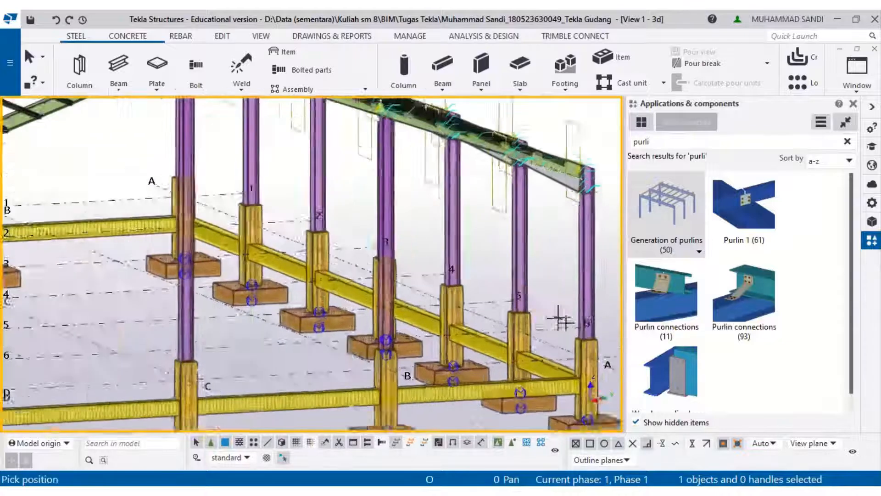
pyautogui.scroll(8, 594, 345)
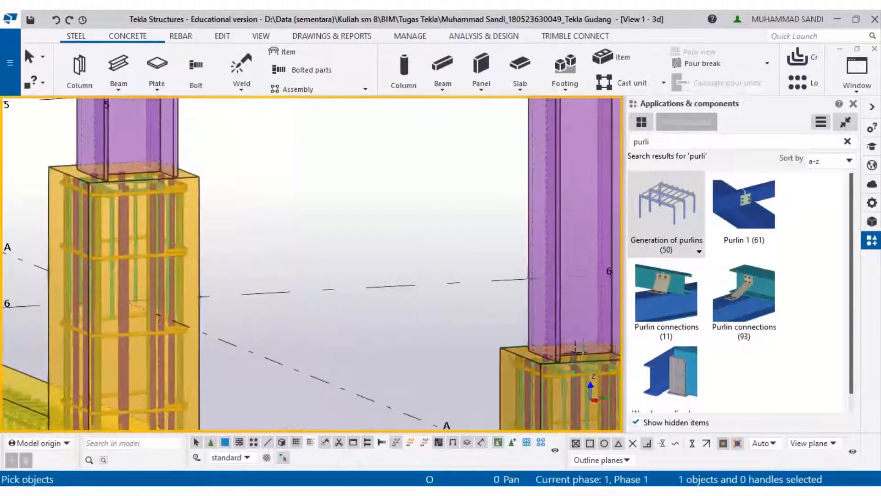
pyautogui.scroll(-6, 571, 293)
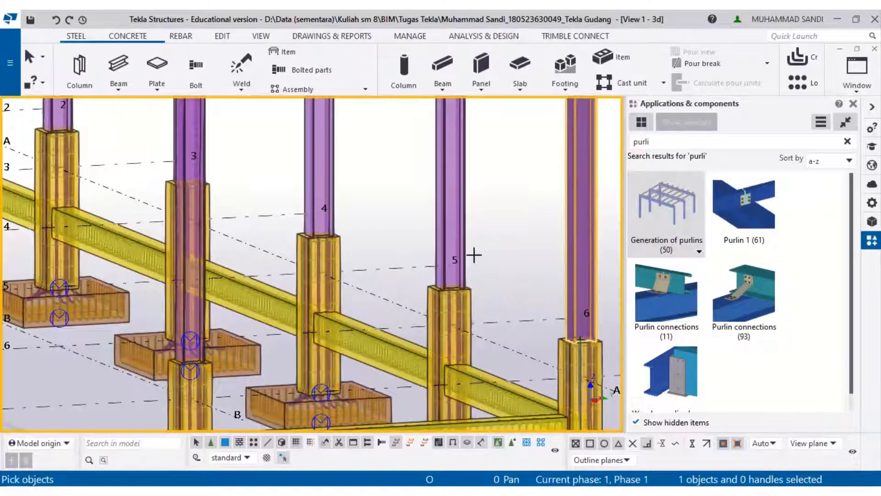
pyautogui.scroll(3, 301, 185)
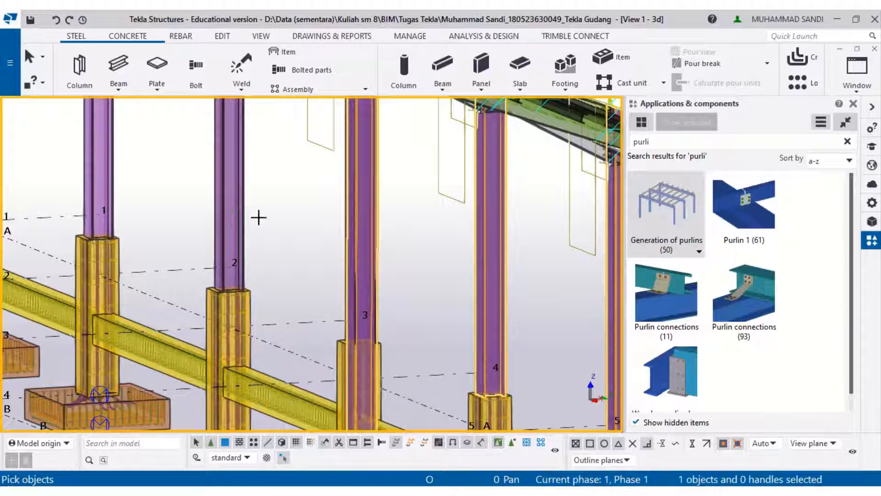
pyautogui.scroll(-4, 333, 266)
pyautogui.press('Escape')
pyautogui.keyDown('ctrl'); pyautogui.moveTo(394, 289); pyautogui.dragTo(352, 275, button='middle'); pyautogui.keyUp('ctrl')
pyautogui.scroll(5, 478, 360)
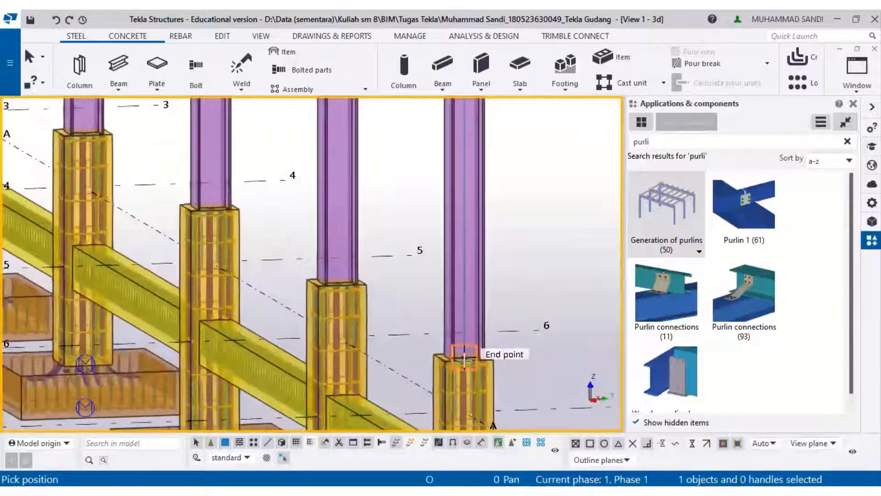
pyautogui.click(464, 360)
pyautogui.scroll(-4, 475, 300)
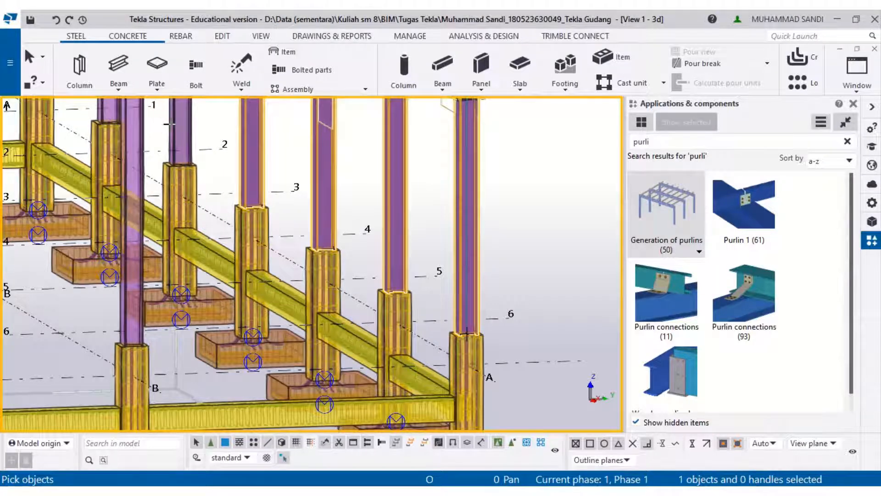
pyautogui.moveTo(169, 124); pyautogui.dragTo(238, 209, button='middle')
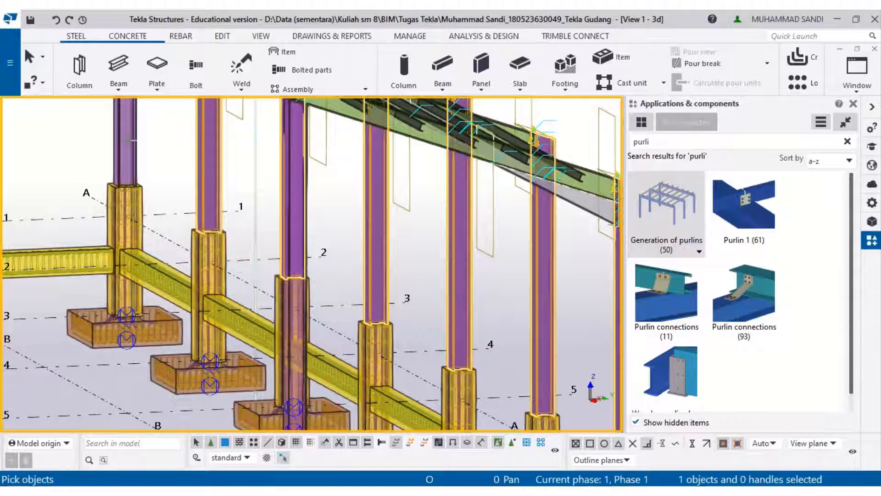
pyautogui.middleClick(133, 145)
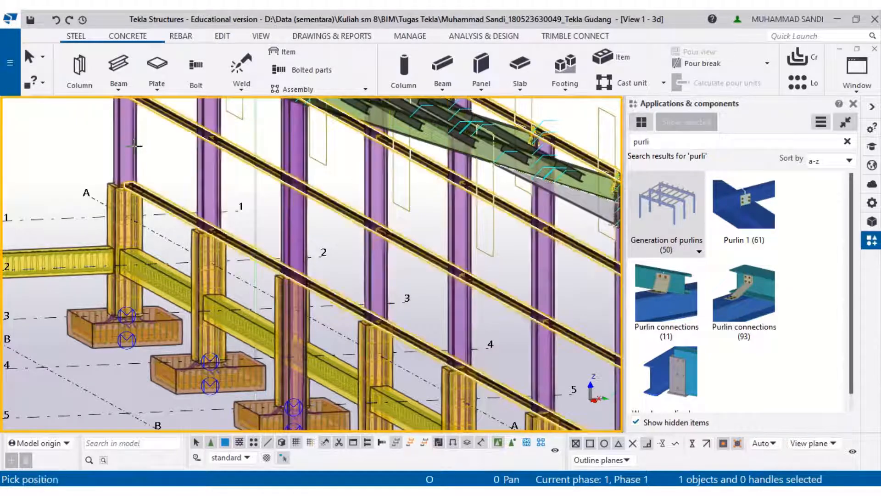
pyautogui.scroll(-3, 155, 171)
pyautogui.scroll(2, 421, 326)
pyautogui.press('Escape')
pyautogui.scroll(6, 422, 326)
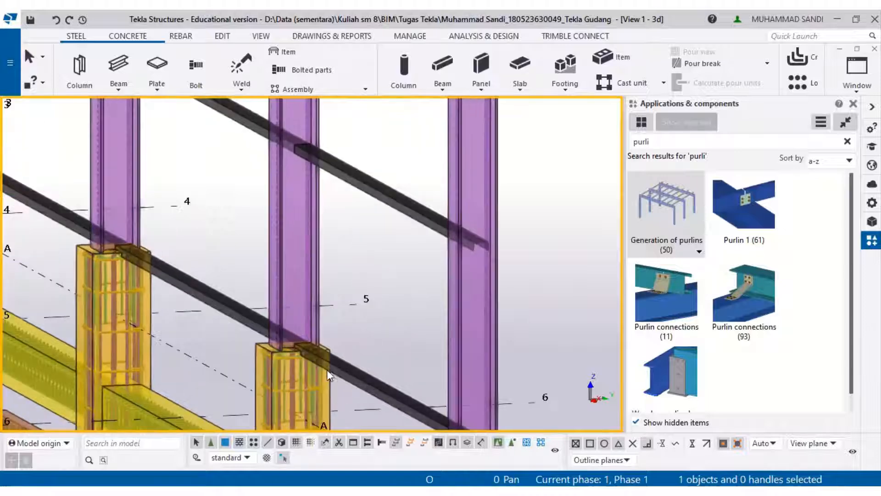
pyautogui.scroll(-2, 381, 380)
# - Set the wall girt component's bottom girt offset to 50 and modify the component
pyautogui.click(381, 383)
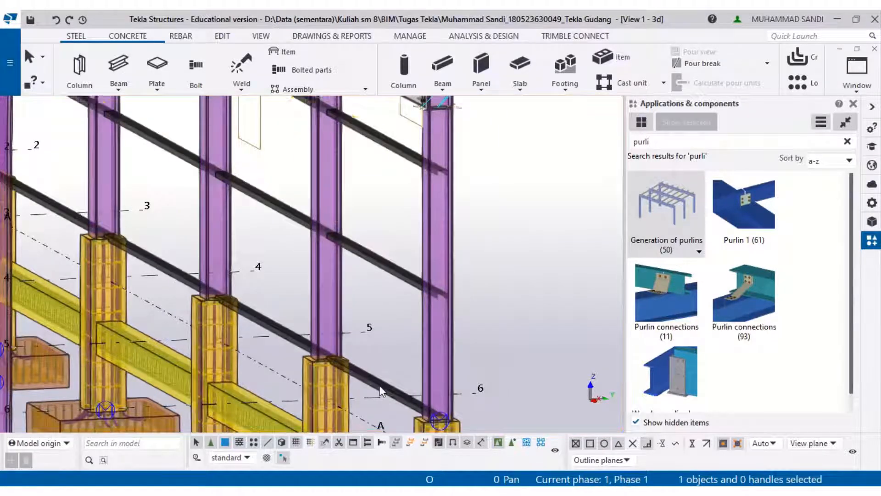
pyautogui.rightClick(381, 382)
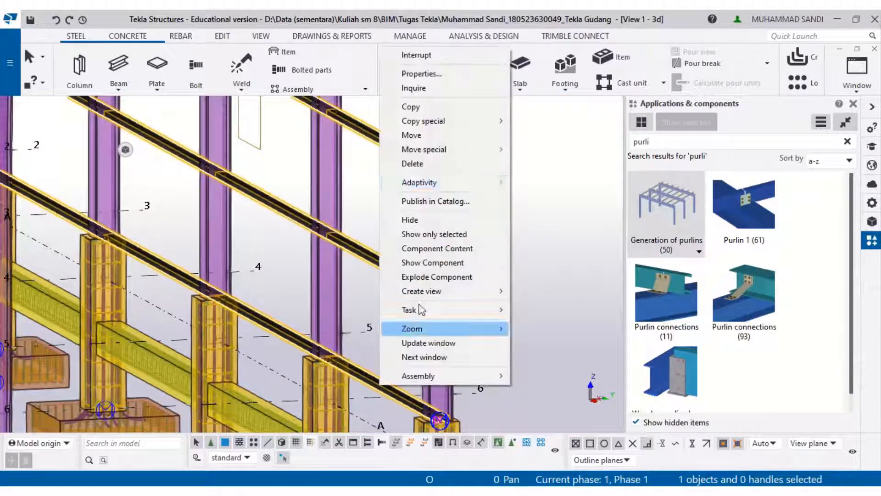
pyautogui.click(464, 77)
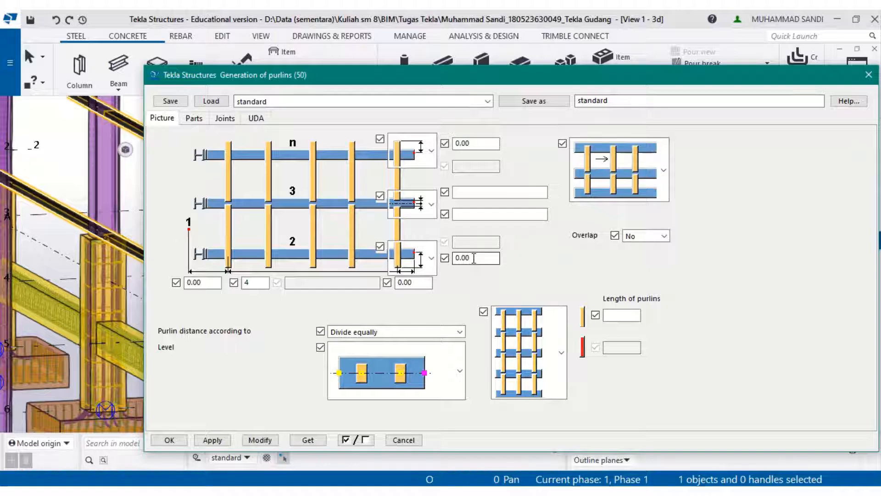
pyautogui.write('50')
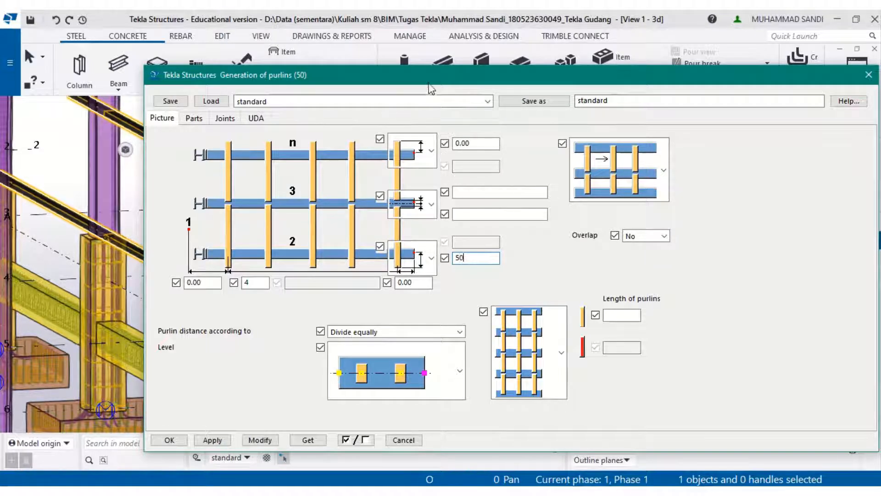
pyautogui.moveTo(436, 82); pyautogui.dragTo(721, 87)
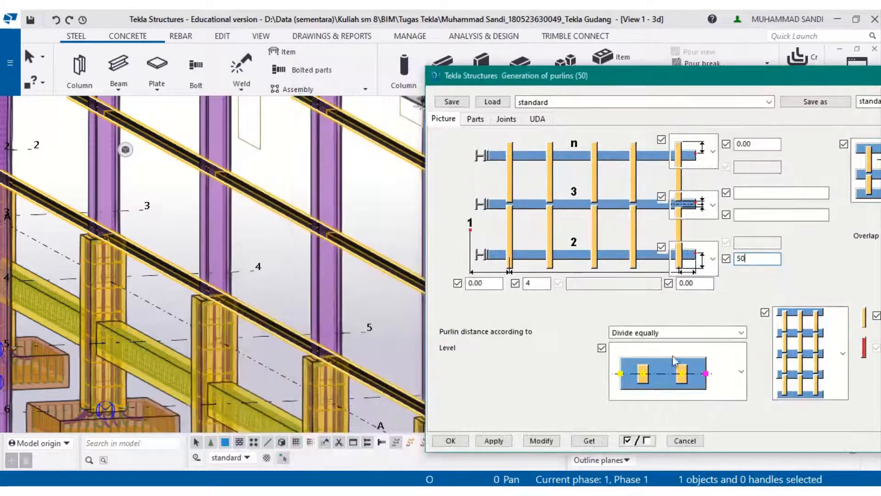
pyautogui.click(540, 441)
# - Change the bottom girt offset to 200, modify the component, and close its properties
pyautogui.scroll(5, 315, 380)
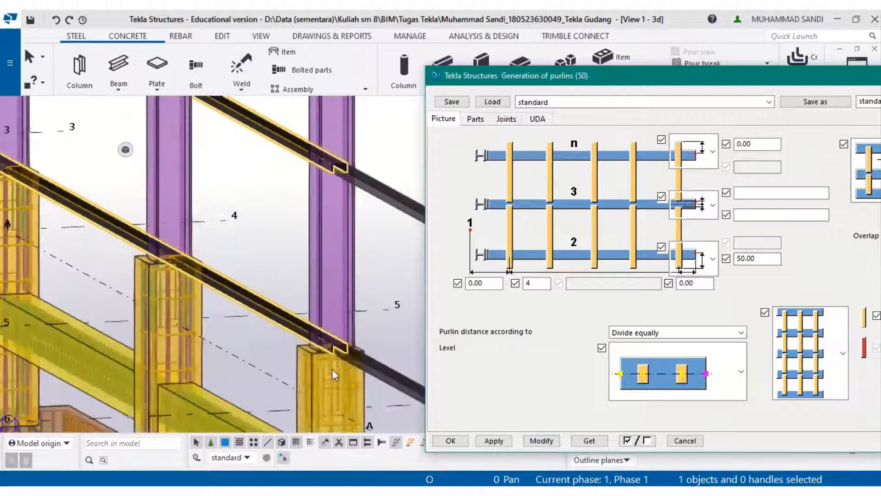
pyautogui.scroll(6, 400, 321)
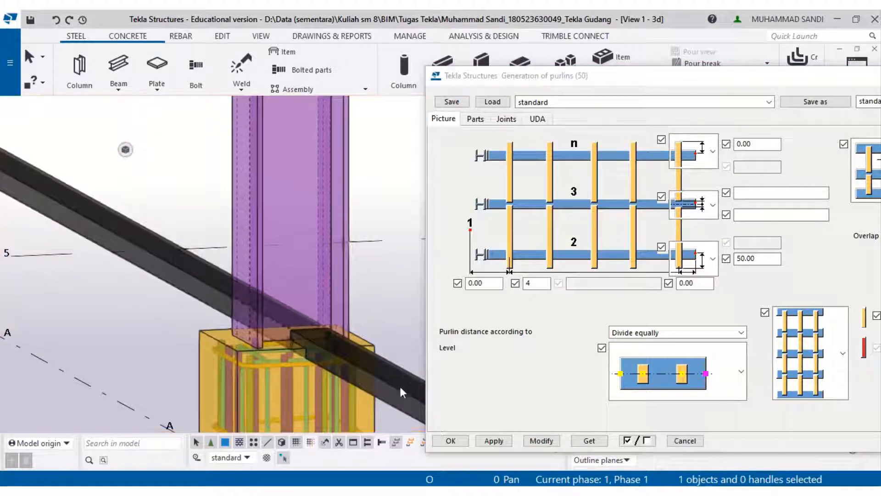
pyautogui.click(759, 262)
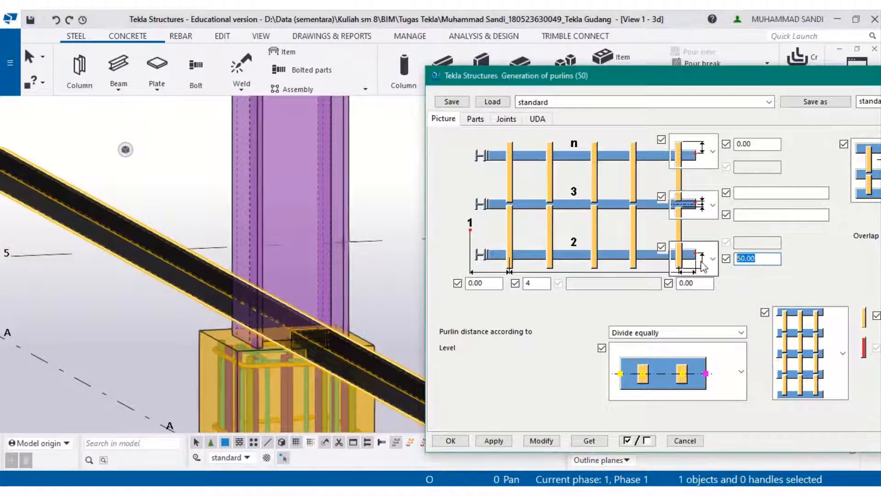
pyautogui.write('200')
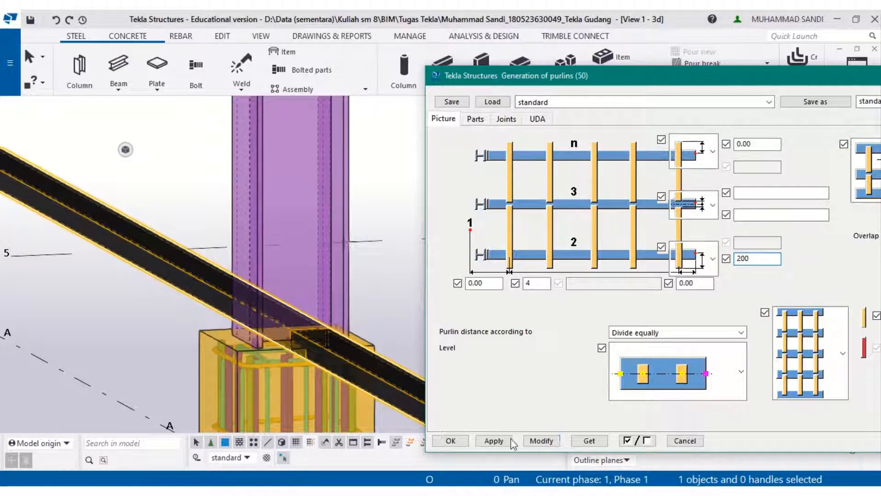
pyautogui.click(532, 444)
pyautogui.scroll(-5, 294, 336)
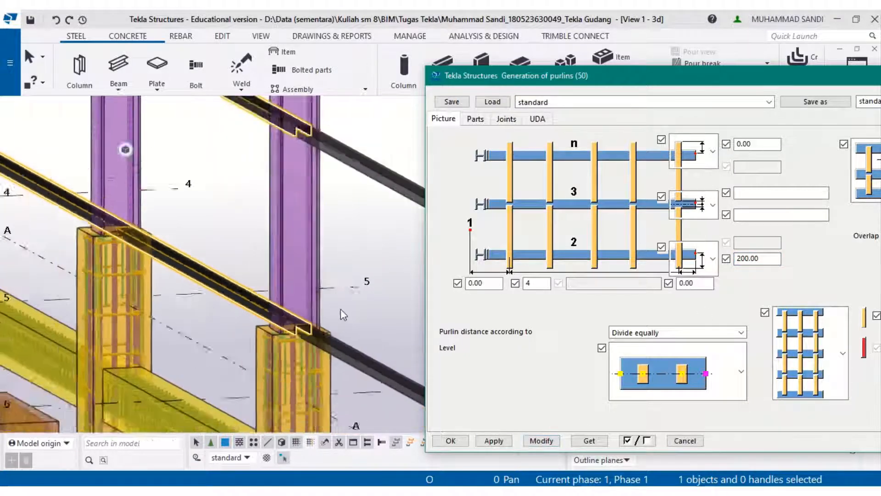
pyautogui.click(684, 440)
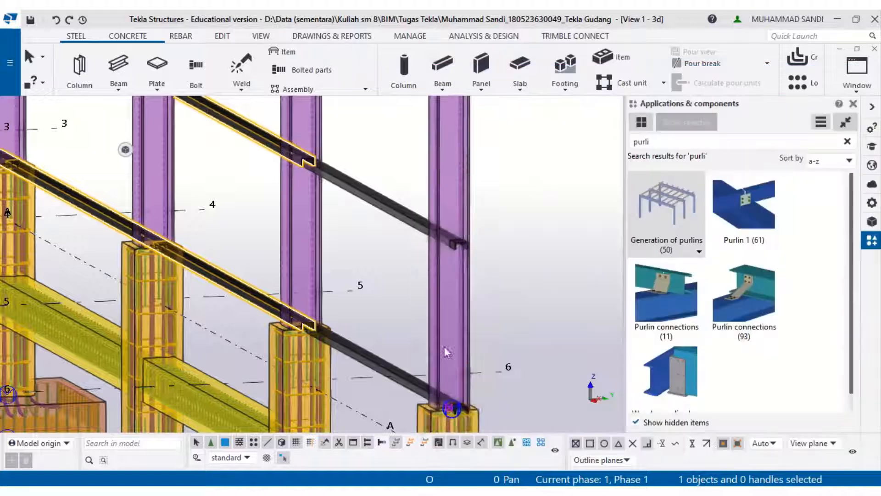
# - Reset the girt component's bottom girt offset to 0 and set the last distance to 200, then modify it
pyautogui.scroll(-3, 484, 323)
pyautogui.click(407, 370)
pyautogui.moveTo(343, 349); pyautogui.dragTo(363, 304, button='middle')
pyautogui.scroll(-2, 367, 317)
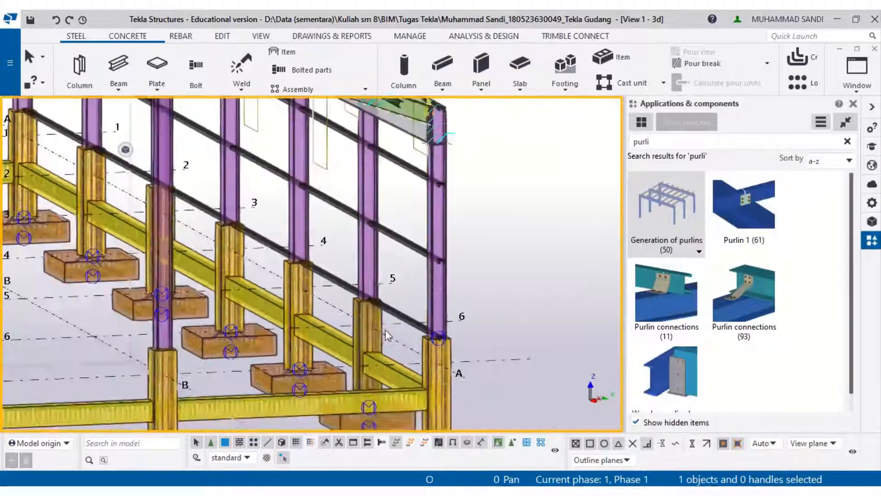
pyautogui.moveTo(404, 341); pyautogui.dragTo(408, 346, button='middle')
pyautogui.scroll(6, 408, 346)
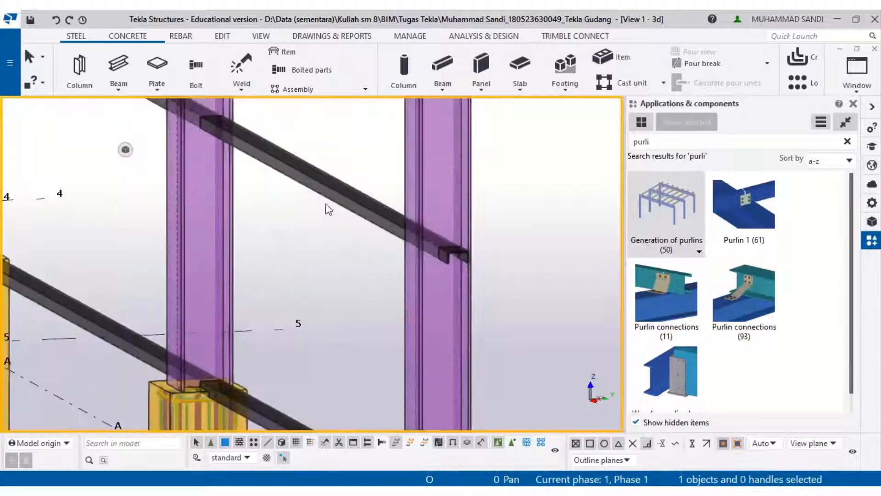
pyautogui.click(325, 196)
pyautogui.rightClick(326, 197)
pyautogui.click(362, 176)
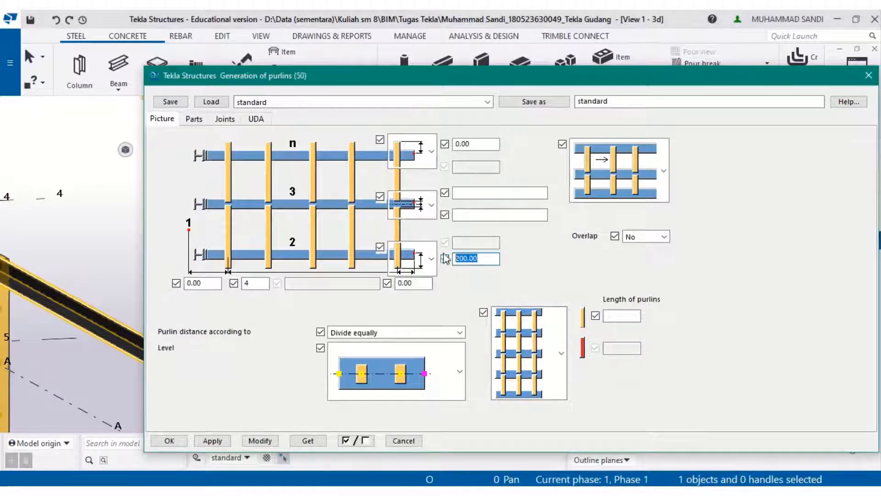
pyautogui.write('0')
pyautogui.press('Tab')
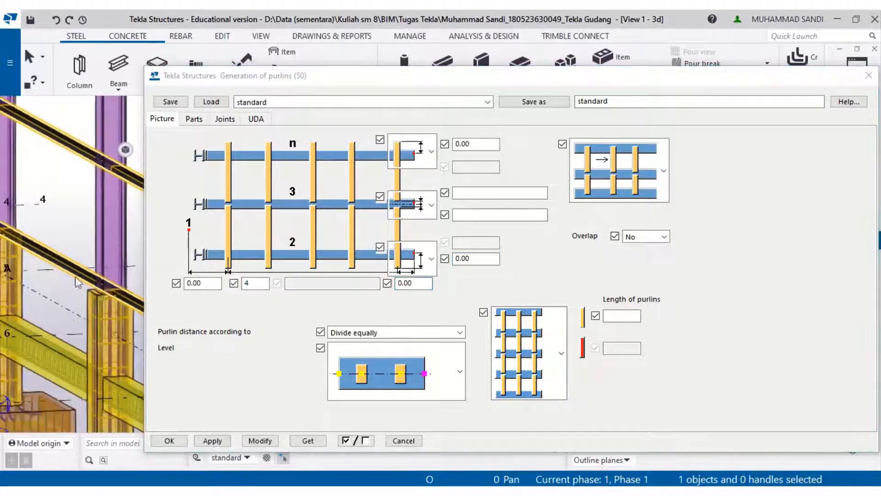
pyautogui.click(422, 283)
pyautogui.moveTo(421, 283); pyautogui.dragTo(367, 280)
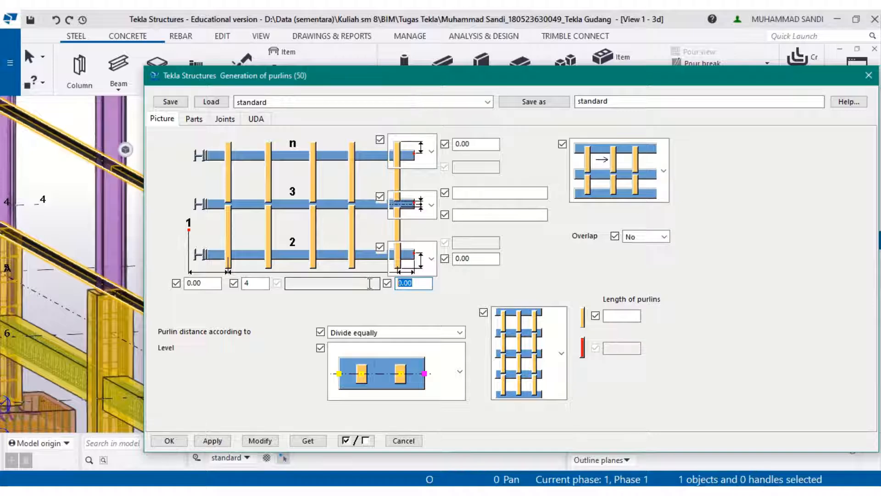
pyautogui.write('200')
pyautogui.click(260, 440)
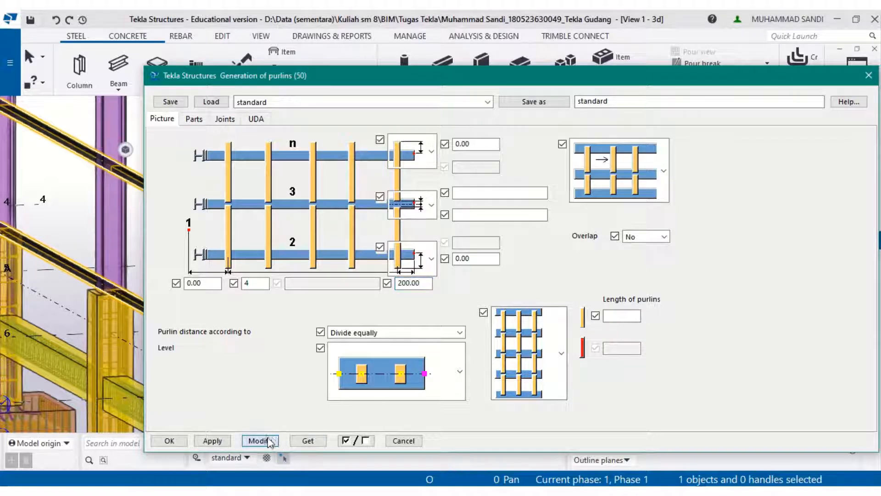
# - Set the girt component's last distance to 0 and modify the component
pyautogui.scroll(5, 98, 294)
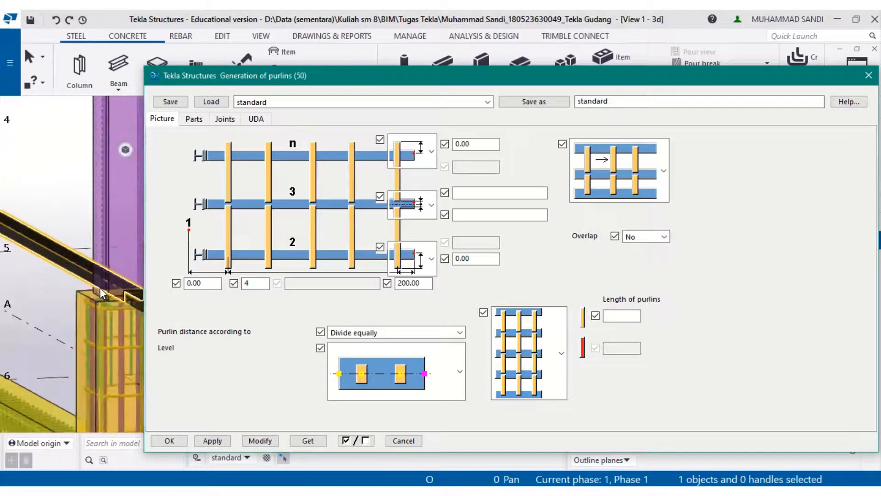
pyautogui.scroll(-3, 97, 293)
pyautogui.moveTo(50, 286); pyautogui.dragTo(47, 260, button='middle')
pyautogui.scroll(5, 48, 277)
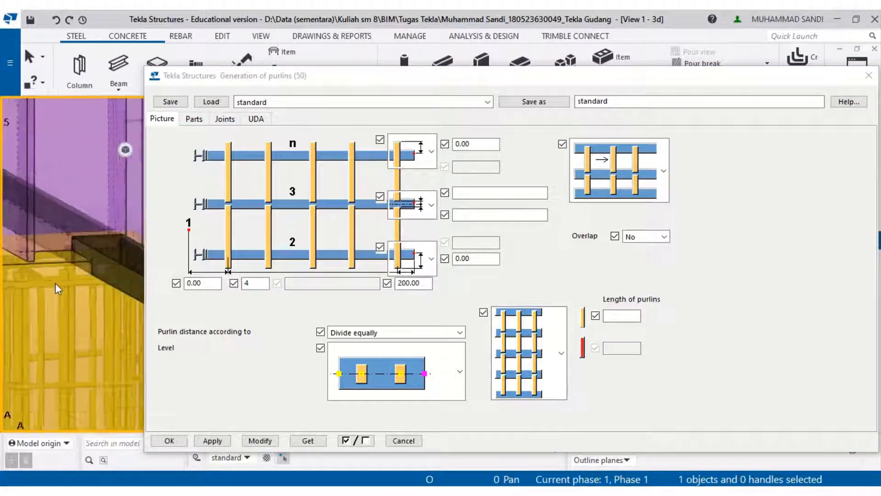
pyautogui.click(432, 283)
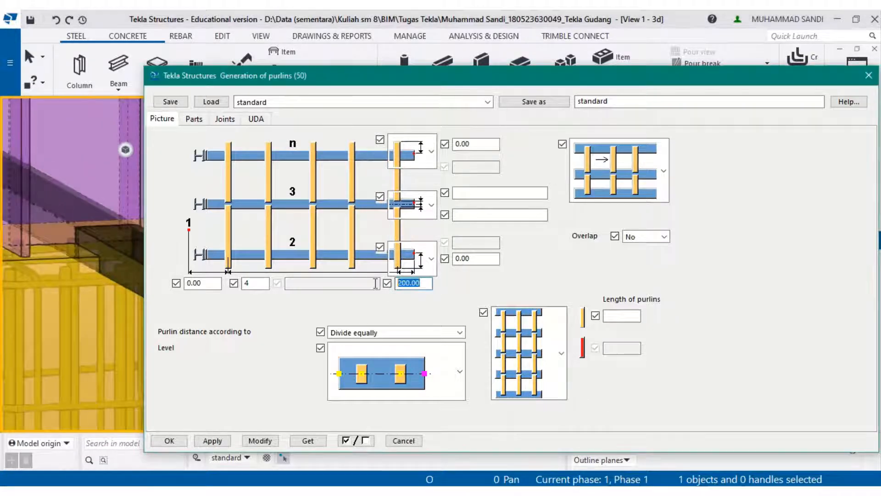
pyautogui.write('0')
pyautogui.click(269, 441)
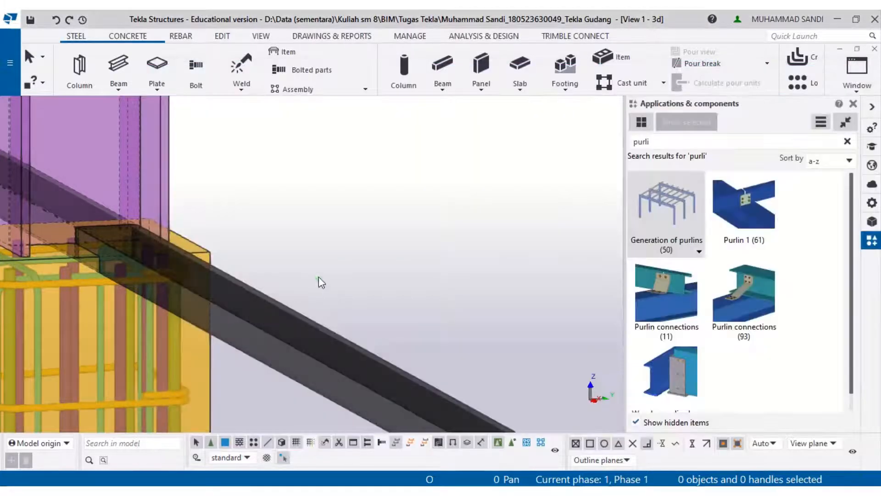
# - Delete the selected wall girt component and re-pick its end point at the column base on grid 6
pyautogui.click(320, 272)
pyautogui.scroll(-3, 324, 257)
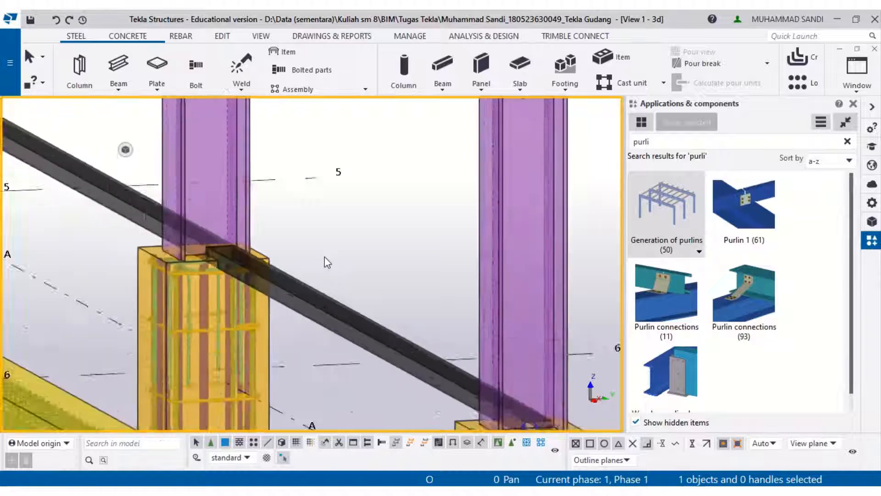
pyautogui.scroll(-2, 324, 257)
pyautogui.scroll(5, 447, 353)
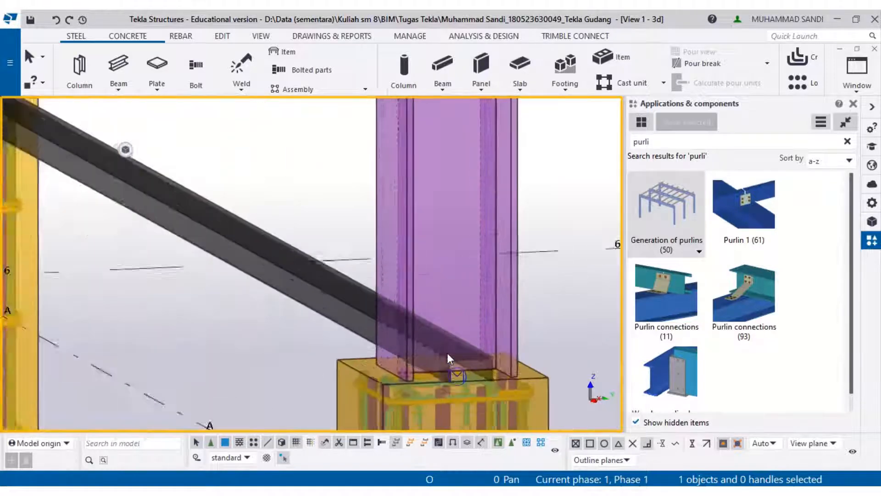
pyautogui.scroll(1, 447, 352)
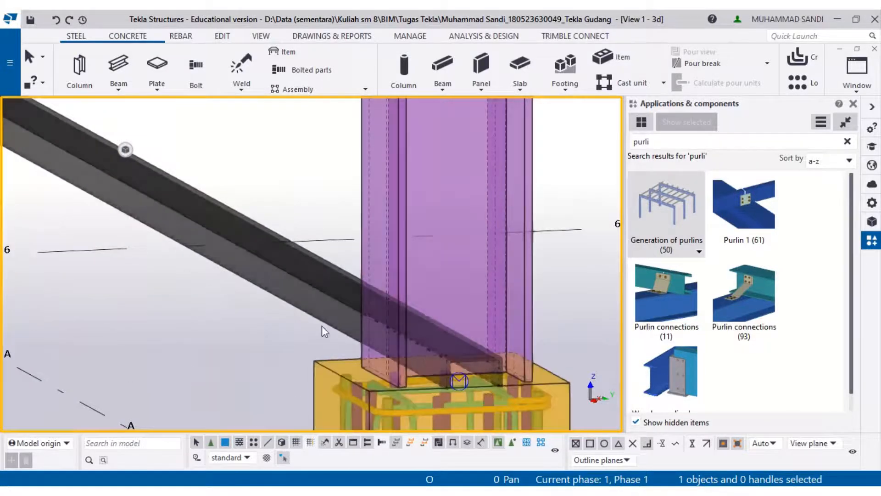
pyautogui.click(323, 290)
pyautogui.press('Delete')
pyautogui.scroll(-5, 323, 290)
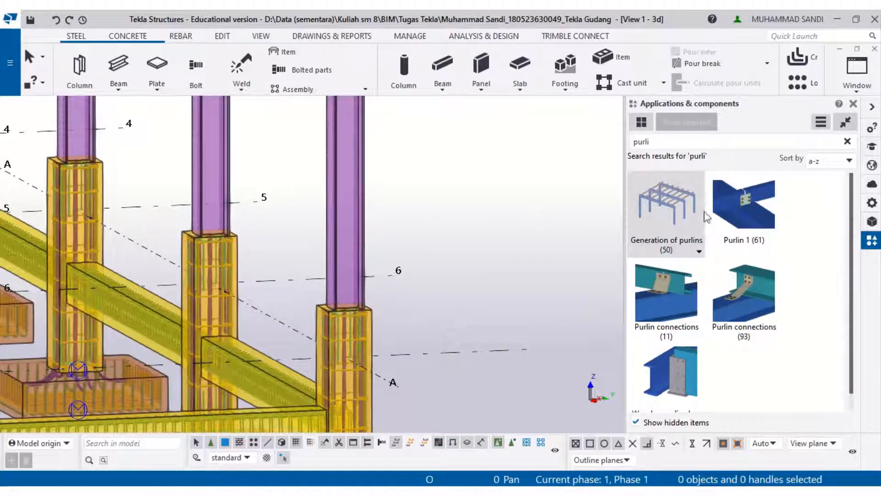
pyautogui.scroll(5, 368, 294)
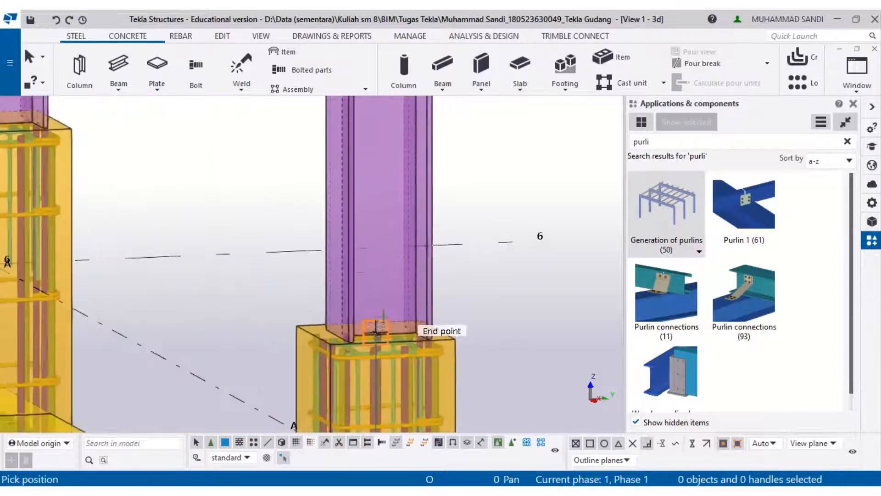
pyautogui.scroll(2, 381, 305)
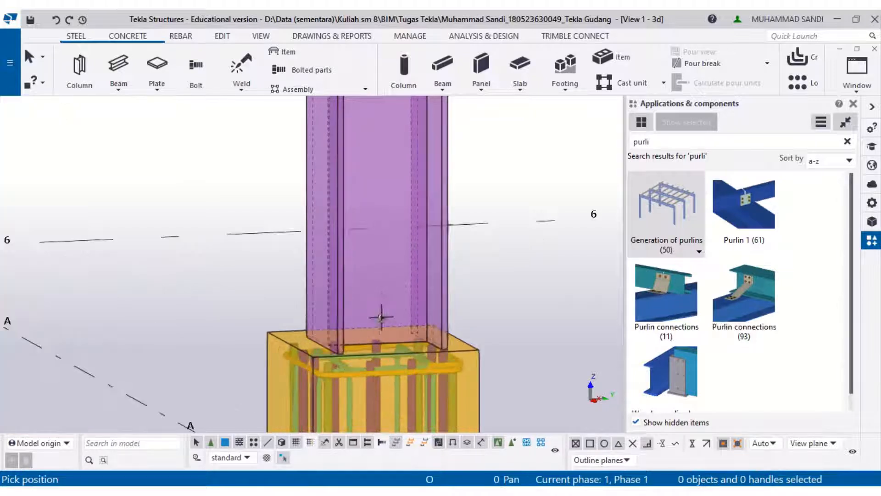
pyautogui.click(379, 313)
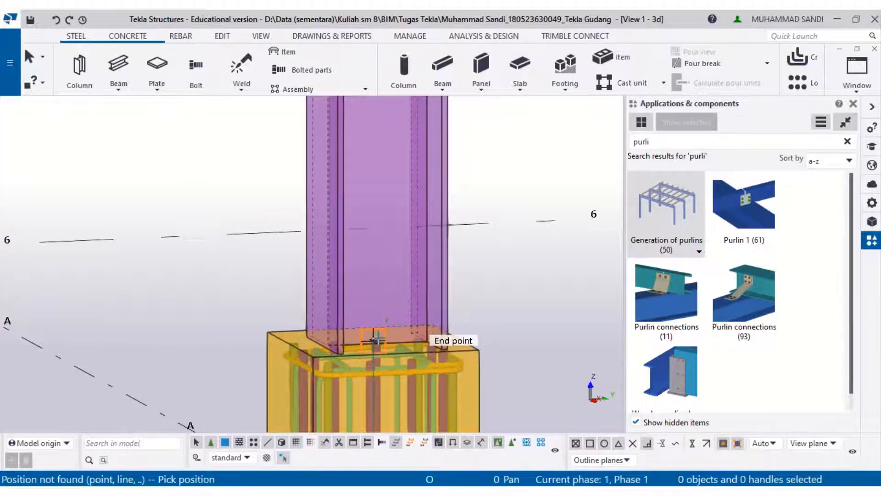
pyautogui.click(377, 341)
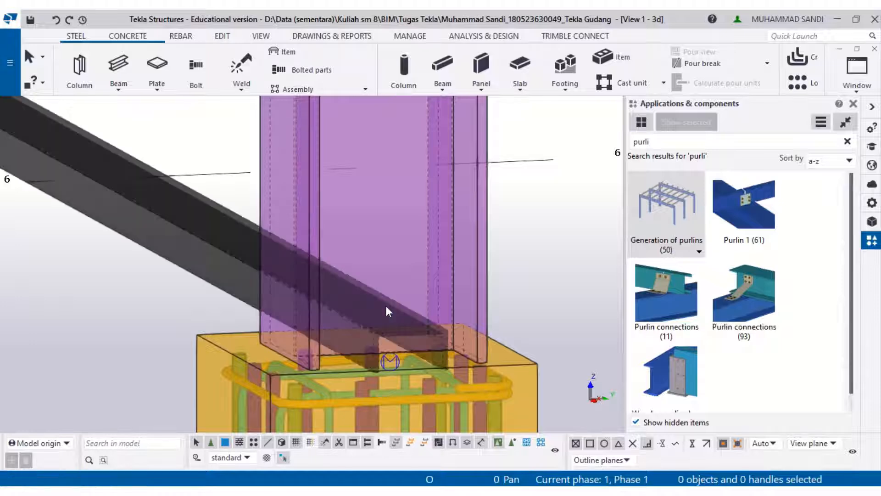
# - Open the girt component's properties, set the top girt offset to 200, and modify it
pyautogui.scroll(-5, 385, 303)
pyautogui.rightClick(302, 277)
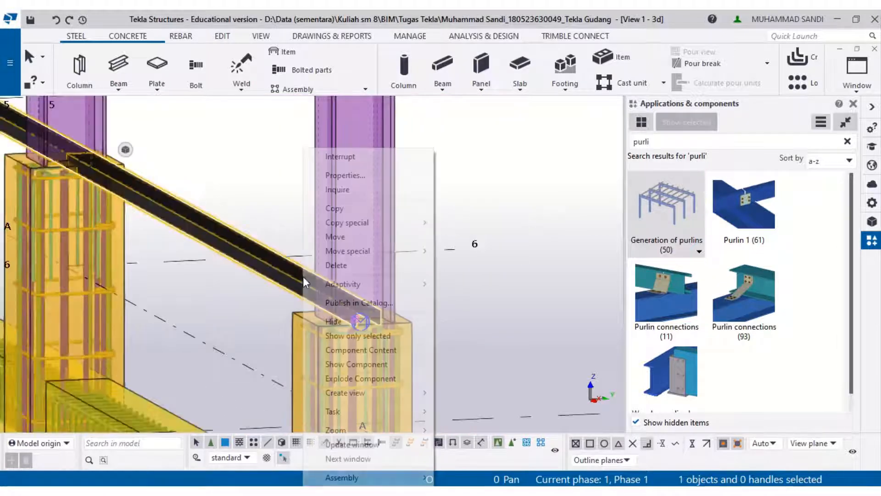
pyautogui.click(354, 174)
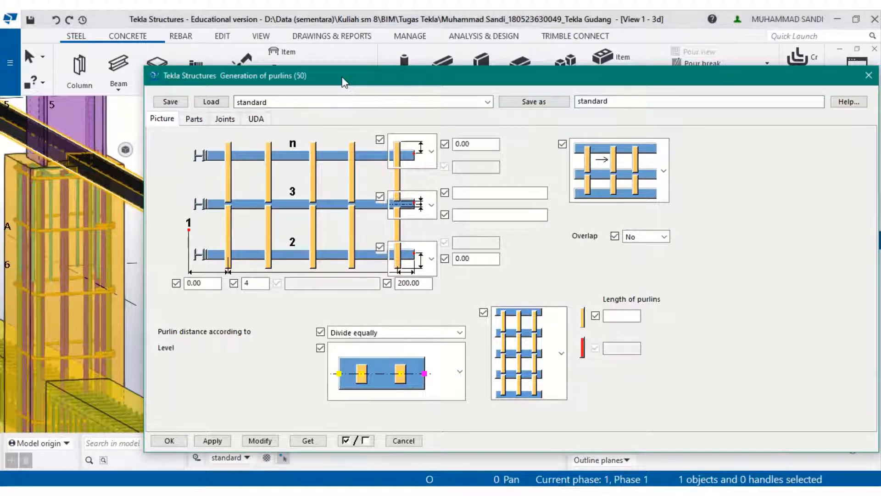
pyautogui.moveTo(344, 82); pyautogui.dragTo(573, 81)
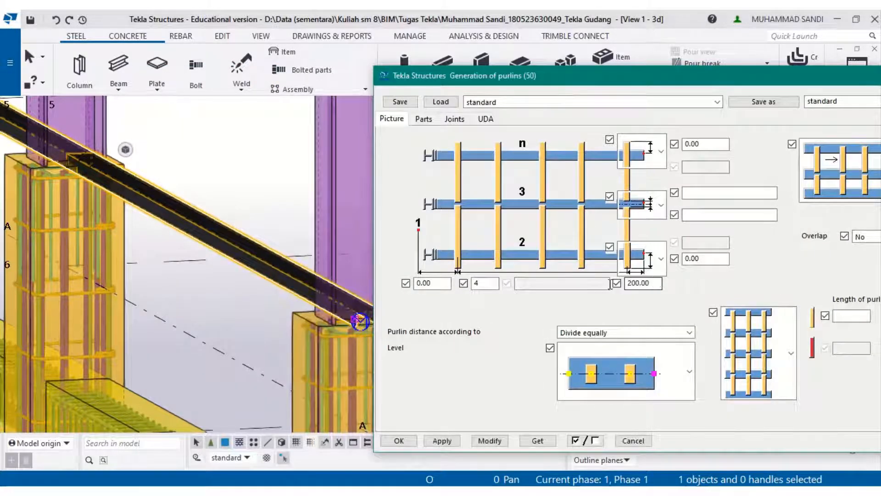
pyautogui.doubleClick(637, 283)
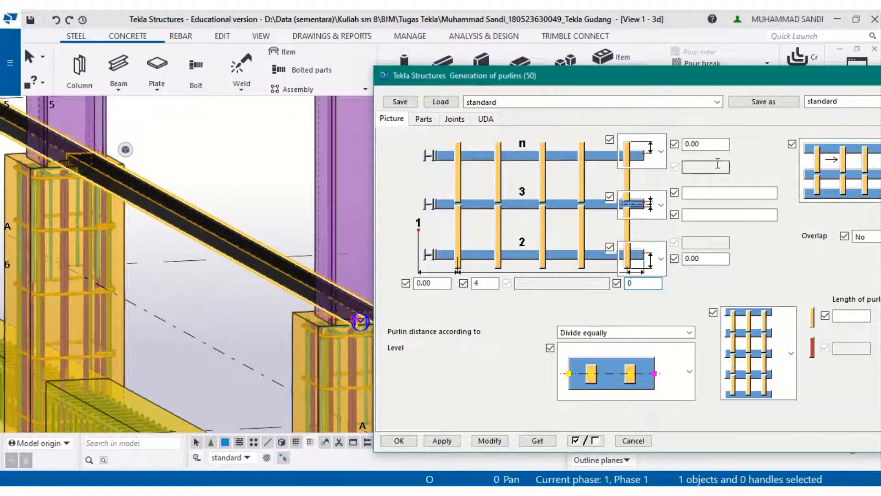
pyautogui.write('2')
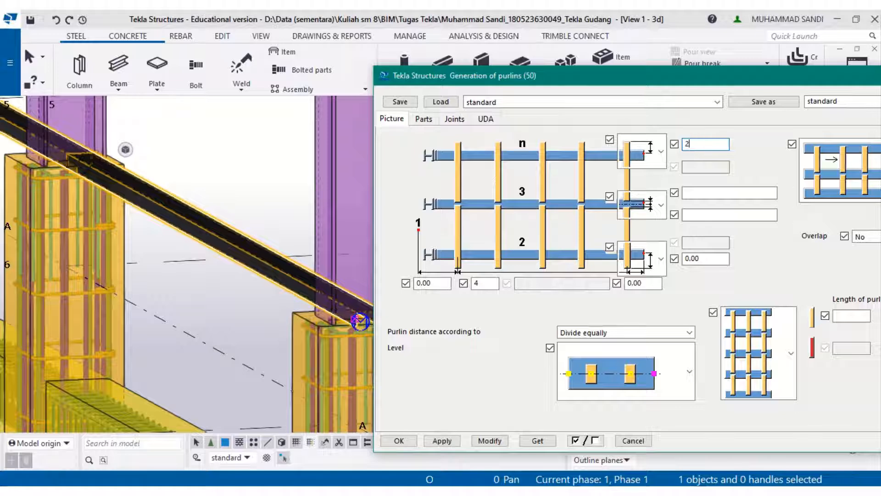
pyautogui.write('00')
pyautogui.click(475, 441)
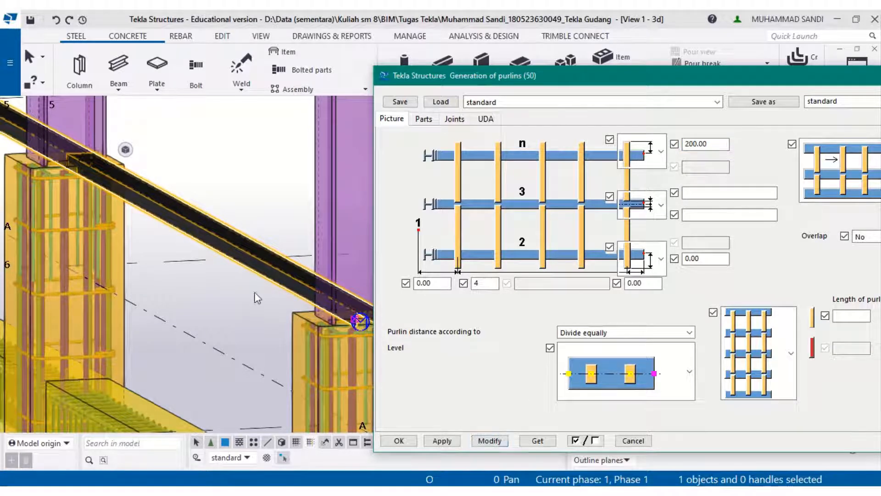
# - Clear the top girt offset, modify the component, and close its properties
pyautogui.scroll(8, 257, 299)
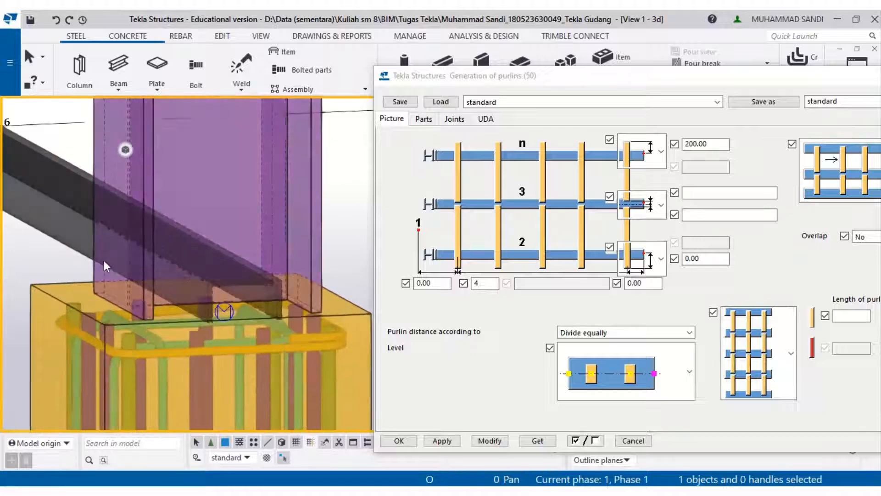
pyautogui.moveTo(103, 261); pyautogui.dragTo(323, 338, button='middle')
pyautogui.moveTo(200, 262); pyautogui.dragTo(380, 454, button='middle')
pyautogui.moveTo(136, 271)
pyautogui.mouseDown(button='middle')
pyautogui.moveTo(326, 313)
pyautogui.moveTo(272, 297)
pyautogui.mouseUp(button='middle')
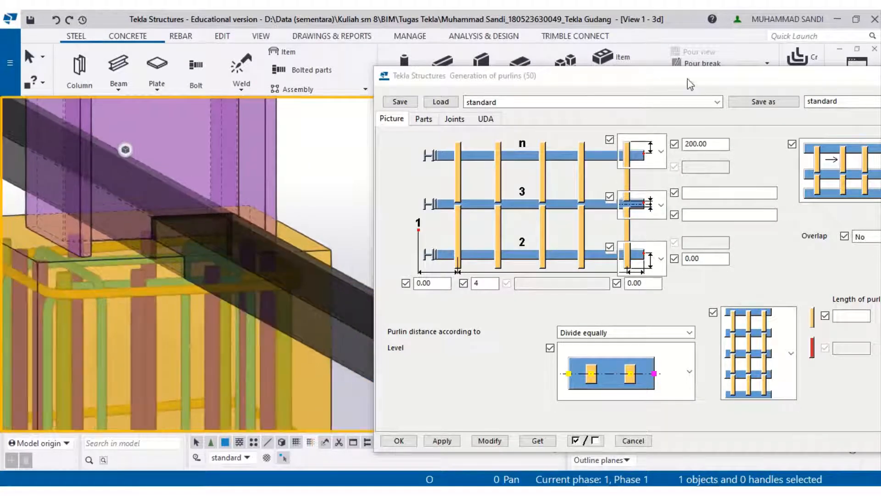
pyautogui.moveTo(687, 78); pyautogui.dragTo(633, 67)
pyautogui.moveTo(654, 134); pyautogui.dragTo(601, 137)
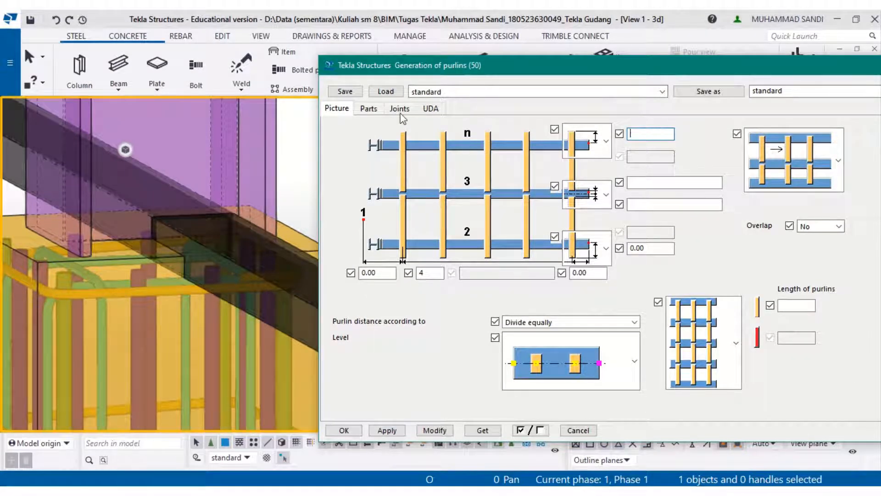
pyautogui.scroll(3, 296, 306)
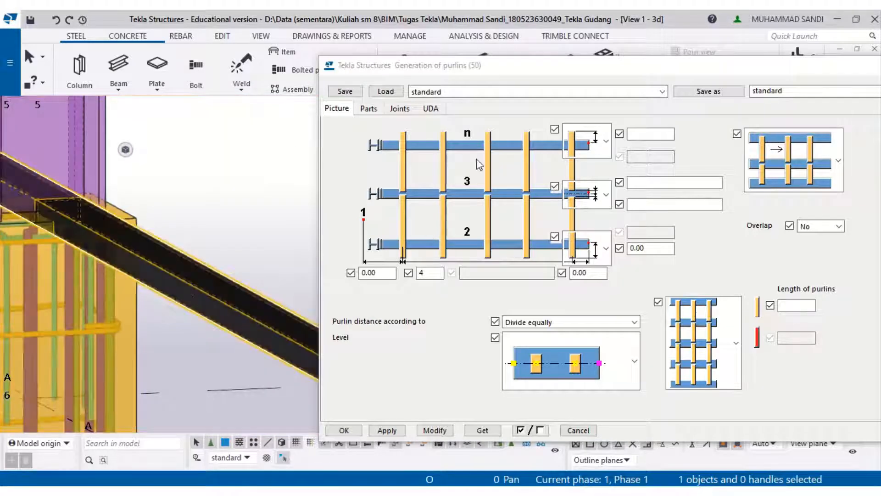
pyautogui.click(652, 134)
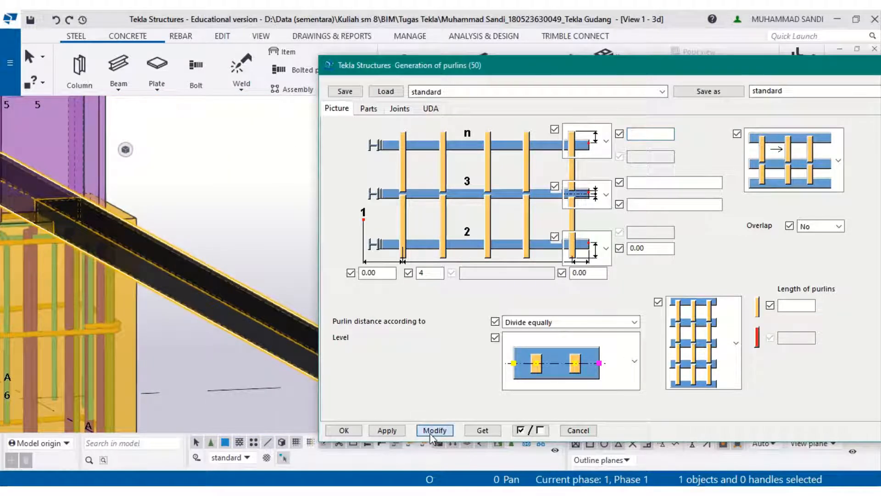
pyautogui.click(367, 108)
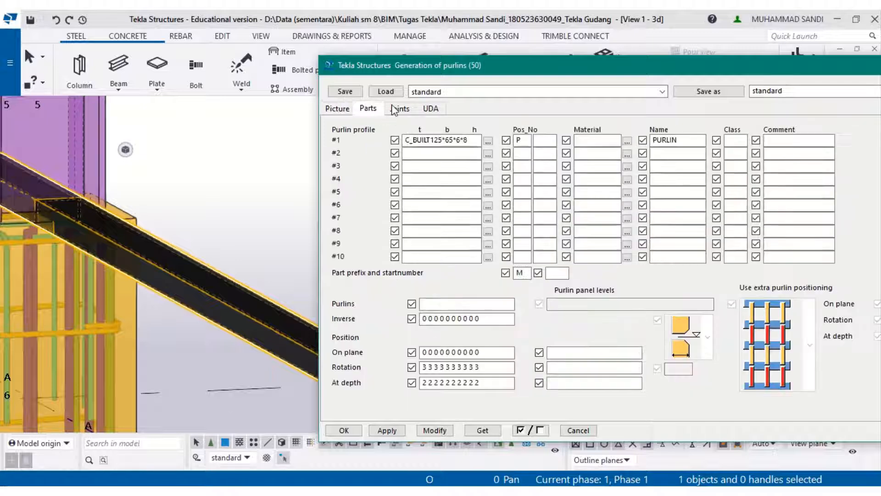
pyautogui.click(337, 112)
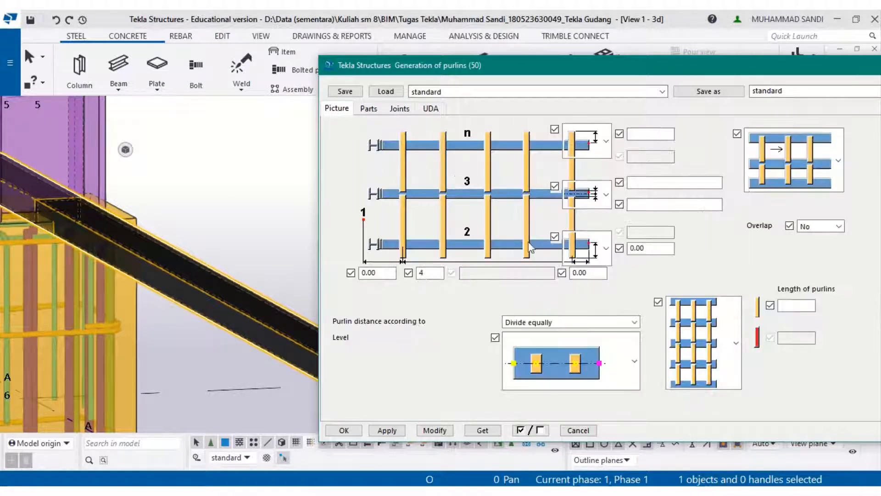
pyautogui.click(549, 354)
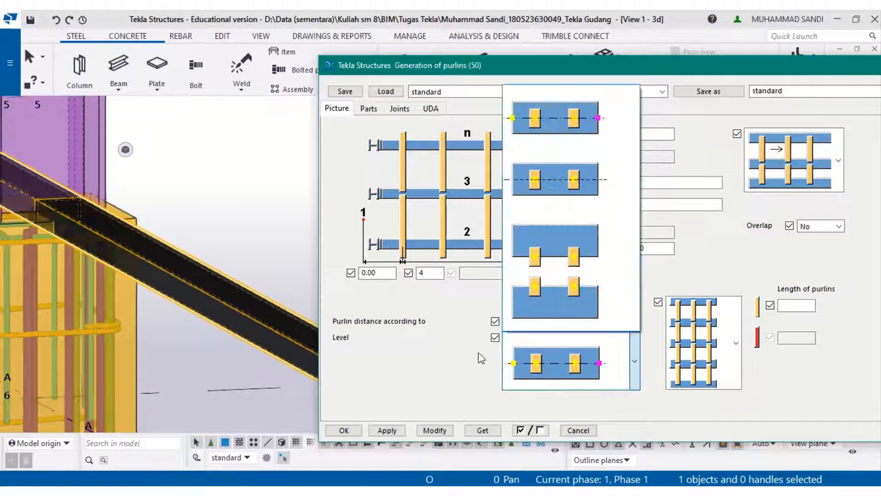
pyautogui.click(422, 372)
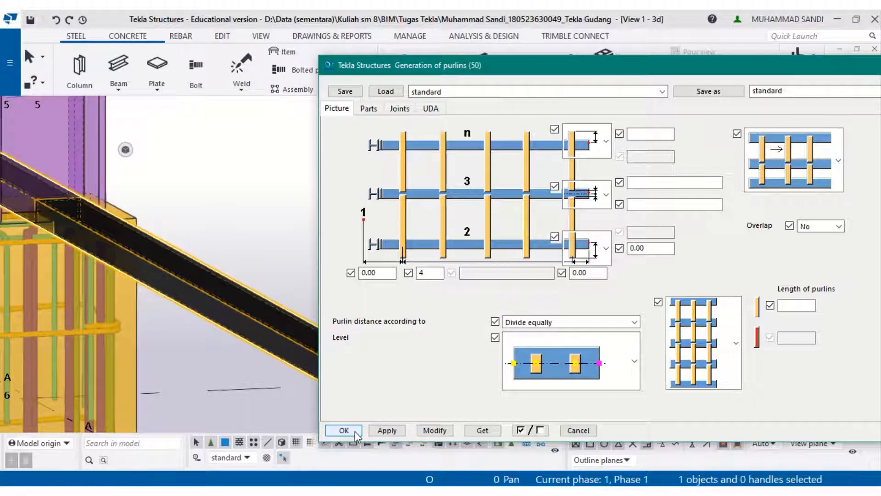
pyautogui.click(354, 431)
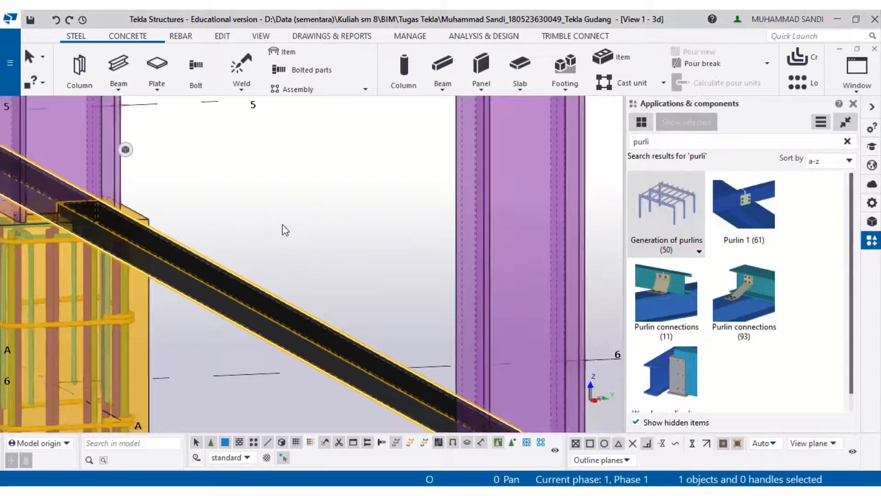
# - Compare the model's wall girts with the elevations and section in the reference drawing PDF
pyautogui.scroll(-8, 282, 224)
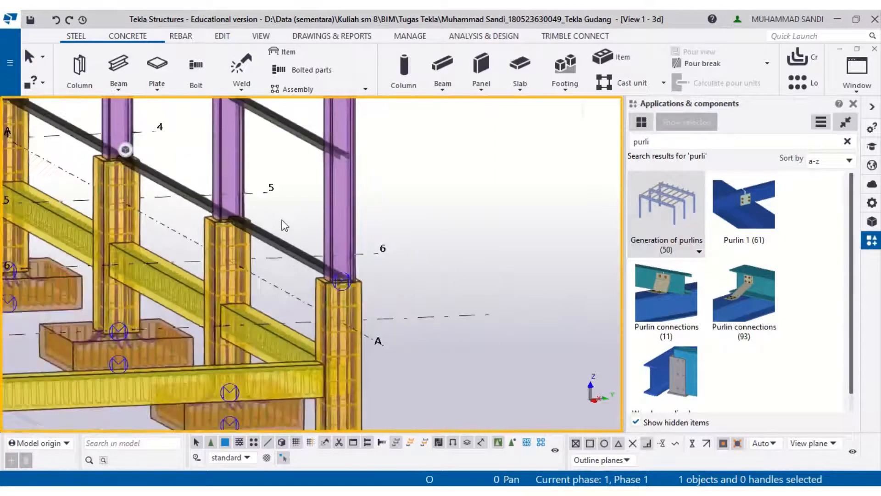
pyautogui.scroll(-6, 282, 224)
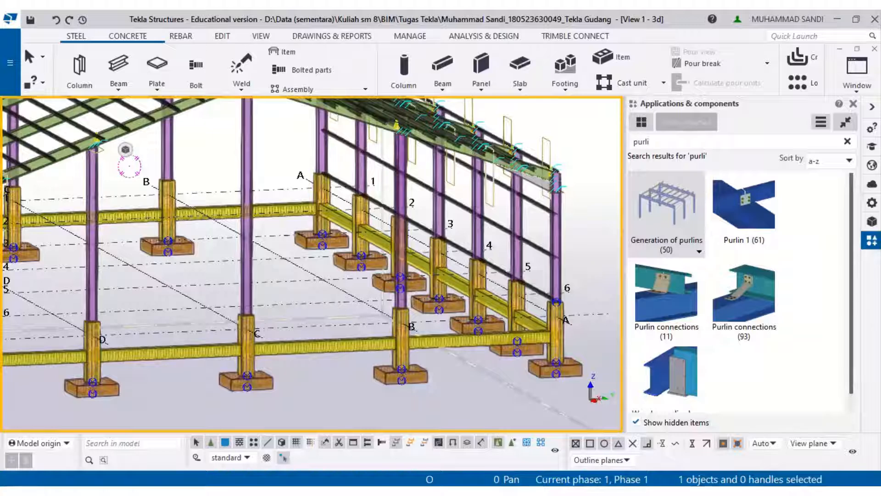
pyautogui.hotkey('alt', 'Tab')
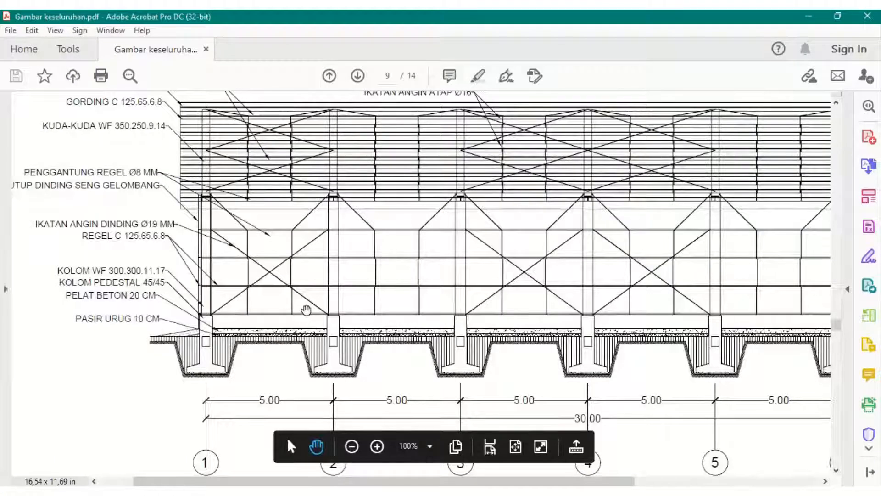
pyautogui.keyDown('ctrl'); pyautogui.scroll(-1, 306, 310); pyautogui.keyUp('ctrl')
pyautogui.scroll(3, 306, 310)
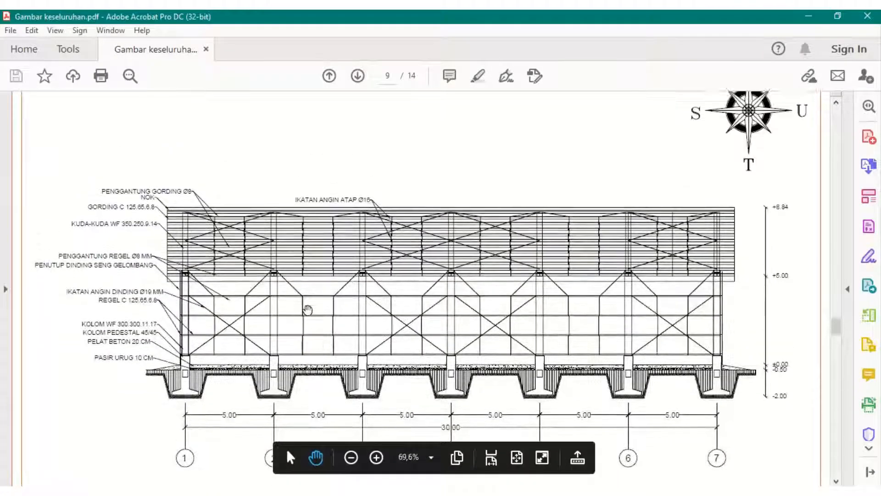
pyautogui.scroll(2, 307, 309)
pyautogui.scroll(1, 310, 301)
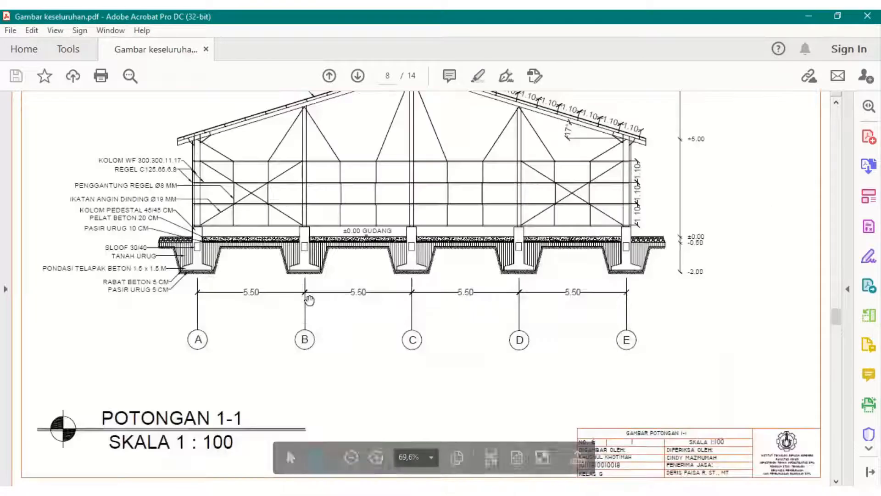
pyautogui.scroll(-1, 309, 300)
pyautogui.scroll(1, 309, 305)
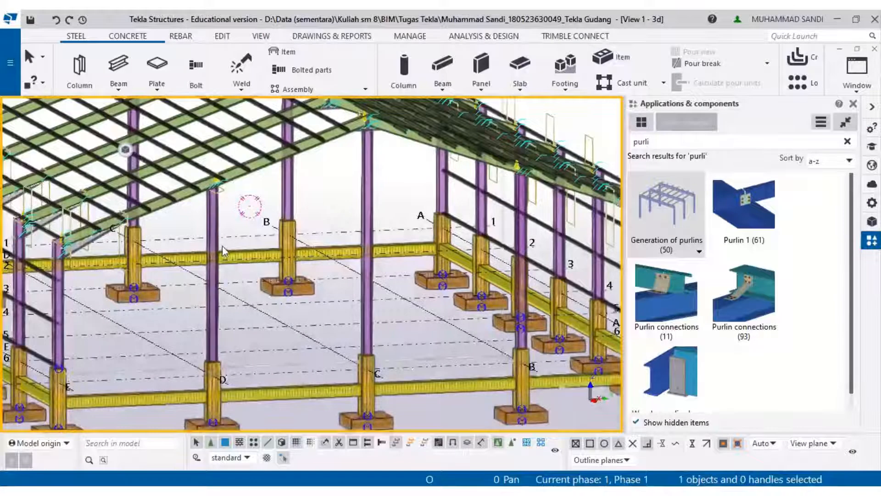
pyautogui.keyDown('ctrl'); pyautogui.moveTo(223, 252); pyautogui.dragTo(293, 306, button='middle'); pyautogui.keyUp('ctrl')
pyautogui.click(655, 223)
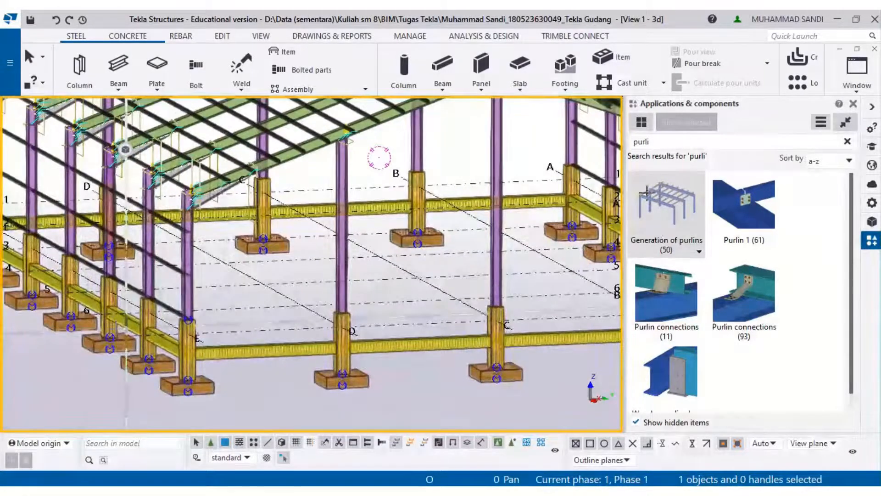
# - Pick the girt component's end point at the midpoint of the column base on grid 6
pyautogui.scroll(3, 154, 324)
pyautogui.scroll(4, 238, 308)
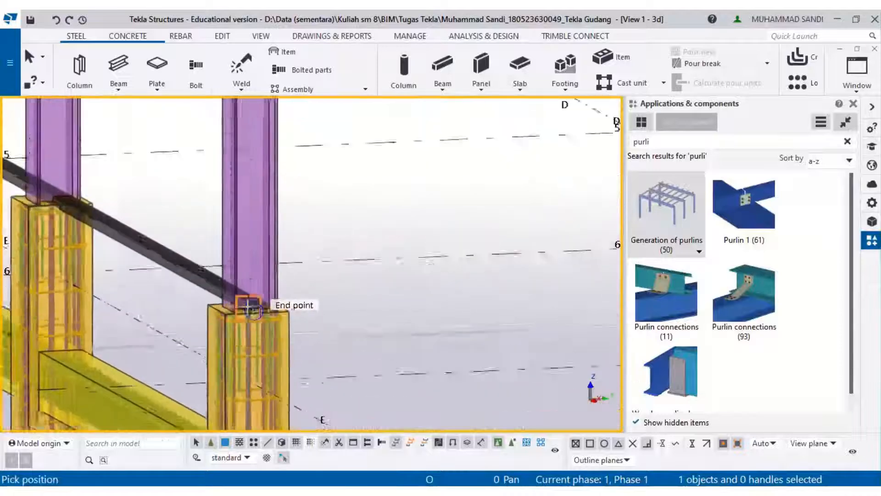
pyautogui.scroll(5, 251, 311)
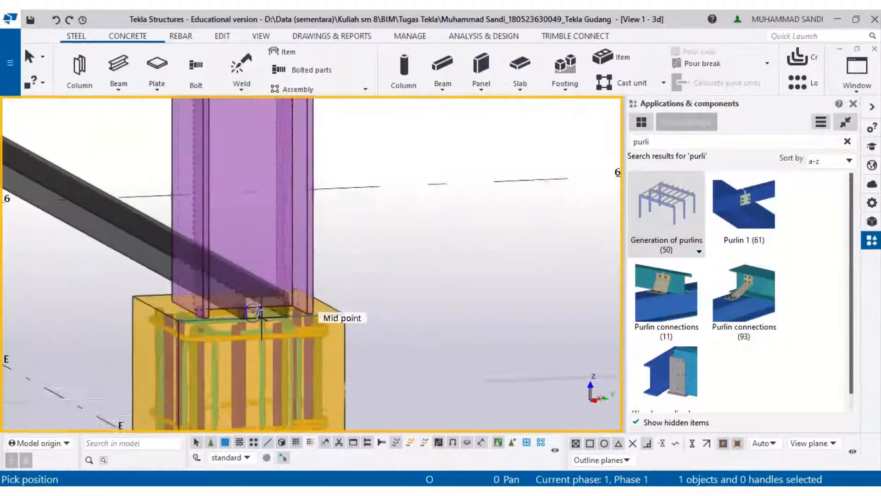
pyautogui.click(237, 303)
# - Examine where the generated wall girts end against the columns along the wall
pyautogui.scroll(-6, 243, 303)
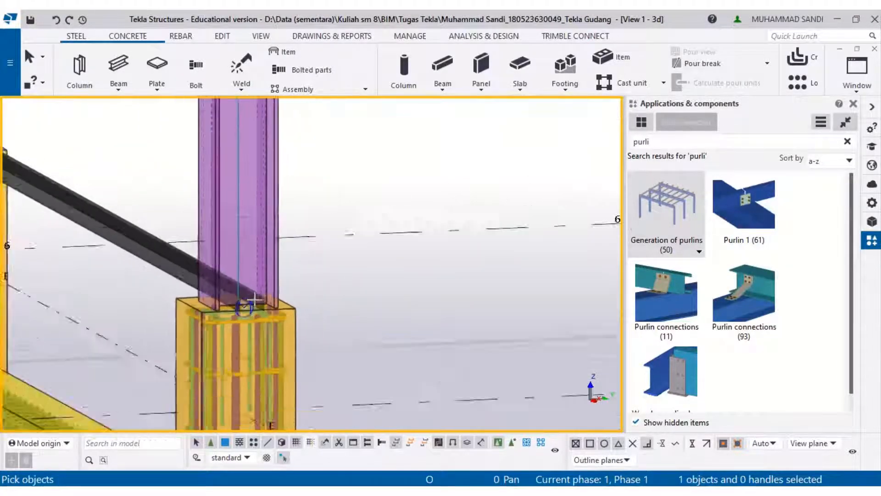
pyautogui.scroll(-3, 251, 303)
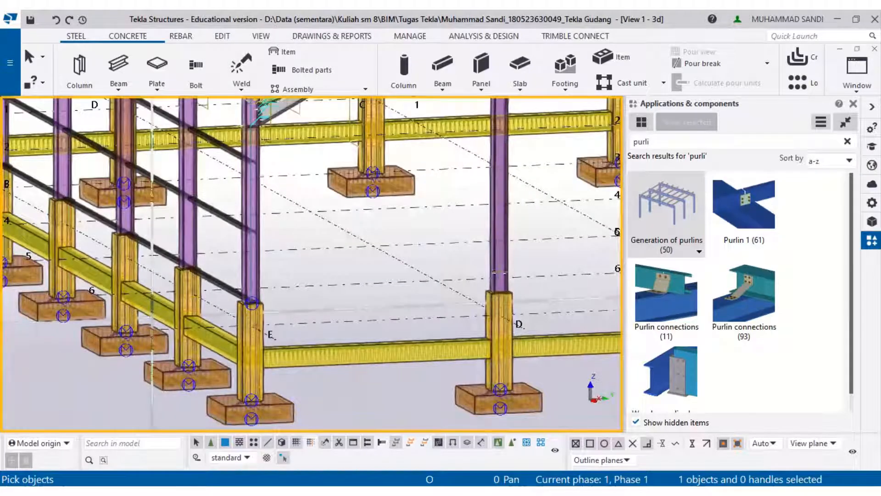
pyautogui.click(259, 214)
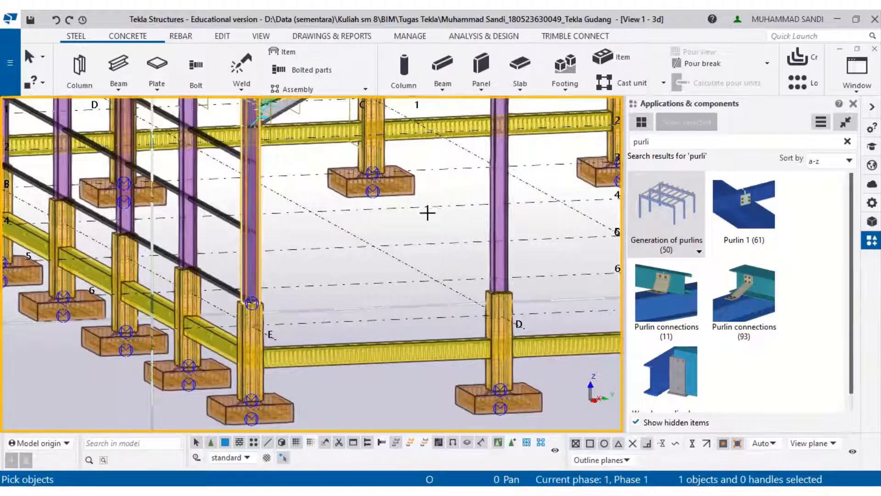
pyautogui.click(491, 221)
pyautogui.moveTo(484, 222); pyautogui.dragTo(43, 258, button='middle')
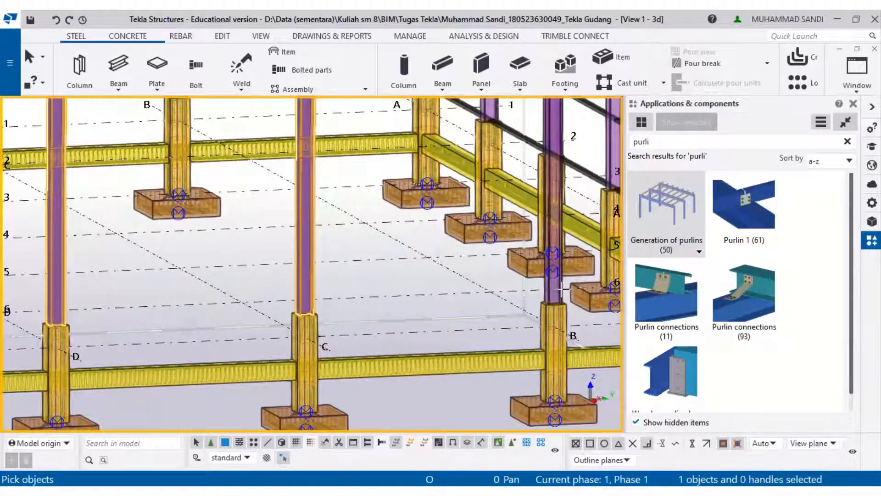
pyautogui.moveTo(560, 292); pyautogui.dragTo(338, 284, button='middle')
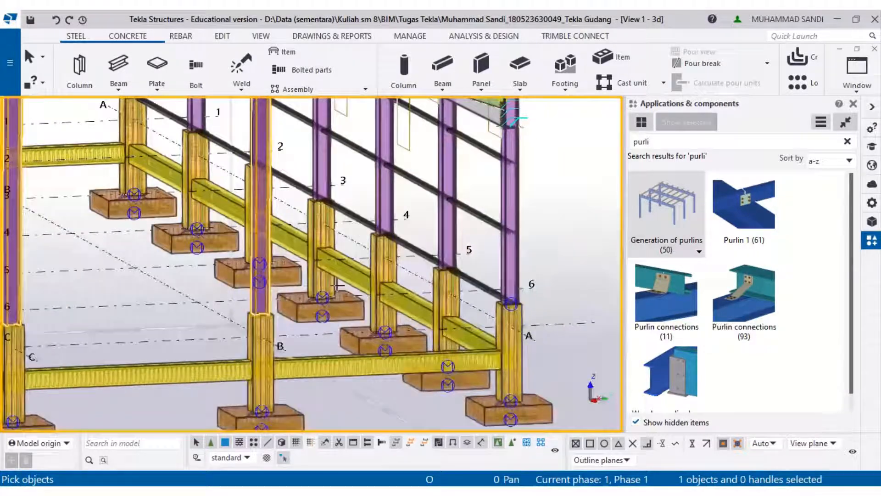
pyautogui.click(505, 265)
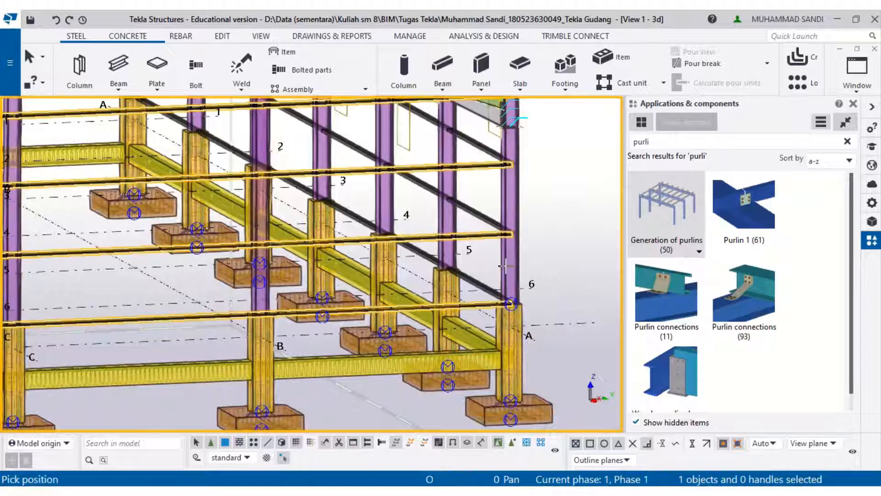
pyautogui.scroll(5, 440, 266)
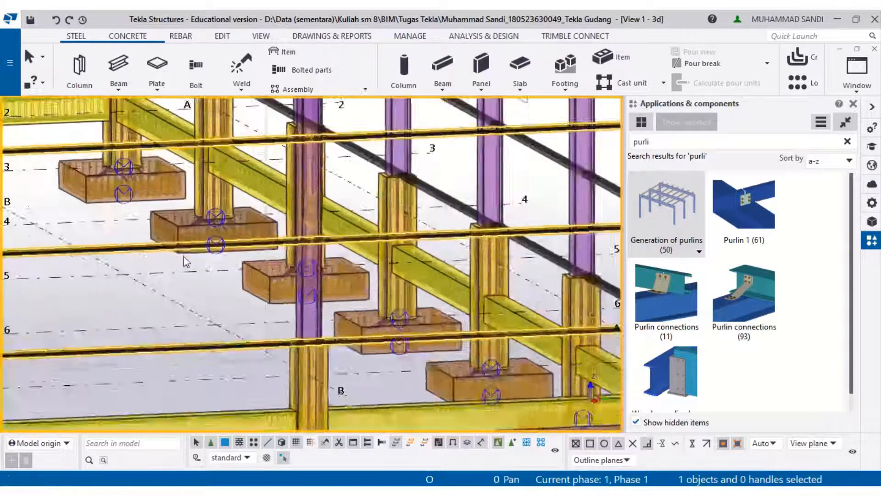
pyautogui.scroll(2, 390, 257)
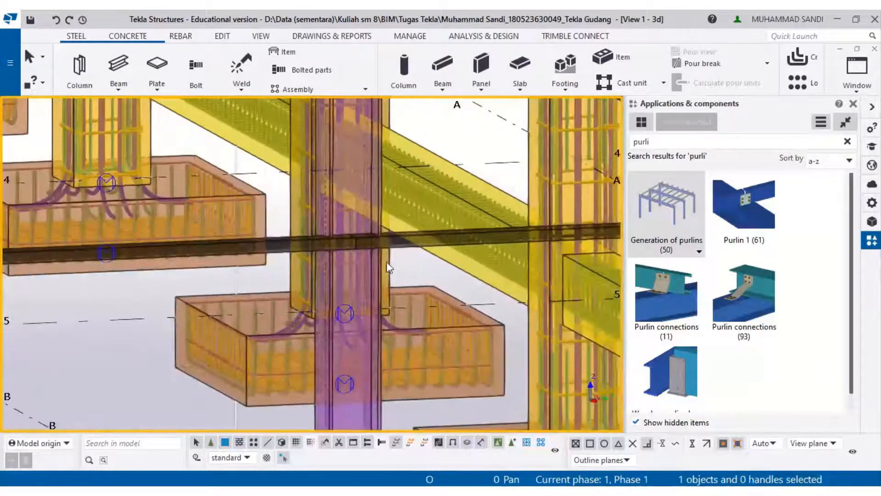
pyautogui.keyDown('ctrl'); pyautogui.moveTo(372, 276); pyautogui.dragTo(431, 296, button='middle'); pyautogui.keyUp('ctrl')
pyautogui.moveTo(523, 307); pyautogui.dragTo(427, 300, button='middle')
pyautogui.moveTo(427, 137); pyautogui.dragTo(340, 296, button='middle')
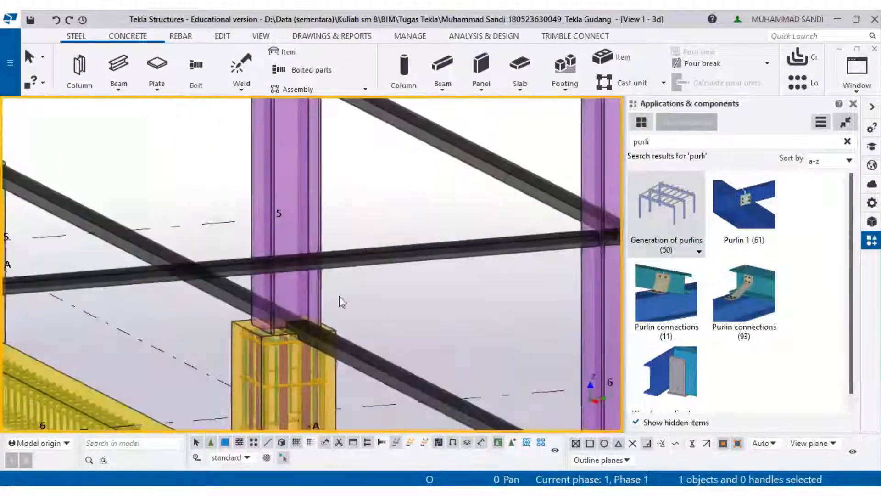
pyautogui.moveTo(457, 294); pyautogui.dragTo(292, 303, button='middle')
pyautogui.scroll(1, 446, 255)
pyautogui.scroll(-2, 445, 254)
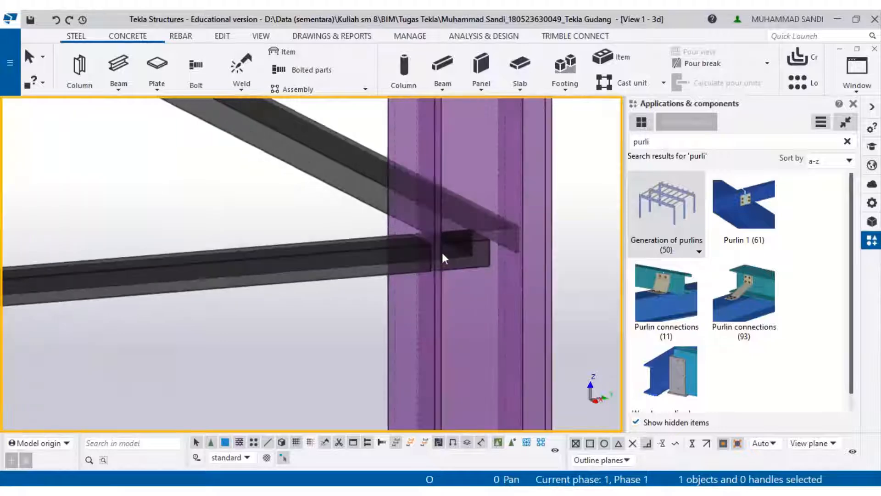
pyautogui.scroll(-3, 451, 262)
pyautogui.scroll(5, 465, 275)
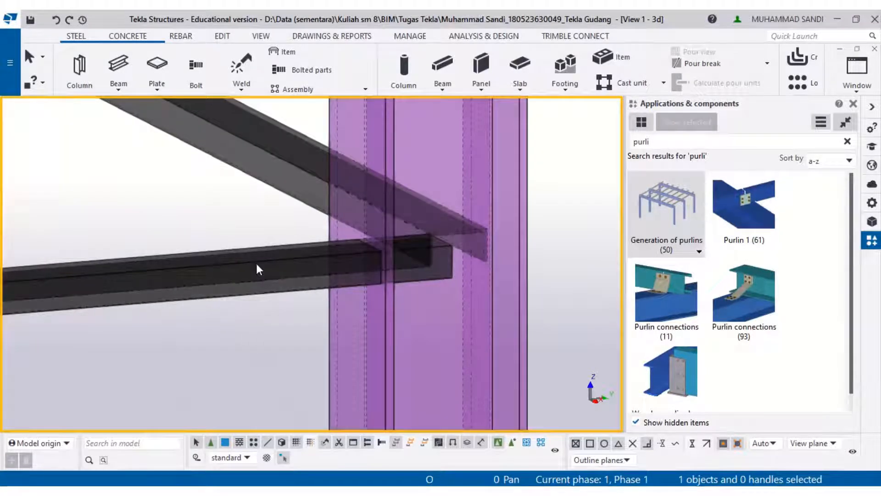
# - Open the girt component's properties and review its Parts and Joints settings, keeping the joint type as nothing
pyautogui.click(252, 262)
pyautogui.rightClick(251, 262)
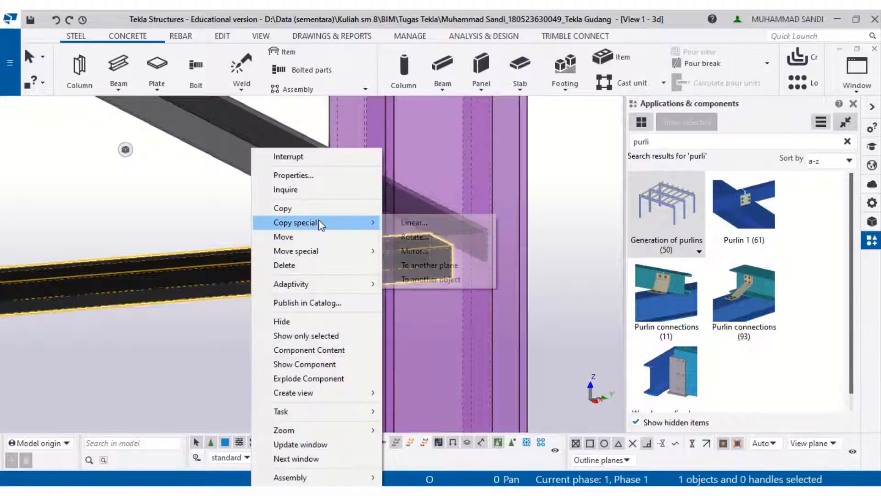
pyautogui.click(372, 174)
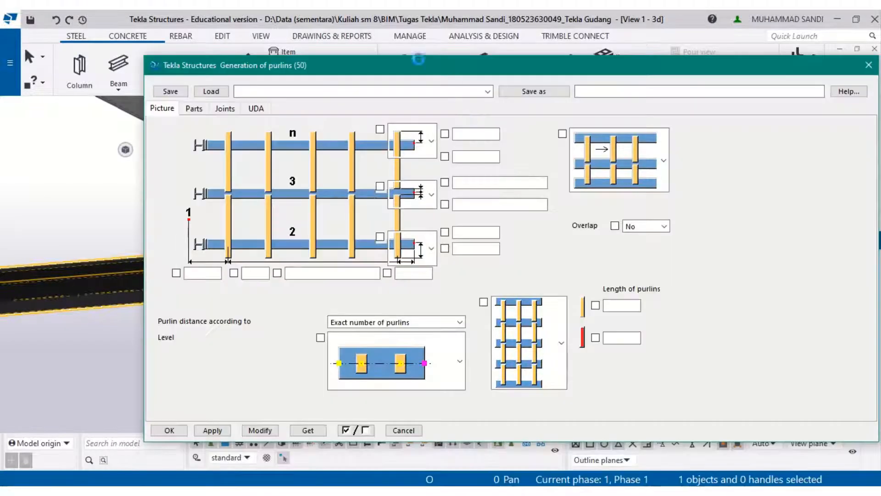
pyautogui.moveTo(420, 62); pyautogui.dragTo(738, 93)
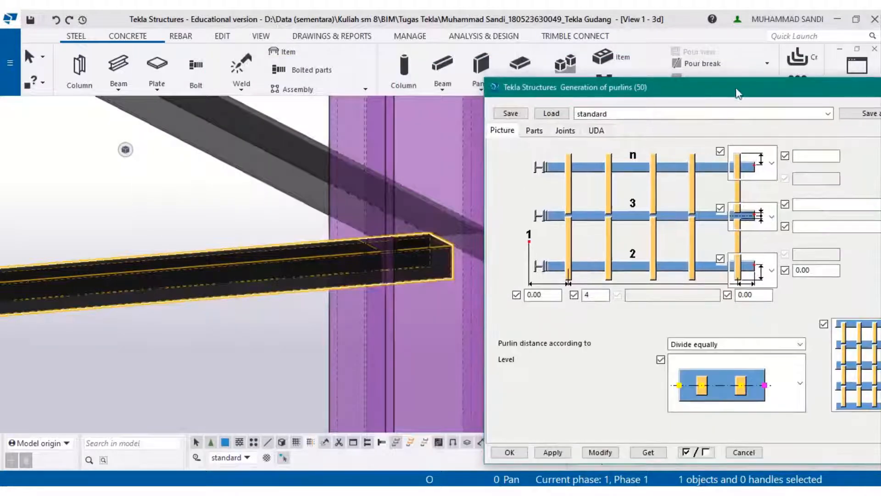
pyautogui.click(540, 132)
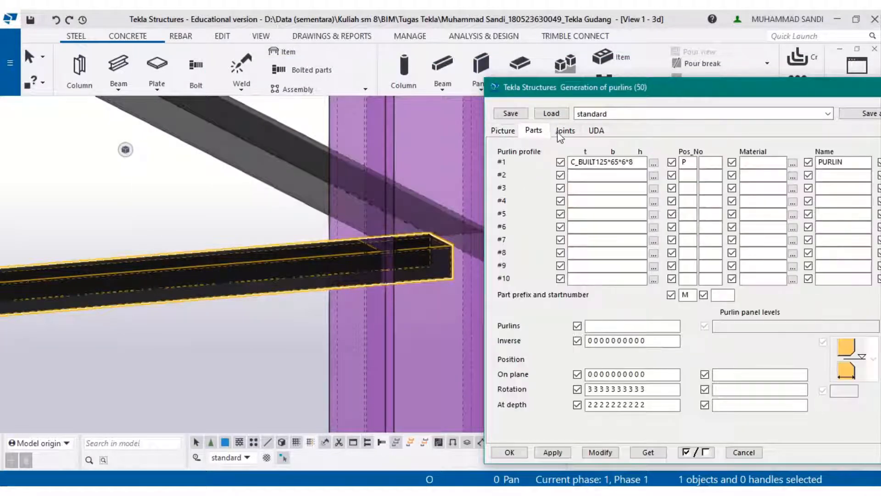
pyautogui.click(565, 130)
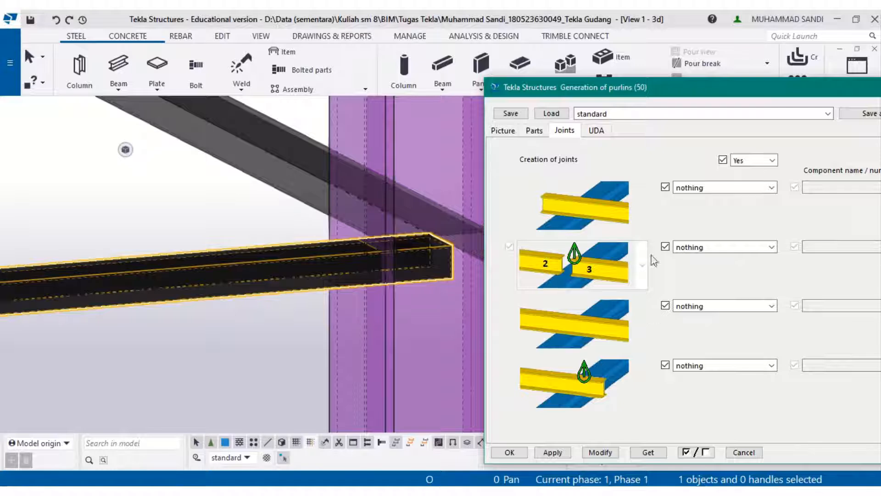
pyautogui.click(751, 250)
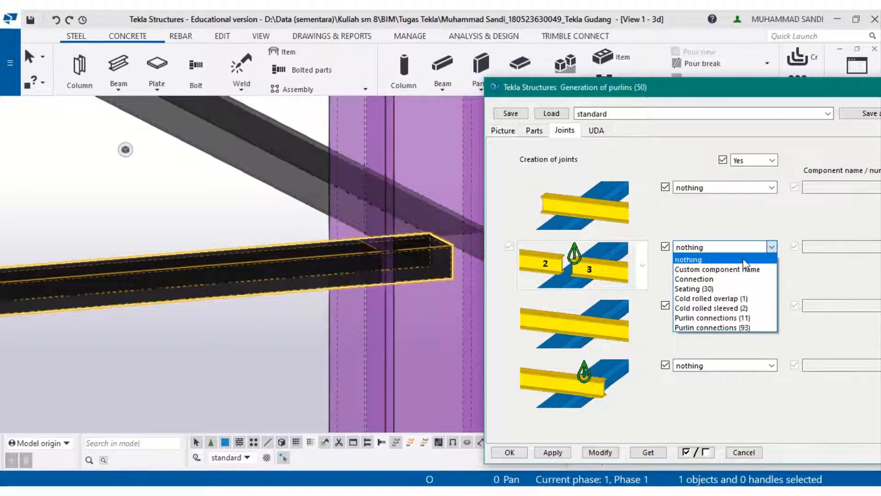
pyautogui.click(742, 259)
pyautogui.click(503, 130)
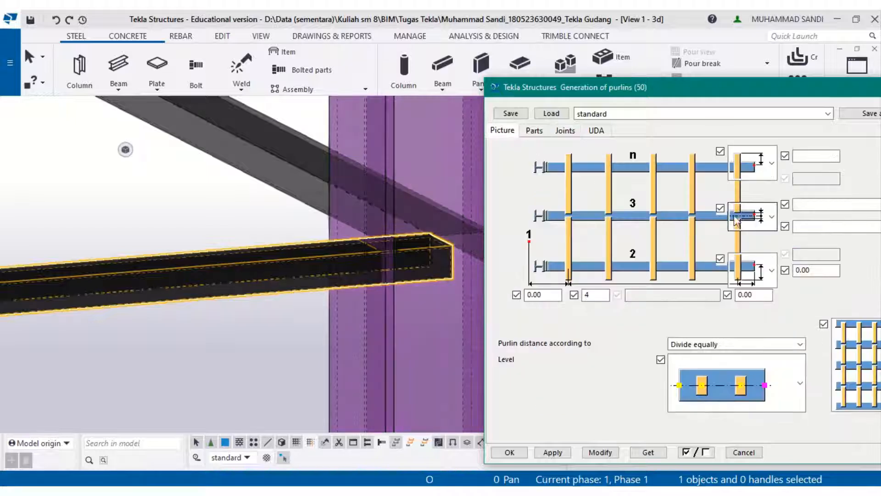
# - Set both intermediate girt end offsets to 50 and inspect the girt ends at the column
pyautogui.click(806, 205)
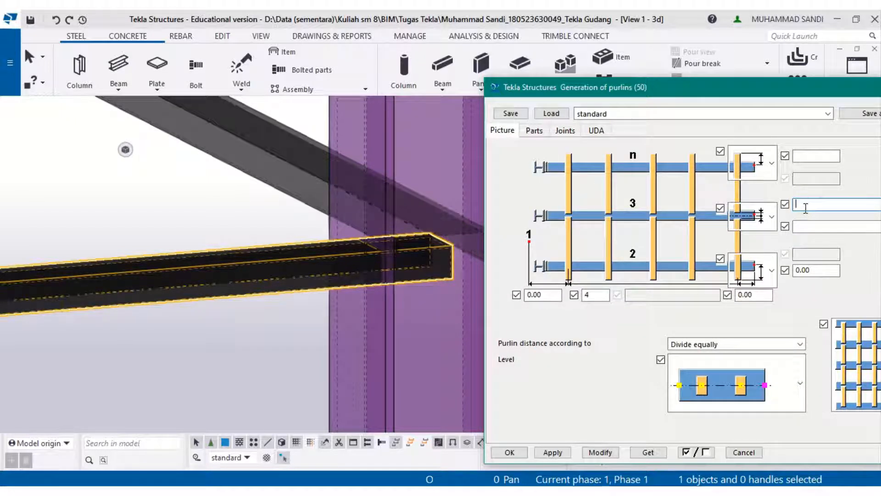
pyautogui.write('0')
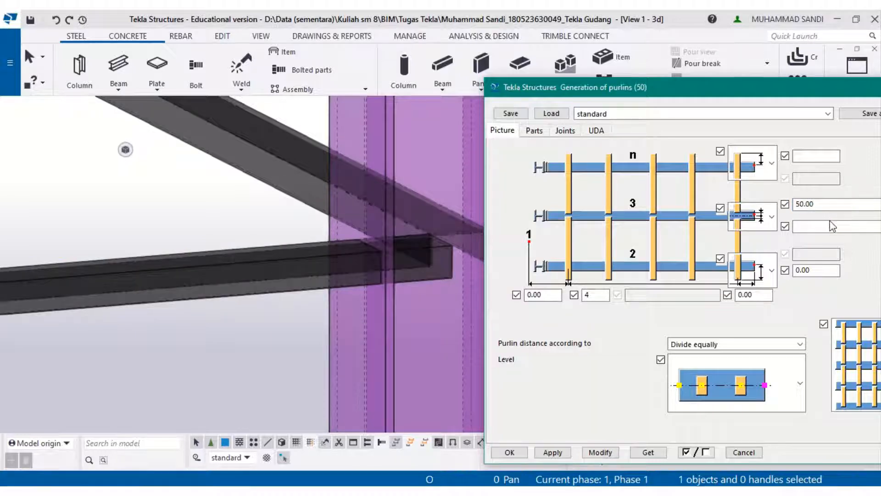
pyautogui.click(258, 268)
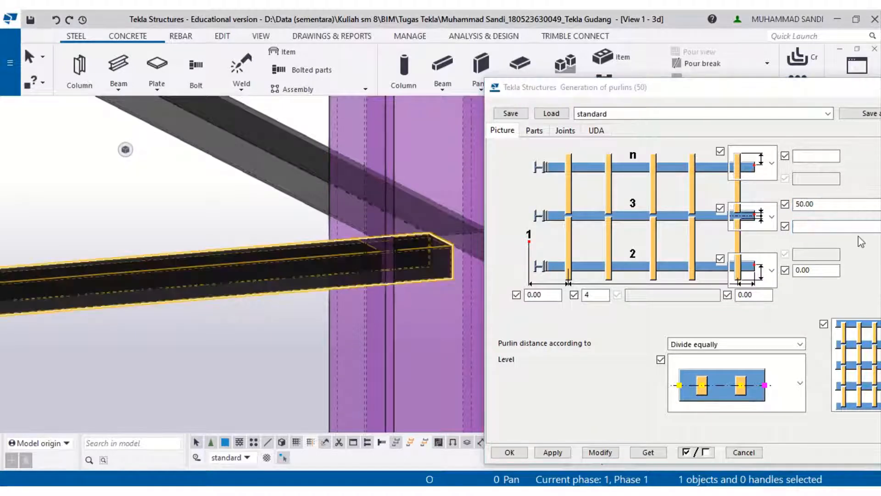
pyautogui.click(852, 225)
pyautogui.write('50')
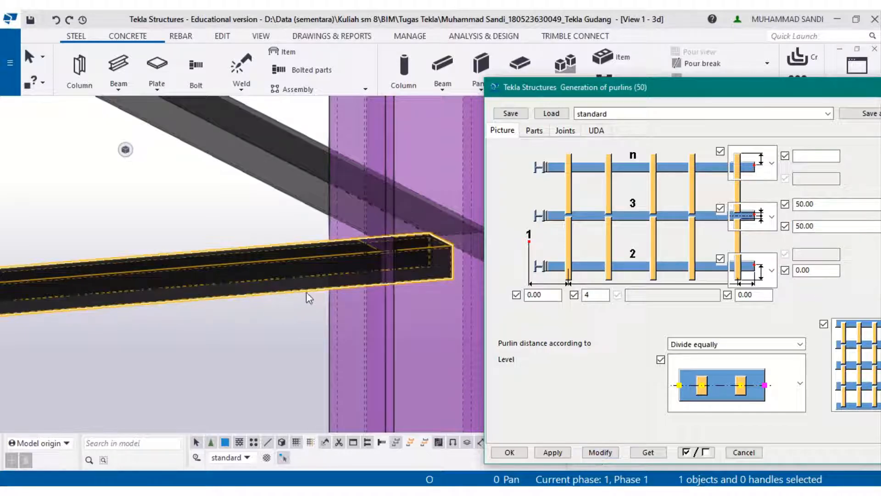
pyautogui.scroll(-2, 339, 280)
pyautogui.scroll(-3, 312, 303)
pyautogui.moveTo(185, 311); pyautogui.dragTo(604, 318, button='middle')
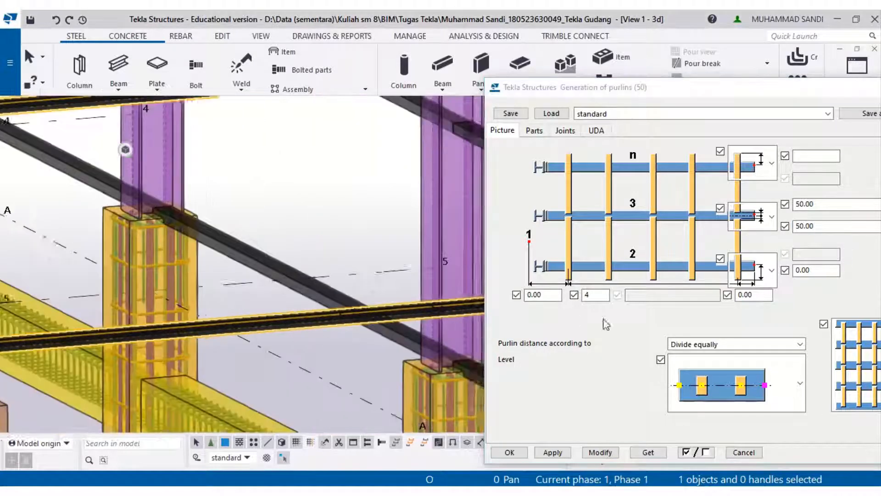
pyautogui.moveTo(87, 324); pyautogui.dragTo(570, 256, button='middle')
pyautogui.scroll(4, 440, 298)
pyautogui.moveTo(439, 298); pyautogui.dragTo(184, 327, button='middle')
pyautogui.scroll(2, 348, 293)
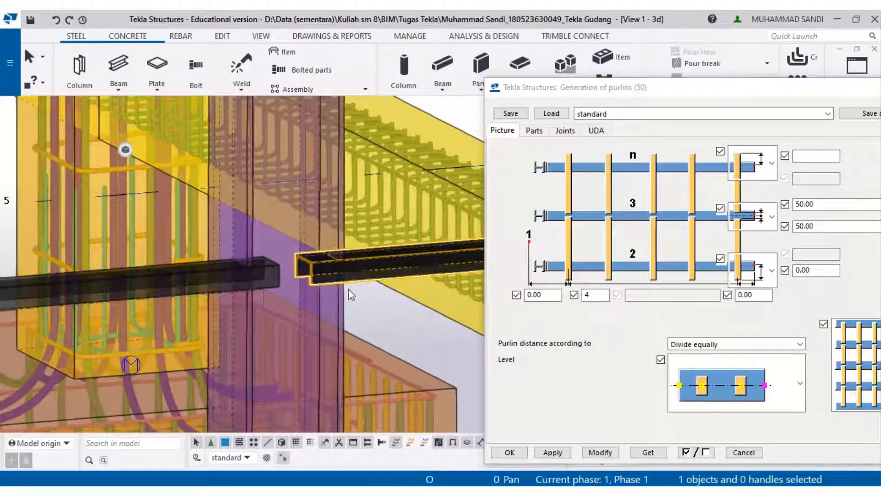
# - Set both intermediate girt end offsets to 100 and modify the component
pyautogui.click(819, 203)
pyautogui.doubleClick(819, 202)
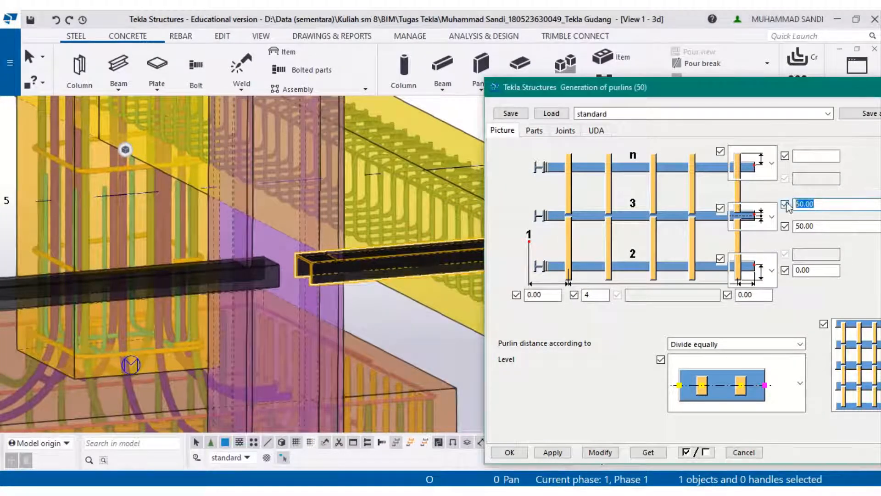
pyautogui.write('100')
pyautogui.press('Tab')
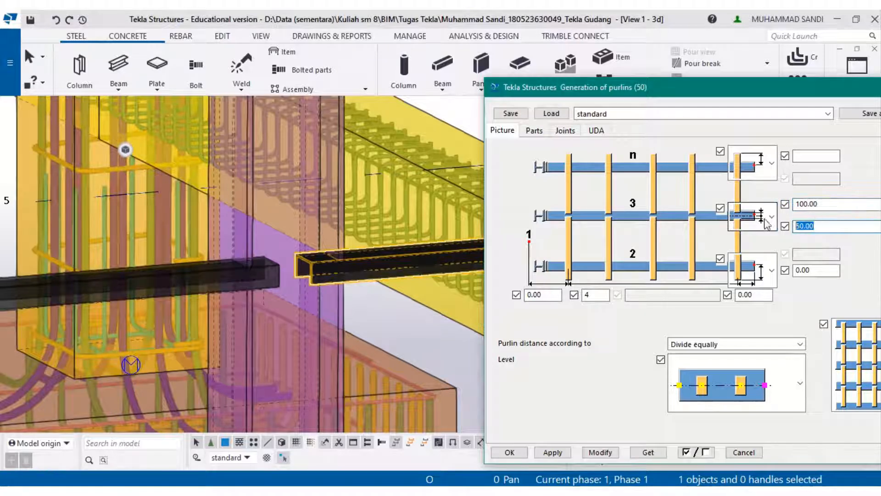
pyautogui.write('100')
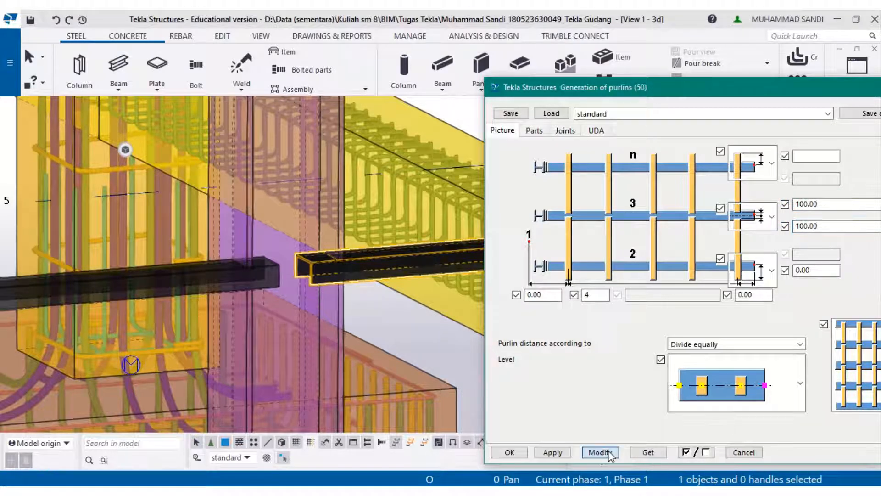
pyautogui.click(600, 452)
pyautogui.scroll(-2, 375, 315)
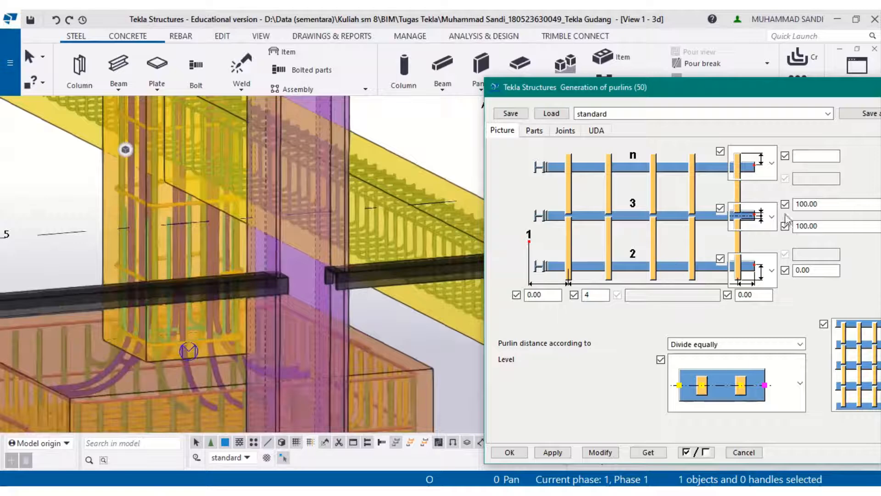
# - Set both intermediate girt end offsets to 150, modify the component, and inspect the girt ends
pyautogui.click(801, 204)
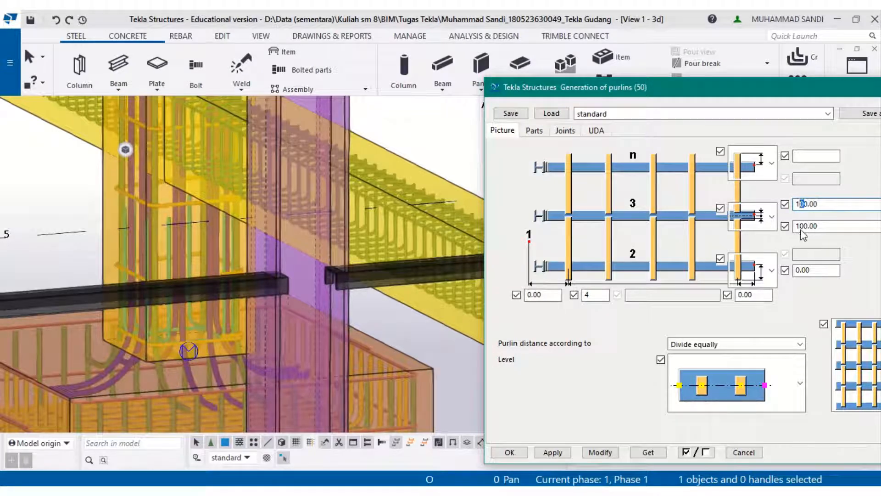
pyautogui.write('5')
pyautogui.moveTo(800, 226); pyautogui.dragTo(804, 227)
pyautogui.write('5')
pyautogui.click(596, 454)
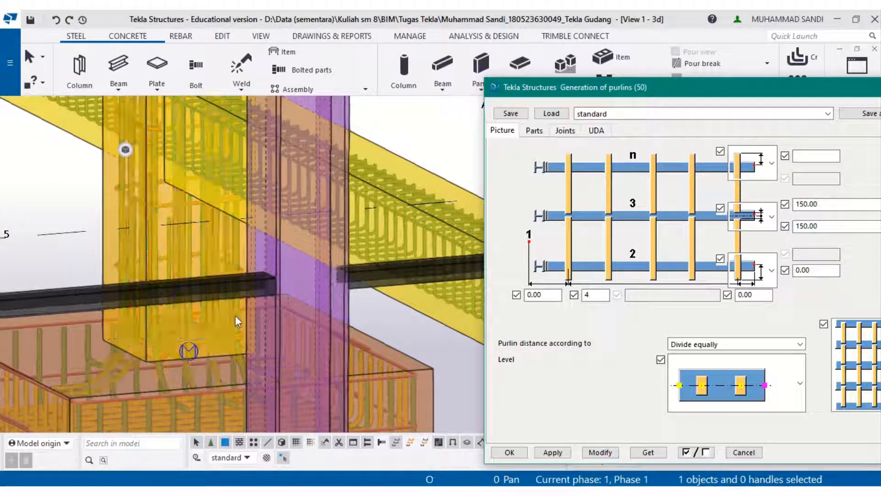
pyautogui.scroll(5, 234, 321)
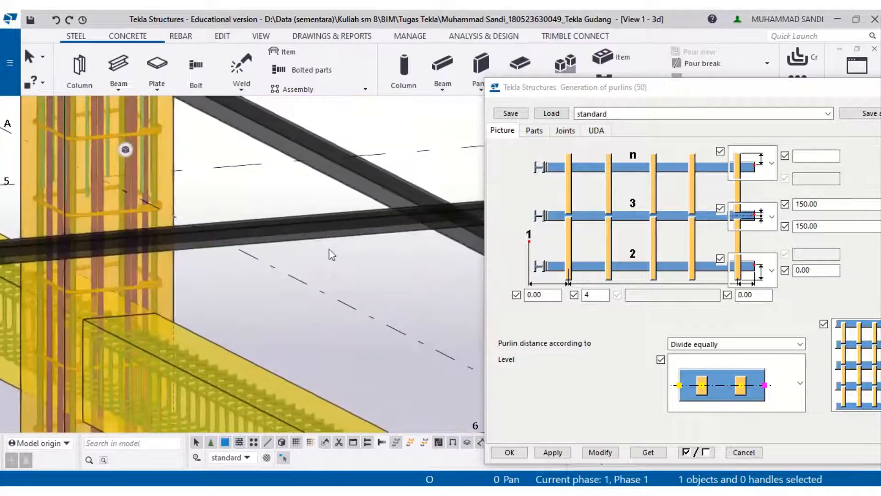
pyautogui.scroll(-5, 331, 253)
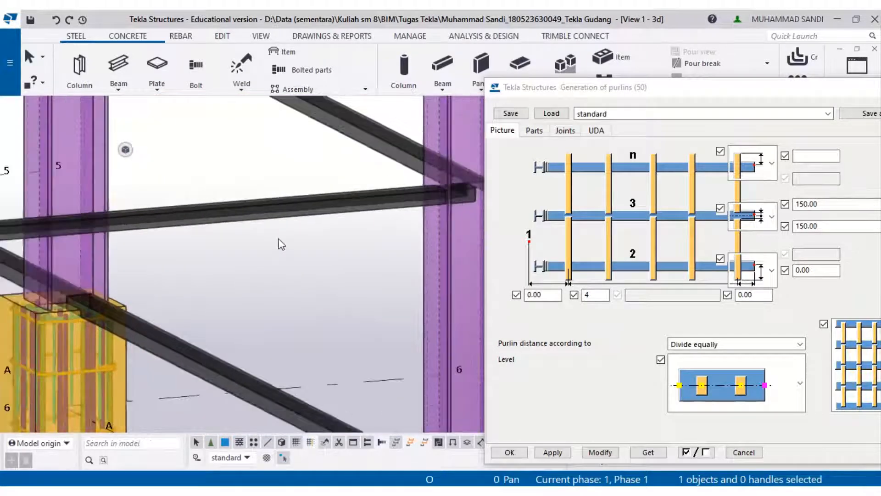
pyautogui.scroll(-3, 292, 212)
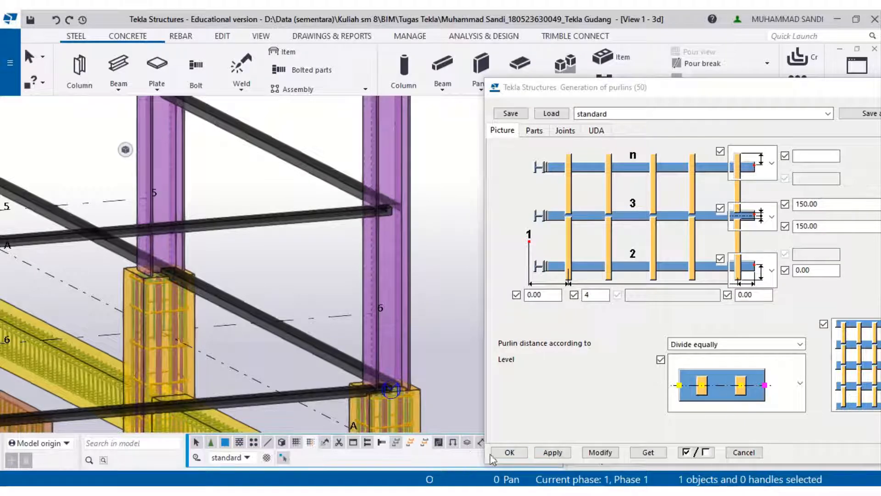
# - Close the girt dialog and compare the modelled walls with the east, south and west elevations in the reference PDF
pyautogui.click(508, 452)
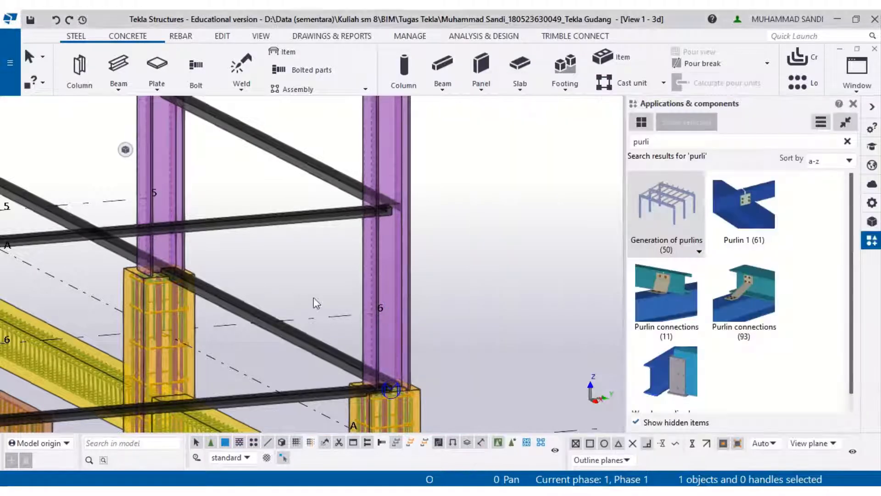
pyautogui.scroll(-4, 313, 297)
pyautogui.scroll(-3, 272, 316)
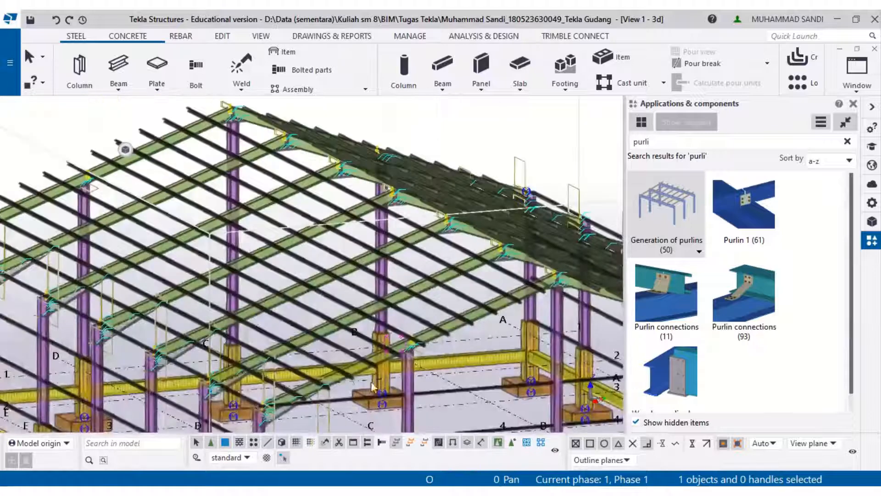
pyautogui.keyDown('ctrl'); pyautogui.moveTo(393, 357); pyautogui.dragTo(258, 327, button='middle'); pyautogui.keyUp('ctrl')
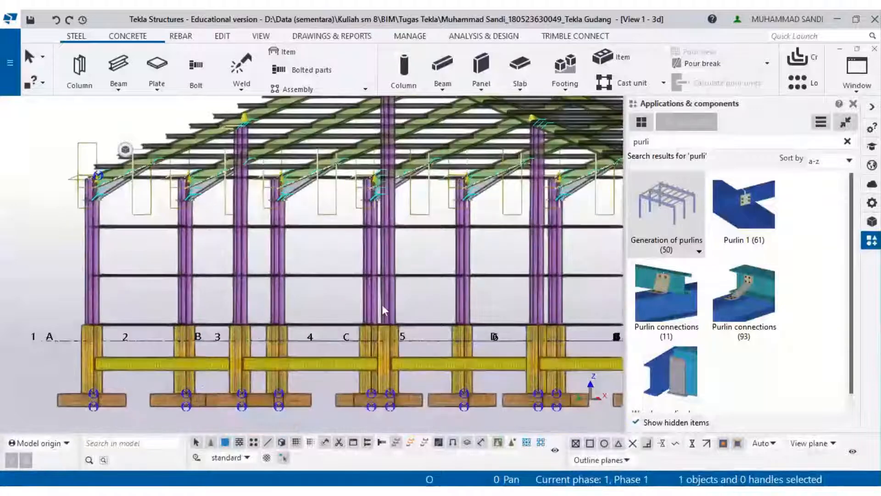
pyautogui.moveTo(382, 304); pyautogui.dragTo(335, 315, button='middle')
pyautogui.click(232, 490)
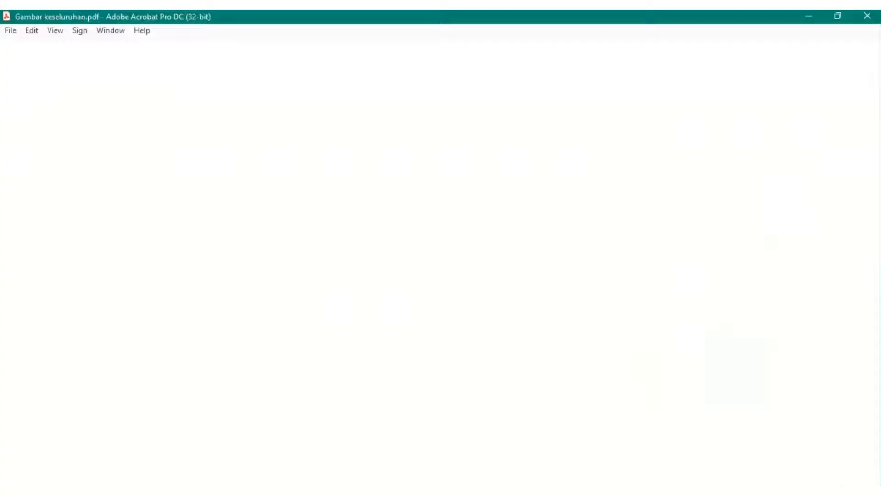
pyautogui.keyDown('ctrl'); pyautogui.scroll(-3, 417, 305); pyautogui.keyUp('ctrl')
pyautogui.scroll(3, 423, 308)
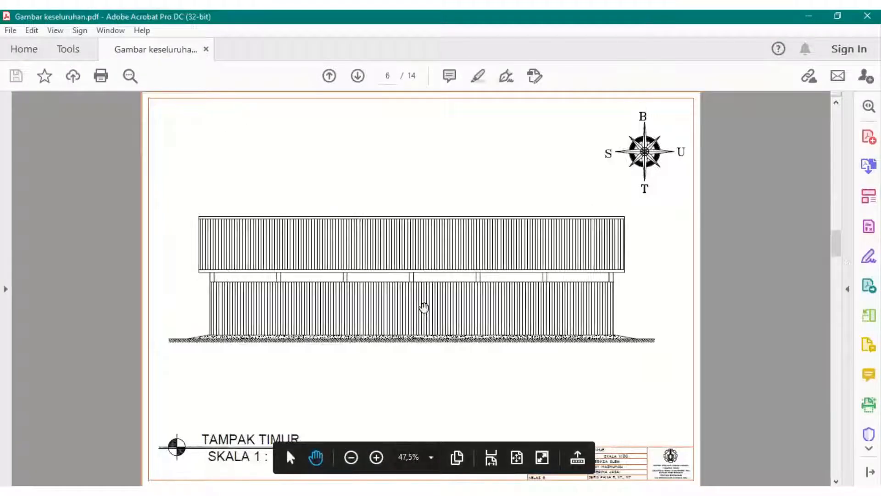
pyautogui.scroll(1, 424, 306)
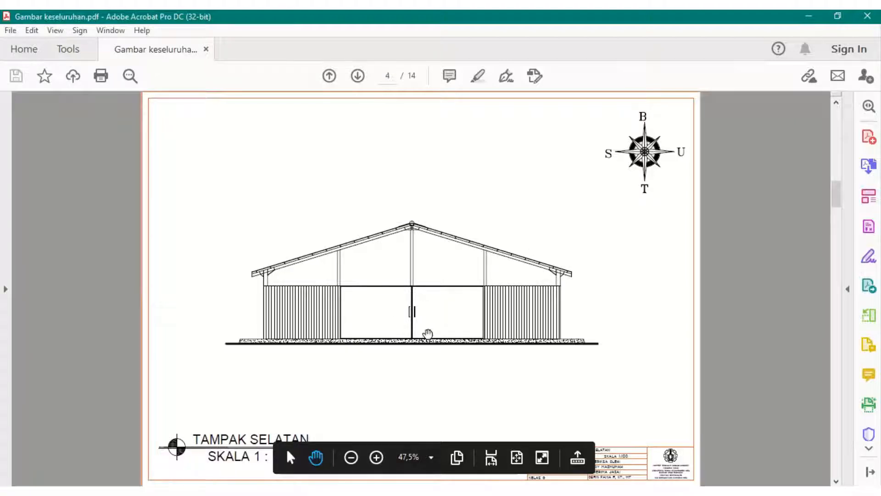
pyautogui.scroll(-2, 417, 312)
pyautogui.scroll(-2, 417, 313)
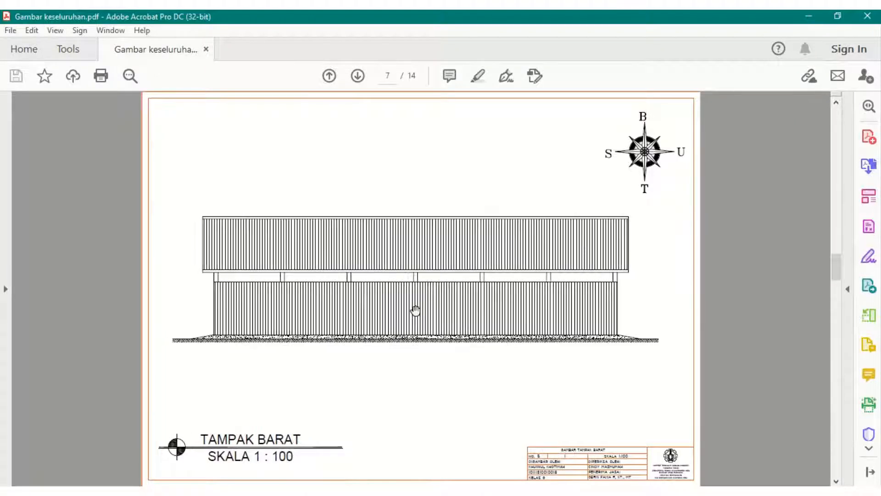
pyautogui.click(818, 14)
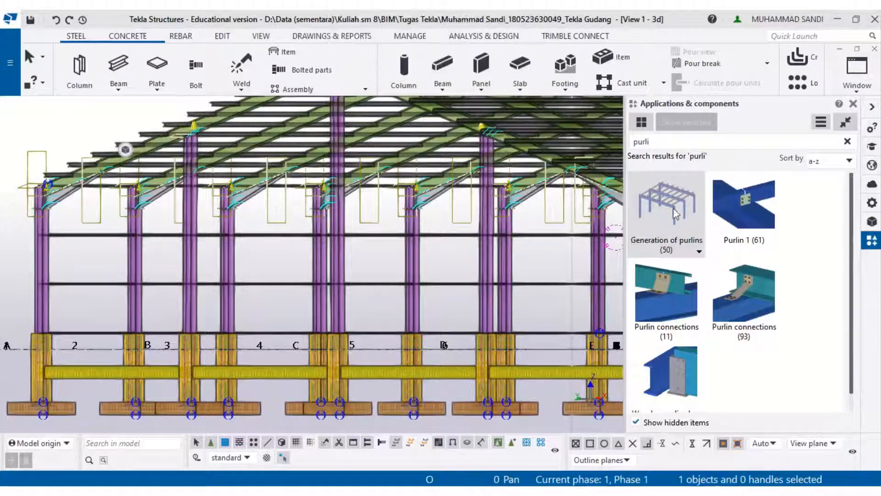
# - Examine the wall girts between the columns along the building's side and gable walls
pyautogui.scroll(4, 32, 323)
pyautogui.scroll(1, 32, 322)
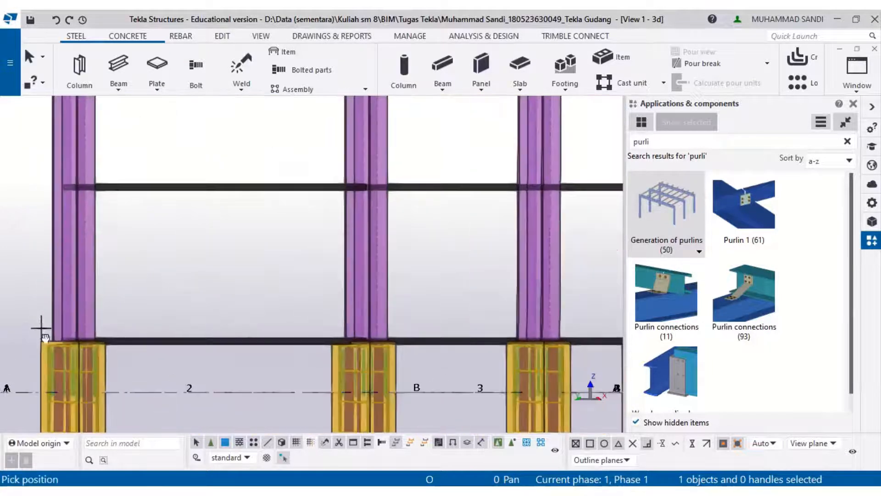
pyautogui.keyDown('ctrl'); pyautogui.moveTo(43, 331); pyautogui.dragTo(113, 314, button='middle'); pyautogui.keyUp('ctrl')
pyautogui.scroll(8, 119, 337)
pyautogui.scroll(1, 121, 345)
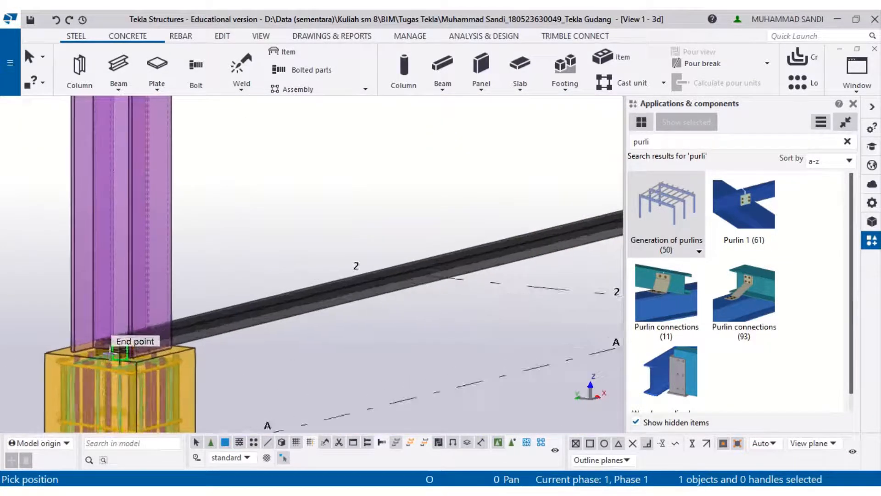
pyautogui.press('Escape')
pyautogui.scroll(-8, 120, 354)
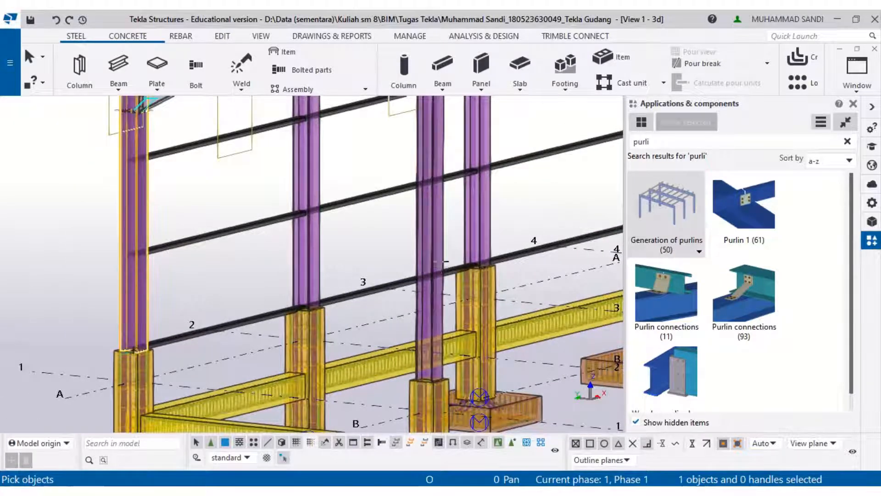
pyautogui.moveTo(452, 275); pyautogui.dragTo(19, 242, button='middle')
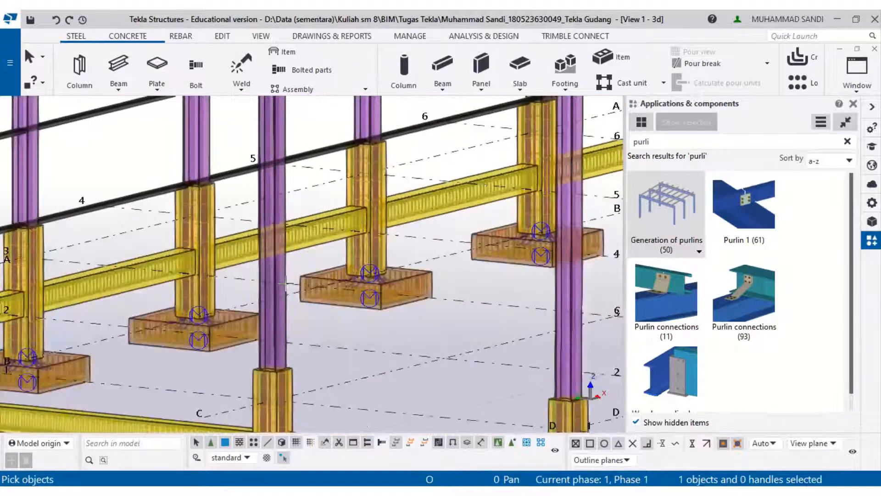
pyautogui.scroll(-5, 295, 282)
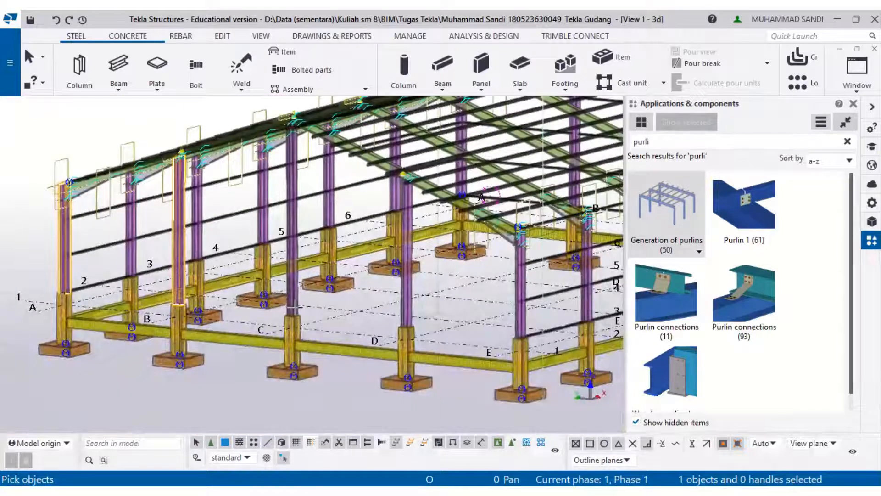
pyautogui.scroll(3, 60, 293)
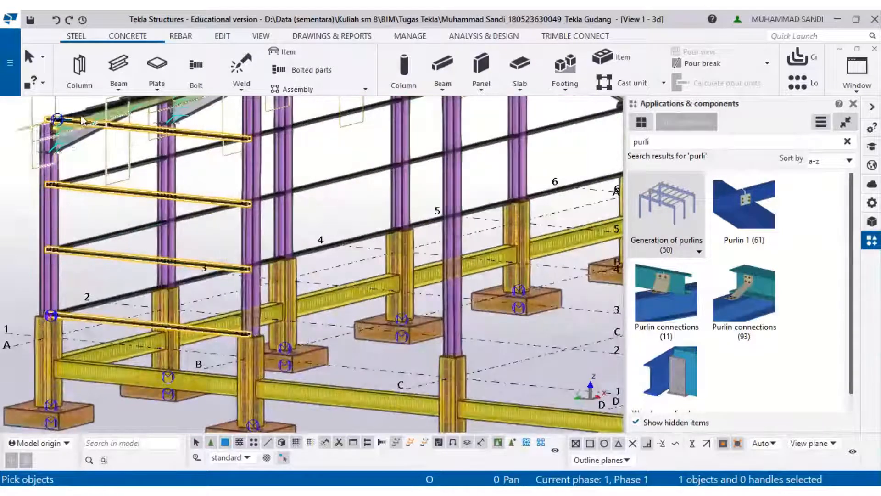
pyautogui.scroll(2, 128, 187)
pyautogui.click(270, 214)
pyautogui.scroll(-3, 270, 214)
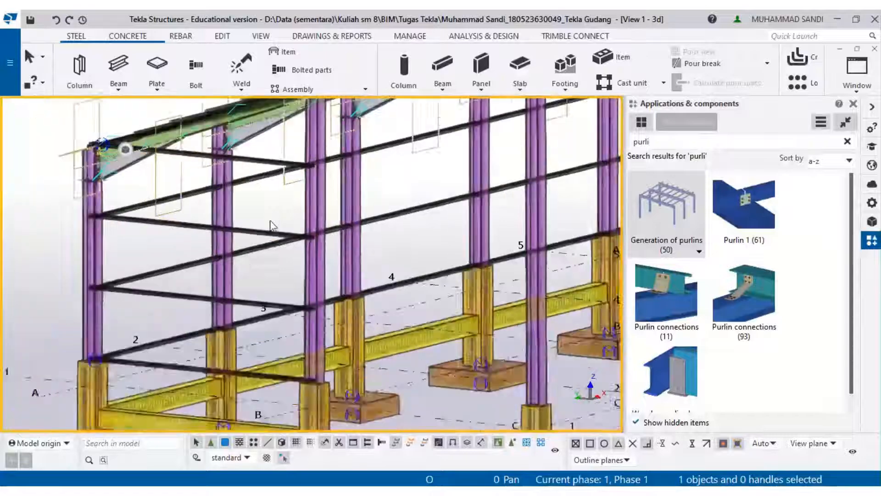
pyautogui.moveTo(247, 258)
pyautogui.keyDown('ctrl'); pyautogui.mouseDown(button='middle')
pyautogui.moveTo(324, 259)
pyautogui.moveTo(390, 238)
pyautogui.mouseUp(button='middle'); pyautogui.keyUp('ctrl')
pyautogui.scroll(2, 397, 221)
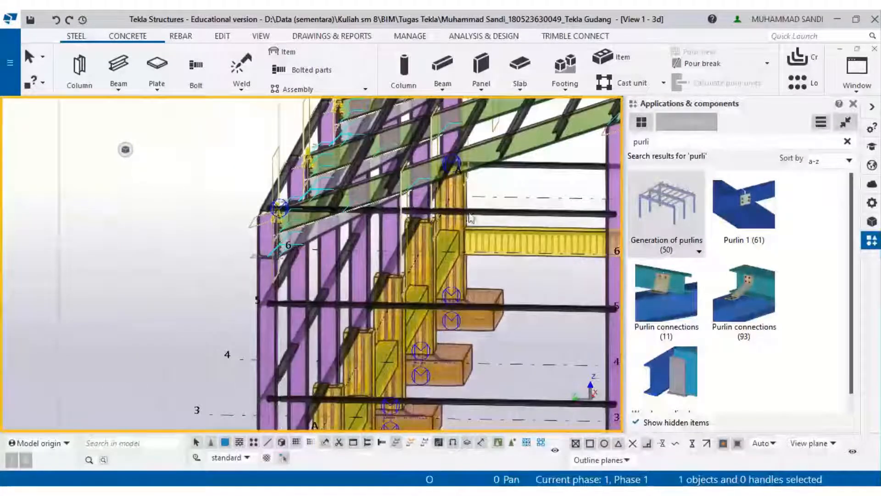
# - Open the girt component's properties and set the number of girts to 3
pyautogui.rightClick(501, 215)
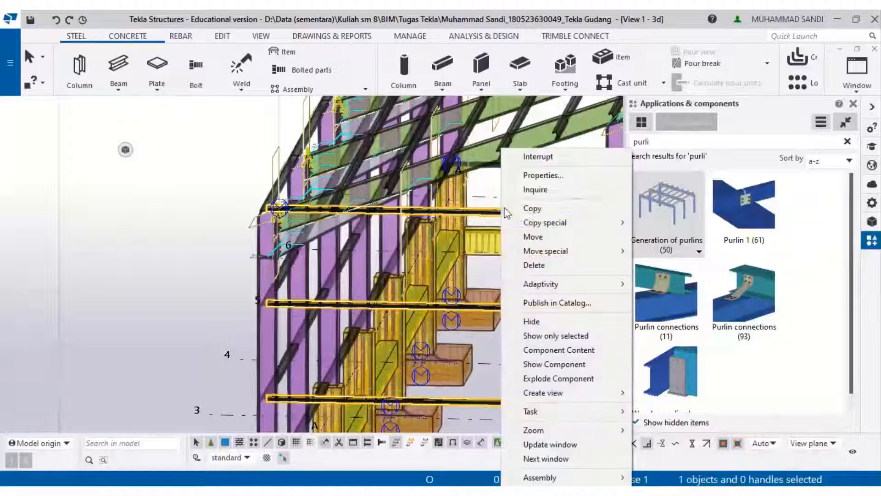
pyautogui.click(543, 177)
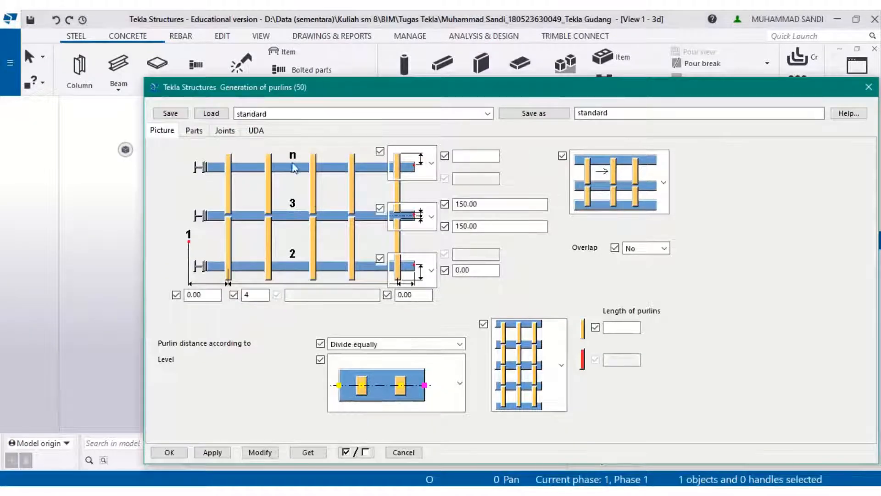
pyautogui.click(194, 130)
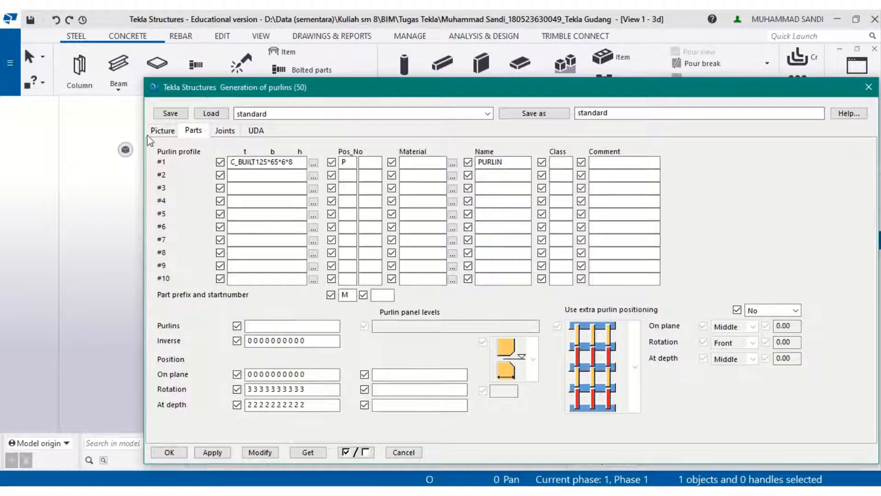
pyautogui.click(161, 130)
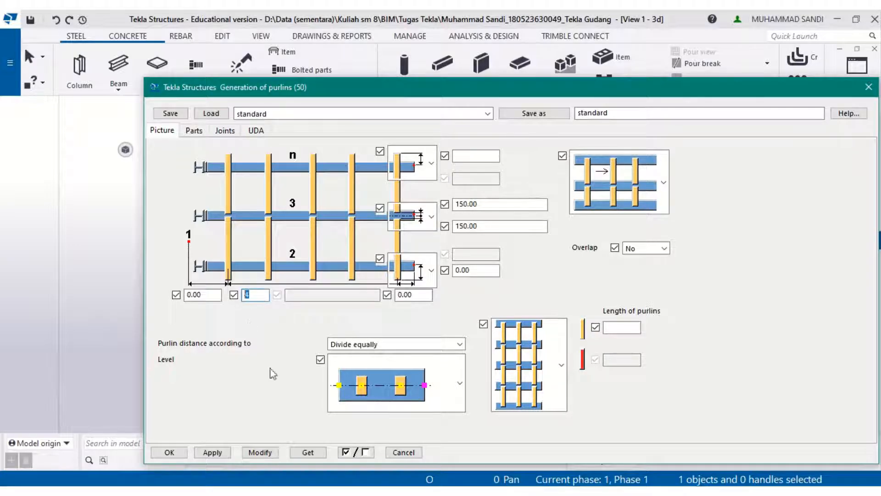
pyautogui.write('3')
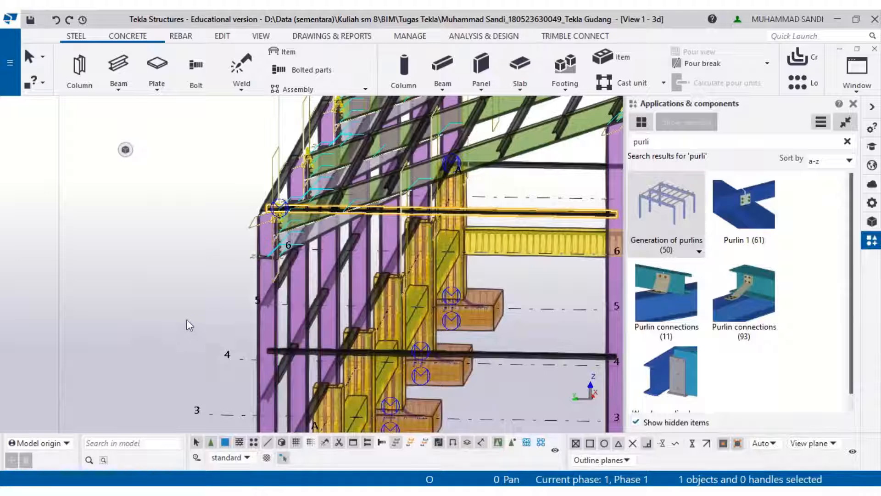
pyautogui.moveTo(186, 318); pyautogui.dragTo(137, 237, button='middle')
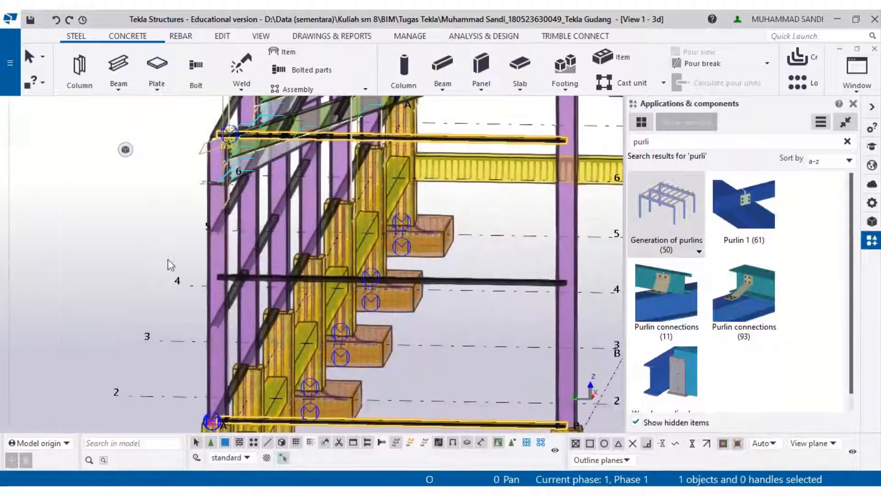
# - Reopen the girt component's properties, set the girt count to 4 and the top girt offset to -100, and modify the component
pyautogui.rightClick(489, 291)
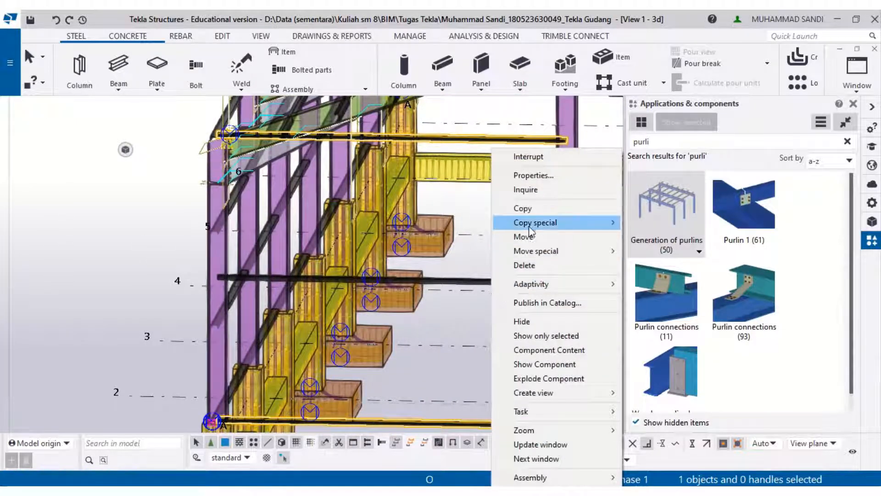
pyautogui.click(526, 178)
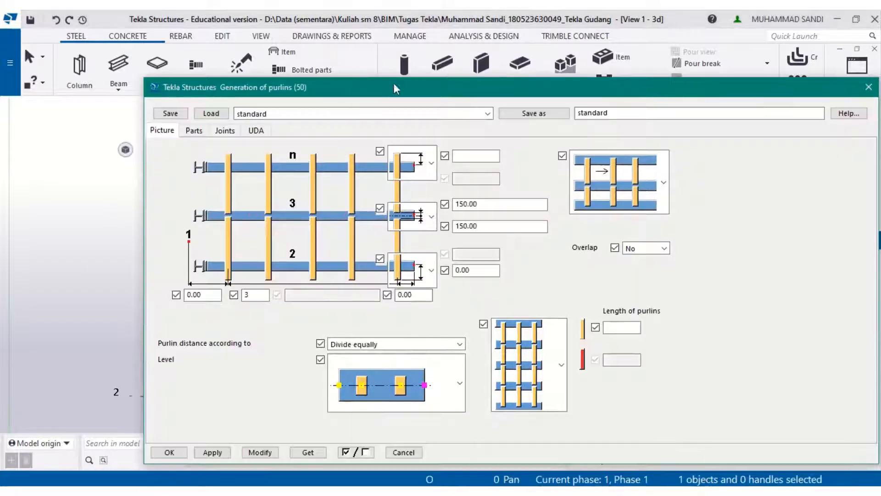
pyautogui.moveTo(568, 85); pyautogui.dragTo(771, 69)
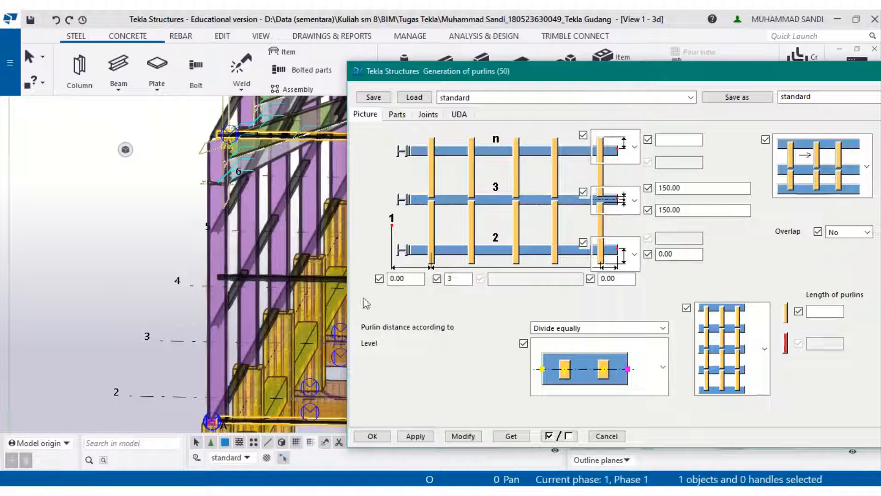
pyautogui.click(453, 279)
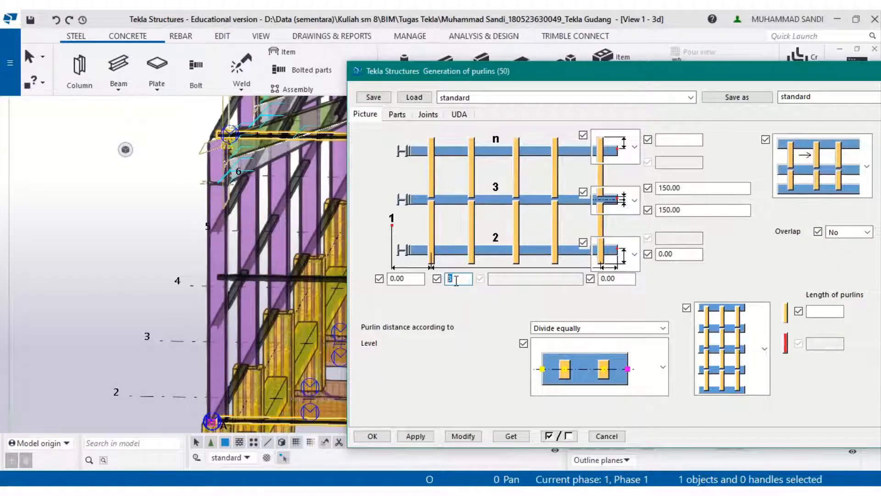
pyautogui.moveTo(451, 281); pyautogui.dragTo(446, 281)
pyautogui.write('4')
pyautogui.click(663, 141)
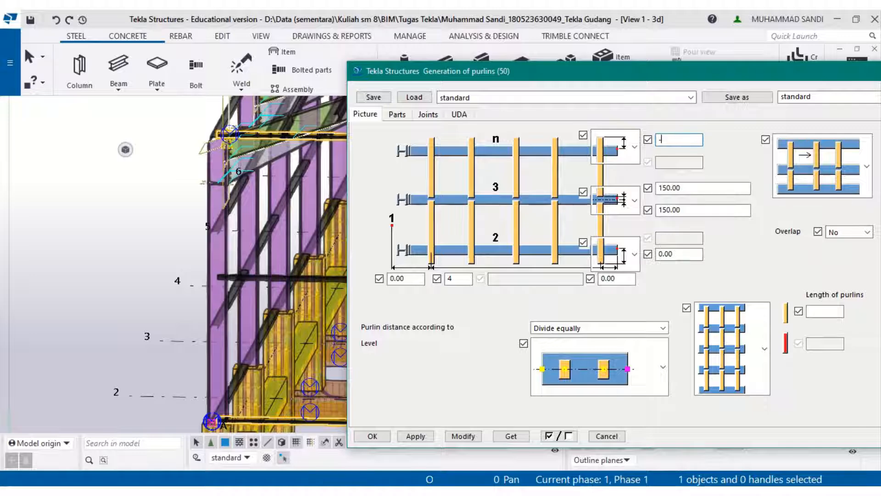
pyautogui.write('-100')
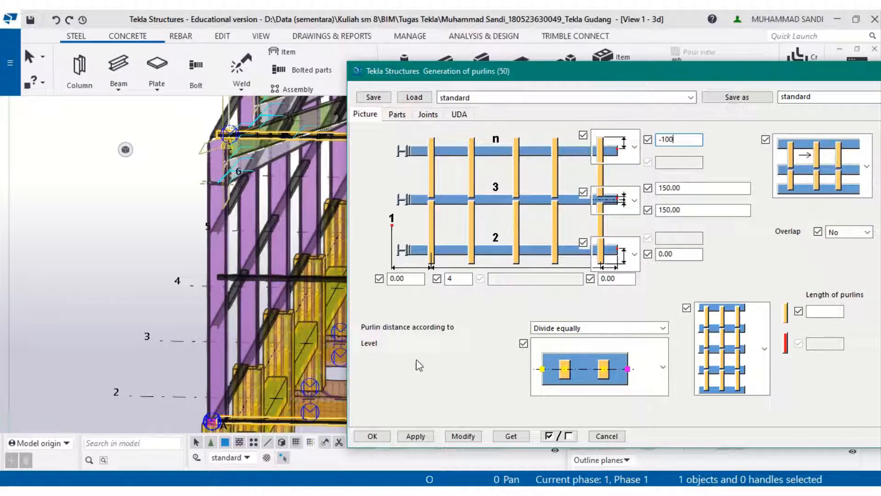
pyautogui.click(461, 436)
# - Inspect the top girt at the roof edge, then set the top girt offset to -500 and apply it
pyautogui.scroll(5, 243, 126)
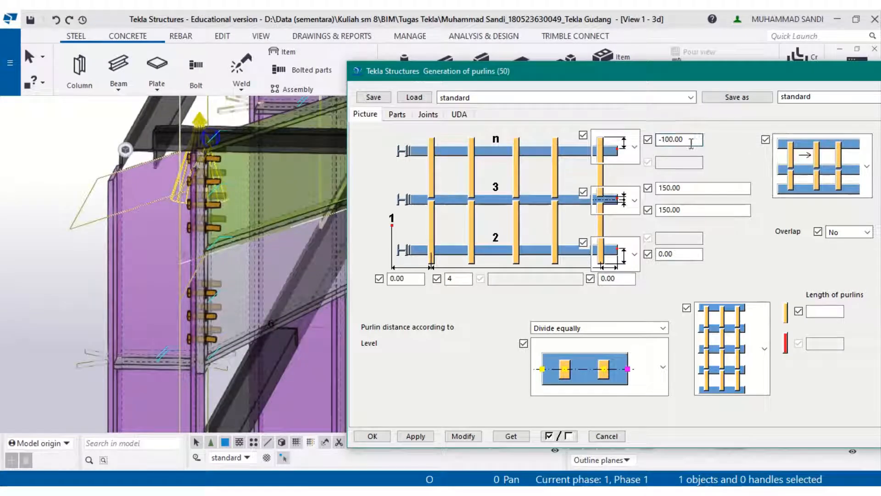
pyautogui.doubleClick(675, 139)
pyautogui.scroll(2, 263, 292)
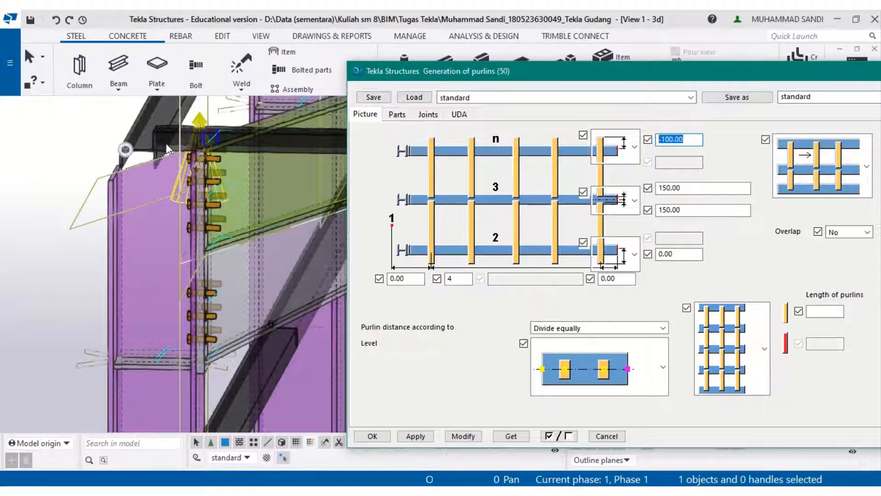
pyautogui.scroll(-3, 167, 151)
pyautogui.moveTo(265, 342); pyautogui.dragTo(198, 318, button='middle')
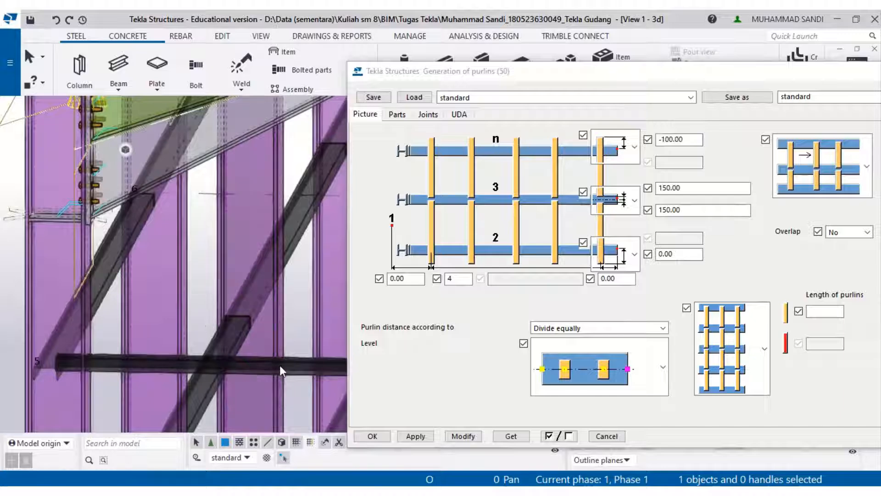
pyautogui.moveTo(296, 354); pyautogui.dragTo(323, 381, button='middle')
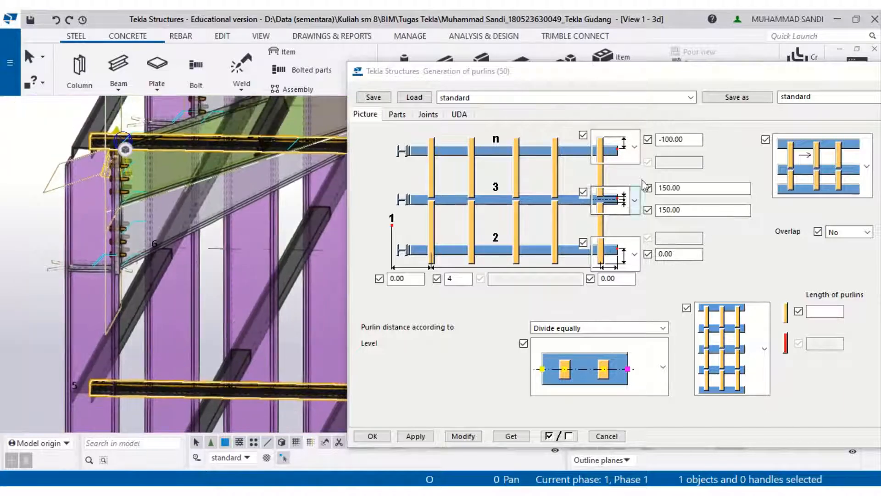
pyautogui.click(666, 140)
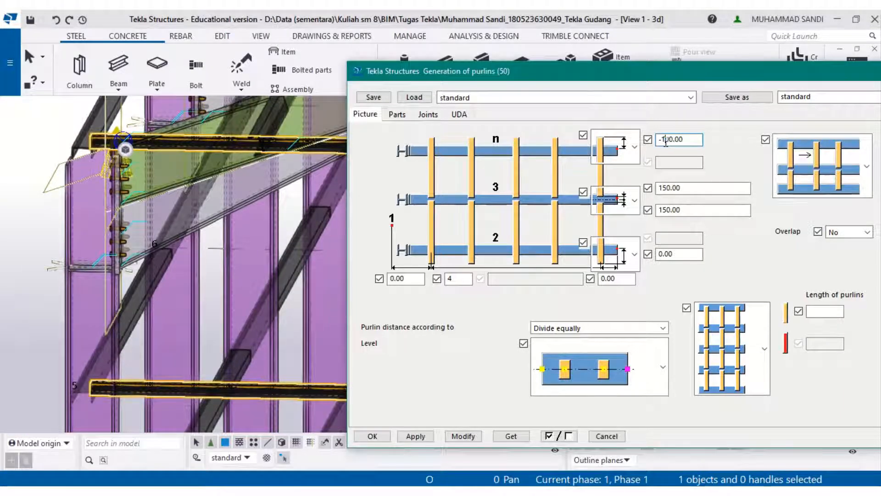
pyautogui.click(413, 436)
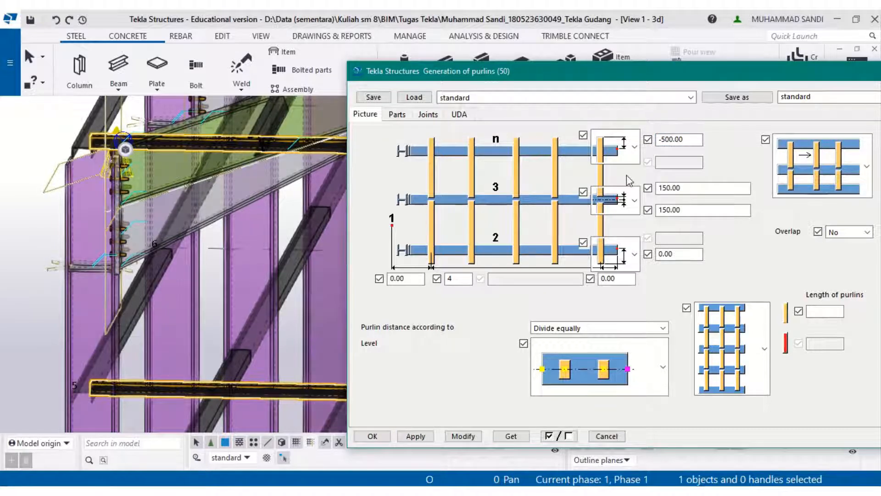
pyautogui.click(683, 139)
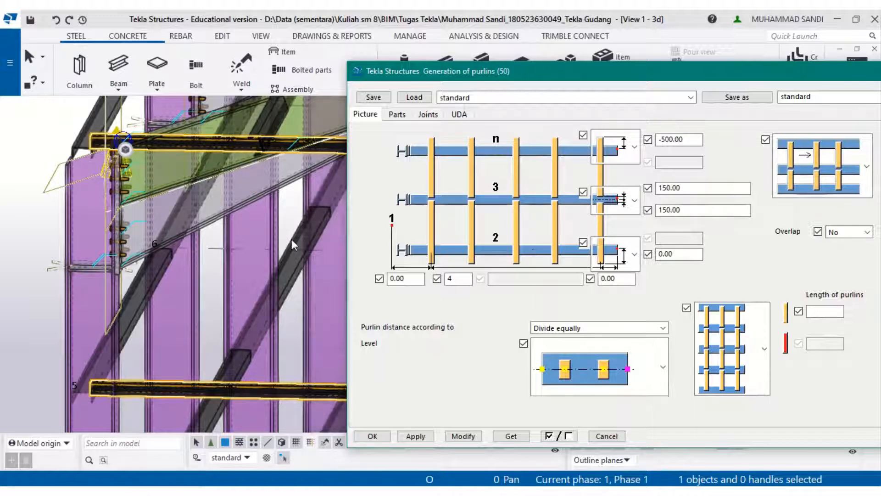
# - Close the purlin generation dialog and delete the generated girts along the side wall
pyautogui.scroll(-4, 291, 238)
pyautogui.moveTo(262, 193); pyautogui.dragTo(170, 226, button='middle')
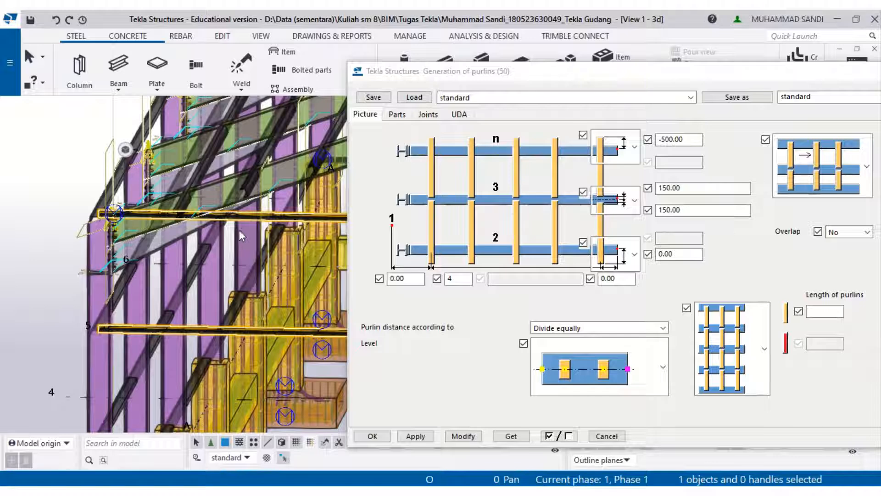
pyautogui.click(606, 436)
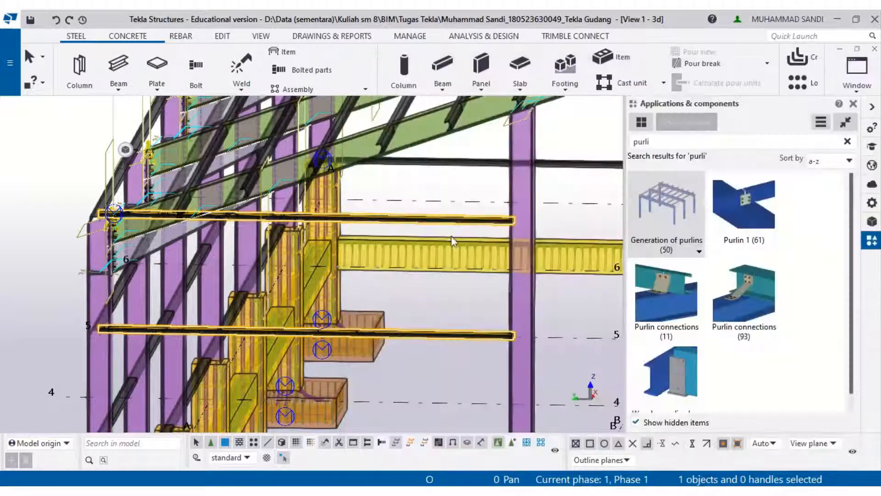
pyautogui.scroll(-2, 460, 208)
pyautogui.moveTo(427, 209); pyautogui.dragTo(367, 178, button='middle')
pyautogui.press('Delete')
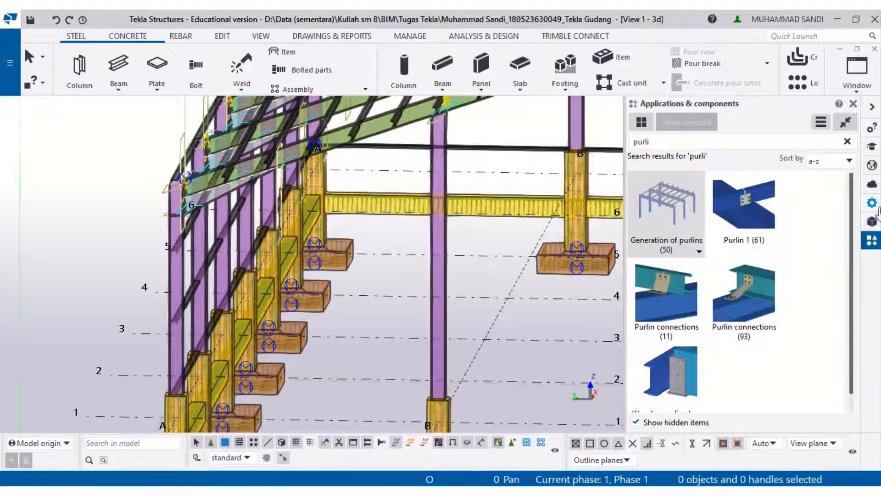
# - Start the Beam command and name the beam "Baja C 125 x 65 x 6 x 8" after checking the section drawing
pyautogui.click(126, 65)
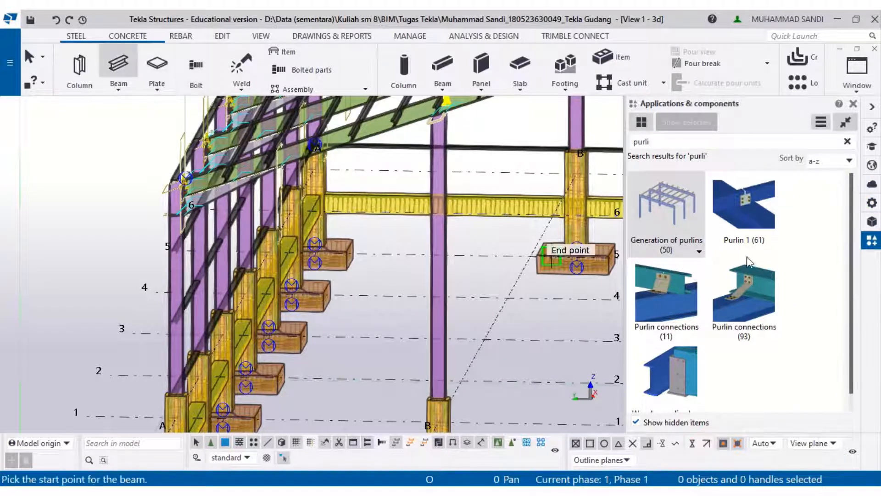
pyautogui.click(872, 204)
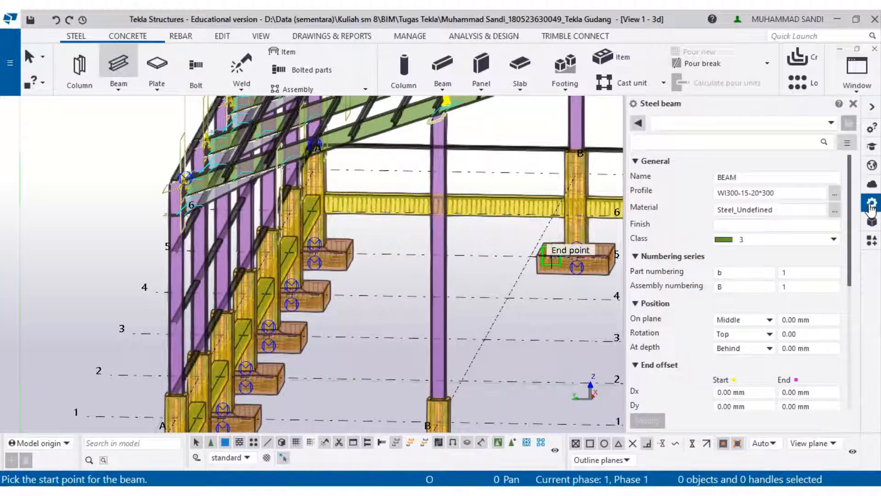
pyautogui.click(788, 182)
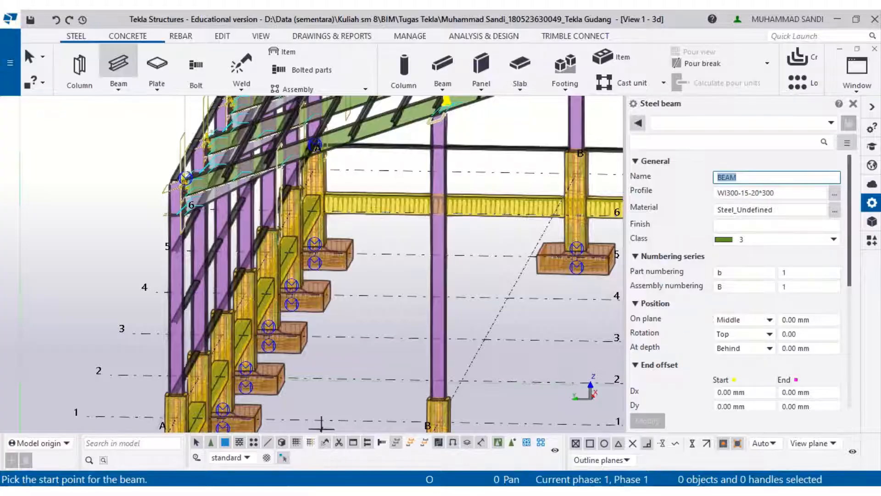
pyautogui.hotkey('alt', 'Tab')
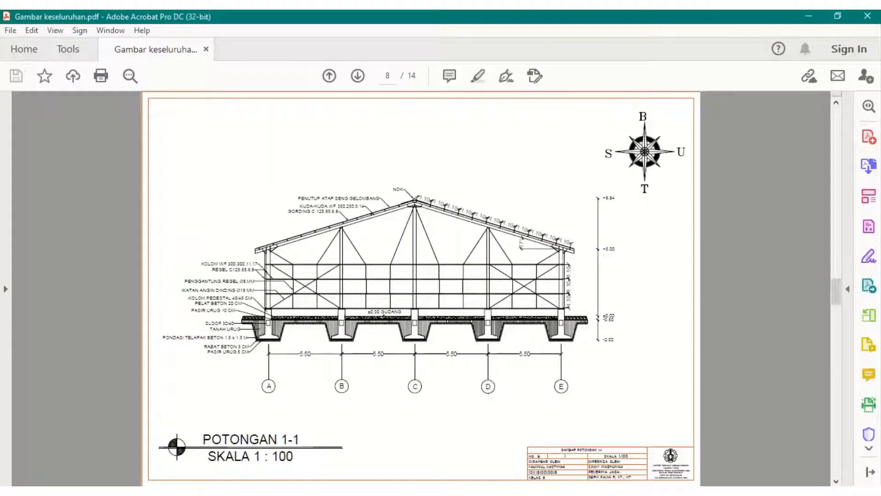
pyautogui.hotkey('alt', 'Tab')
pyautogui.click(718, 181)
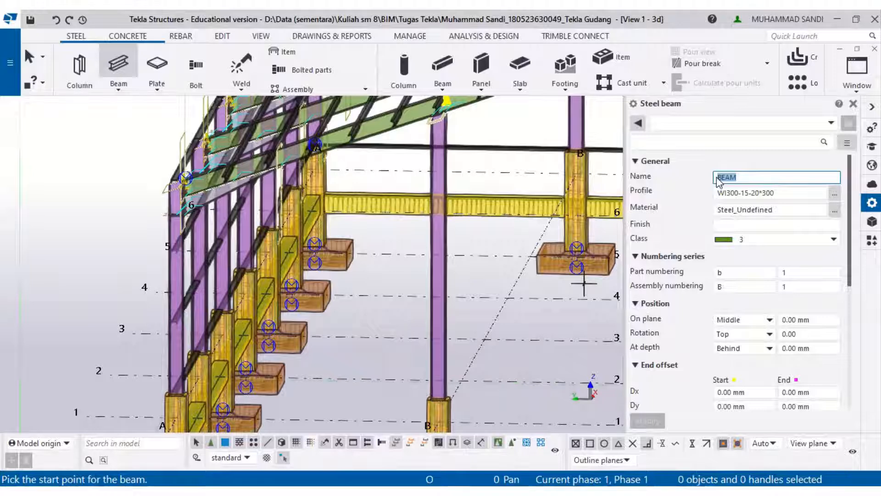
pyautogui.write('Baja C 125 x')
pyautogui.hotkey('alt', 'Tab')
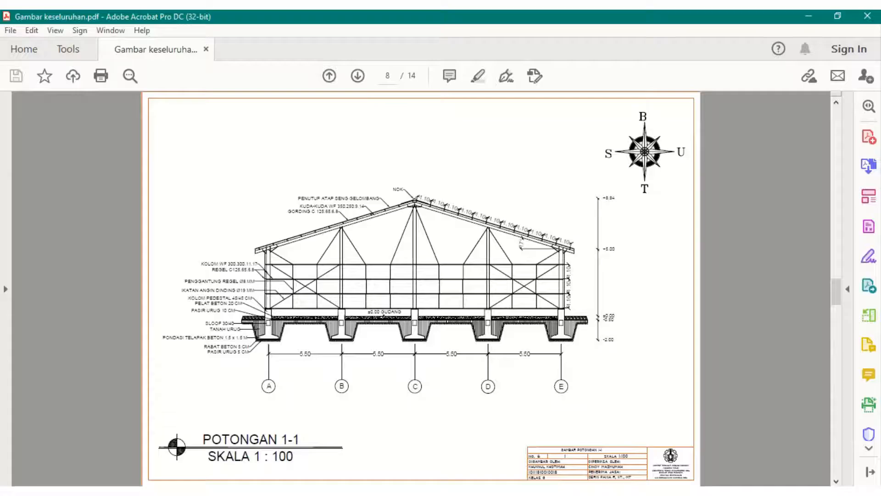
pyautogui.hotkey('alt', 'Tab')
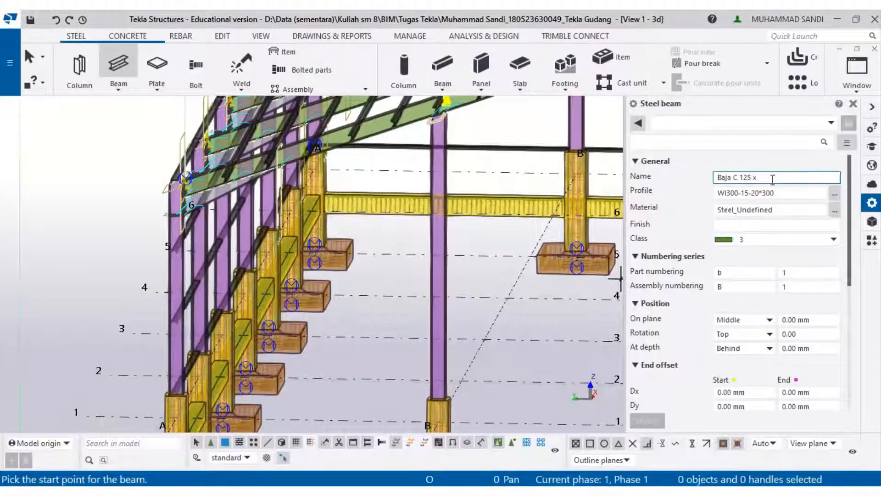
pyautogui.write('65 x 6 x 8')
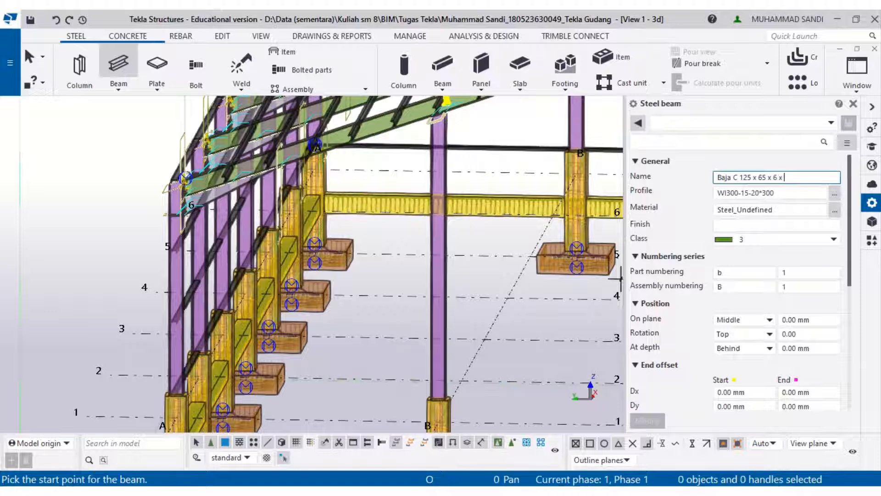
# - Choose the C_BUILT profile from the catalog and edit the profile to C_BUILT125*65*6*8
pyautogui.click(834, 194)
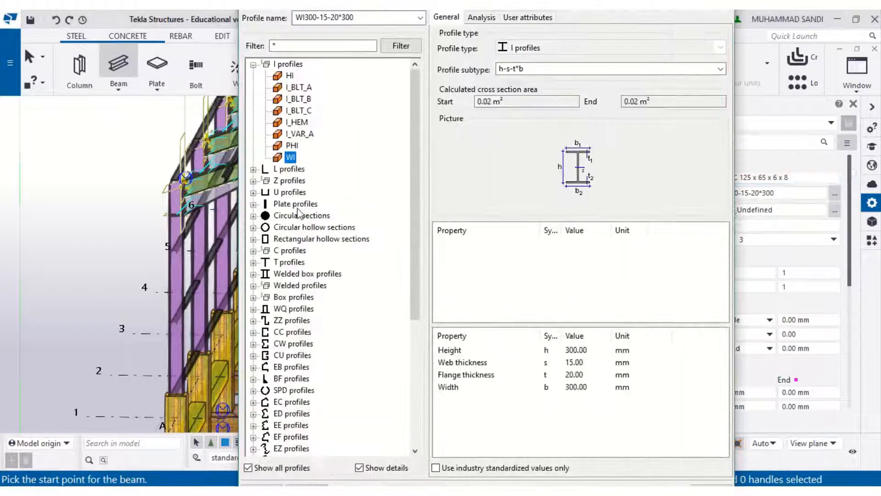
pyautogui.click(253, 251)
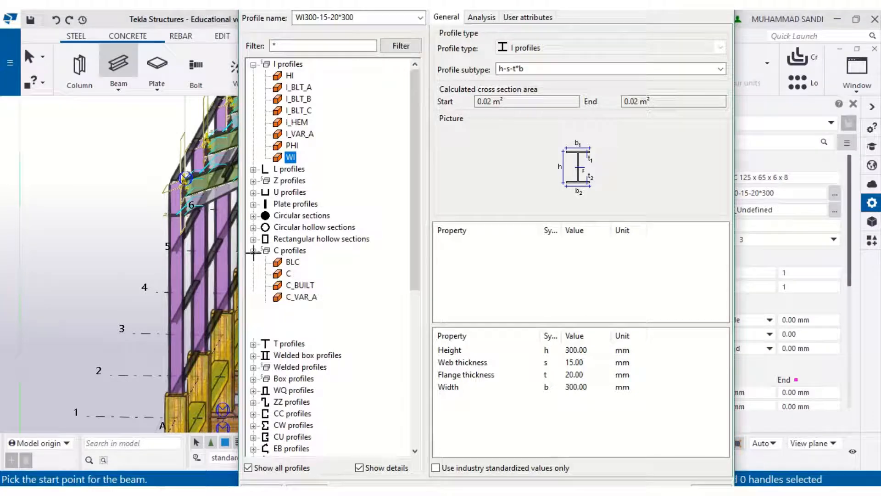
pyautogui.click(294, 285)
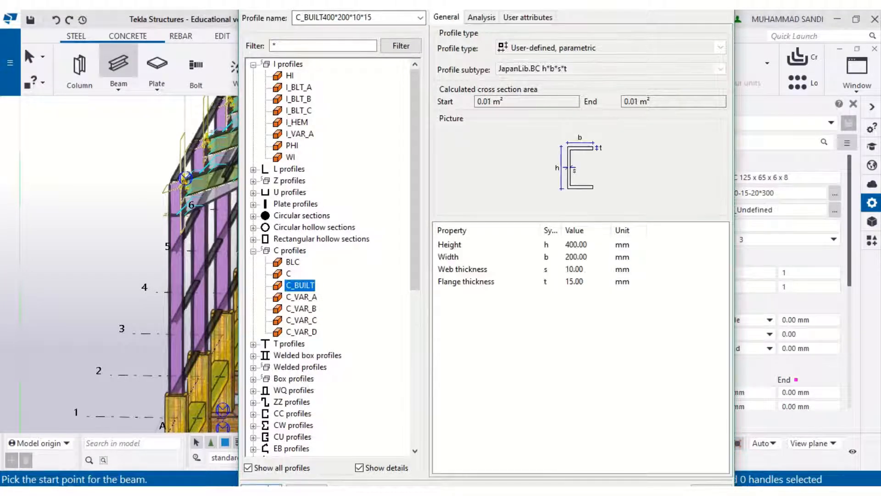
pyautogui.click(268, 487)
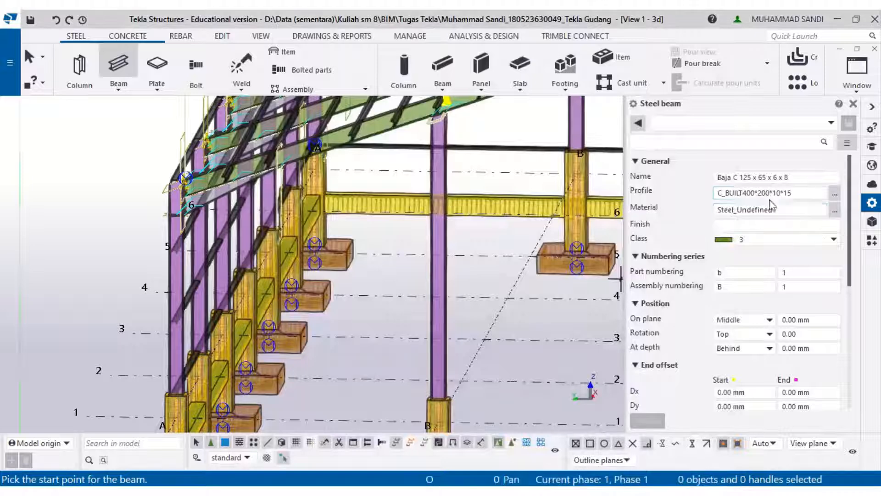
pyautogui.click(758, 193)
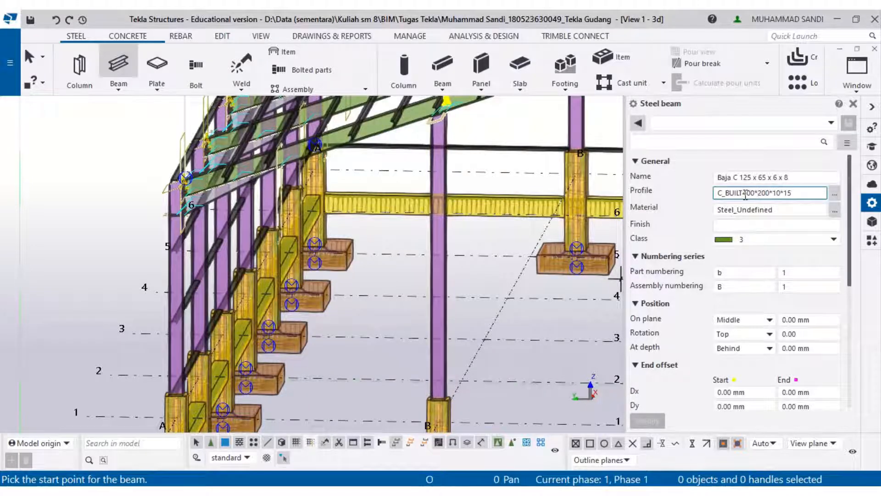
pyautogui.moveTo(753, 193); pyautogui.dragTo(743, 193)
pyautogui.write('125')
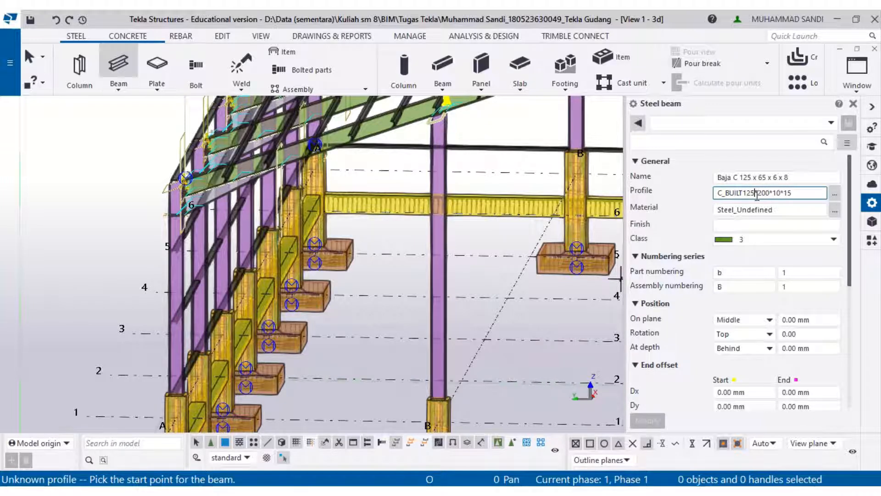
pyautogui.moveTo(758, 193); pyautogui.dragTo(770, 193)
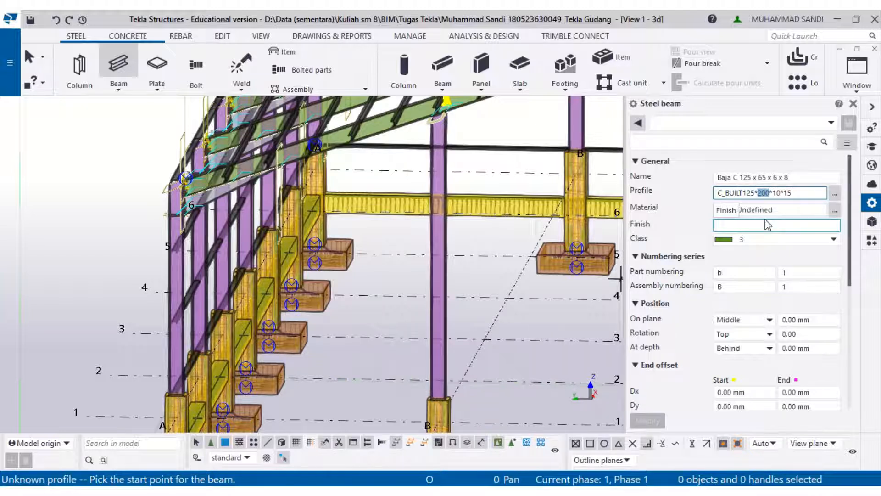
pyautogui.write('65')
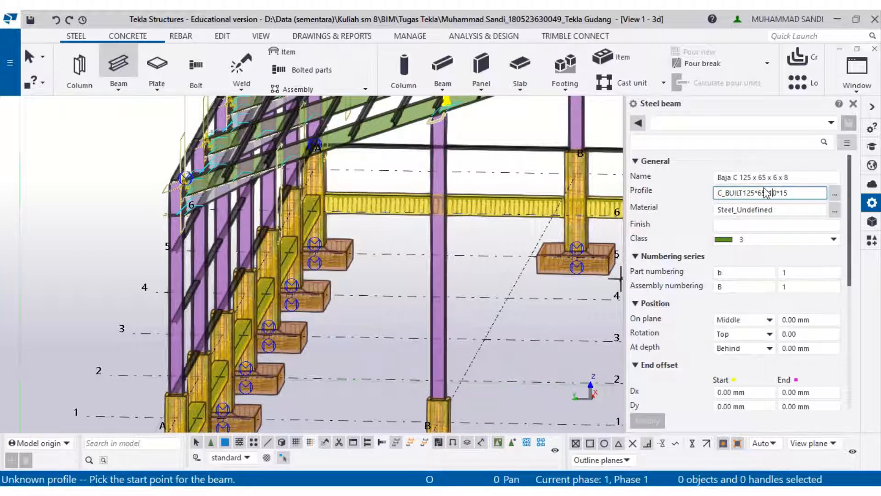
pyautogui.press('Delete')
pyautogui.press('BackSpace')
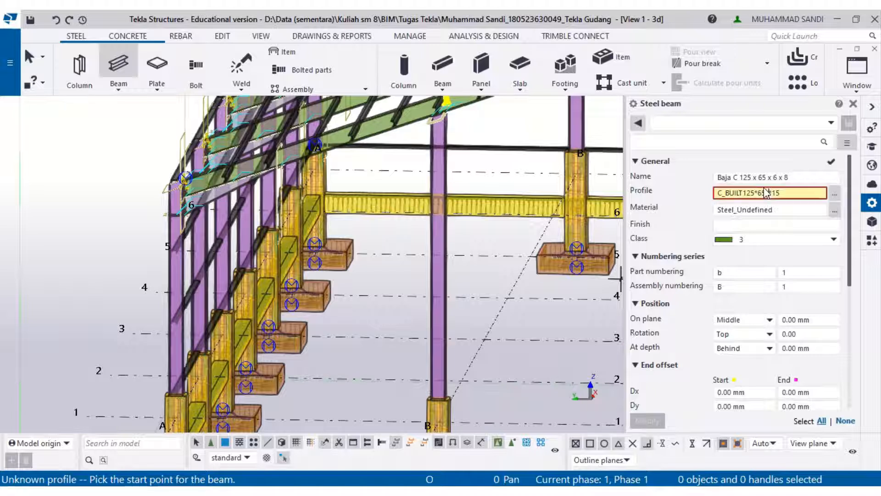
pyautogui.write('6*')
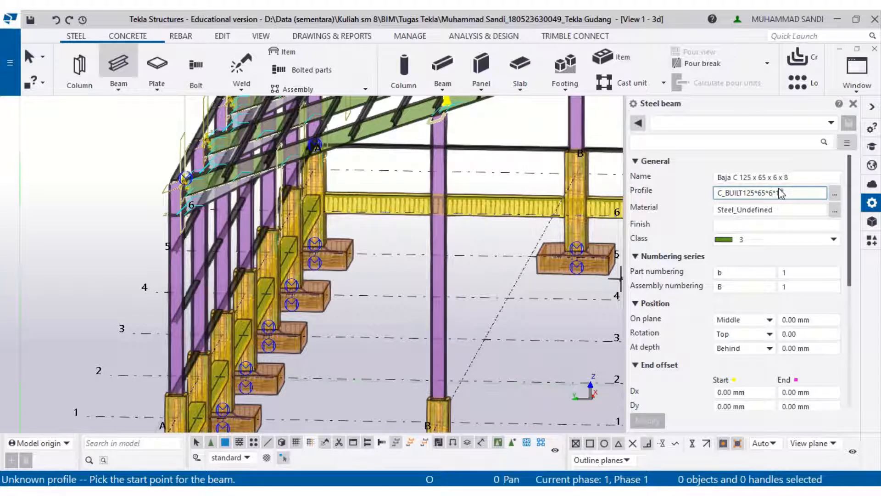
pyautogui.click(790, 223)
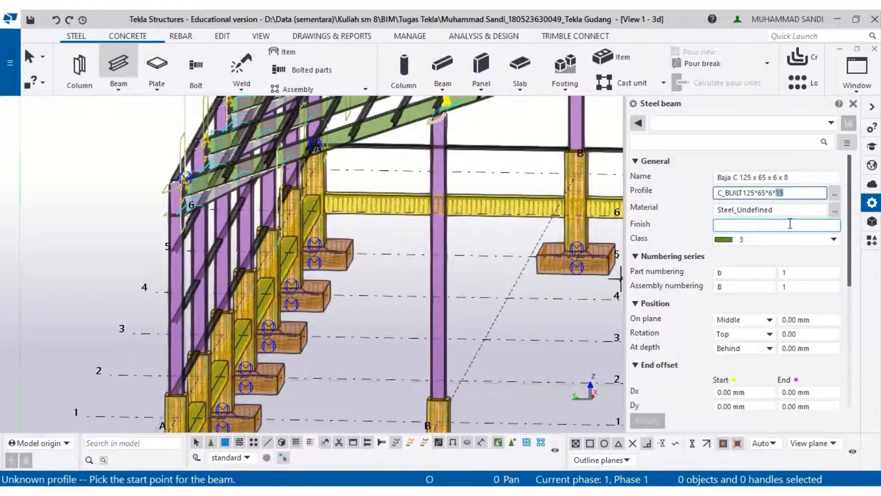
# - In the profile catalog, set the web thickness to 8 mm and the flange thickness to 6 mm
pyautogui.click(834, 193)
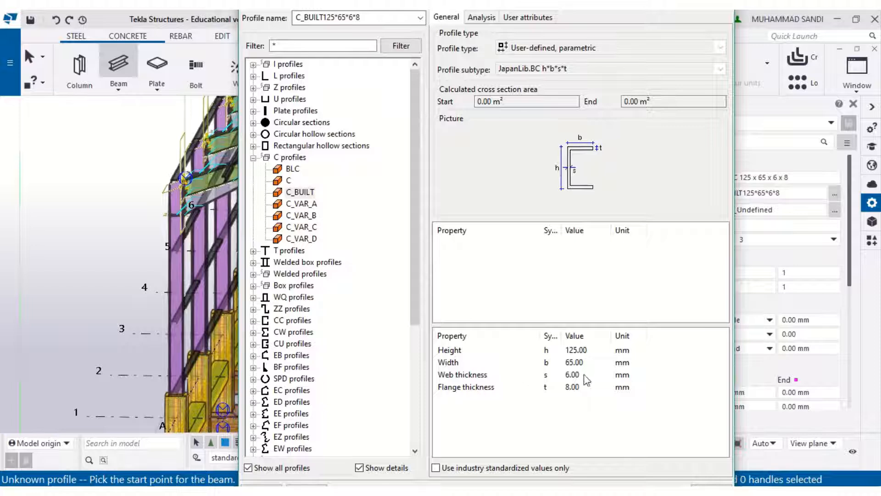
pyautogui.doubleClick(584, 374)
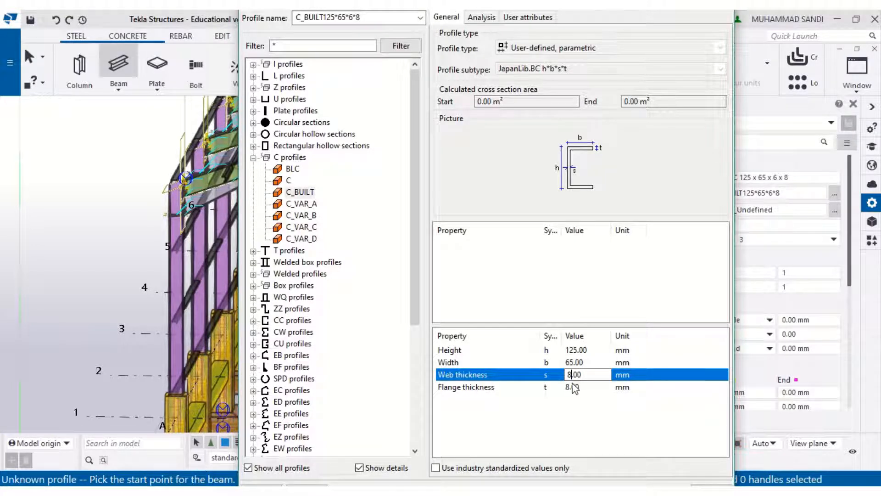
pyautogui.doubleClick(571, 388)
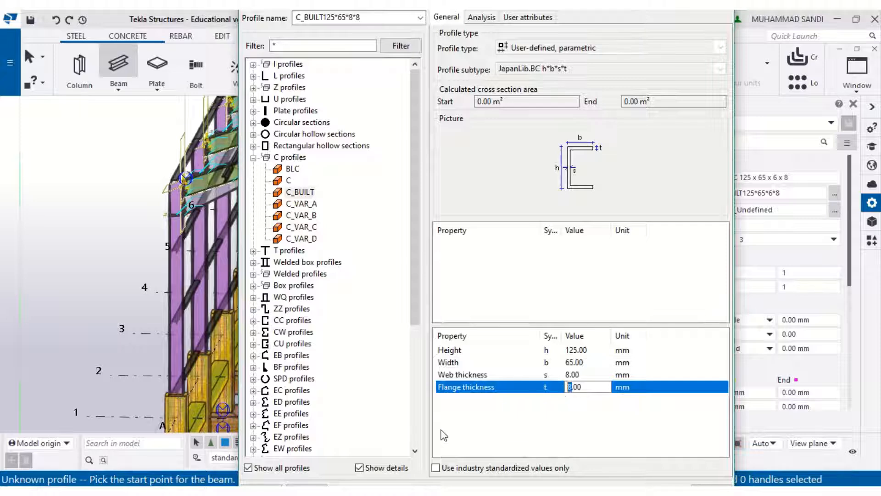
pyautogui.write('6')
pyautogui.click(261, 489)
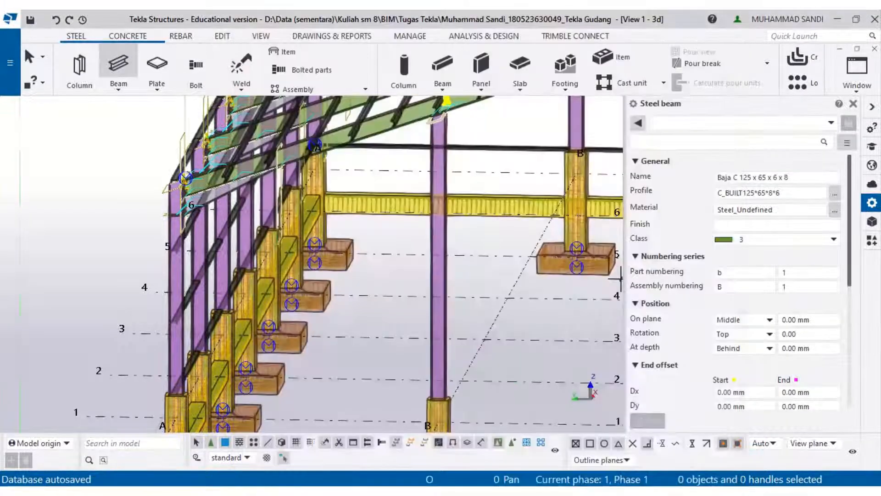
# - Draw a beam about 5500 mm long between the columns on grids A and B near the base
pyautogui.scroll(4, 186, 365)
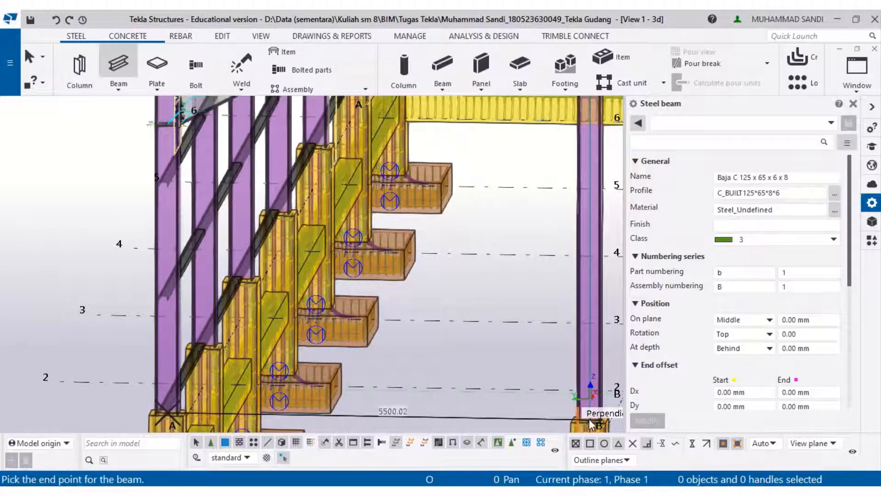
pyautogui.moveTo(568, 412); pyautogui.dragTo(574, 336, button='middle')
pyautogui.click(573, 370)
pyautogui.scroll(2, 571, 367)
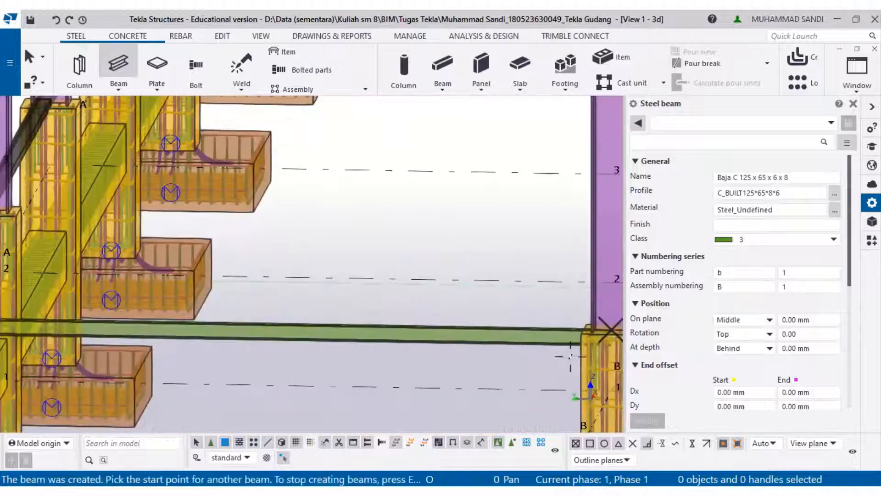
pyautogui.press('Escape')
# - Move the new beam 65 mm upward from its end point
pyautogui.click(552, 338)
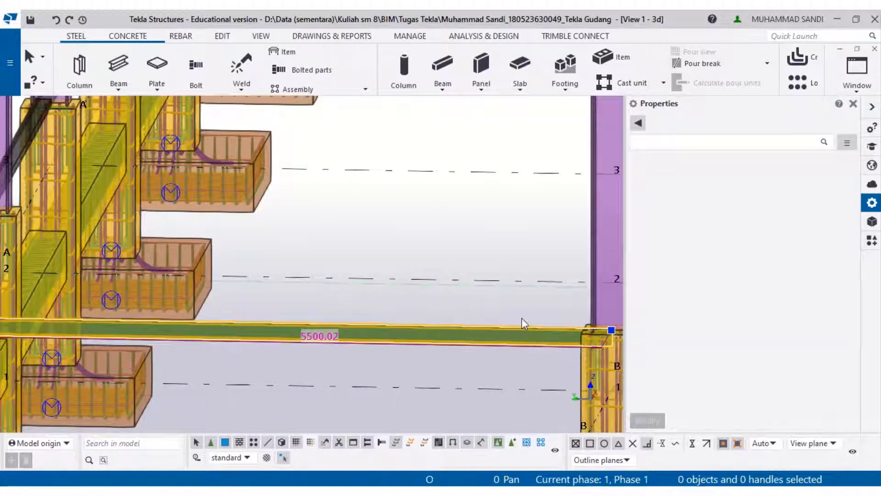
pyautogui.rightClick(531, 332)
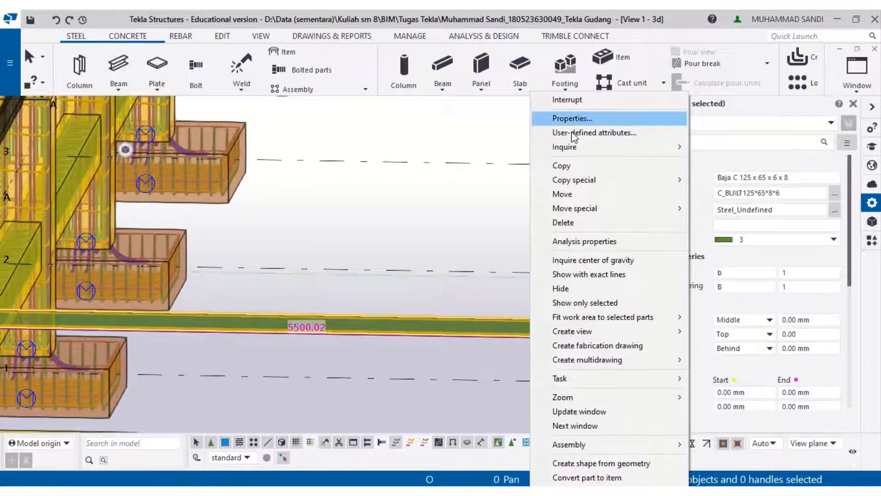
pyautogui.click(562, 194)
pyautogui.scroll(2, 589, 340)
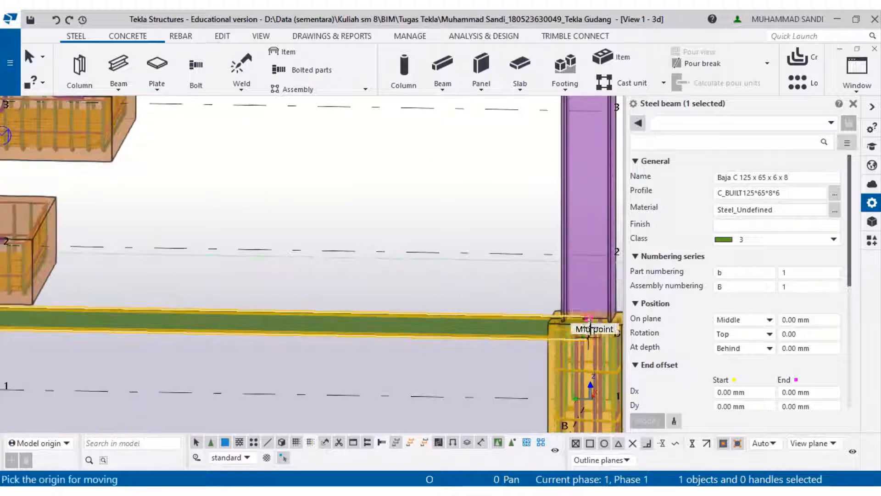
pyautogui.scroll(1, 588, 321)
pyautogui.click(588, 318)
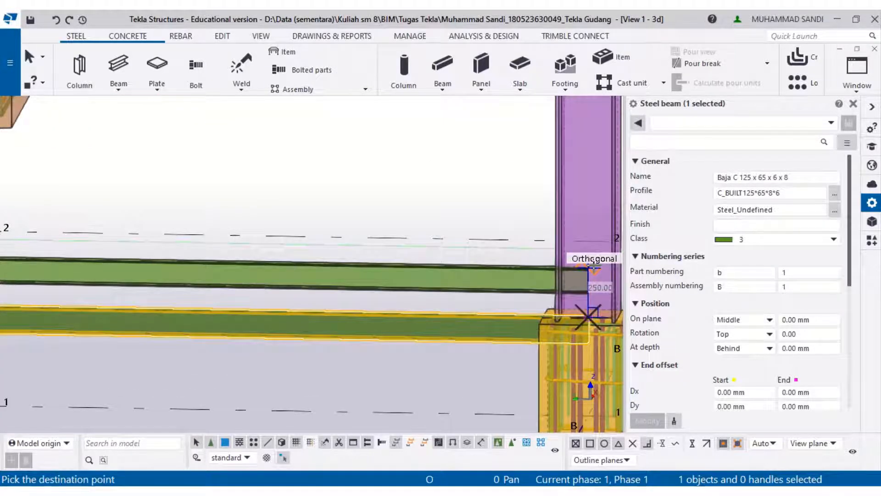
pyautogui.write('65')
pyautogui.press('Return')
# - Inspect the moved beam's end where it meets the column and footing
pyautogui.scroll(3, 589, 307)
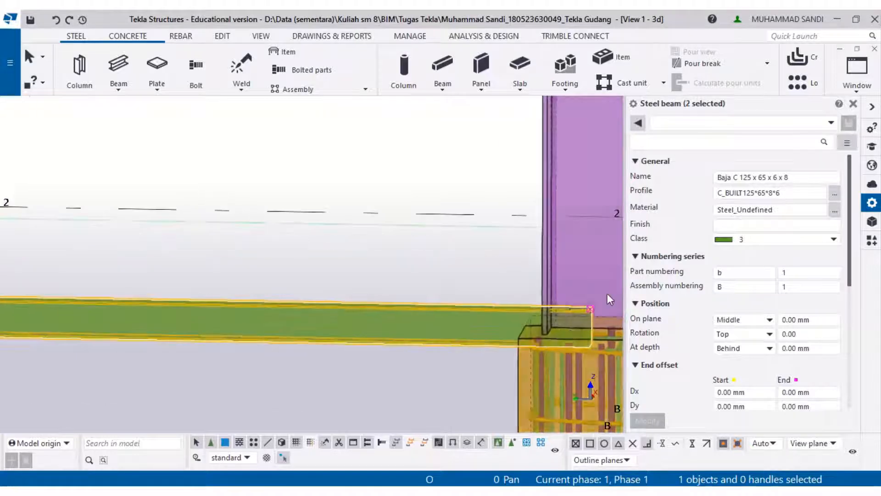
pyautogui.moveTo(595, 254); pyautogui.dragTo(578, 217, button='middle')
pyautogui.moveTo(390, 204); pyautogui.dragTo(567, 224, button='middle')
pyautogui.moveTo(322, 248); pyautogui.dragTo(671, 301, button='middle')
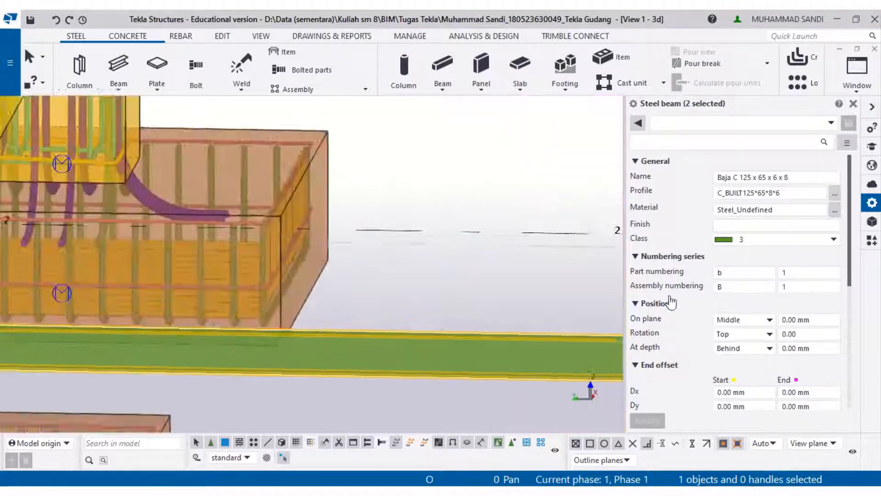
pyautogui.moveTo(319, 278)
pyautogui.mouseDown(button='middle')
pyautogui.moveTo(524, 262)
pyautogui.moveTo(448, 277)
pyautogui.moveTo(665, 229)
pyautogui.mouseUp(button='middle')
pyautogui.scroll(5, 312, 307)
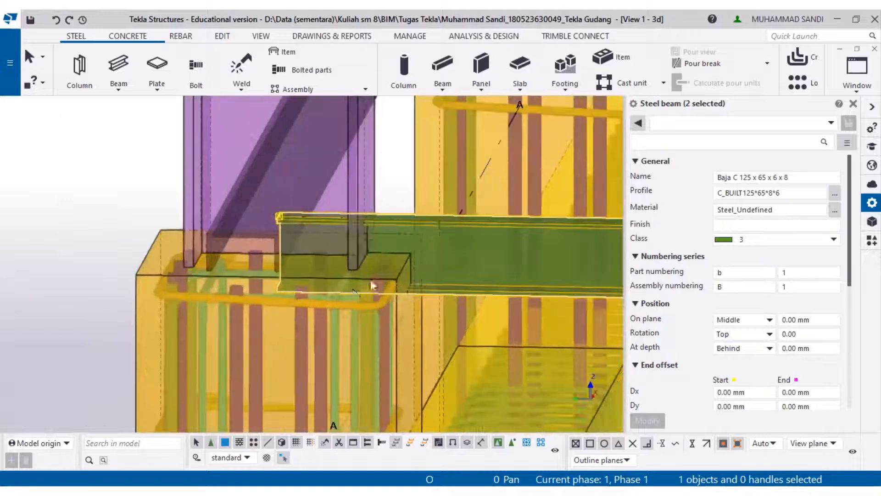
# - Move the beam 25 mm upward from its end point
pyautogui.rightClick(275, 186)
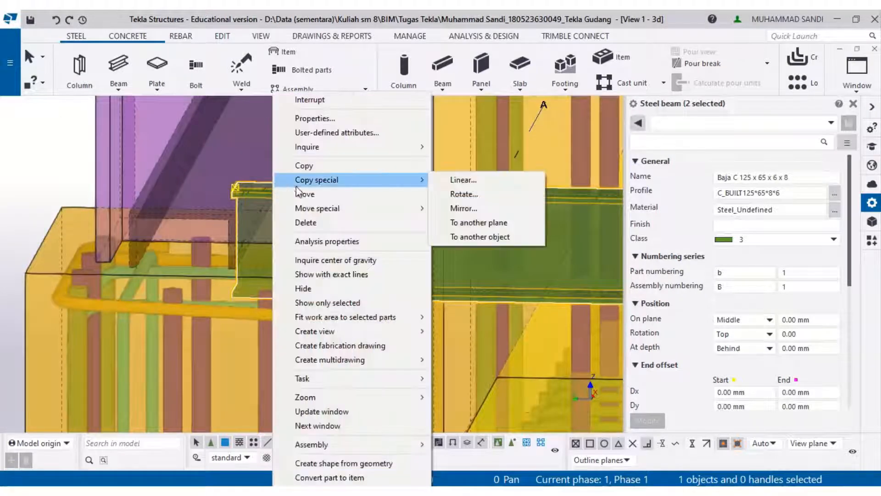
pyautogui.click(343, 193)
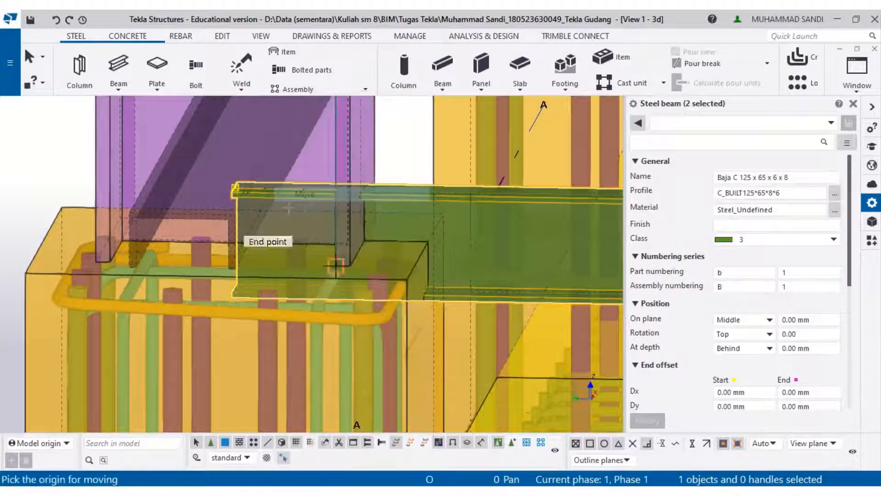
pyautogui.click(236, 188)
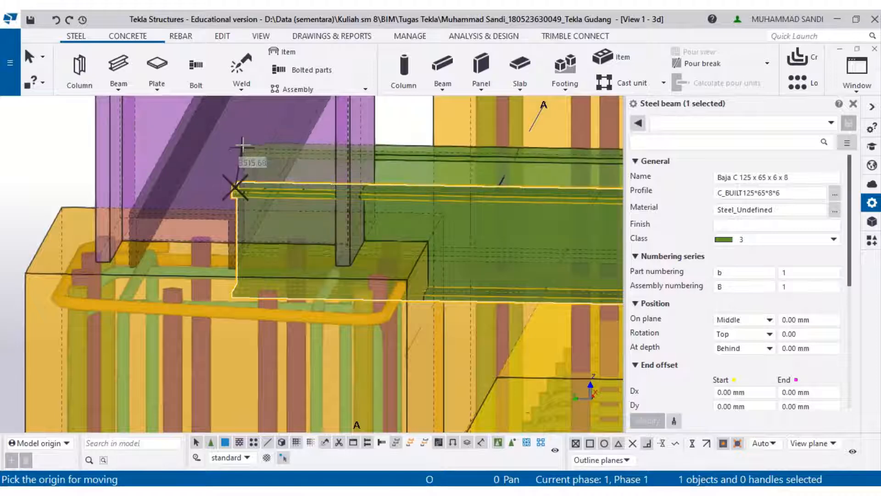
pyautogui.write('25')
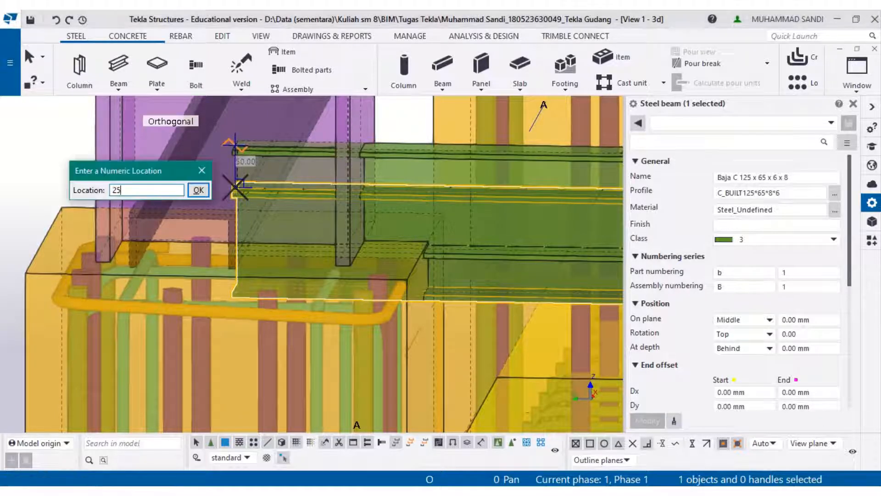
pyautogui.press('Return')
pyautogui.scroll(-7, 288, 176)
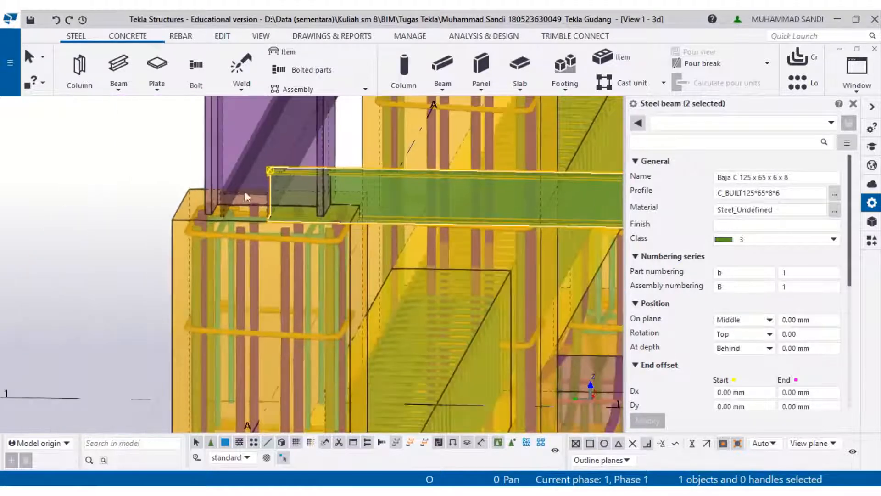
# - Move the beam again, snapping its lower end point onto an end point at the column
pyautogui.click(119, 169)
pyautogui.scroll(4, 225, 175)
pyautogui.scroll(3, 525, 252)
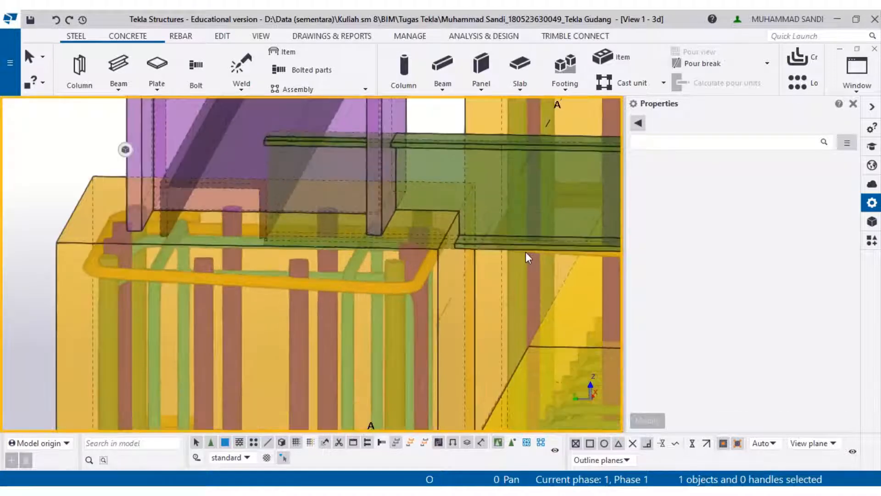
pyautogui.click(526, 253)
pyautogui.rightClick(510, 221)
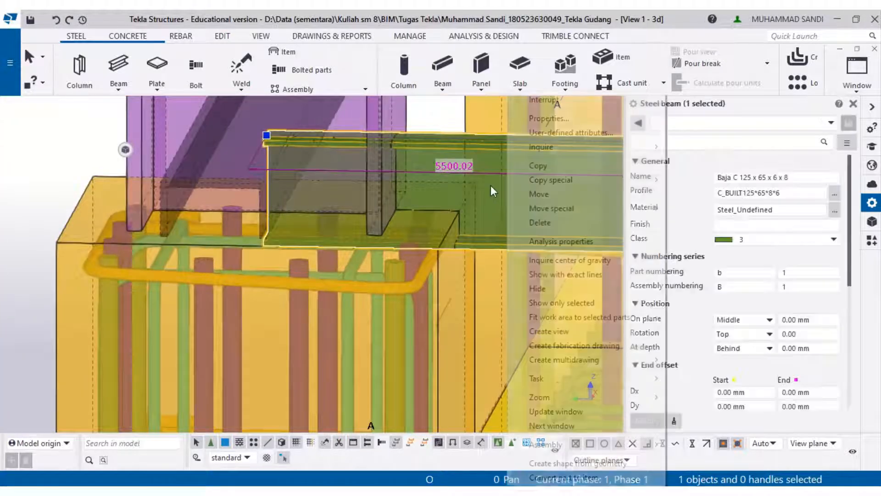
pyautogui.click(532, 194)
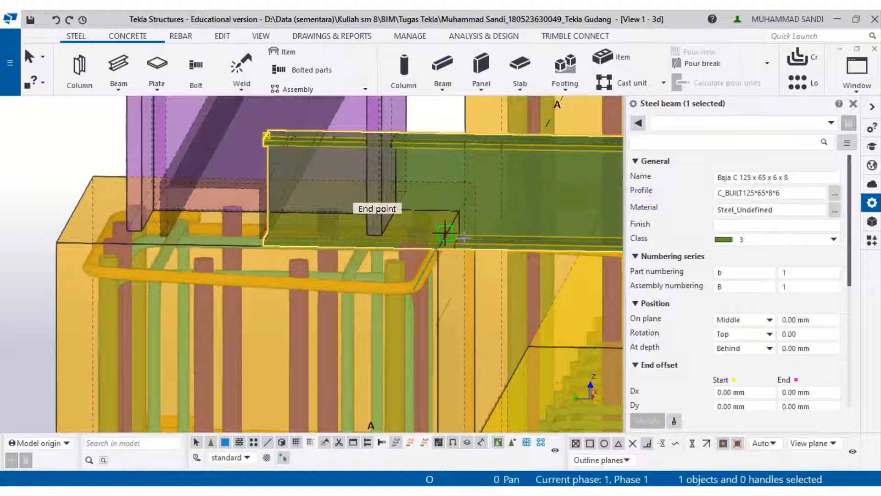
pyautogui.scroll(2, 270, 235)
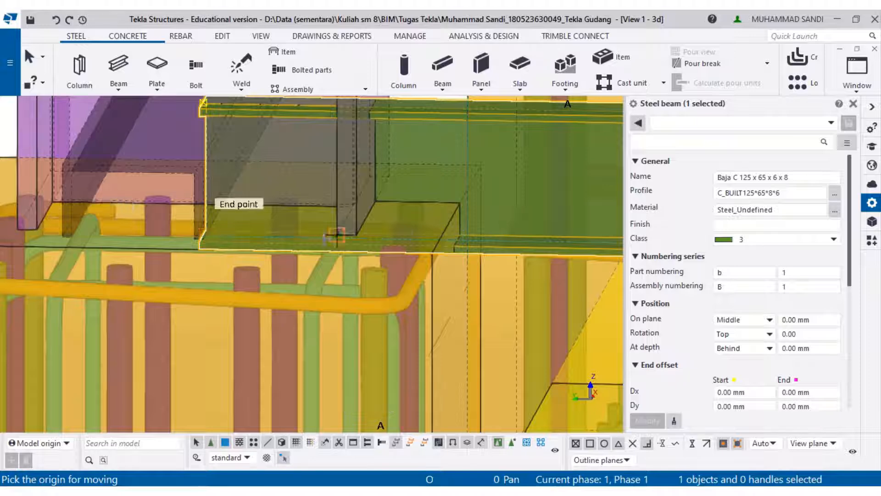
pyautogui.click(206, 237)
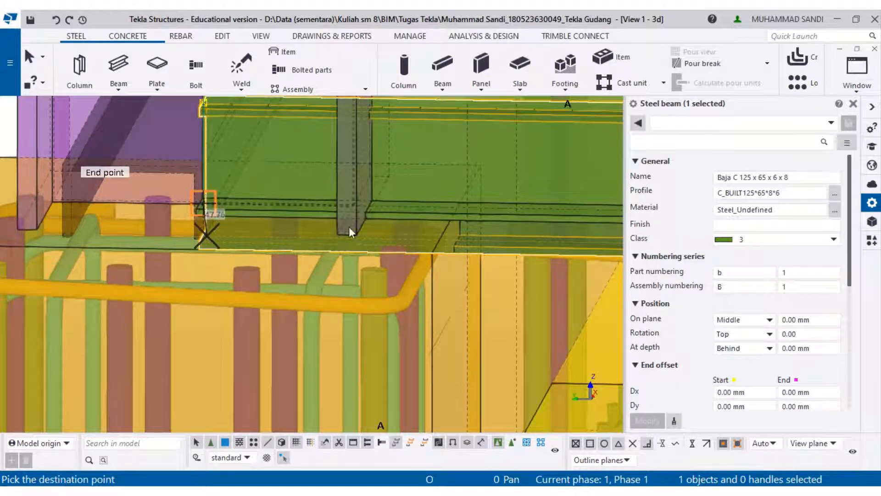
pyautogui.scroll(-3, 349, 229)
pyautogui.scroll(-2, 246, 197)
pyautogui.click(215, 209)
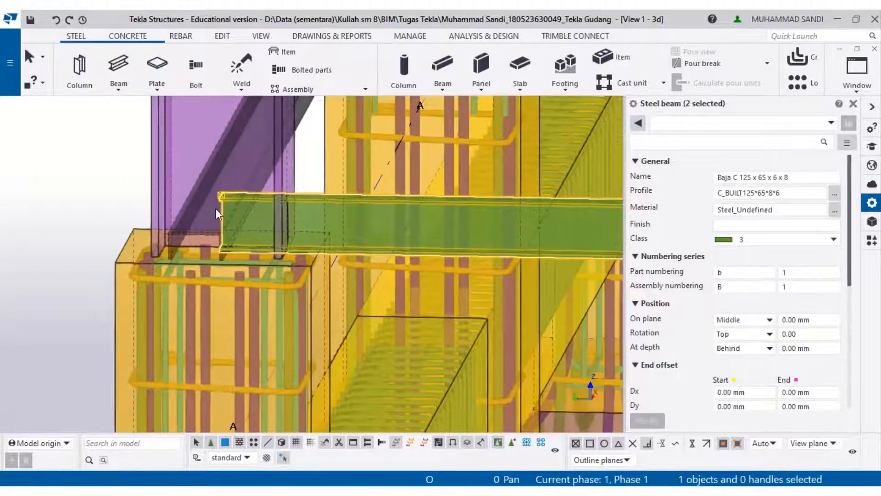
# - Delete a connection component on the upper frame edge near grid B
pyautogui.scroll(-5, 222, 214)
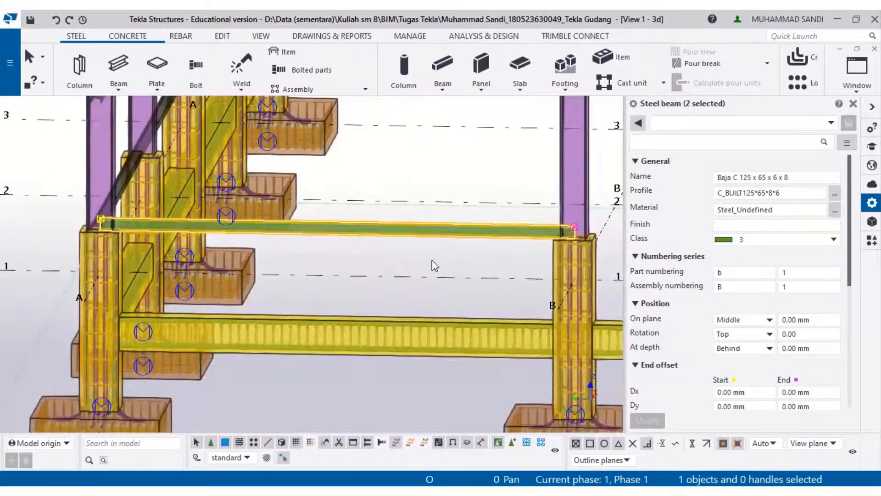
pyautogui.click(438, 264)
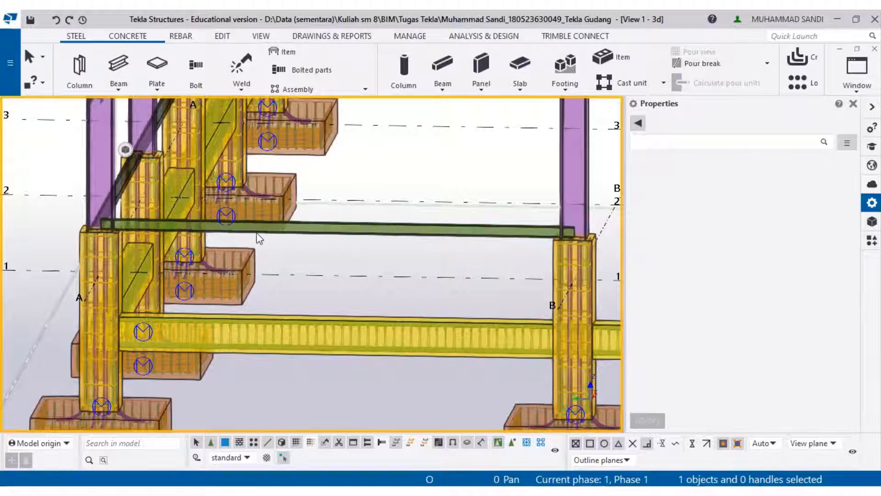
pyautogui.scroll(-4, 258, 239)
pyautogui.moveTo(237, 205); pyautogui.dragTo(237, 297, button='middle')
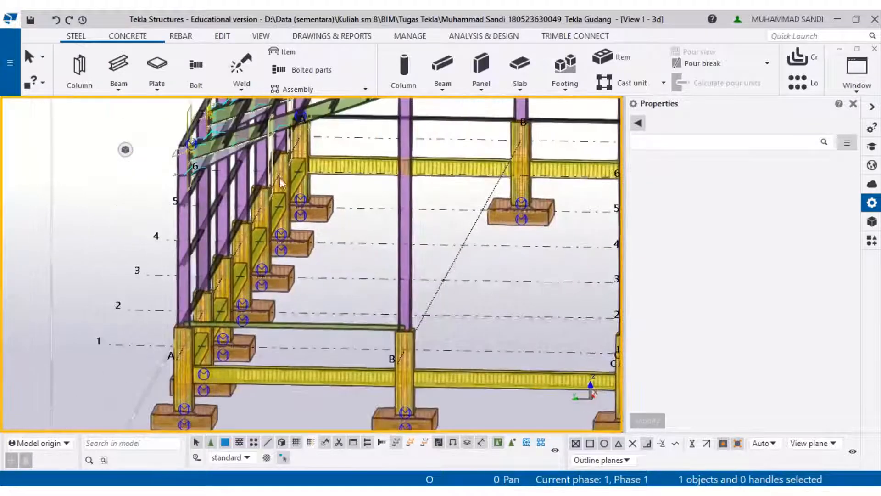
pyautogui.moveTo(332, 255); pyautogui.dragTo(217, 254, button='middle')
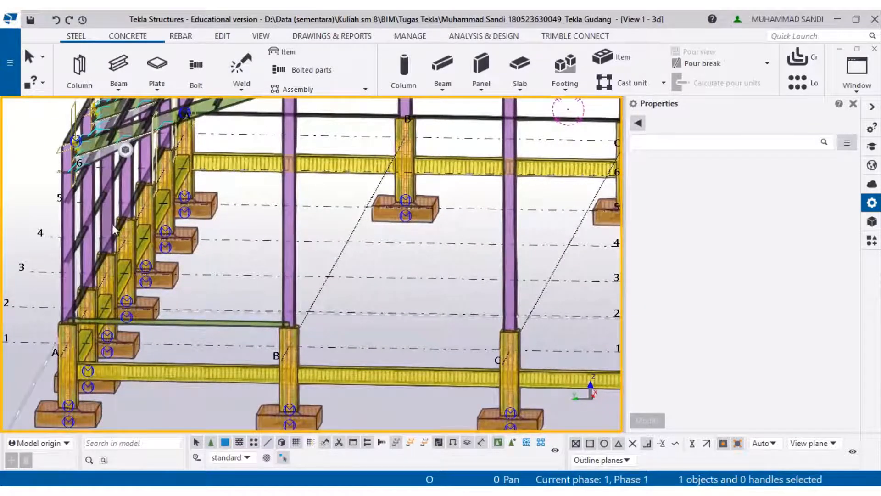
pyautogui.click(360, 123)
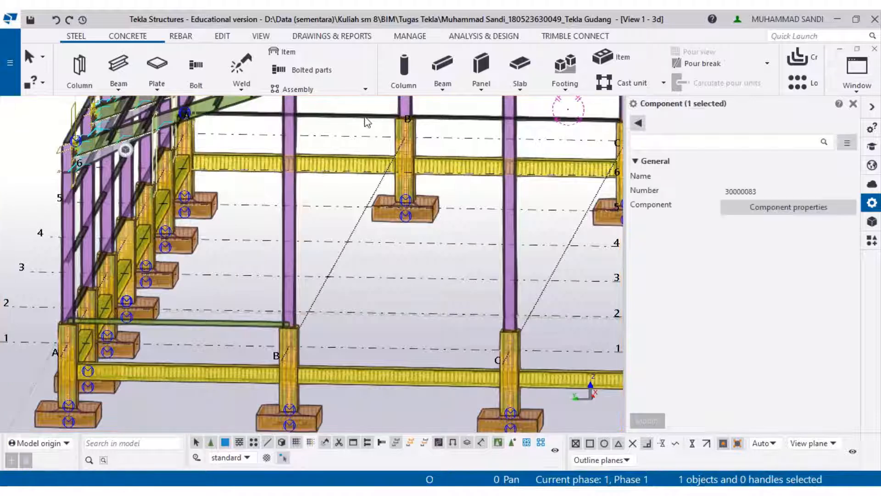
pyautogui.press('Delete')
# - Delete the connection component where the rafters meet the columns at grid 6
pyautogui.moveTo(557, 169); pyautogui.dragTo(130, 207, button='middle')
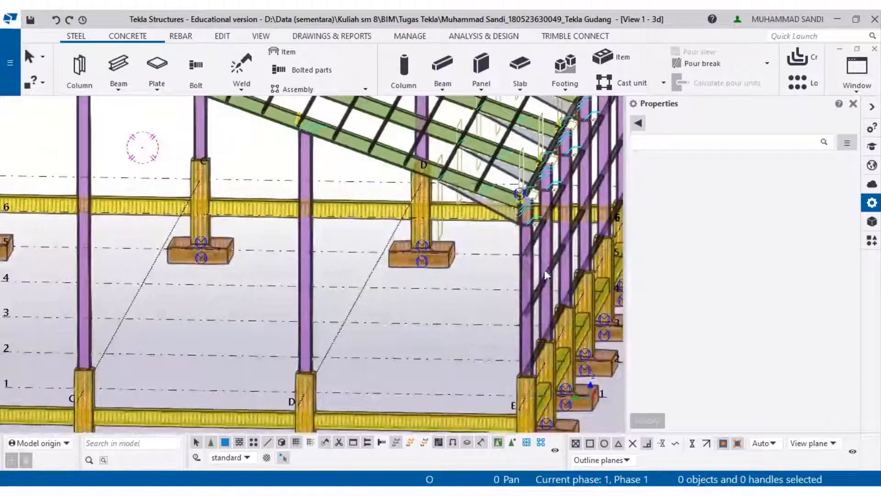
pyautogui.click(554, 255)
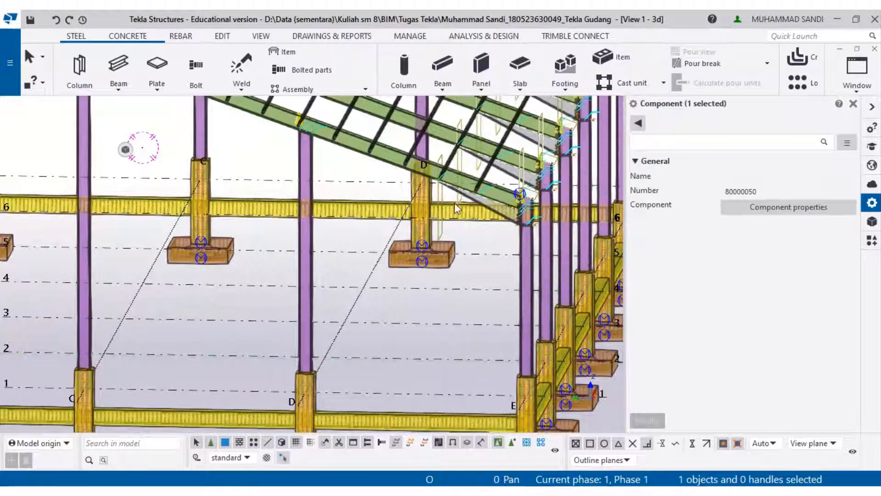
pyautogui.press('Delete')
# - Delete another connection component on the grid A wall framing
pyautogui.moveTo(478, 210); pyautogui.dragTo(561, 305, button='middle')
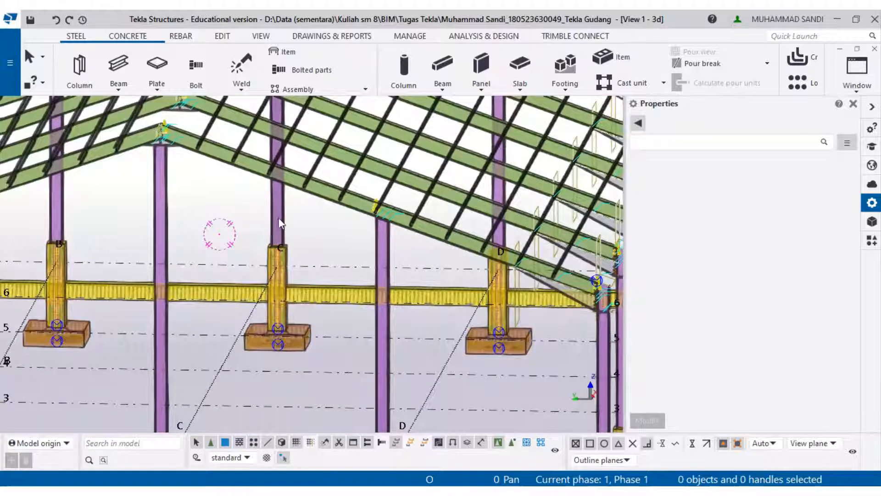
pyautogui.moveTo(313, 240); pyautogui.dragTo(453, 228, button='middle')
pyautogui.moveTo(420, 205)
pyautogui.mouseDown(button='middle')
pyautogui.moveTo(476, 182)
pyautogui.moveTo(618, 178)
pyautogui.mouseUp(button='middle')
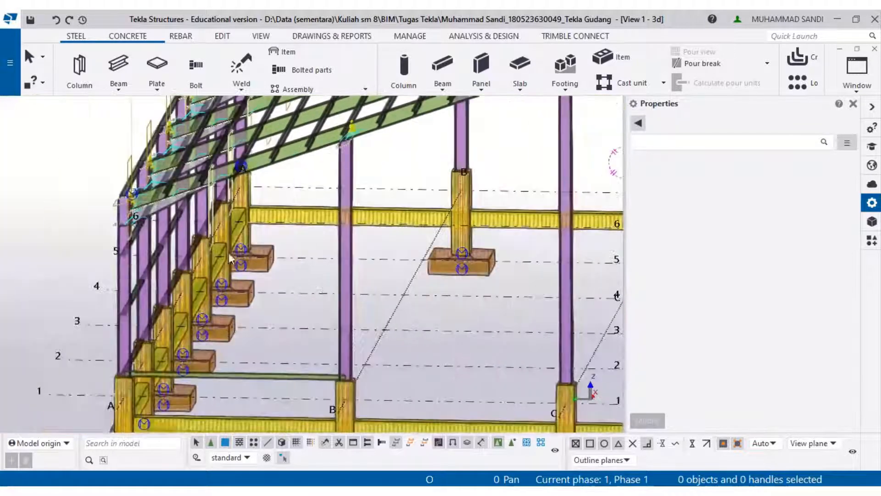
pyautogui.scroll(5, 129, 270)
pyautogui.click(139, 317)
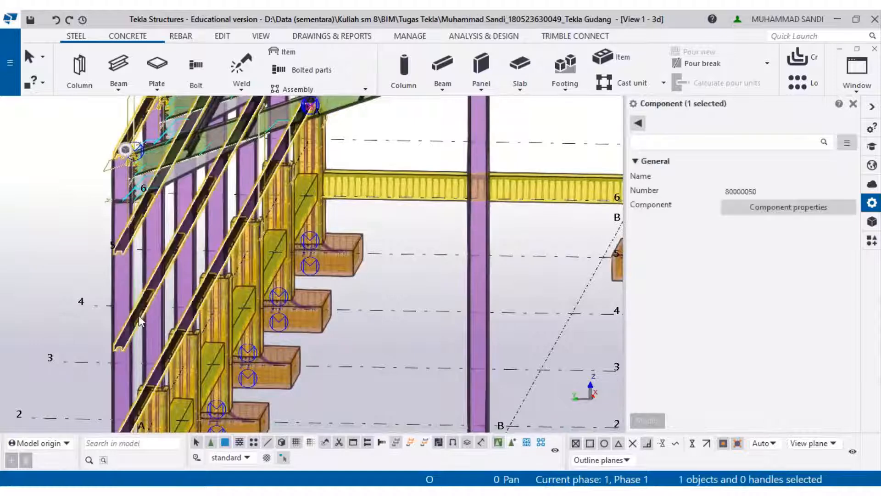
pyautogui.press('Delete')
# - Start a linear copy of the new beam, picking its end point as the base, and set 4 copies
pyautogui.moveTo(177, 342); pyautogui.dragTo(262, 105, button='middle')
pyautogui.rightClick(430, 208)
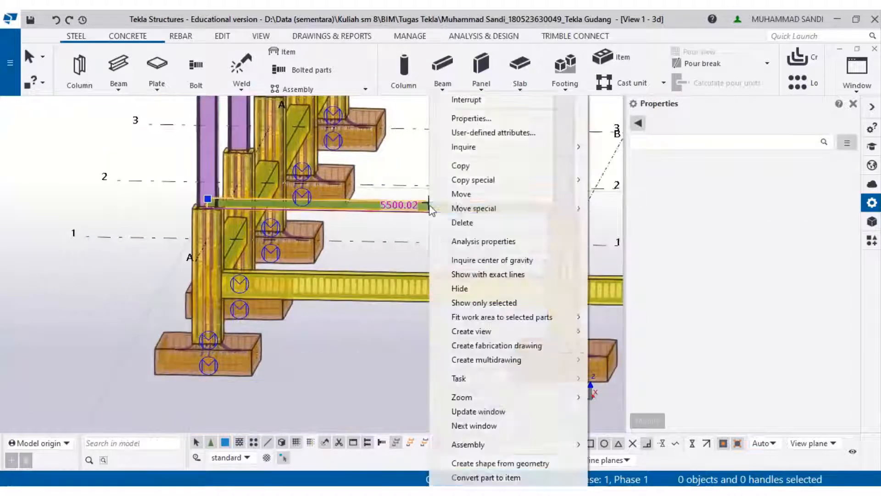
pyautogui.moveTo(499, 181)
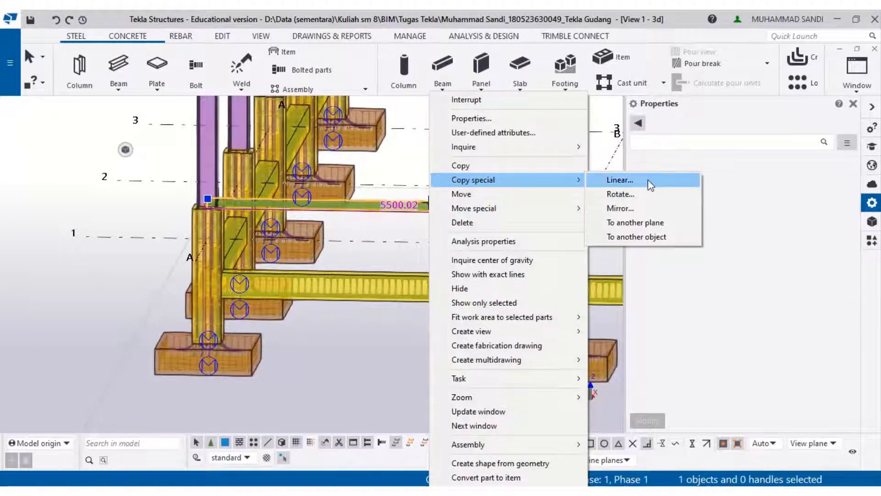
pyautogui.click(620, 179)
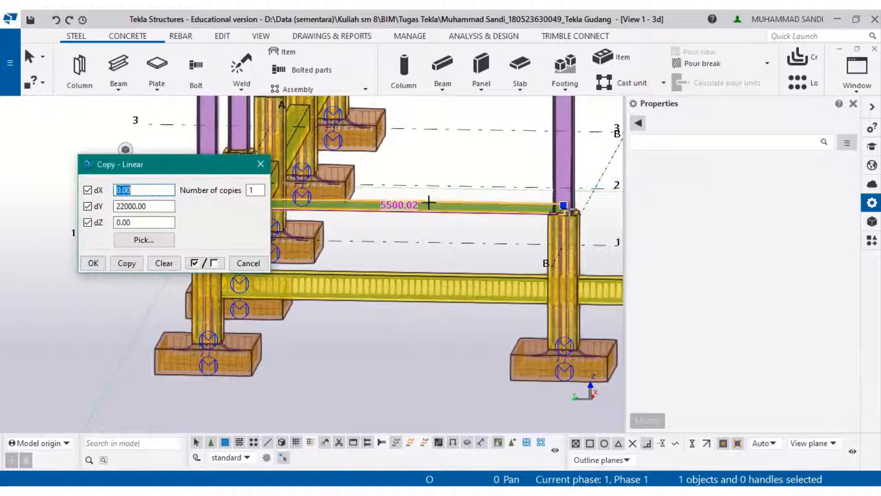
pyautogui.scroll(3, 563, 206)
pyautogui.click(564, 232)
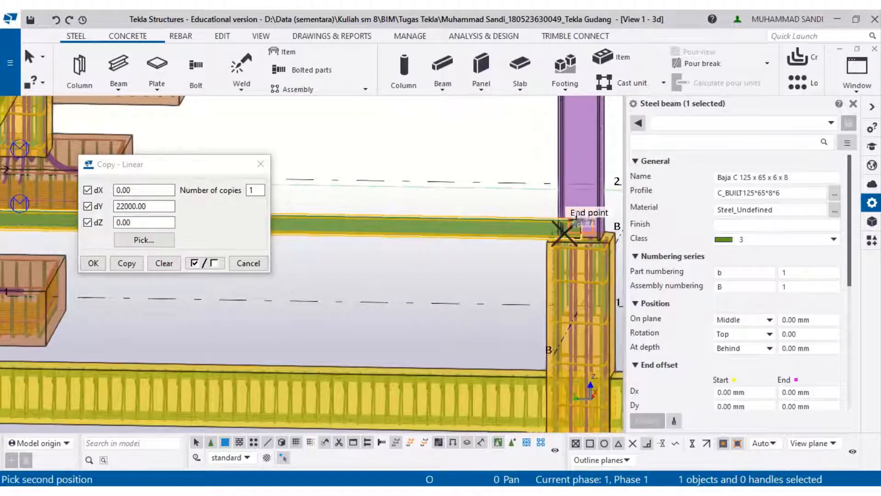
pyautogui.click(579, 223)
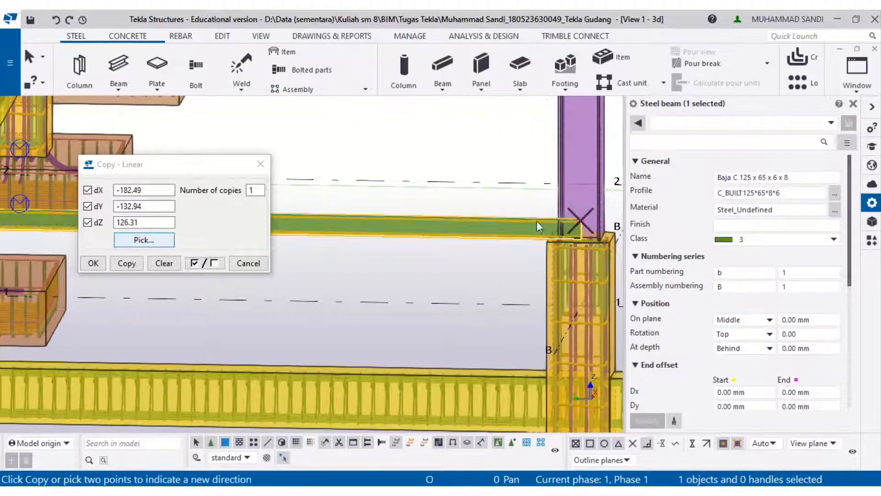
pyautogui.click(578, 220)
pyautogui.scroll(2, 578, 220)
pyautogui.click(581, 222)
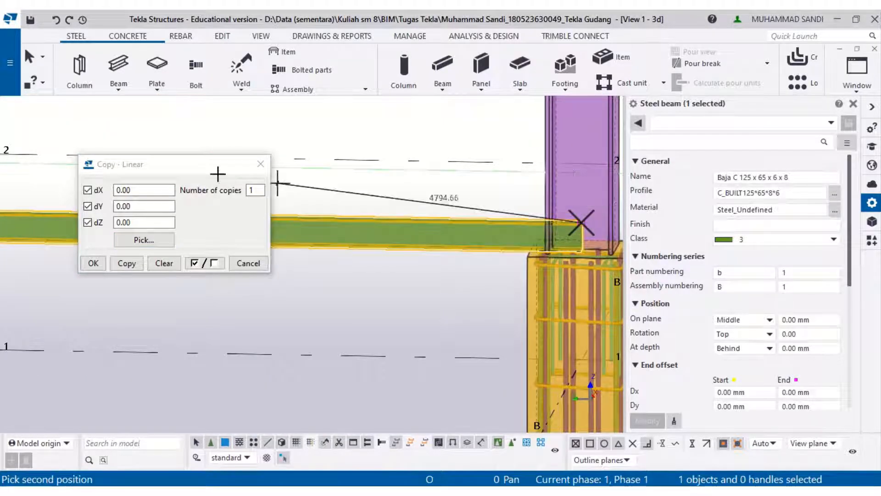
pyautogui.scroll(-4, 454, 205)
pyautogui.scroll(-3, 465, 206)
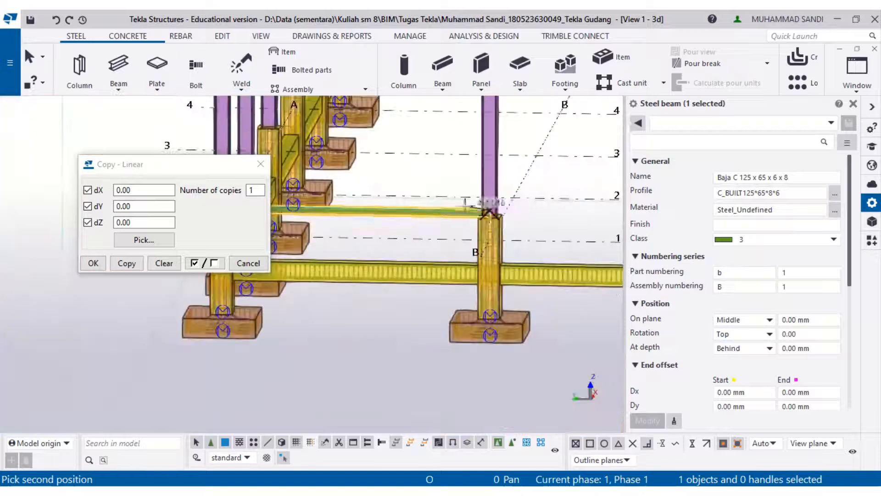
pyautogui.click(262, 190)
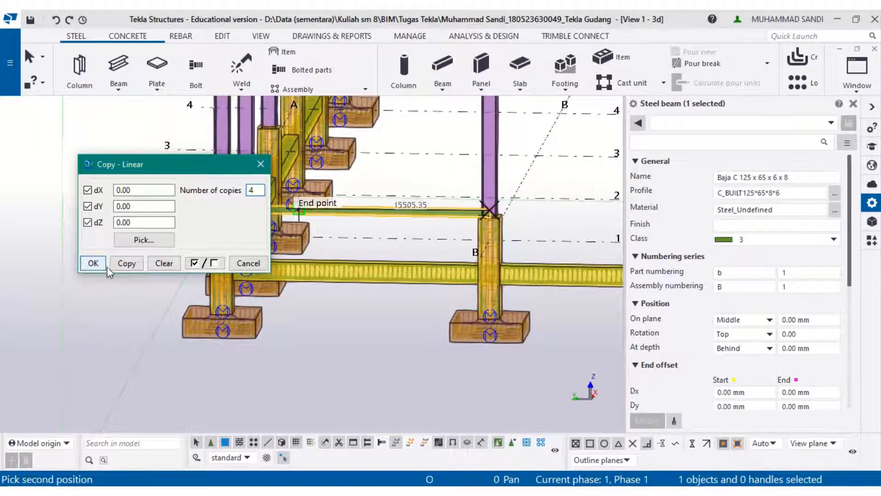
# - Pick a column mid point to set the copy offset to dX 57.50, dY -0.06, dZ 2934.92 and copy the beam
pyautogui.moveTo(444, 220); pyautogui.dragTo(438, 380, button='middle')
pyautogui.moveTo(492, 123); pyautogui.dragTo(542, 222, button='middle')
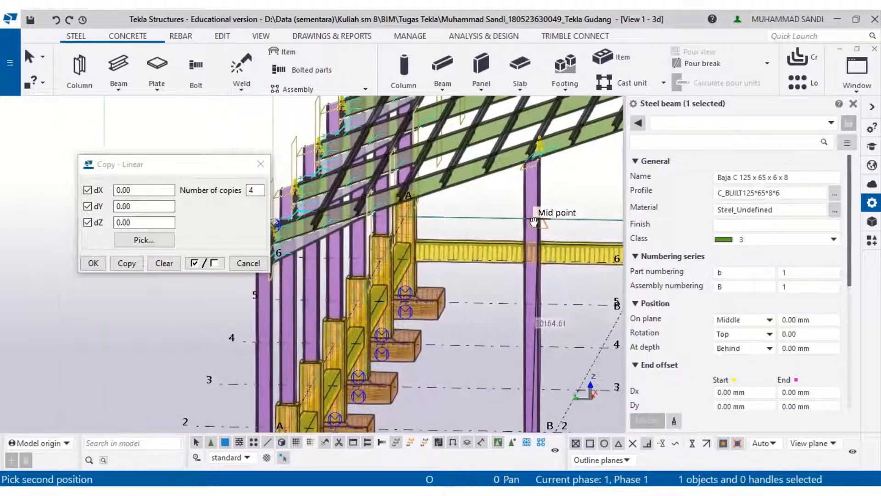
pyautogui.click(533, 272)
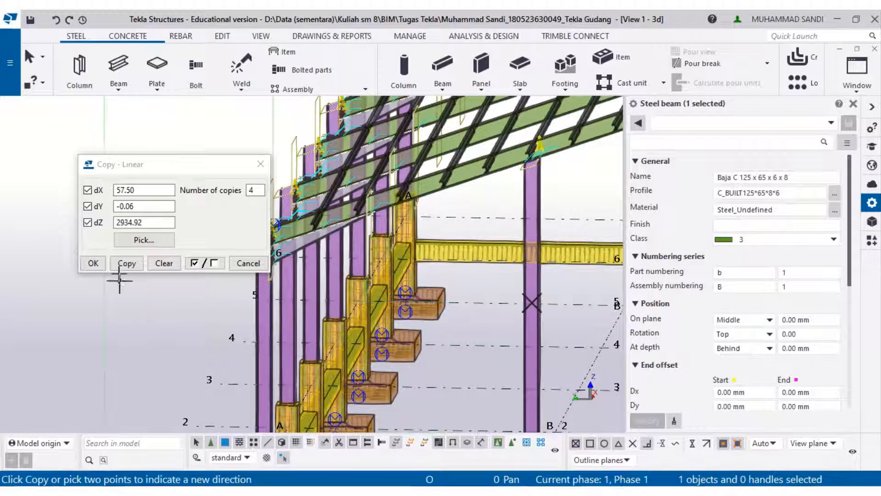
pyautogui.click(123, 264)
# - Undo the linear copy of the beam
pyautogui.click(456, 283)
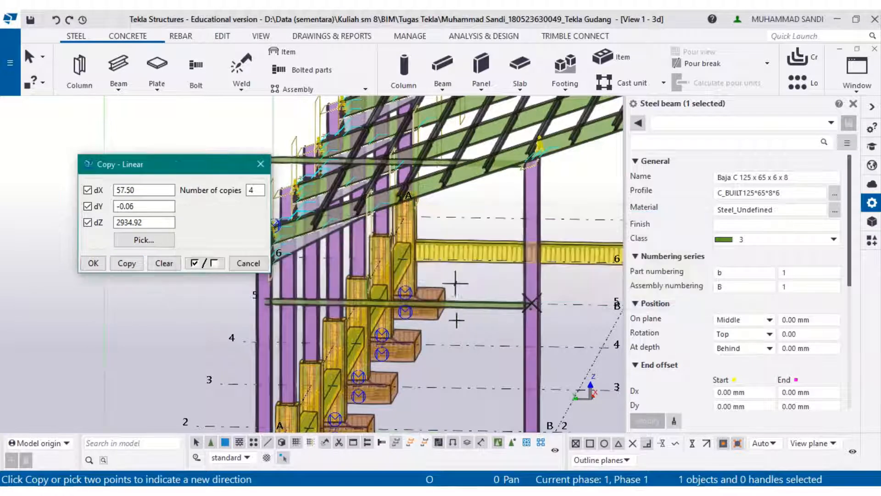
pyautogui.moveTo(456, 283); pyautogui.dragTo(501, 172, button='middle')
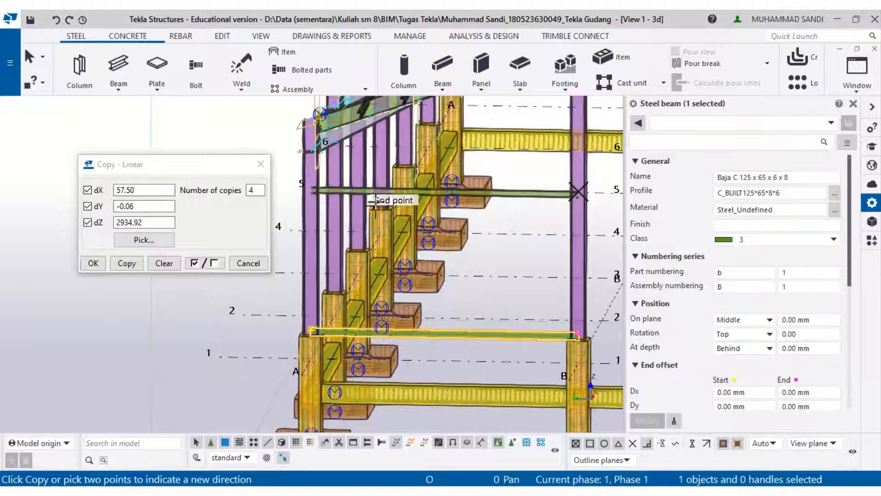
pyautogui.scroll(-2, 400, 170)
pyautogui.moveTo(389, 226); pyautogui.dragTo(375, 338, button='middle')
pyautogui.scroll(-1, 375, 339)
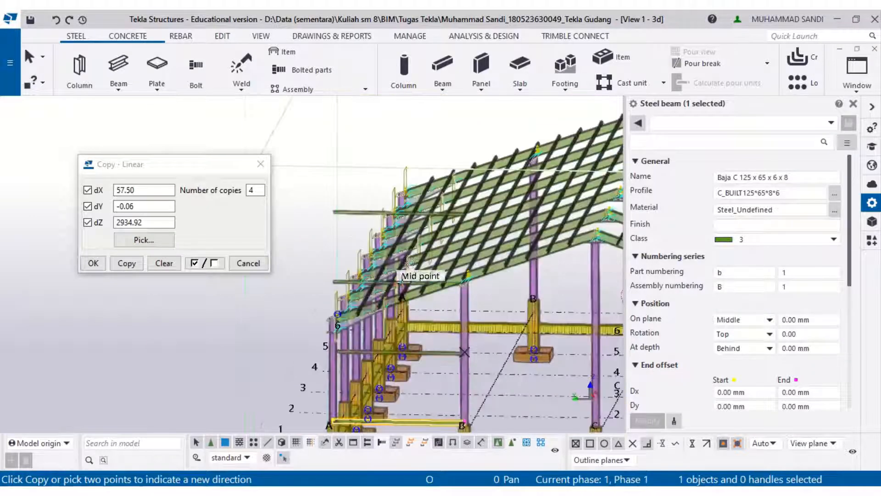
pyautogui.moveTo(401, 282); pyautogui.dragTo(418, 222, button='middle')
pyautogui.hotkey('ctrl', 'z')
pyautogui.moveTo(434, 328); pyautogui.dragTo(435, 249, button='middle')
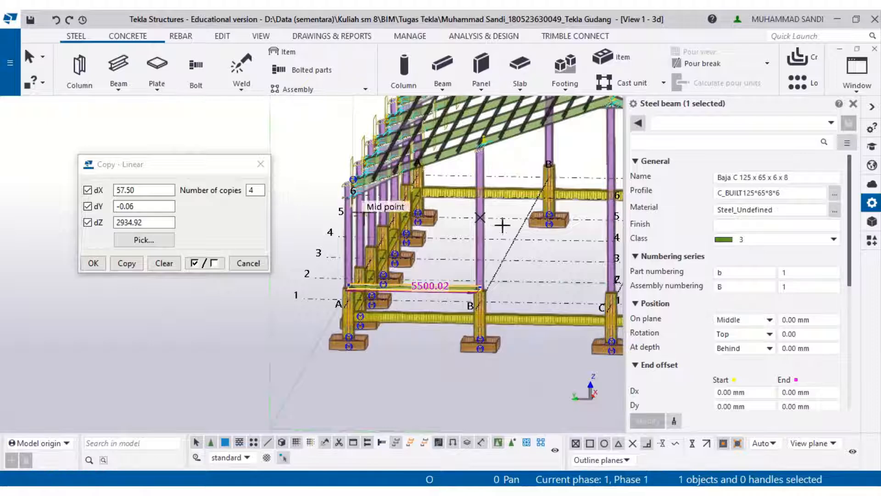
# - Restart the linear copy by clearing the offsets, picking the beam's end point as the base, and setting 3 copies
pyautogui.scroll(2, 523, 275)
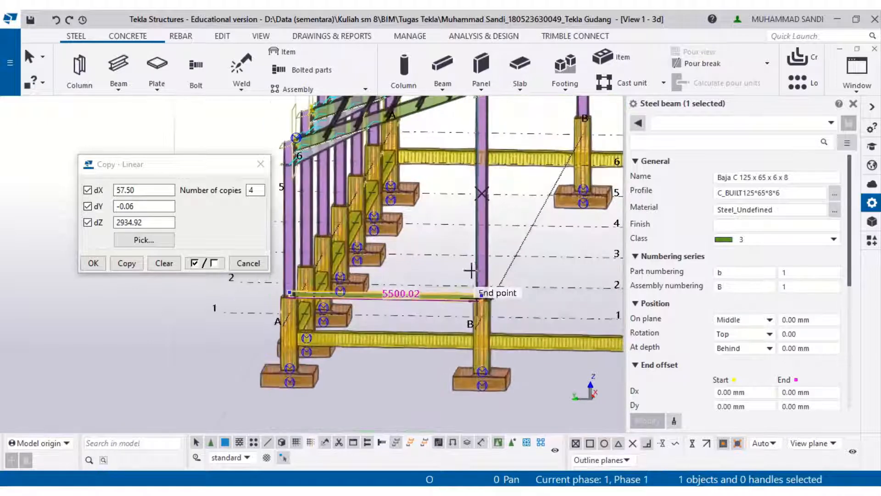
pyautogui.click(164, 263)
pyautogui.scroll(3, 413, 279)
pyautogui.scroll(1, 506, 298)
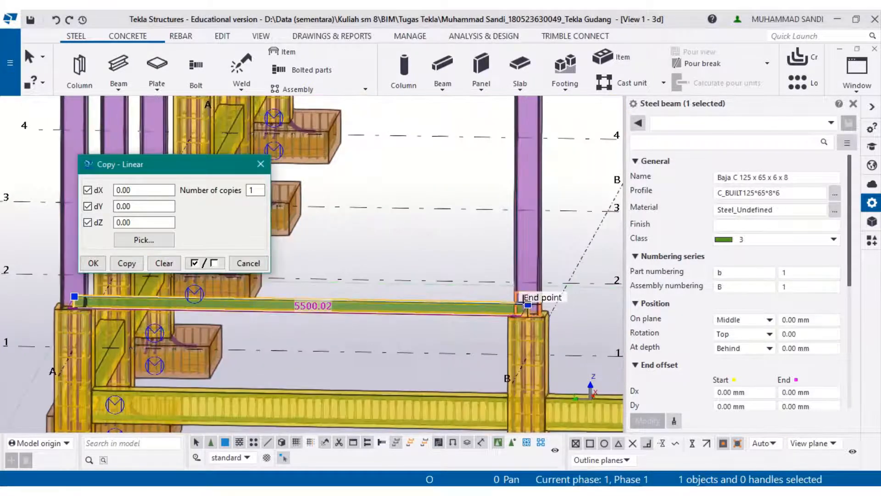
pyautogui.click(526, 302)
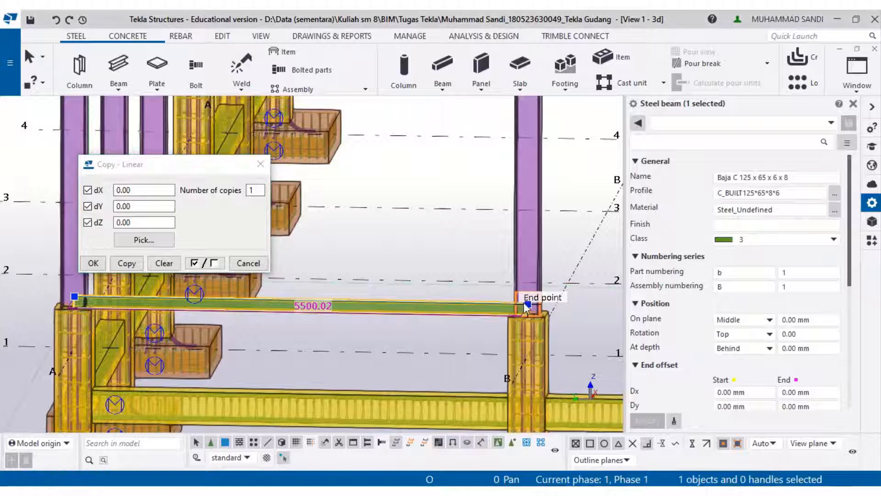
pyautogui.doubleClick(263, 190)
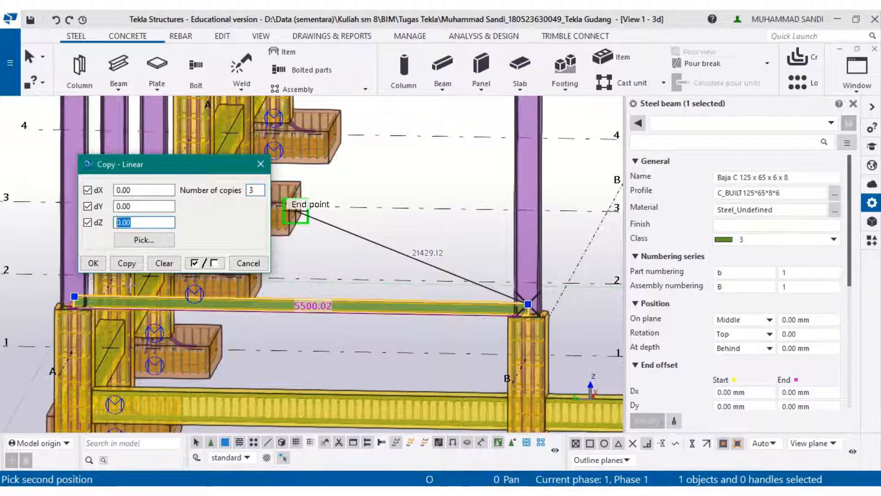
# - Check the reference section drawing for girt spacing, then copy the beam 3 times upward with dZ 1100
pyautogui.click(248, 493)
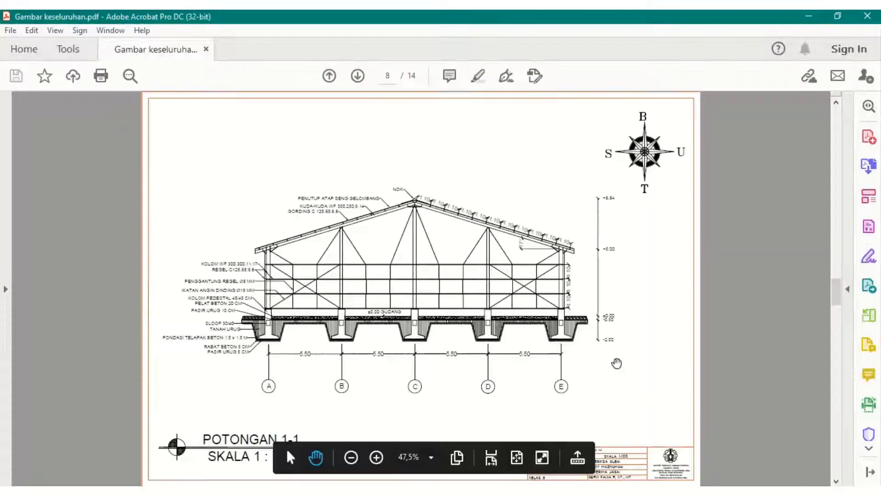
pyautogui.keyDown('ctrl'); pyautogui.scroll(2, 580, 309); pyautogui.keyUp('ctrl')
pyautogui.click(809, 17)
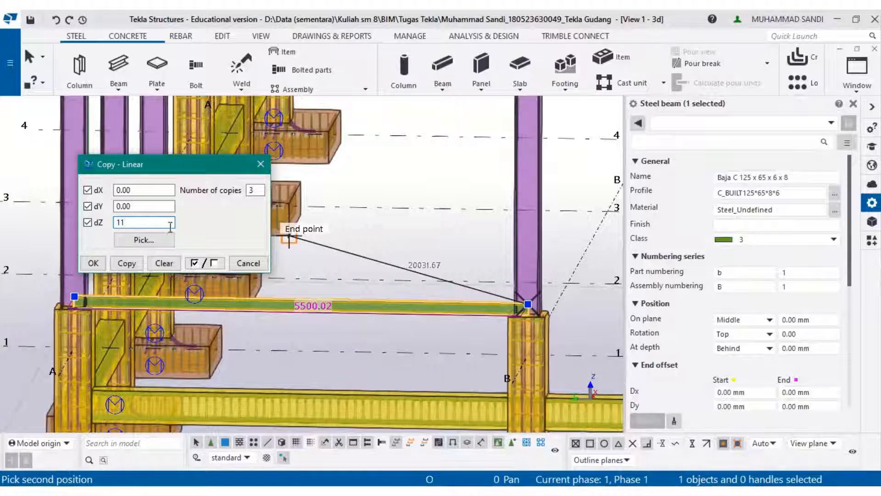
pyautogui.write('9')
pyautogui.click(127, 263)
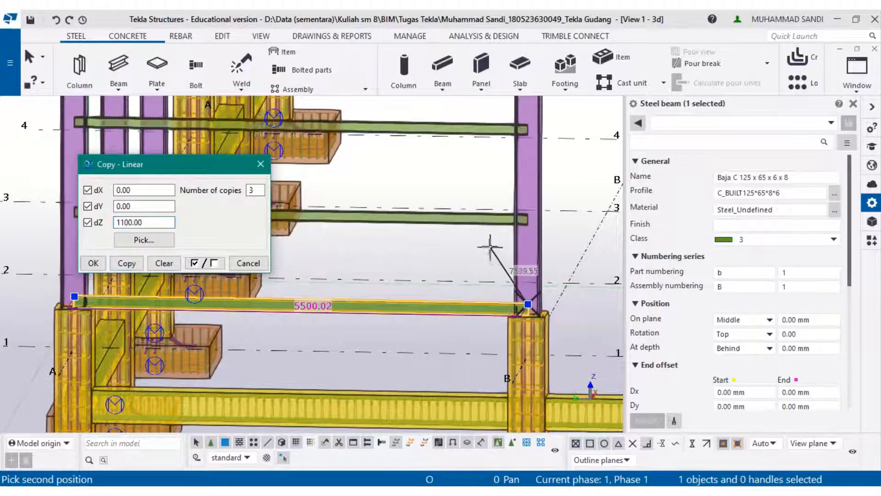
# - Inspect the copied girts along the wall framing and close the linear copy dialog
pyautogui.moveTo(490, 247); pyautogui.dragTo(580, 337, button='middle')
pyautogui.scroll(-3, 579, 338)
pyautogui.press('Escape')
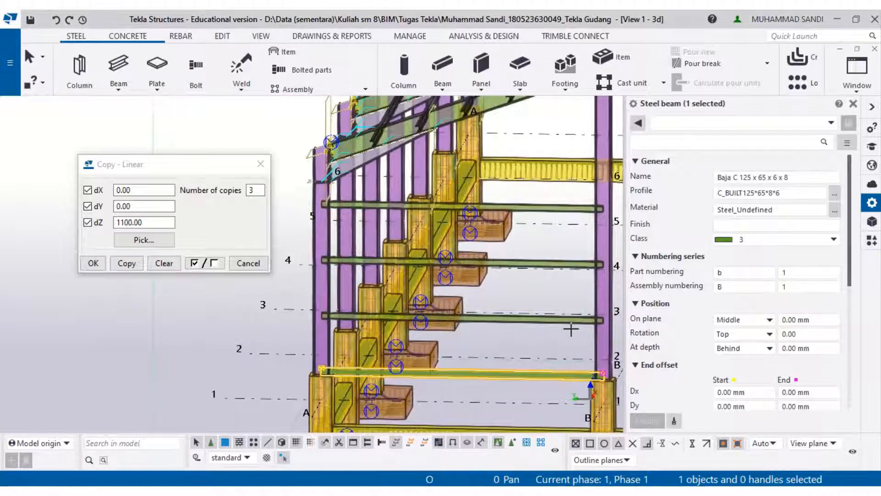
pyautogui.scroll(-4, 565, 326)
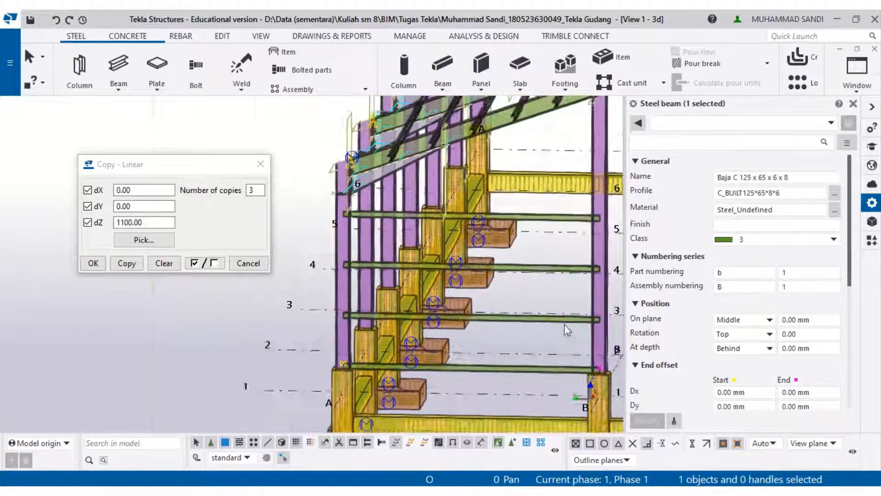
pyautogui.moveTo(555, 368); pyautogui.dragTo(360, 364, button='middle')
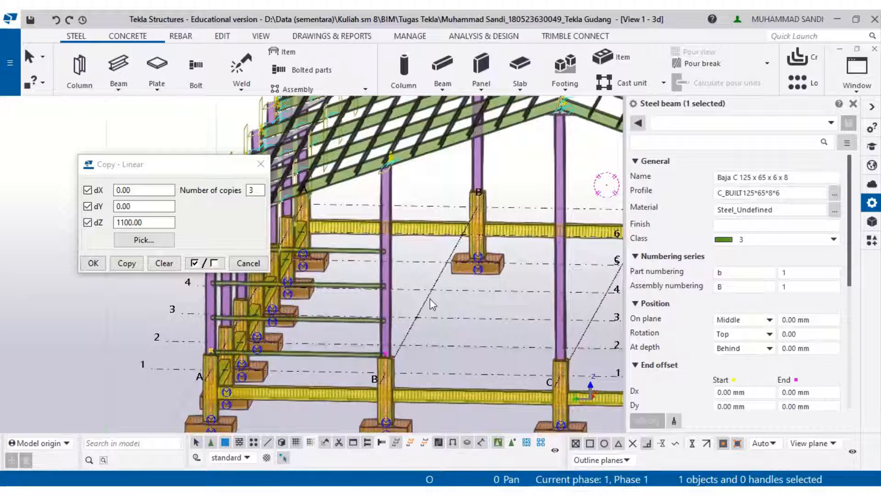
pyautogui.scroll(2, 403, 317)
pyautogui.scroll(-2, 395, 319)
pyautogui.moveTo(383, 323); pyautogui.dragTo(453, 328, button='middle')
pyautogui.scroll(3, 451, 328)
pyautogui.scroll(2, 450, 328)
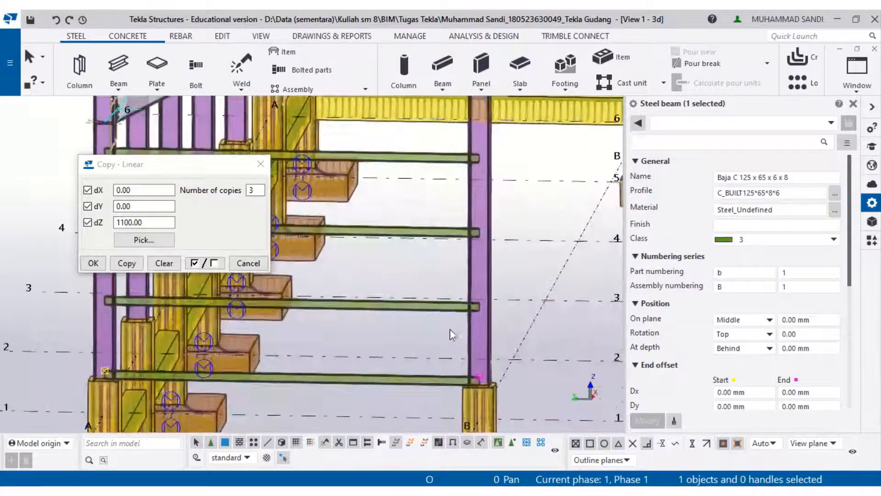
pyautogui.scroll(2, 459, 308)
pyautogui.scroll(-3, 430, 336)
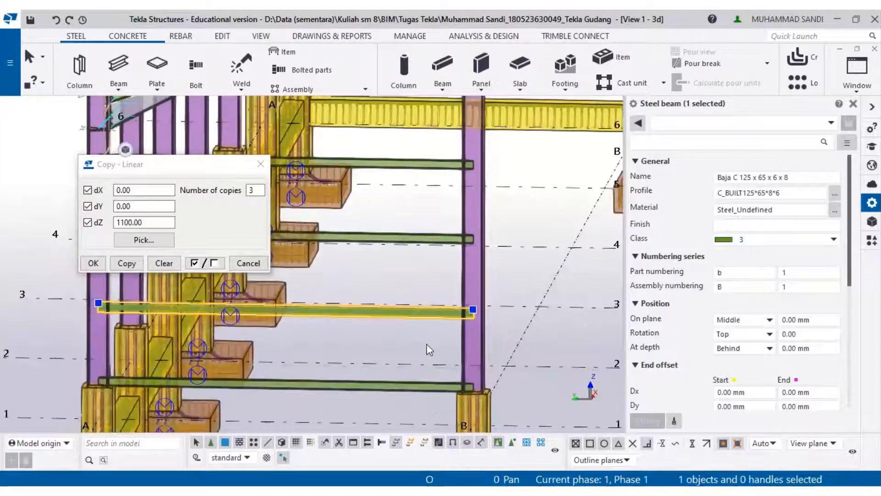
pyautogui.click(427, 341)
pyautogui.moveTo(427, 340); pyautogui.dragTo(470, 296, button='middle')
pyautogui.scroll(2, 475, 280)
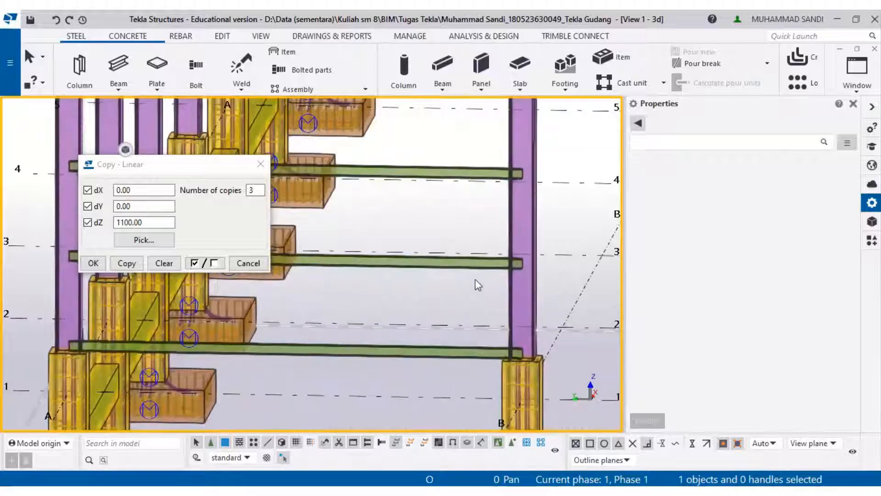
pyautogui.scroll(-5, 463, 280)
pyautogui.click(93, 263)
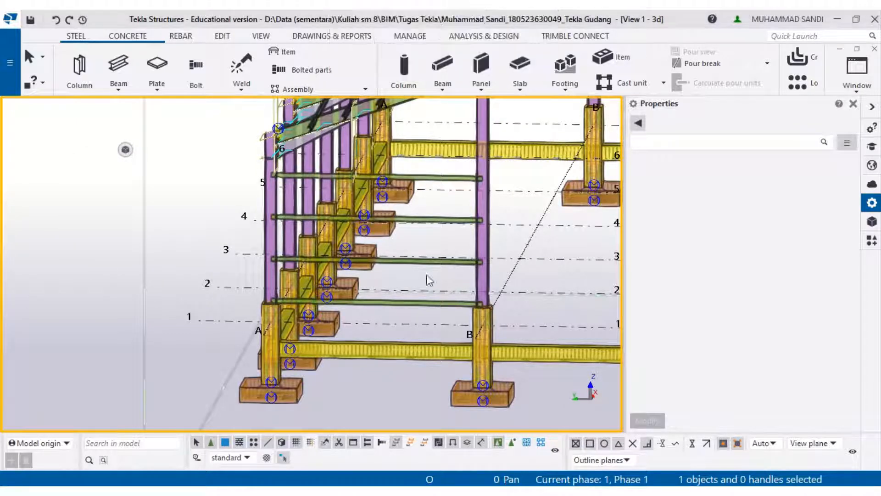
# - Apply the Angle cleat component between the grid A column as main part and a copied girt as secondary
pyautogui.scroll(2, 429, 280)
pyautogui.scroll(-2, 444, 260)
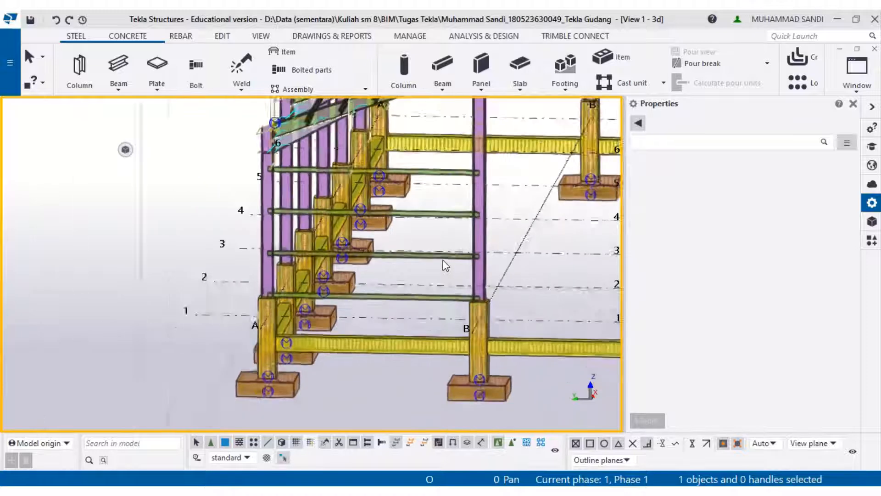
pyautogui.moveTo(441, 257); pyautogui.dragTo(333, 277, button='middle')
pyautogui.scroll(-2, 332, 277)
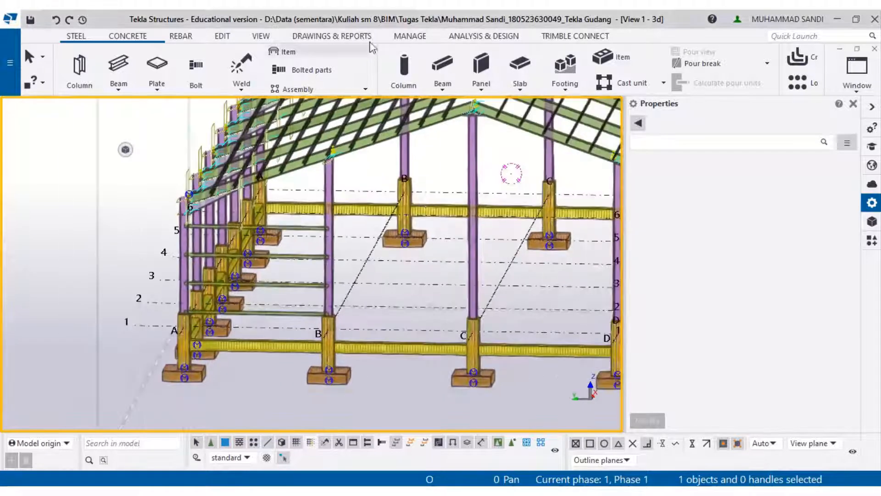
pyautogui.click(352, 36)
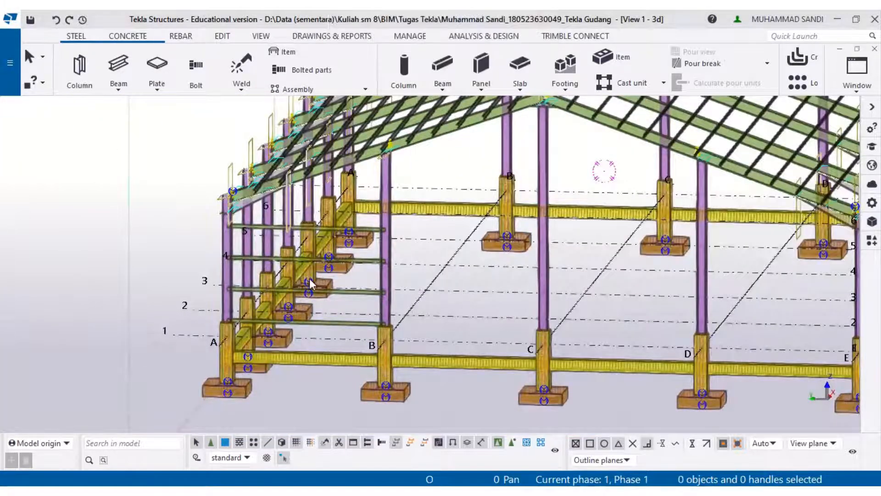
pyautogui.scroll(3, 257, 298)
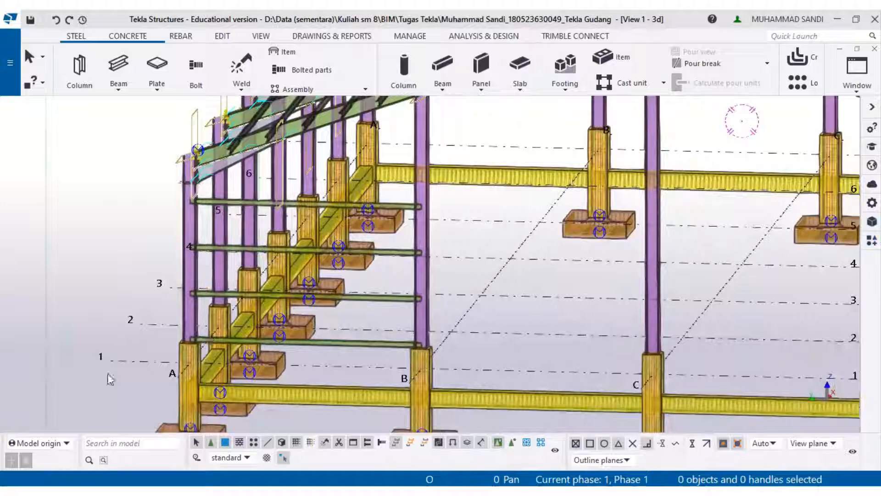
pyautogui.scroll(3, 193, 342)
pyautogui.click(870, 243)
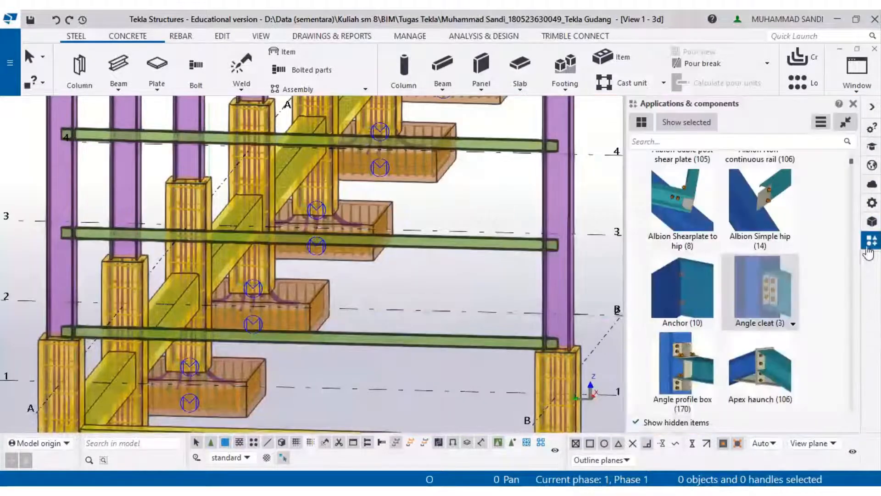
pyautogui.click(789, 282)
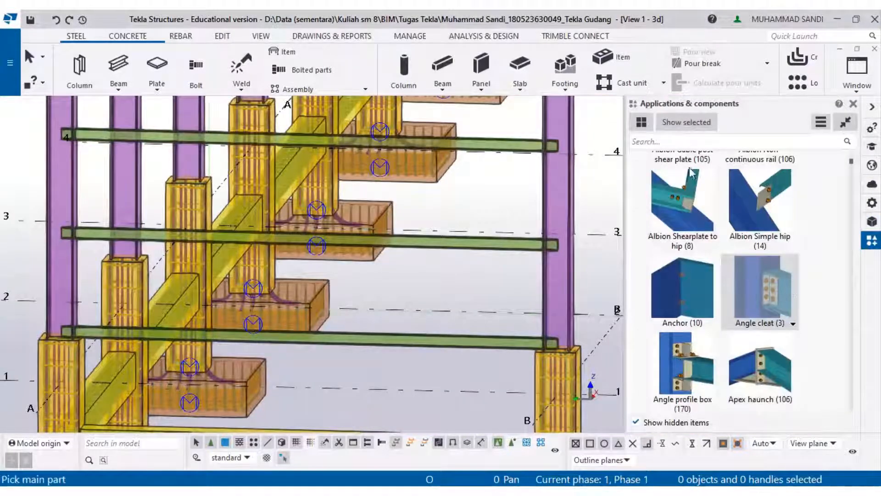
pyautogui.scroll(5, 253, 324)
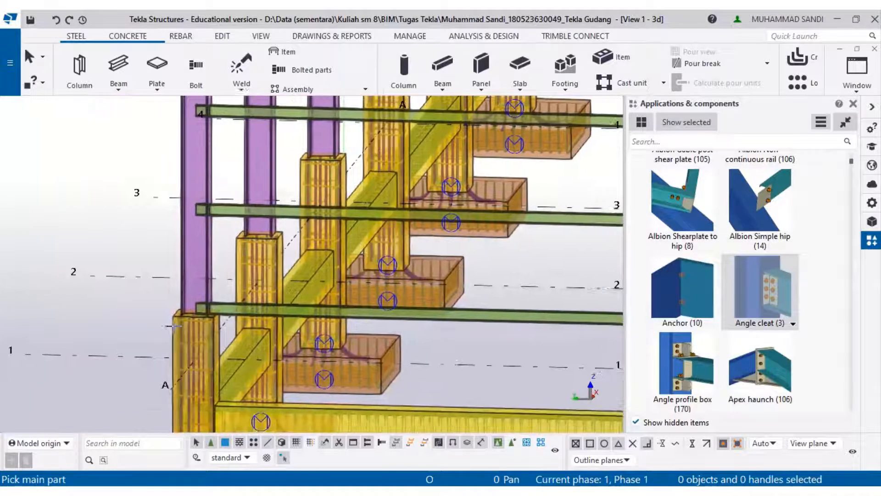
pyautogui.scroll(3, 253, 324)
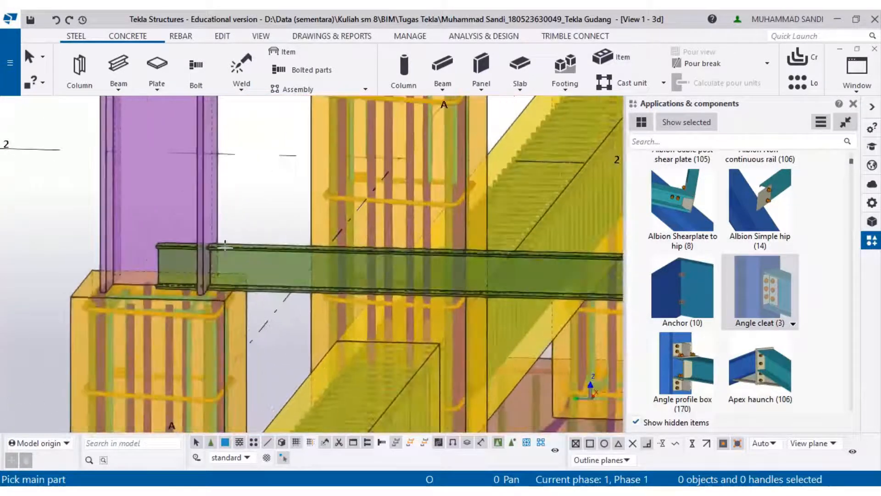
pyautogui.click(202, 221)
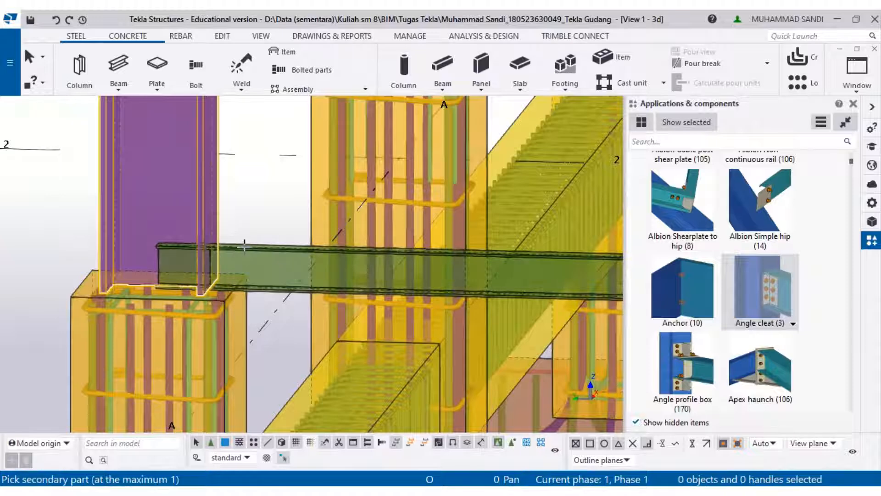
pyautogui.click(246, 248)
# - Open the new angle cleat connection's properties and view its Parts settings
pyautogui.scroll(5, 233, 269)
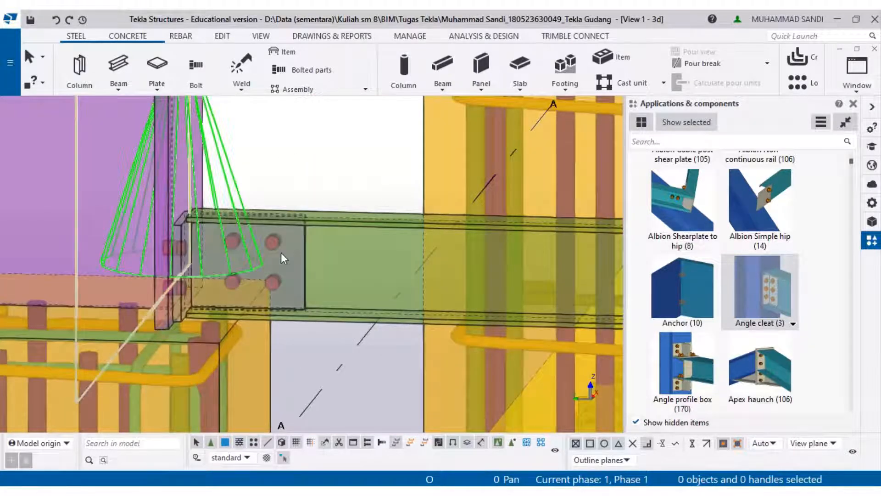
pyautogui.click(281, 253)
pyautogui.rightClick(281, 253)
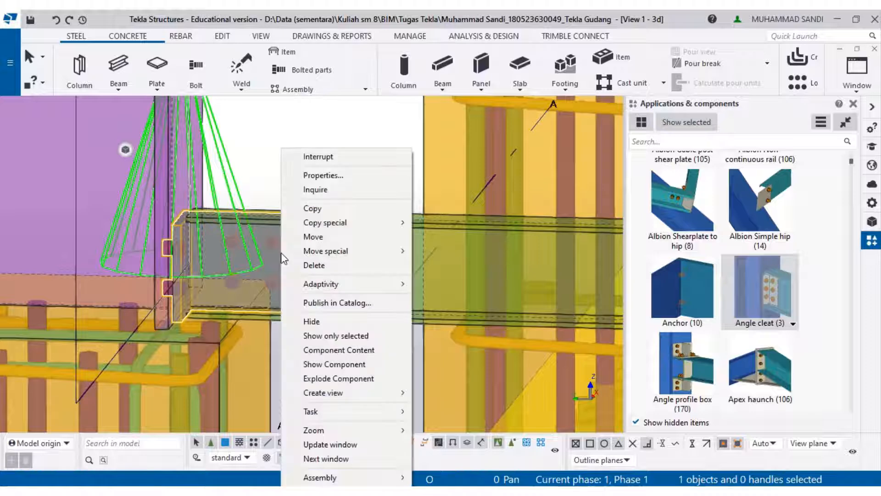
pyautogui.click(323, 175)
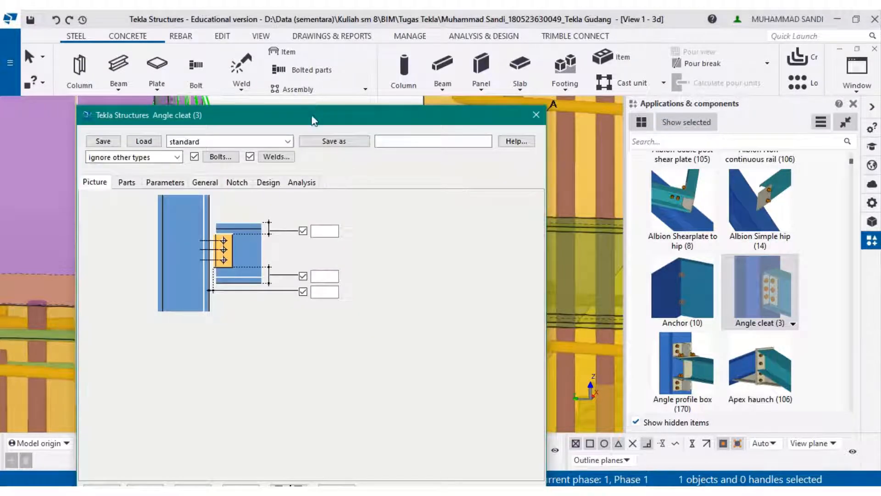
pyautogui.moveTo(310, 116); pyautogui.dragTo(629, 60)
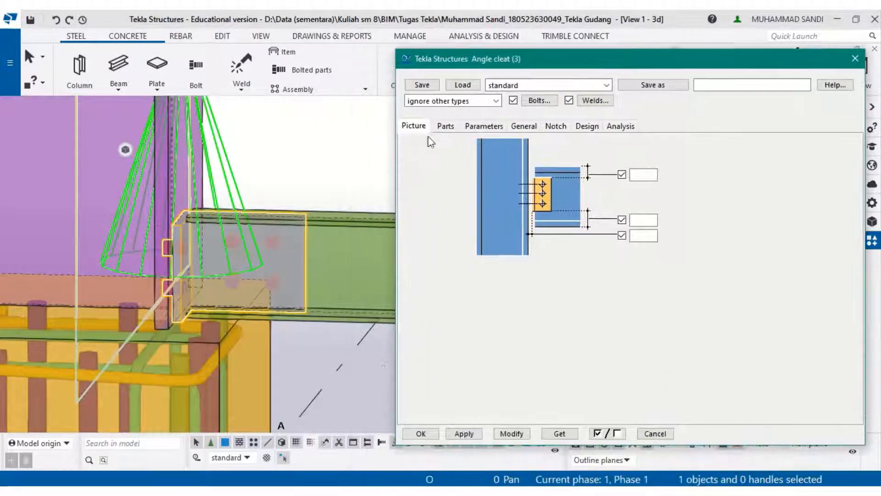
pyautogui.click(446, 126)
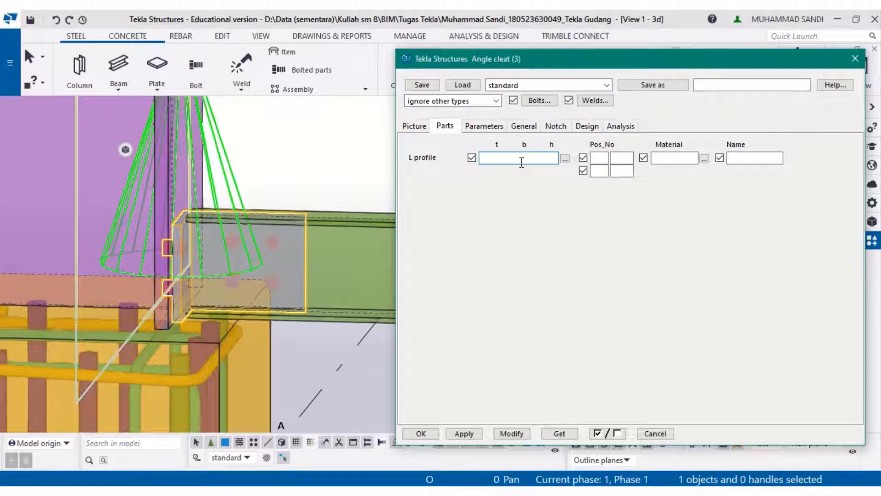
# - Review the angle cleat's Parameters, Notch, Design, Analysis and Picture tabs, then close the properties dialog
pyautogui.click(499, 126)
pyautogui.click(527, 130)
pyautogui.click(555, 127)
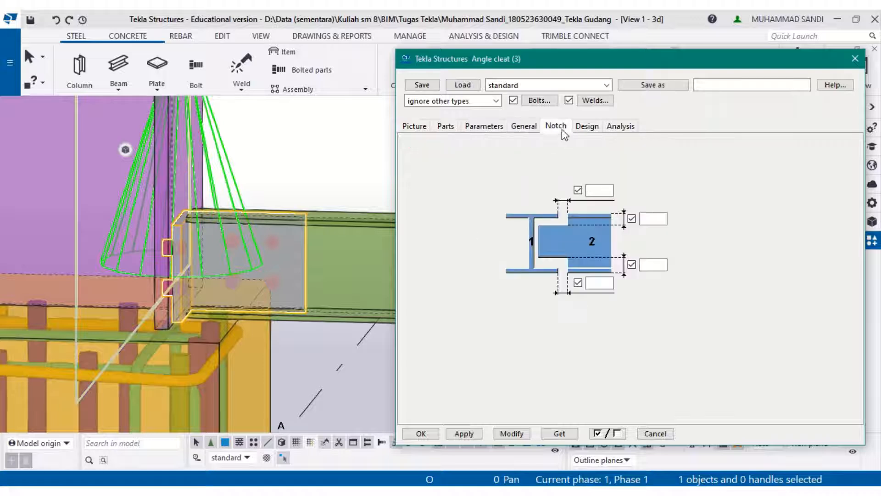
pyautogui.click(586, 127)
pyautogui.click(609, 128)
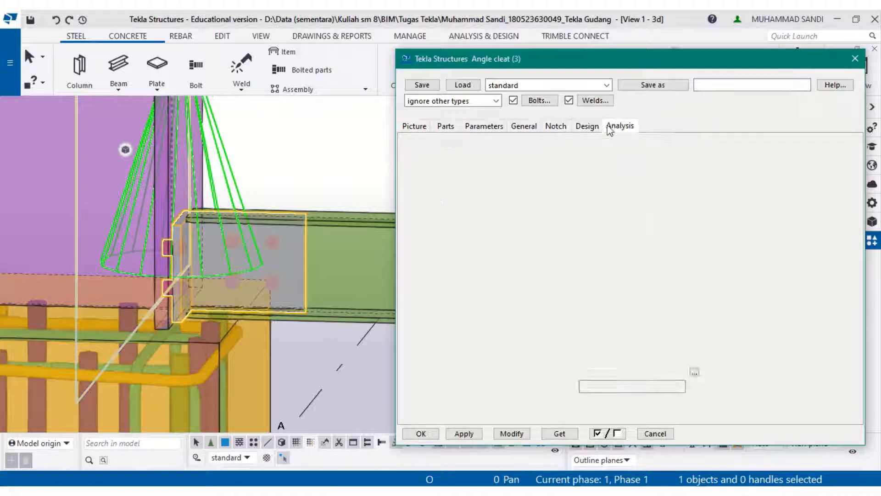
pyautogui.click(584, 127)
pyautogui.click(449, 127)
pyautogui.click(474, 127)
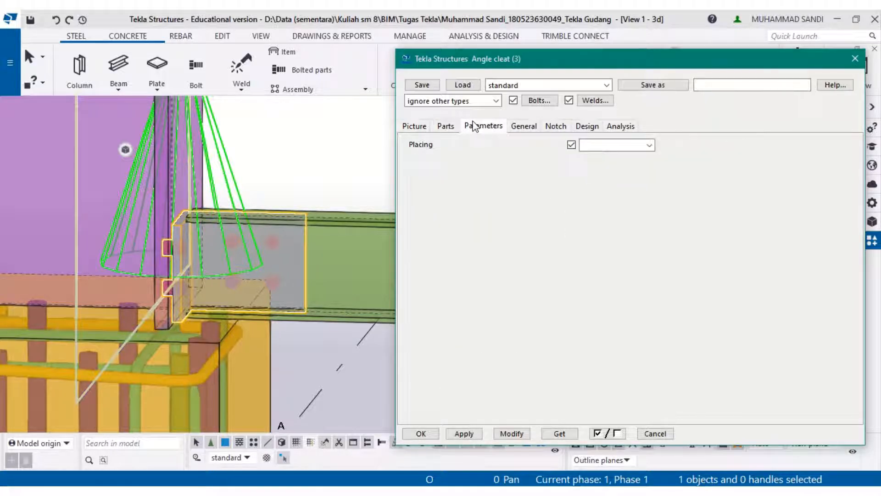
pyautogui.click(546, 127)
pyautogui.click(532, 126)
pyautogui.click(563, 129)
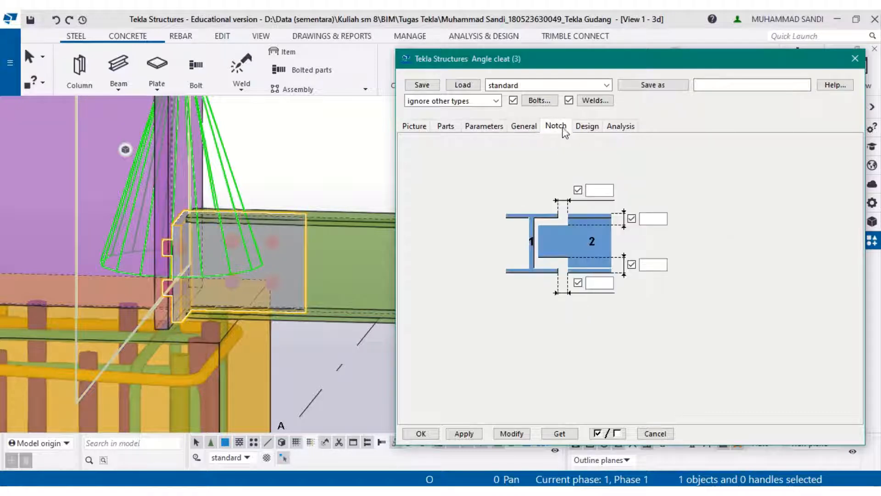
pyautogui.click(587, 127)
pyautogui.click(620, 126)
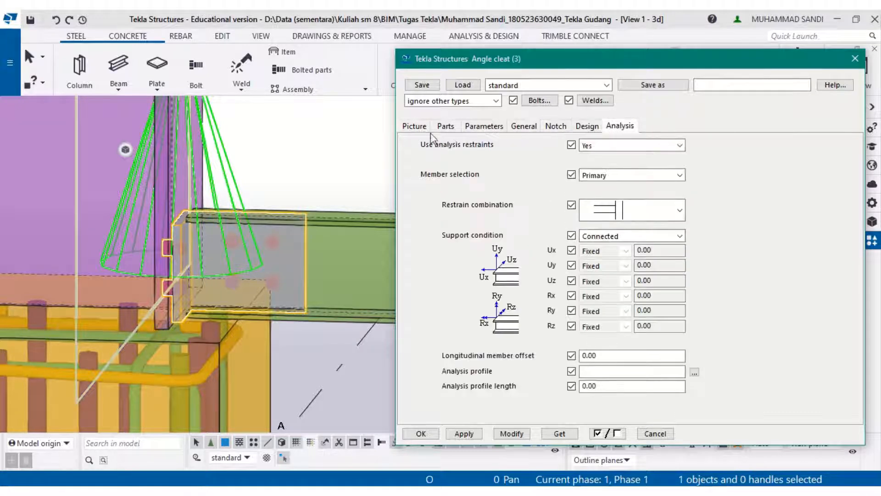
pyautogui.click(411, 126)
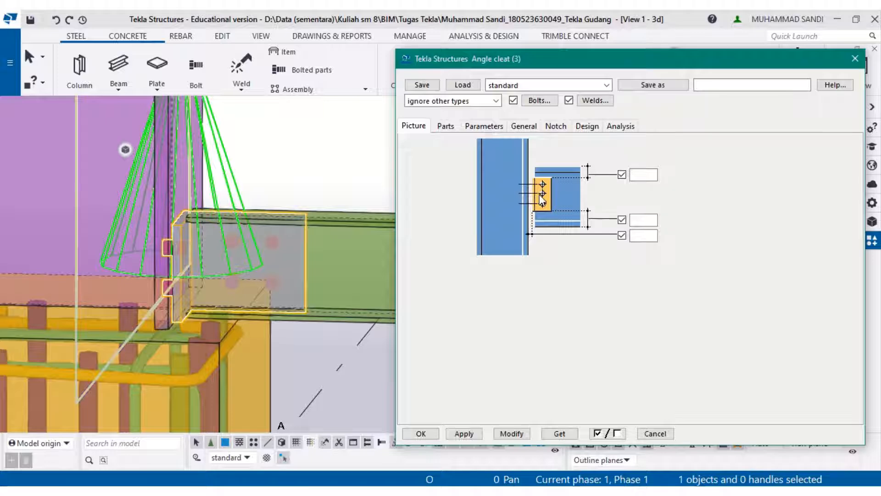
pyautogui.click(421, 433)
# - Try to apply the Ayrshire Cold rolled cleat component between the grid A column and an upper girt
pyautogui.scroll(-5, 234, 312)
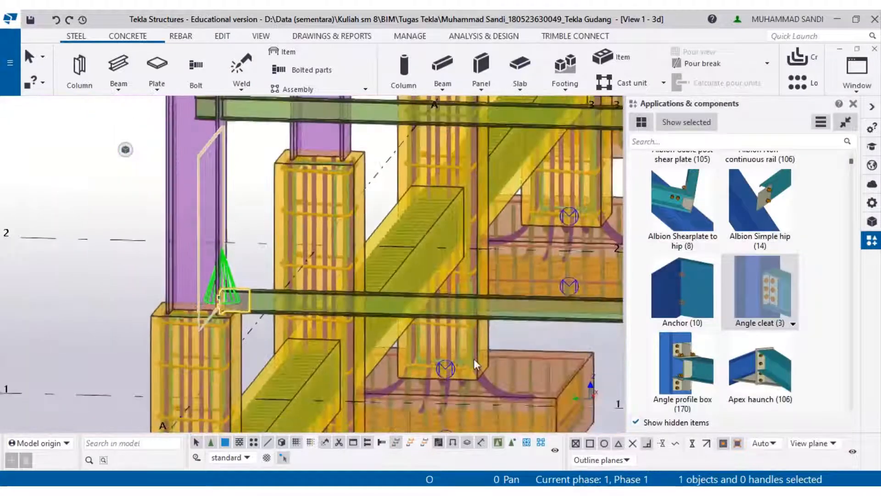
pyautogui.scroll(-2, 772, 348)
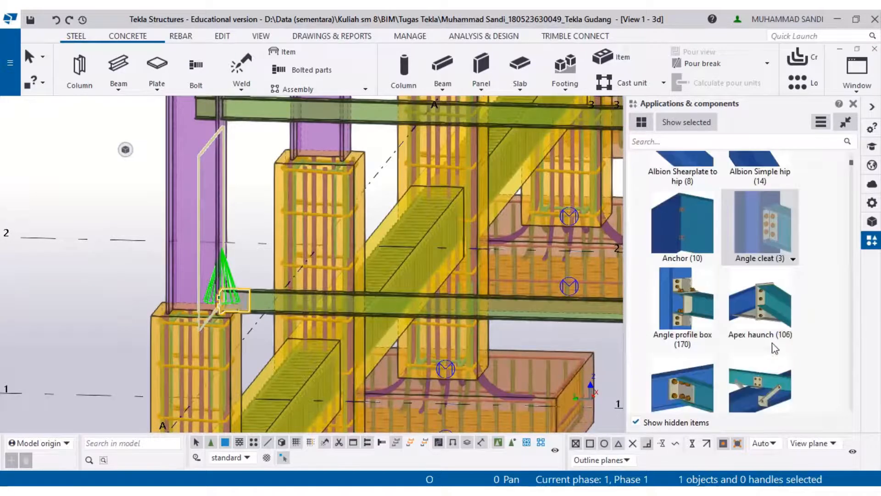
pyautogui.scroll(-2, 775, 348)
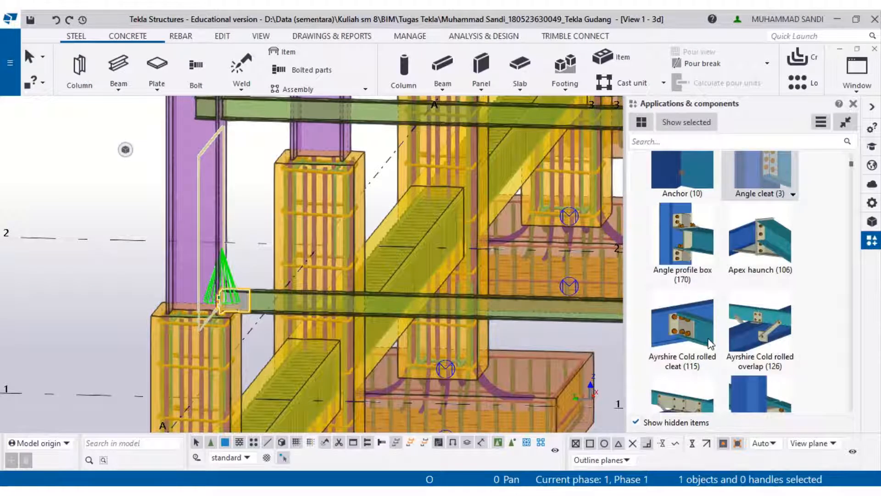
pyautogui.click(682, 326)
pyautogui.scroll(2, 234, 221)
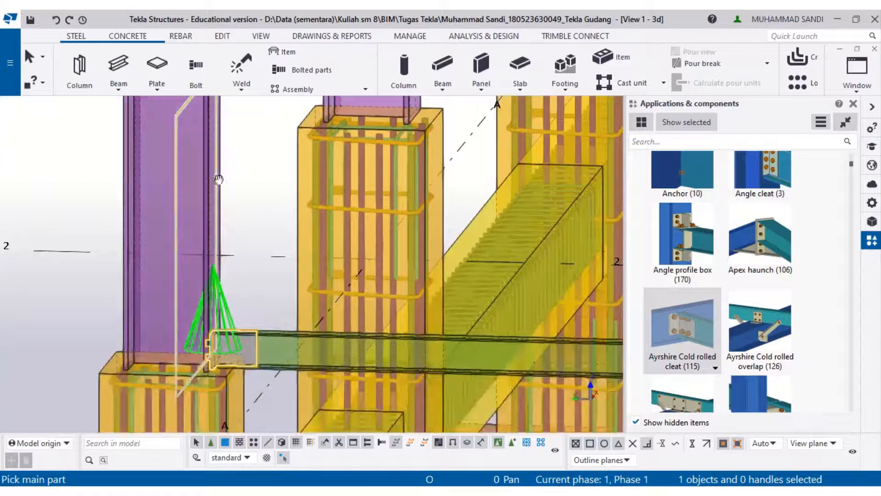
pyautogui.moveTo(219, 170); pyautogui.dragTo(208, 224, button='middle')
pyautogui.moveTo(190, 147); pyautogui.dragTo(186, 210, button='middle')
pyautogui.click(193, 191)
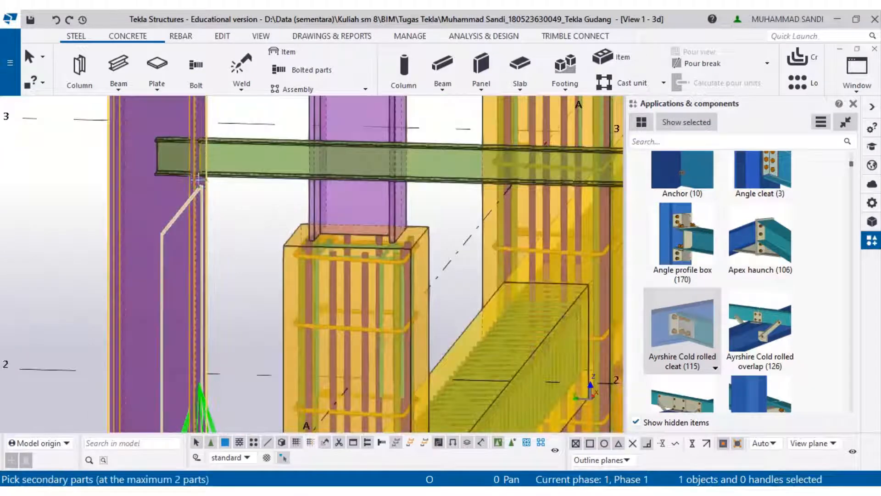
pyautogui.click(216, 172)
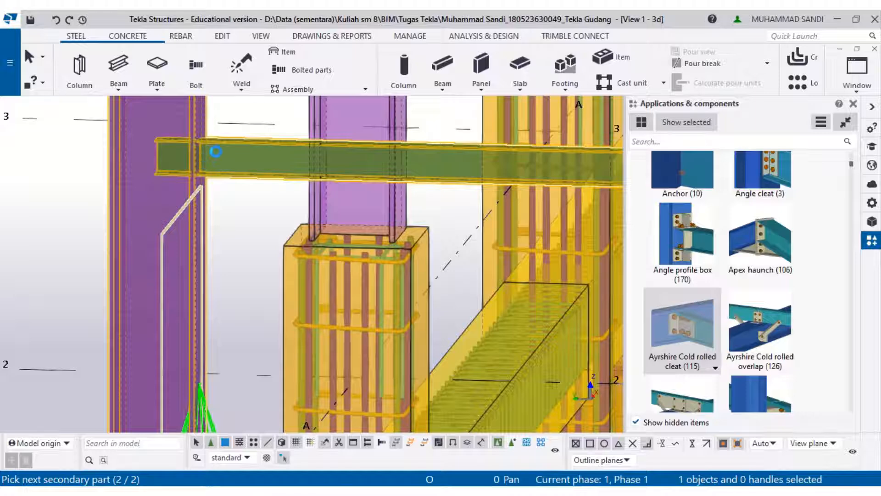
pyautogui.middleClick(216, 149)
pyautogui.scroll(3, 216, 150)
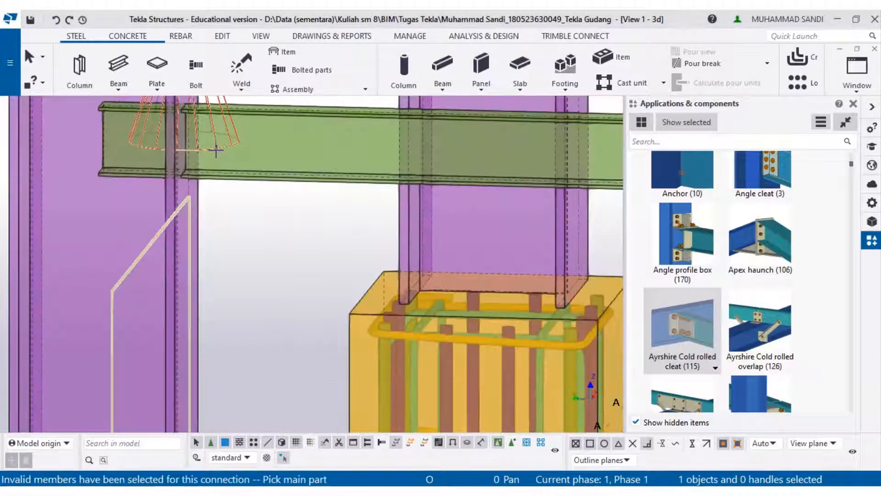
pyautogui.scroll(-5, 215, 150)
pyautogui.moveTo(216, 177); pyautogui.dragTo(236, 229, button='middle')
pyautogui.press('Escape')
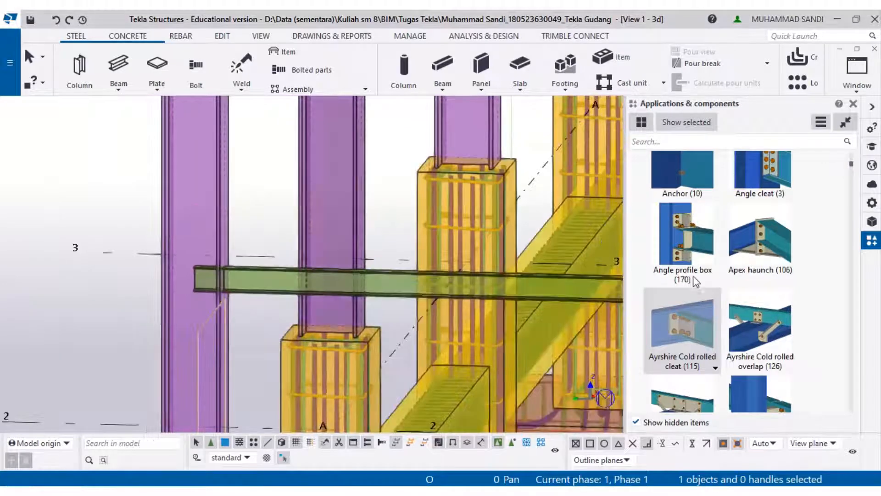
pyautogui.scroll(-2, 713, 275)
pyautogui.scroll(-6, 714, 277)
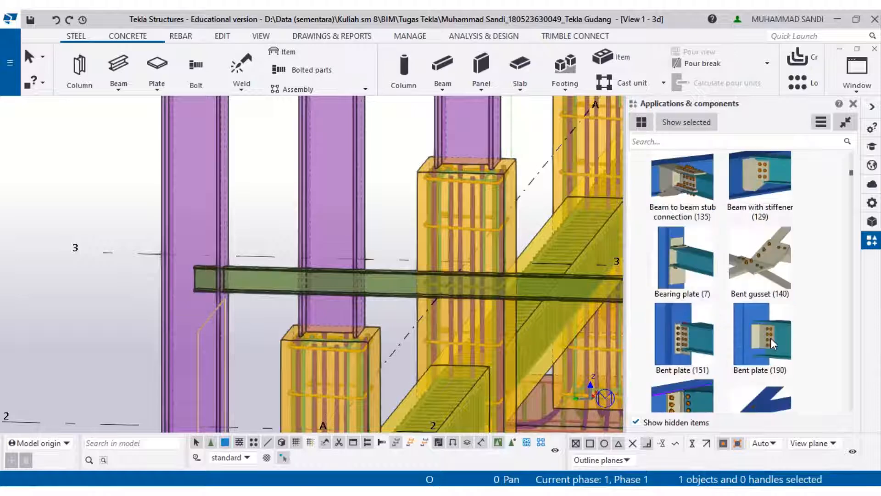
pyautogui.scroll(-4, 770, 337)
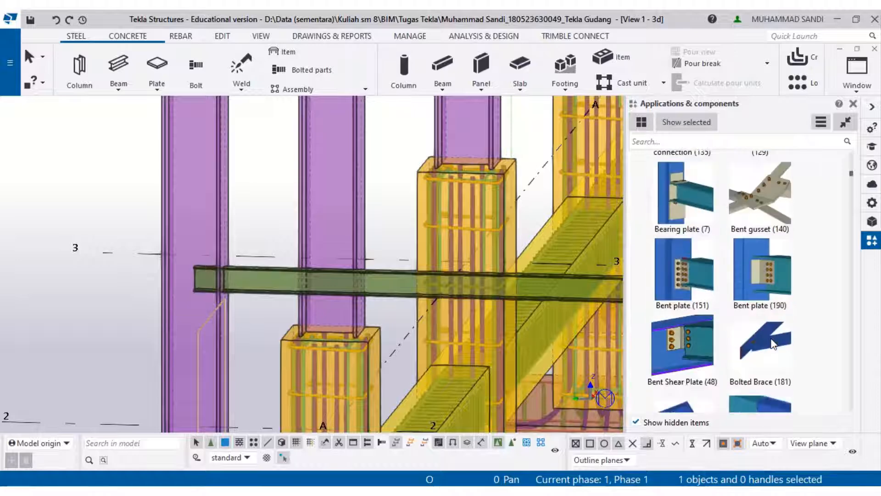
pyautogui.click(772, 292)
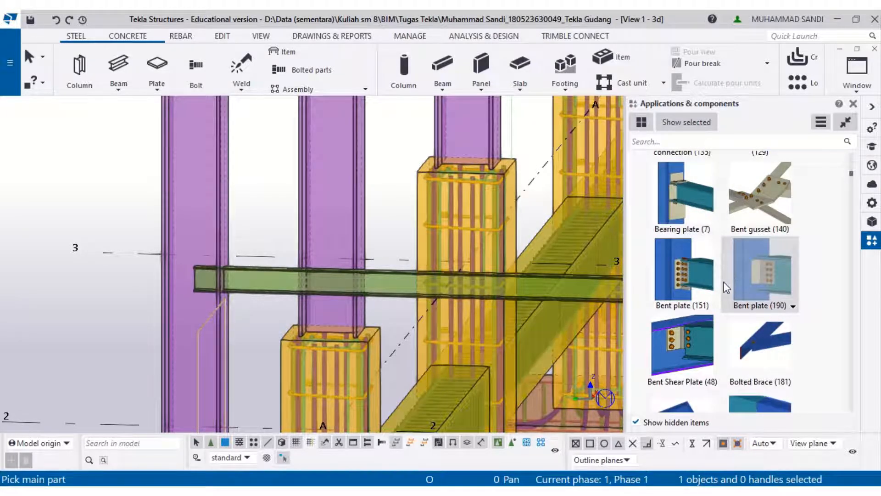
# - Apply the Angle cleat component between the grid A column and the girt at grid line 3
pyautogui.scroll(-1, 727, 288)
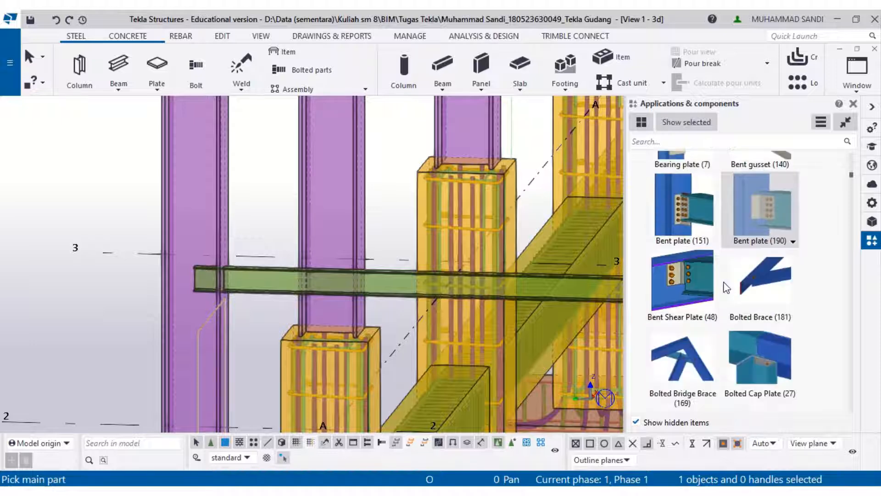
pyautogui.scroll(1, 727, 287)
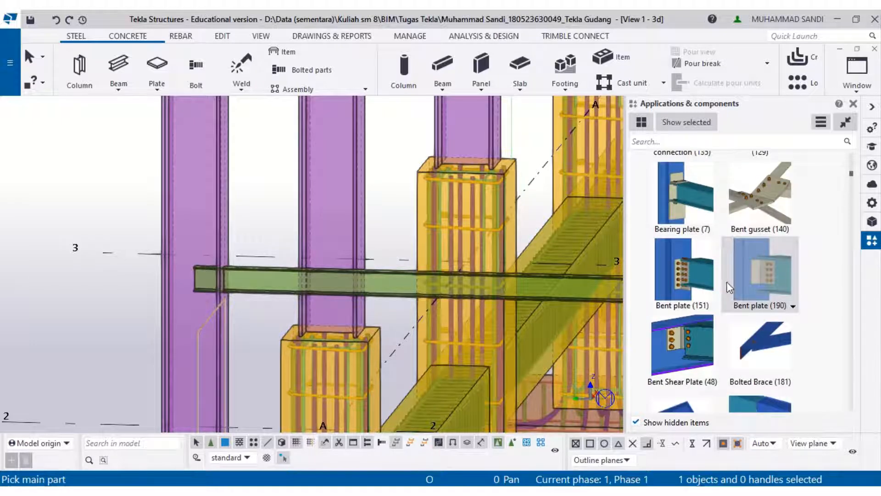
pyautogui.scroll(5, 759, 272)
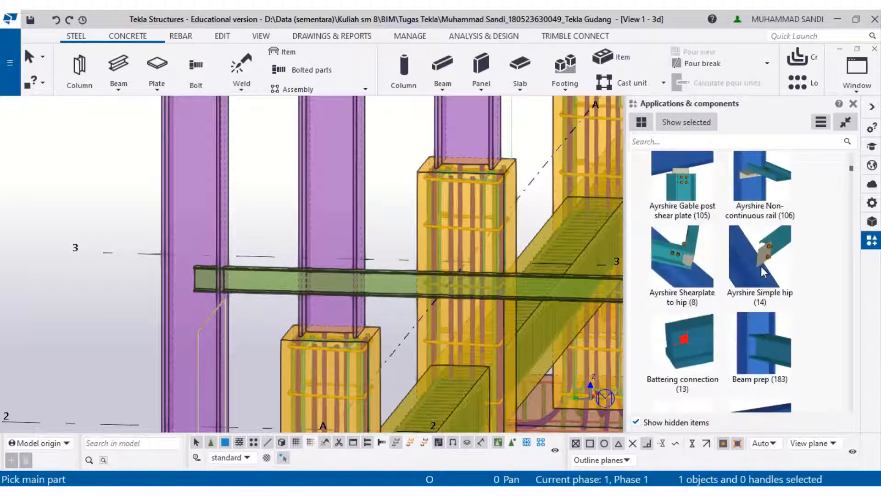
pyautogui.scroll(2, 762, 270)
pyautogui.scroll(4, 764, 269)
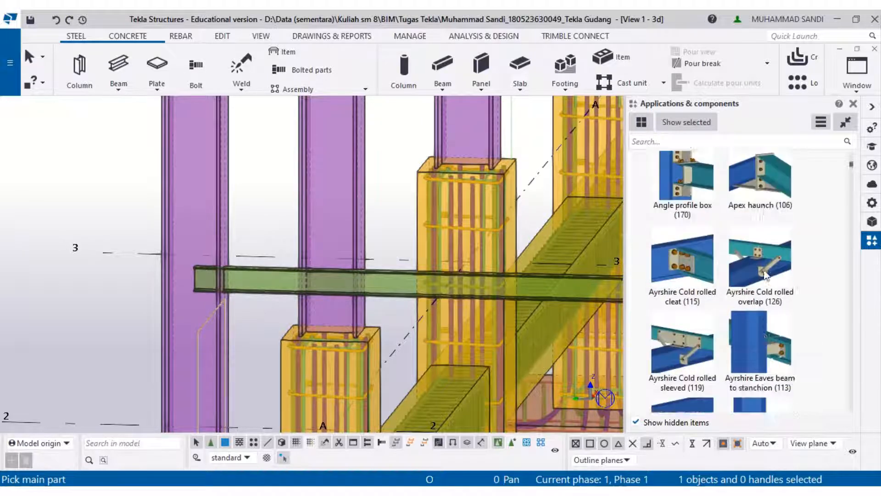
pyautogui.click(767, 247)
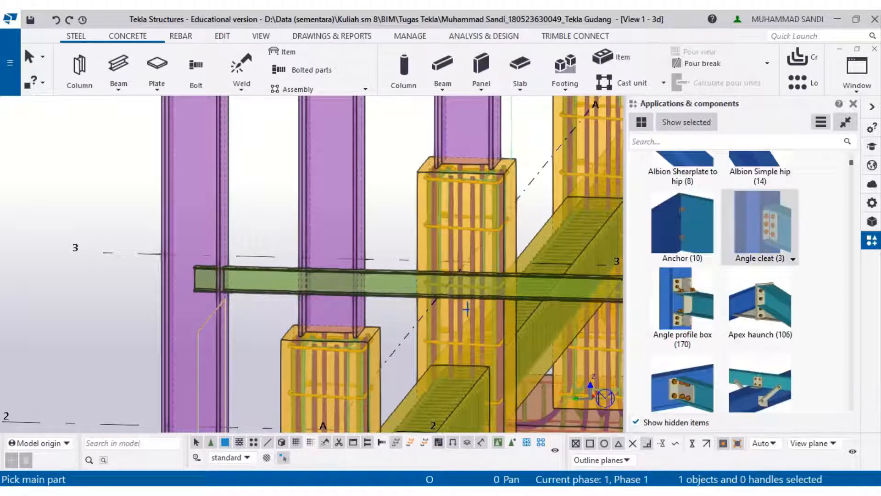
pyautogui.click(253, 289)
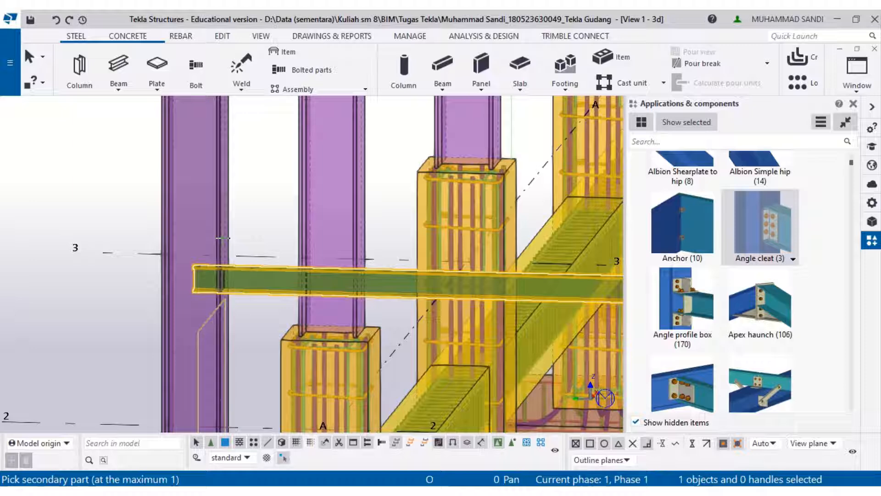
pyautogui.scroll(-2, 229, 244)
pyautogui.click(231, 248)
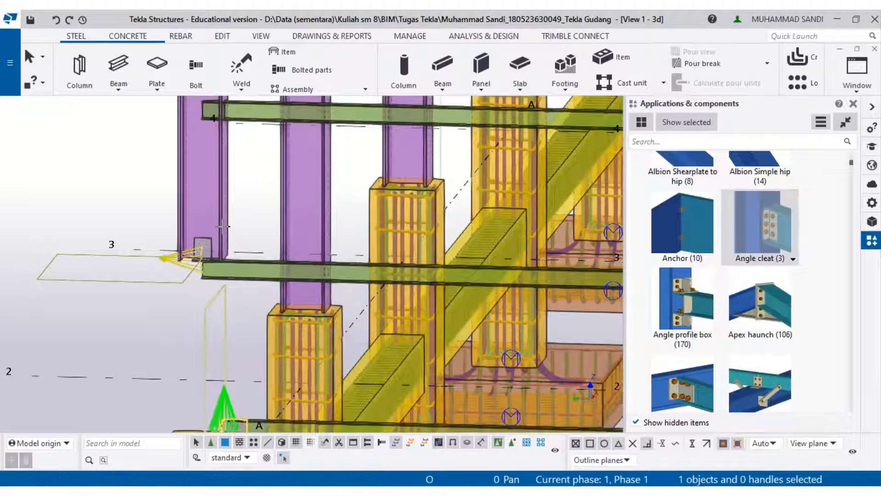
# - Apply the Angle cleat component between the grid B column and the girt ending there
pyautogui.moveTo(231, 237); pyautogui.dragTo(240, 204, button='middle')
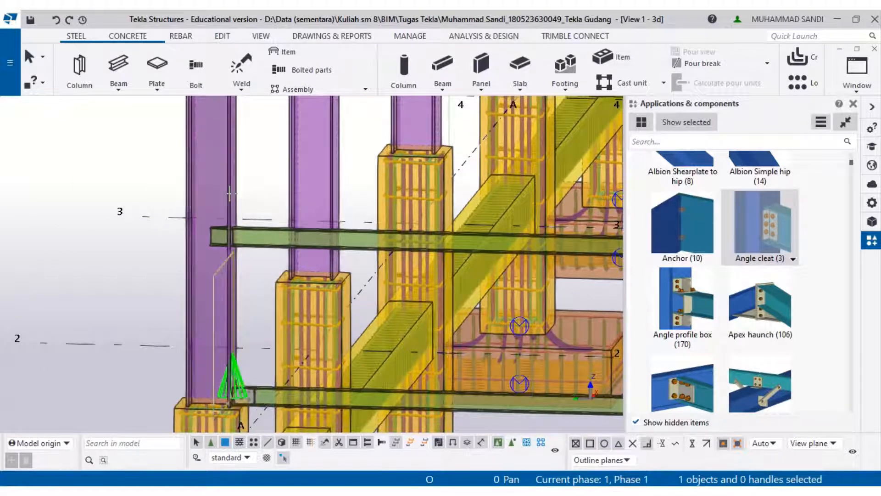
pyautogui.moveTo(317, 301); pyautogui.dragTo(148, 253, button='middle')
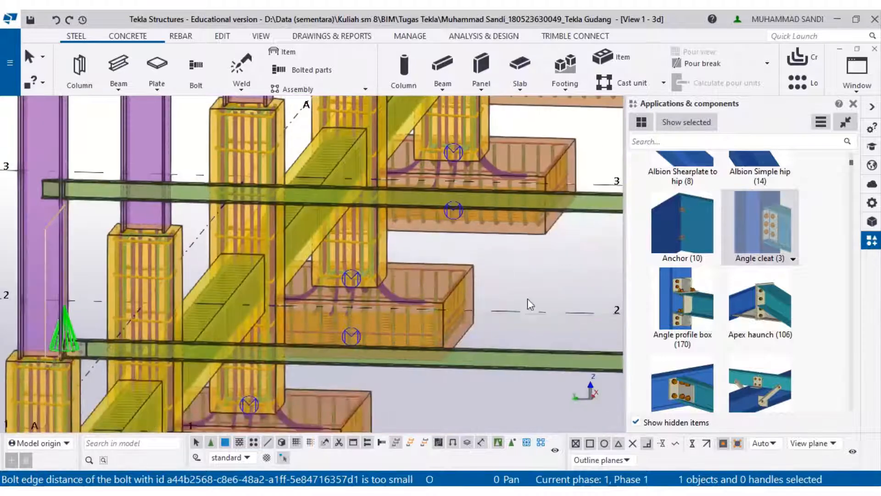
pyautogui.moveTo(534, 299); pyautogui.dragTo(89, 284, button='middle')
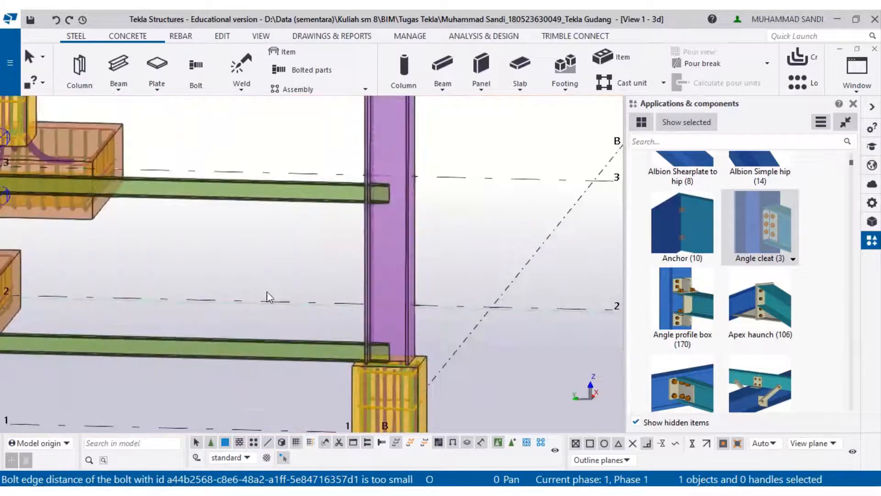
pyautogui.click(736, 215)
pyautogui.click(366, 322)
pyautogui.click(328, 353)
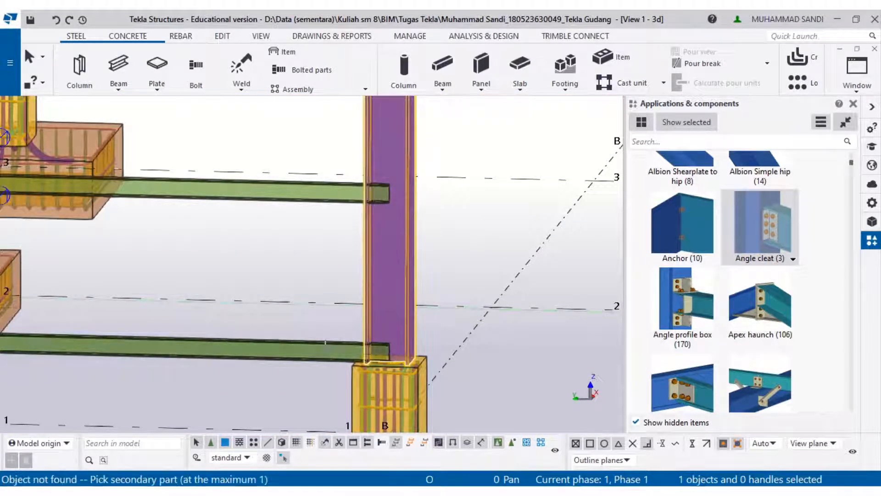
pyautogui.click(325, 344)
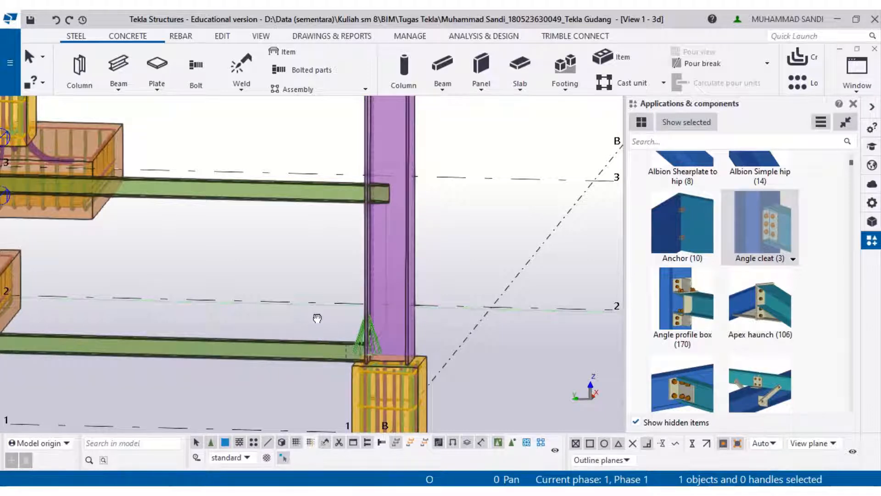
# - Select the two surplus girts near grid lines 4 and 5 and delete them
pyautogui.moveTo(317, 318); pyautogui.dragTo(428, 376, button='middle')
pyautogui.click(415, 263)
pyautogui.moveTo(415, 273); pyautogui.dragTo(428, 423, button='middle')
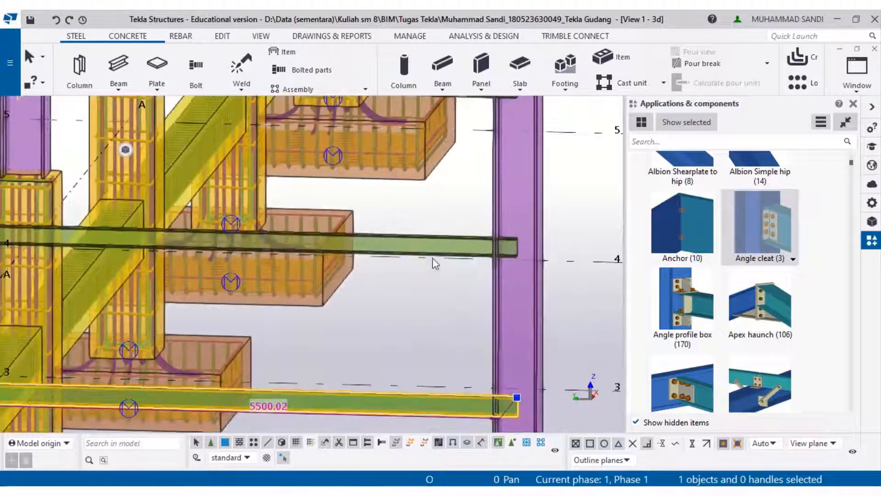
pyautogui.keyDown('ctrl'); pyautogui.click(431, 240); pyautogui.keyUp('ctrl')
pyautogui.scroll(-1, 430, 233)
pyautogui.moveTo(430, 233); pyautogui.dragTo(437, 351, button='middle')
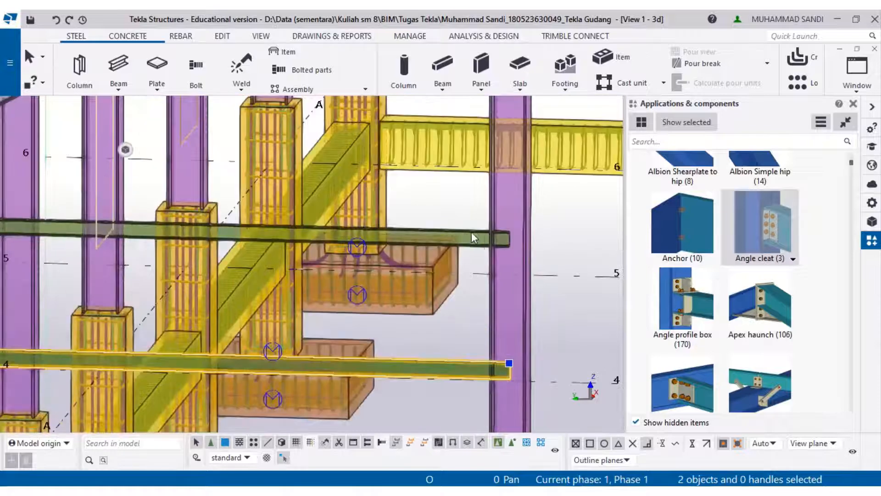
pyautogui.keyDown('ctrl'); pyautogui.click(473, 234); pyautogui.keyUp('ctrl')
pyautogui.moveTo(476, 232); pyautogui.dragTo(566, 209, button='middle')
pyautogui.press('Delete')
# - Copy the bottom girt with its two angle cleats linearly upward, three copies at dZ 1100 mm
pyautogui.moveTo(272, 267); pyautogui.dragTo(351, 148, button='middle')
pyautogui.scroll(1, 131, 404)
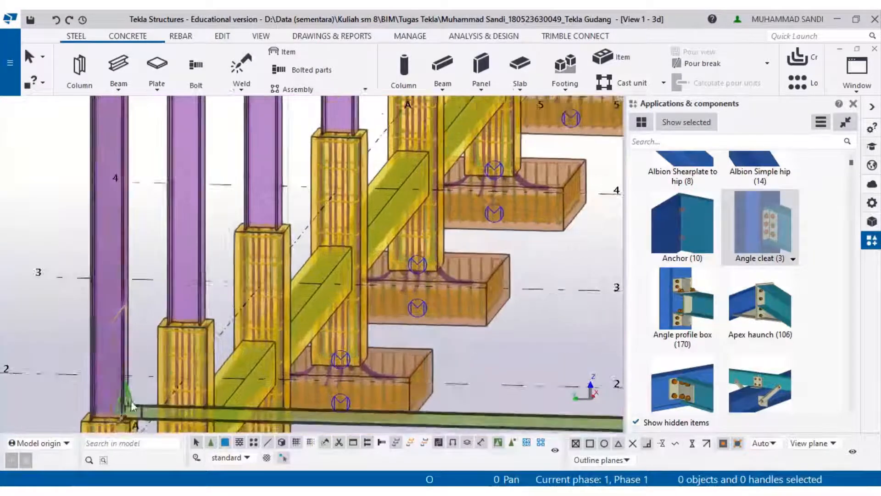
pyautogui.scroll(5, 130, 401)
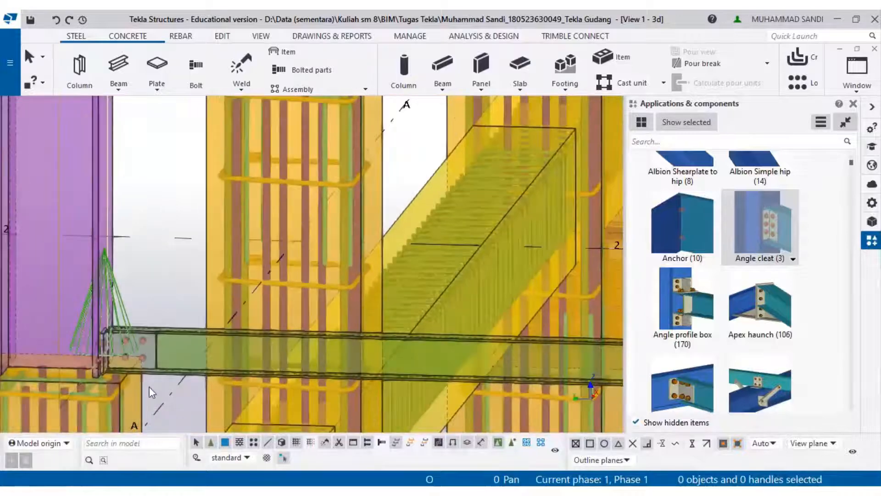
pyautogui.click(149, 326)
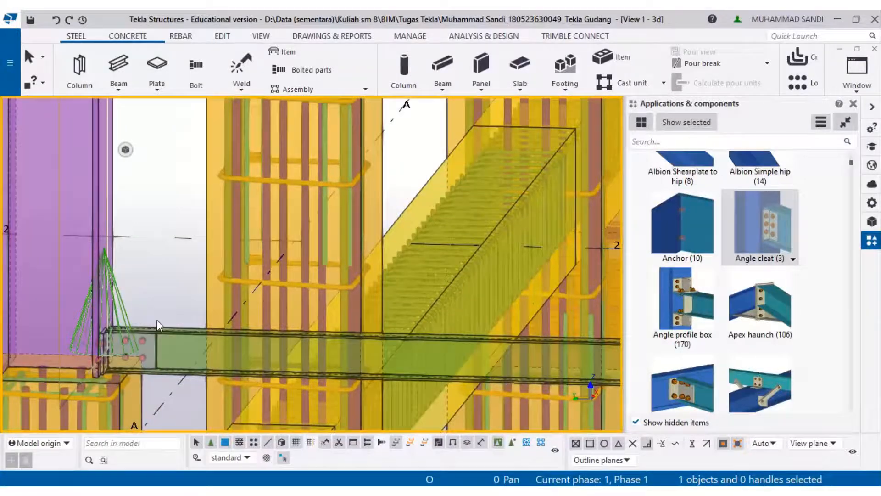
pyautogui.keyDown('shift'); pyautogui.click(150, 349); pyautogui.keyUp('shift')
pyautogui.scroll(-4, 159, 341)
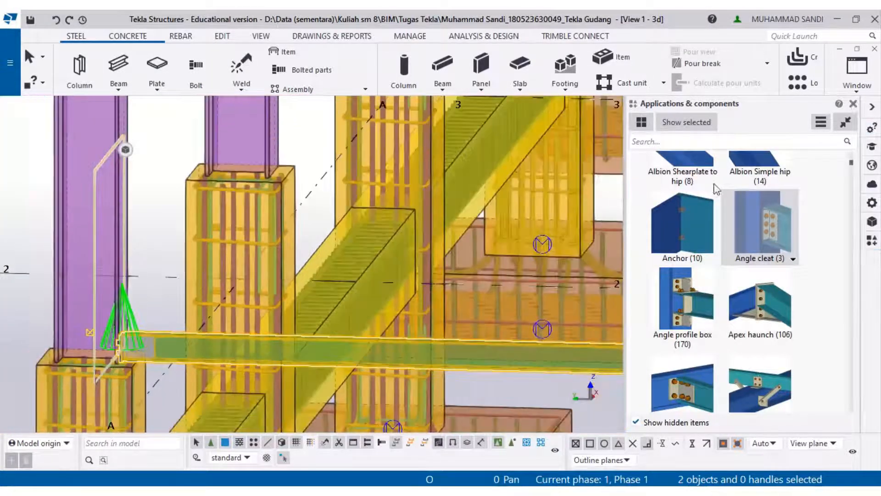
pyautogui.click(853, 104)
pyautogui.moveTo(853, 342); pyautogui.dragTo(2, 292, button='middle')
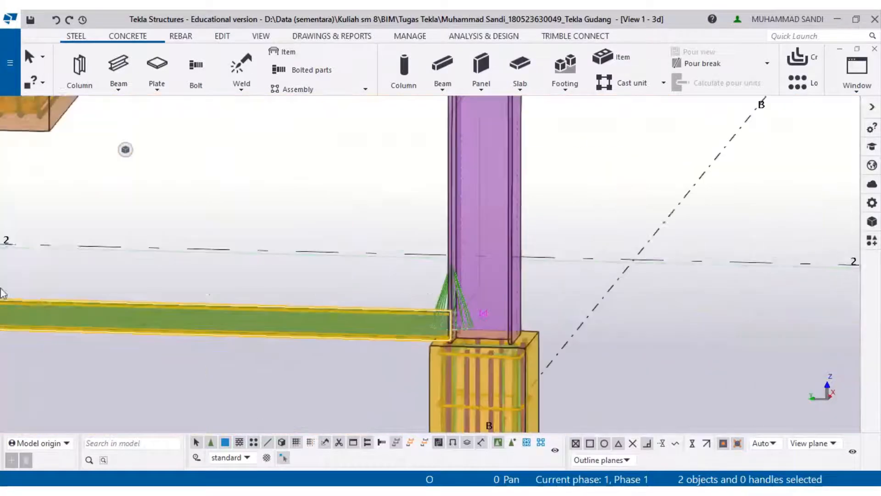
pyautogui.scroll(4, 472, 306)
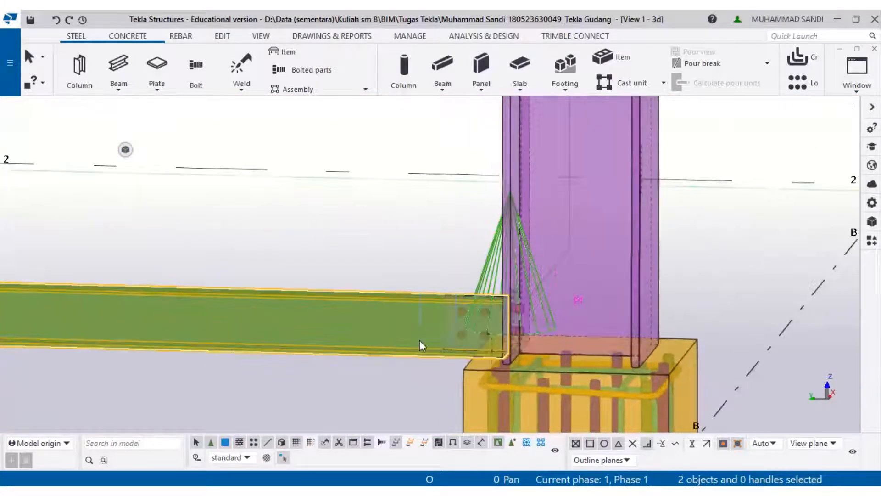
pyautogui.keyDown('shift'); pyautogui.click(414, 361); pyautogui.keyUp('shift')
pyautogui.keyDown('shift'); pyautogui.click(409, 350); pyautogui.keyUp('shift')
pyautogui.scroll(-2, 408, 350)
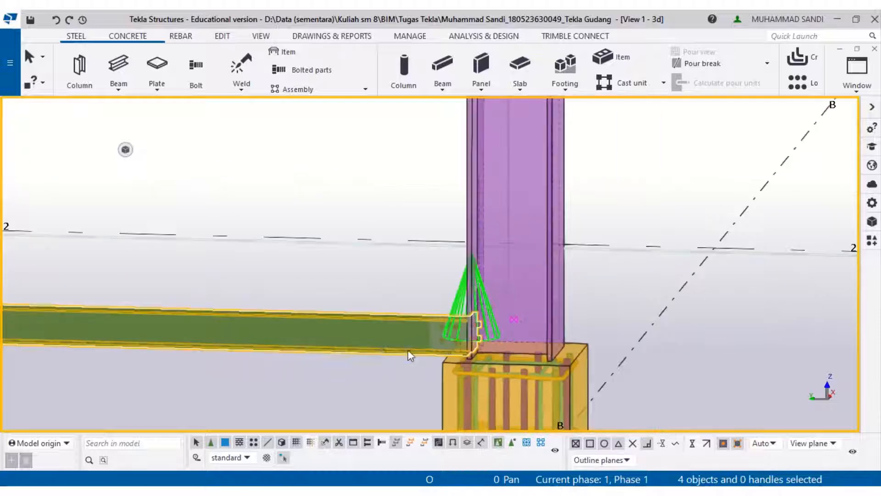
pyautogui.scroll(-1, 408, 350)
pyautogui.moveTo(371, 343); pyautogui.dragTo(849, 335, button='middle')
pyautogui.moveTo(360, 319); pyautogui.dragTo(849, 315, button='middle')
pyautogui.scroll(2, 340, 297)
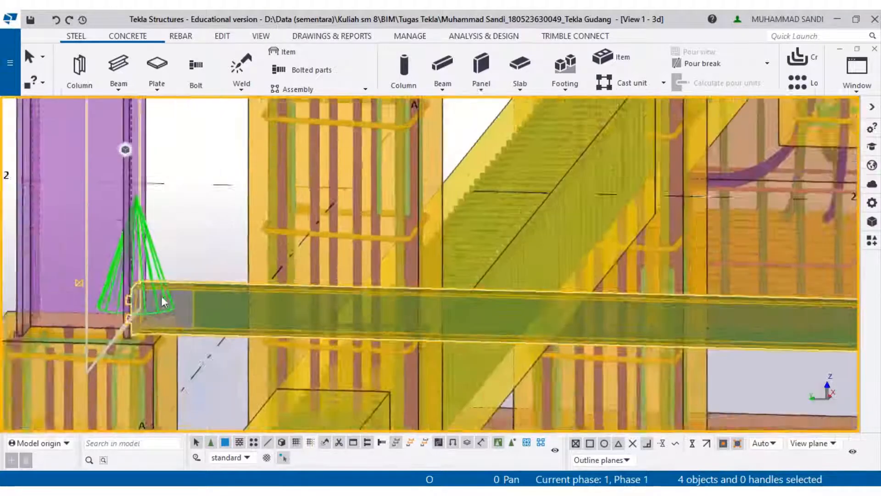
pyautogui.scroll(1, 163, 302)
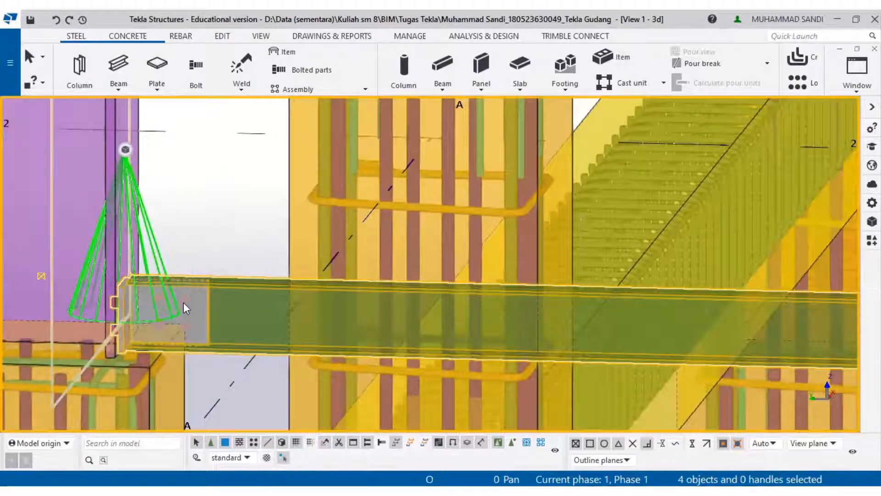
pyautogui.rightClick(184, 301)
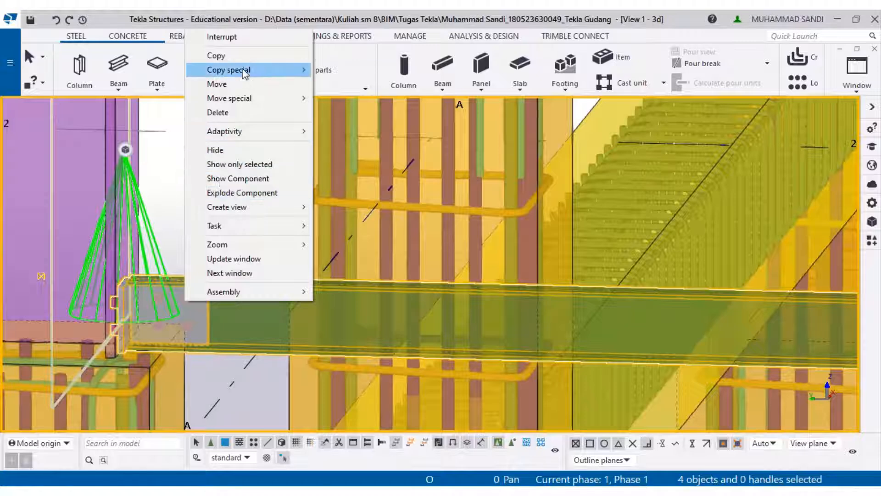
pyautogui.moveTo(245, 73)
pyautogui.click(356, 69)
pyautogui.scroll(-2, 354, 282)
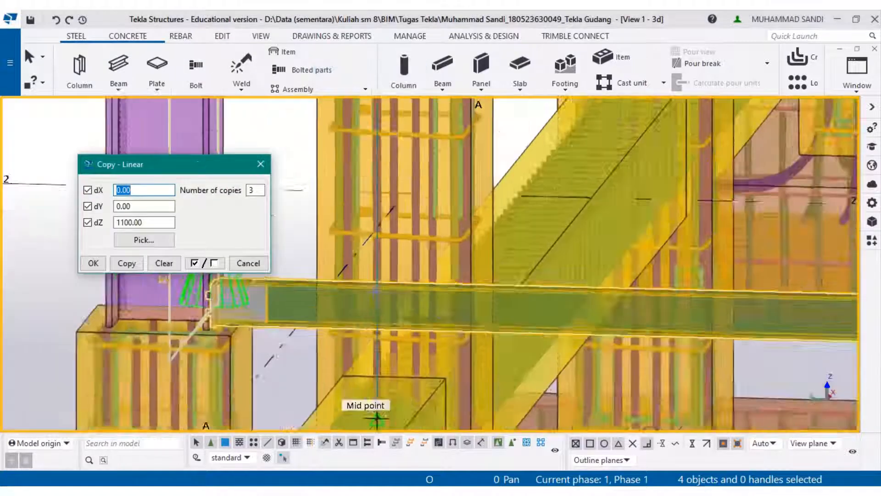
pyautogui.scroll(-3, 422, 299)
pyautogui.moveTo(451, 307); pyautogui.dragTo(195, 381, button='middle')
pyautogui.scroll(-1, 195, 381)
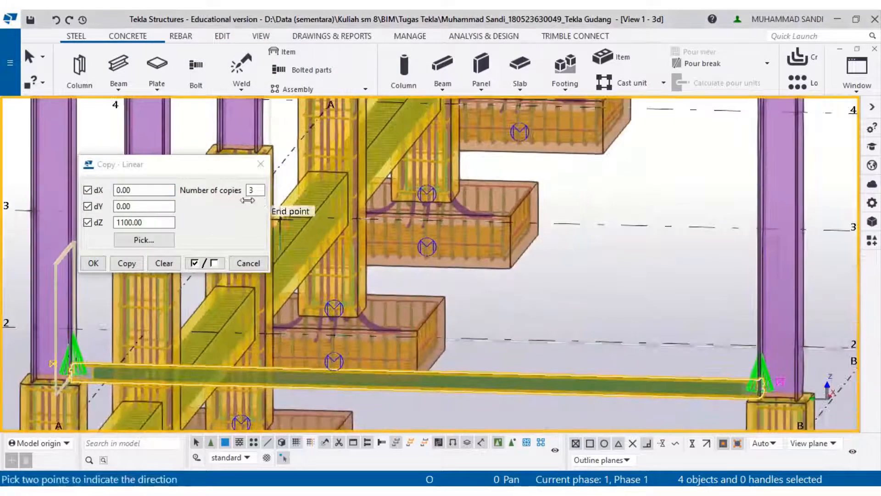
pyautogui.click(114, 266)
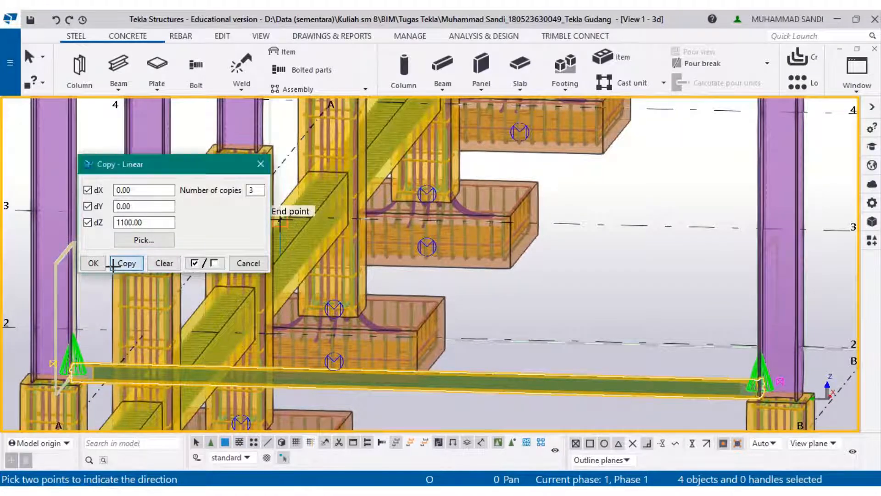
pyautogui.click(93, 263)
# - Copy all four girts and their angle cleats from the grid A–B bay to the grid D–E bay, 16500 mm along the wall
pyautogui.scroll(-1, 712, 270)
pyautogui.scroll(-3, 713, 271)
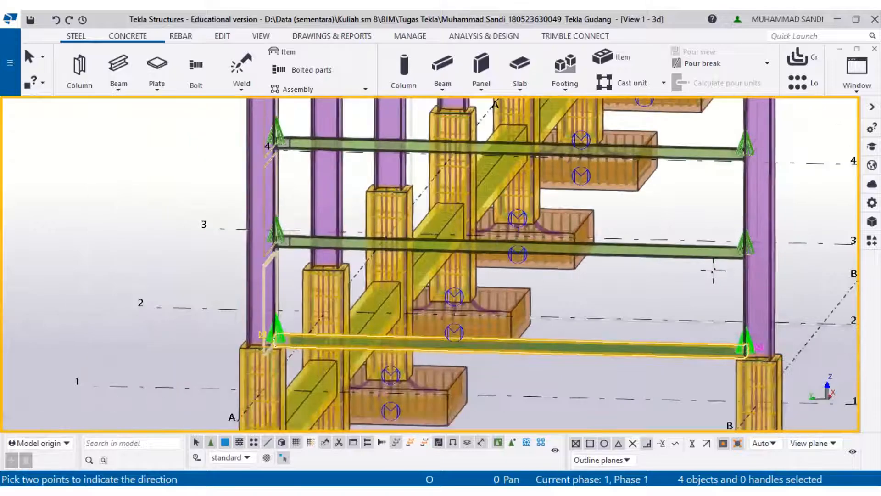
pyautogui.scroll(2, 721, 257)
pyautogui.scroll(4, 726, 248)
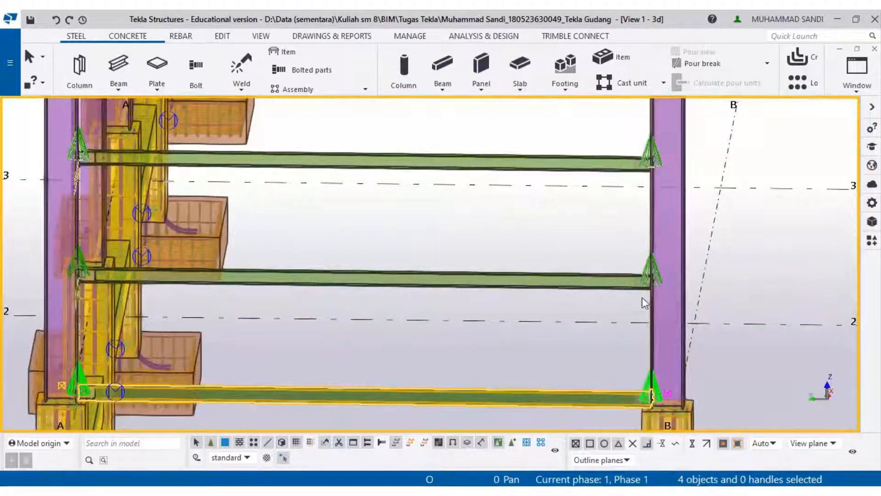
pyautogui.scroll(-4, 645, 302)
pyautogui.moveTo(645, 302); pyautogui.dragTo(608, 175)
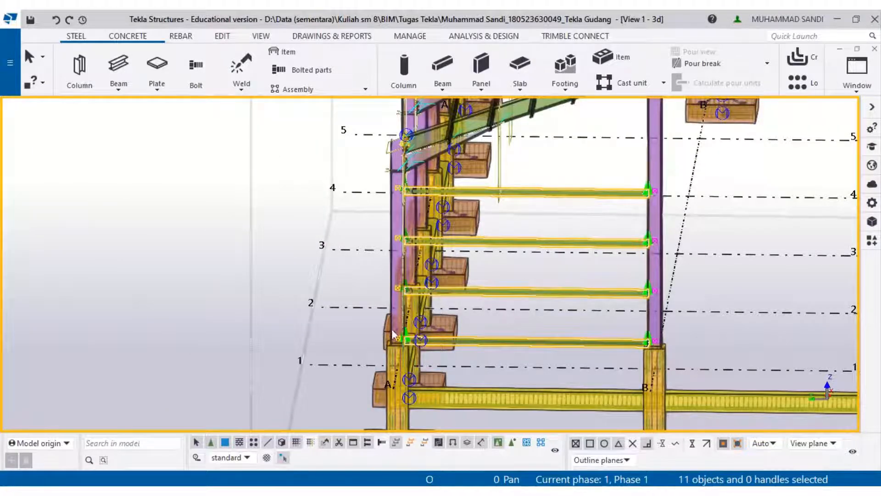
pyautogui.scroll(2, 400, 292)
pyautogui.scroll(4, 404, 293)
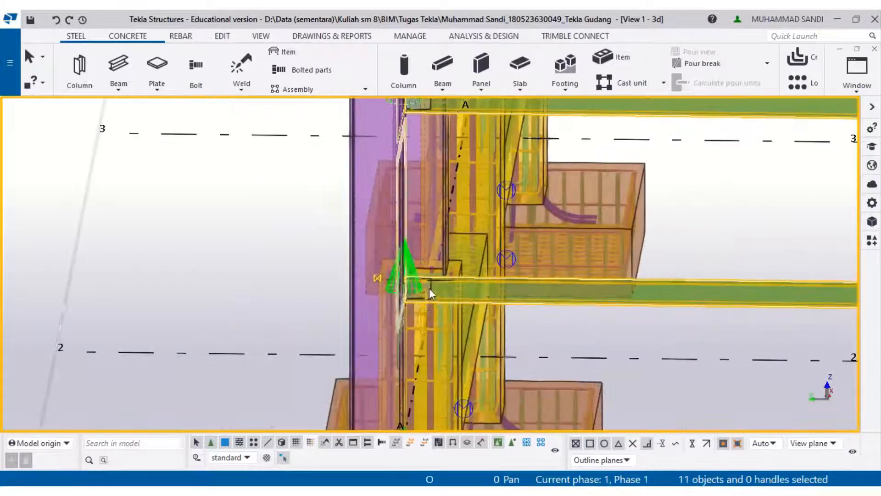
pyautogui.scroll(8, 427, 287)
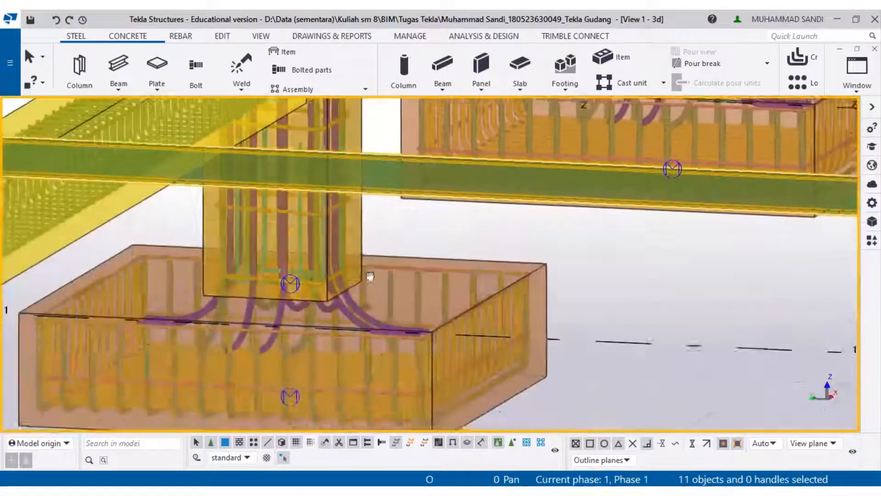
pyautogui.scroll(3, 437, 271)
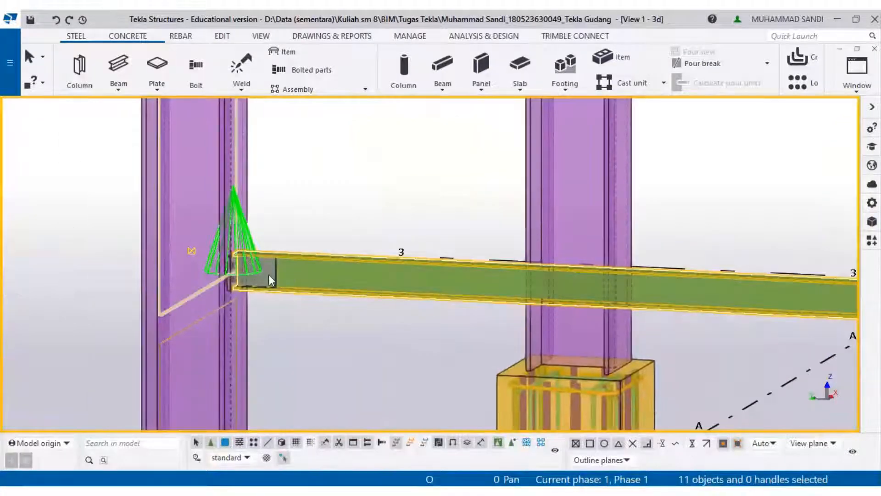
pyautogui.keyDown('ctrl'); pyautogui.click(276, 283); pyautogui.keyUp('ctrl')
pyautogui.scroll(-2, 306, 302)
pyautogui.moveTo(306, 302); pyautogui.dragTo(313, 477, button='middle')
pyautogui.keyDown('ctrl'); pyautogui.click(289, 265); pyautogui.keyUp('ctrl')
pyautogui.moveTo(331, 241); pyautogui.dragTo(293, 337, button='middle')
pyautogui.keyDown('ctrl'); pyautogui.click(293, 358); pyautogui.keyUp('ctrl')
pyautogui.rightClick(293, 358)
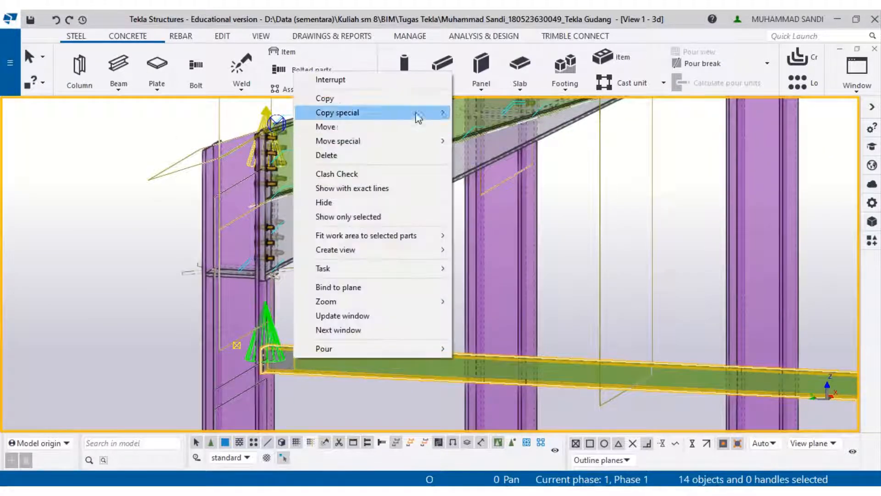
pyautogui.click(417, 105)
pyautogui.scroll(-4, 431, 252)
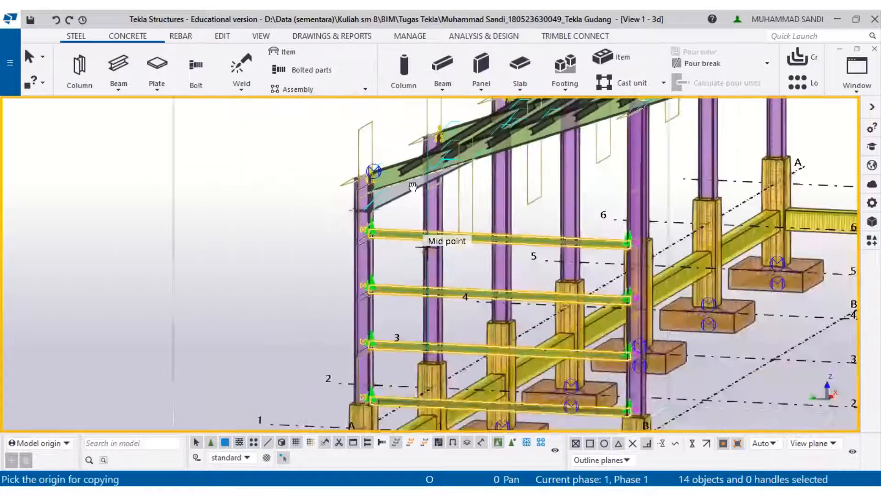
pyautogui.moveTo(432, 252); pyautogui.dragTo(401, 154, button='middle')
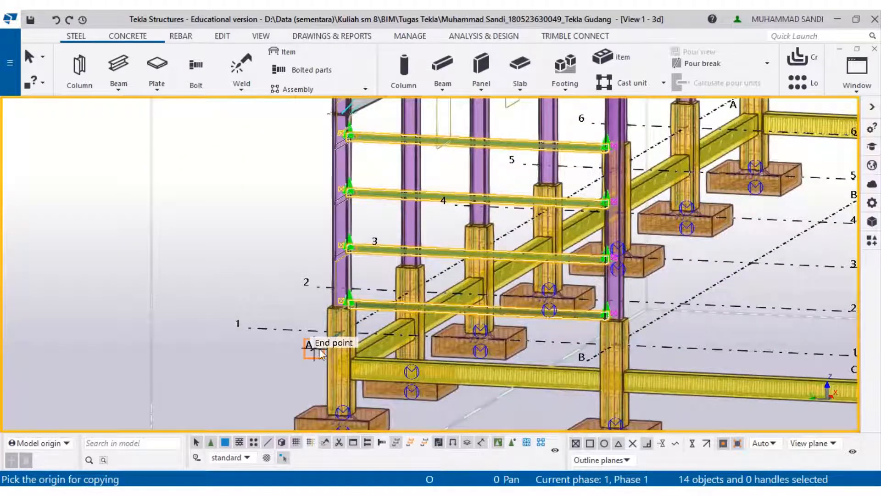
pyautogui.click(319, 353)
pyautogui.scroll(-2, 583, 358)
pyautogui.moveTo(583, 358); pyautogui.dragTo(352, 342, button='middle')
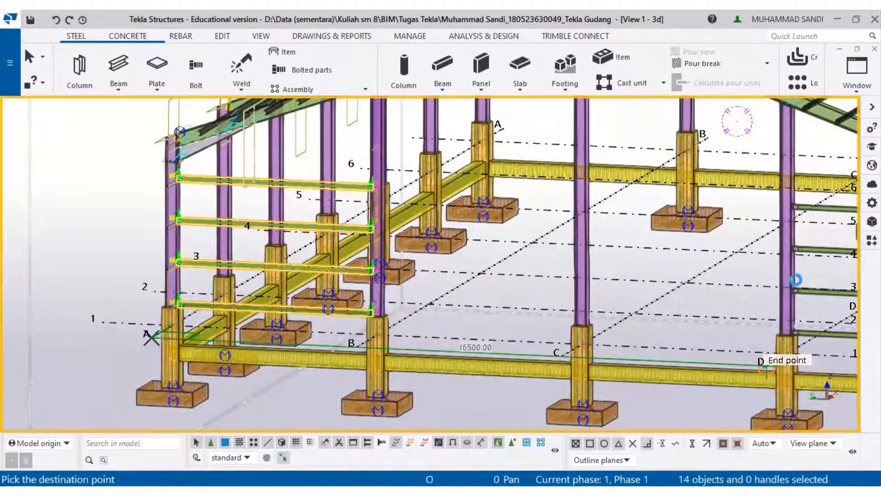
pyautogui.moveTo(733, 270); pyautogui.dragTo(367, 296, button='middle')
pyautogui.press('Escape')
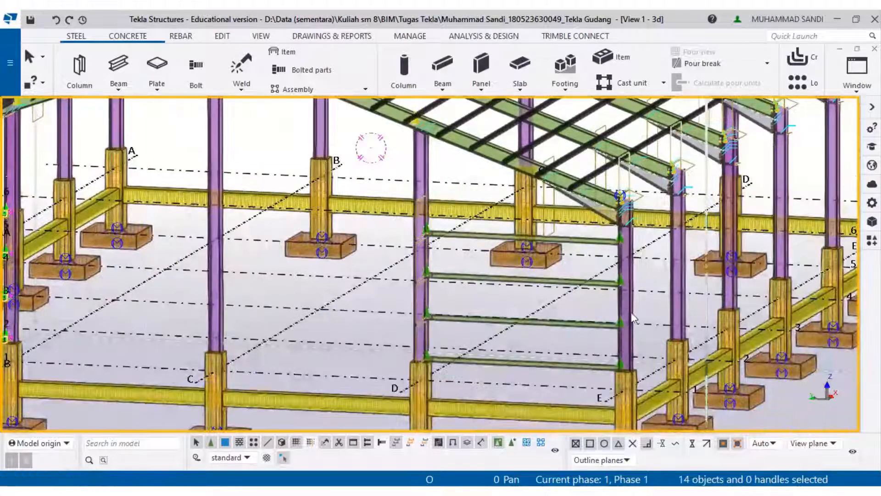
# - Draw a beam about 30025 mm long between two column-base end points near grid line D
pyautogui.moveTo(645, 300)
pyautogui.keyDown('ctrl'); pyautogui.mouseDown(button='middle')
pyautogui.moveTo(569, 304)
pyautogui.moveTo(717, 304)
pyautogui.moveTo(474, 282)
pyautogui.mouseUp(button='middle'); pyautogui.keyUp('ctrl')
pyautogui.scroll(-2, 716, 308)
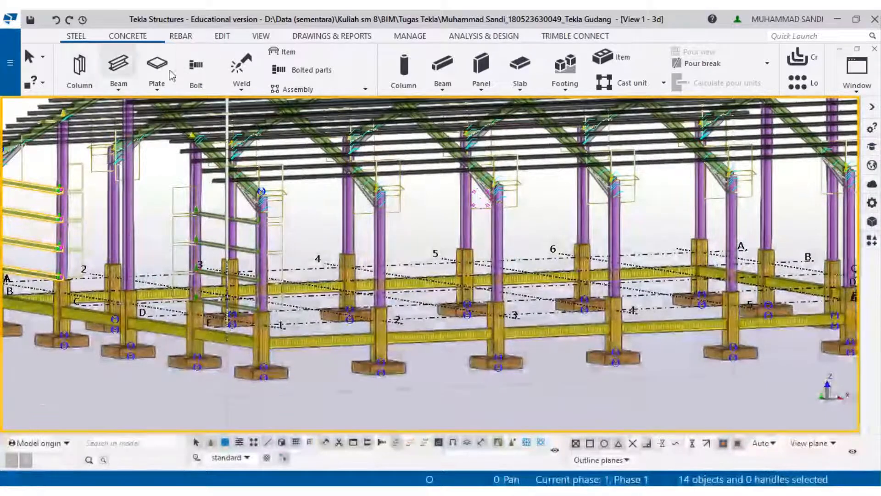
pyautogui.scroll(2, 265, 308)
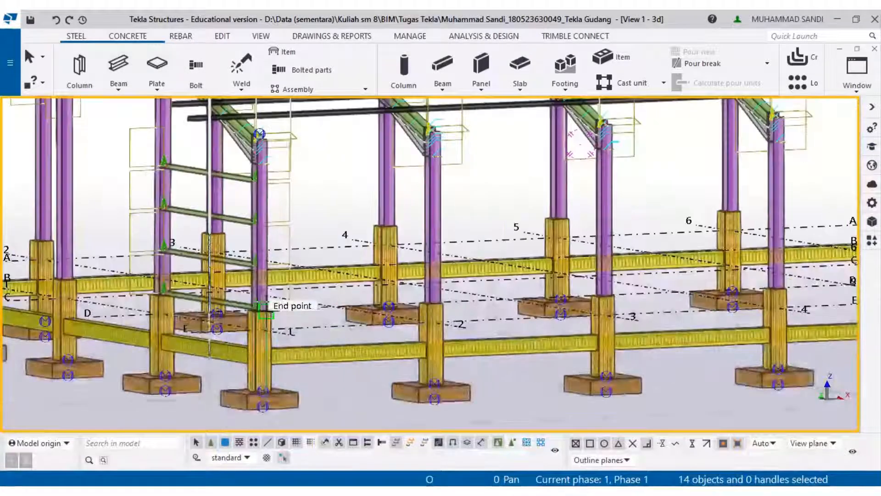
pyautogui.scroll(6, 266, 312)
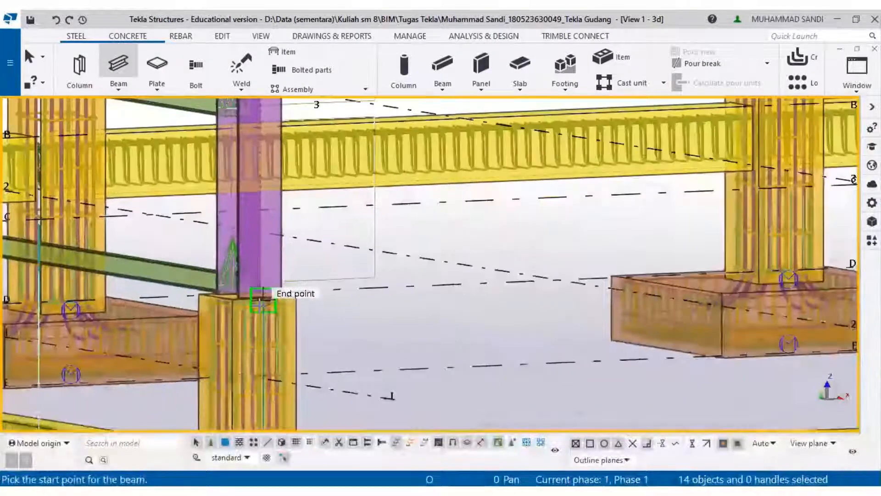
pyautogui.scroll(2, 254, 303)
pyautogui.click(249, 294)
pyautogui.scroll(-8, 257, 298)
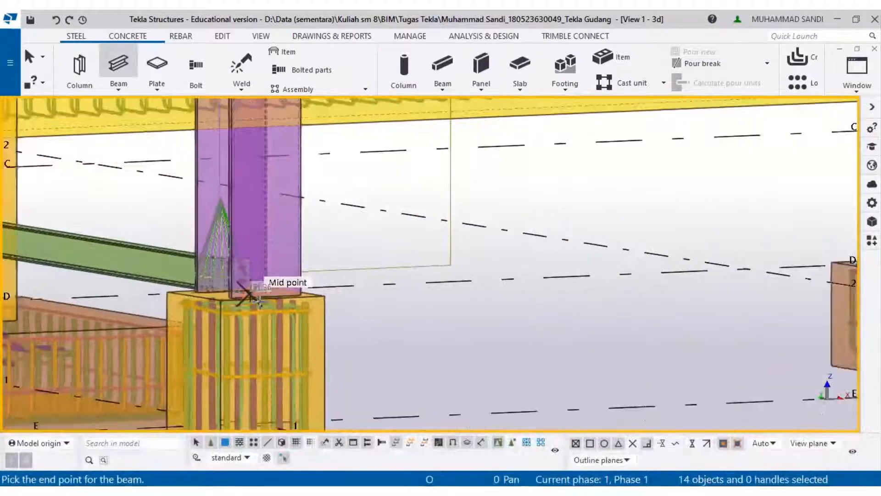
pyautogui.scroll(6, 597, 303)
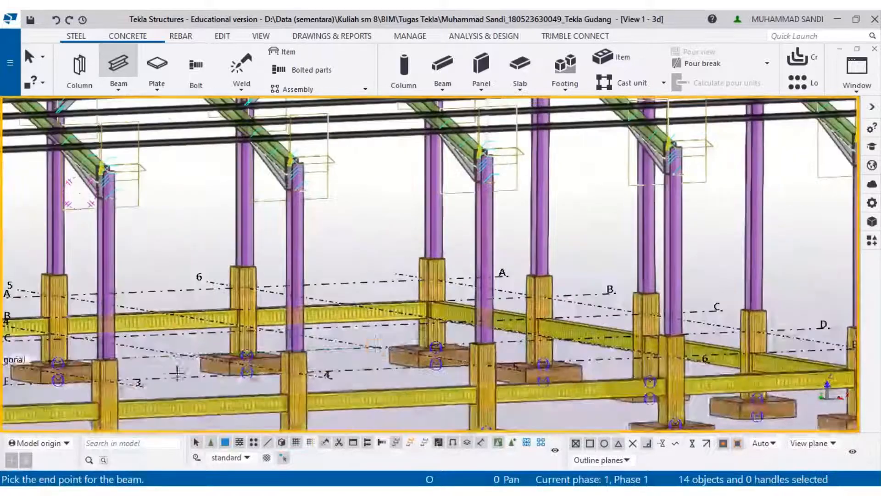
pyautogui.scroll(2, 638, 301)
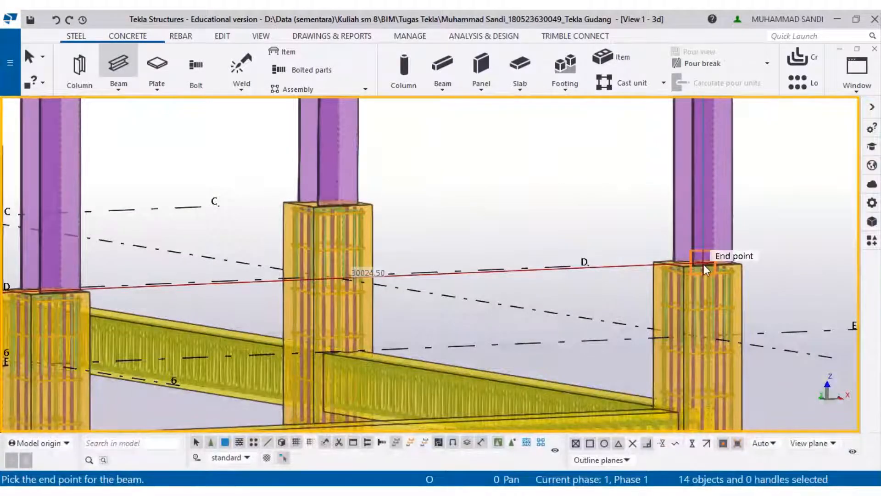
pyautogui.click(702, 263)
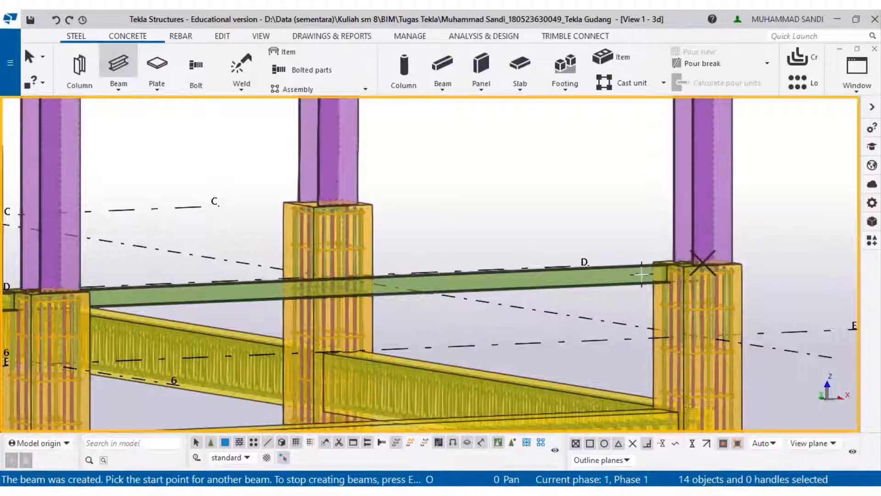
pyautogui.scroll(3, 641, 274)
pyautogui.press('Escape')
# - Rotate the new beam 90° about the Z axis around the model origin
pyautogui.keyDown('ctrl'); pyautogui.moveTo(647, 299); pyautogui.dragTo(729, 313, button='middle'); pyautogui.keyUp('ctrl')
pyautogui.moveTo(257, 174); pyautogui.dragTo(538, 289, button='middle')
pyautogui.moveTo(555, 337); pyautogui.dragTo(709, 464, button='middle')
pyautogui.moveTo(610, 238); pyautogui.dragTo(395, 367, button='middle')
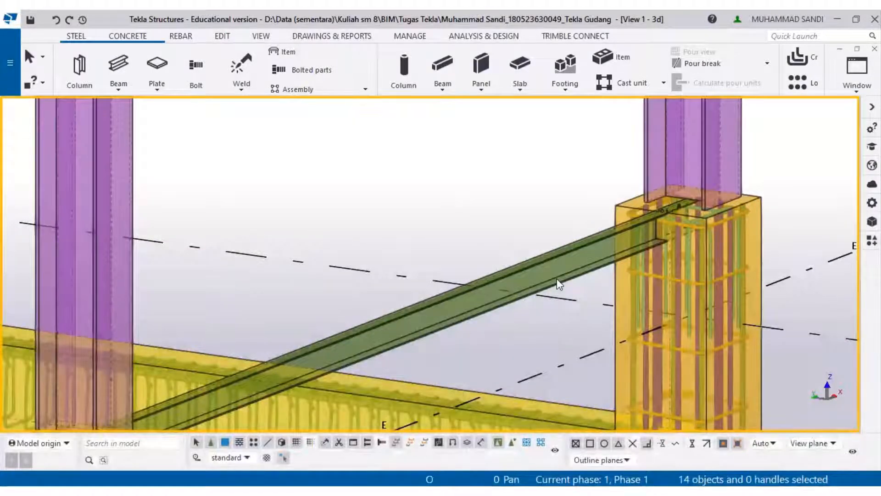
pyautogui.click(547, 258)
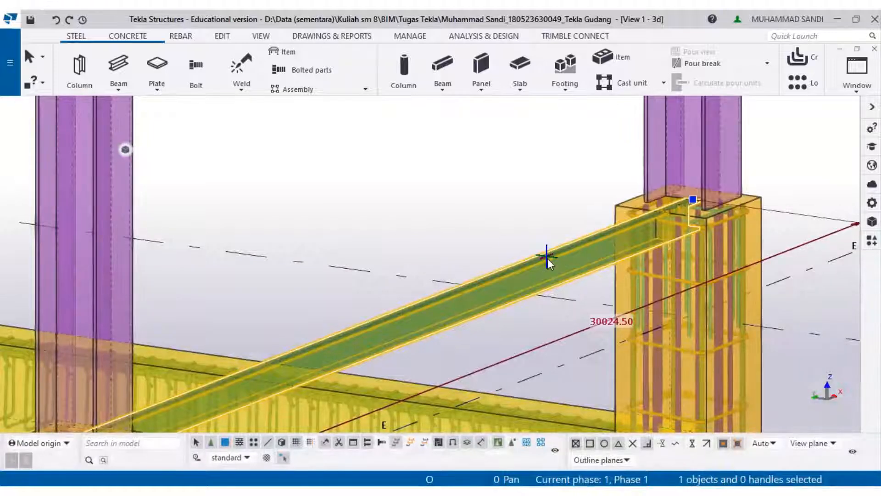
pyautogui.rightClick(547, 258)
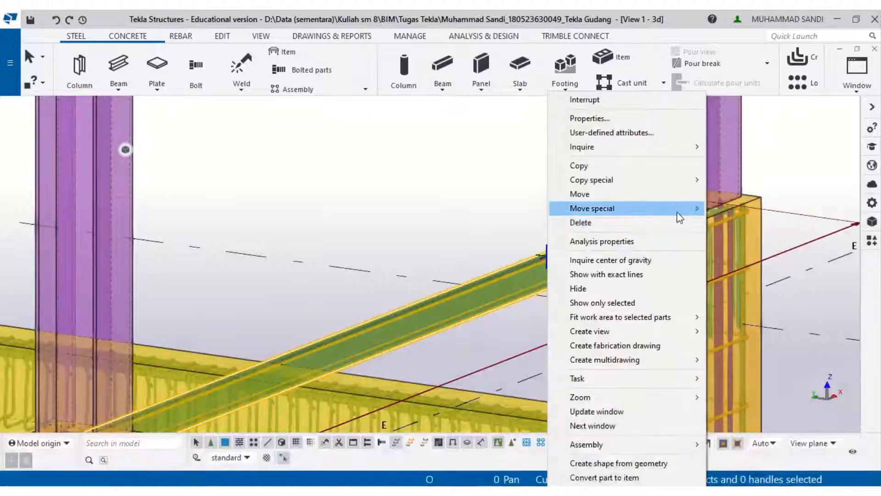
pyautogui.moveTo(680, 215)
pyautogui.click(716, 222)
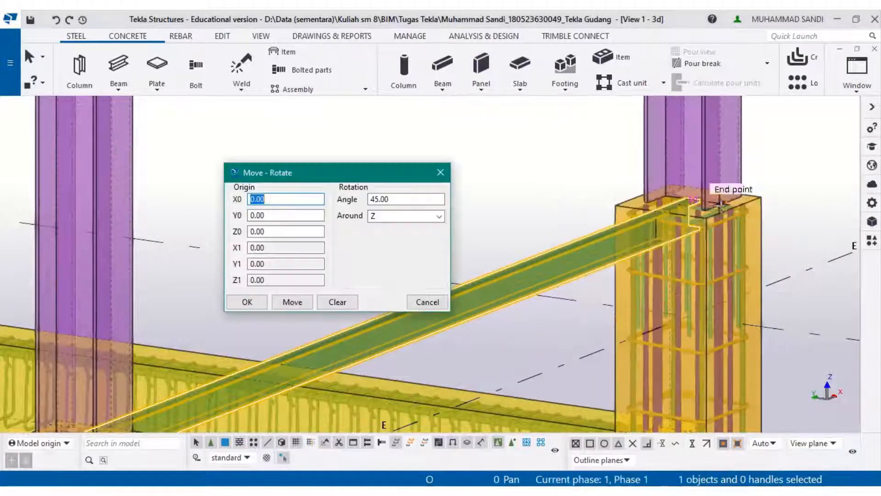
pyautogui.moveTo(400, 199); pyautogui.dragTo(318, 209)
pyautogui.write('90')
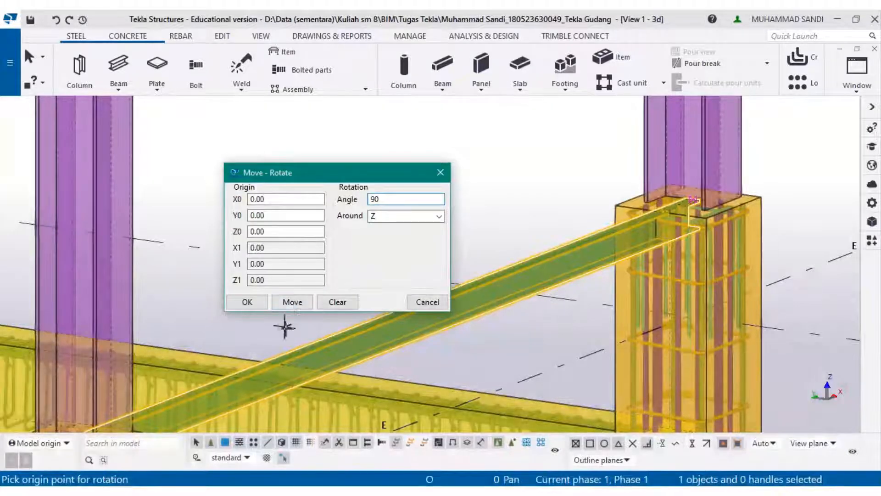
pyautogui.click(294, 303)
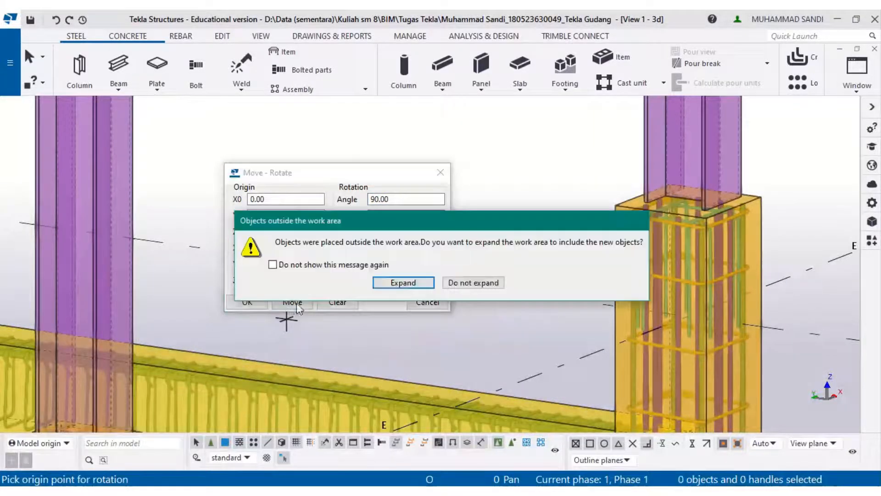
pyautogui.click(457, 286)
# - Rotate the beam about Z around its end point at the column, applying the 90° rotation twice
pyautogui.scroll(-8, 156, 364)
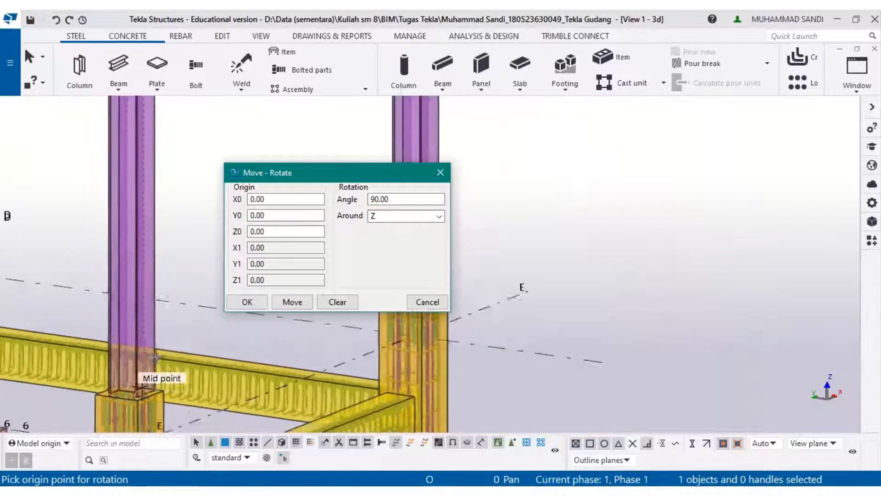
pyautogui.moveTo(161, 361); pyautogui.dragTo(757, 302, button='middle')
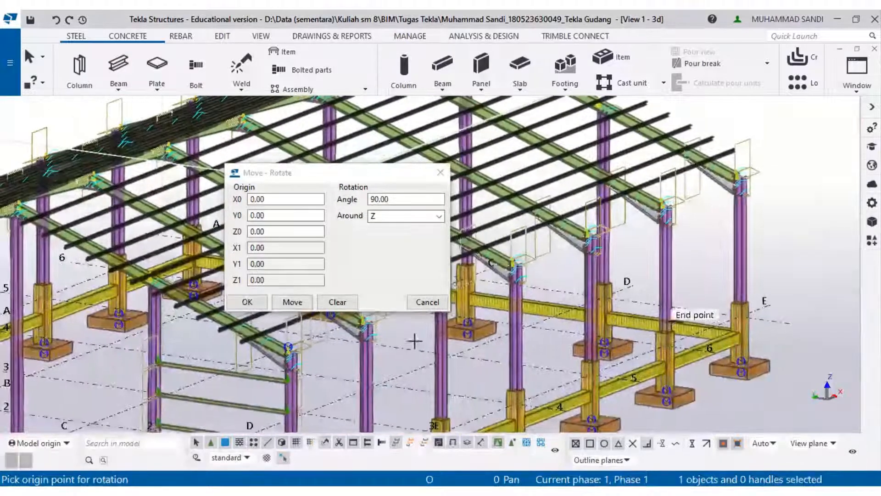
pyautogui.moveTo(312, 352); pyautogui.dragTo(474, 359, button='middle')
pyautogui.moveTo(355, 334)
pyautogui.mouseDown(button='middle')
pyautogui.moveTo(373, 331)
pyautogui.moveTo(366, 337)
pyautogui.mouseUp(button='middle')
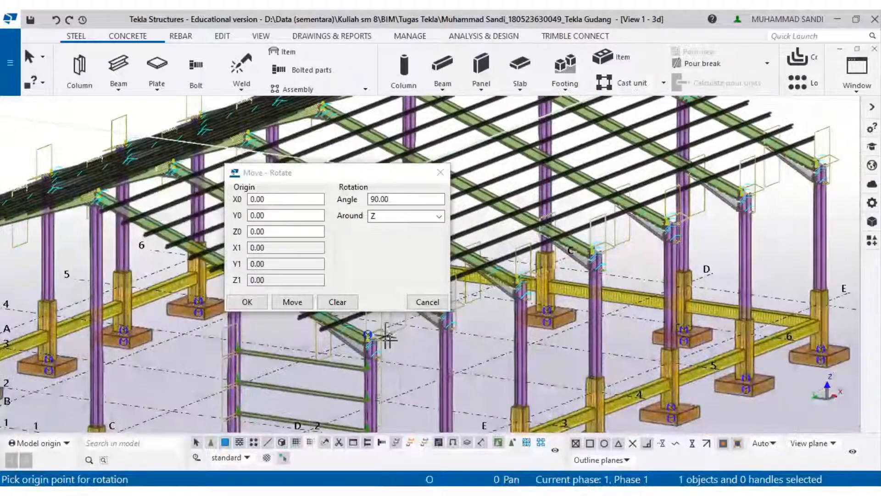
pyautogui.moveTo(544, 335); pyautogui.dragTo(243, 328, button='middle')
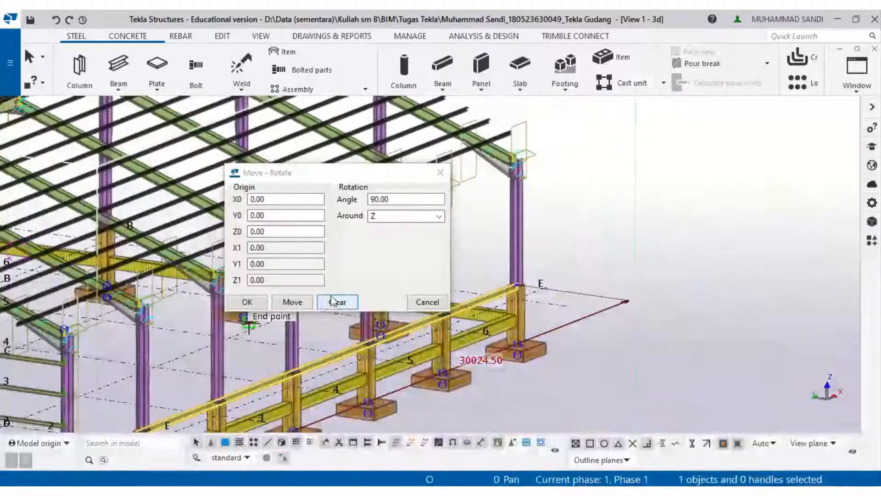
pyautogui.scroll(5, 519, 284)
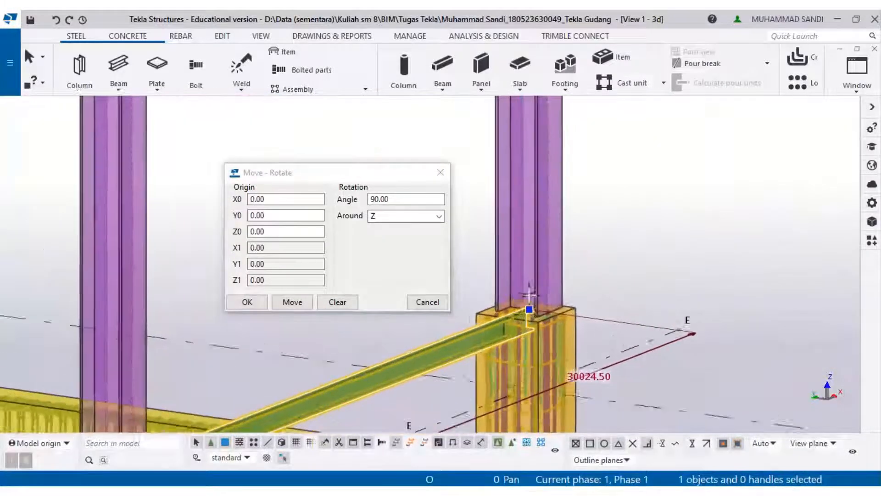
pyautogui.scroll(2, 528, 303)
pyautogui.click(529, 311)
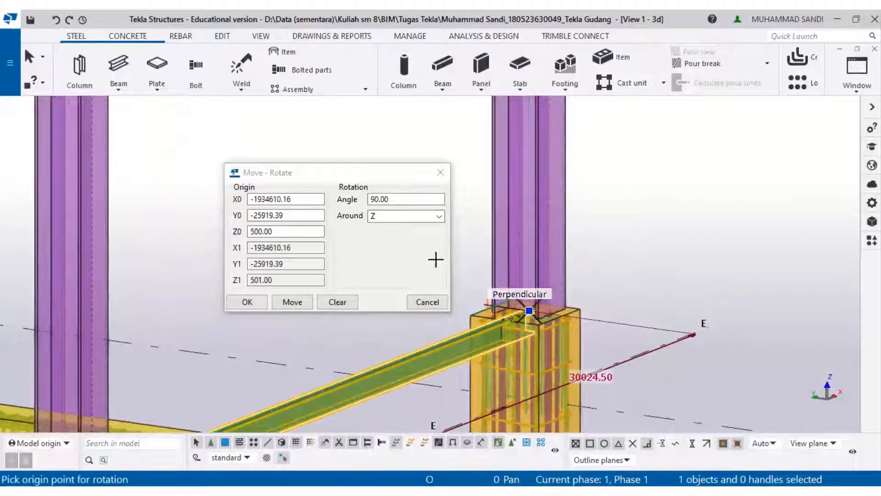
pyautogui.click(296, 303)
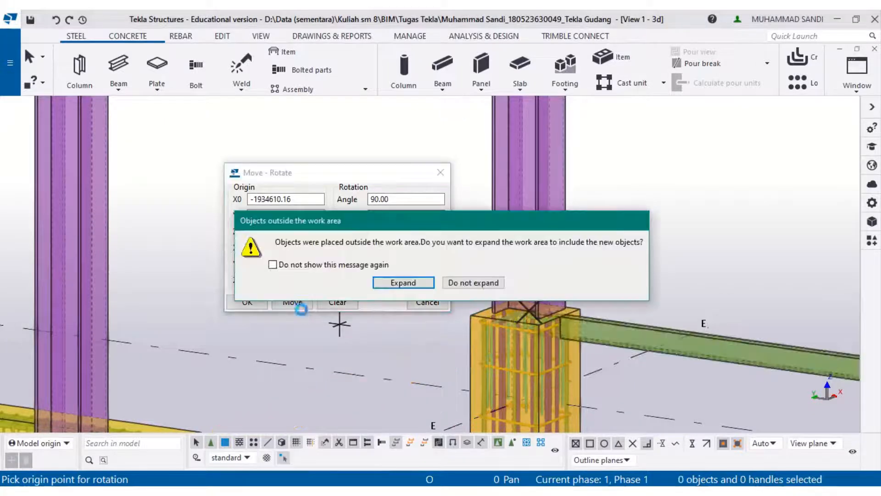
pyautogui.click(467, 283)
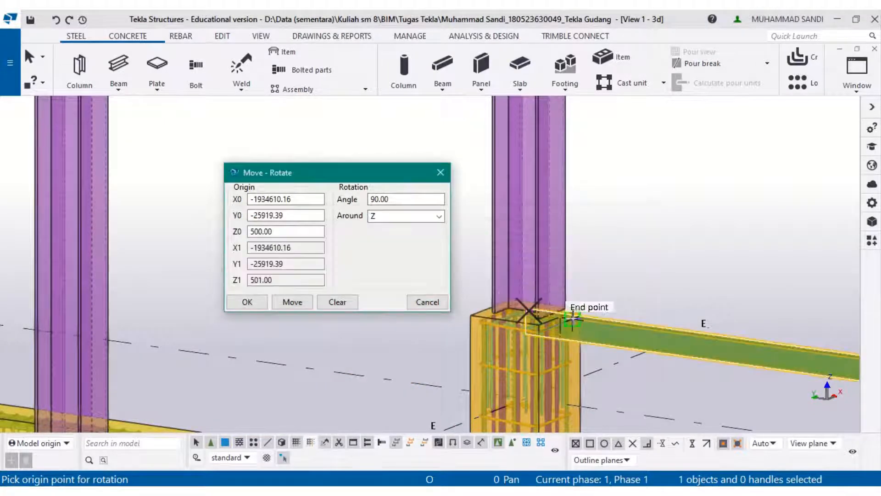
pyautogui.scroll(-1, 527, 311)
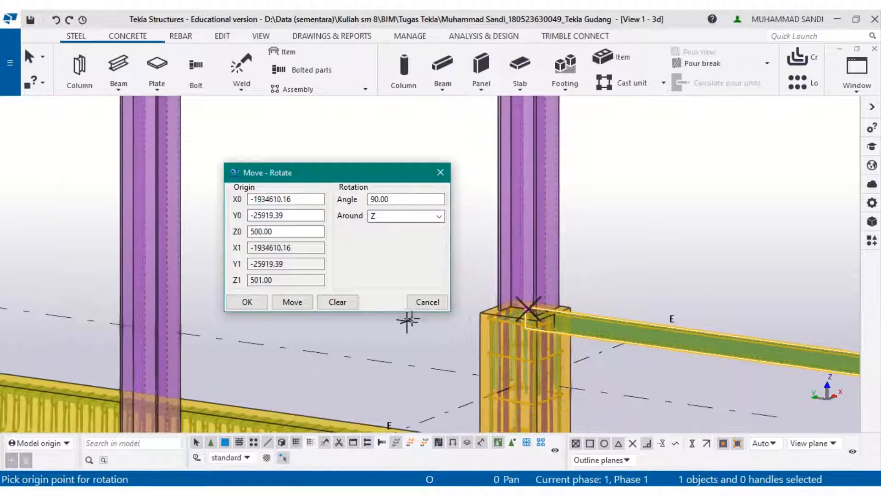
pyautogui.moveTo(455, 343); pyautogui.dragTo(471, 344, button='middle')
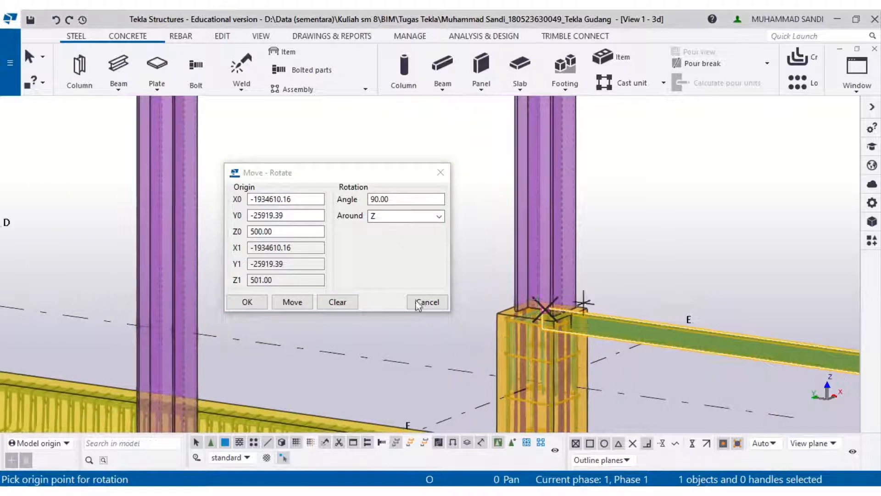
pyautogui.click(293, 303)
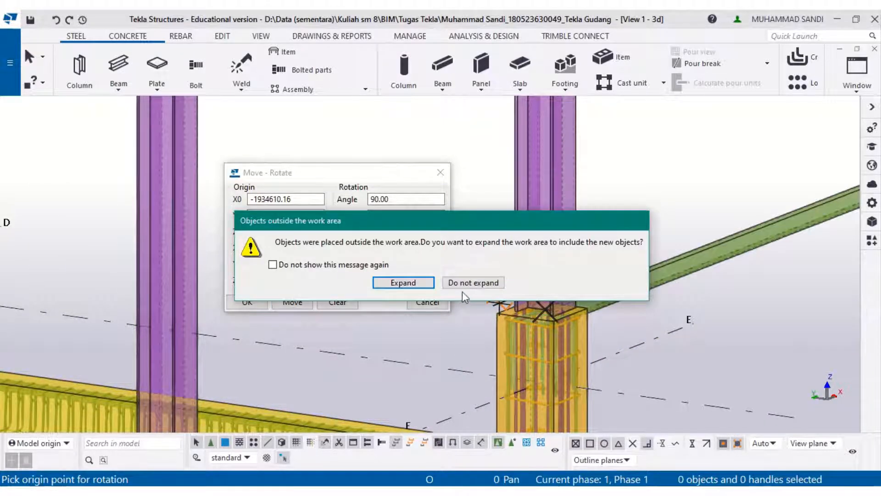
pyautogui.click(475, 283)
pyautogui.click(248, 301)
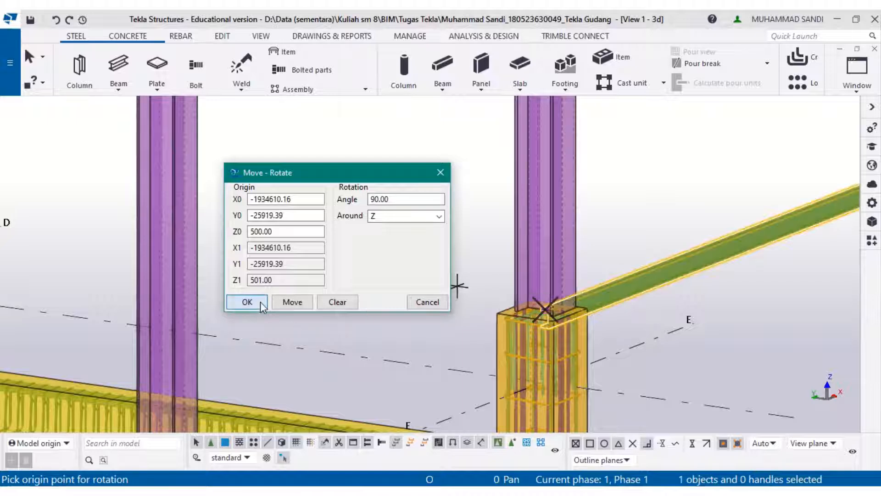
pyautogui.scroll(-3, 670, 296)
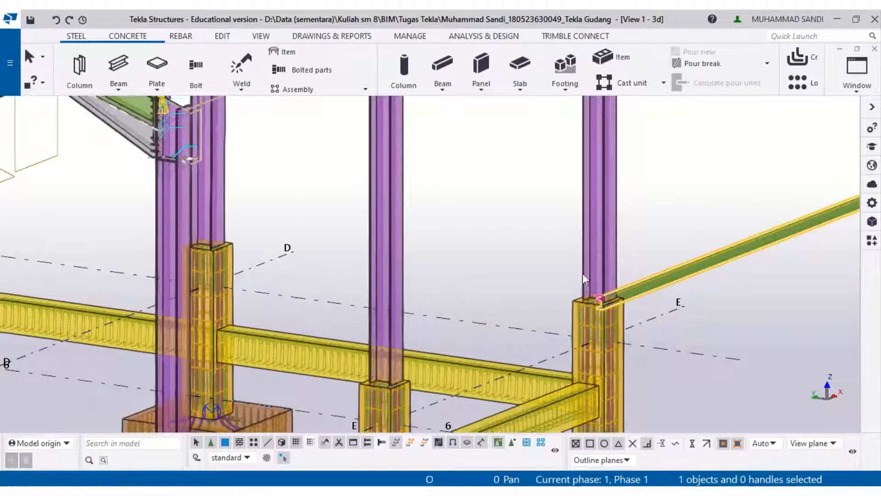
pyautogui.scroll(-6, 588, 282)
pyautogui.rightClick(730, 207)
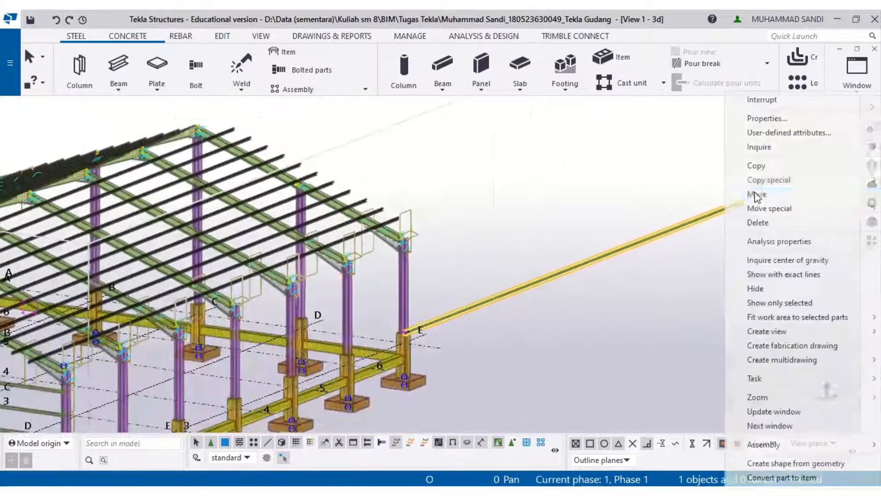
pyautogui.click(773, 193)
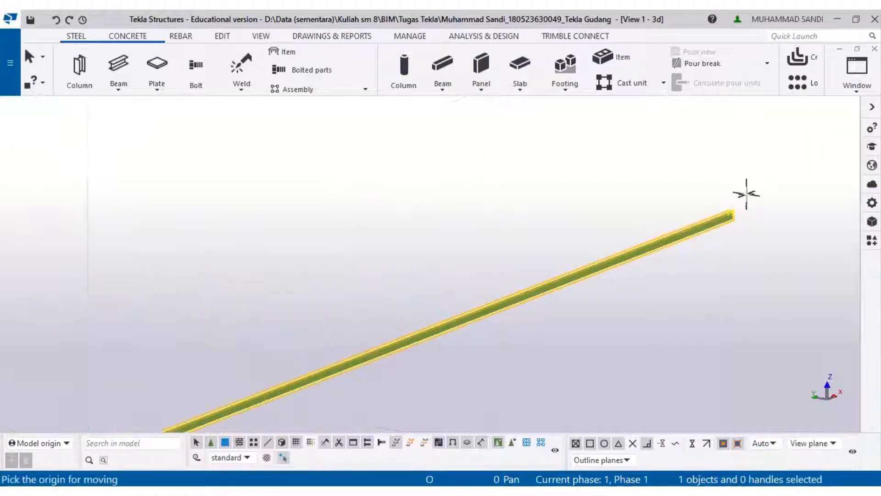
pyautogui.scroll(3, 747, 195)
pyautogui.click(722, 221)
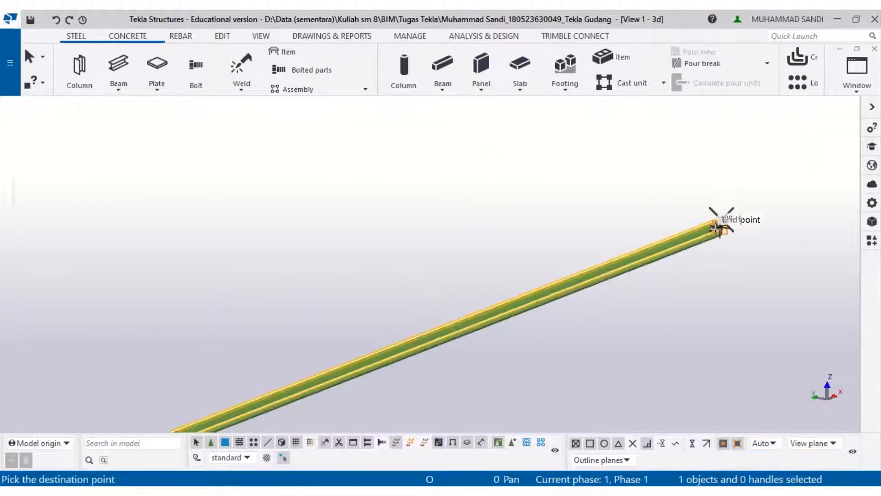
pyautogui.scroll(-2, 716, 223)
pyautogui.moveTo(505, 271); pyautogui.dragTo(629, 236, button='middle')
pyautogui.moveTo(193, 353); pyautogui.dragTo(468, 242, button='middle')
pyautogui.moveTo(334, 306); pyautogui.dragTo(545, 190, button='middle')
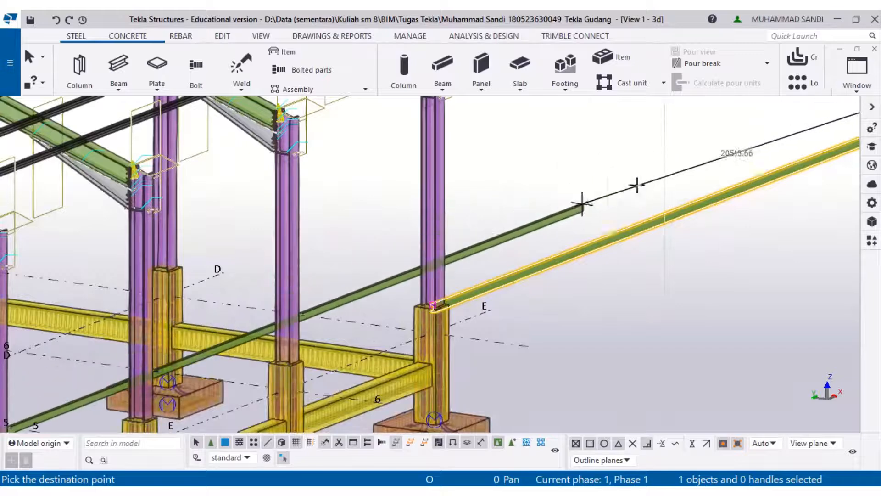
pyautogui.press('Escape')
# - Move the beam from its end point to the column end point so it spans along grid line E
pyautogui.moveTo(659, 181); pyautogui.dragTo(45, 401, button='middle')
pyautogui.rightClick(722, 188)
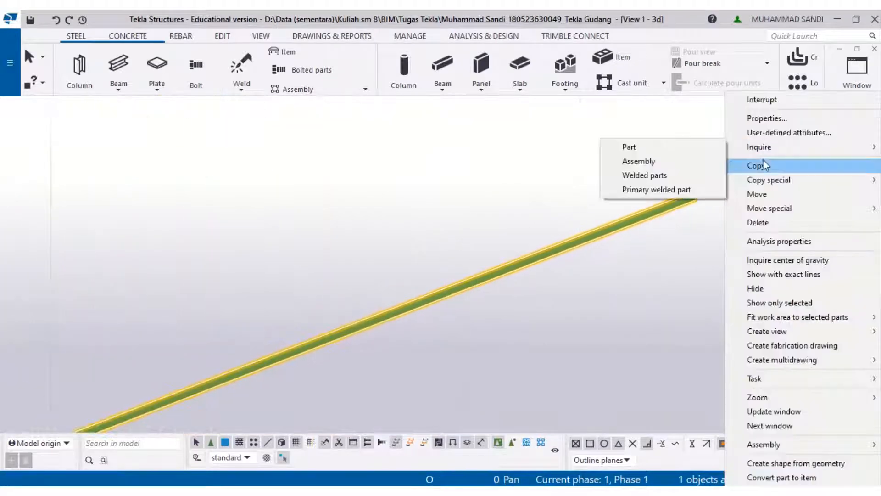
pyautogui.click(752, 189)
pyautogui.scroll(3, 713, 186)
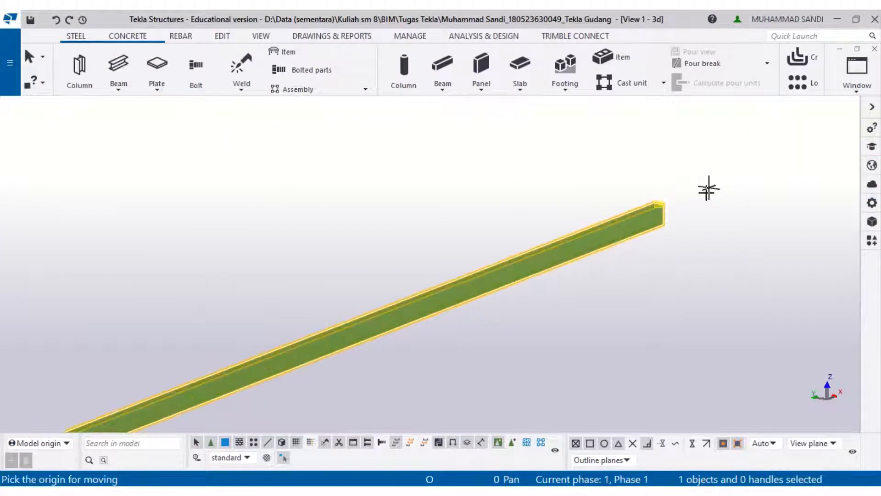
pyautogui.click(643, 231)
pyautogui.scroll(-3, 644, 227)
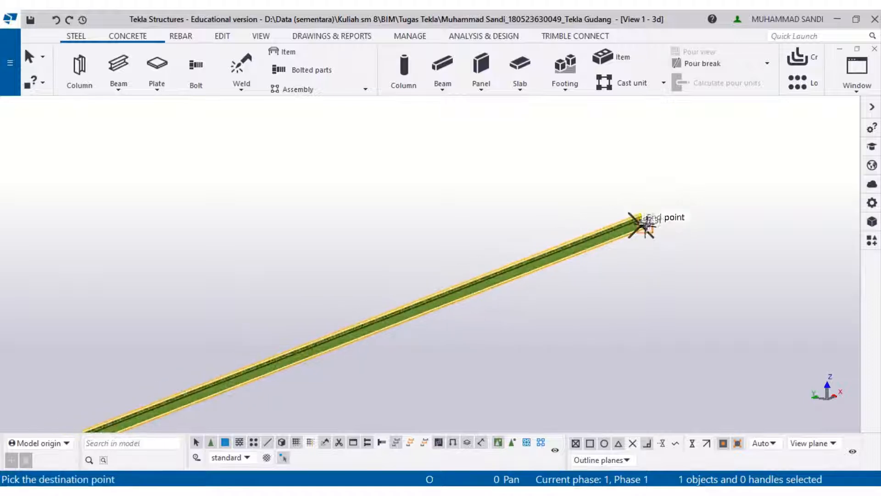
pyautogui.moveTo(645, 227); pyautogui.dragTo(842, 122, button='middle')
pyautogui.moveTo(486, 271); pyautogui.dragTo(828, 112, button='middle')
pyautogui.scroll(4, 358, 271)
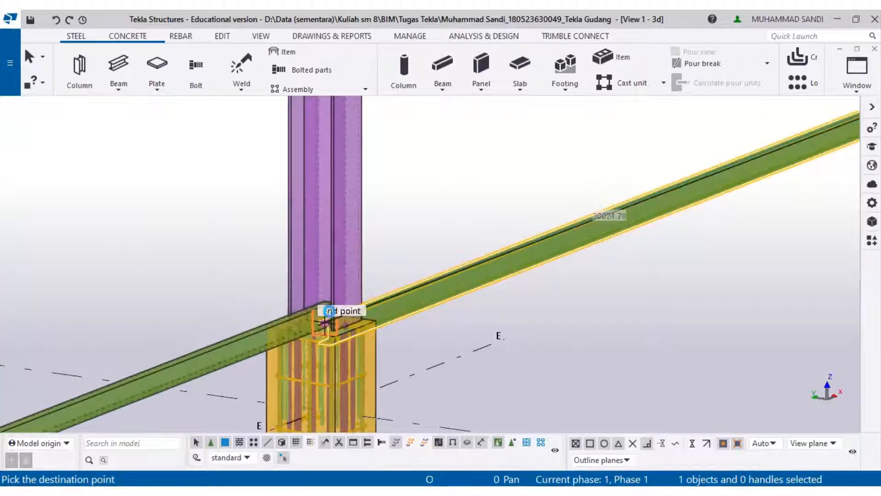
pyautogui.click(351, 304)
pyautogui.scroll(-3, 379, 291)
pyautogui.click(472, 249)
pyautogui.moveTo(473, 249); pyautogui.dragTo(617, 236, button='middle')
pyautogui.scroll(-1, 610, 238)
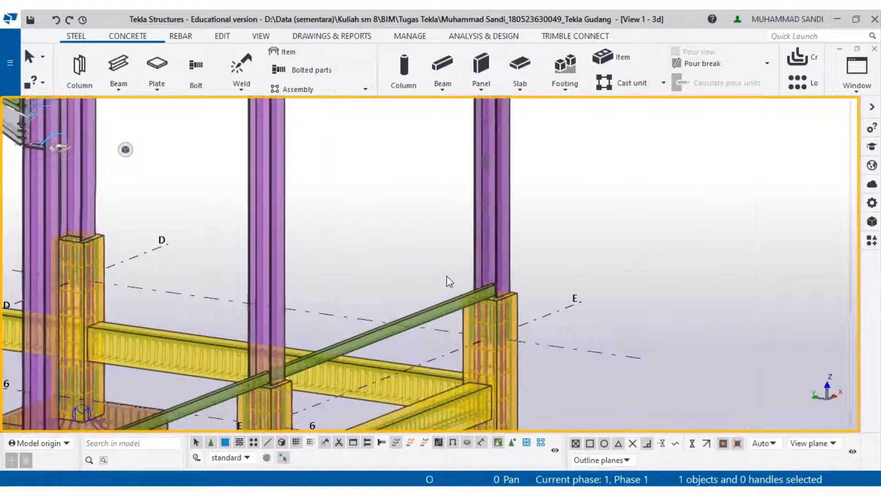
# - Connect the beam's end to the column on grid line E with an Angle cleat component
pyautogui.click(871, 241)
pyautogui.click(749, 217)
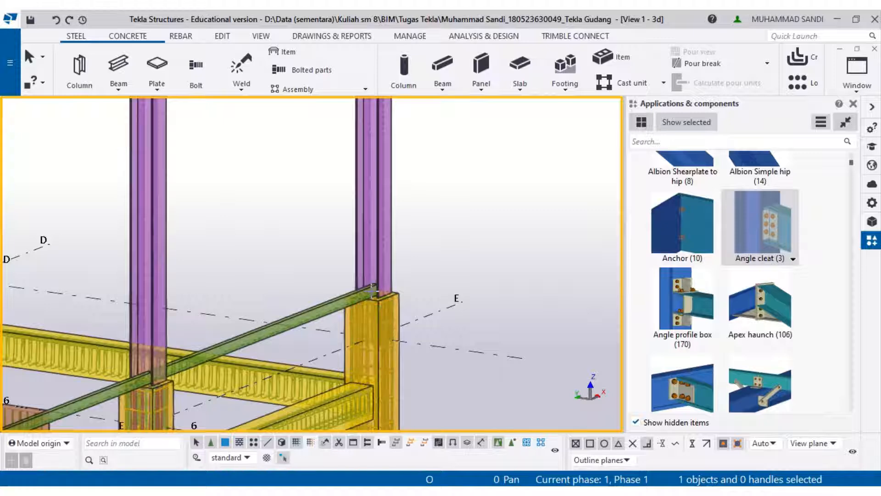
pyautogui.scroll(3, 372, 291)
pyautogui.click(392, 255)
pyautogui.click(307, 308)
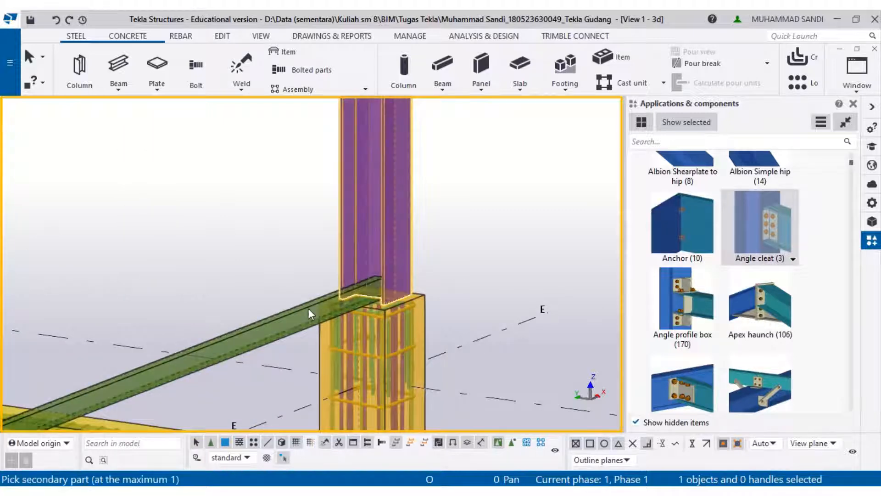
pyautogui.scroll(-2, 305, 299)
pyautogui.scroll(2, 298, 303)
# - Try to add an Angle cleat connection between the beam and the next column along grid line E, then undo it
pyautogui.moveTo(294, 306); pyautogui.dragTo(346, 285, button='middle')
pyautogui.scroll(1, 415, 288)
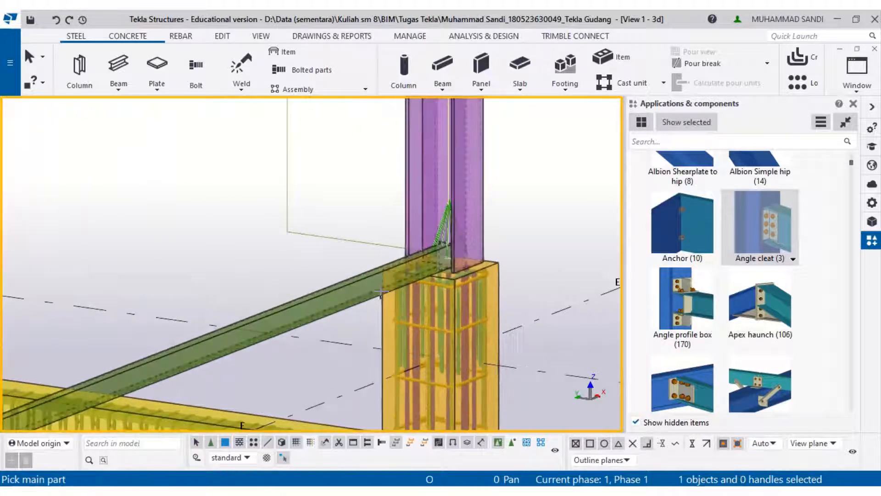
pyautogui.scroll(-1, 459, 291)
pyautogui.keyDown('ctrl'); pyautogui.moveTo(464, 291); pyautogui.dragTo(255, 285, button='middle'); pyautogui.keyUp('ctrl')
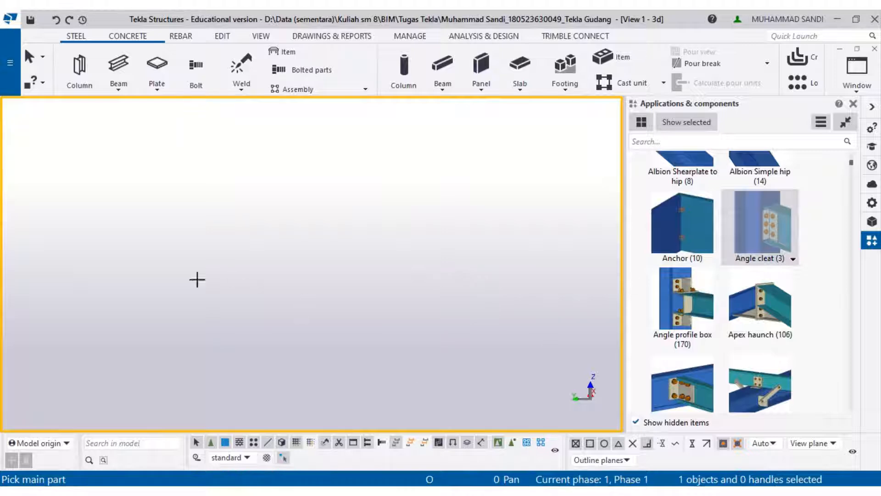
pyautogui.moveTo(197, 279); pyautogui.dragTo(441, 362, button='middle')
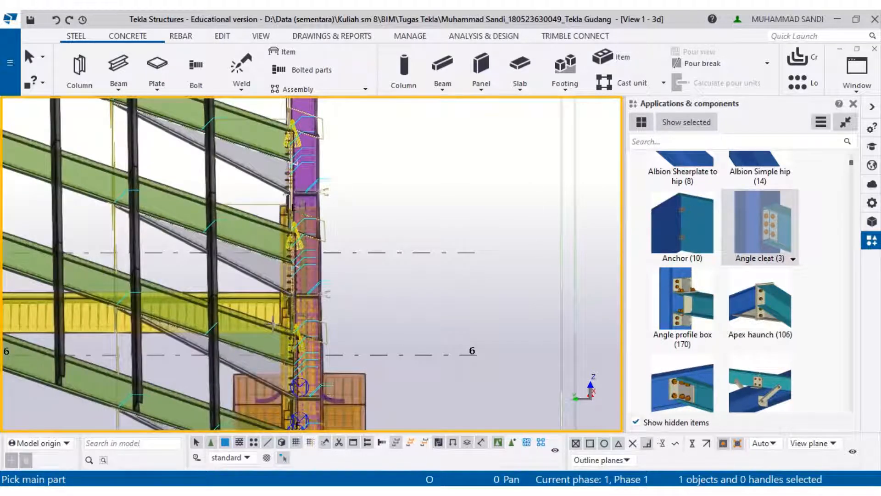
pyautogui.keyDown('ctrl'); pyautogui.moveTo(273, 324); pyautogui.dragTo(319, 304, button='middle'); pyautogui.keyUp('ctrl')
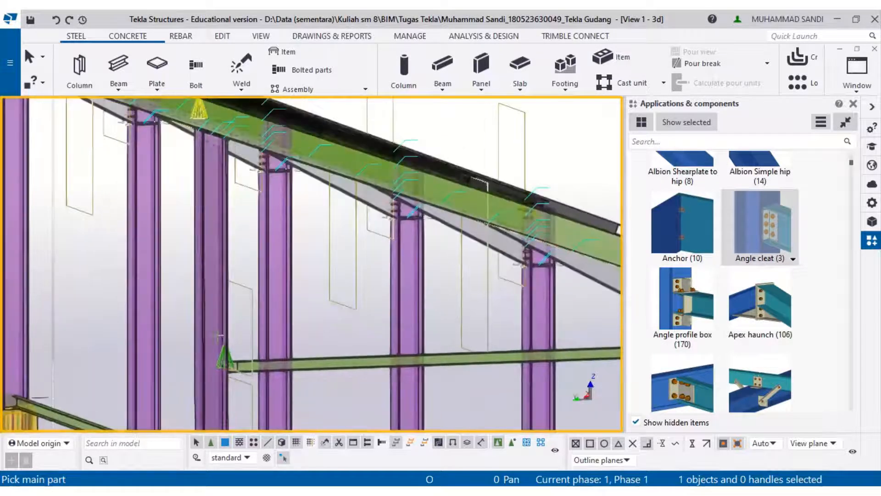
pyautogui.scroll(5, 220, 335)
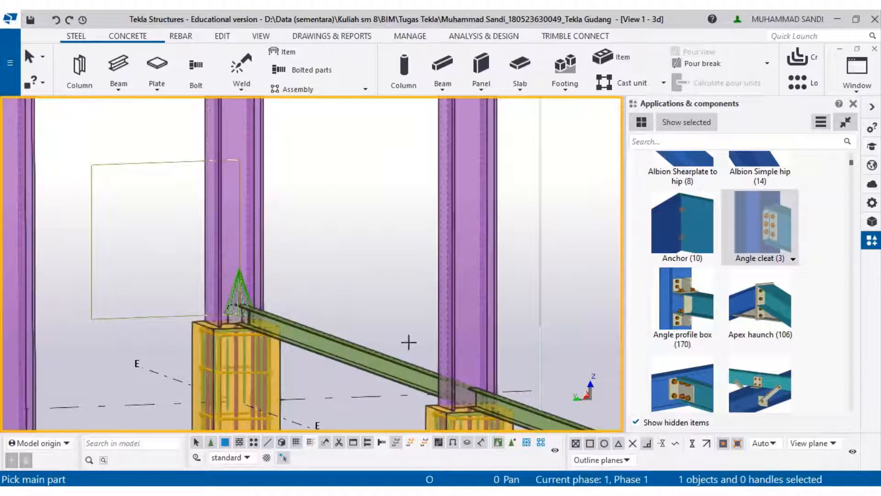
pyautogui.moveTo(403, 307); pyautogui.dragTo(381, 269, button='middle')
pyautogui.click(386, 329)
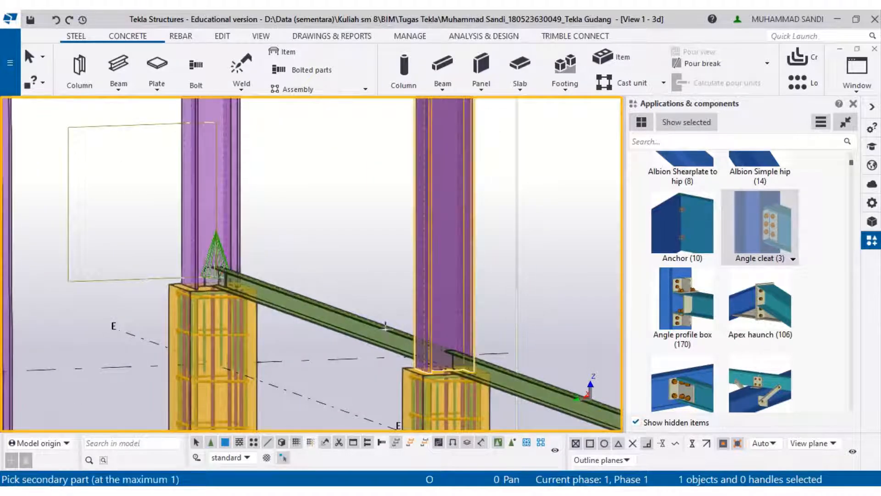
pyautogui.click(387, 329)
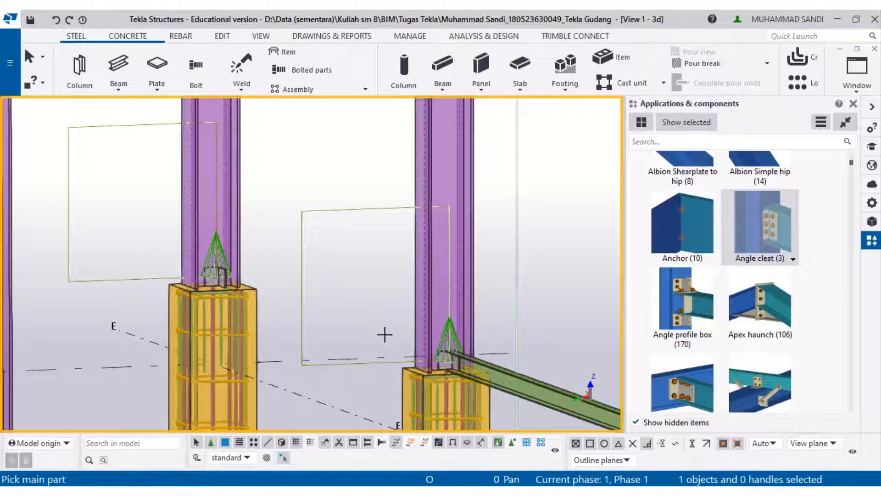
pyautogui.hotkey('ctrl', 'z')
pyautogui.click(435, 313)
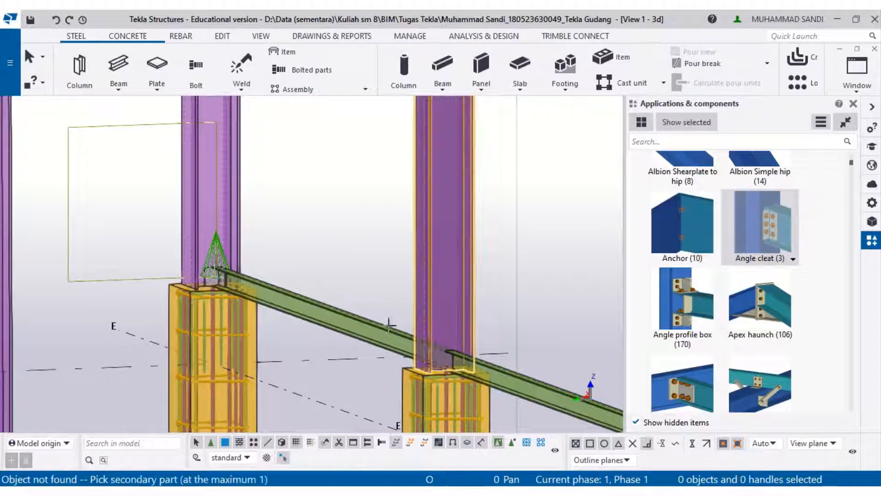
pyautogui.click(379, 324)
pyautogui.hotkey('ctrl', 'z')
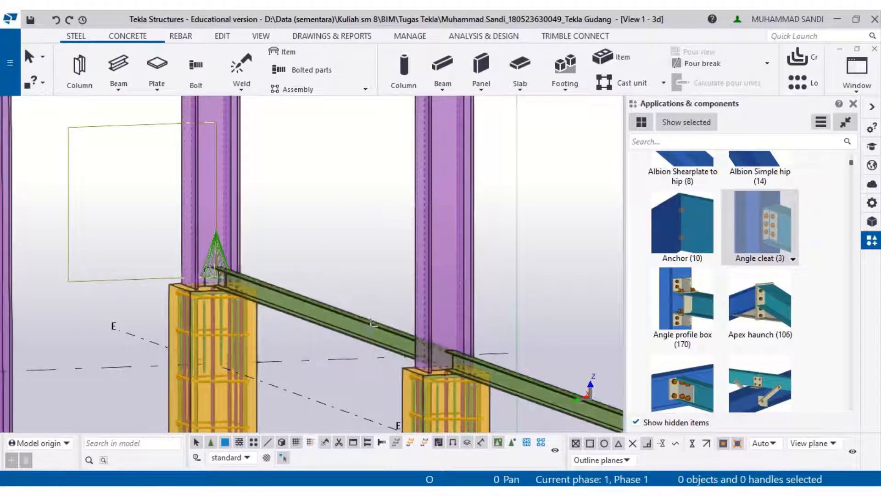
# - Set the beam's length to 5500 mm after checking the bay spacing on the elevation drawing PDF
pyautogui.scroll(1, 393, 314)
pyautogui.scroll(-2, 393, 315)
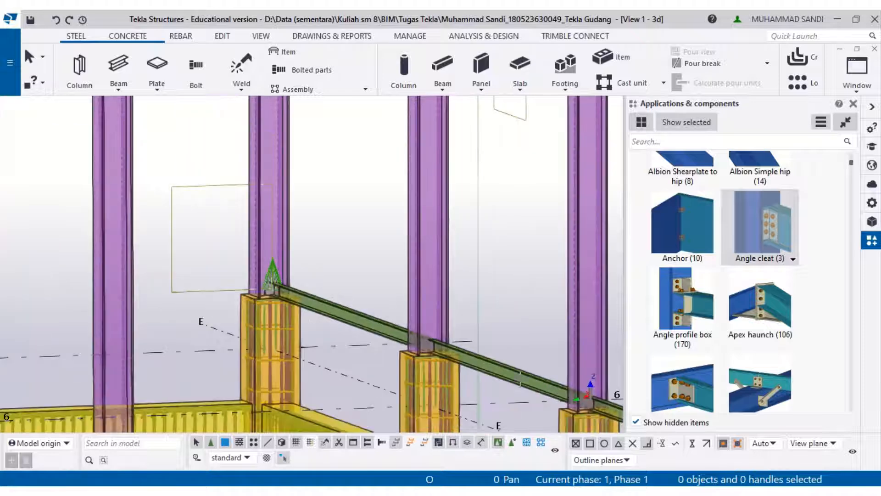
pyautogui.click(482, 352)
pyautogui.rightClick(486, 353)
pyautogui.press('Escape')
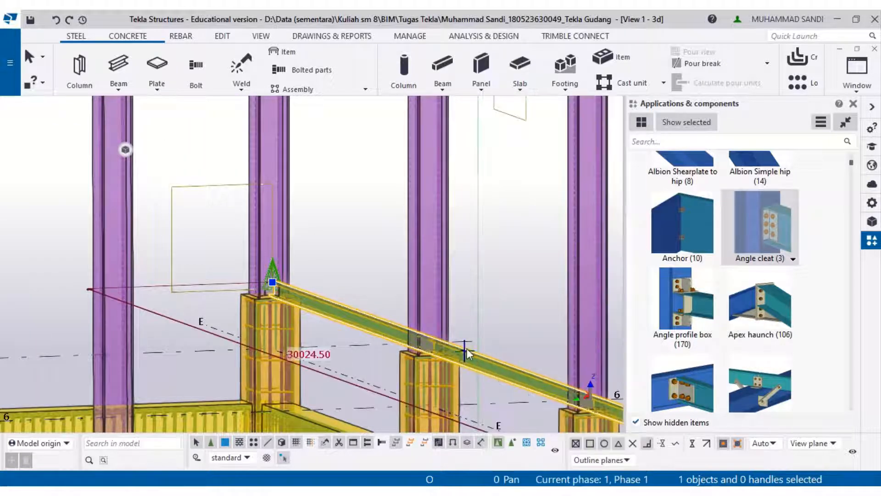
pyautogui.click(310, 356)
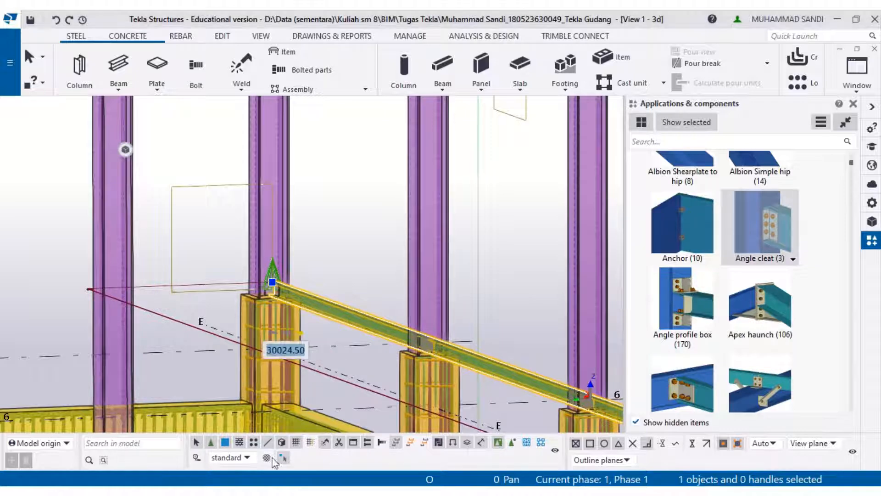
pyautogui.click(250, 490)
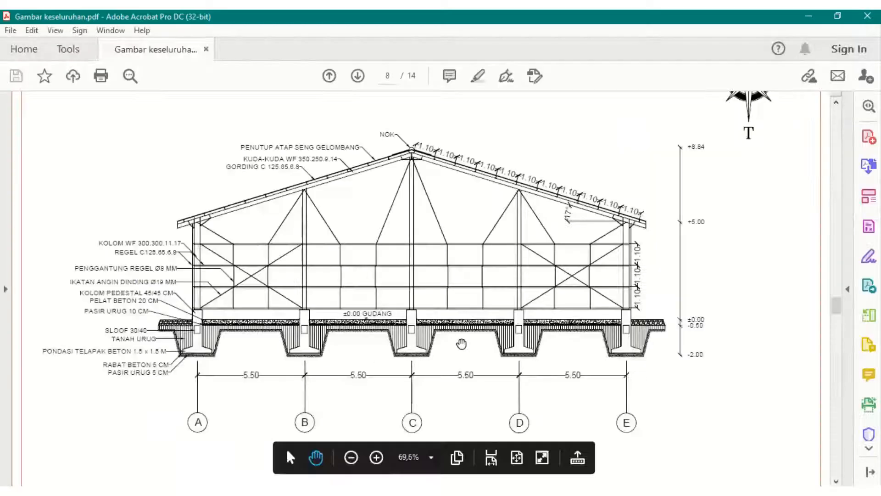
pyautogui.scroll(-3, 463, 349)
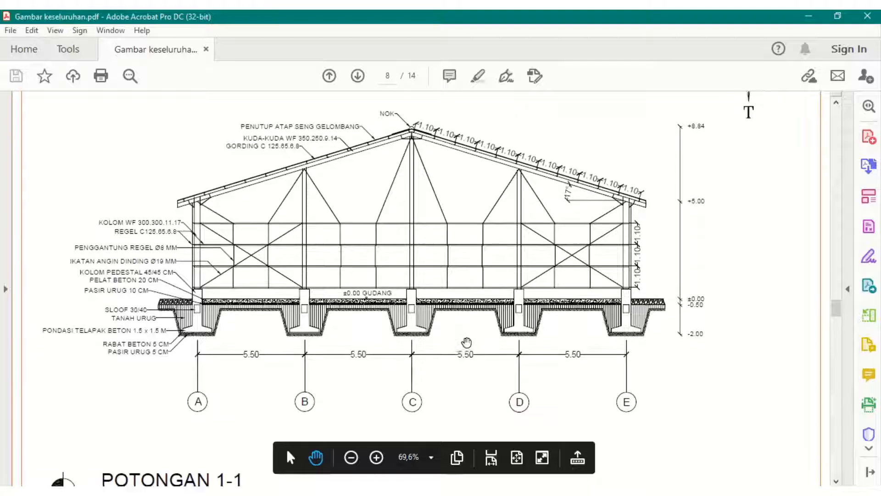
pyautogui.keyDown('ctrl'); pyautogui.scroll(-3, 474, 348); pyautogui.keyUp('ctrl')
pyautogui.scroll(-5, 475, 349)
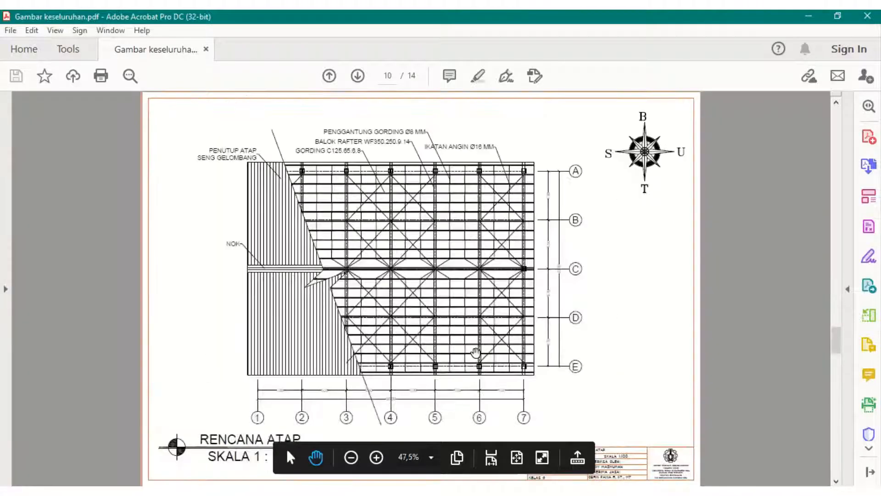
pyautogui.click(808, 16)
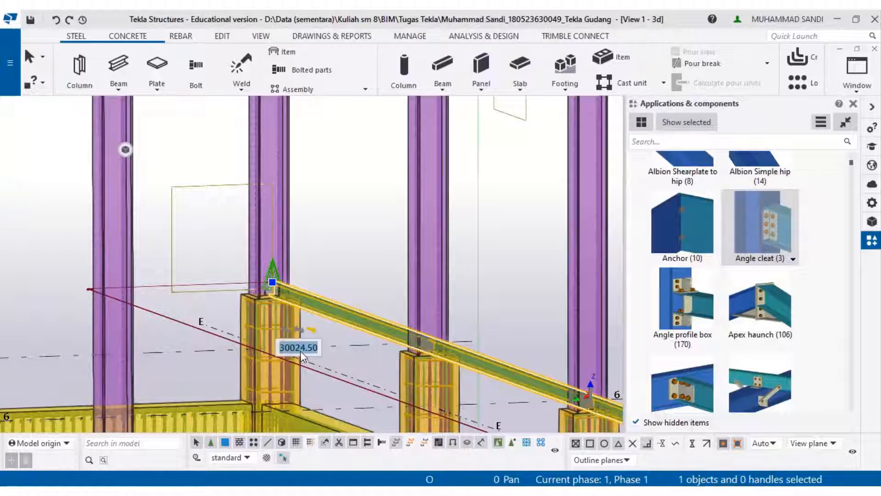
pyautogui.write('55')
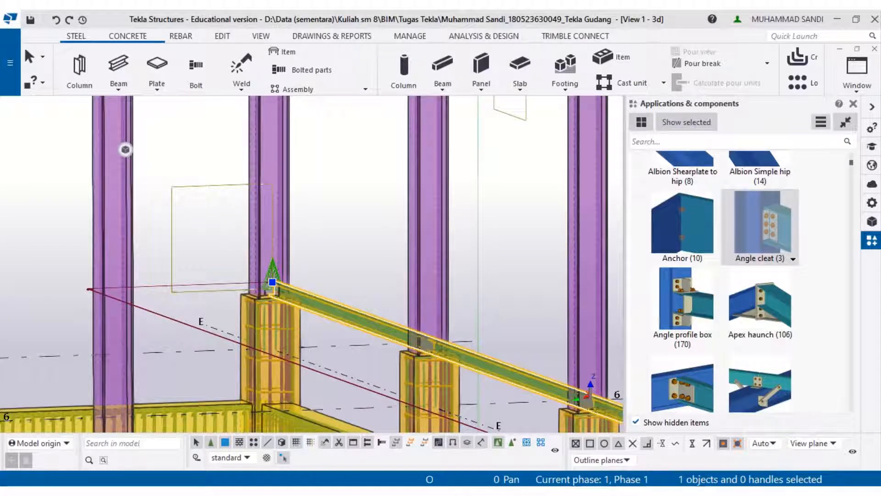
# - Set the beam's length to 5000 mm so it ends at the next column
pyautogui.scroll(2, 296, 326)
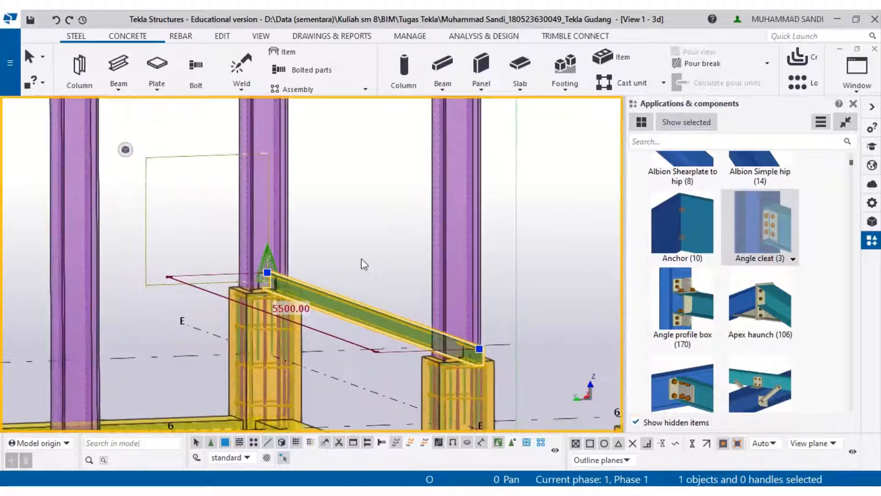
pyautogui.click(355, 308)
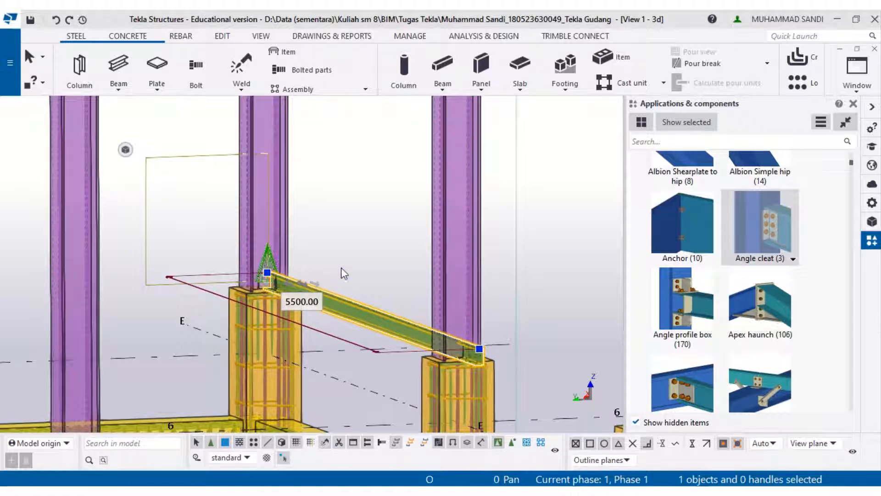
pyautogui.scroll(1, 392, 270)
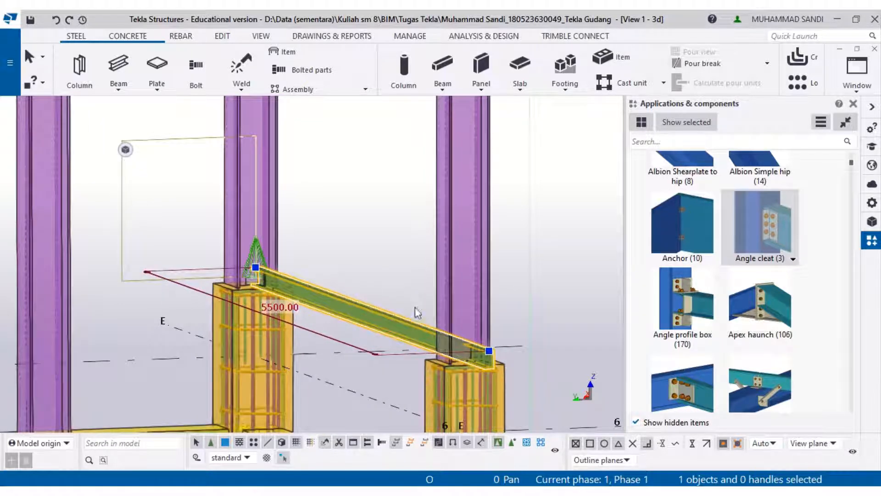
pyautogui.scroll(2, 413, 306)
pyautogui.click(500, 364)
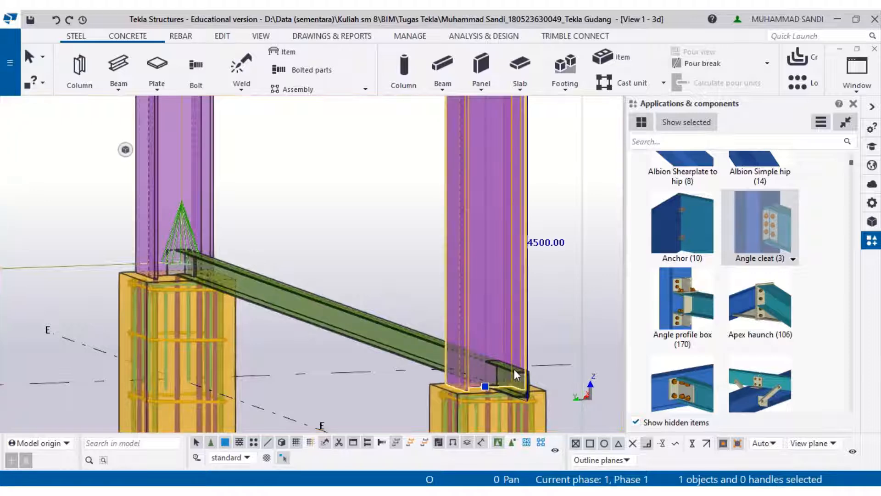
pyautogui.click(374, 342)
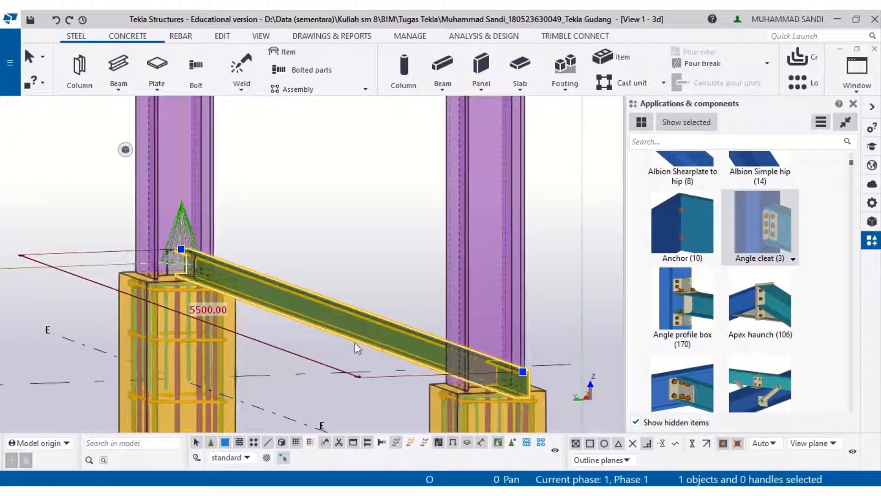
pyautogui.click(207, 310)
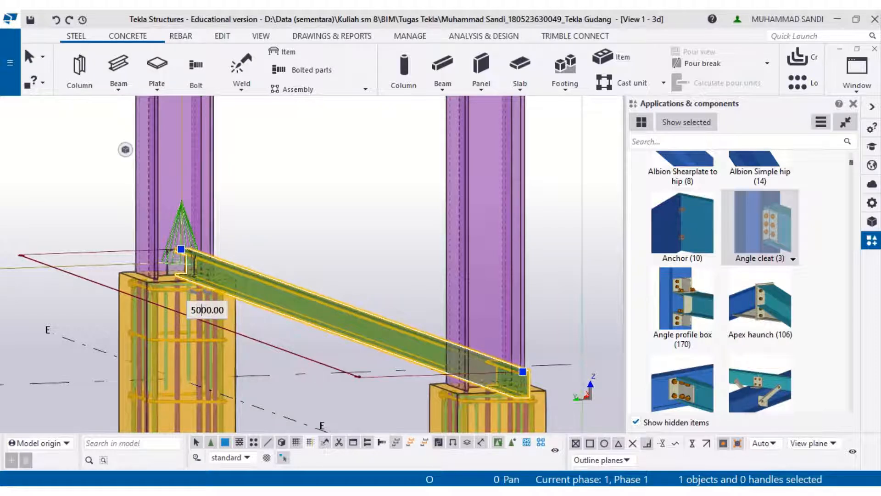
pyautogui.press('Return')
# - Connect the beam's far end to the next column with an Angle cleat component
pyautogui.click(345, 269)
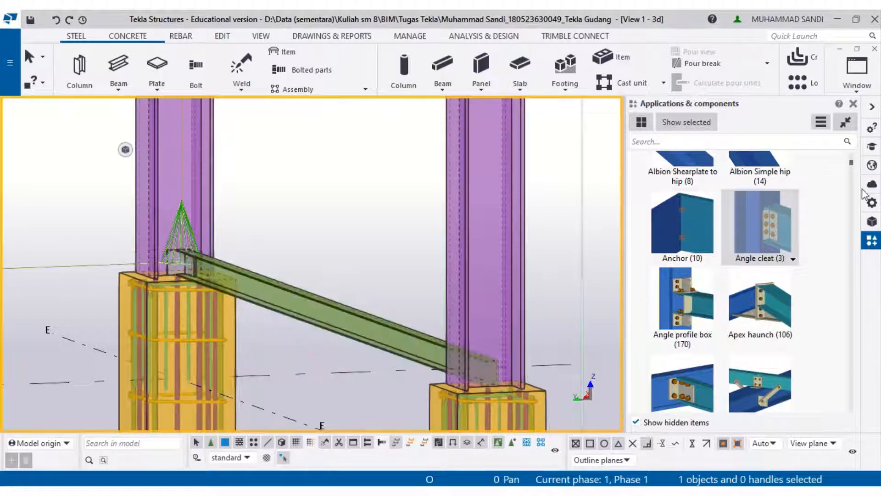
pyautogui.click(797, 226)
pyautogui.click(505, 309)
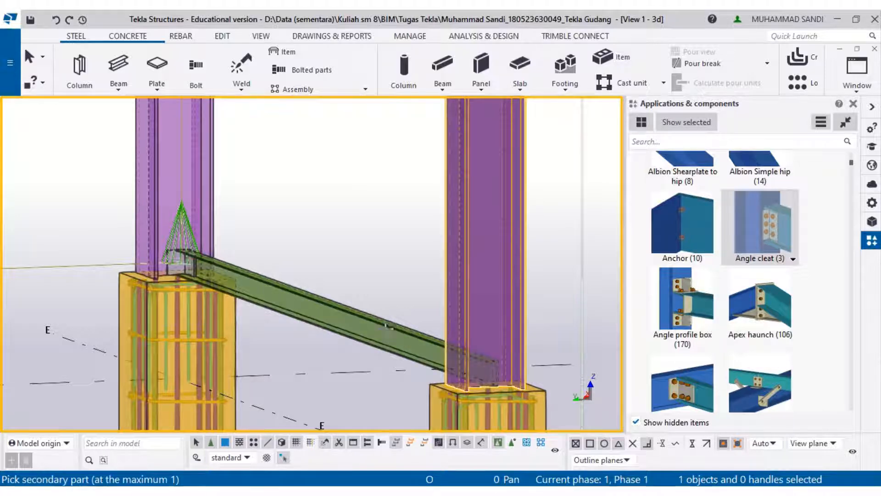
pyautogui.click(391, 318)
# - Linearly copy the beam and both its Angle cleat connections 5 times with dZ 5500 mm, without expanding the work area
pyautogui.scroll(2, 393, 333)
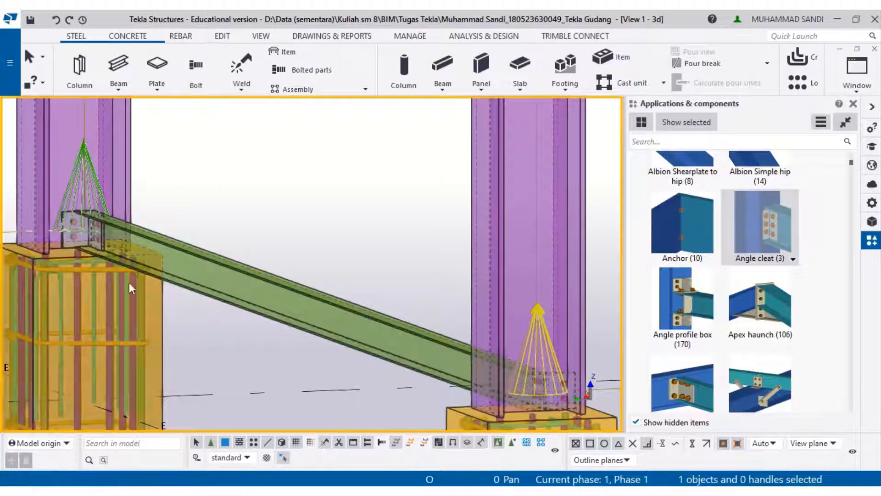
pyautogui.keyDown('ctrl'); pyautogui.moveTo(422, 370); pyautogui.dragTo(472, 369, button='middle'); pyautogui.keyUp('ctrl')
pyautogui.moveTo(353, 367); pyautogui.dragTo(759, 275, button='middle')
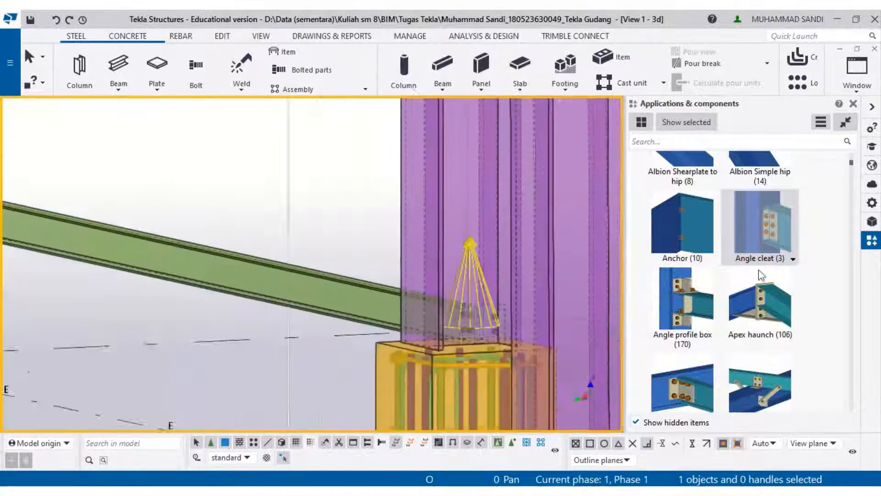
pyautogui.scroll(2, 460, 345)
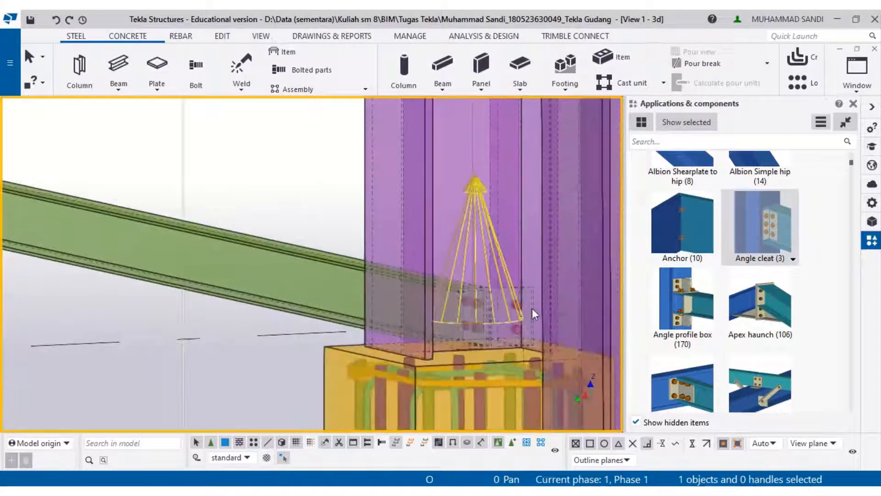
pyautogui.click(477, 307)
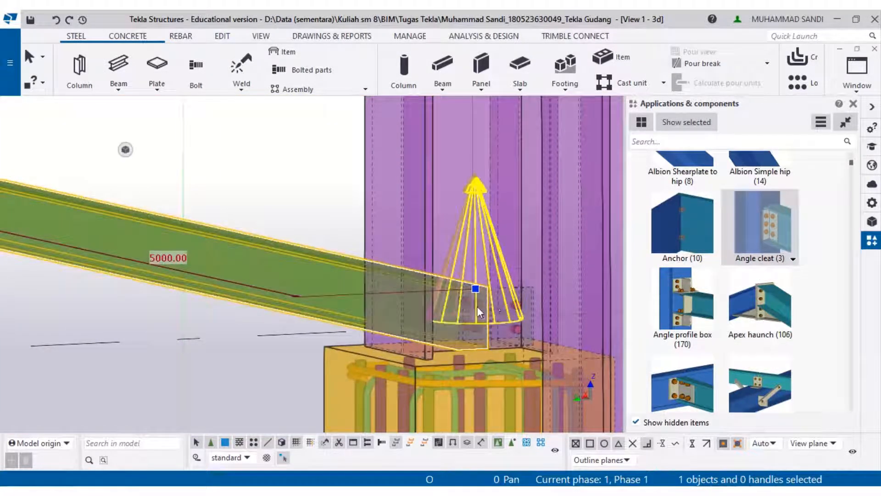
pyautogui.keyDown('ctrl'); pyautogui.click(532, 296); pyautogui.keyUp('ctrl')
pyautogui.moveTo(400, 304); pyautogui.dragTo(648, 385, button='middle')
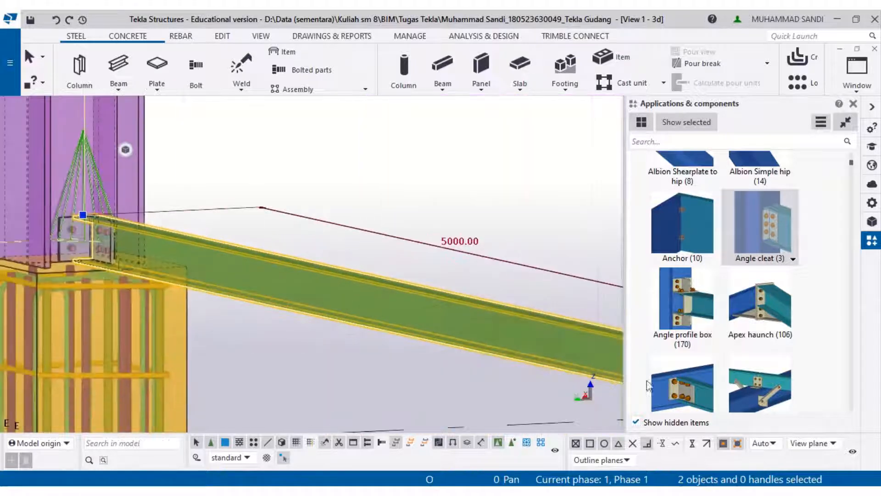
pyautogui.moveTo(352, 305); pyautogui.dragTo(516, 346, button='middle')
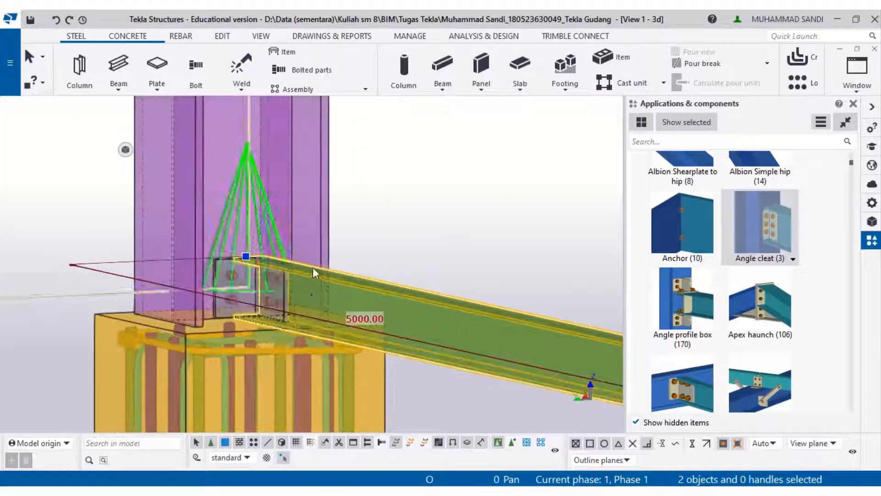
pyautogui.keyDown('ctrl'); pyautogui.click(223, 261); pyautogui.keyUp('ctrl')
pyautogui.scroll(-5, 225, 266)
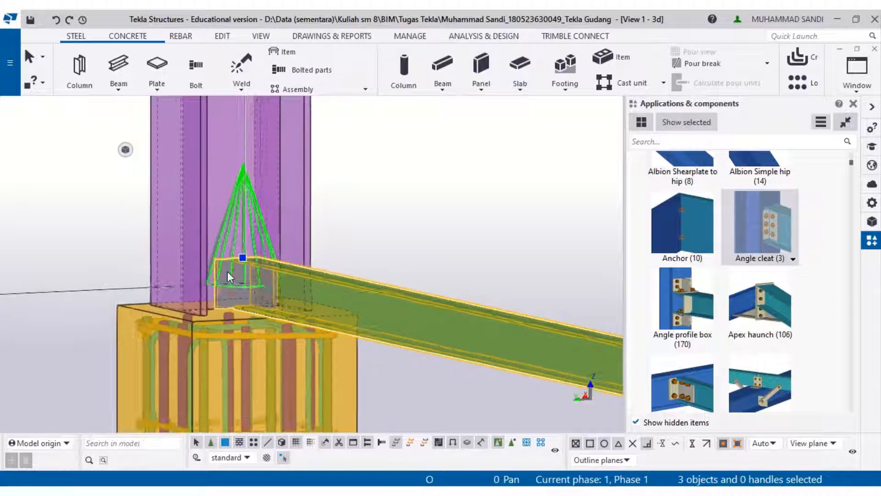
pyautogui.scroll(-2, 227, 269)
pyautogui.rightClick(231, 260)
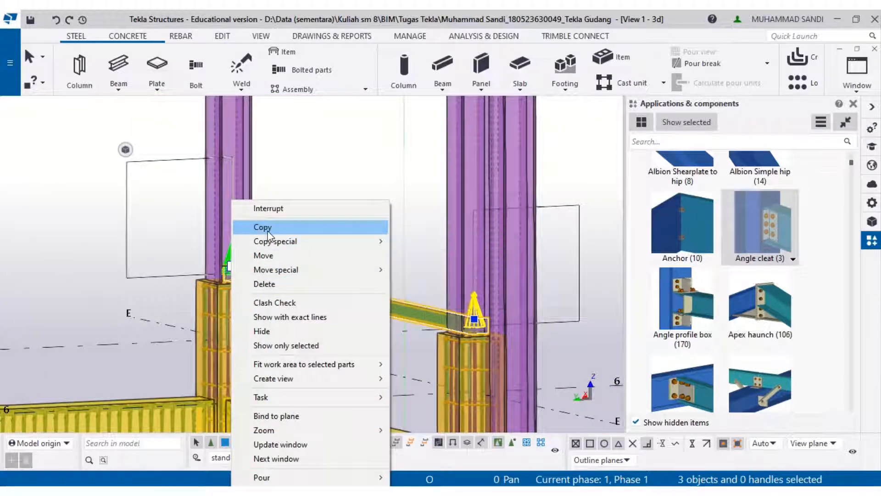
pyautogui.moveTo(277, 241)
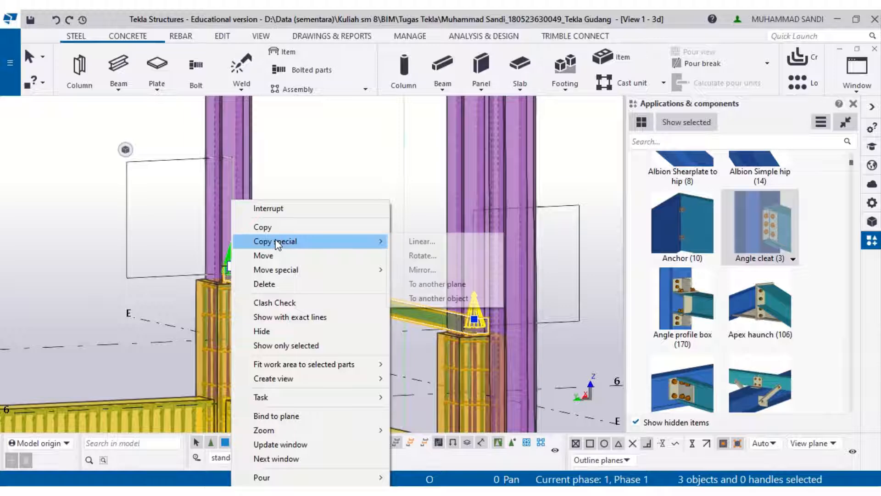
pyautogui.click(404, 241)
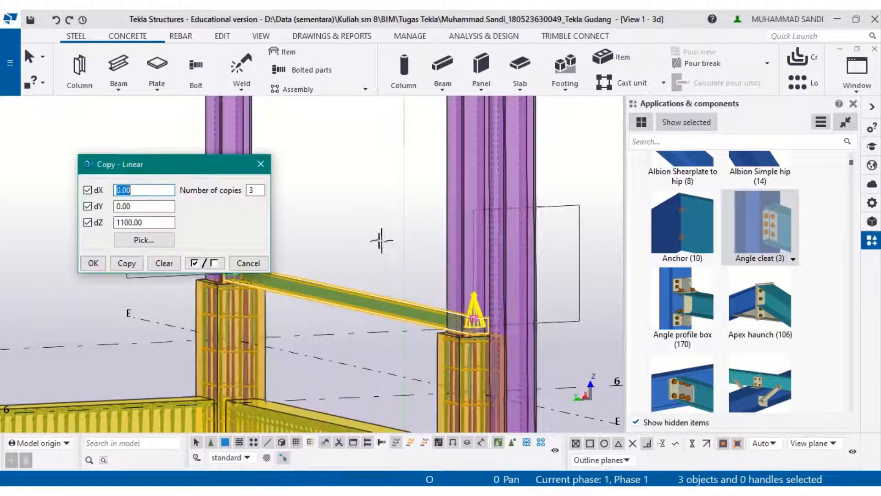
pyautogui.scroll(-2, 376, 339)
pyautogui.scroll(-2, 377, 339)
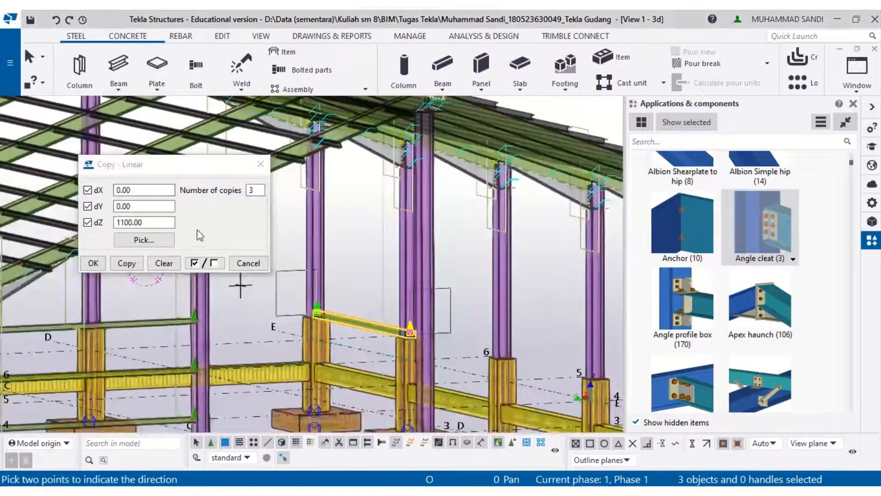
pyautogui.click(160, 221)
pyautogui.doubleClick(160, 221)
pyautogui.write('5500')
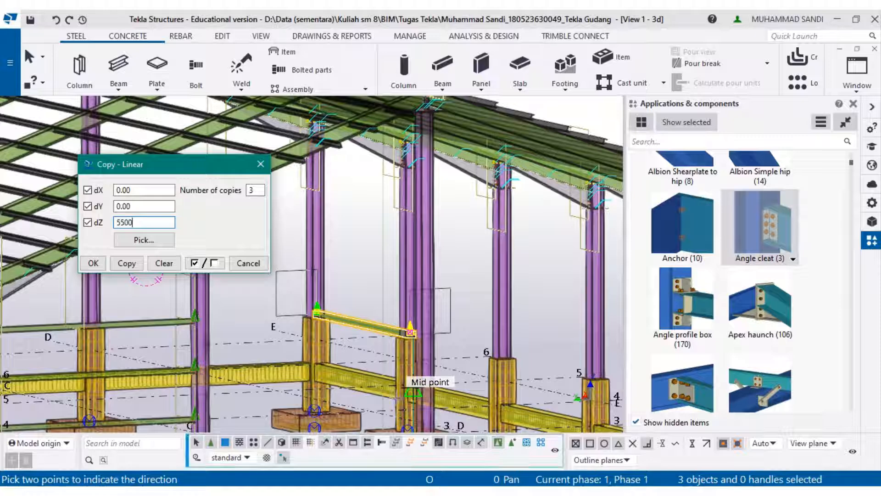
pyautogui.moveTo(362, 311); pyautogui.dragTo(232, 224, button='middle')
pyautogui.scroll(-1, 352, 224)
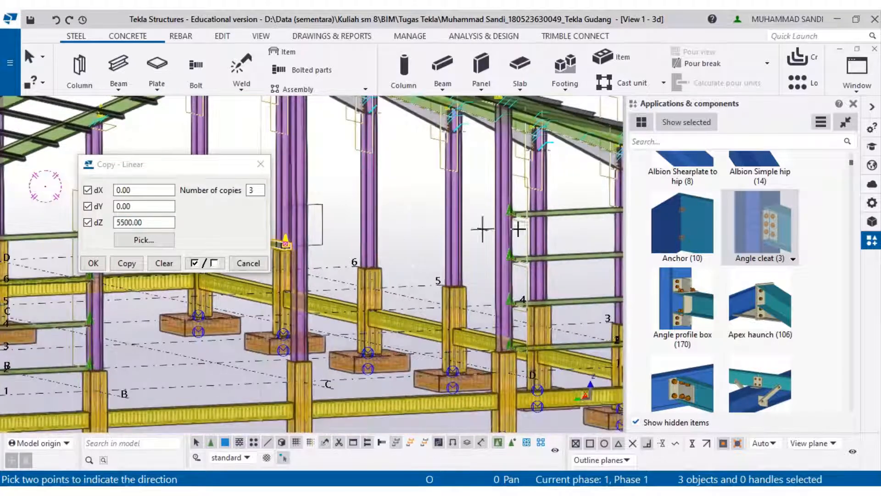
pyautogui.moveTo(560, 224); pyautogui.dragTo(429, 224, button='middle')
pyautogui.doubleClick(253, 190)
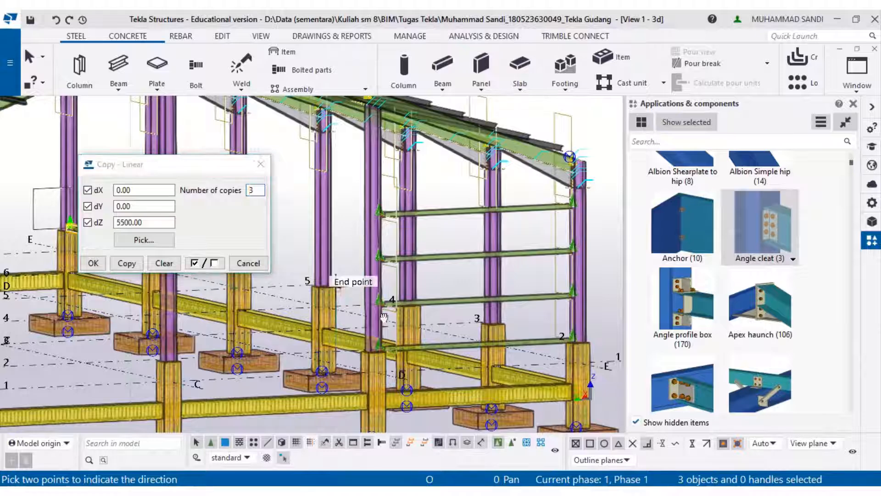
pyautogui.moveTo(277, 275); pyautogui.dragTo(347, 318, button='middle')
pyautogui.scroll(-2, 473, 296)
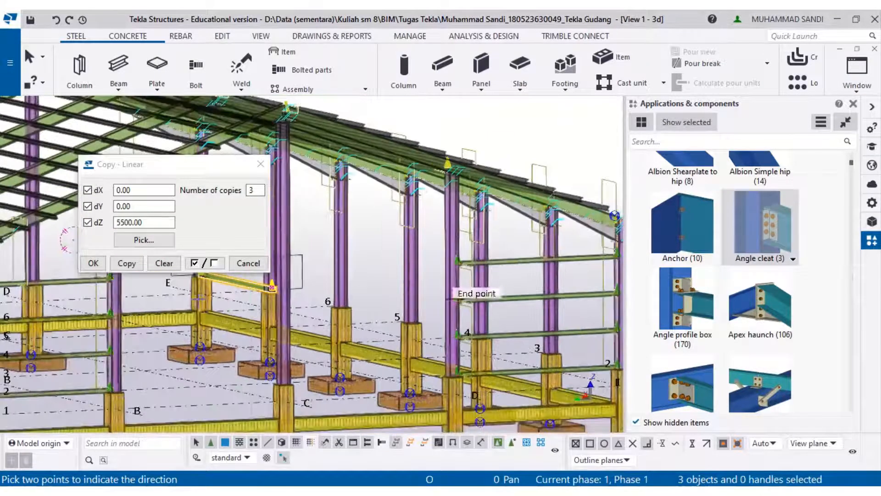
pyautogui.click(254, 189)
pyautogui.doubleClick(254, 189)
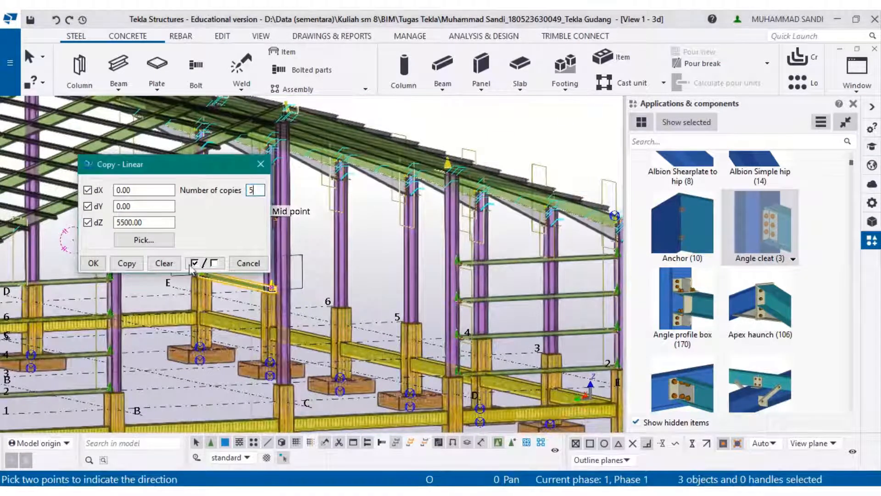
pyautogui.click(127, 263)
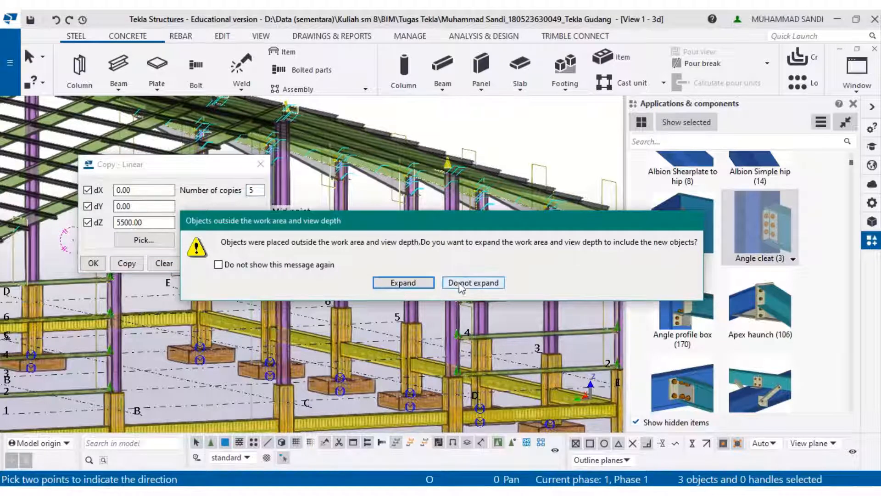
pyautogui.click(473, 282)
# - Copy the beam and its connections 5 times along grid line E with dX -5000 mm and dZ 0 mm
pyautogui.moveTo(529, 296); pyautogui.dragTo(636, 319, button='middle')
pyautogui.click(443, 283)
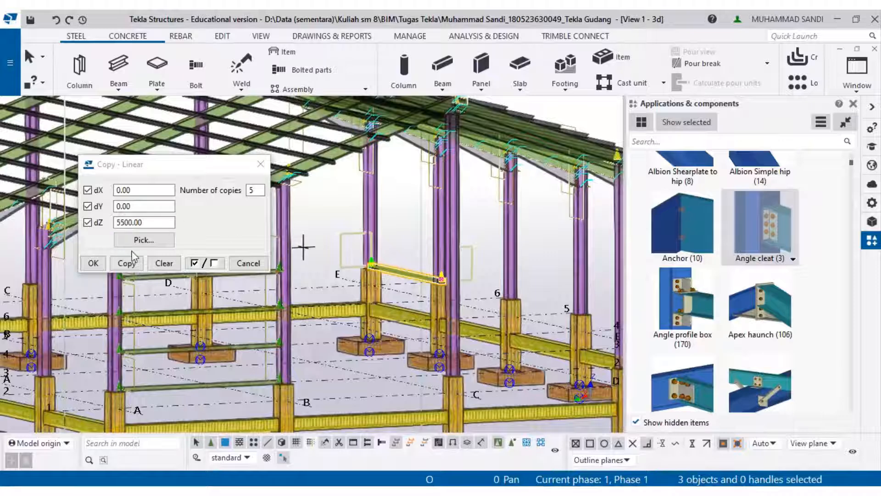
pyautogui.click(149, 222)
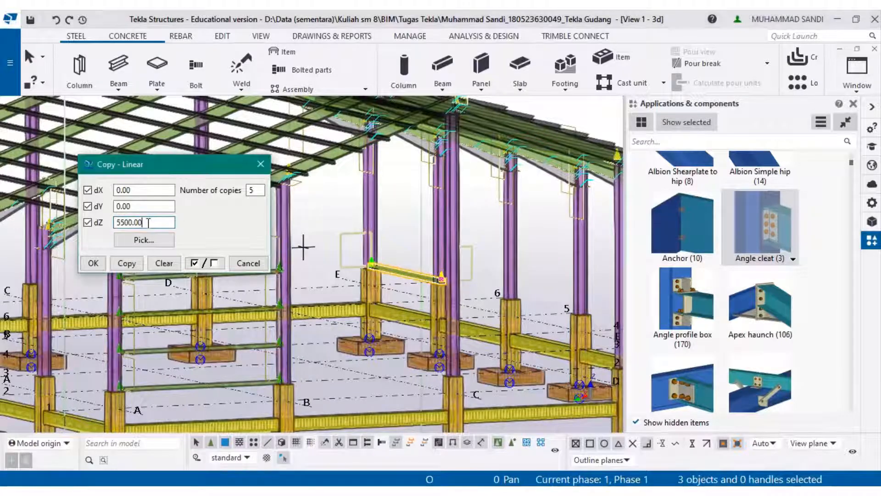
pyautogui.moveTo(398, 258); pyautogui.dragTo(438, 441, button='middle')
pyautogui.scroll(-2, 406, 295)
pyautogui.moveTo(404, 293); pyautogui.dragTo(376, 211, button='middle')
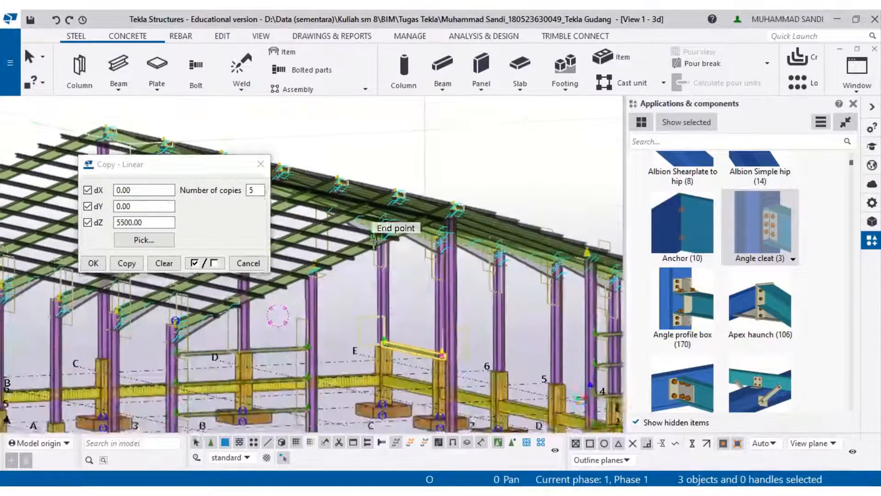
pyautogui.moveTo(386, 296); pyautogui.dragTo(381, 253, button='middle')
pyautogui.scroll(2, 380, 255)
pyautogui.click(156, 222)
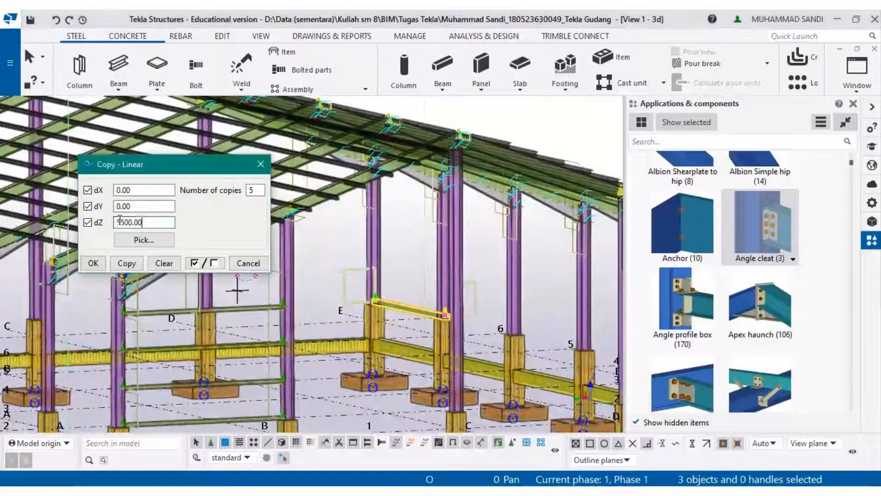
pyautogui.write('0')
pyautogui.moveTo(405, 323); pyautogui.dragTo(16, 270, button='middle')
pyautogui.moveTo(404, 346); pyautogui.dragTo(547, 357, button='middle')
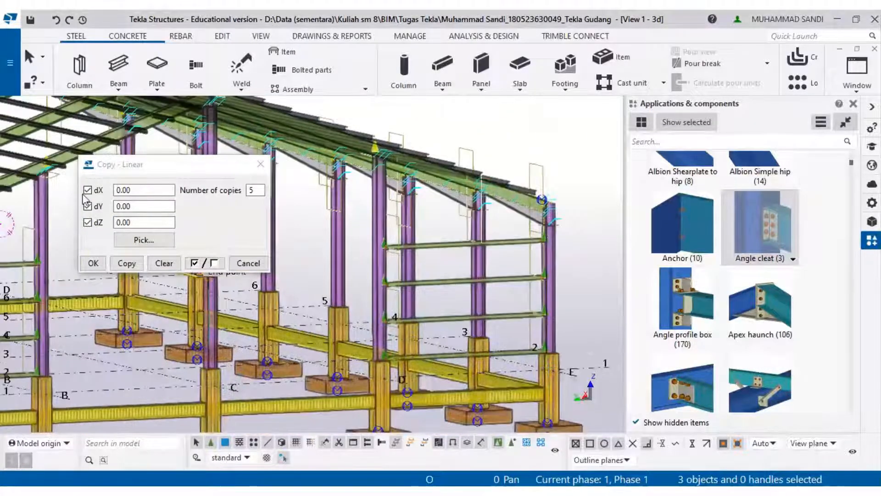
pyautogui.doubleClick(152, 190)
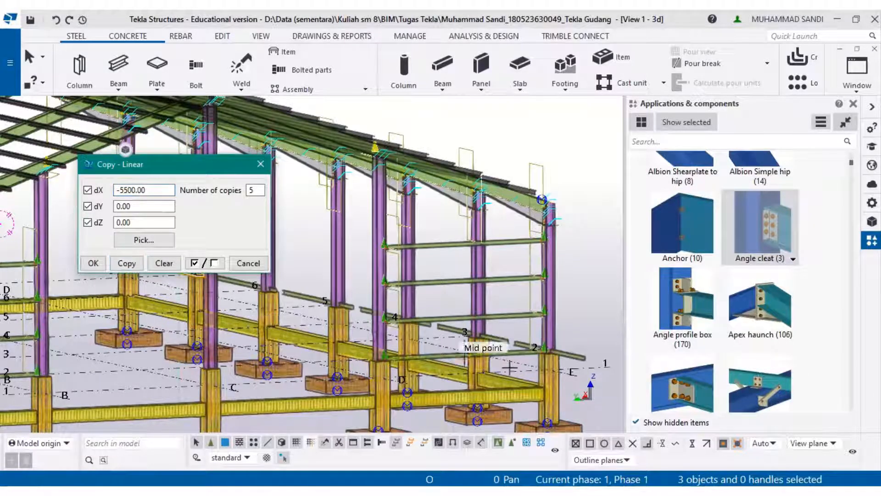
pyautogui.scroll(3, 528, 369)
pyautogui.scroll(-2, 546, 367)
pyautogui.scroll(2, 330, 280)
pyautogui.moveTo(282, 351); pyautogui.dragTo(429, 313, button='middle')
pyautogui.scroll(3, 372, 282)
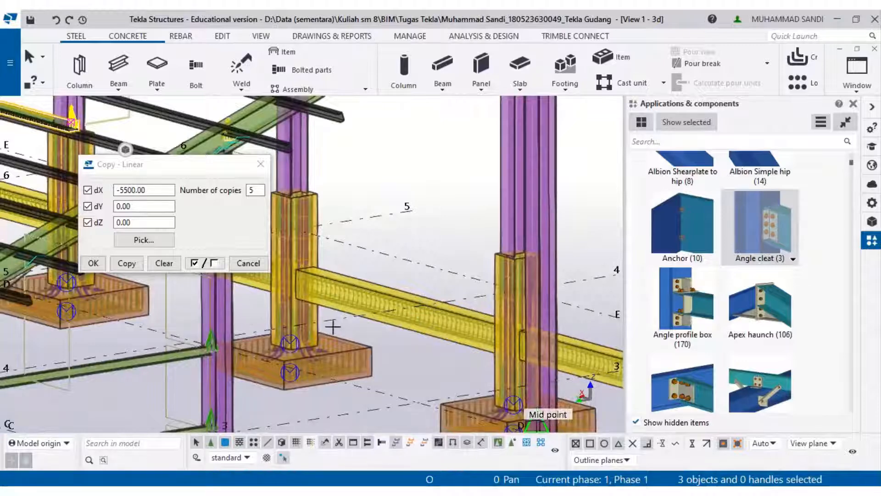
pyautogui.keyDown('ctrl'); pyautogui.moveTo(356, 342); pyautogui.dragTo(320, 321, button='middle'); pyautogui.keyUp('ctrl')
pyautogui.keyDown('ctrl'); pyautogui.moveTo(420, 358); pyautogui.dragTo(295, 285, button='middle'); pyautogui.keyUp('ctrl')
pyautogui.keyDown('ctrl'); pyautogui.moveTo(464, 376); pyautogui.dragTo(262, 285, button='middle'); pyautogui.keyUp('ctrl')
pyautogui.keyDown('ctrl'); pyautogui.moveTo(261, 284); pyautogui.dragTo(490, 295, button='middle'); pyautogui.keyUp('ctrl')
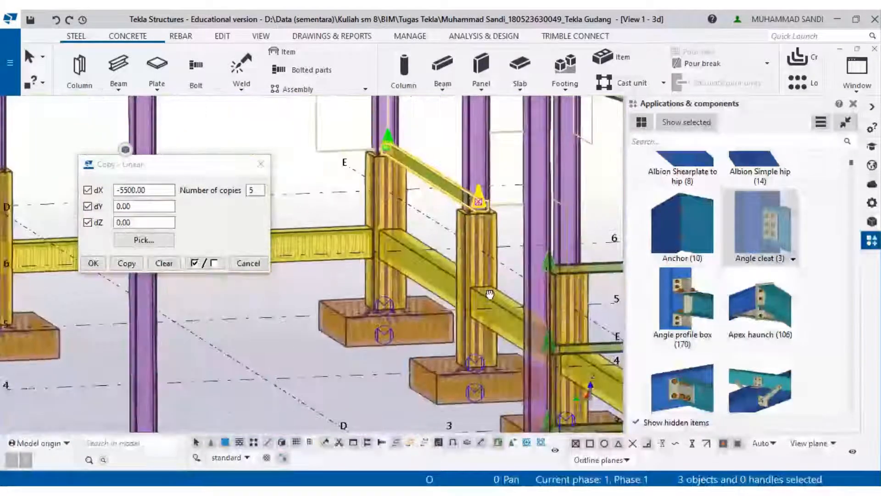
pyautogui.click(124, 189)
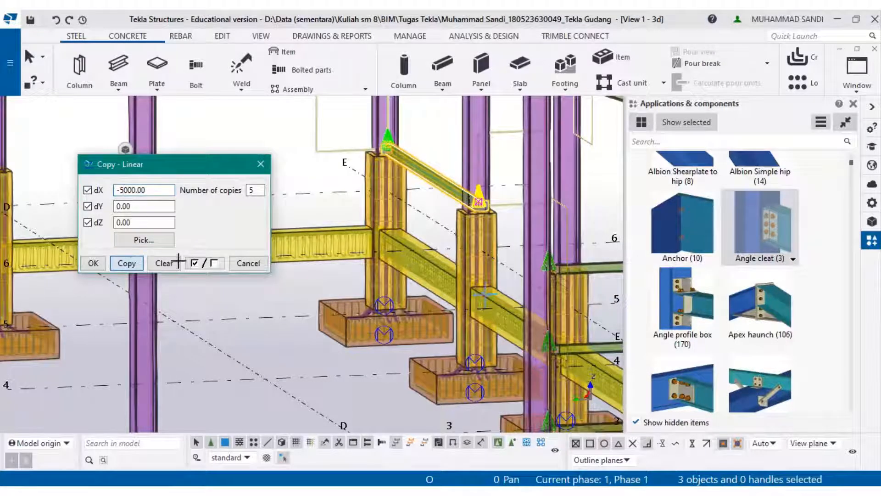
pyautogui.moveTo(453, 271); pyautogui.dragTo(156, 225, button='middle')
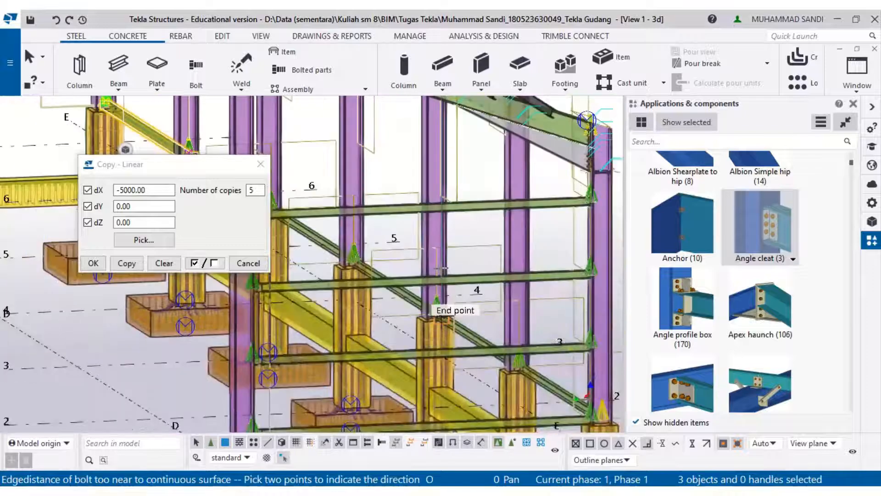
pyautogui.moveTo(495, 365); pyautogui.dragTo(480, 351, button='middle')
pyautogui.scroll(3, 498, 363)
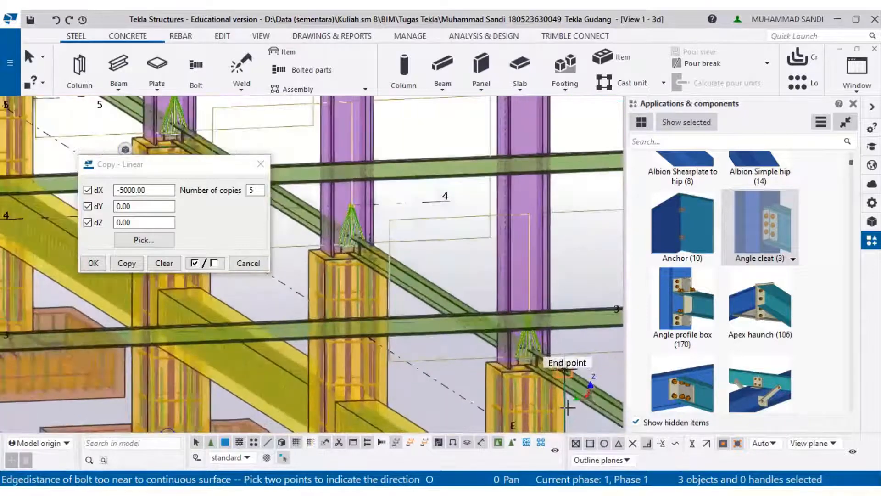
pyautogui.scroll(-3, 528, 373)
pyautogui.click(249, 263)
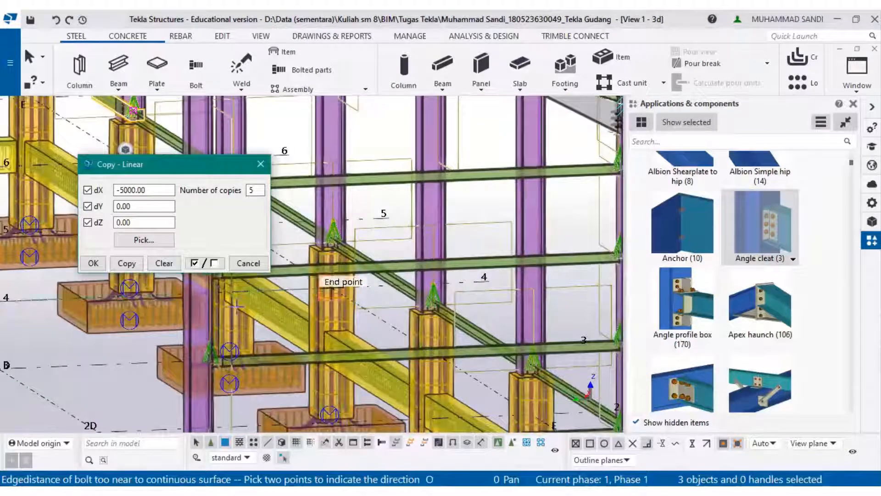
pyautogui.moveTo(236, 304); pyautogui.dragTo(367, 292, button='middle')
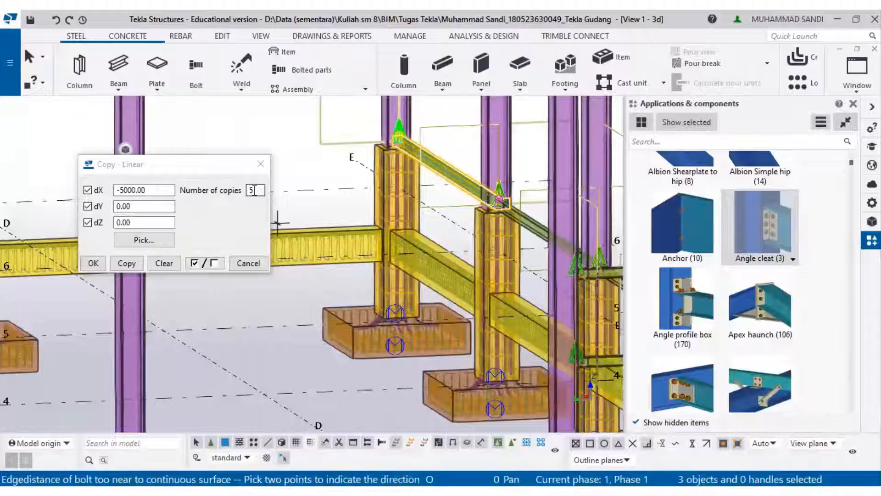
# - Copy the beam and its connections 3 times upward with dX 0 mm and dZ 1100 mm
pyautogui.moveTo(254, 190); pyautogui.dragTo(242, 190)
pyautogui.moveTo(149, 190); pyautogui.dragTo(120, 189)
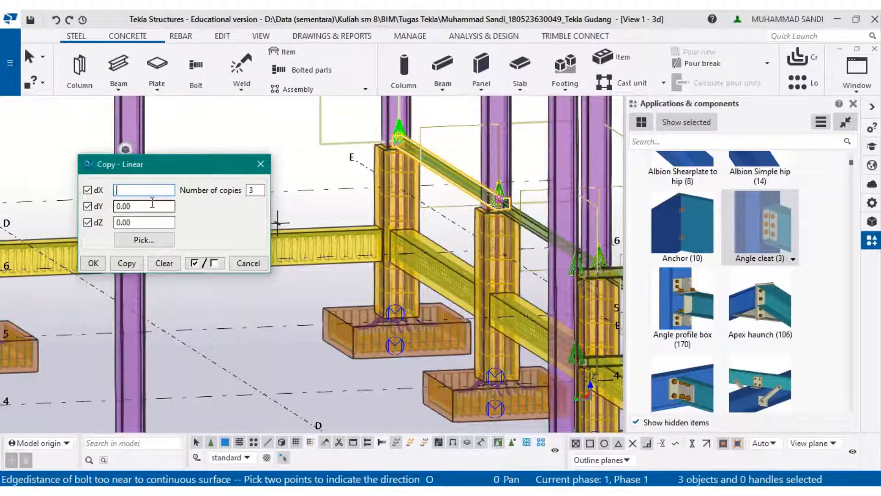
pyautogui.moveTo(144, 221); pyautogui.dragTo(111, 223)
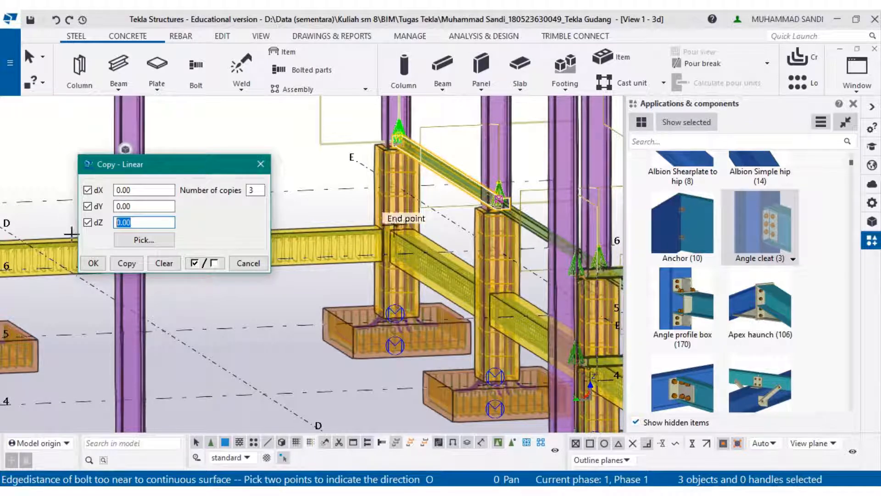
pyautogui.moveTo(380, 382); pyautogui.dragTo(423, 455, button='middle')
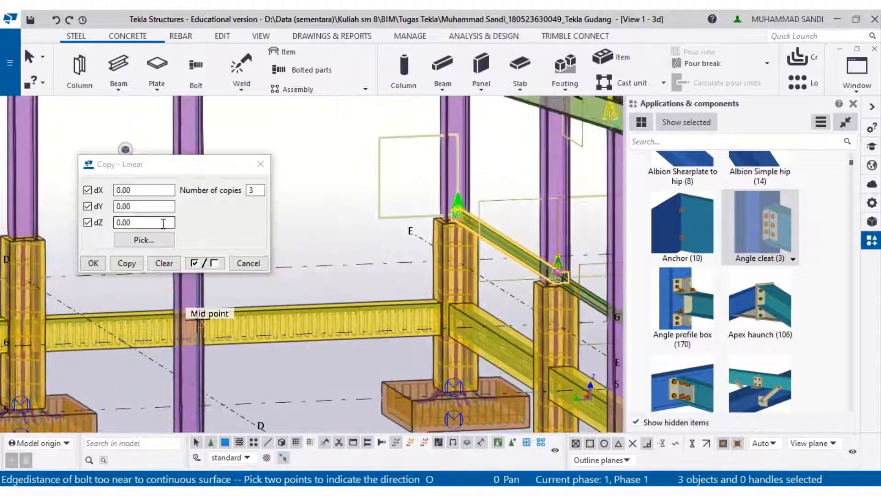
pyautogui.click(122, 222)
pyautogui.write('1100')
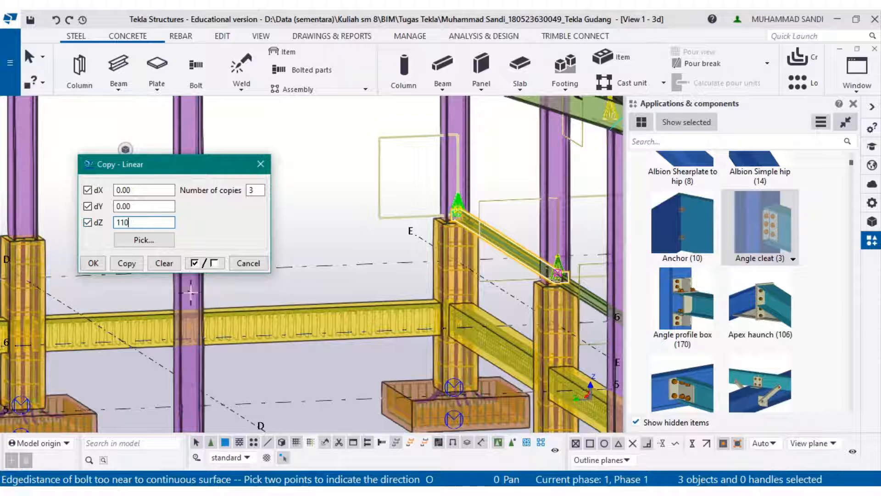
pyautogui.click(126, 263)
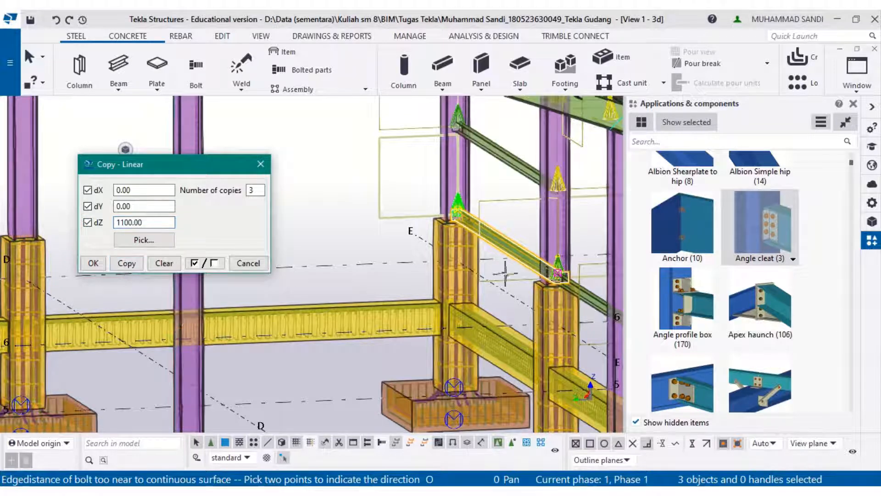
# - Inspect the finished frame in the 3D view, zooming in on the column bases along grid line E
pyautogui.moveTo(525, 231); pyautogui.dragTo(478, 289, button='middle')
pyautogui.press('Escape')
pyautogui.scroll(-10, 453, 280)
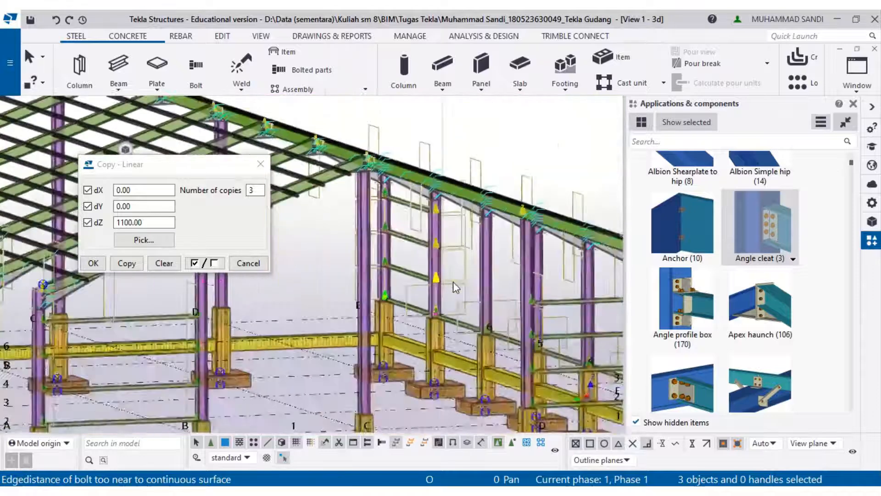
pyautogui.moveTo(99, 320); pyautogui.dragTo(150, 339, button='middle')
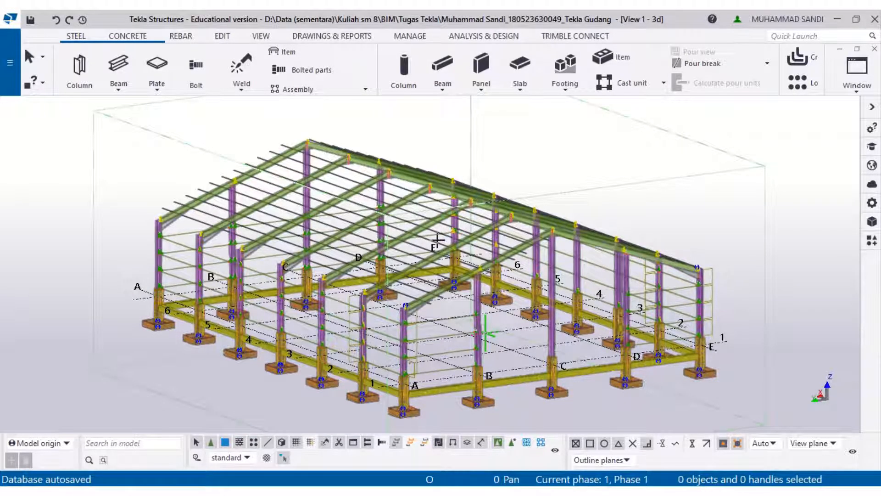
pyautogui.scroll(3, 521, 341)
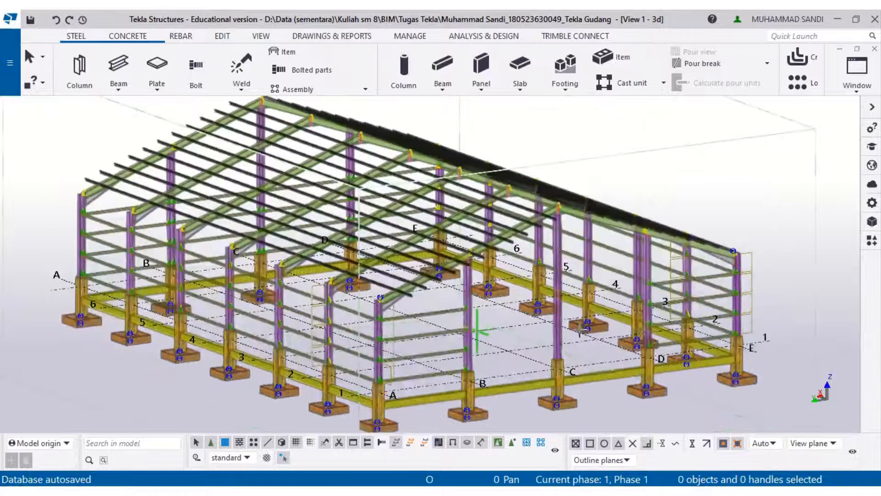
pyautogui.keyDown('ctrl'); pyautogui.moveTo(581, 312); pyautogui.dragTo(578, 306, button='middle'); pyautogui.keyUp('ctrl')
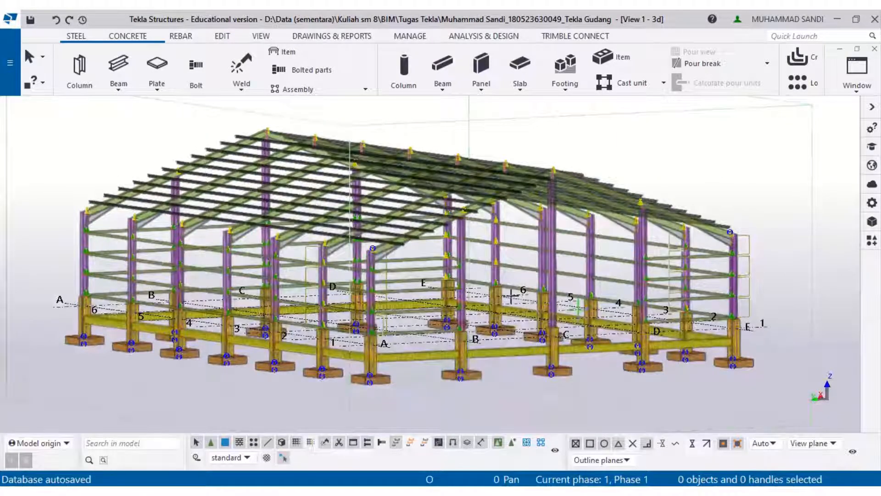
pyautogui.keyDown('ctrl'); pyautogui.moveTo(511, 296); pyautogui.dragTo(516, 300, button='middle'); pyautogui.keyUp('ctrl')
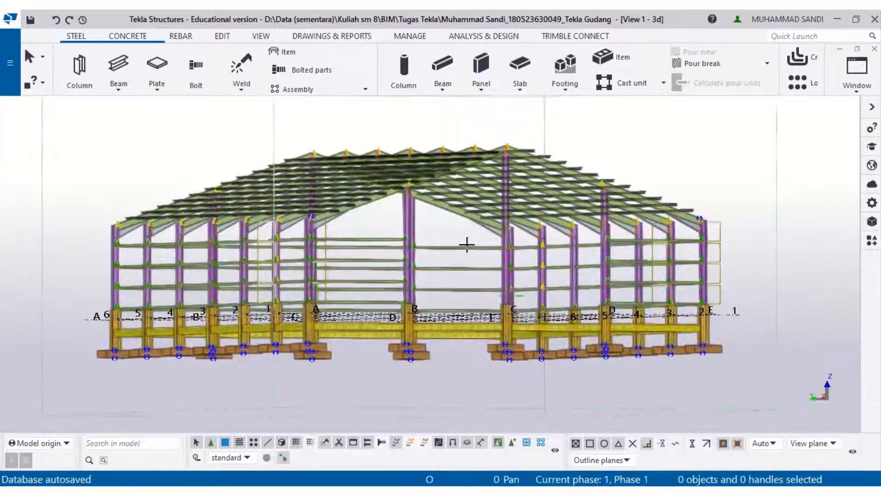
pyautogui.keyDown('ctrl'); pyautogui.moveTo(474, 252); pyautogui.dragTo(480, 264, button='middle'); pyautogui.keyUp('ctrl')
pyautogui.scroll(3, 500, 322)
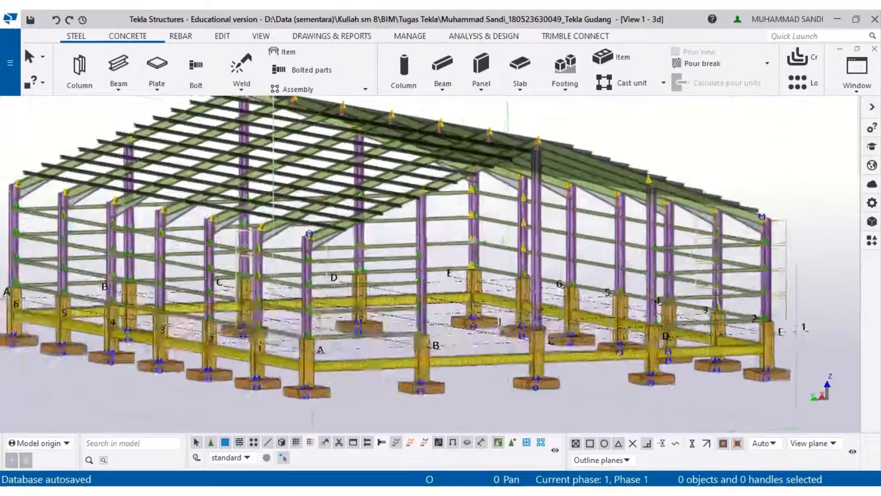
pyautogui.scroll(5, 500, 322)
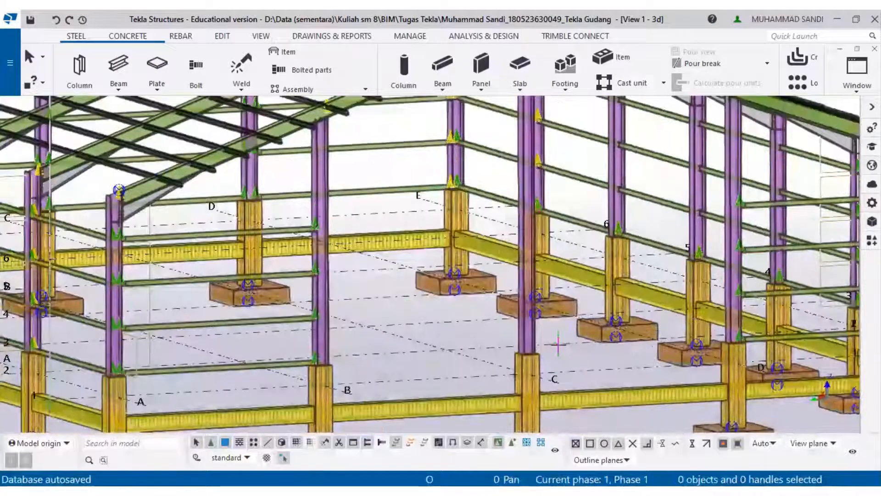
pyautogui.scroll(4, 559, 343)
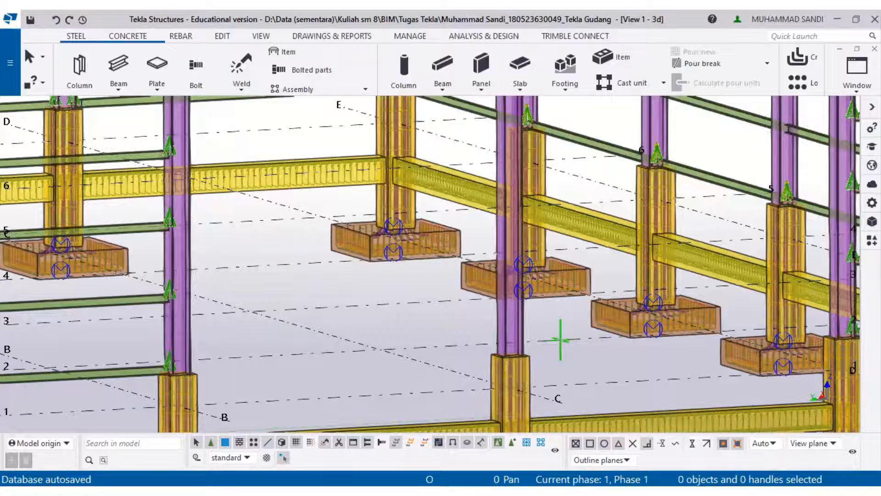
# - Switch to the PDF drawings and review the SAMBUNGAN BASEPLATE (JEPIT) connection detail
pyautogui.hotkey('alt', 'Tab')
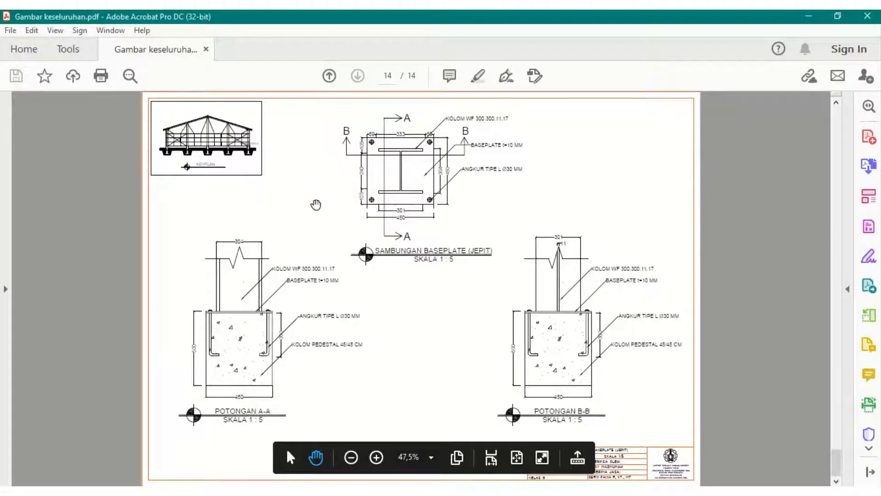
pyautogui.keyDown('ctrl'); pyautogui.scroll(2, 316, 205); pyautogui.keyUp('ctrl')
pyautogui.scroll(1, 324, 219)
pyautogui.scroll(-3, 327, 218)
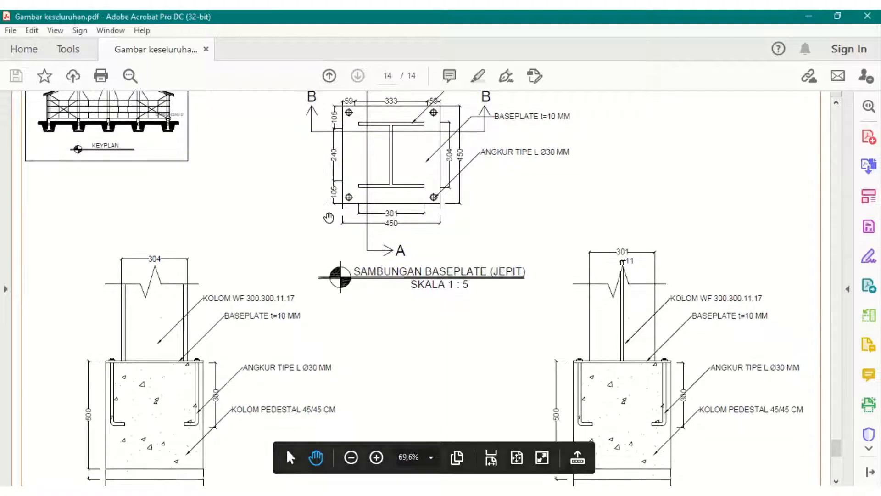
pyautogui.hotkey('alt', 'Tab')
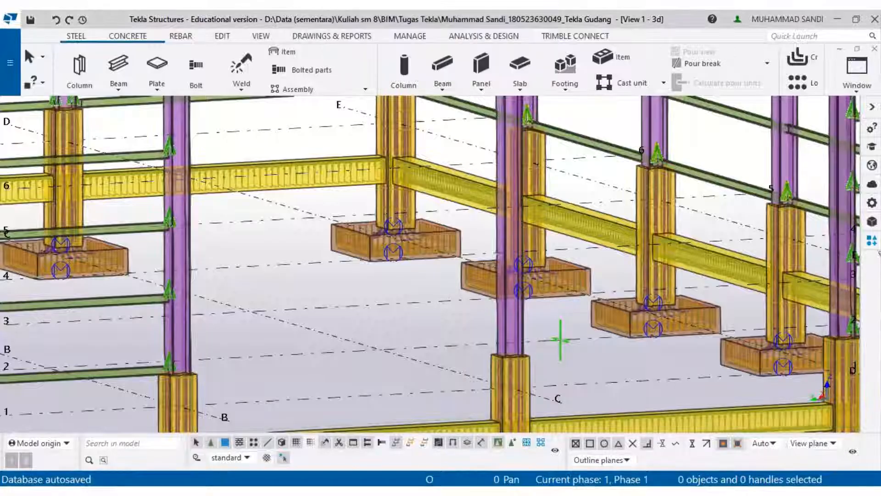
# - Apply the Base plate (1042) component to a column, picking the column and the end point at its base
pyautogui.click(872, 240)
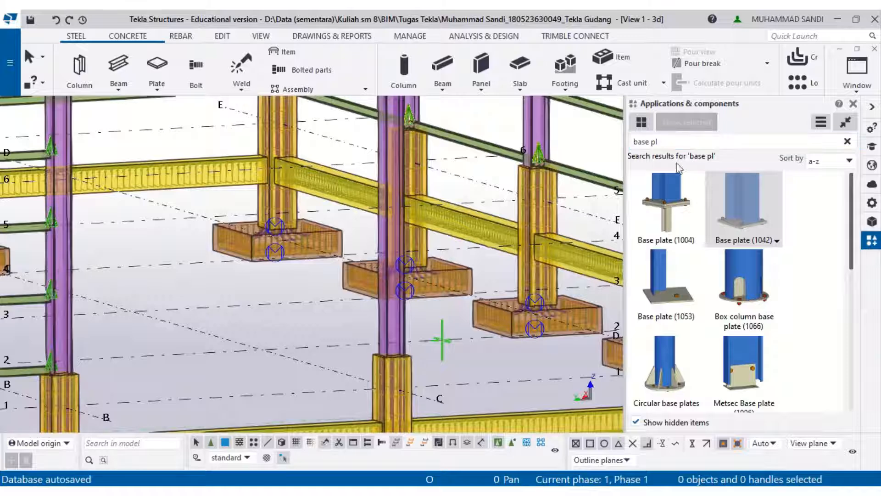
pyautogui.click(675, 144)
pyautogui.hotkey('ctrl', 'a')
pyautogui.press('BackSpace')
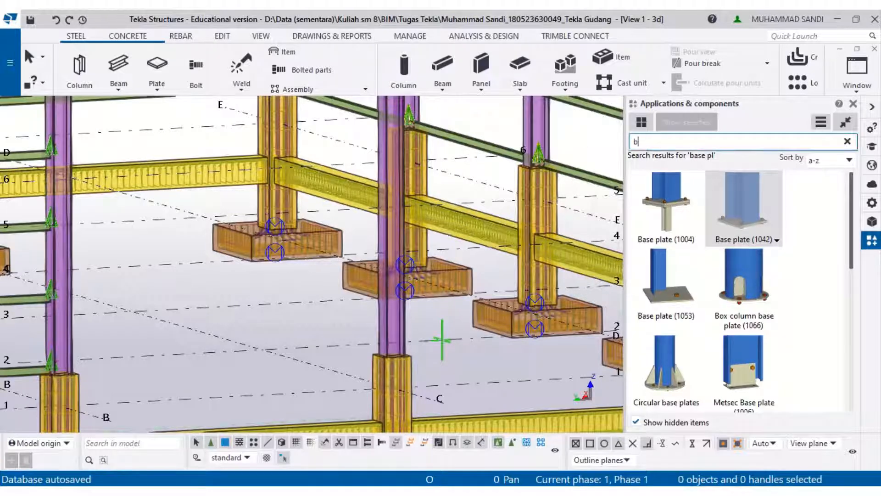
pyautogui.write('bal')
pyautogui.press('BackSpace')
pyautogui.write('se')
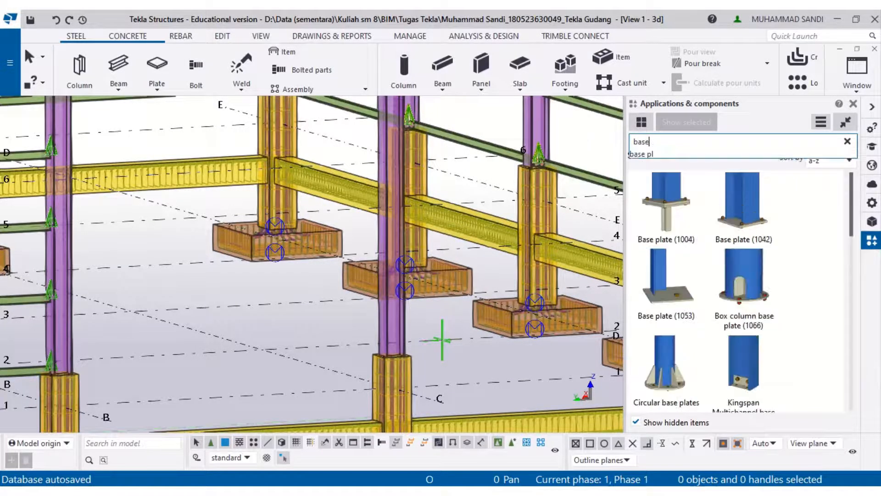
pyautogui.write(' pl')
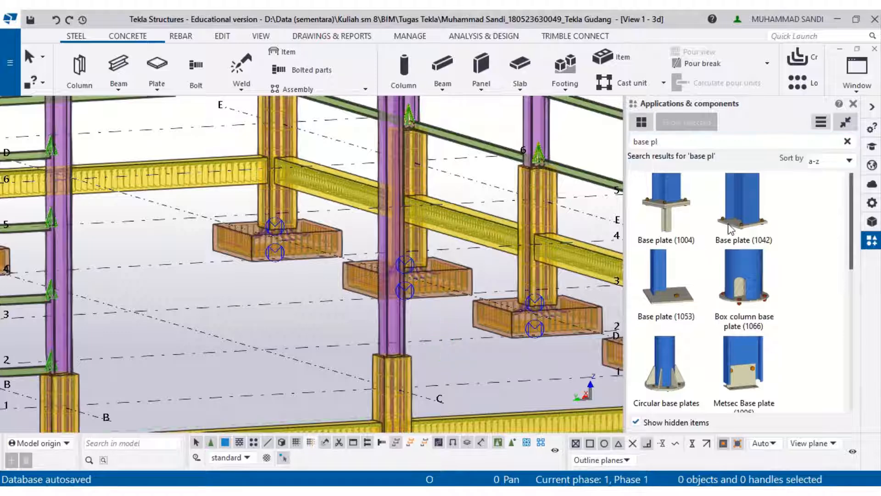
pyautogui.click(742, 207)
pyautogui.scroll(6, 410, 394)
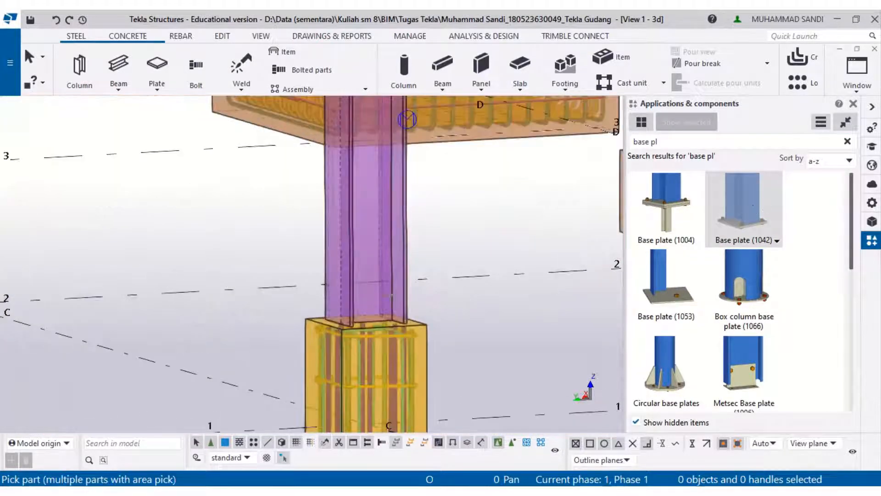
pyautogui.scroll(3, 413, 312)
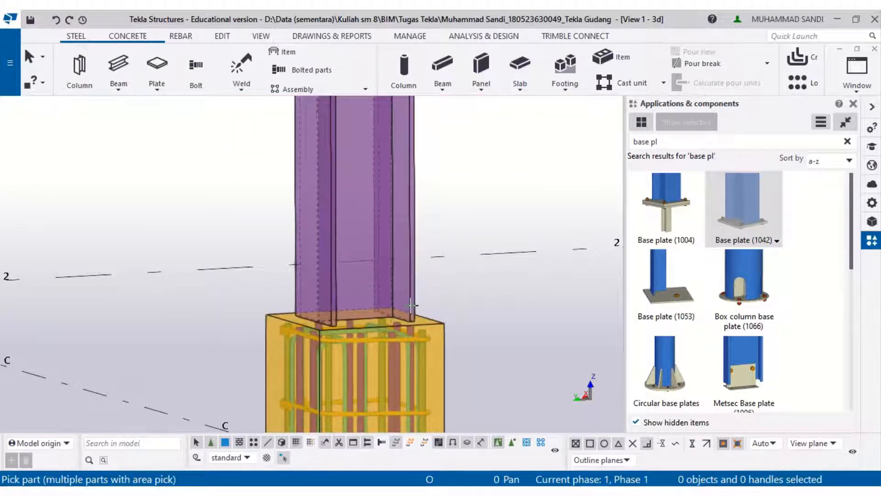
pyautogui.click(411, 305)
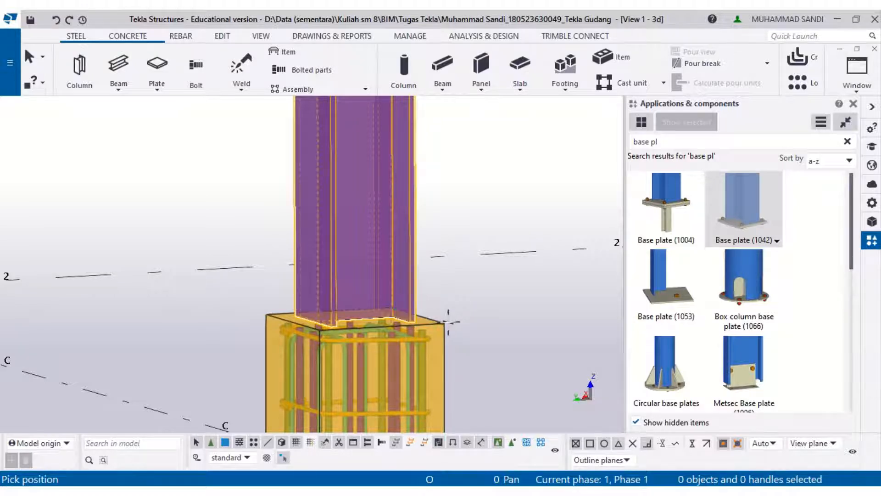
pyautogui.scroll(2, 448, 321)
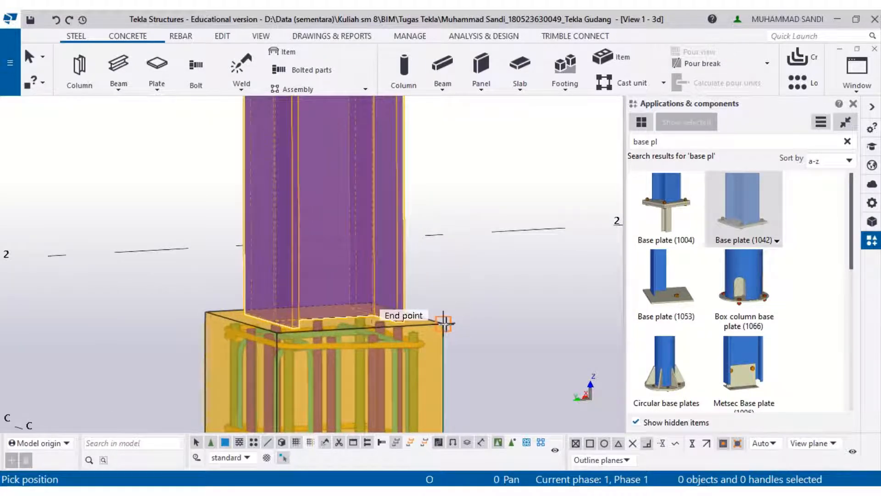
pyautogui.click(446, 324)
pyautogui.scroll(3, 316, 335)
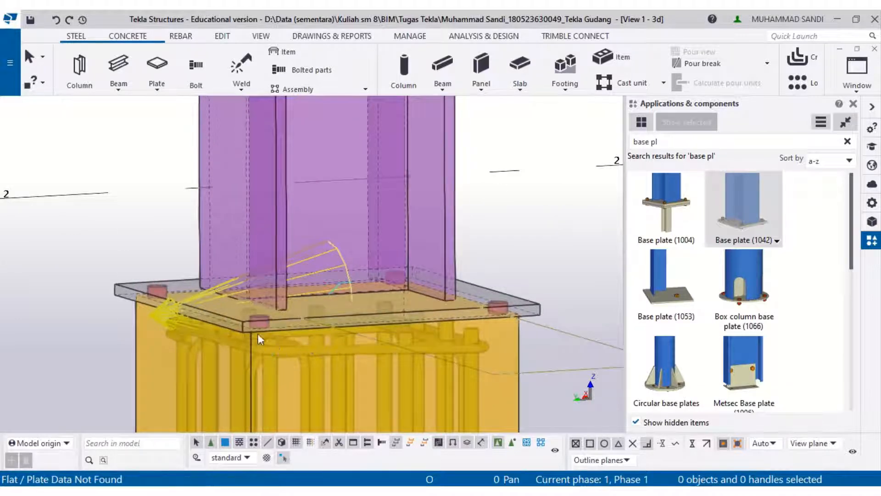
# - Open the base plate component's properties, review its Picture and Parts tabs, and recheck the PDF detail
pyautogui.click(249, 322)
pyautogui.rightClick(249, 322)
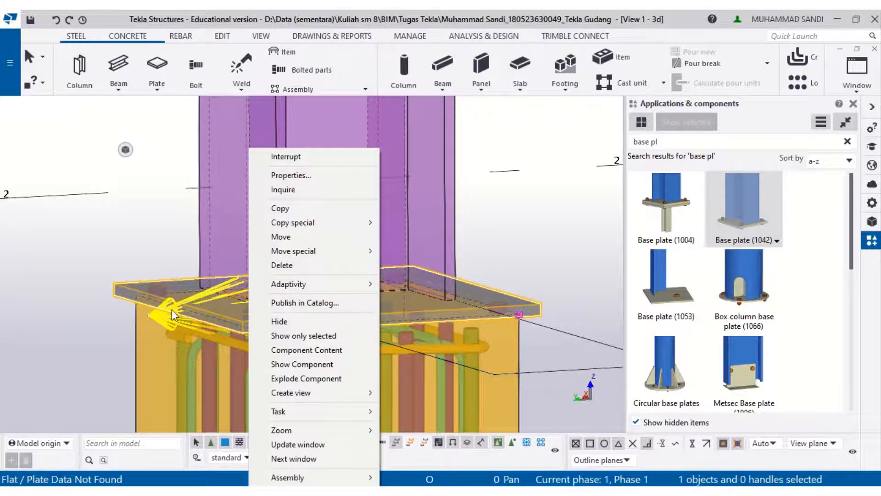
pyautogui.click(284, 176)
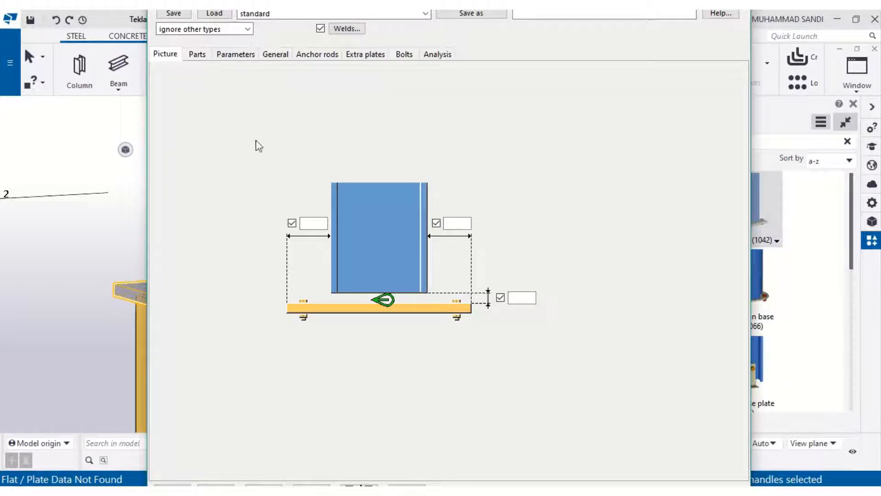
pyautogui.click(196, 54)
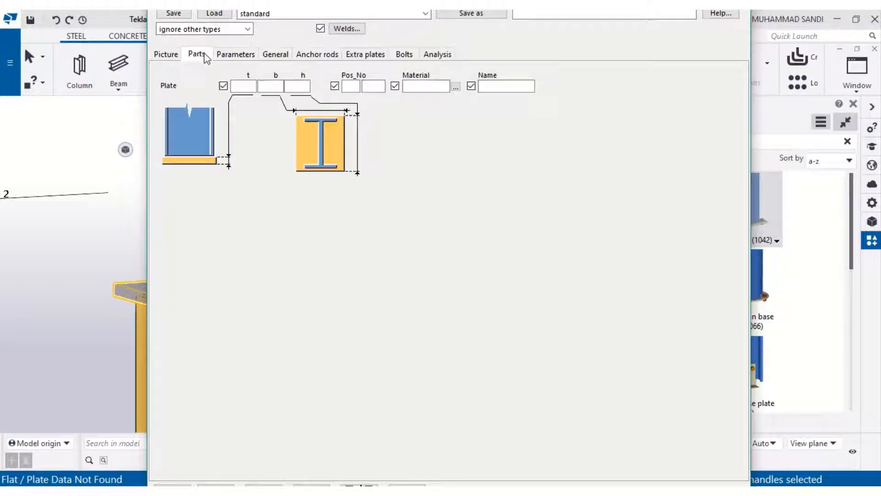
pyautogui.click(165, 54)
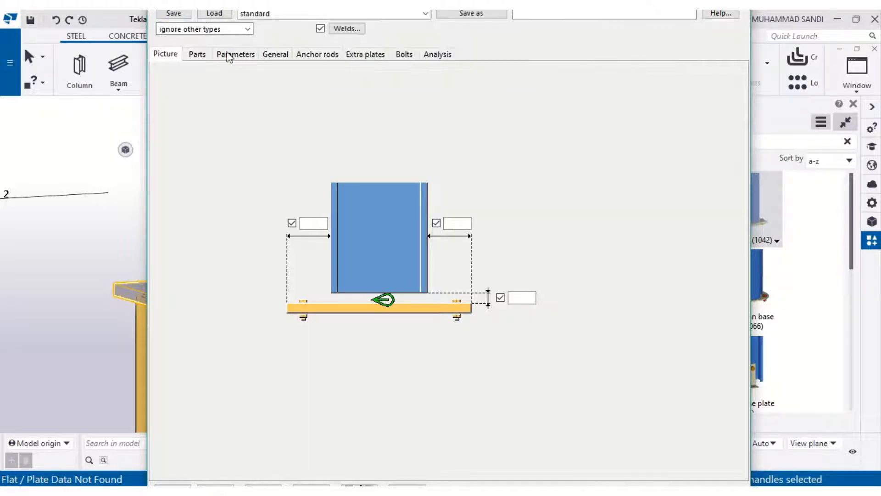
pyautogui.click(200, 59)
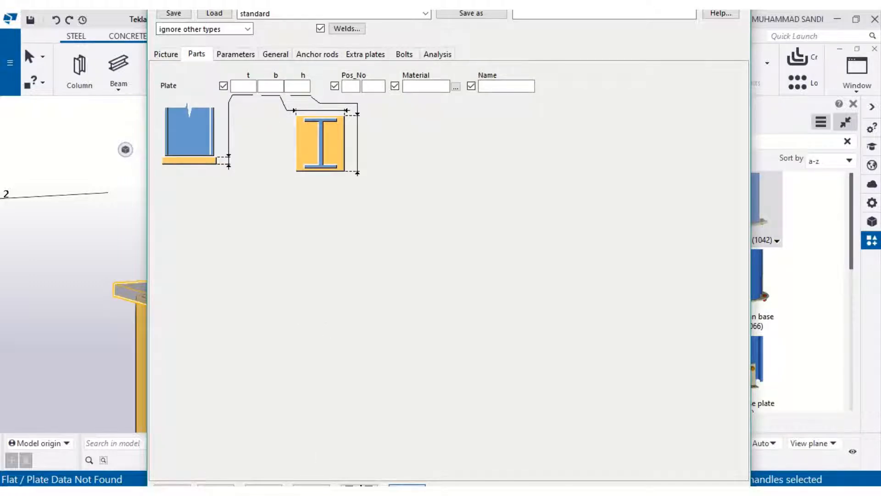
pyautogui.click(407, 485)
pyautogui.click(253, 491)
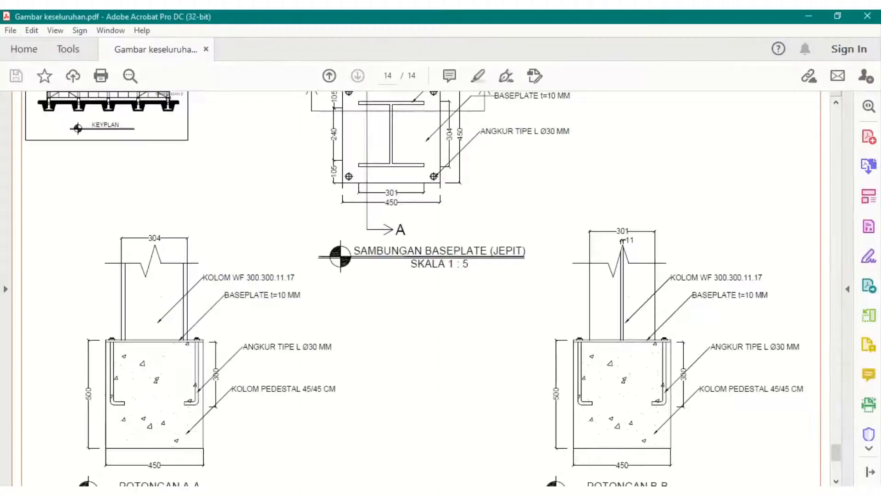
pyautogui.scroll(3, 390, 256)
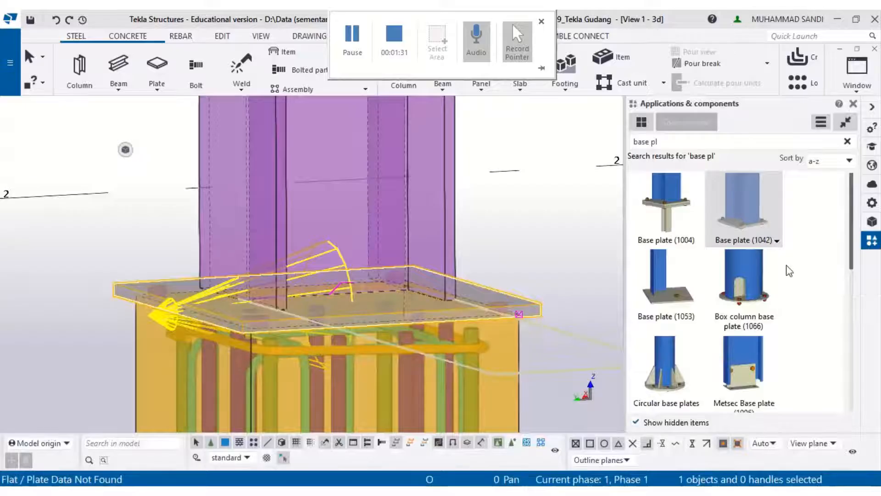
# - Set the base plate's width b and height h to 450 mm and modify the component
pyautogui.rightClick(500, 309)
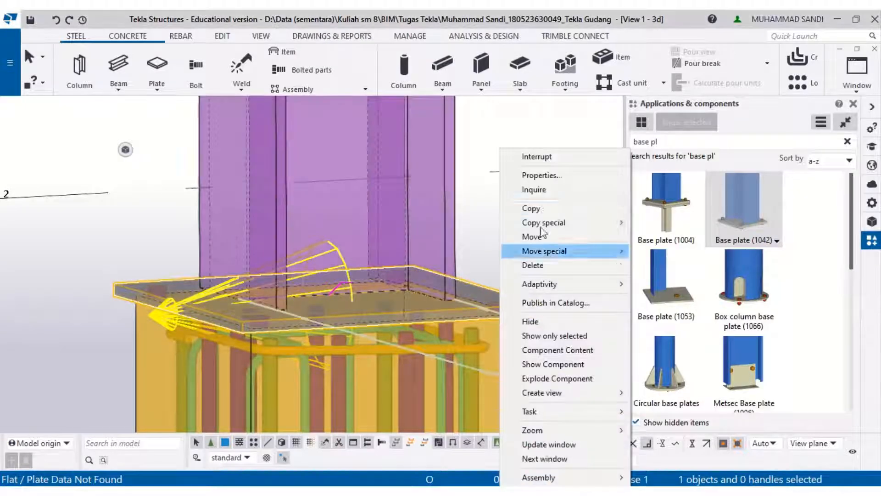
pyautogui.click(563, 177)
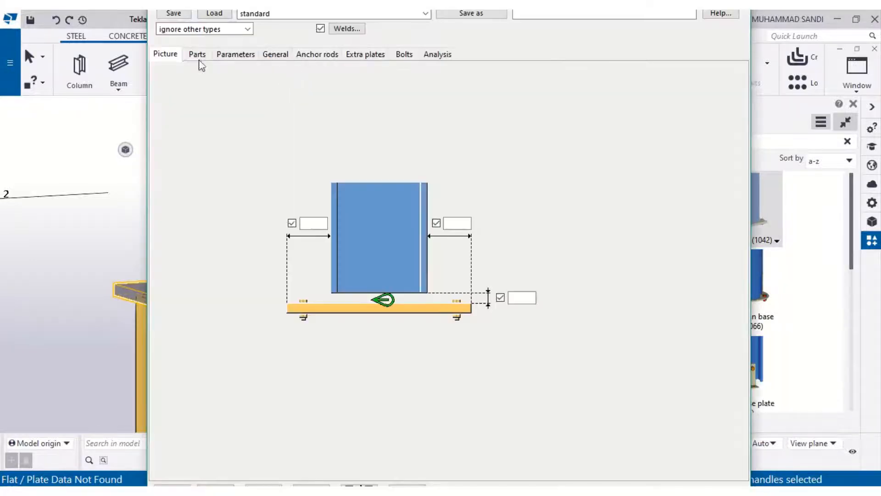
pyautogui.click(198, 55)
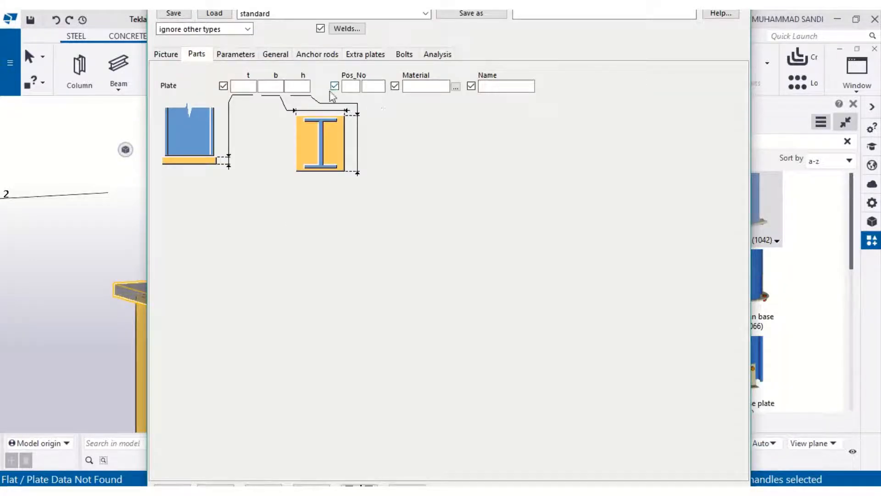
pyautogui.click(304, 85)
pyautogui.write('450')
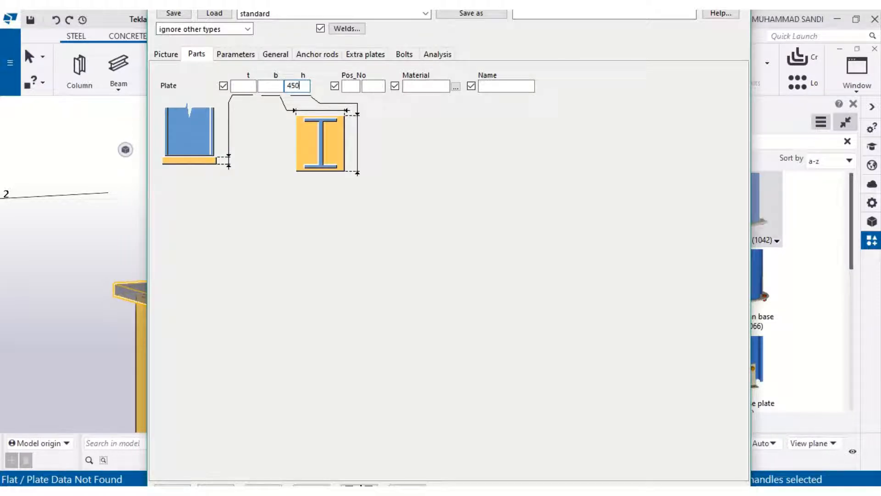
pyautogui.click(274, 86)
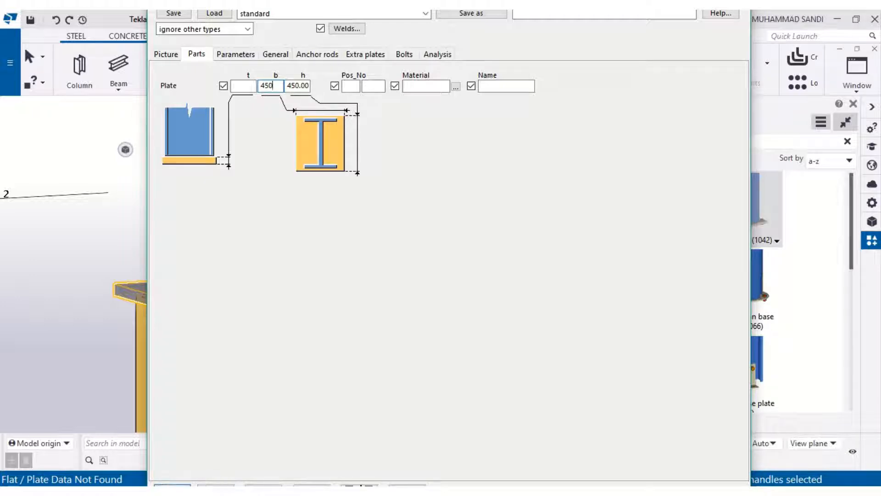
pyautogui.click(195, 477)
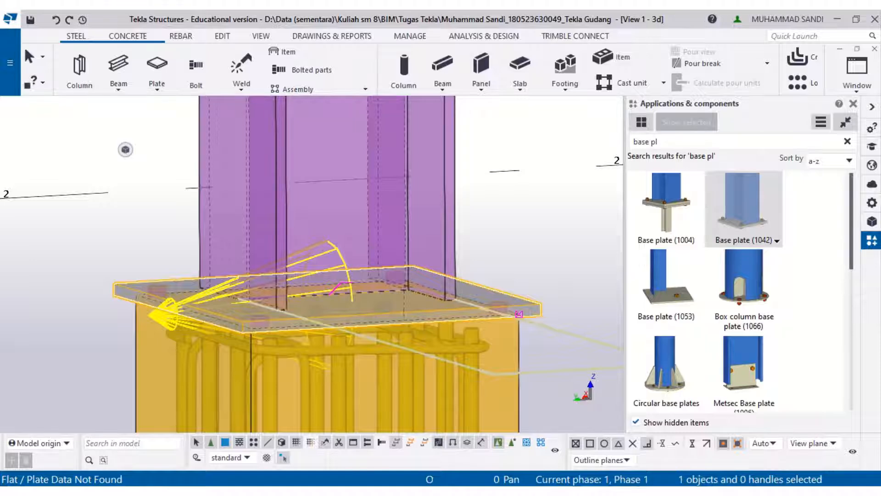
# - Switch to the PDF drawings and review the baseplate detail dimensions again
pyautogui.hotkey('alt', 'Tab')
pyautogui.scroll(-1, 374, 328)
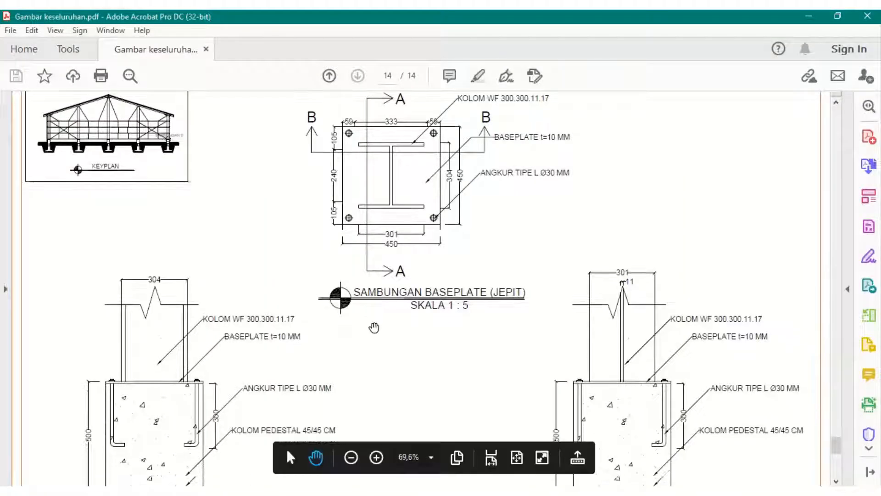
pyautogui.scroll(-1, 375, 327)
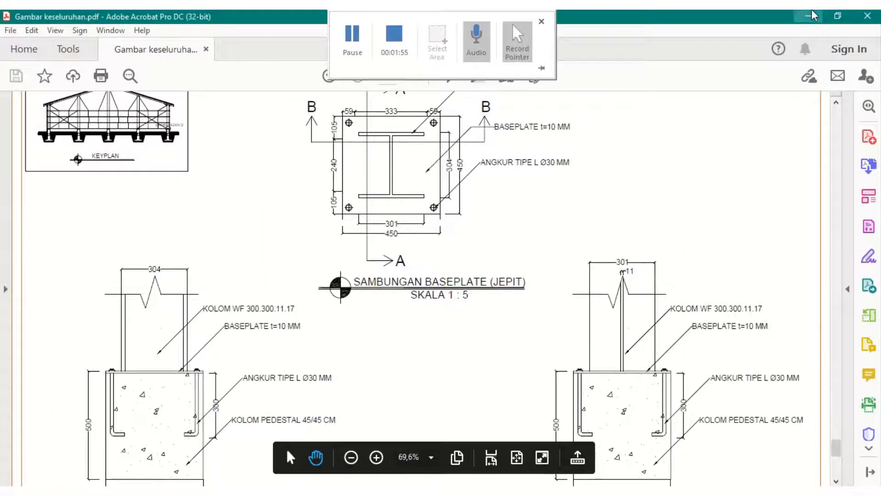
# - Edit the base plate component's parts, setting thickness t to 10 mm and width b and height h to 450 mm, then modify it
pyautogui.click(812, 15)
pyautogui.rightClick(270, 149)
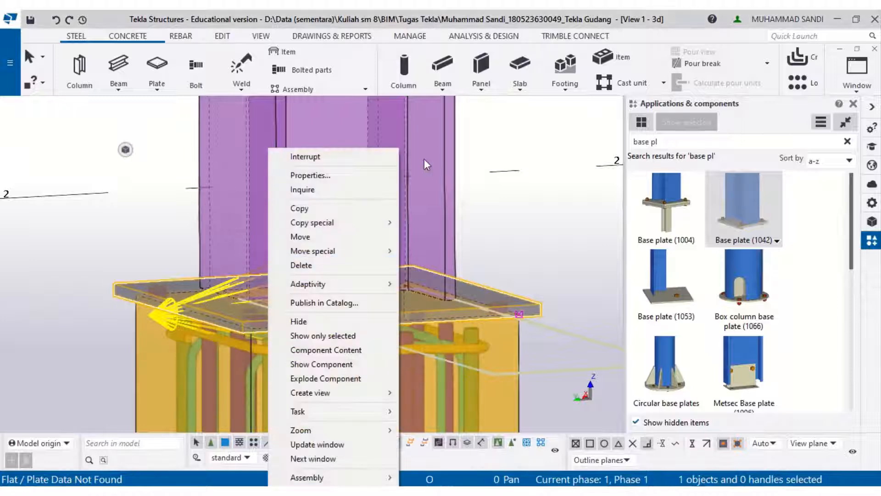
pyautogui.click(378, 174)
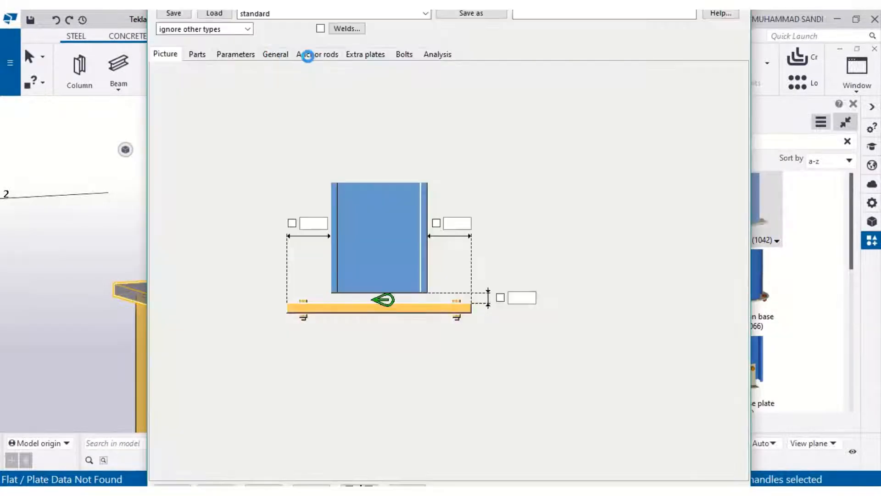
pyautogui.click(217, 56)
pyautogui.click(205, 56)
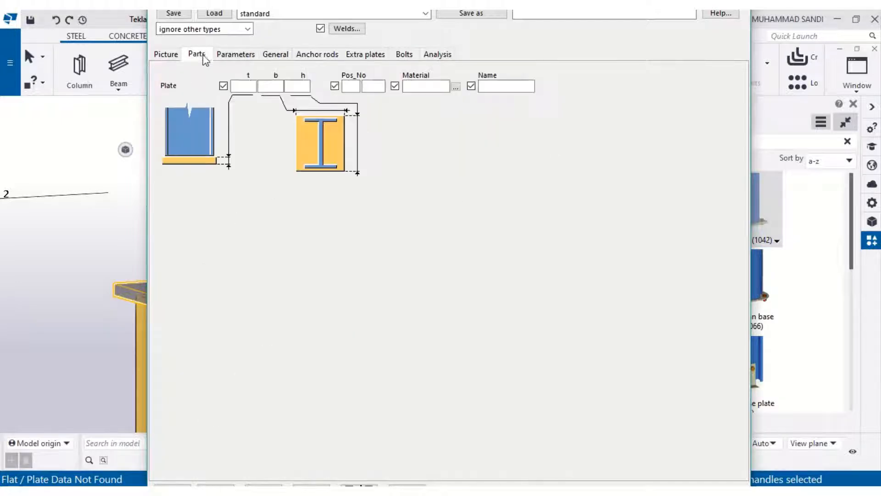
pyautogui.click(286, 87)
pyautogui.write('450')
pyautogui.click(269, 86)
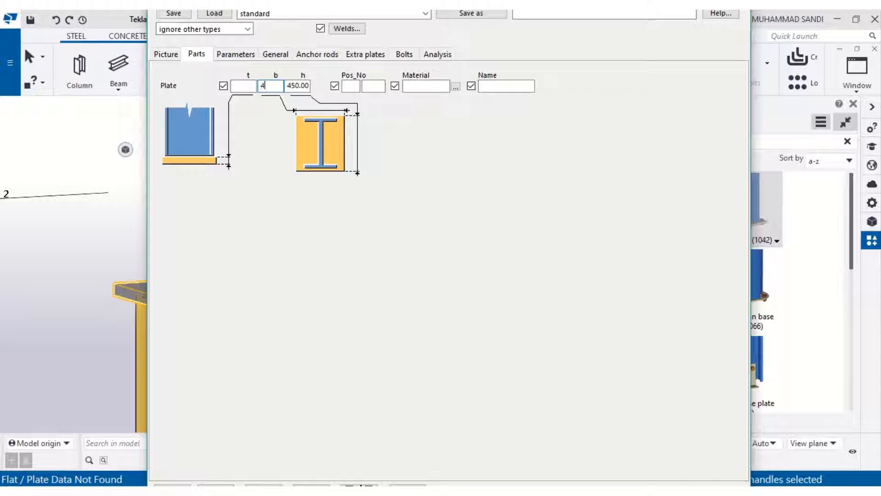
pyautogui.click(244, 85)
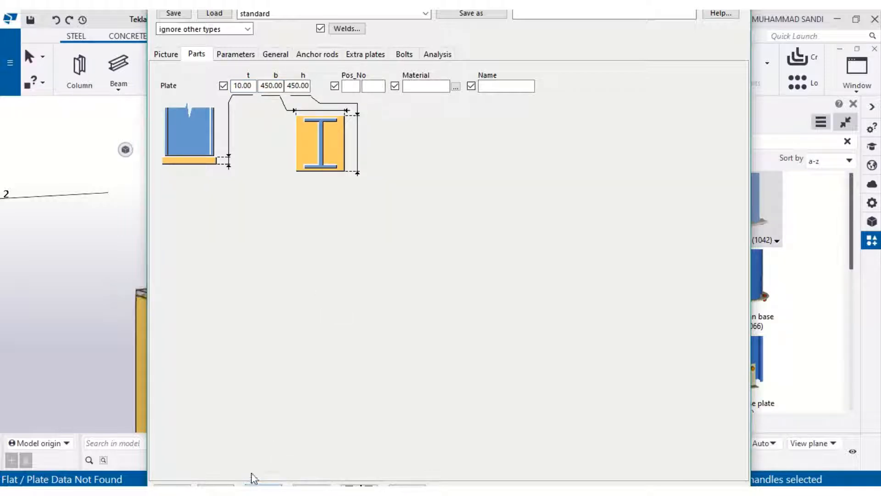
pyautogui.click(183, 485)
# - Examine the anchor rod details in the PDF baseplate sections A-A and B-B
pyautogui.moveTo(285, 115); pyautogui.dragTo(301, 132, button='middle')
pyautogui.moveTo(376, 381); pyautogui.dragTo(349, 154, button='middle')
pyautogui.scroll(1, 333, 329)
pyautogui.scroll(1, 333, 328)
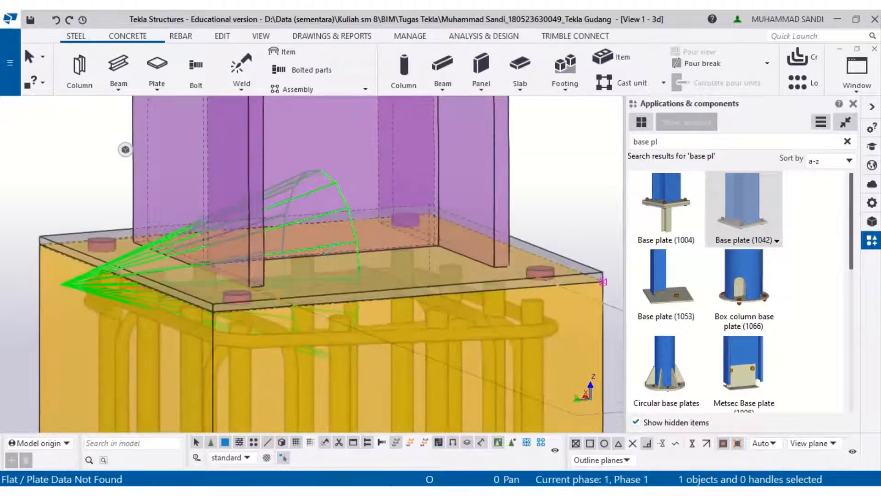
pyautogui.hotkey('alt', 'Tab')
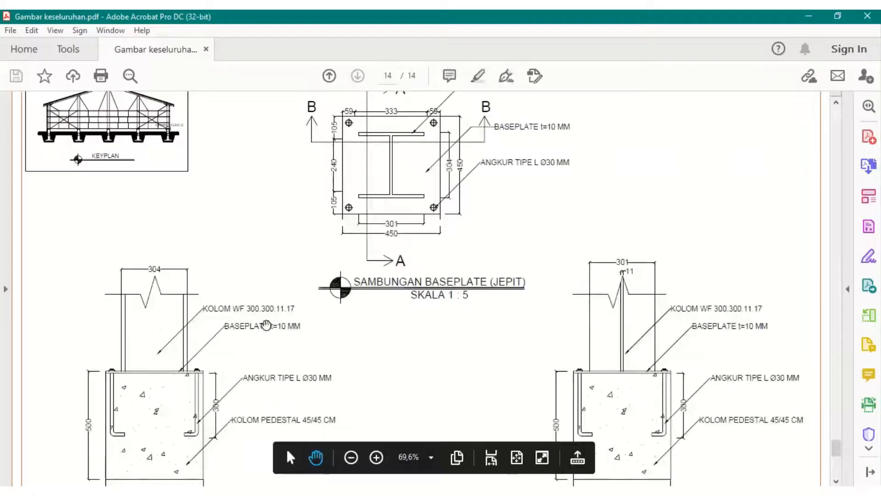
pyautogui.scroll(-2, 265, 325)
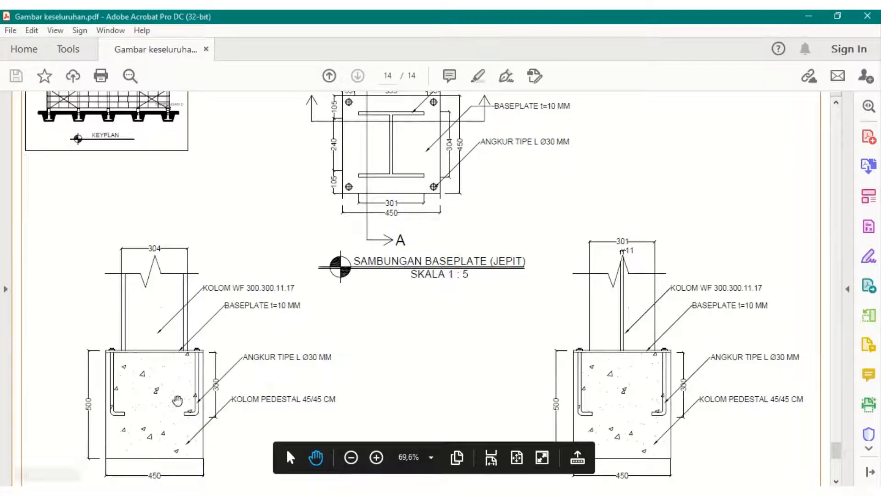
pyautogui.scroll(-1, 178, 399)
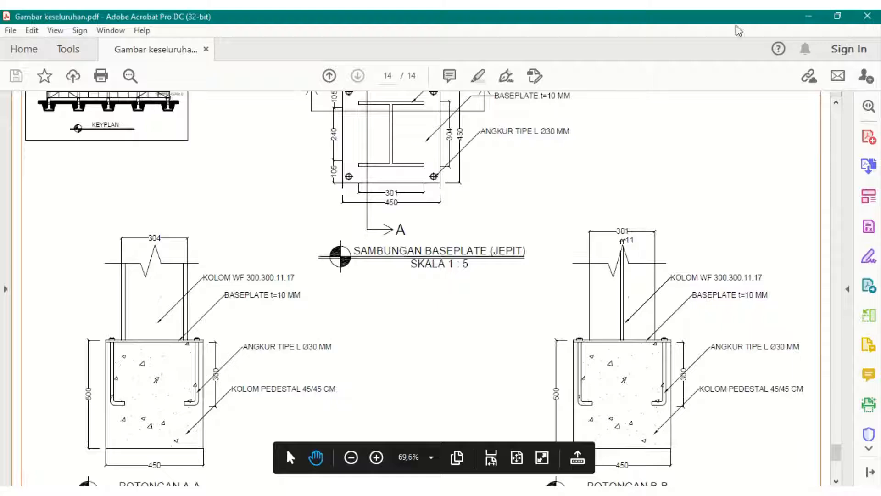
pyautogui.click(809, 16)
# - Open the base plate component's properties and review its Parameters, General, Anchor rods and Bolts tabs
pyautogui.rightClick(473, 272)
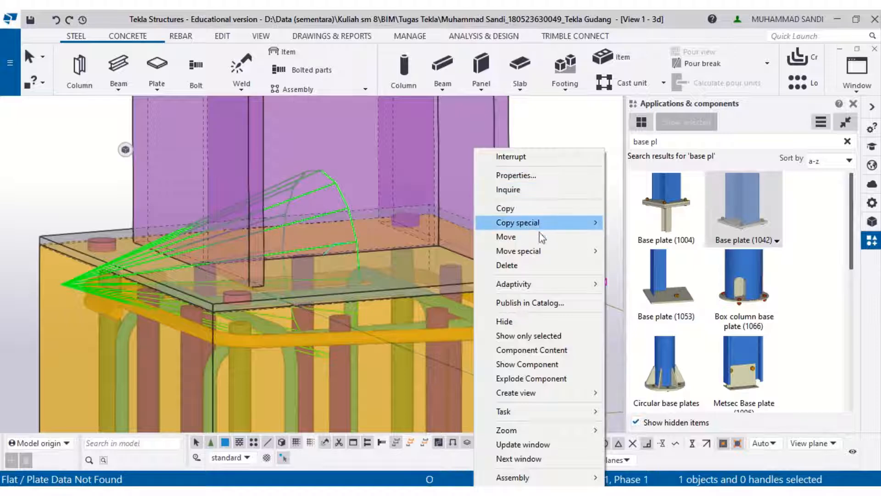
pyautogui.click(538, 178)
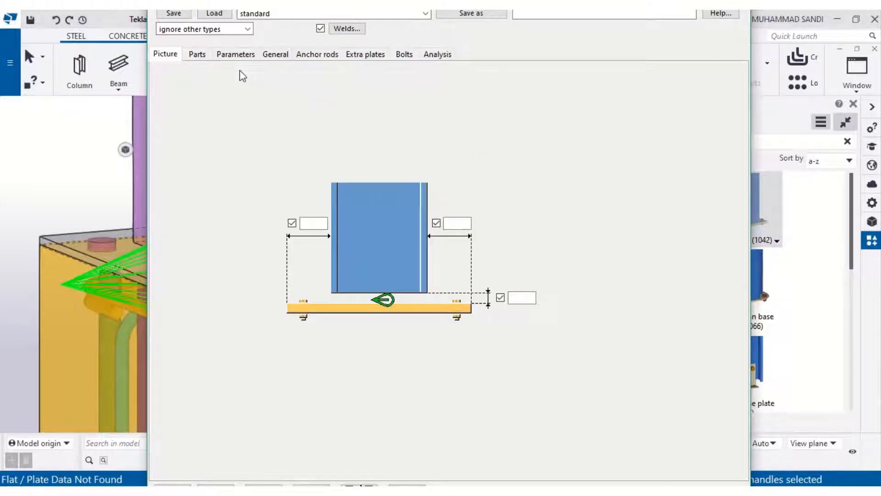
pyautogui.click(236, 55)
pyautogui.click(277, 55)
pyautogui.click(307, 55)
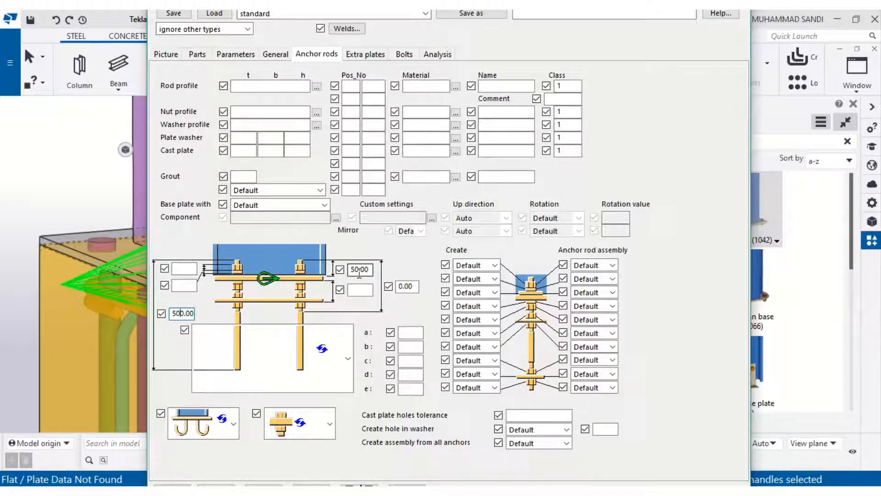
pyautogui.click(189, 438)
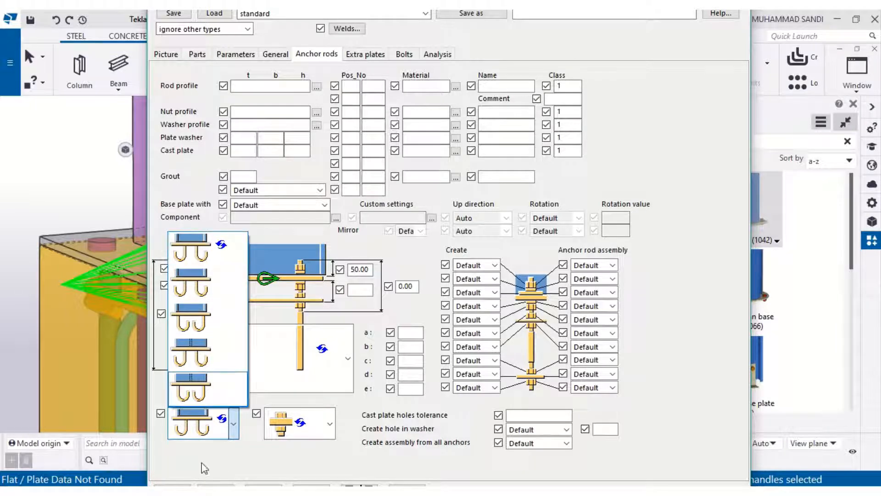
pyautogui.click(203, 440)
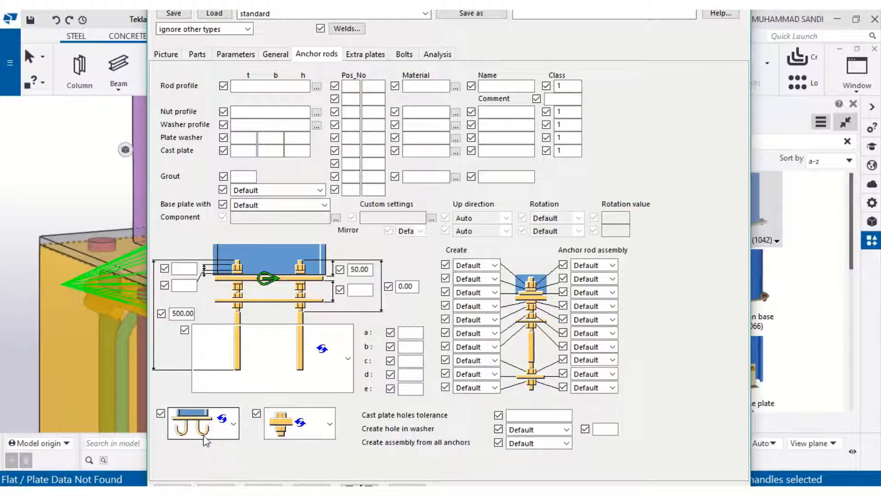
pyautogui.click(248, 87)
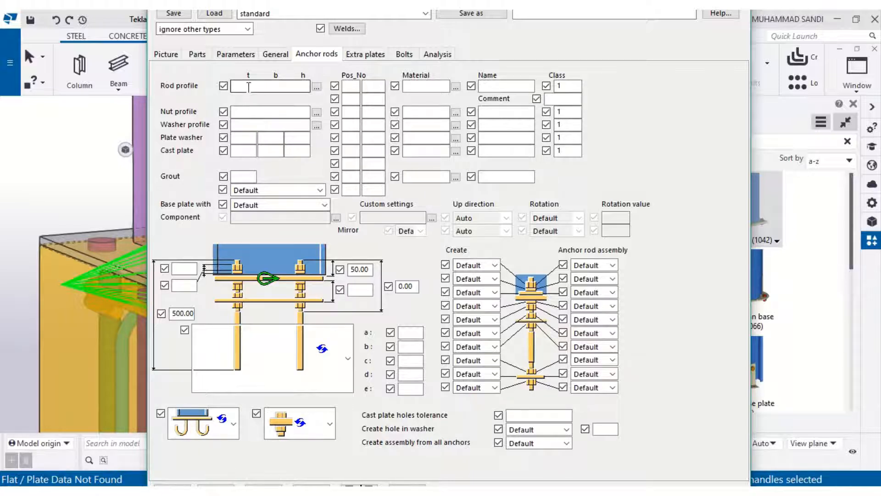
pyautogui.click(404, 54)
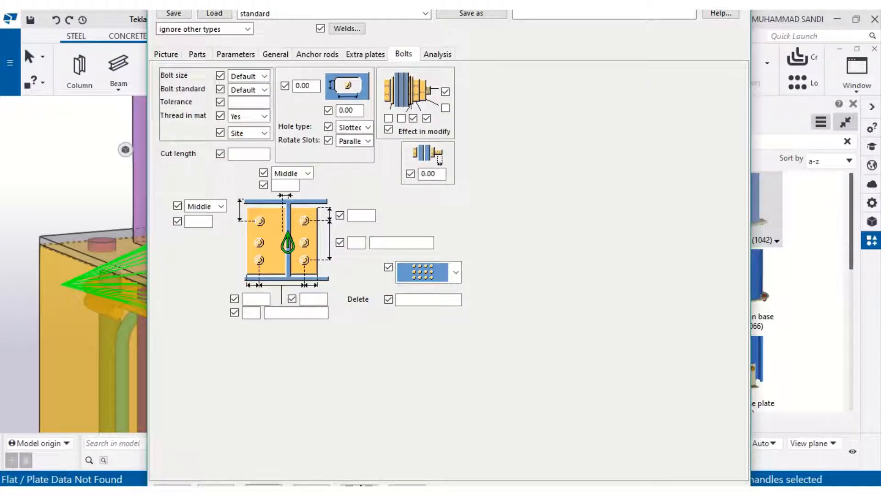
pyautogui.click(172, 485)
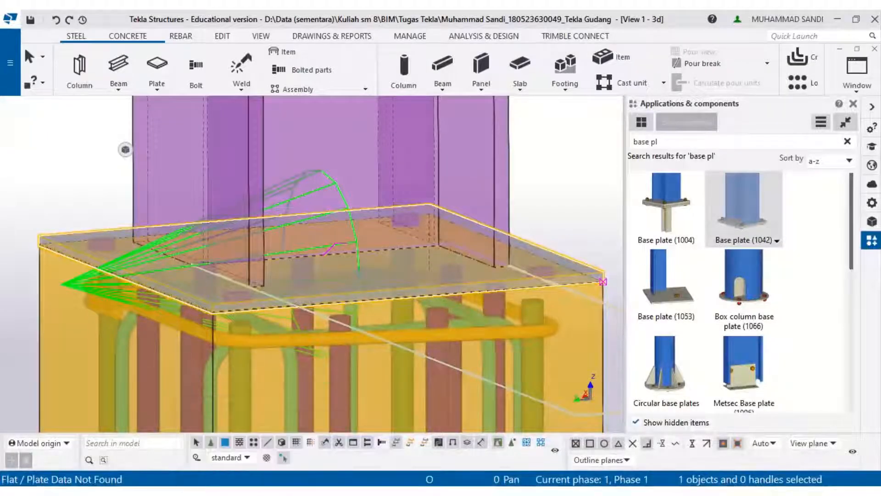
# - Set the anchor rod length to 300 mm in the base plate component's Anchor rods settings
pyautogui.moveTo(252, 489)
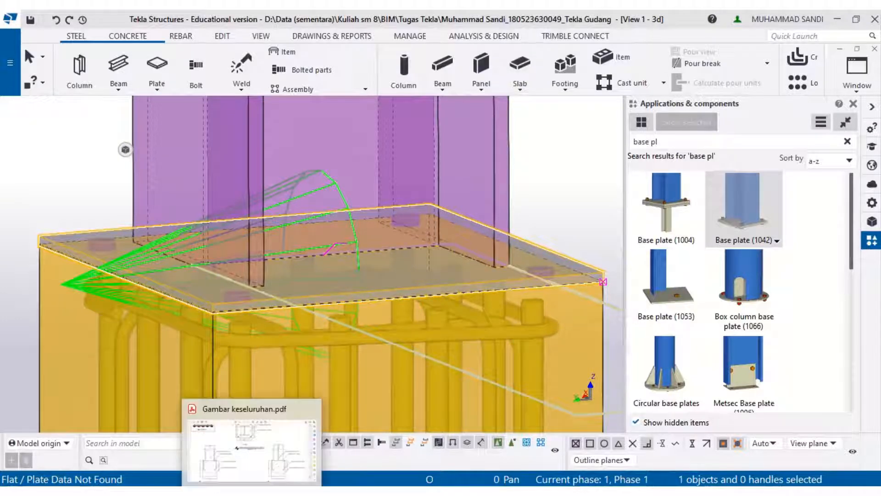
pyautogui.click(248, 440)
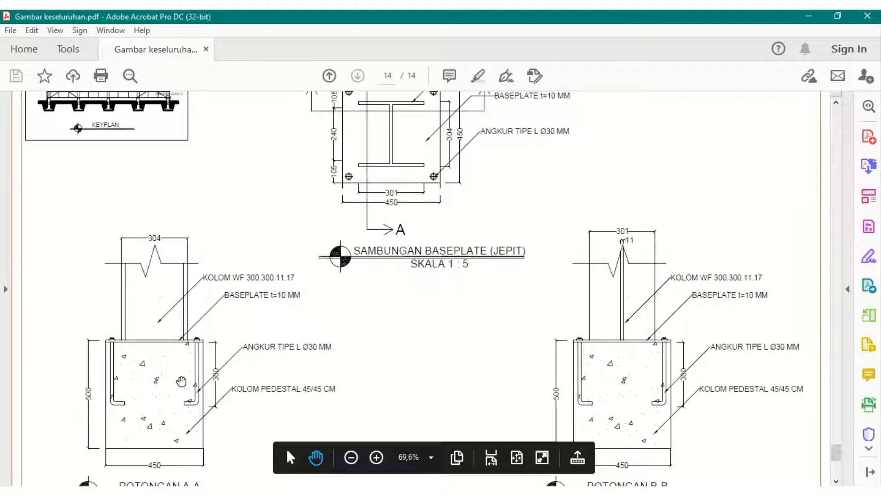
pyautogui.click(808, 16)
pyautogui.rightClick(458, 260)
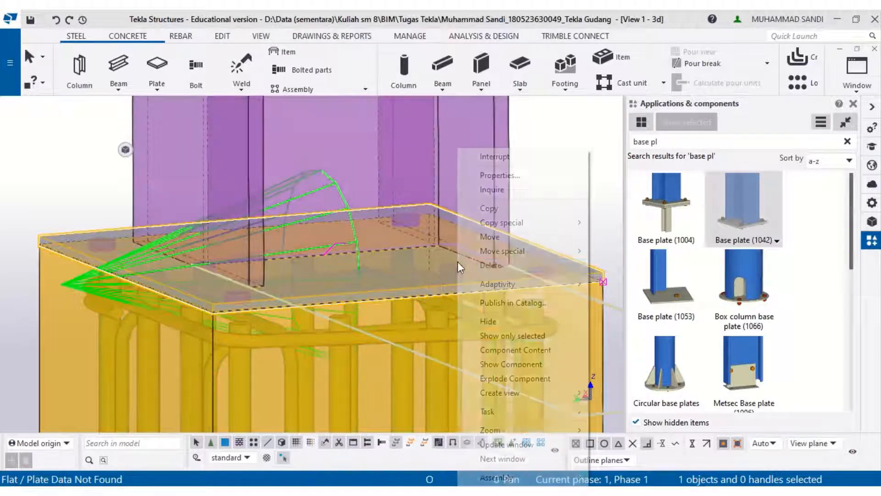
pyautogui.click(499, 175)
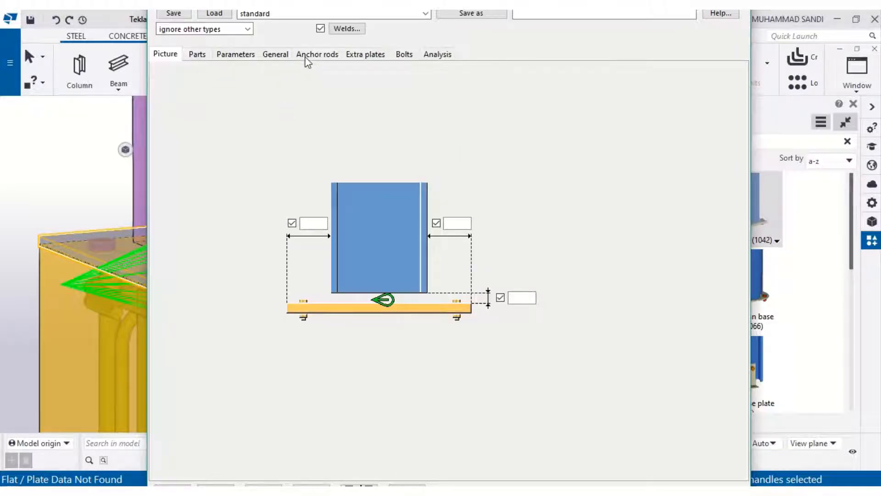
pyautogui.click(312, 54)
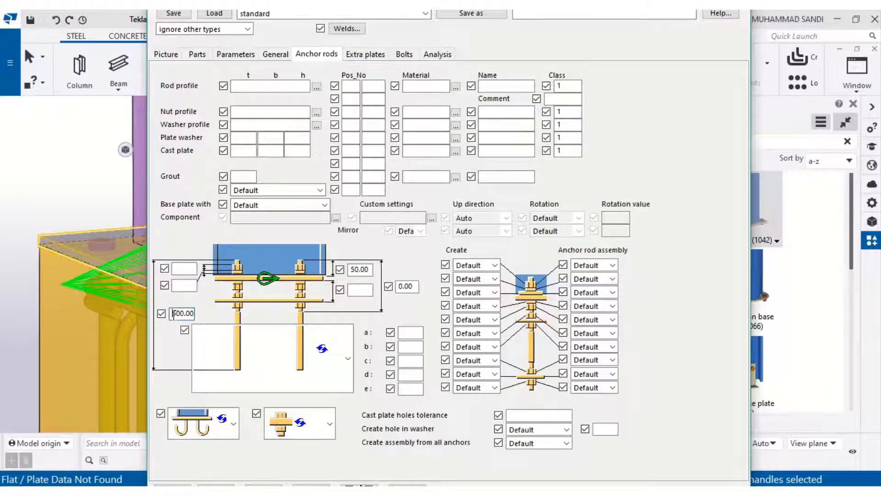
pyautogui.write('3')
pyautogui.click(365, 54)
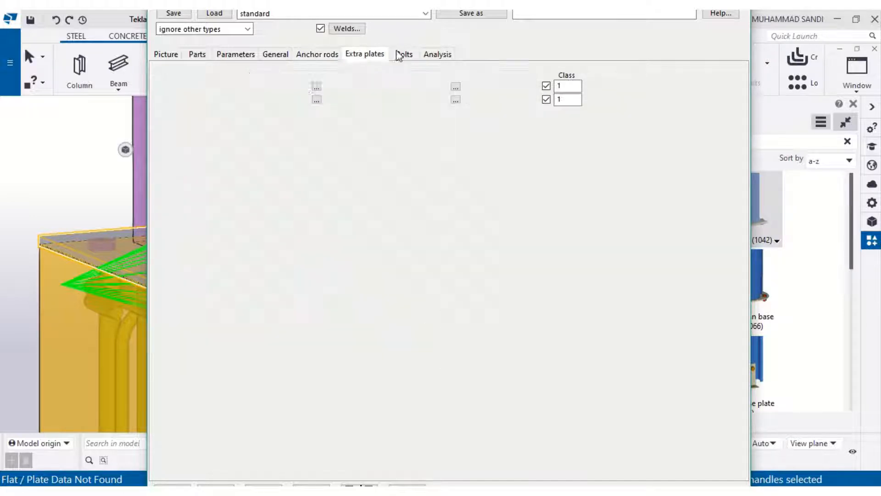
pyautogui.click(404, 55)
# - Set the anchor rod profile to a circular D section of 30 mm diameter (D30) and modify the component
pyautogui.click(317, 55)
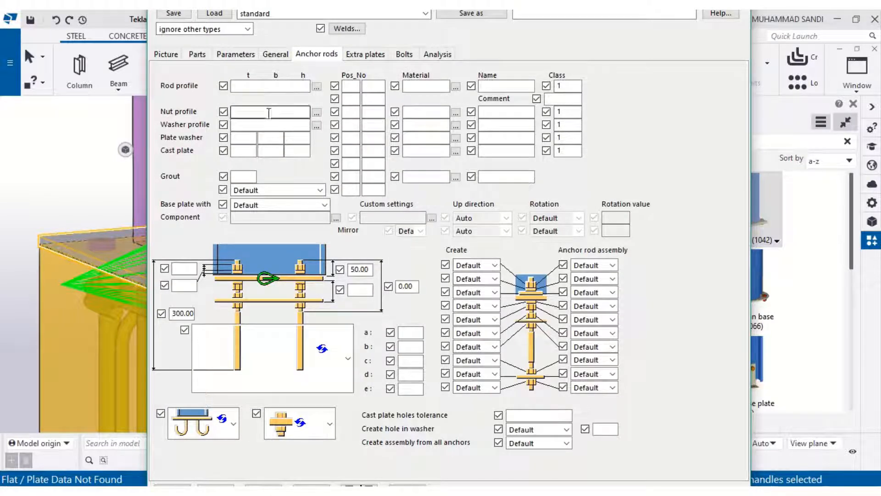
pyautogui.click(317, 87)
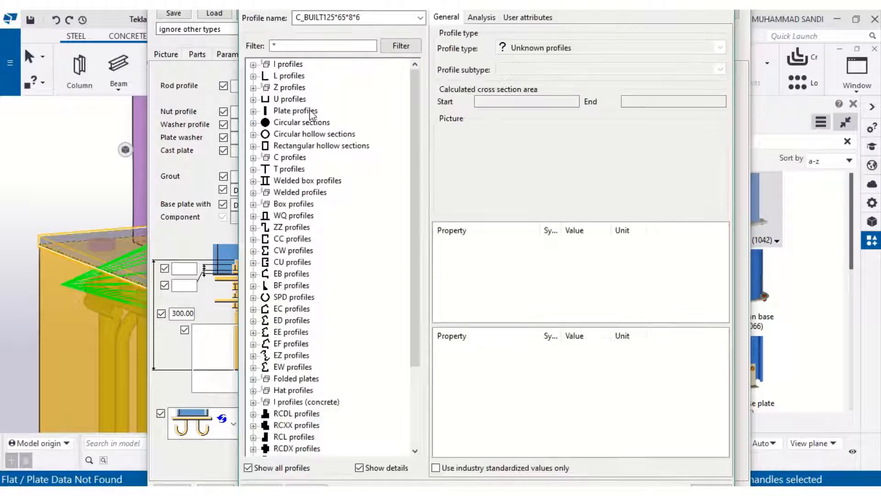
pyautogui.click(253, 111)
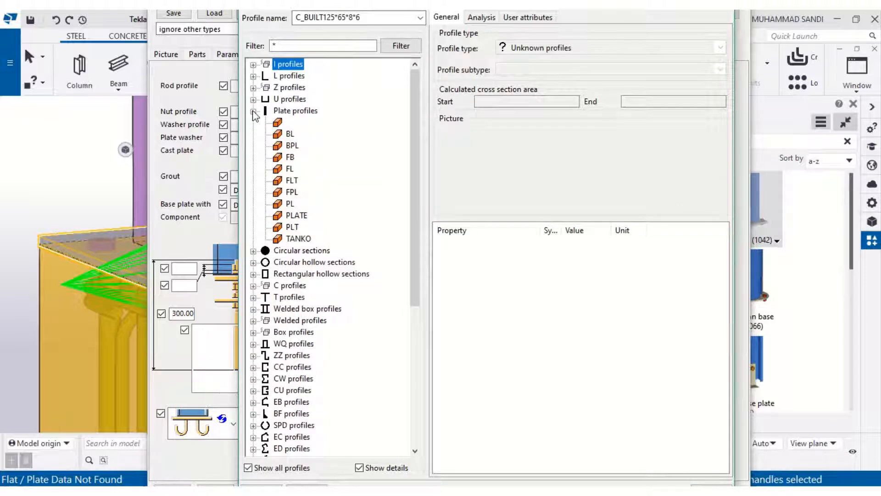
pyautogui.click(253, 111)
pyautogui.click(253, 123)
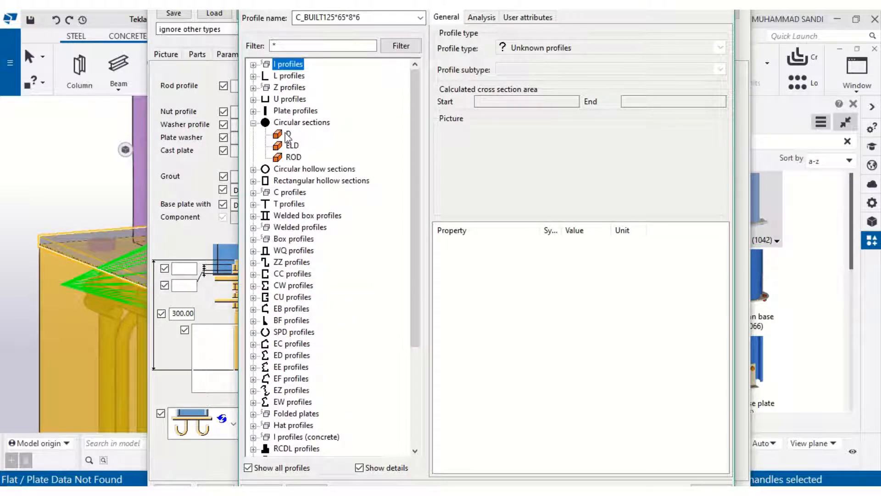
pyautogui.click(287, 134)
pyautogui.click(569, 244)
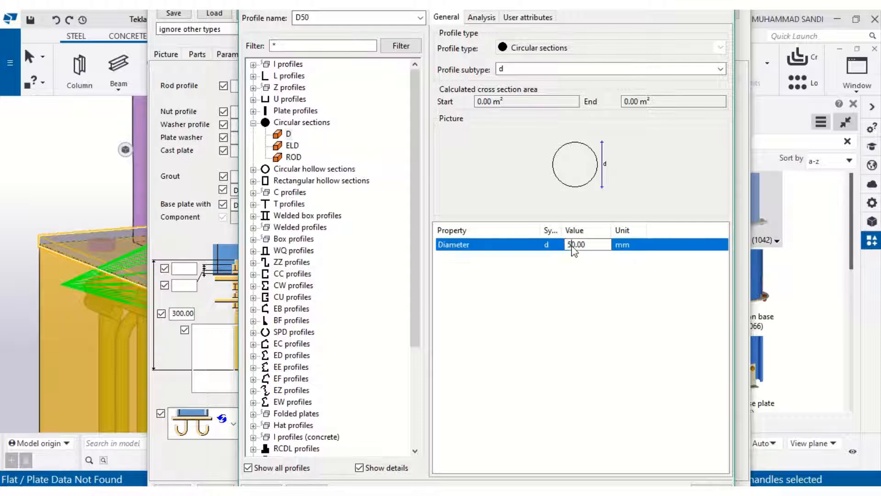
pyautogui.press('BackSpace')
pyautogui.write('3')
pyautogui.click(299, 487)
pyautogui.click(277, 487)
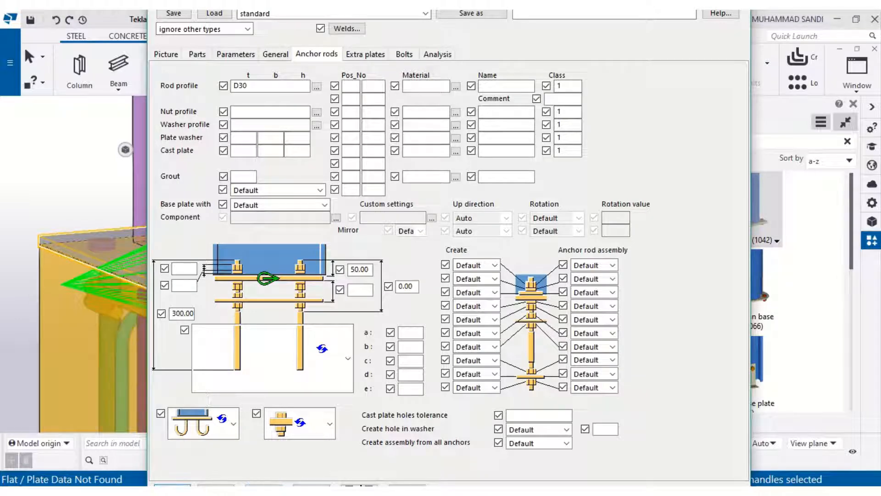
pyautogui.click(182, 484)
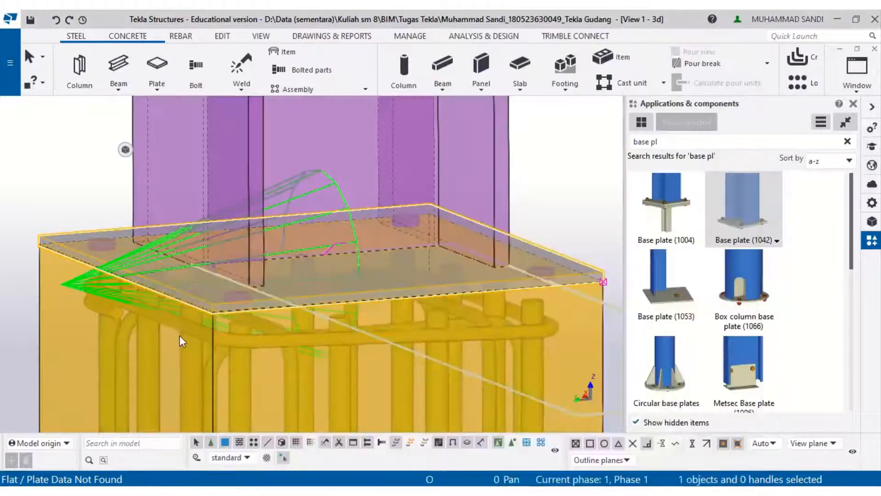
# - Inspect the updated base plate anchors in the model and compare them with the PDF baseplate plan
pyautogui.moveTo(444, 253); pyautogui.dragTo(482, 157, button='middle')
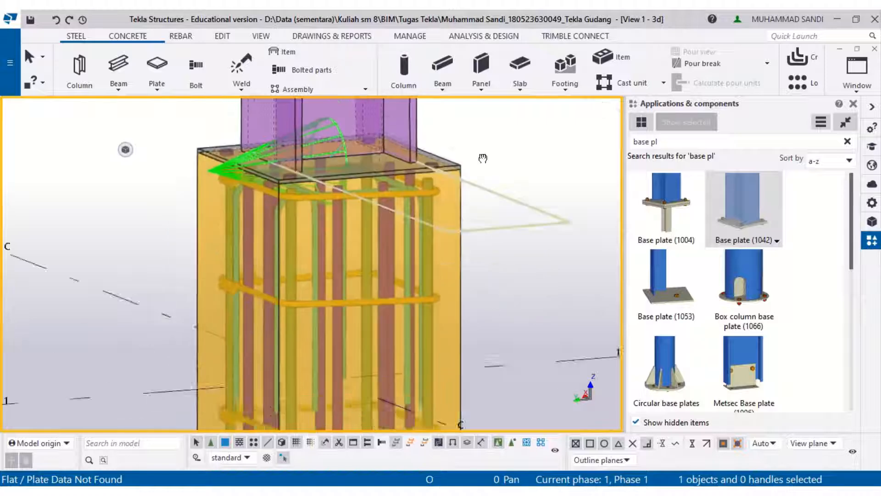
pyautogui.moveTo(444, 197); pyautogui.dragTo(443, 249, button='middle')
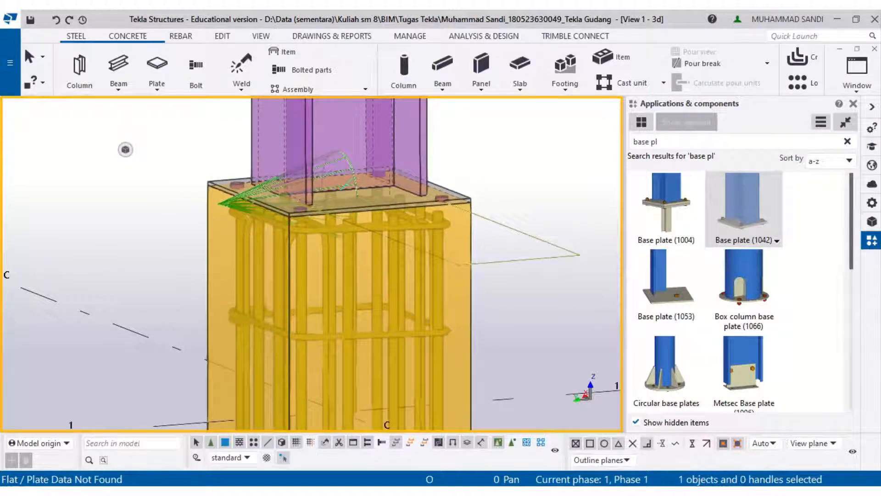
pyautogui.hotkey('alt', 'Tab')
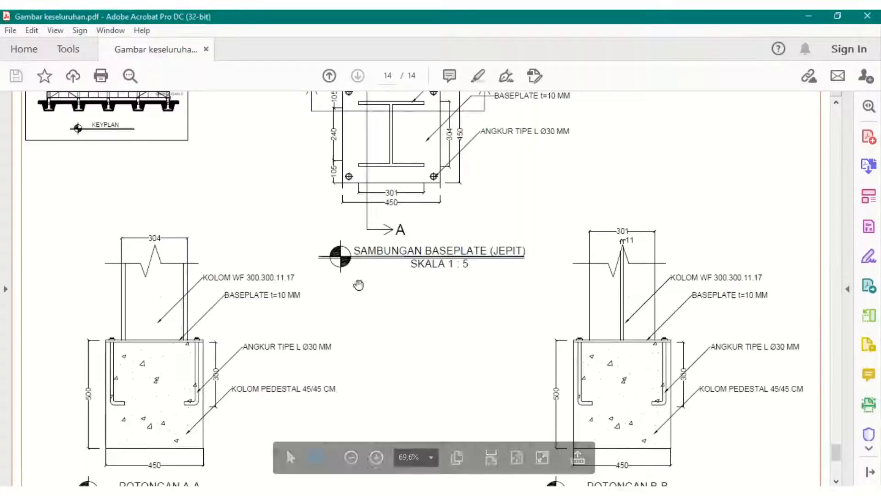
pyautogui.scroll(-1, 416, 268)
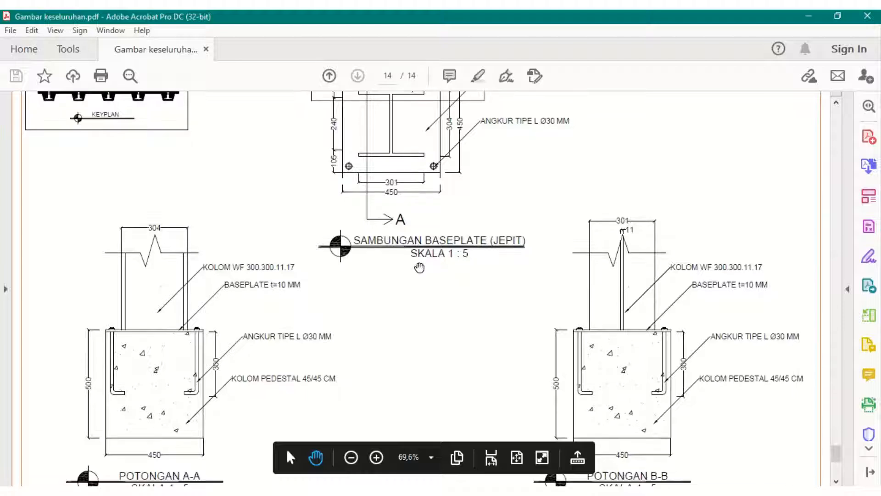
pyautogui.scroll(3, 417, 257)
pyautogui.scroll(3, 417, 121)
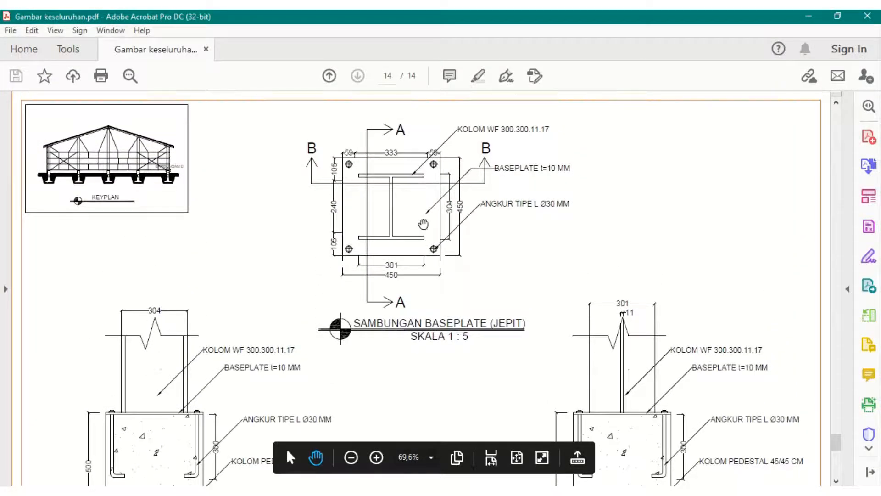
# - Set the base plate component's bolt standard to UNDEFINED_BOLT and bolt size to 30, then apply the change
pyautogui.keyDown('ctrl'); pyautogui.scroll(2, 425, 237); pyautogui.keyUp('ctrl')
pyautogui.keyDown('ctrl'); pyautogui.scroll(1, 436, 244); pyautogui.keyUp('ctrl')
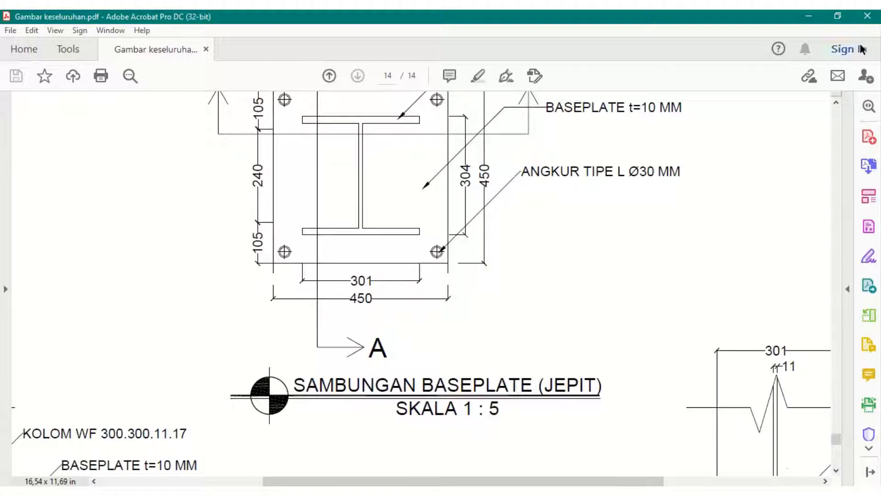
pyautogui.click(803, 13)
pyautogui.rightClick(334, 202)
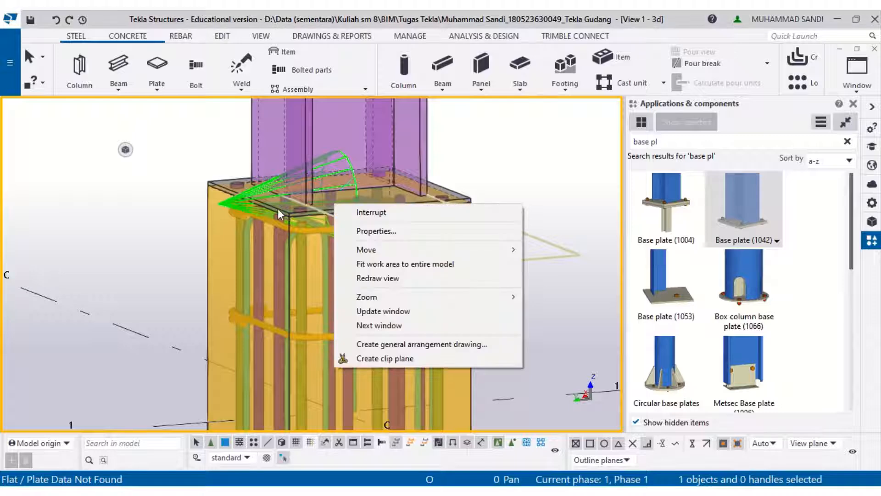
pyautogui.click(278, 208)
pyautogui.rightClick(277, 208)
pyautogui.click(306, 190)
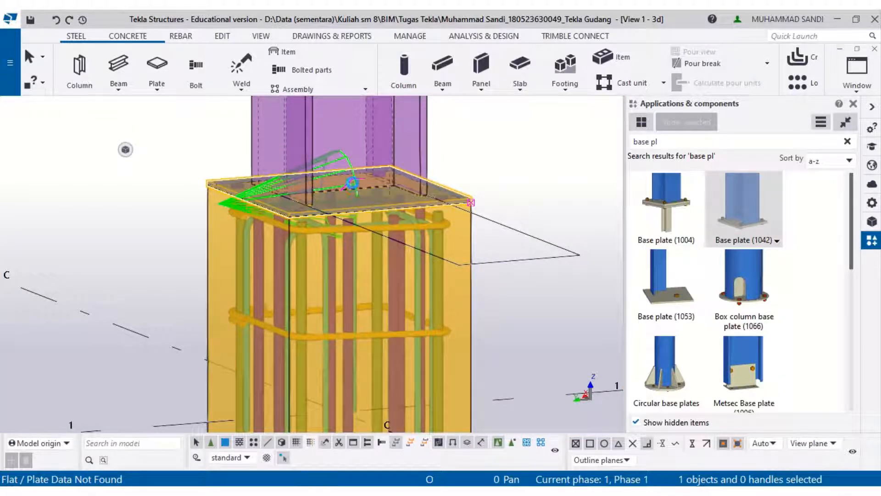
pyautogui.doubleClick(352, 183)
pyautogui.click(318, 54)
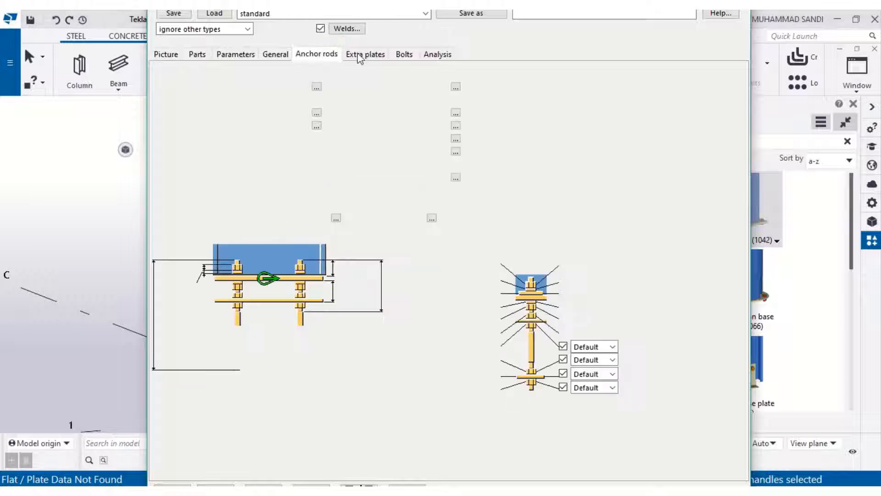
pyautogui.click(404, 54)
pyautogui.click(265, 89)
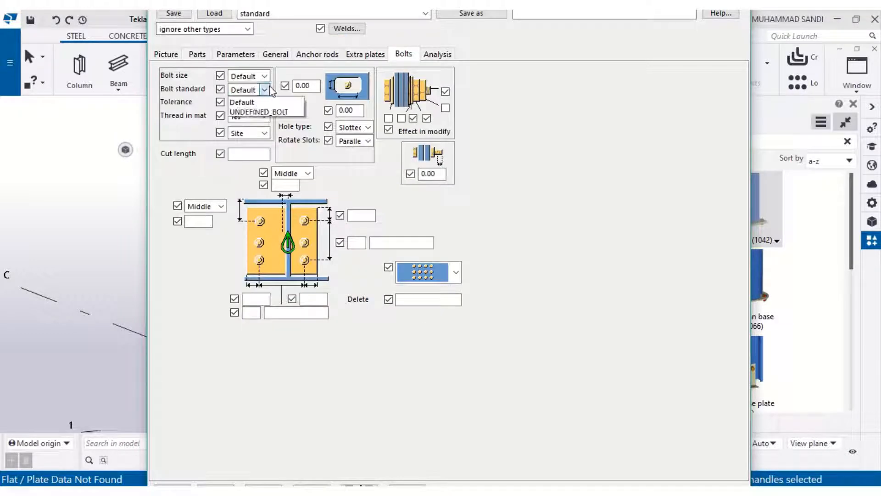
pyautogui.click(243, 102)
pyautogui.click(265, 75)
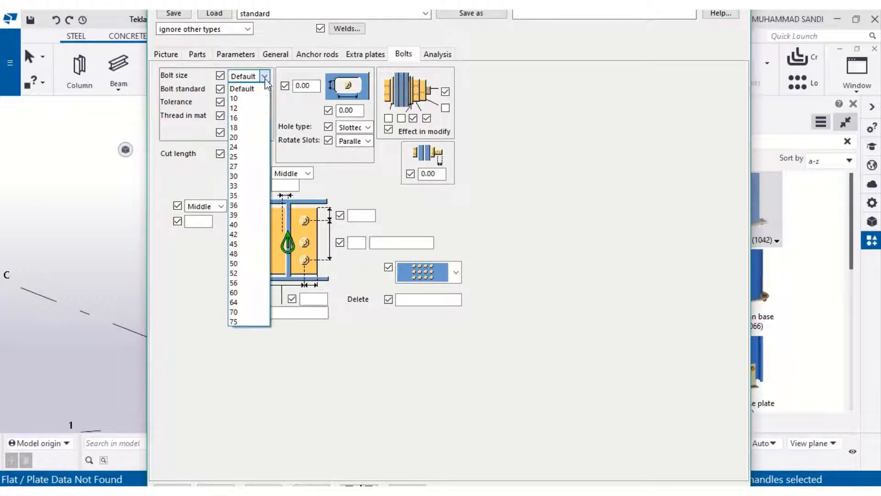
pyautogui.click(248, 176)
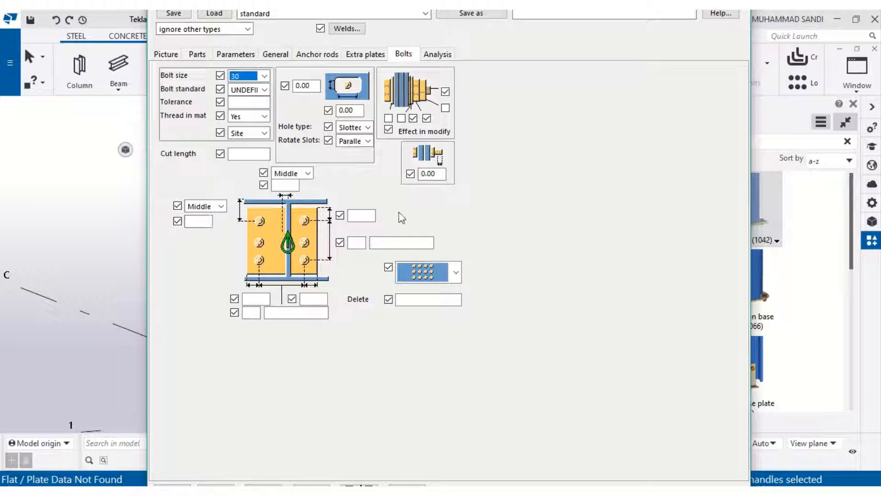
pyautogui.click(264, 485)
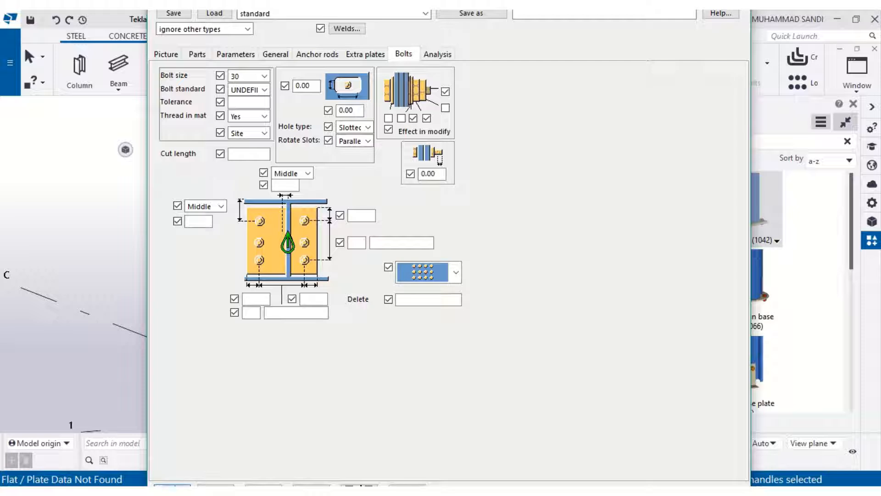
pyautogui.click(173, 486)
# - Examine the anchor bolt edge distances and spacing on the PDF baseplate plan
pyautogui.click(301, 491)
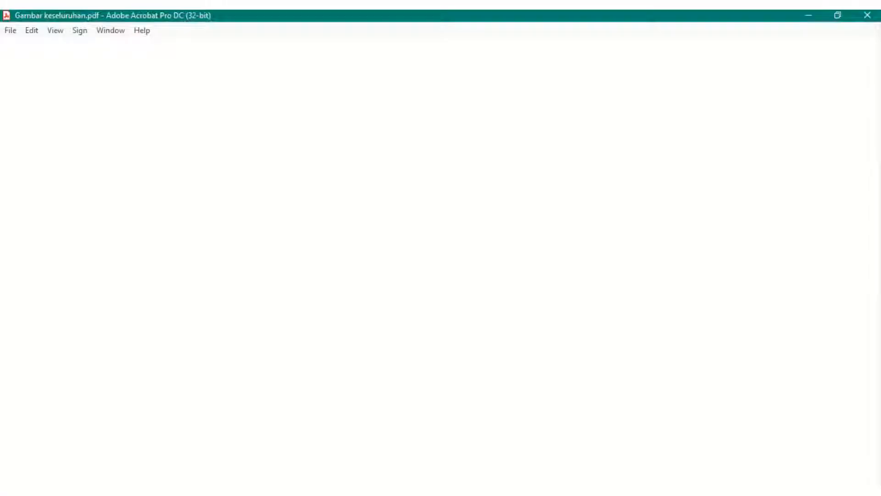
pyautogui.moveTo(351, 209); pyautogui.dragTo(376, 245)
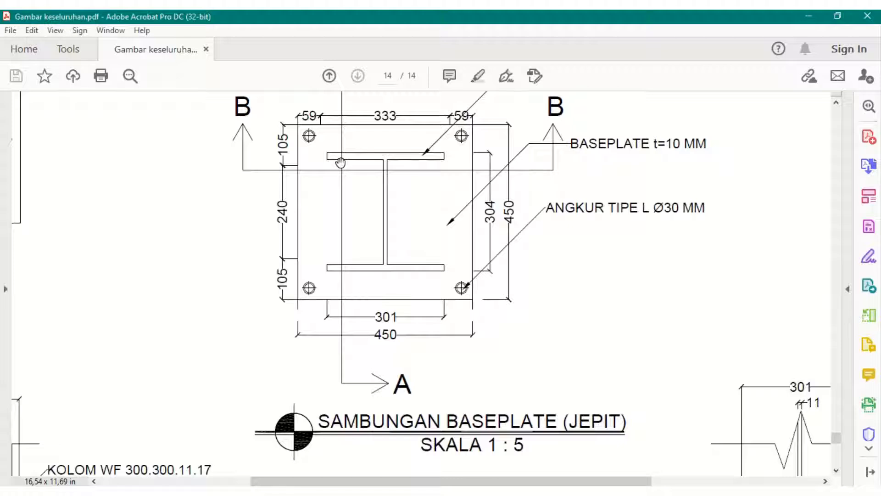
pyautogui.moveTo(423, 239); pyautogui.dragTo(423, 220)
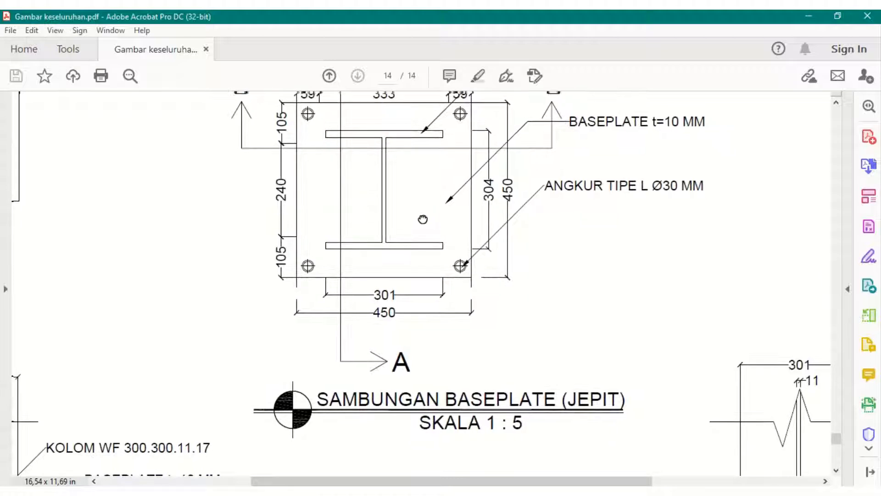
pyautogui.scroll(1, 423, 219)
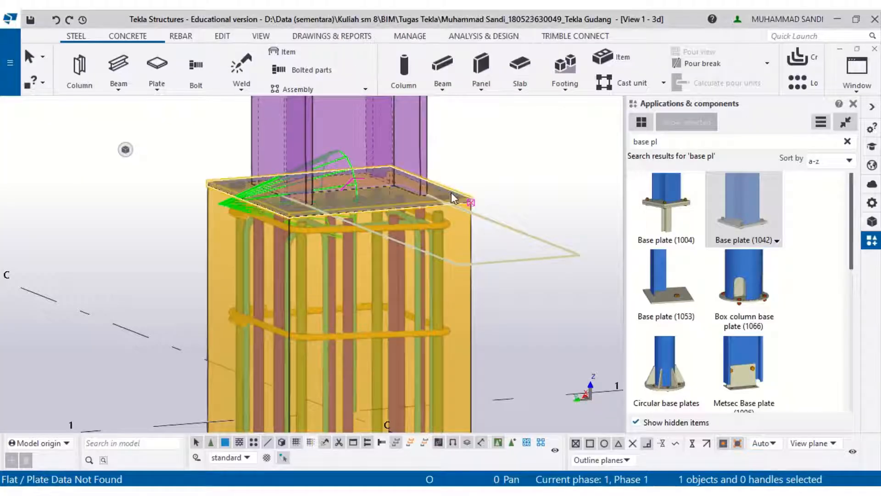
# - Set the base plate bolt edge distances to 59 mm and 105 mm and the bolt counts to 2 by 2, then apply
pyautogui.rightClick(451, 192)
pyautogui.click(503, 175)
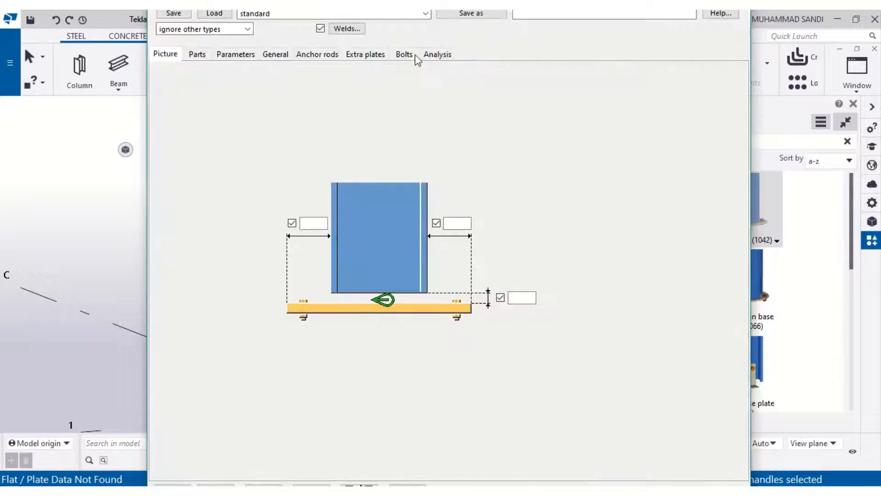
pyautogui.click(415, 55)
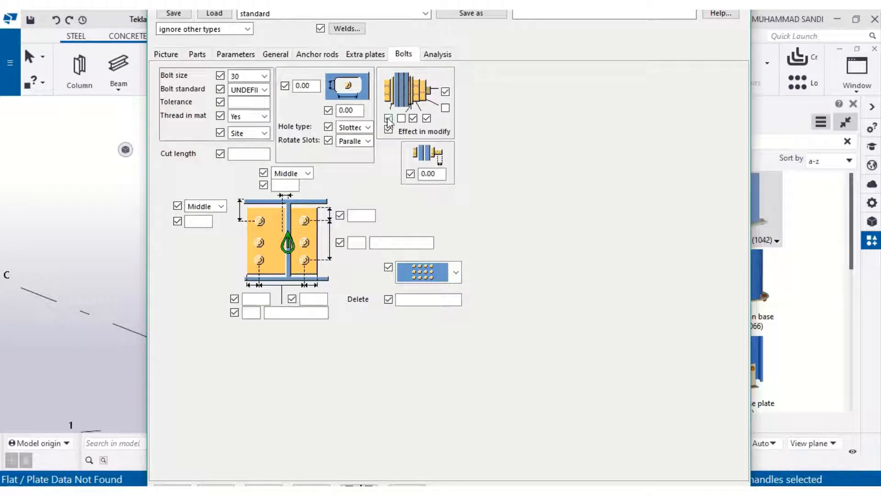
pyautogui.click(372, 215)
pyautogui.click(265, 298)
pyautogui.write('5')
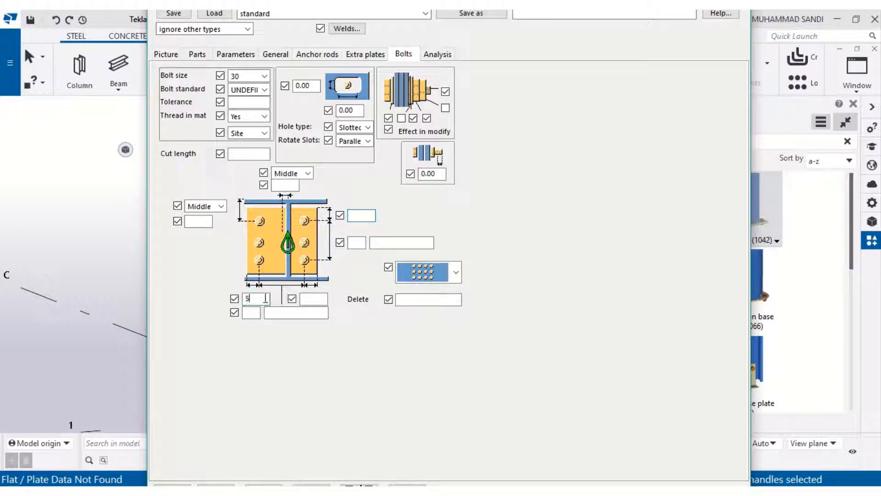
pyautogui.write('9')
pyautogui.click(309, 299)
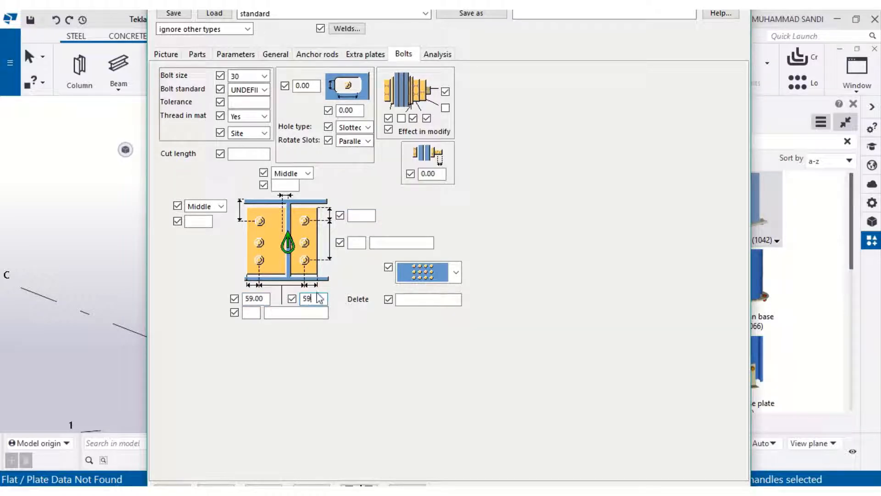
pyautogui.click(366, 215)
pyautogui.write('105')
pyautogui.click(362, 244)
pyautogui.write('4')
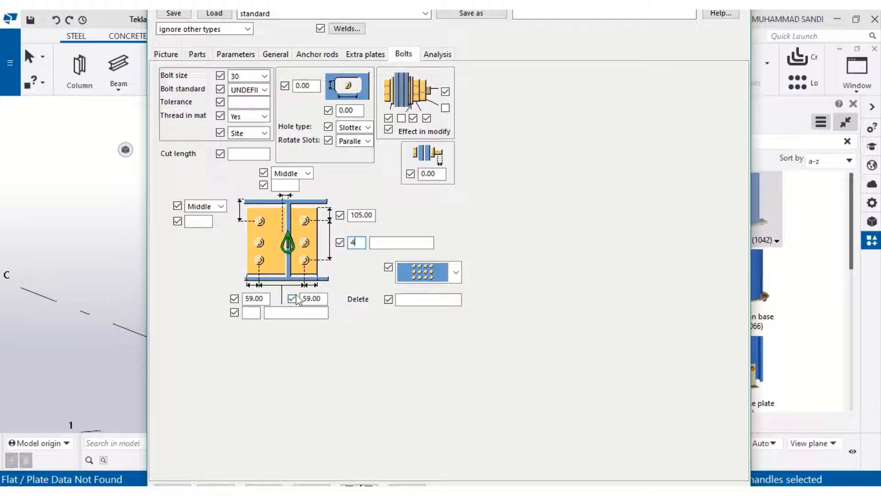
pyautogui.press('BackSpace')
pyautogui.write('2')
pyautogui.click(251, 312)
pyautogui.write('2')
pyautogui.click(173, 488)
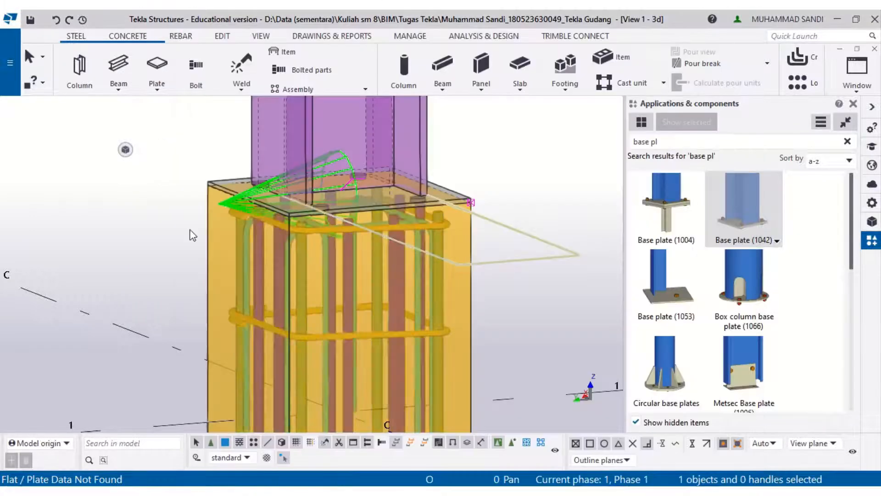
# - Inspect the updated anchor bolts on the base plate and compare them with the PDF baseplate plan
pyautogui.scroll(5, 382, 197)
pyautogui.scroll(-3, 391, 206)
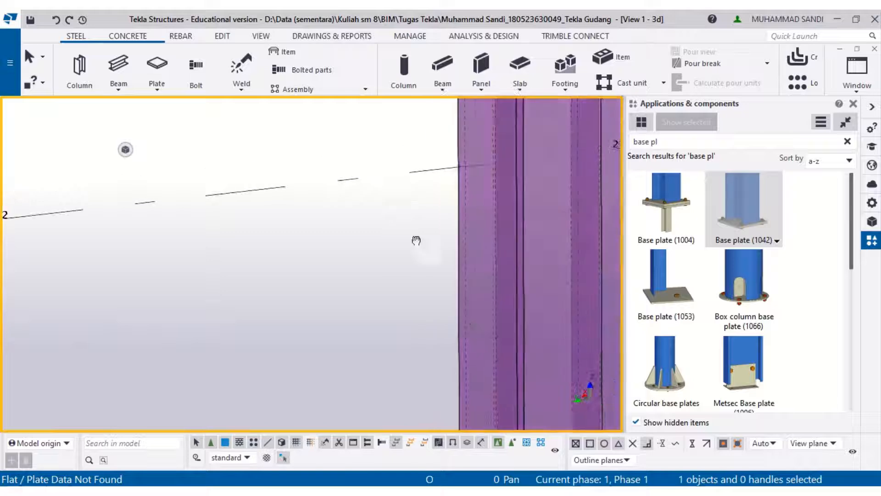
pyautogui.moveTo(428, 338); pyautogui.dragTo(511, 284, button='middle')
pyautogui.scroll(2, 513, 297)
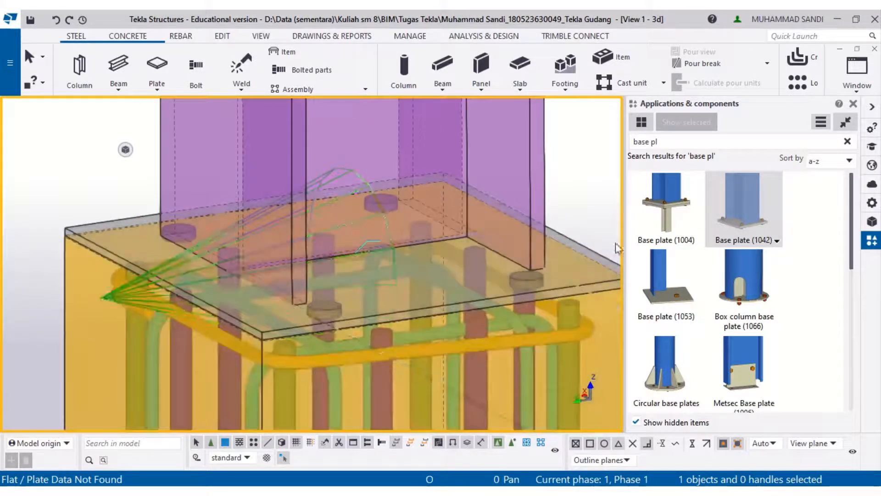
pyautogui.scroll(3, 325, 326)
pyautogui.click(329, 311)
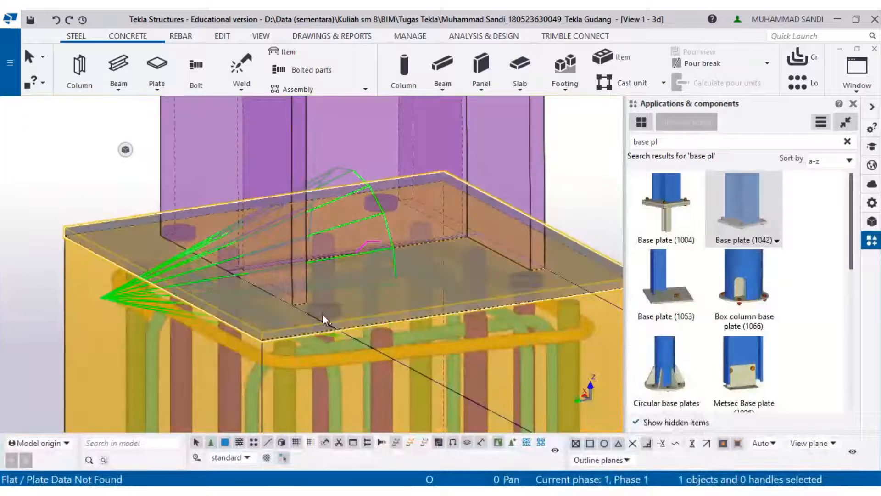
pyautogui.click(4, 192)
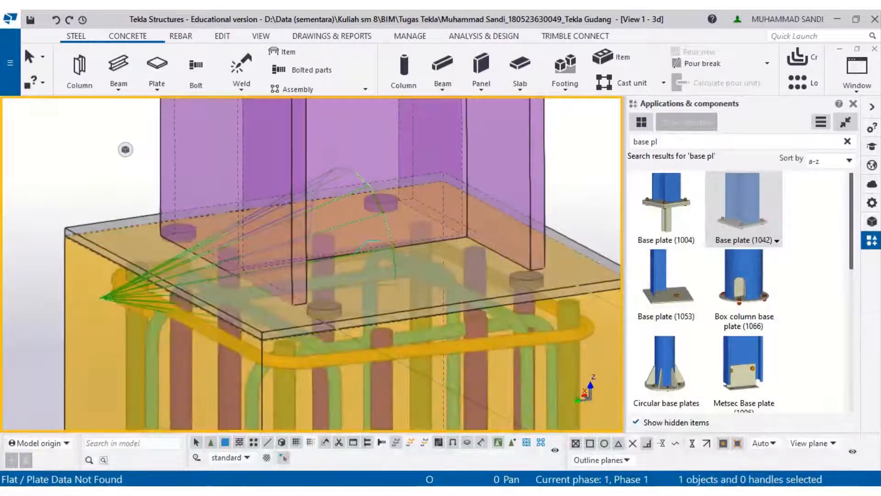
pyautogui.hotkey('alt', 'Tab')
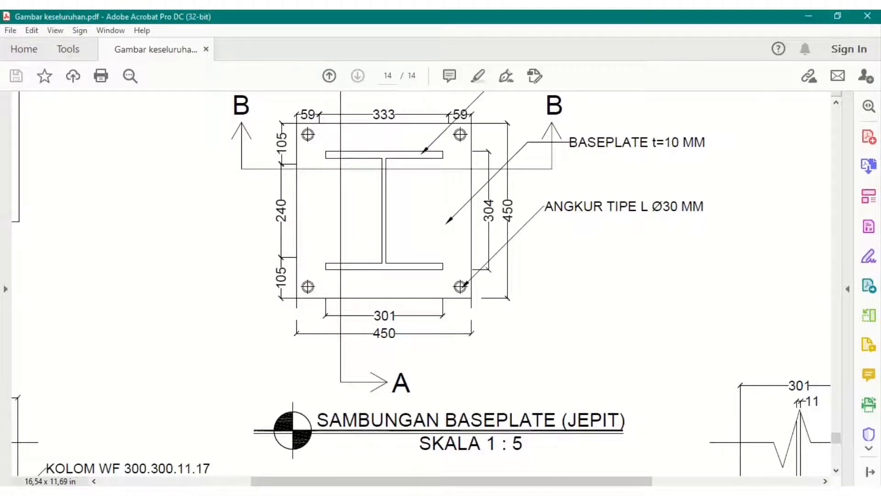
pyautogui.hotkey('alt', 'Tab')
# - Set the base plate bolt spacings to 304 mm in both directions and modify the component
pyautogui.rightClick(281, 328)
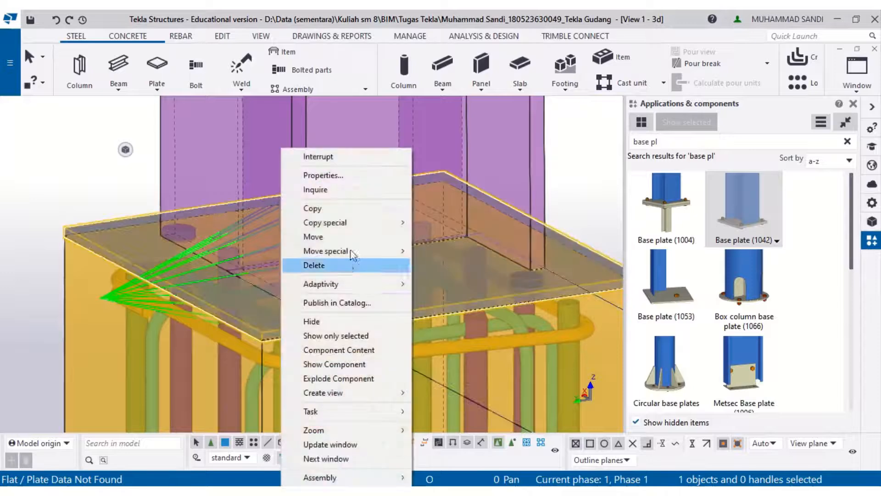
pyautogui.click(358, 179)
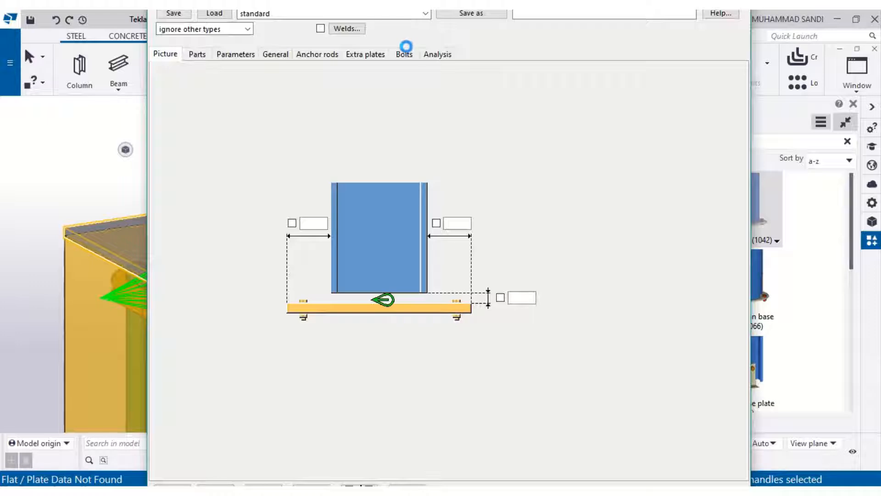
pyautogui.click(404, 54)
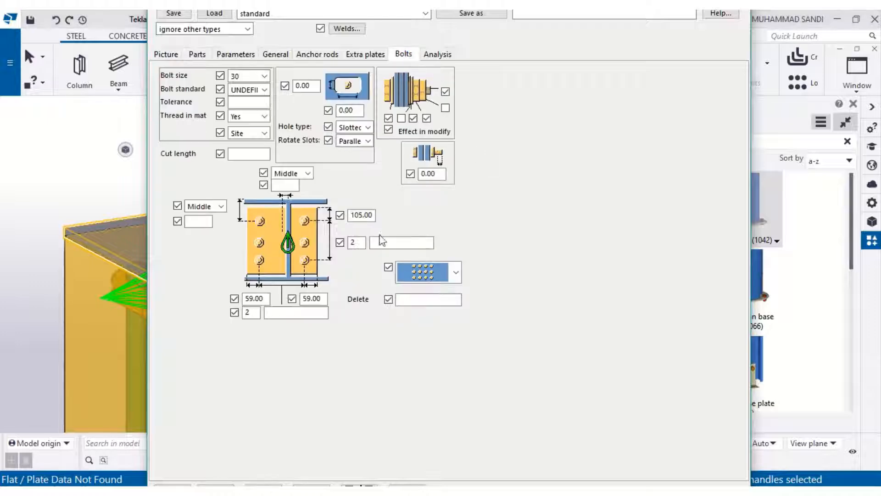
pyautogui.click(383, 242)
pyautogui.write('30')
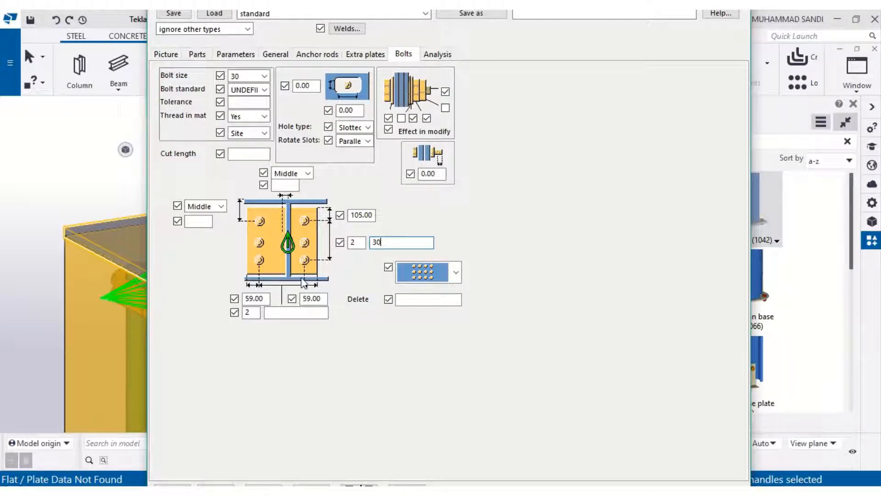
pyautogui.write('4')
pyautogui.click(294, 312)
pyautogui.write('304')
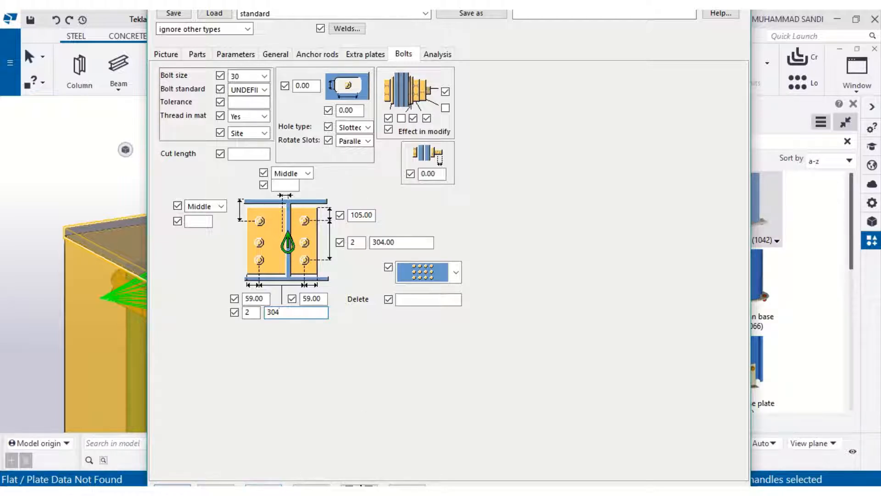
pyautogui.click(263, 485)
pyautogui.click(141, 279)
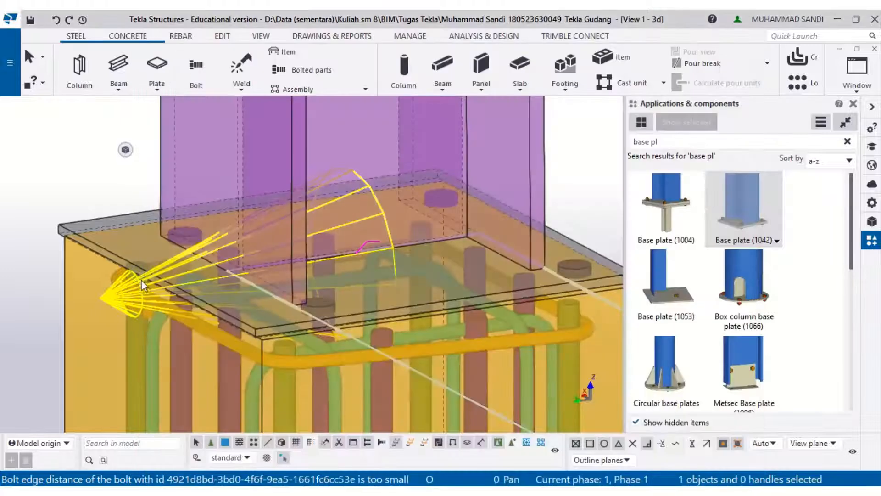
pyautogui.click(112, 160)
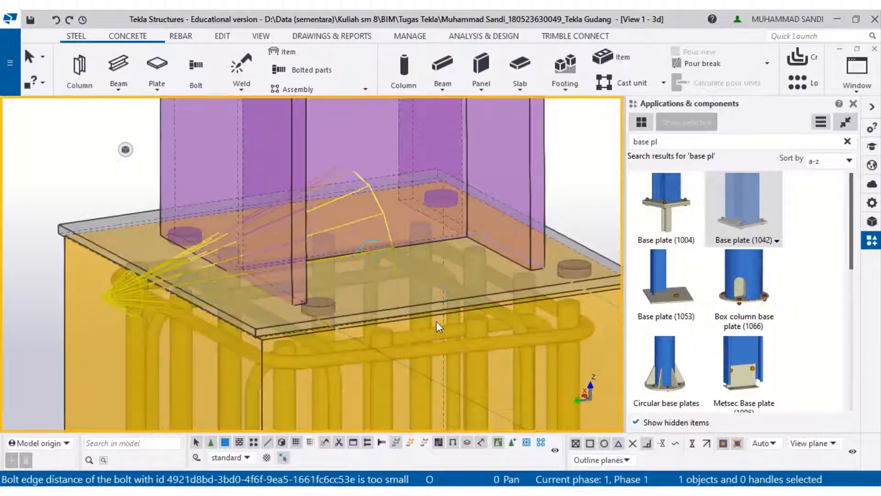
# - Inspect the modified base plate bolts around the column base in the model
pyautogui.scroll(5, 436, 321)
pyautogui.moveTo(435, 398); pyautogui.dragTo(425, 74, button='middle')
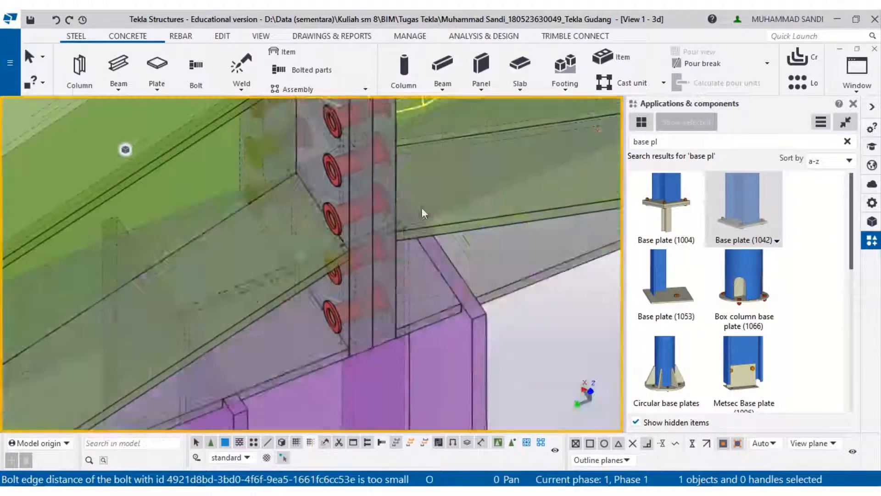
pyautogui.scroll(-4, 423, 248)
pyautogui.moveTo(424, 257); pyautogui.dragTo(403, 59, button='middle')
pyautogui.moveTo(431, 390); pyautogui.dragTo(444, 92, button='middle')
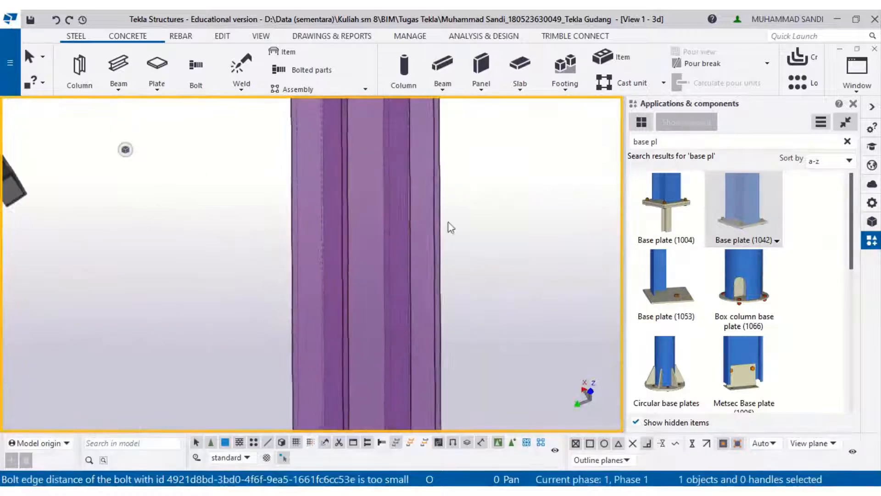
pyautogui.moveTo(459, 358); pyautogui.dragTo(498, 111, button='middle')
pyautogui.moveTo(468, 340); pyautogui.dragTo(487, 143, button='middle')
pyautogui.scroll(-2, 503, 348)
pyautogui.moveTo(492, 321); pyautogui.dragTo(416, 36, button='middle')
pyautogui.scroll(2, 322, 265)
pyautogui.scroll(2, 322, 264)
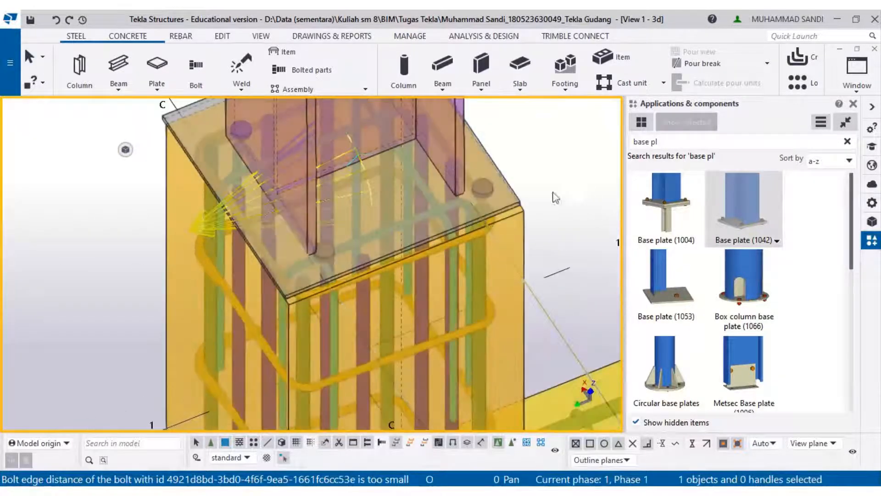
pyautogui.scroll(-3, 296, 278)
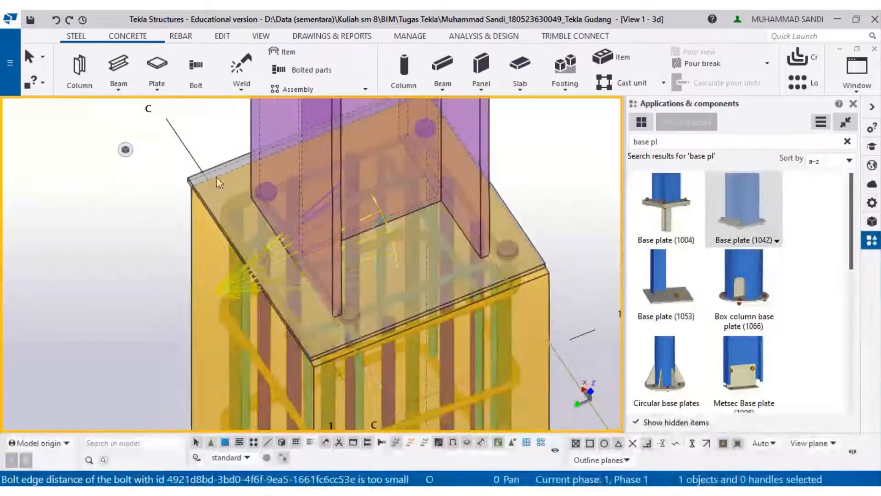
pyautogui.scroll(2, 200, 170)
pyautogui.rightClick(199, 171)
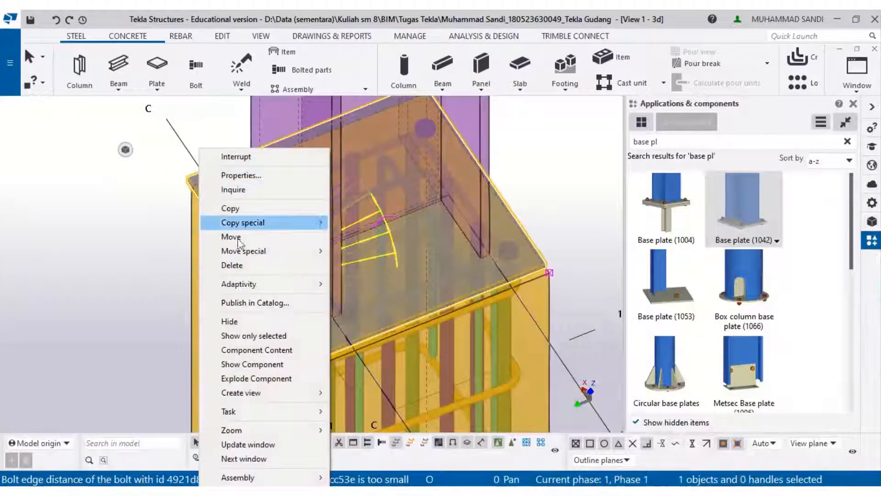
# - Open the base plate properties and set both bolt edge distances on the Bolts settings to 0
pyautogui.click(240, 176)
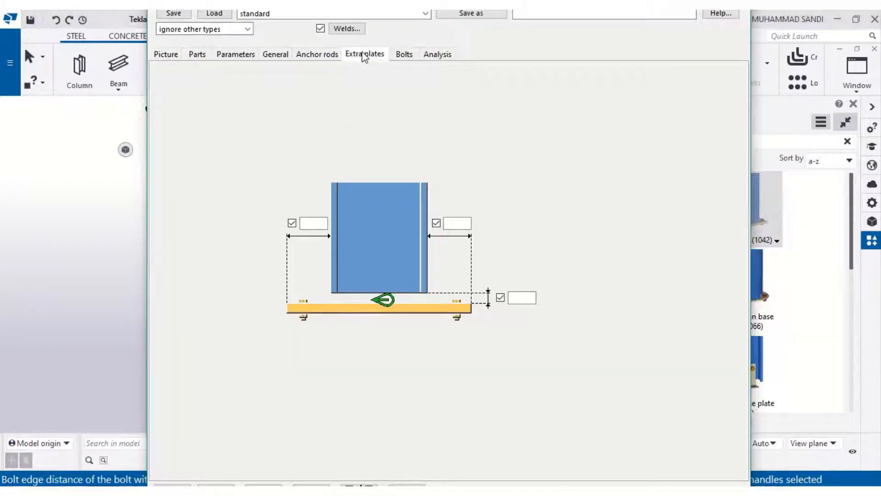
pyautogui.click(364, 54)
pyautogui.click(404, 54)
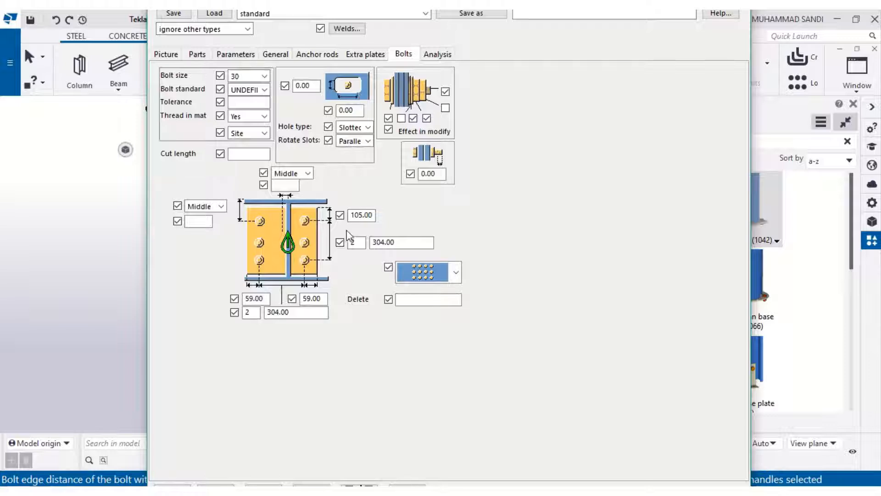
pyautogui.doubleClick(354, 215)
pyautogui.write('0')
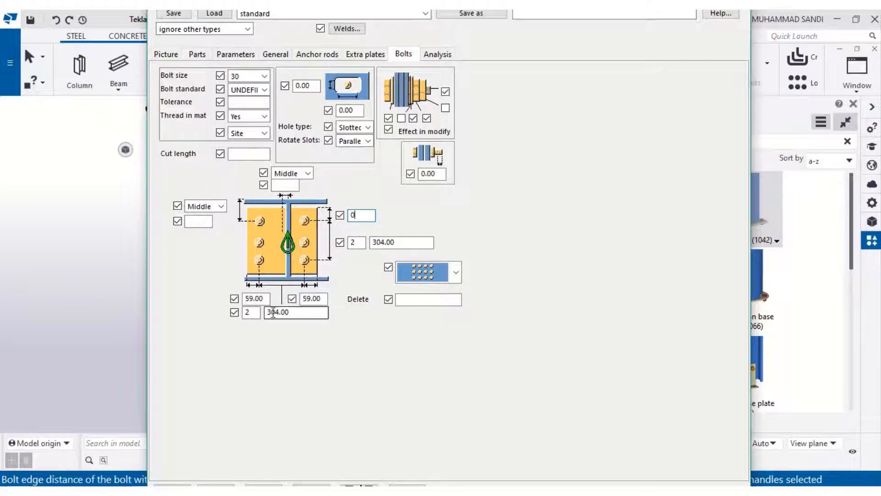
pyautogui.moveTo(266, 301); pyautogui.dragTo(234, 301)
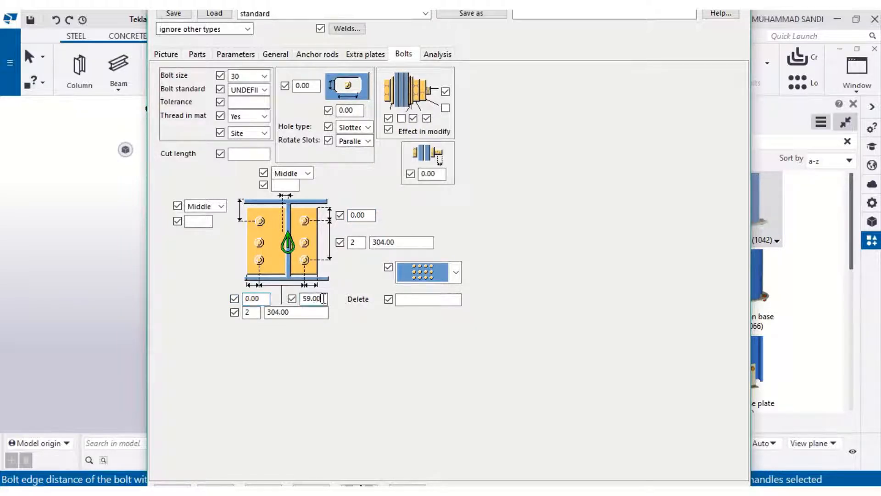
pyautogui.doubleClick(323, 298)
pyautogui.write('0')
# - Set the bolt group's vertical position to Top and modify the base plate component
pyautogui.click(222, 206)
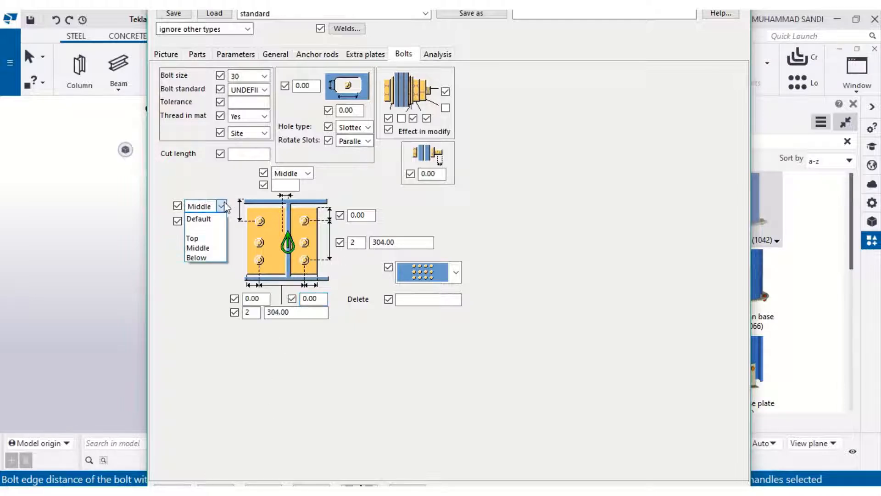
pyautogui.click(195, 236)
pyautogui.click(294, 173)
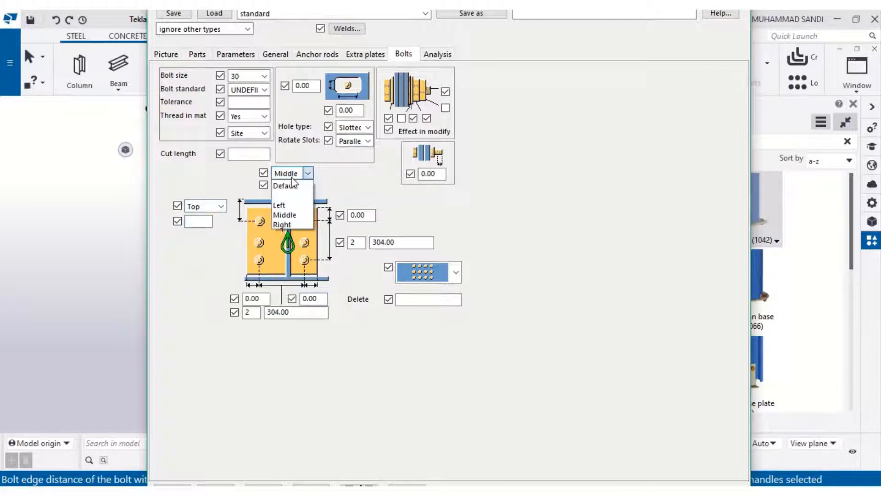
pyautogui.click(284, 205)
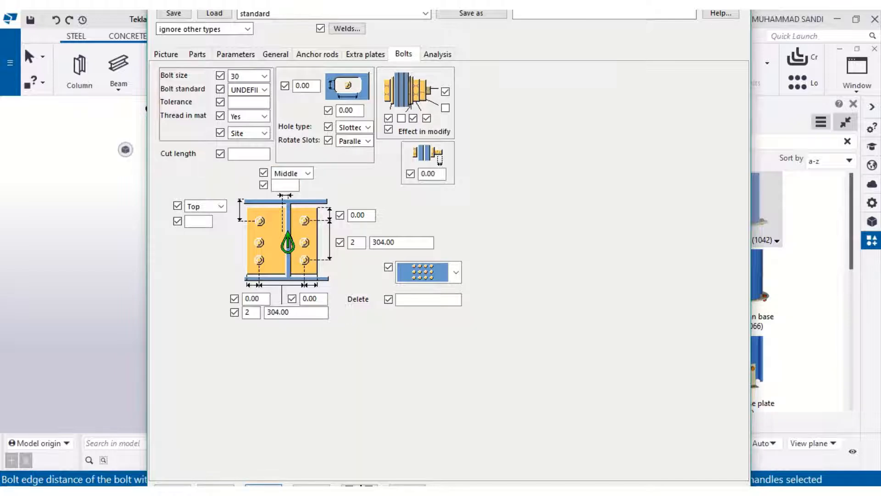
pyautogui.click(188, 482)
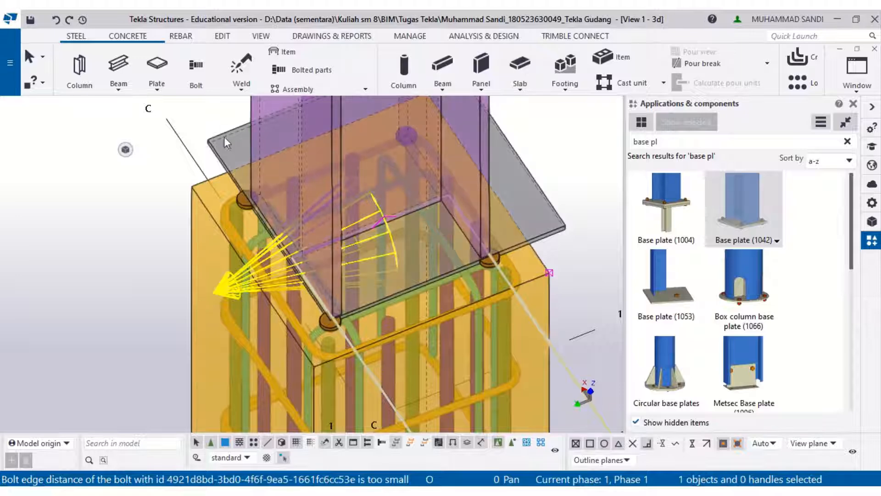
# - Reopen the base plate properties and set the bolt group's vertical position to Middle
pyautogui.rightClick(224, 137)
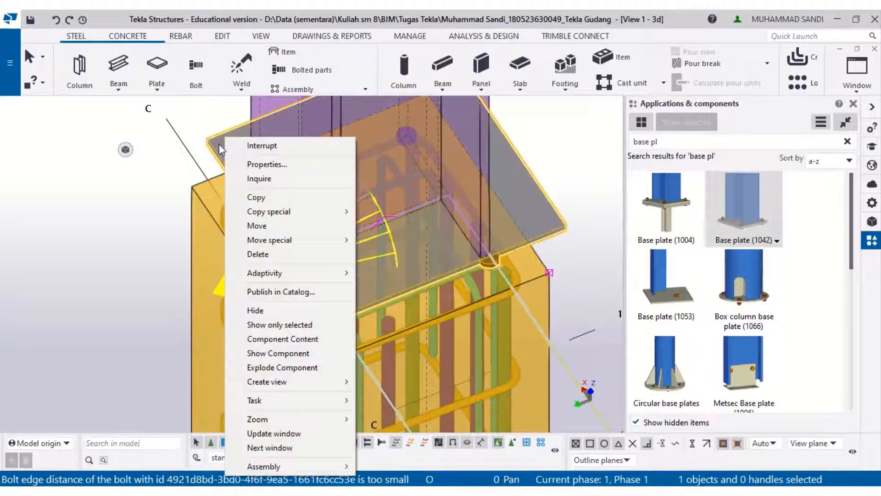
pyautogui.click(257, 168)
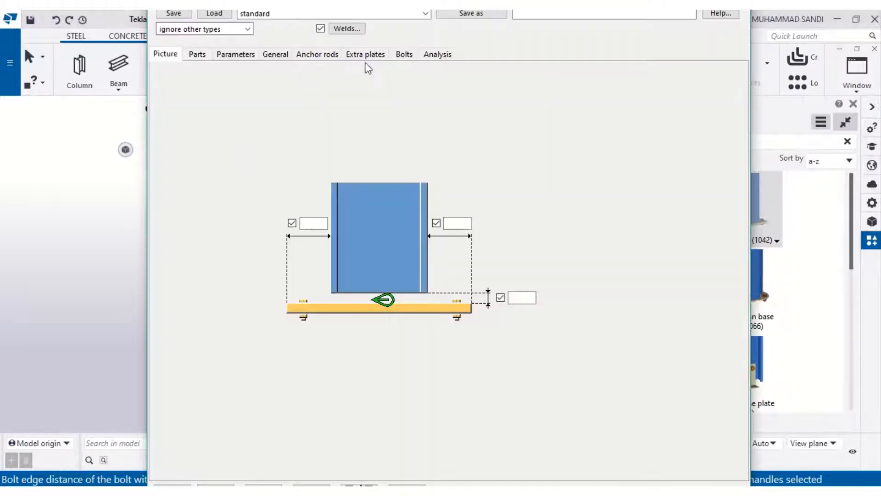
pyautogui.click(364, 55)
pyautogui.click(317, 54)
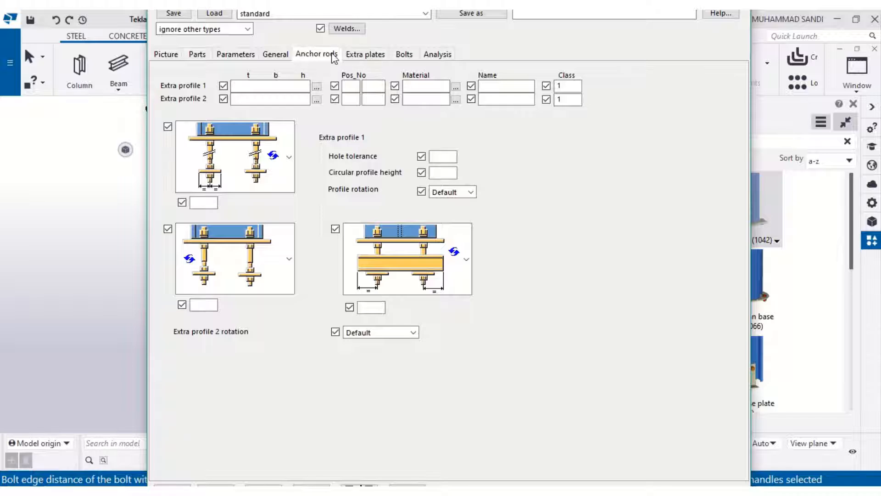
pyautogui.click(402, 56)
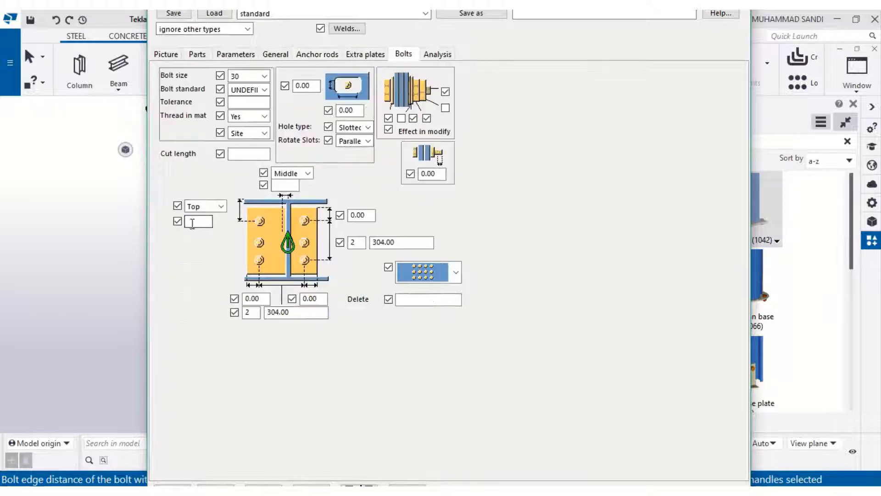
pyautogui.click(223, 206)
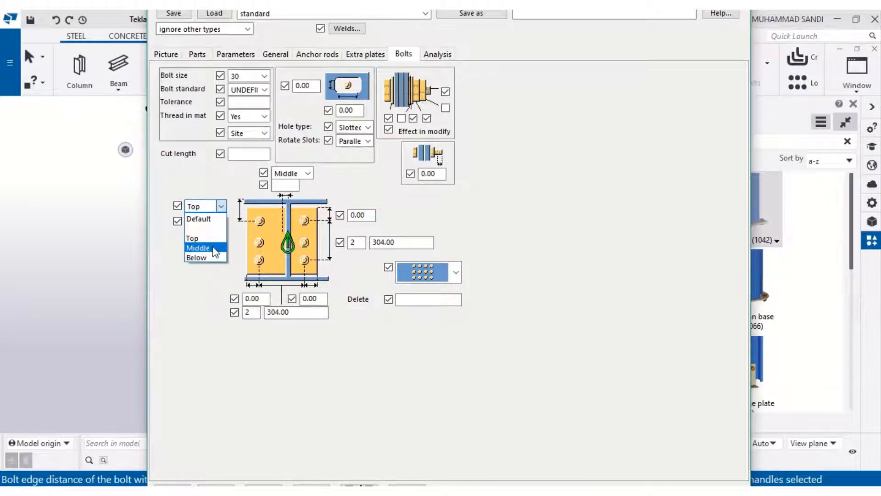
pyautogui.click(197, 247)
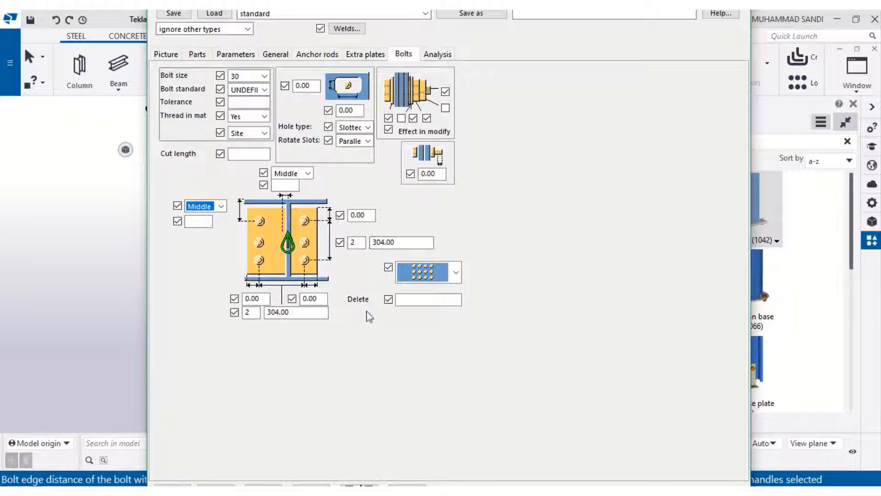
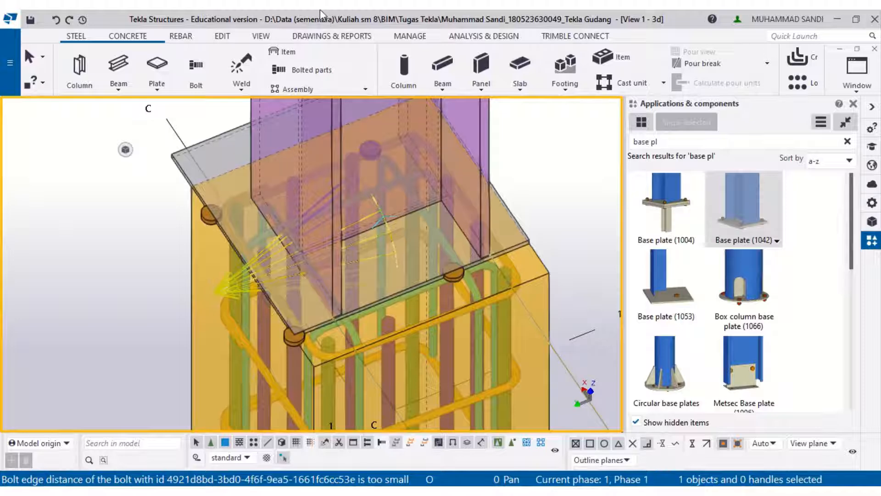
# - Clear the bolt spacing values in both directions on the base plate component's bolt settings
pyautogui.hotkey('alt', 'Tab')
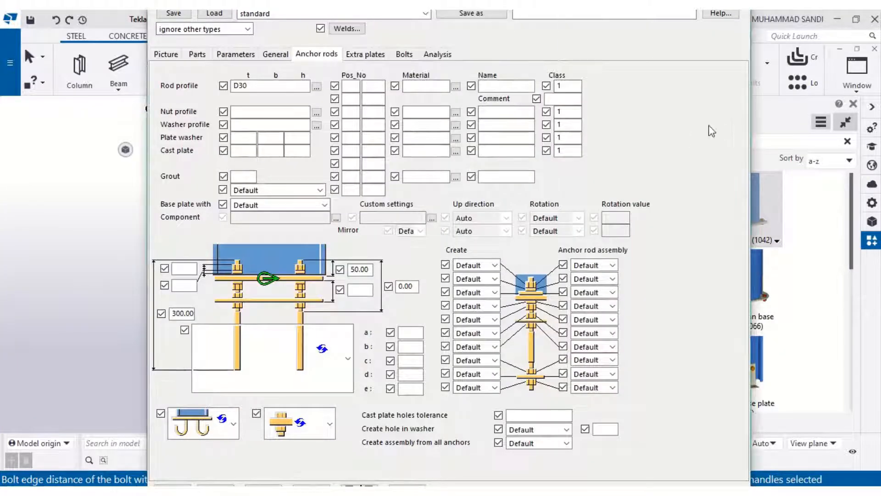
pyautogui.click(374, 55)
pyautogui.click(395, 55)
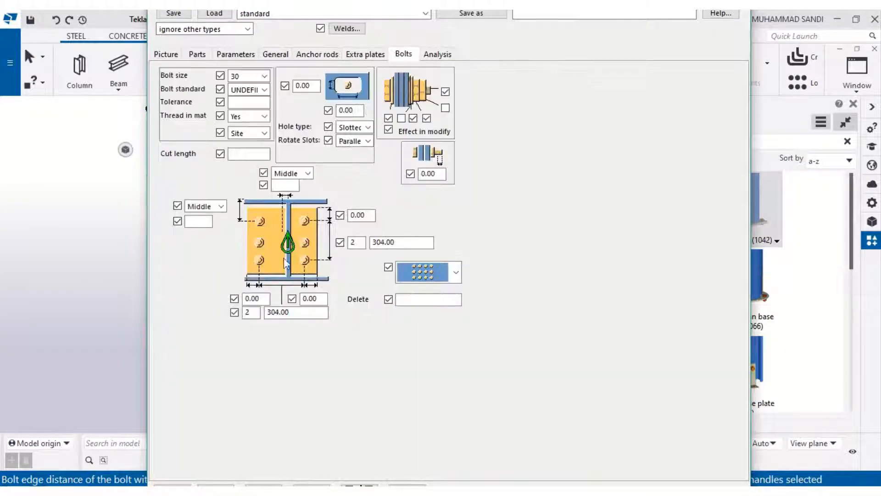
pyautogui.moveTo(289, 315); pyautogui.dragTo(254, 317)
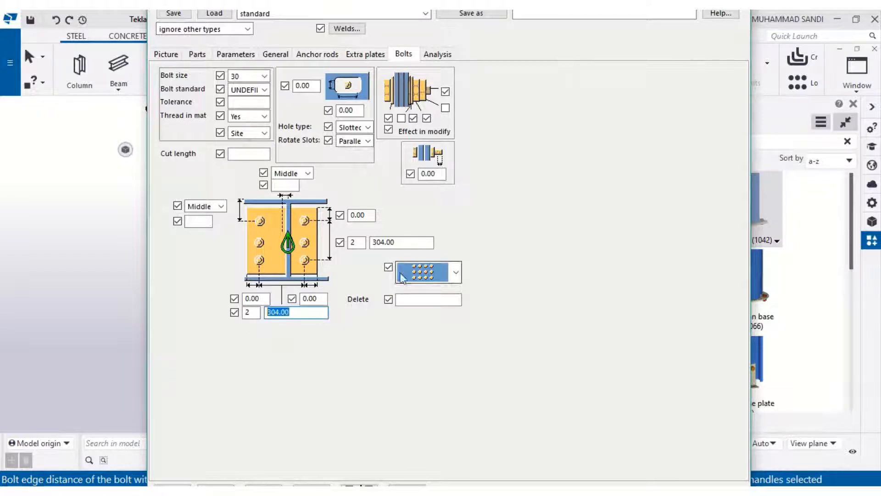
pyautogui.write('0')
pyautogui.moveTo(432, 242); pyautogui.dragTo(370, 243)
pyautogui.write('0')
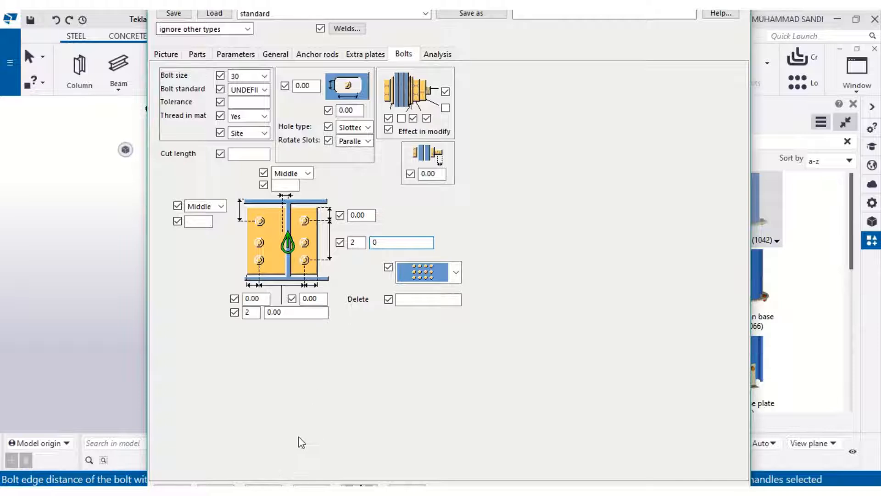
pyautogui.moveTo(293, 314); pyautogui.dragTo(258, 315)
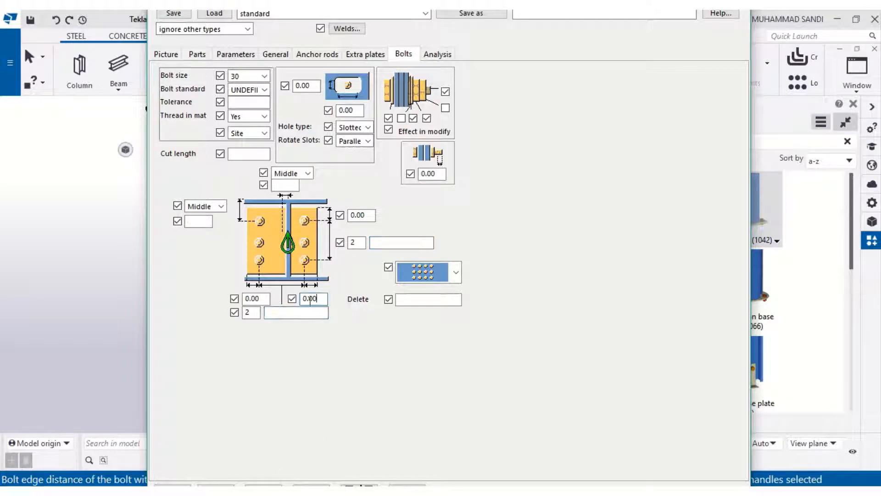
pyautogui.moveTo(373, 215); pyautogui.dragTo(348, 216)
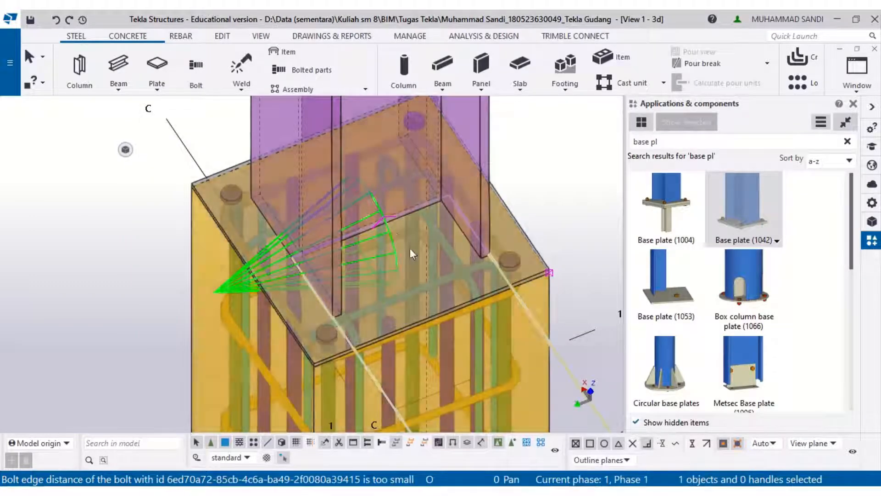
# - Open the base plate component's properties and review its picture, parts, parameters and general settings
pyautogui.scroll(-4, 464, 341)
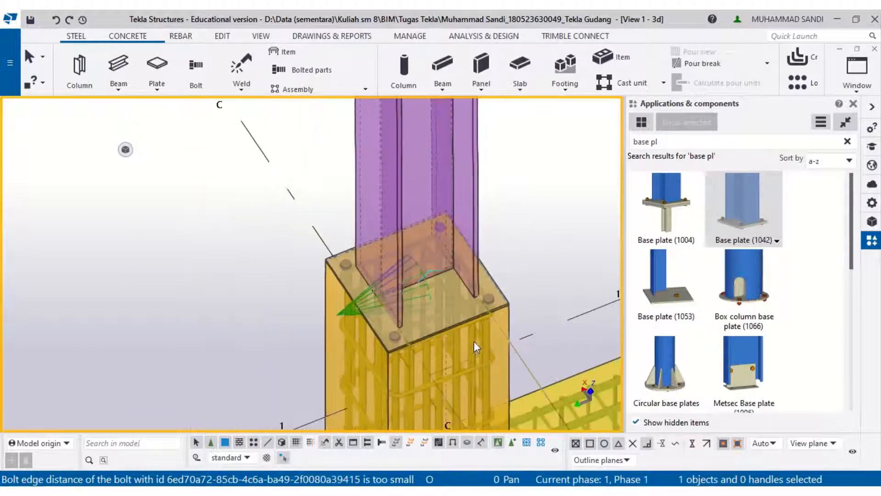
pyautogui.scroll(3, 494, 307)
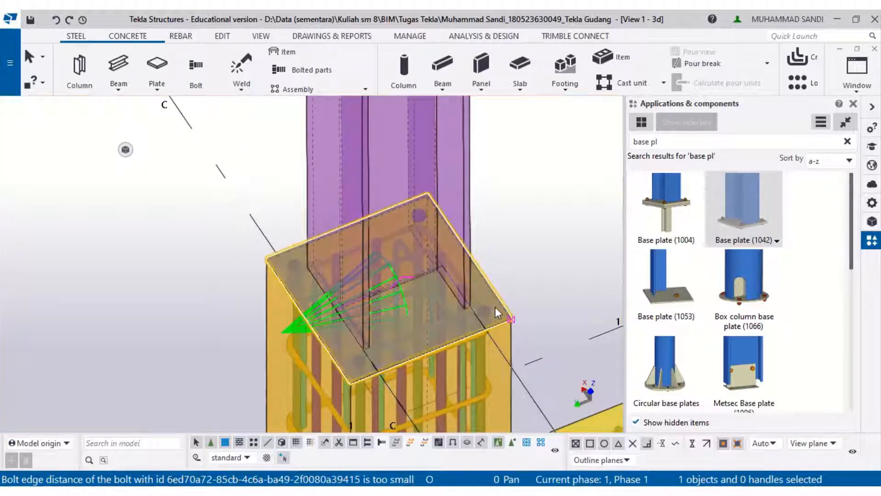
pyautogui.rightClick(495, 307)
pyautogui.click(546, 177)
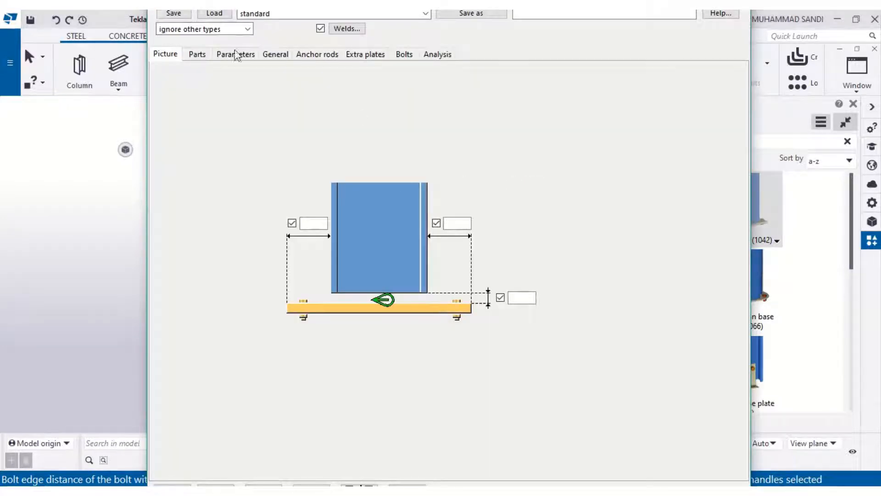
pyautogui.click(197, 54)
pyautogui.click(232, 54)
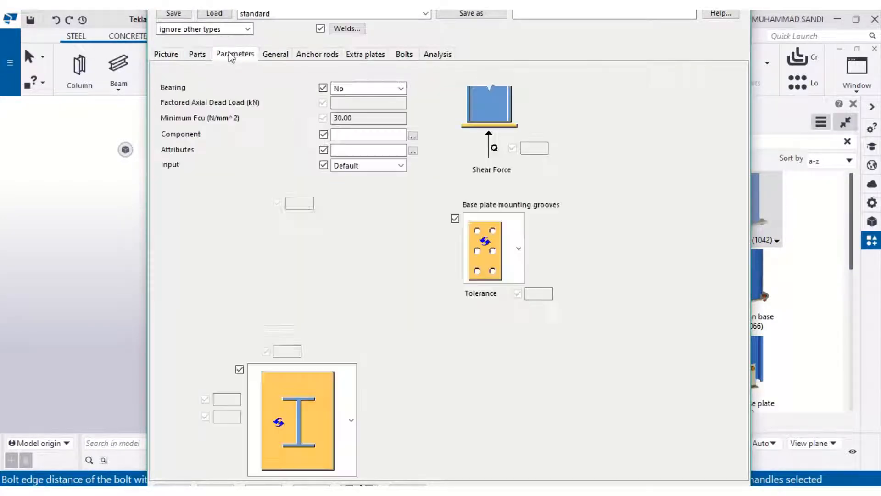
pyautogui.click(273, 56)
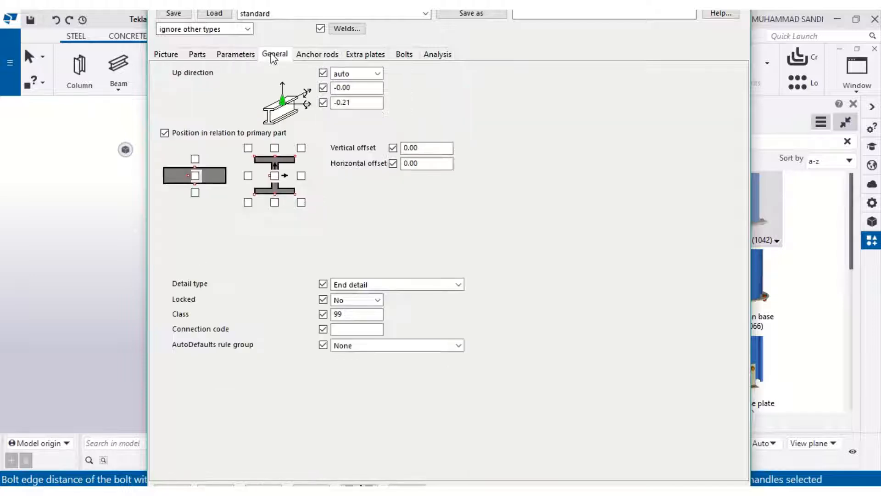
pyautogui.click(312, 55)
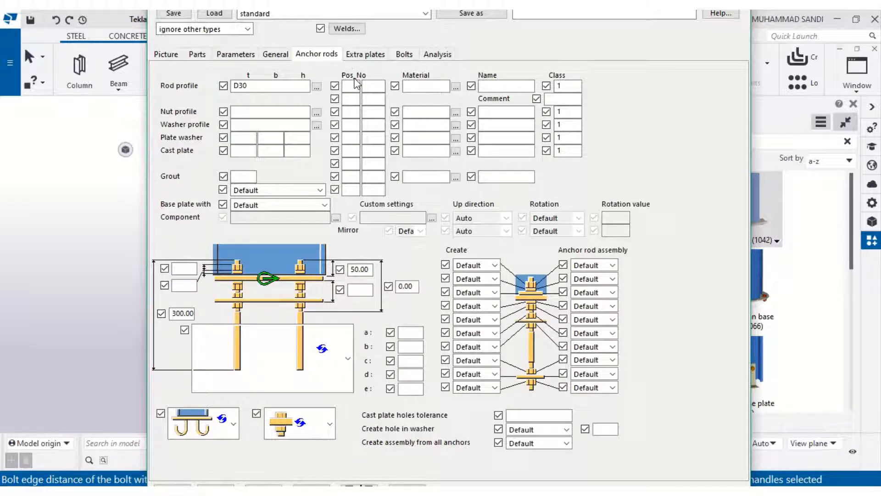
# - Review the anchor rod options, nut profile catalog and analysis settings, then close the dialog
pyautogui.click(496, 335)
pyautogui.click(496, 335)
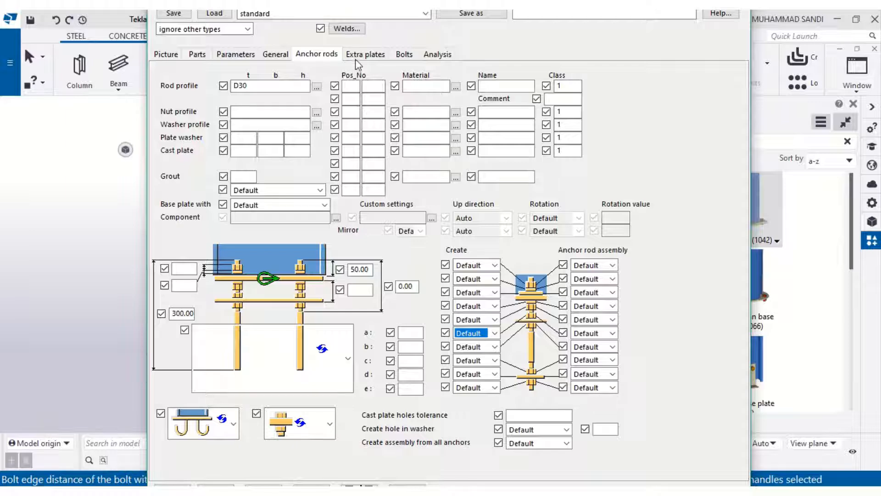
pyautogui.click(317, 113)
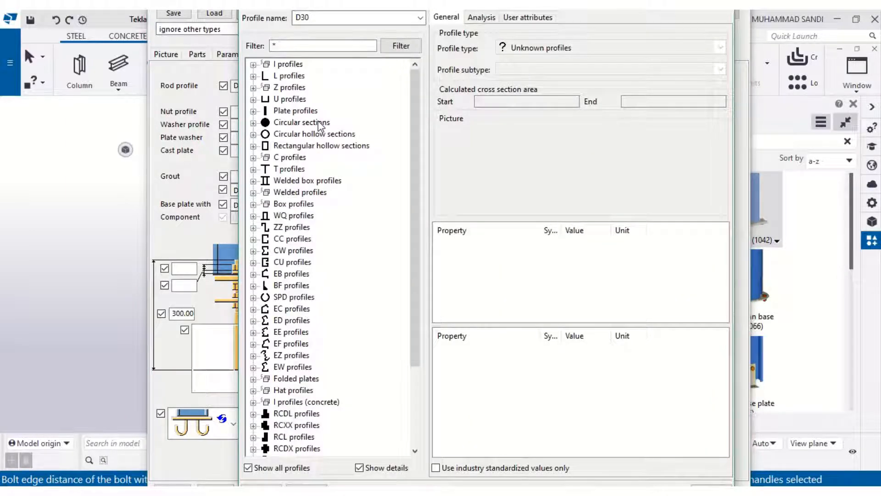
pyautogui.press('Escape')
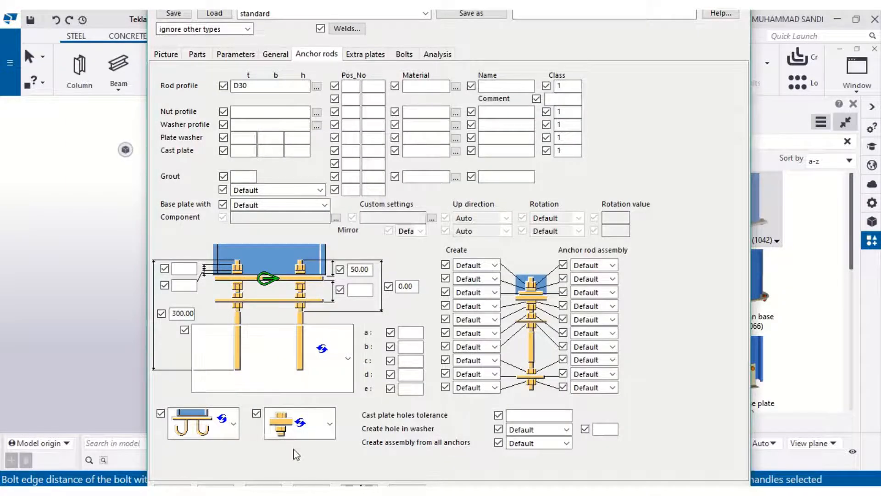
pyautogui.click(424, 55)
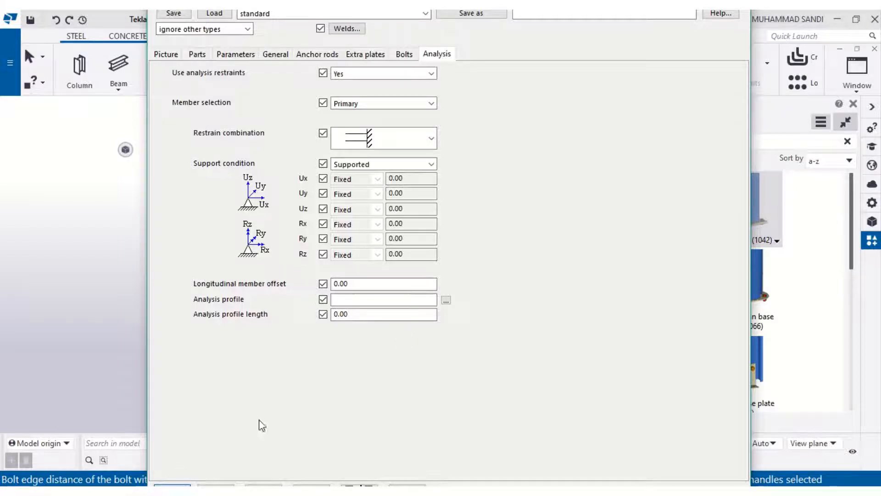
pyautogui.press('Escape')
pyautogui.rightClick(441, 305)
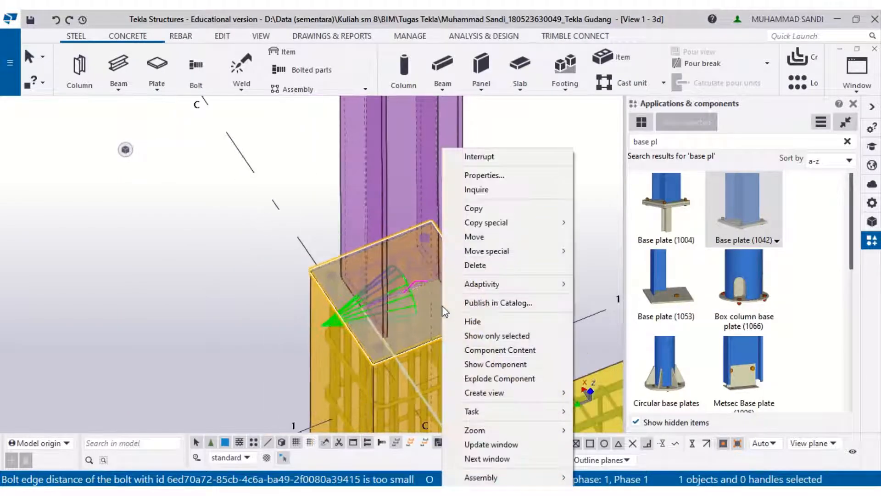
pyautogui.moveTo(504, 223)
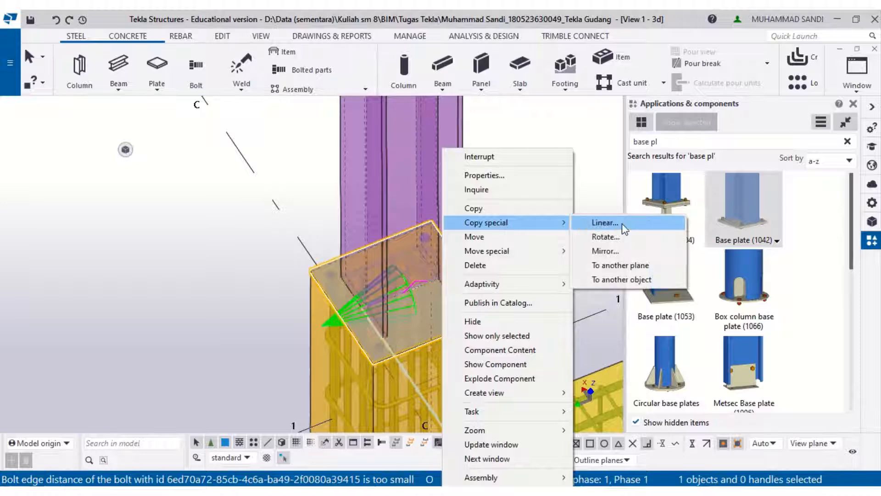
pyautogui.click(621, 223)
pyautogui.click(246, 262)
pyautogui.rightClick(374, 291)
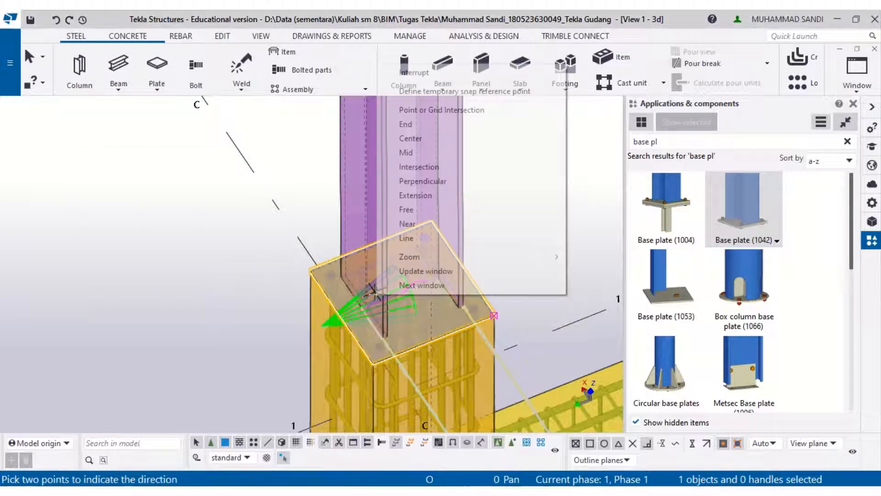
pyautogui.click(437, 323)
pyautogui.press('Escape')
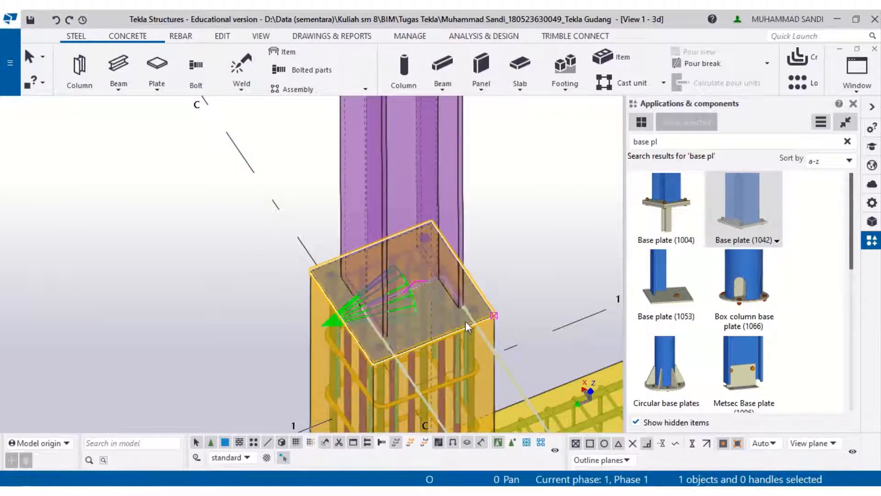
# - Copy the base plate component from its column midpoint to the midpoint of the neighbouring column
pyautogui.rightClick(465, 321)
pyautogui.click(491, 205)
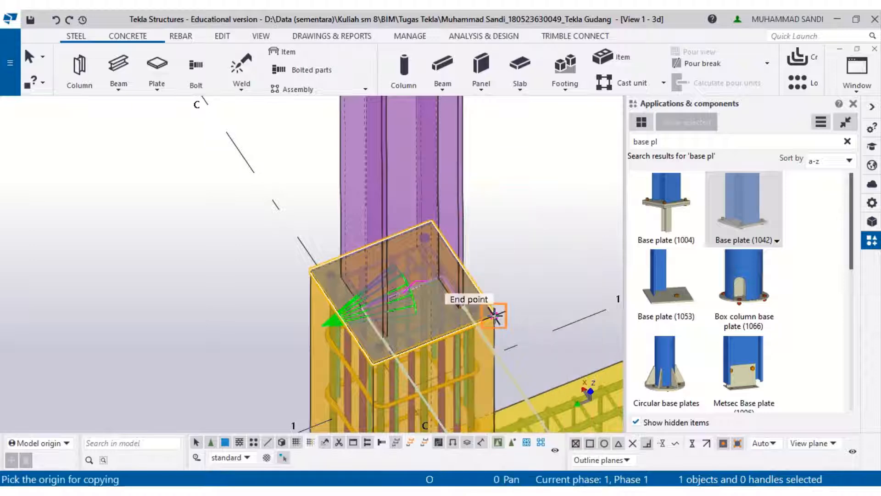
pyautogui.moveTo(495, 315); pyautogui.dragTo(437, 180, button='middle')
pyautogui.scroll(-3, 437, 179)
pyautogui.moveTo(495, 248); pyautogui.dragTo(382, 98, button='middle')
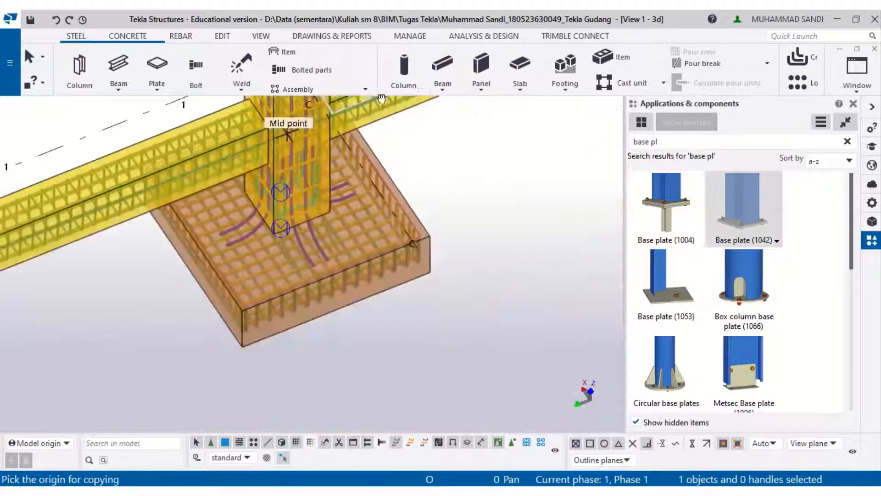
pyautogui.moveTo(408, 246); pyautogui.dragTo(603, 218, button='middle')
pyautogui.moveTo(440, 285); pyautogui.dragTo(517, 254, button='middle')
pyautogui.scroll(-3, 435, 212)
pyautogui.moveTo(479, 112); pyautogui.dragTo(370, 270, button='middle')
pyautogui.click(336, 260)
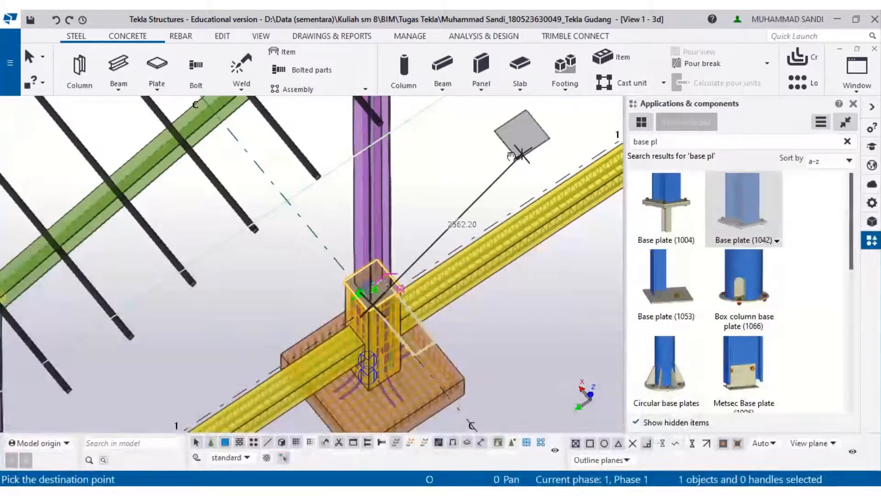
pyautogui.moveTo(296, 300); pyautogui.dragTo(374, 212, button='middle')
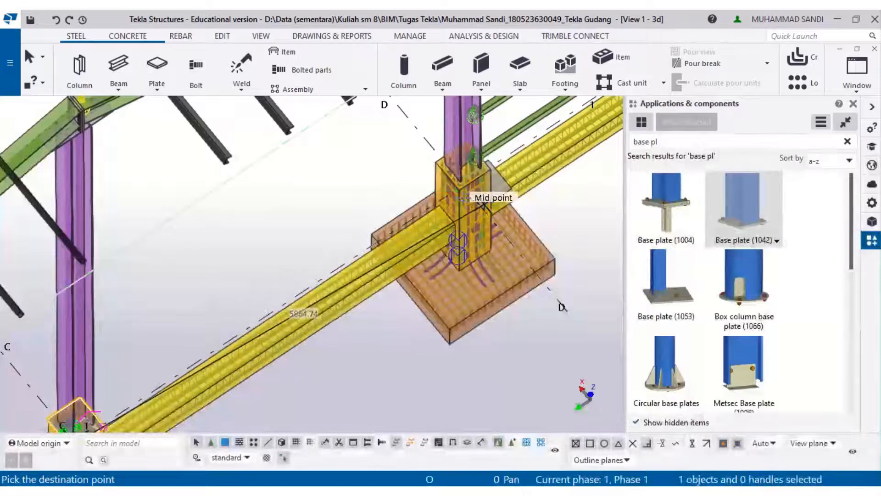
pyautogui.click(466, 190)
pyautogui.moveTo(367, 271); pyautogui.dragTo(415, 182, button='middle')
pyautogui.moveTo(158, 344); pyautogui.dragTo(224, 229, button='middle')
pyautogui.rightClick(313, 294)
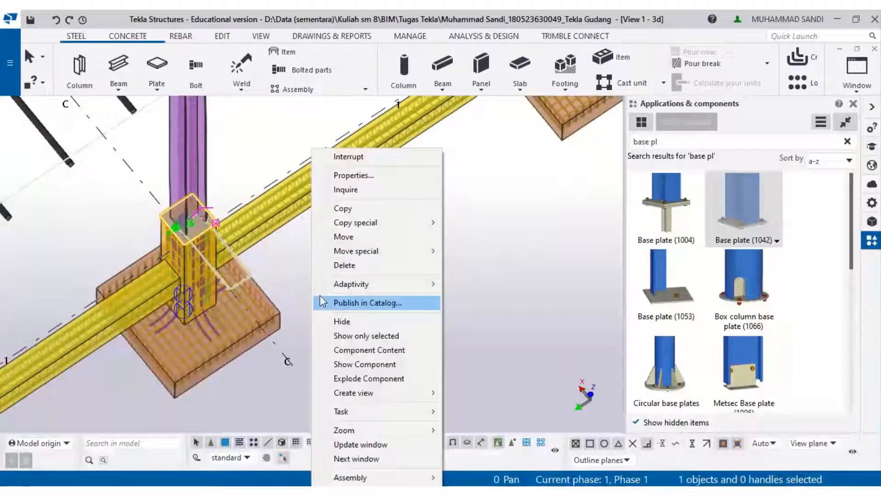
pyautogui.click(343, 208)
pyautogui.click(293, 360)
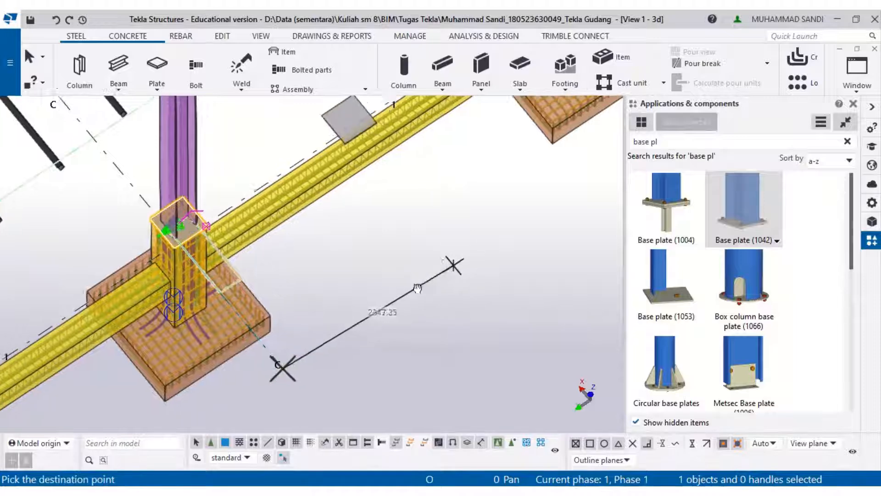
pyautogui.moveTo(283, 359); pyautogui.dragTo(423, 226, button='middle')
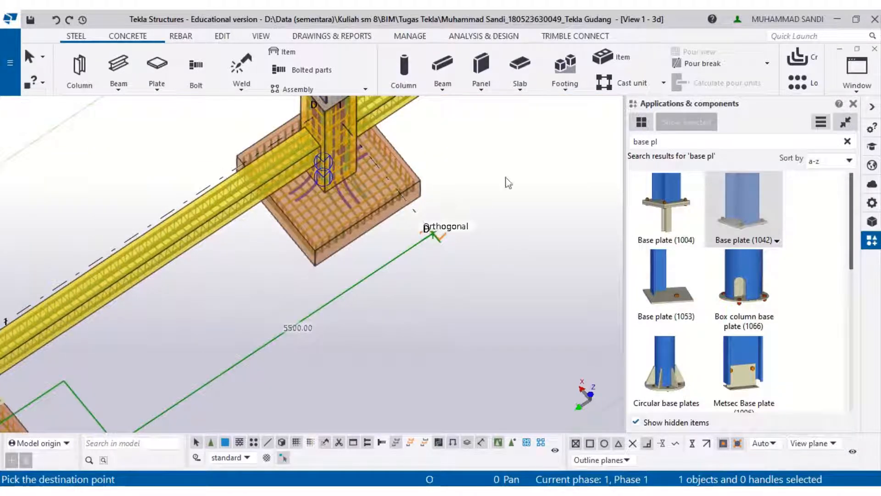
pyautogui.moveTo(503, 173); pyautogui.dragTo(419, 303, button='middle')
pyautogui.press('Escape')
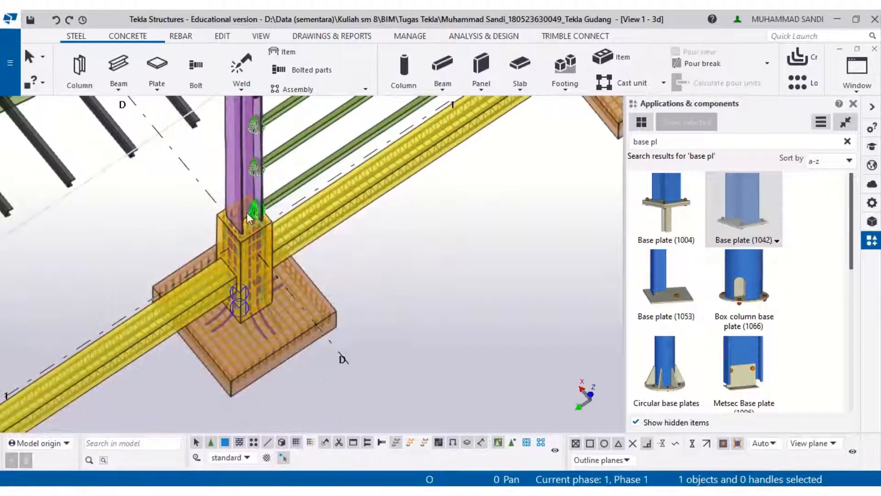
# - Start a linear copy of the base plate component and clear its dZ offset
pyautogui.scroll(4, 247, 213)
pyautogui.scroll(-4, 256, 235)
pyautogui.moveTo(252, 242); pyautogui.dragTo(357, 160, button='middle')
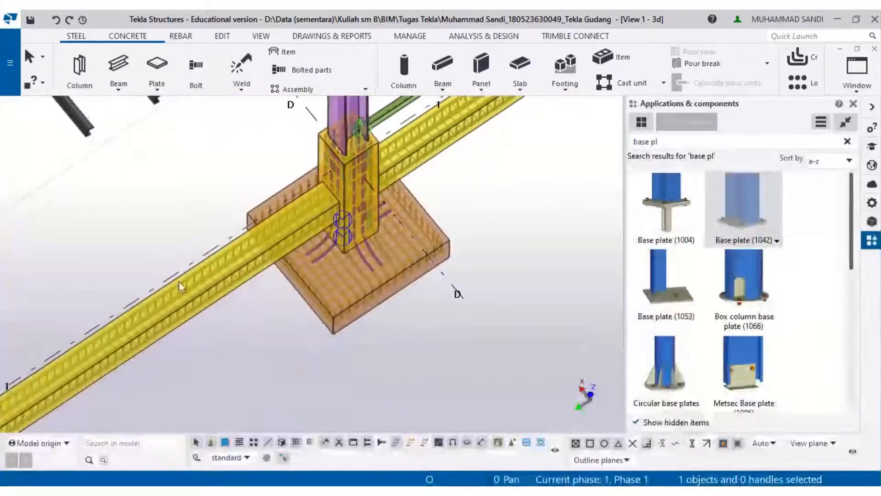
pyautogui.moveTo(178, 282); pyautogui.dragTo(508, 202, button='middle')
pyautogui.rightClick(332, 257)
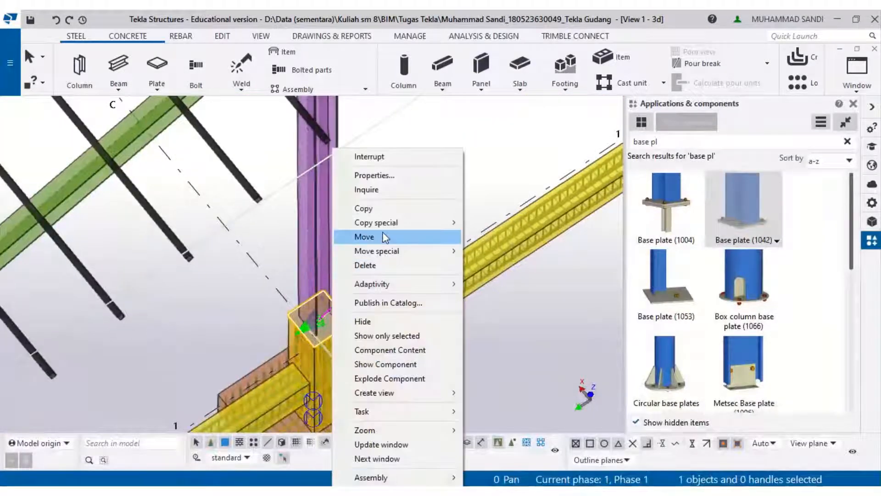
pyautogui.moveTo(393, 222)
pyautogui.click(470, 219)
pyautogui.scroll(-1, 477, 259)
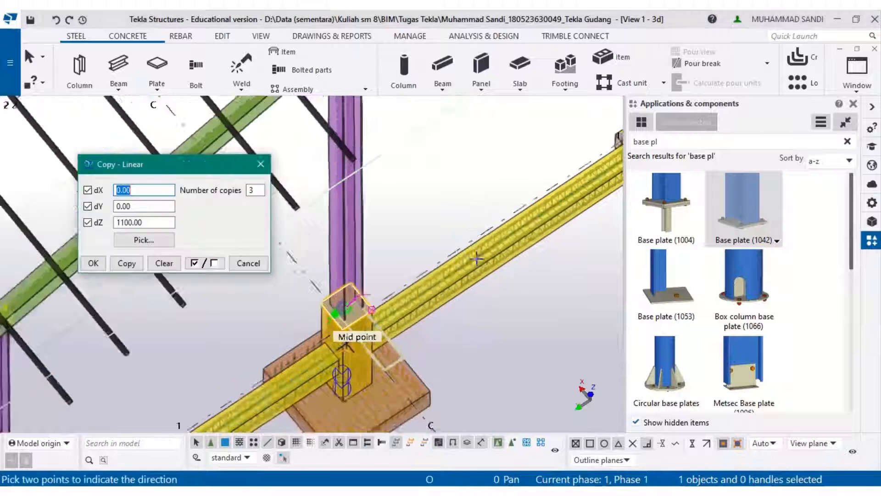
pyautogui.scroll(-1, 477, 258)
pyautogui.moveTo(434, 257); pyautogui.dragTo(317, 272, button='middle')
pyautogui.moveTo(164, 226); pyautogui.dragTo(112, 220)
pyautogui.press('BackSpace')
# - Copy the base plate twice with dX 0, dY -5500 and dZ 0
pyautogui.scroll(-2, 340, 231)
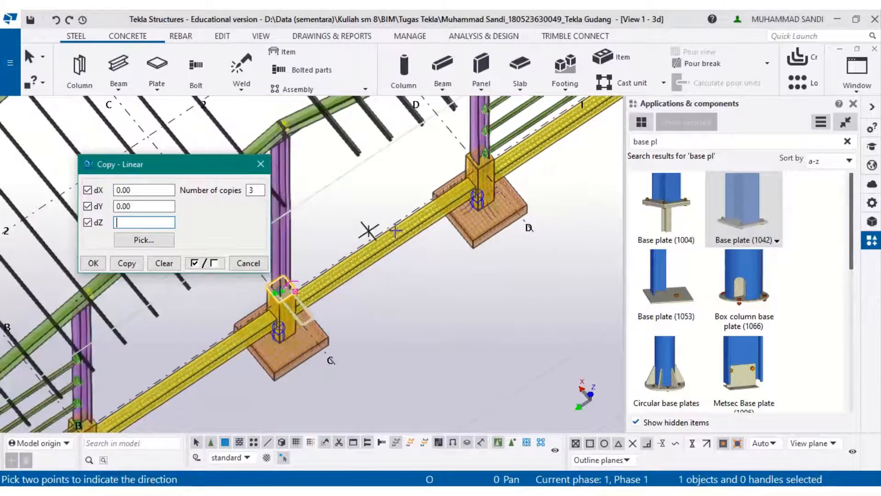
pyautogui.moveTo(573, 134); pyautogui.dragTo(502, 239, button='middle')
pyautogui.doubleClick(256, 190)
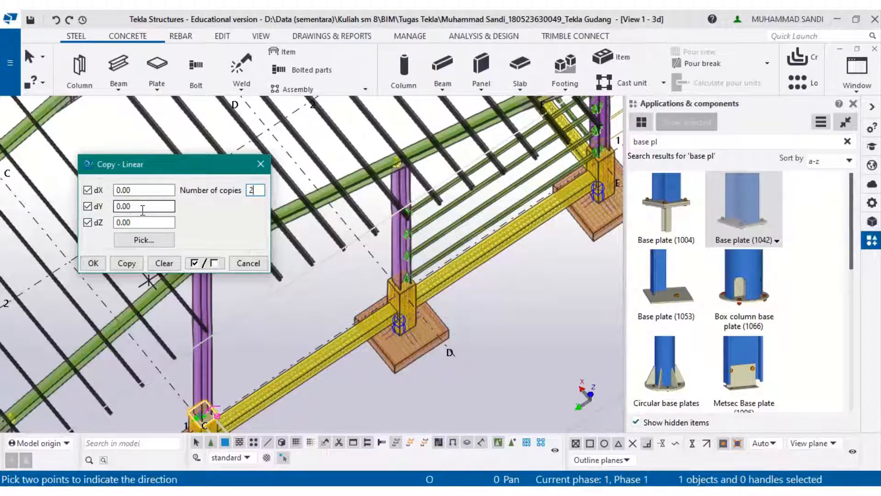
pyautogui.click(143, 209)
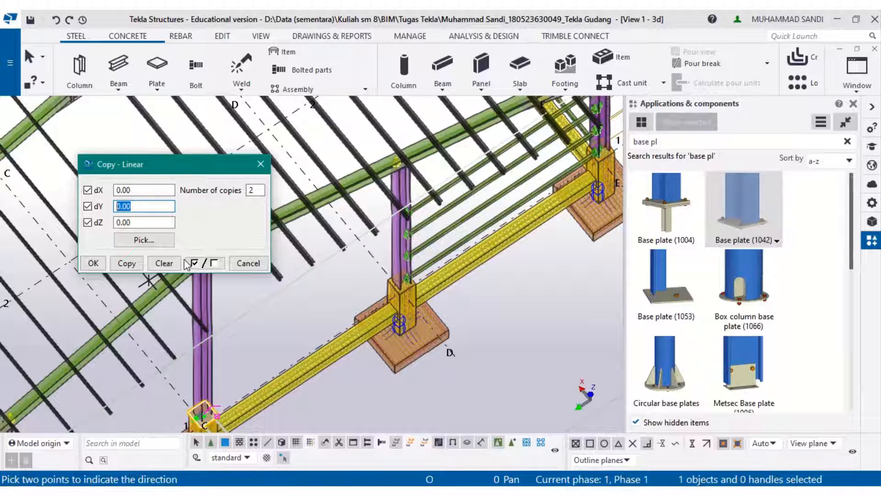
pyautogui.write('-55')
pyautogui.click(127, 263)
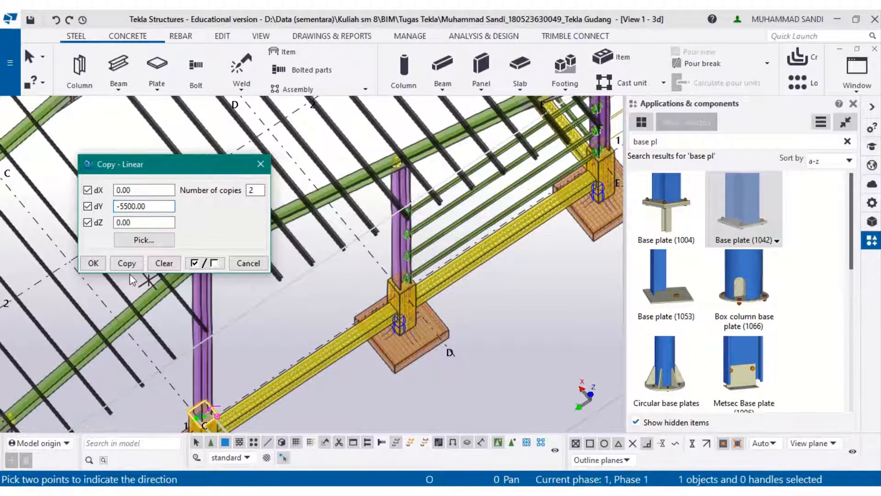
# - Copy the base plate twice more with dX 0, dY 5500 and dZ 0, then close the linear copy dialog
pyautogui.scroll(-5, 438, 314)
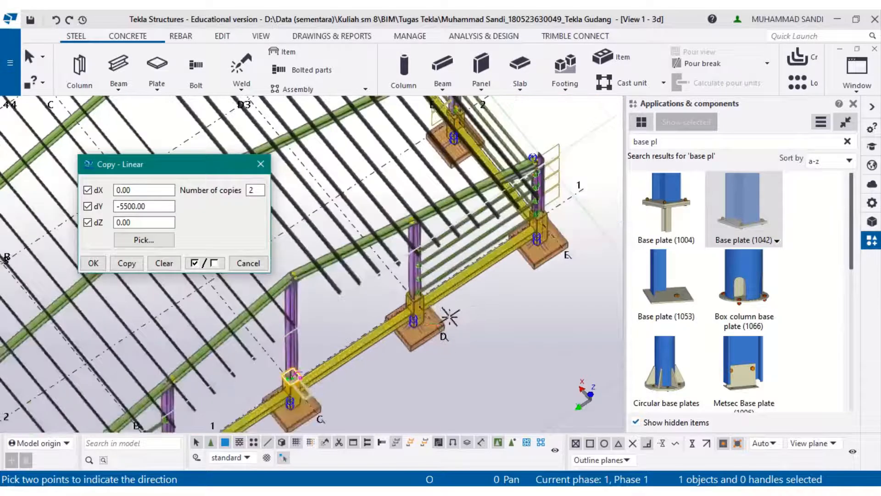
pyautogui.moveTo(450, 316); pyautogui.dragTo(468, 265, button='middle')
pyautogui.scroll(3, 468, 265)
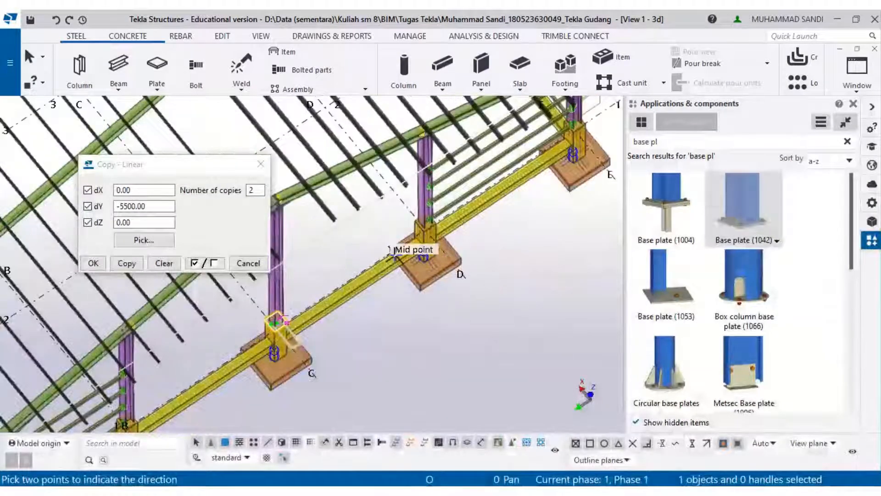
pyautogui.scroll(1, 393, 255)
pyautogui.click(166, 210)
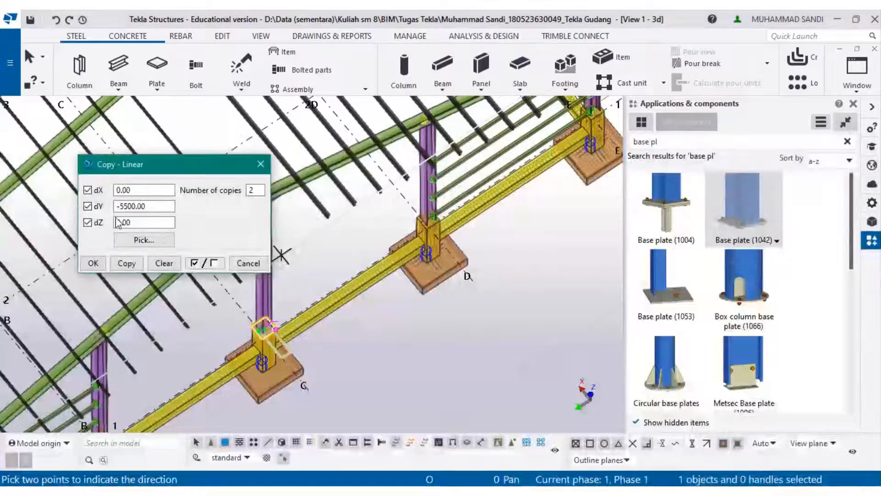
pyautogui.moveTo(161, 206); pyautogui.dragTo(96, 207)
pyautogui.moveTo(317, 363); pyautogui.dragTo(425, 332, button='middle')
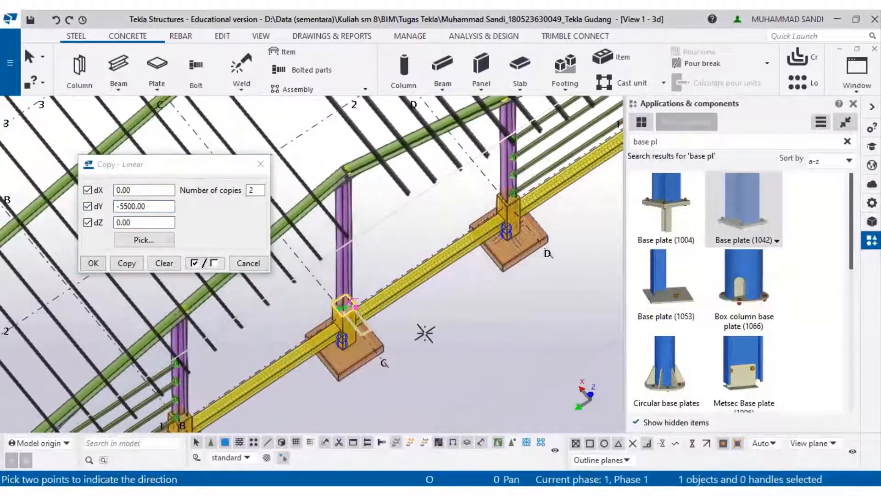
pyautogui.write('5')
pyautogui.click(190, 185)
pyautogui.moveTo(171, 206); pyautogui.dragTo(110, 210)
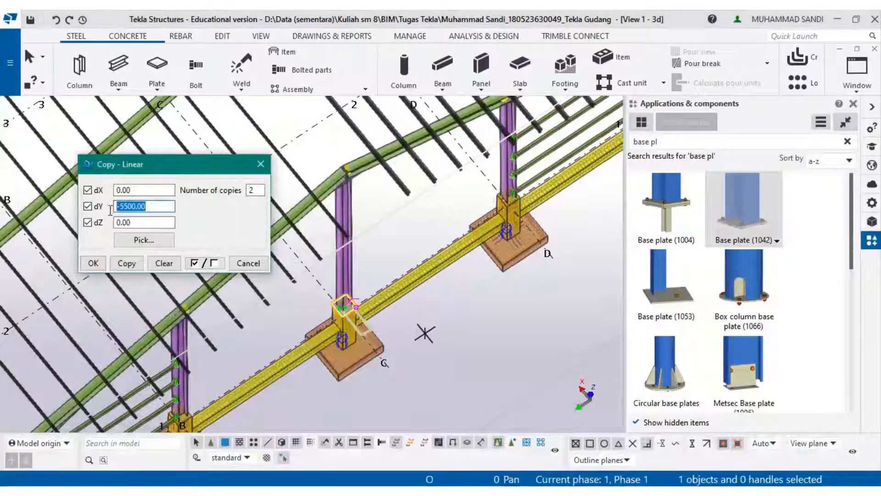
pyautogui.write('5500')
pyautogui.click(127, 263)
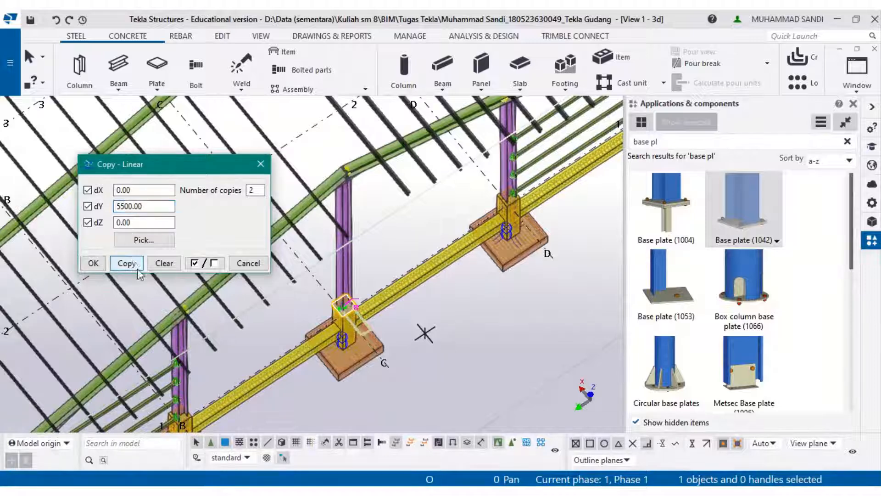
pyautogui.moveTo(292, 303); pyautogui.dragTo(420, 167, button='middle')
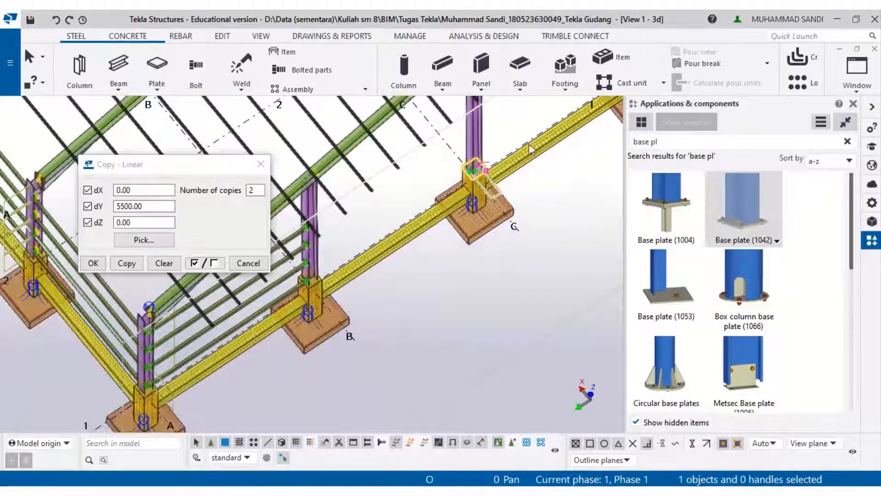
pyautogui.scroll(1, 526, 142)
pyautogui.click(474, 307)
pyautogui.scroll(1, 470, 180)
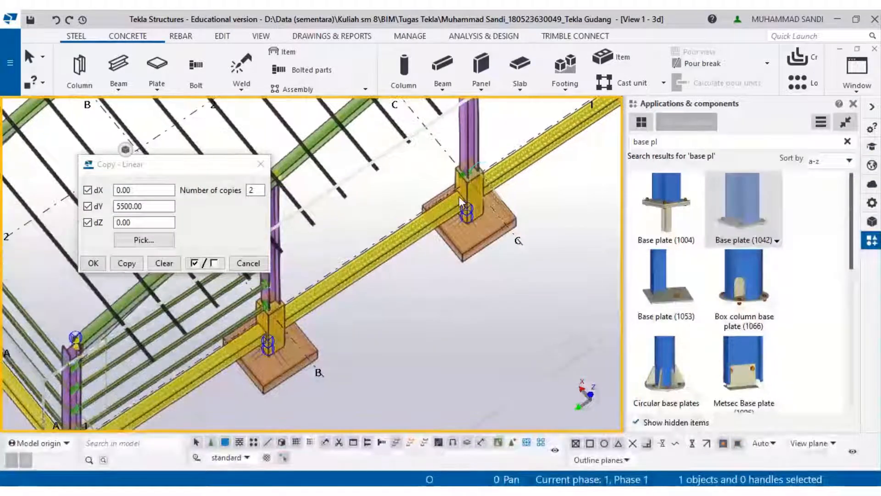
pyautogui.click(262, 164)
pyautogui.scroll(-3, 481, 288)
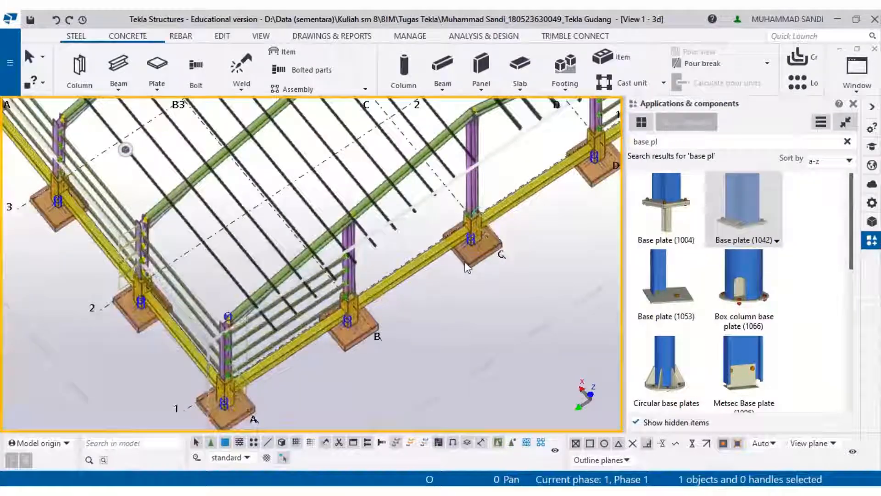
# - Insert Base plate (1042) on the grid B/1 column, picking the column and its bottom end point
pyautogui.click(729, 202)
pyautogui.scroll(6, 405, 270)
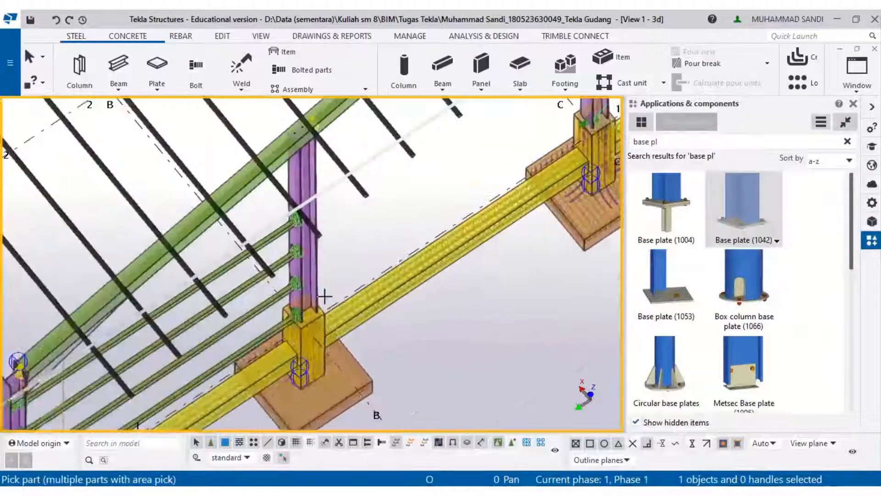
pyautogui.click(312, 292)
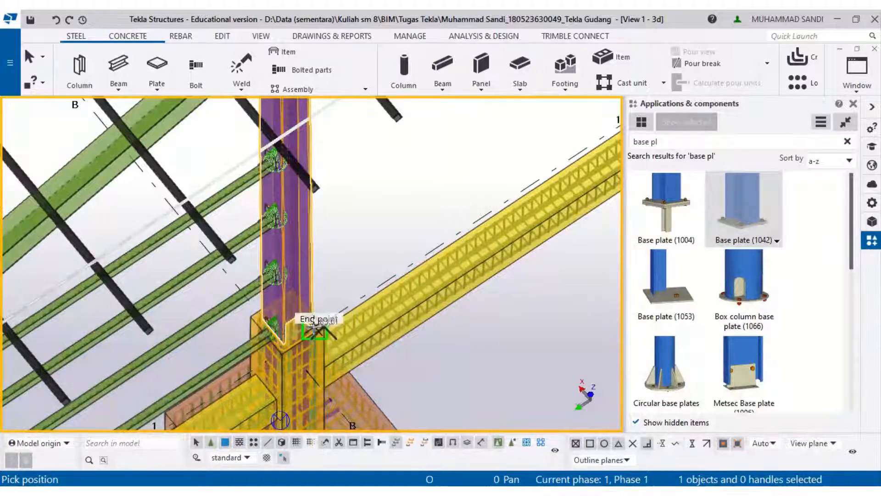
pyautogui.click(312, 325)
pyautogui.scroll(3, 332, 316)
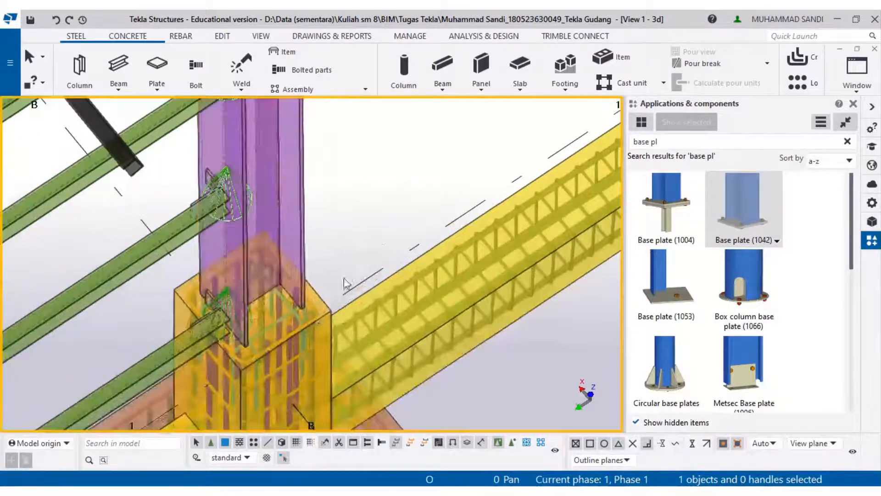
pyautogui.click(765, 219)
pyautogui.click(303, 222)
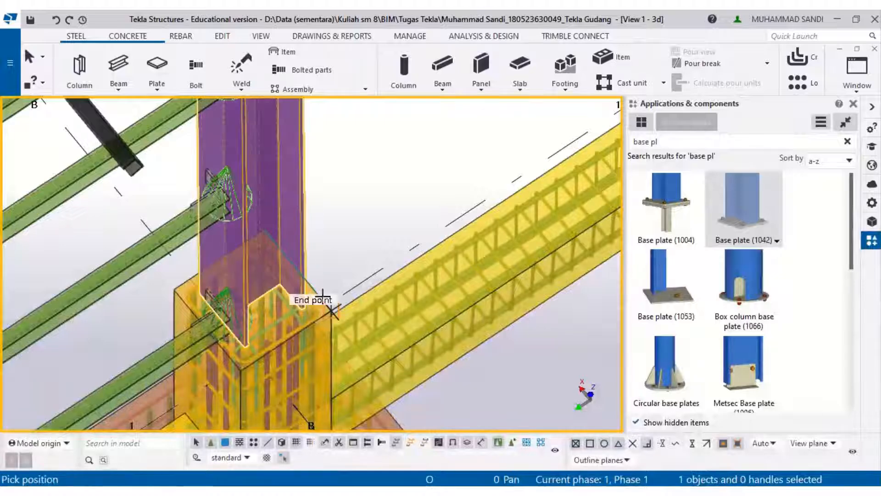
pyautogui.click(311, 313)
# - Insert Base plate (1042) on the grid A/1 column, picking the column and its bottom end point
pyautogui.scroll(-3, 314, 304)
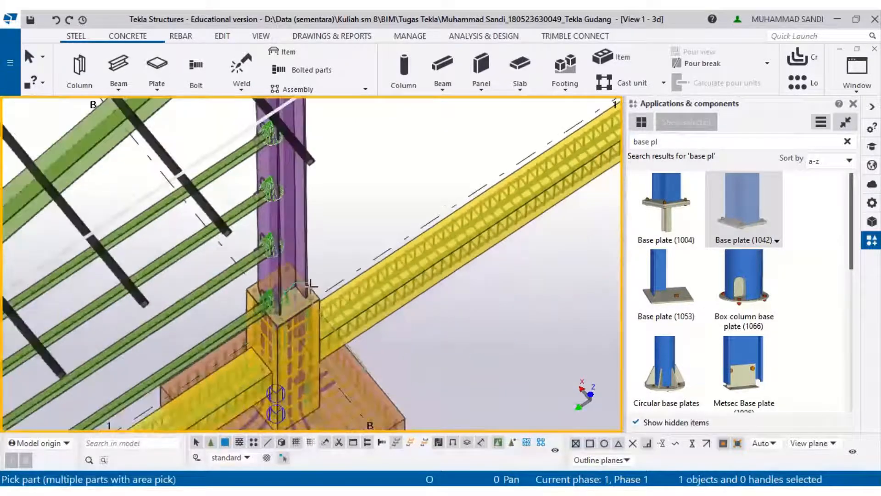
pyautogui.moveTo(303, 300); pyautogui.dragTo(412, 176, button='middle')
pyautogui.moveTo(80, 237); pyautogui.dragTo(362, 123, button='middle')
pyautogui.scroll(2, 168, 383)
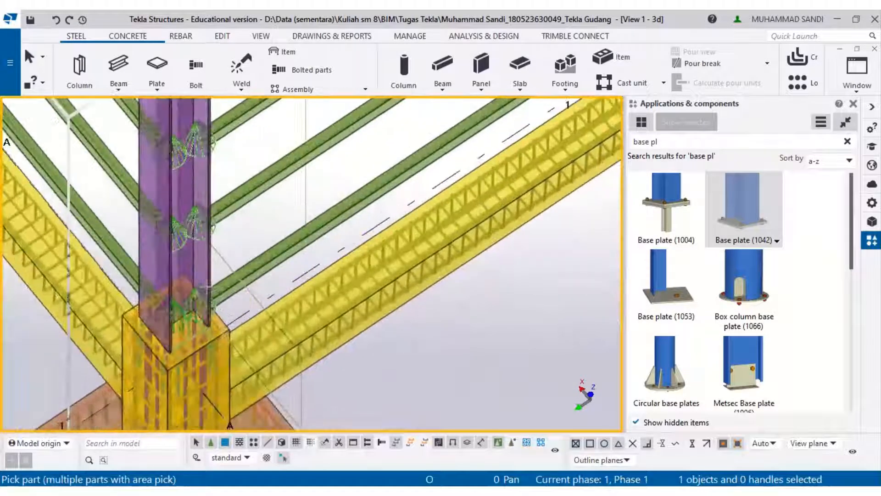
pyautogui.click(208, 296)
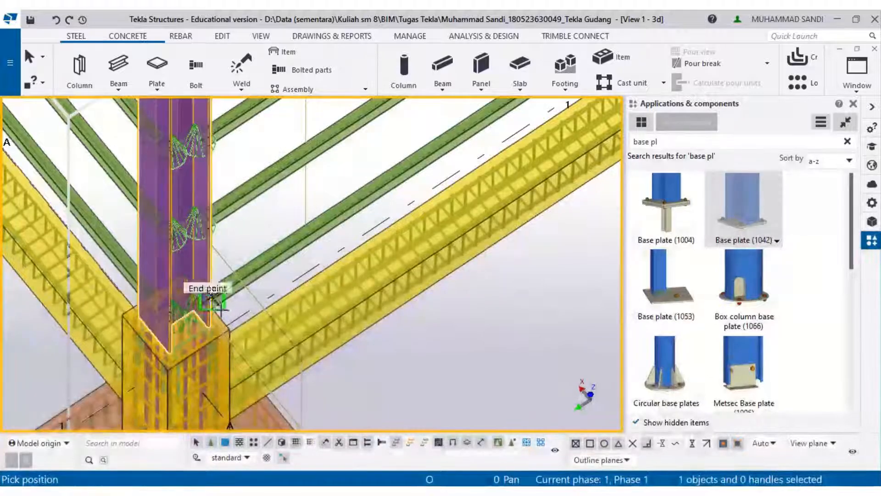
pyautogui.click(225, 330)
# - Insert Base plate (1042) on the grid D/1 column, picking the column and its bottom end point
pyautogui.scroll(-5, 230, 321)
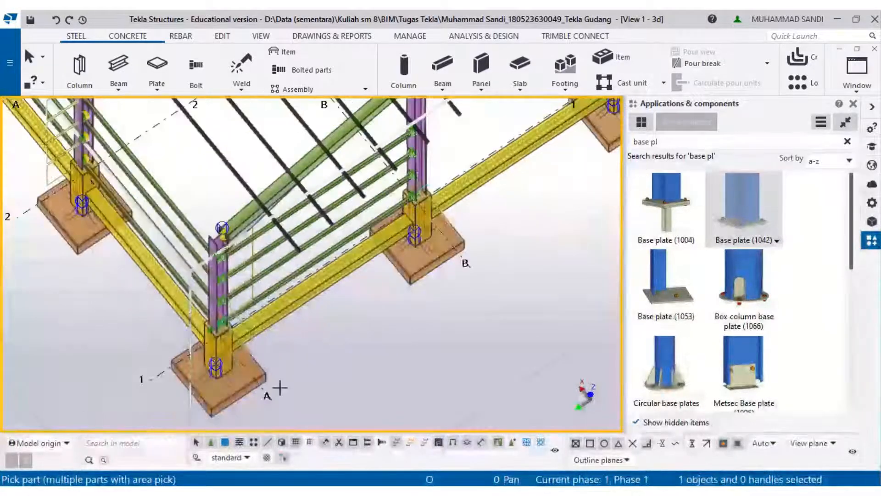
pyautogui.moveTo(417, 150); pyautogui.dragTo(268, 378, button='middle')
pyautogui.moveTo(560, 221); pyautogui.dragTo(124, 374, button='middle')
pyautogui.scroll(3, 202, 312)
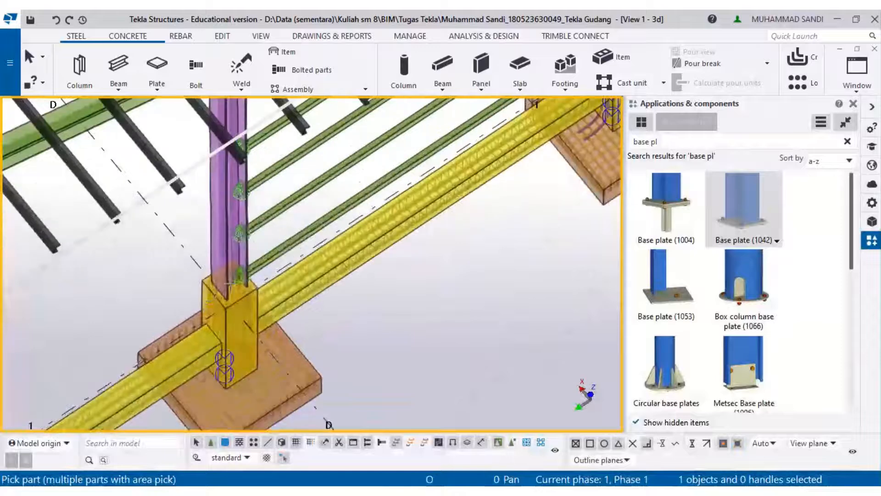
pyautogui.click(225, 312)
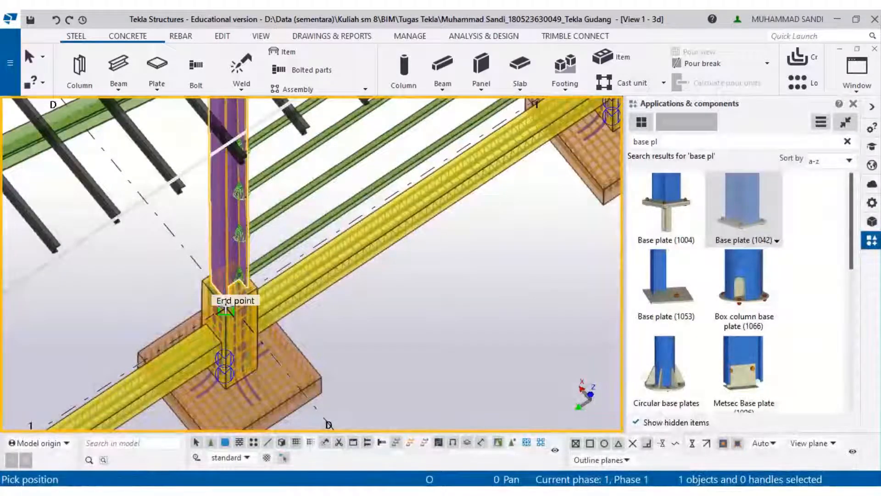
pyautogui.moveTo(346, 301); pyautogui.dragTo(315, 340, button='middle')
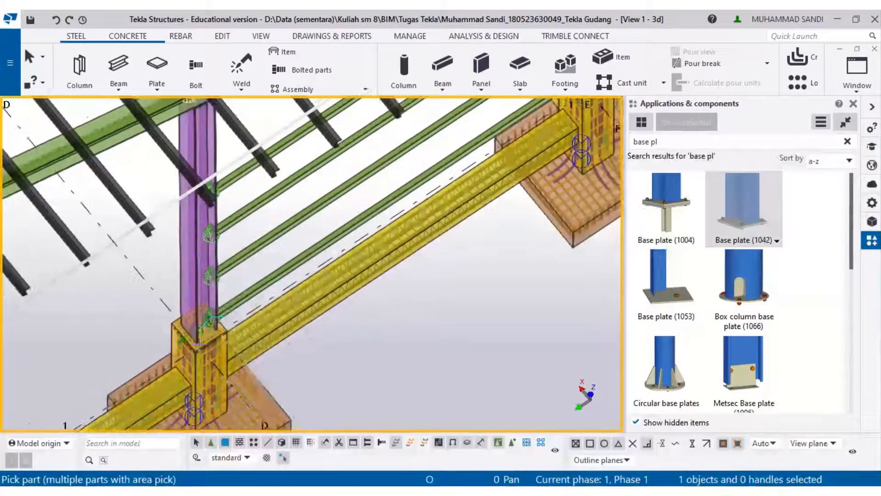
pyautogui.scroll(3, 206, 342)
pyautogui.scroll(3, 216, 350)
pyautogui.press('Escape')
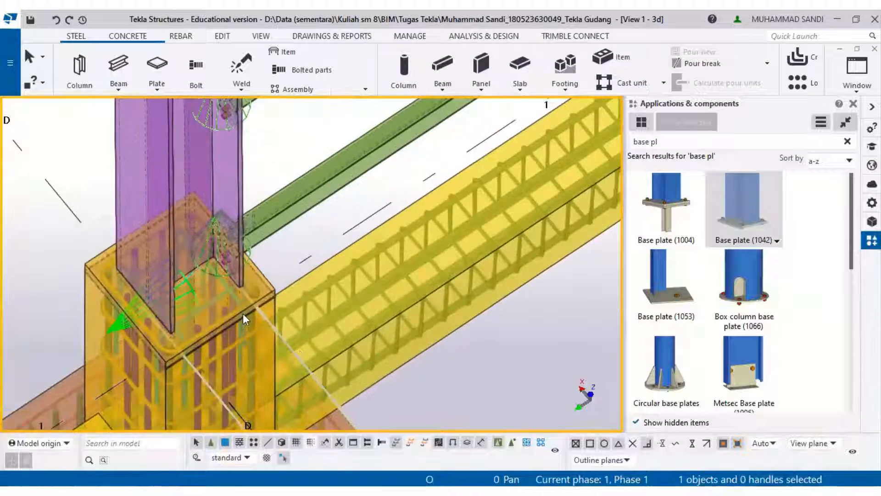
pyautogui.moveTo(200, 387); pyautogui.dragTo(231, 406, button='middle')
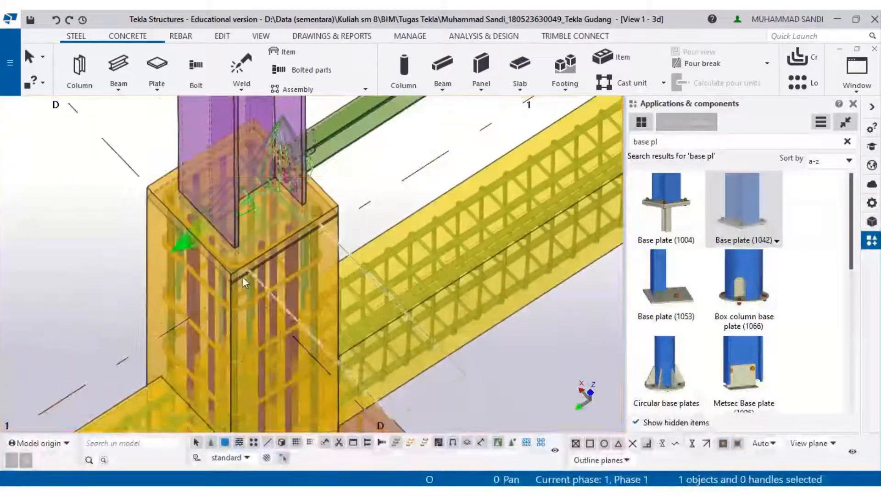
pyautogui.click(241, 259)
pyautogui.scroll(2, 239, 255)
pyautogui.press('Return')
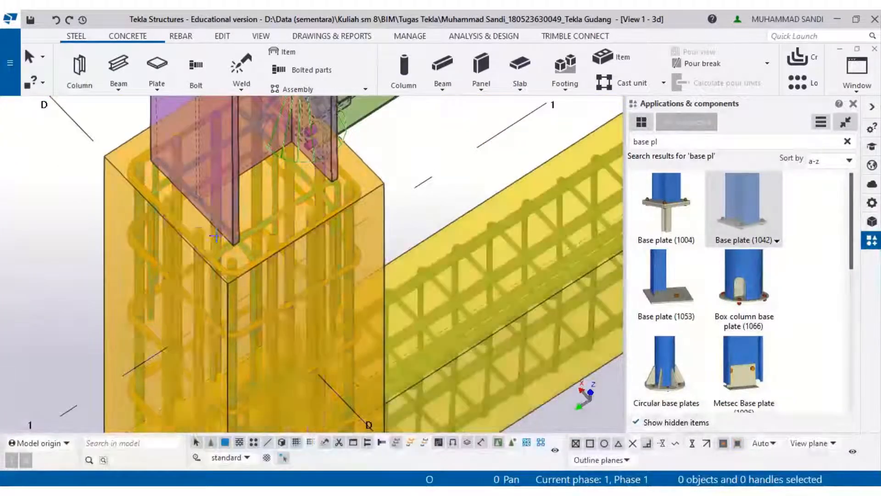
pyautogui.click(244, 214)
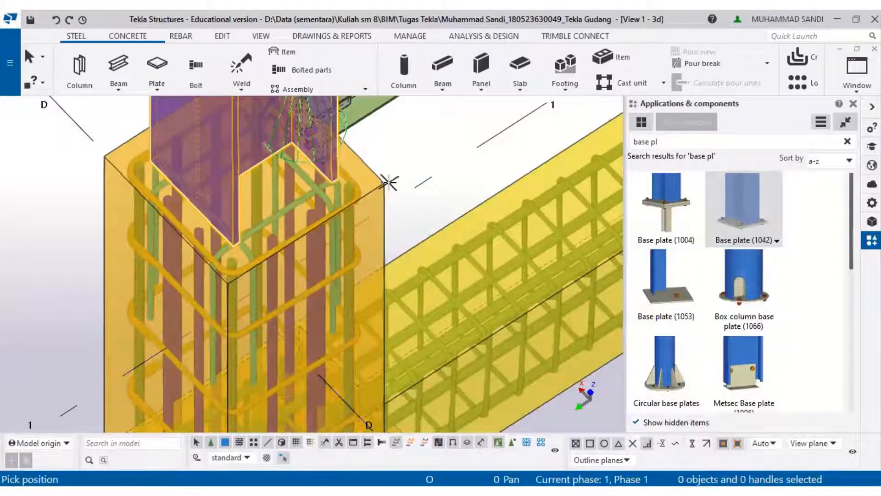
pyautogui.click(383, 192)
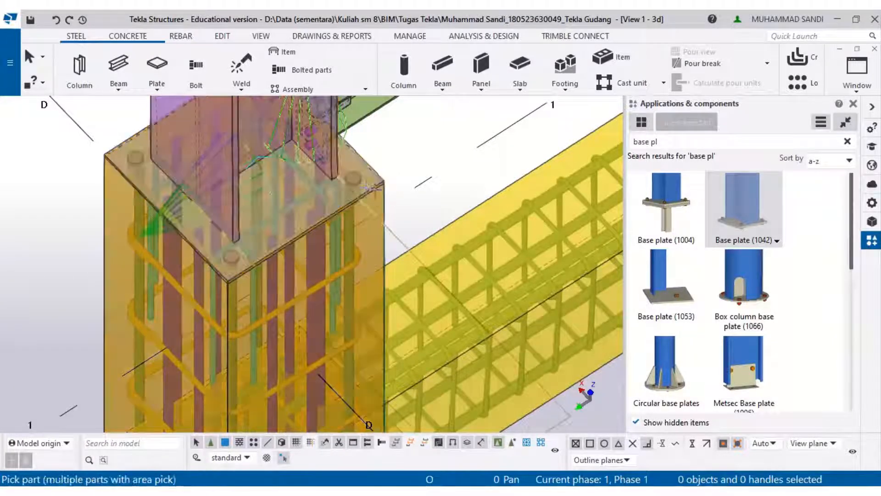
# - Insert Base plate (1042) on the grid E/1 column, picking the column and the midpoint at its base
pyautogui.scroll(-5, 367, 182)
pyautogui.moveTo(506, 175); pyautogui.dragTo(341, 344, button='middle')
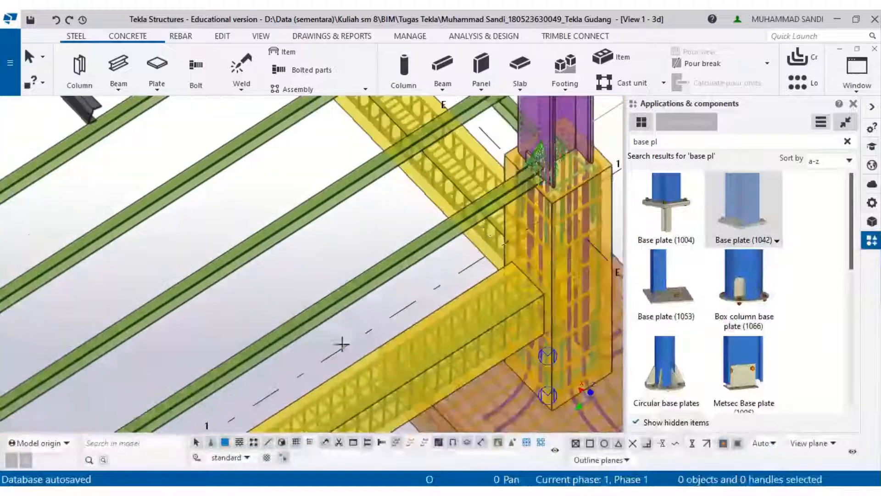
pyautogui.moveTo(557, 106); pyautogui.dragTo(321, 204, button='middle')
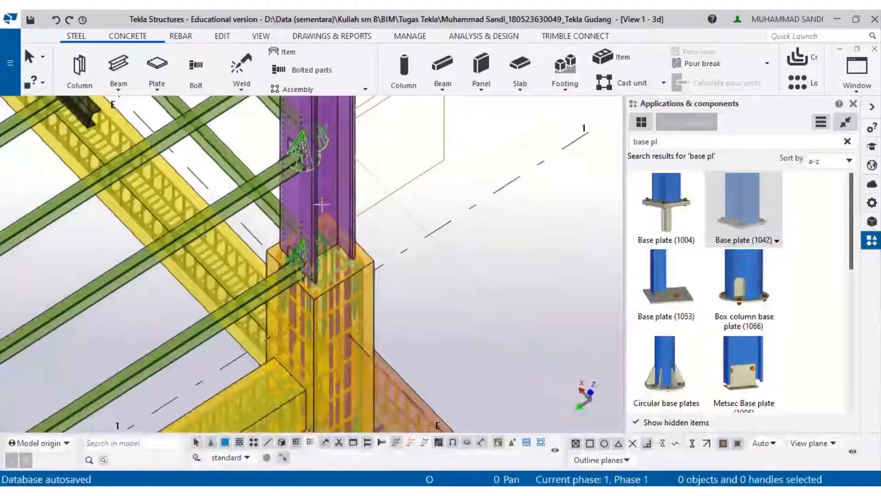
pyautogui.click(365, 248)
pyautogui.scroll(2, 365, 247)
pyautogui.scroll(4, 365, 246)
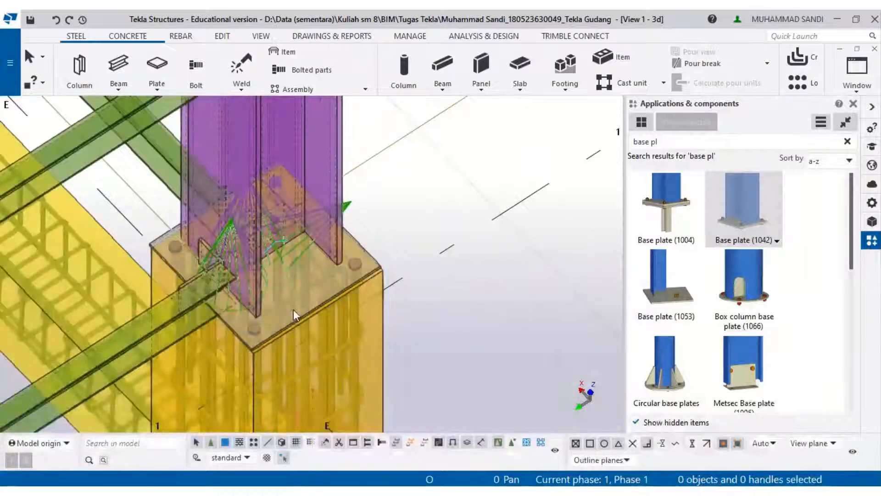
pyautogui.scroll(-6, 371, 225)
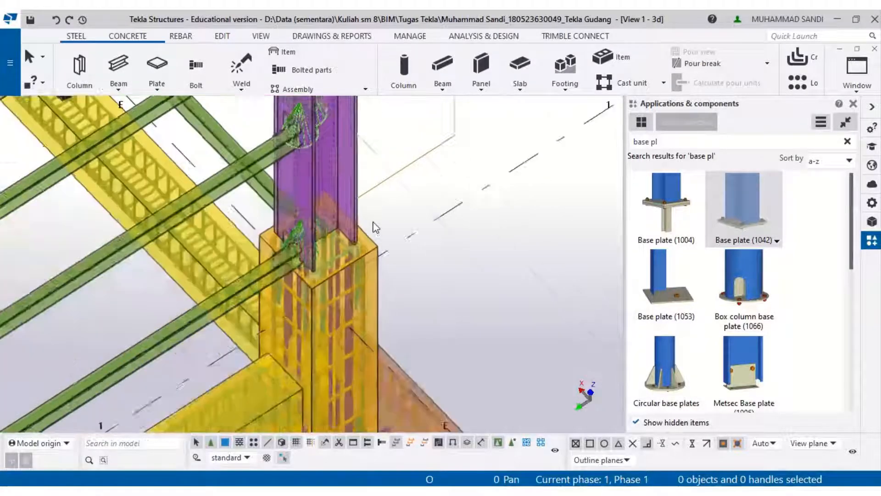
pyautogui.scroll(-5, 311, 228)
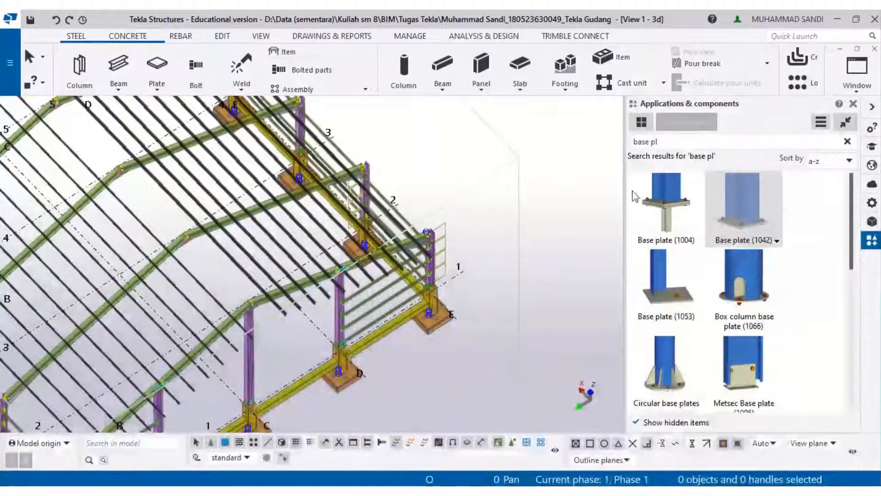
pyautogui.moveTo(345, 15)
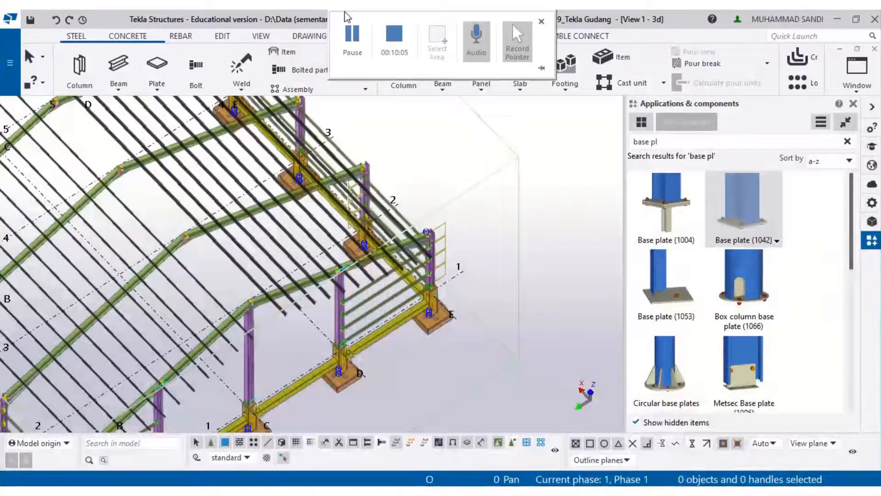
pyautogui.click(351, 32)
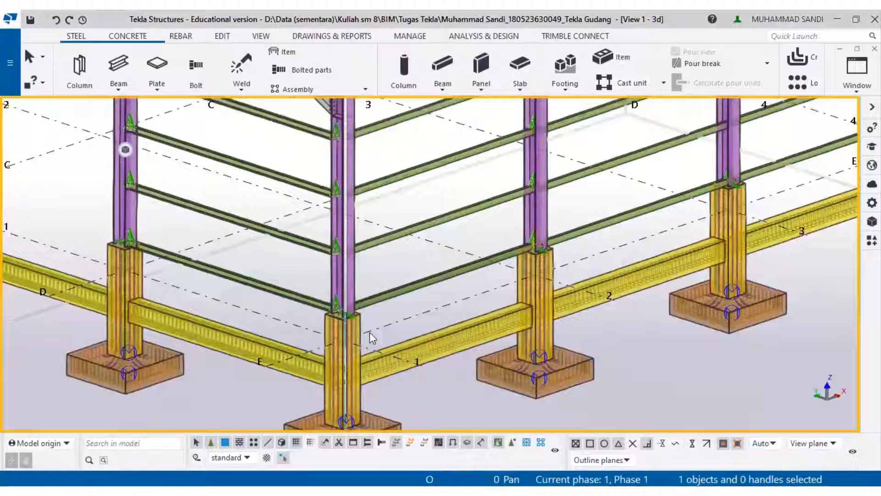
# - Inspect the base plates on the columns along grid lines 1 to 5
pyautogui.scroll(3, 370, 332)
pyautogui.scroll(-2, 337, 349)
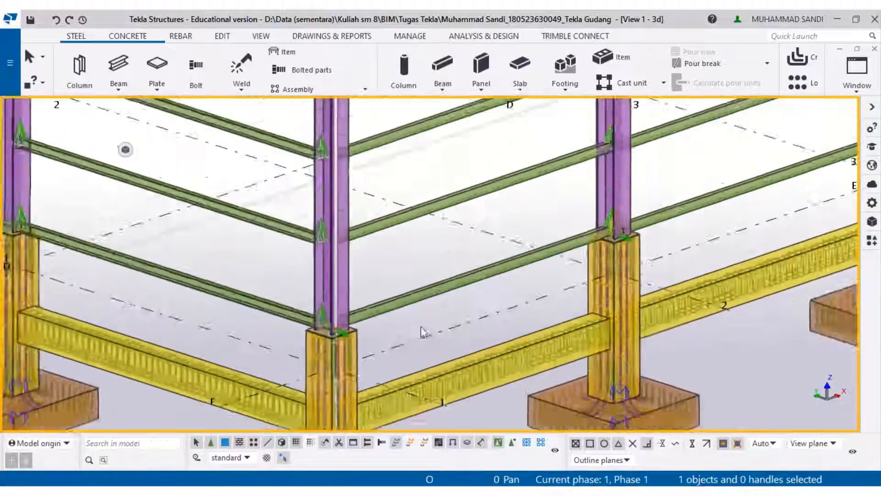
pyautogui.moveTo(520, 278); pyautogui.dragTo(440, 356, button='middle')
pyautogui.moveTo(579, 276); pyautogui.dragTo(487, 179, button='middle')
pyautogui.scroll(3, 691, 212)
pyautogui.moveTo(641, 185); pyautogui.dragTo(589, 273, button='middle')
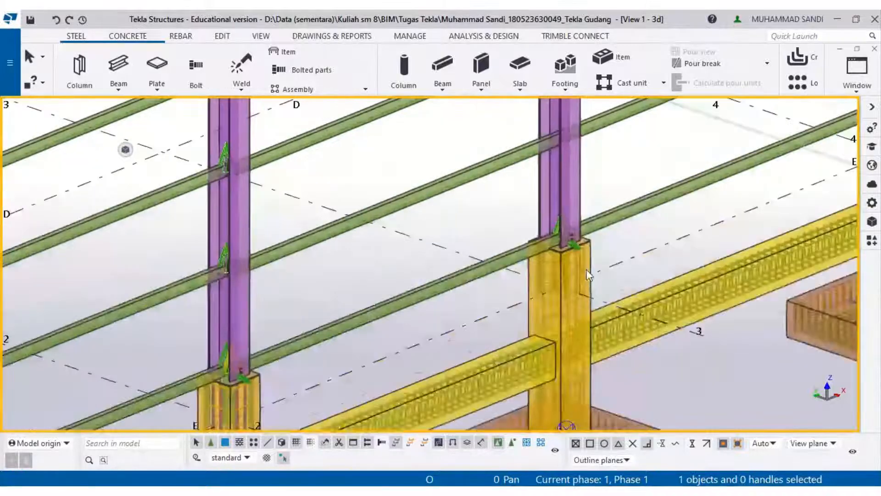
pyautogui.scroll(-4, 591, 274)
pyautogui.scroll(-2, 592, 273)
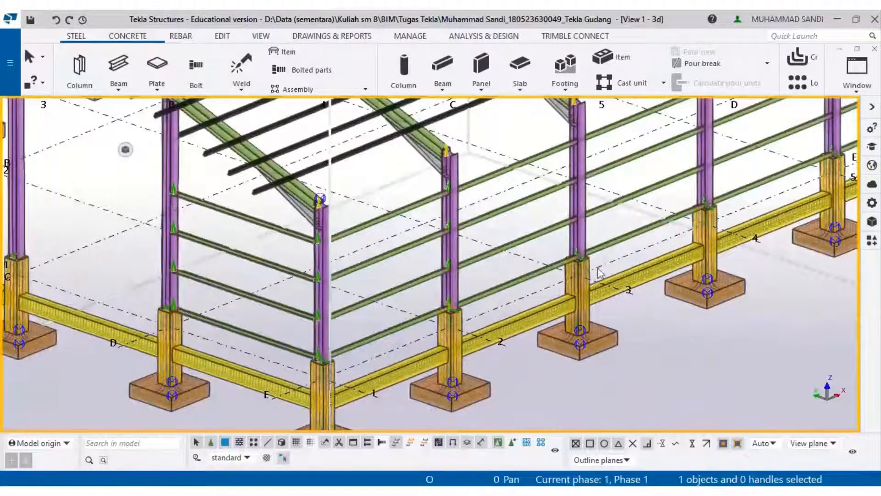
# - Compare the model view with the elevation, roof plan and section sheets of Gambar keseluruhan.pdf in Acrobat
pyautogui.keyDown('ctrl'); pyautogui.moveTo(475, 285); pyautogui.dragTo(425, 336, button='middle'); pyautogui.keyUp('ctrl')
pyautogui.scroll(-2, 425, 336)
pyautogui.keyDown('ctrl'); pyautogui.moveTo(599, 346); pyautogui.dragTo(590, 340, button='middle'); pyautogui.keyUp('ctrl')
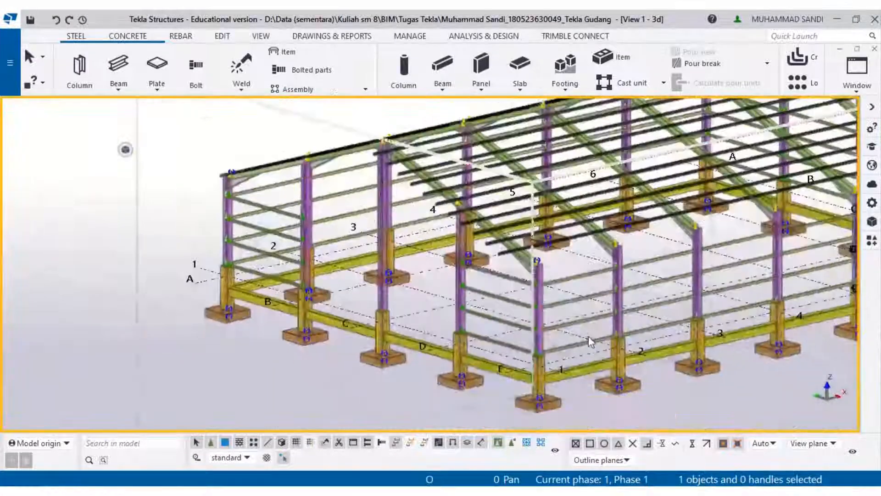
pyautogui.scroll(2, 588, 348)
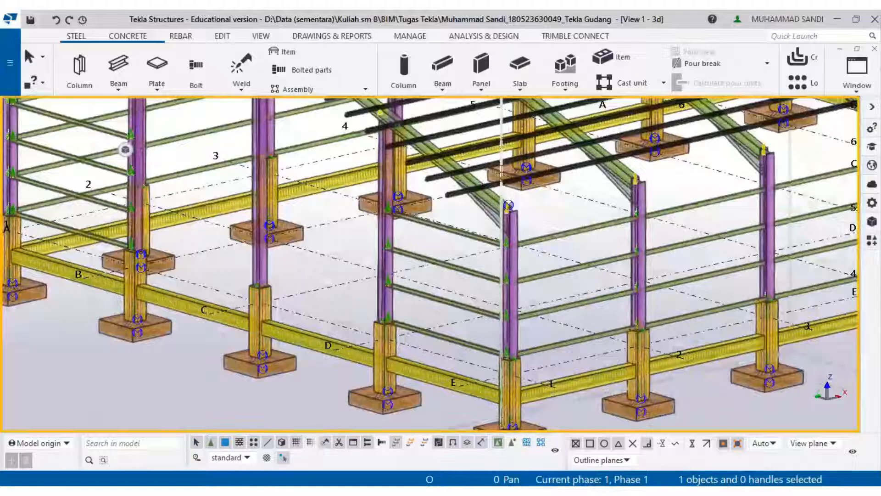
pyautogui.click(261, 490)
pyautogui.keyDown('ctrl'); pyautogui.scroll(4, 250, 338); pyautogui.keyUp('ctrl')
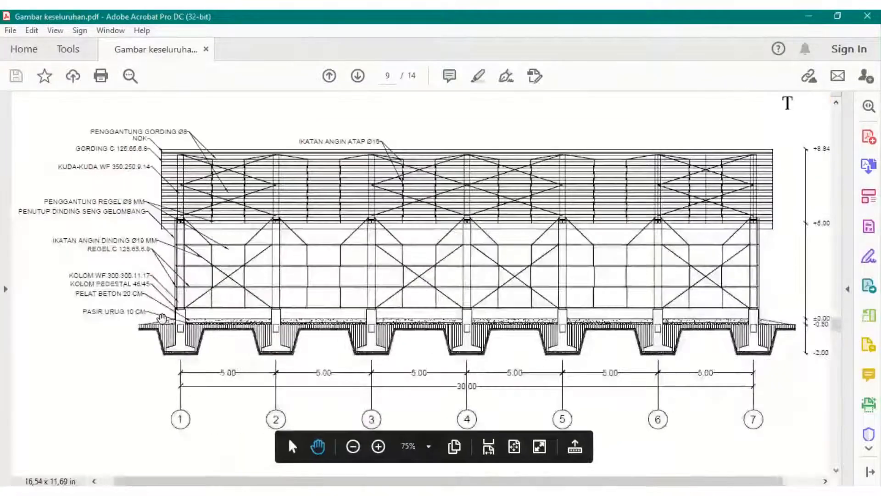
pyautogui.keyDown('ctrl'); pyautogui.scroll(-1, 254, 260); pyautogui.keyUp('ctrl')
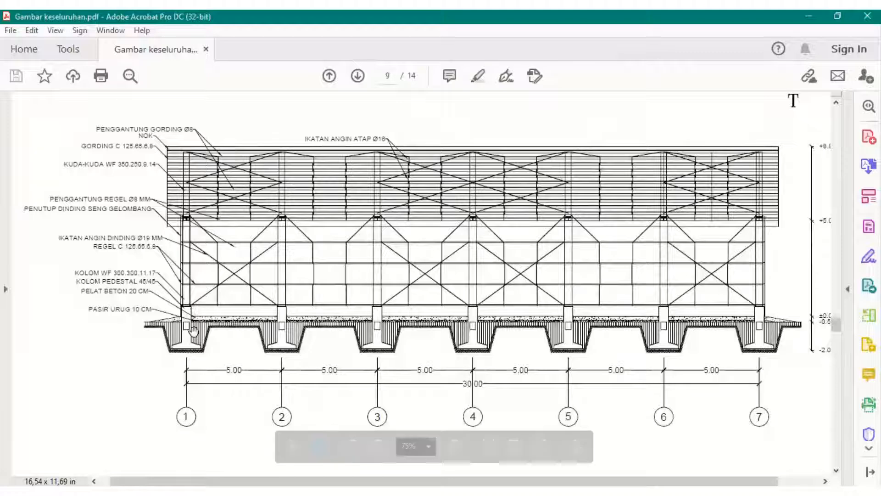
pyautogui.keyDown('ctrl'); pyautogui.scroll(-2, 196, 324); pyautogui.keyUp('ctrl')
pyautogui.scroll(1, 197, 324)
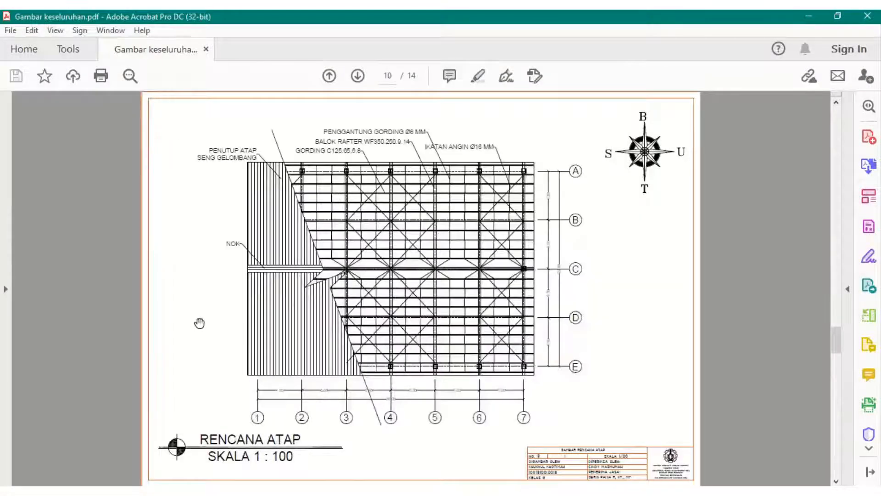
pyautogui.scroll(-1, 401, 385)
pyautogui.scroll(1, 400, 384)
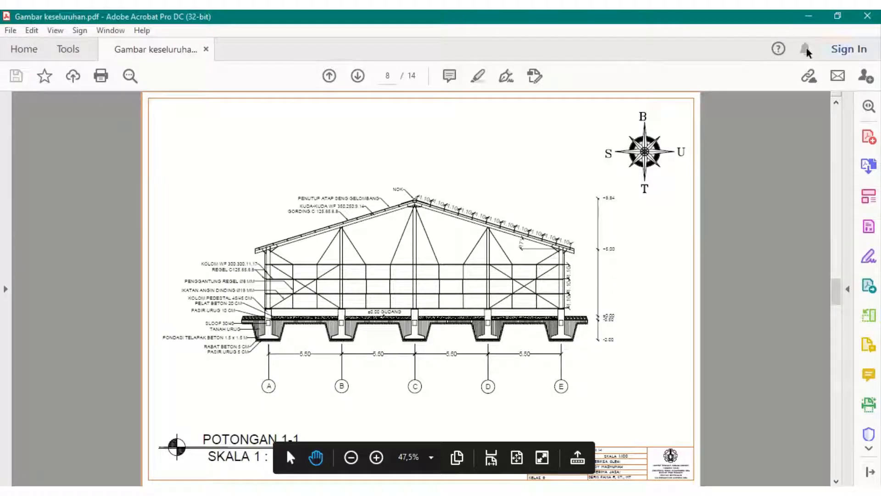
pyautogui.click(808, 16)
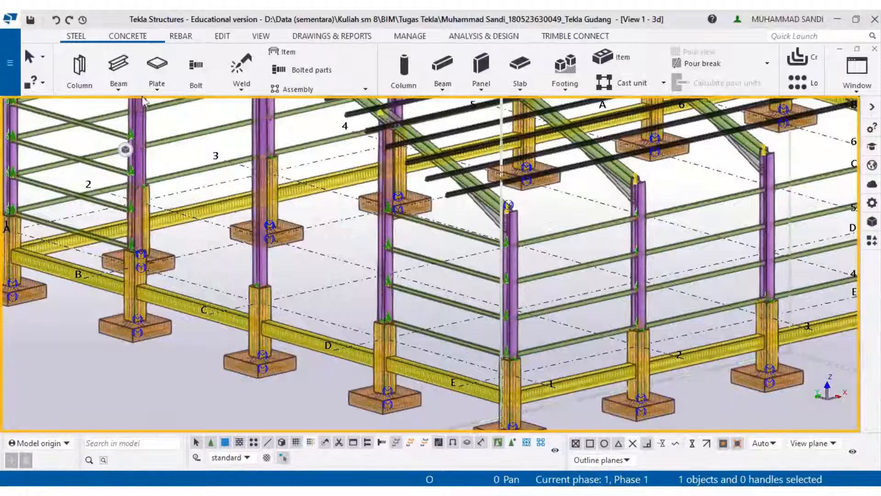
# - Start the Beam tool and set its profile to a D19 circular section named Ikatan angin dinding D19
pyautogui.click(122, 82)
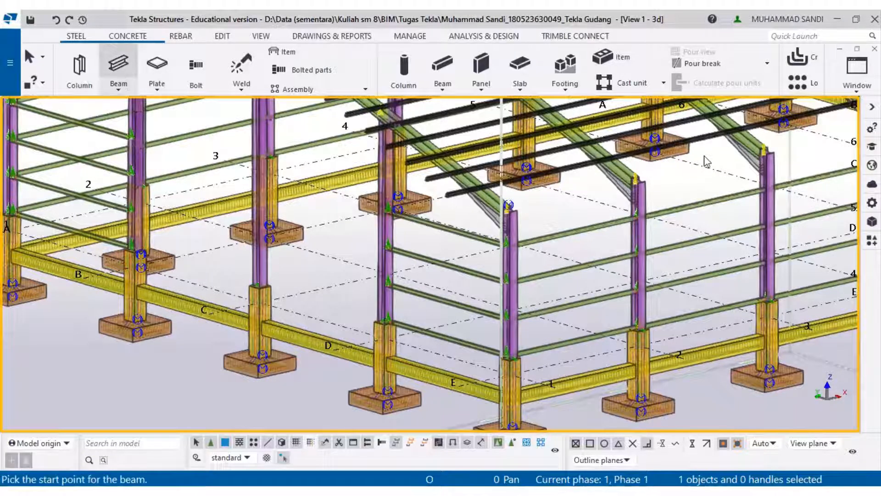
pyautogui.click(871, 202)
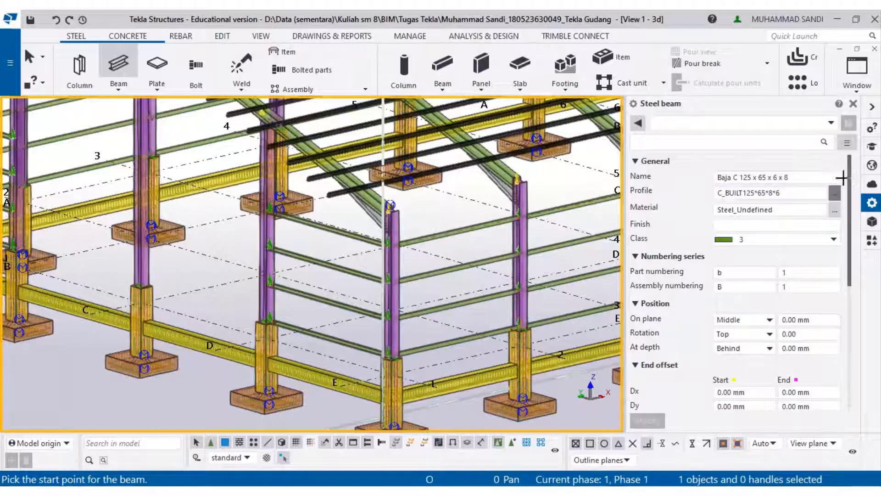
pyautogui.click(835, 193)
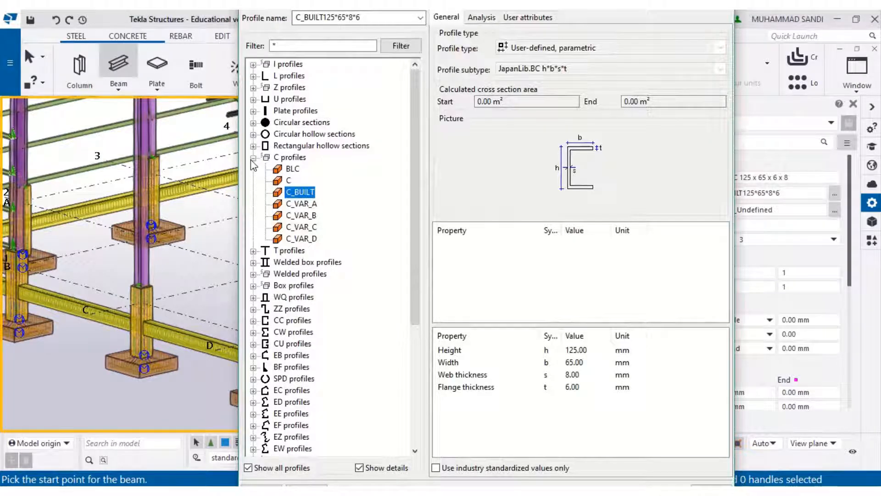
pyautogui.click(253, 157)
pyautogui.click(253, 122)
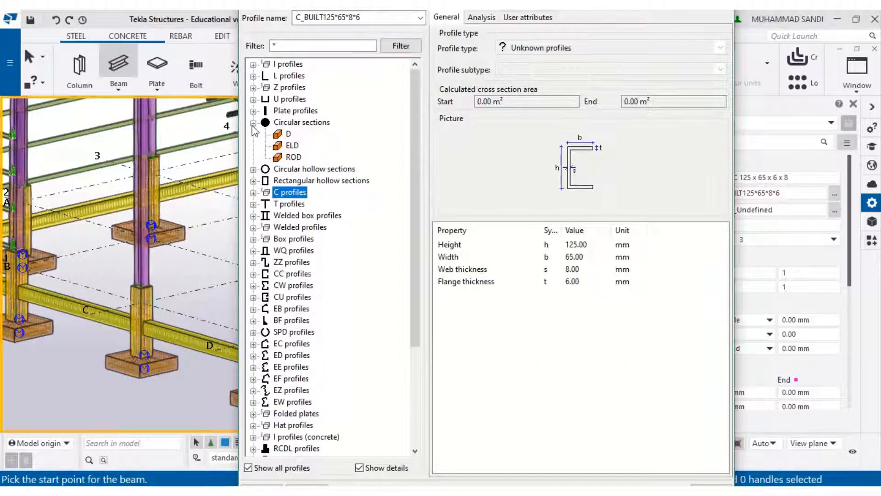
pyautogui.click(288, 133)
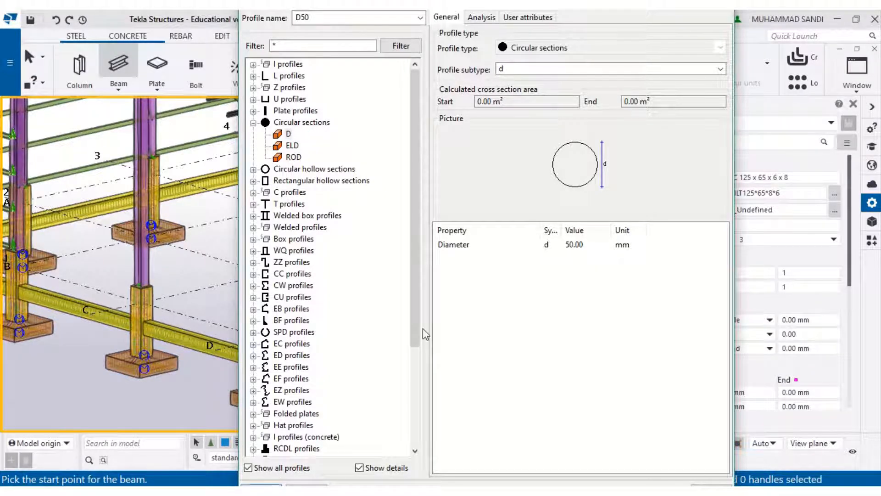
pyautogui.doubleClick(568, 245)
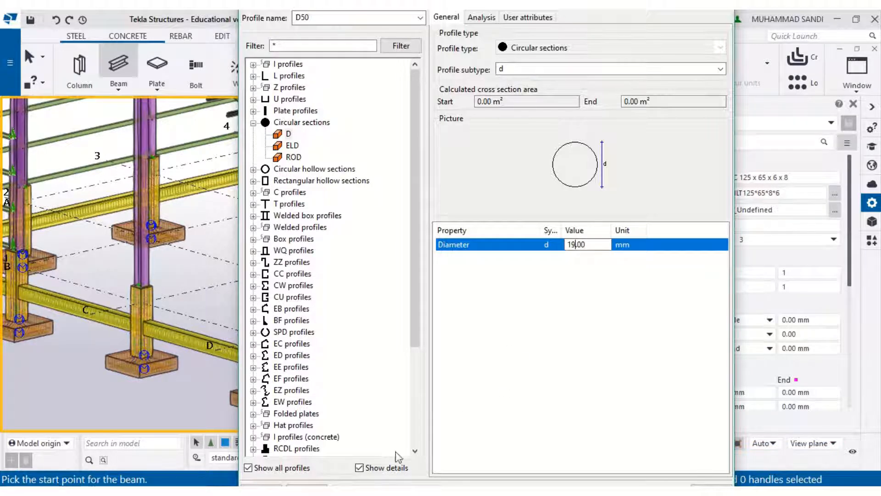
pyautogui.click(279, 485)
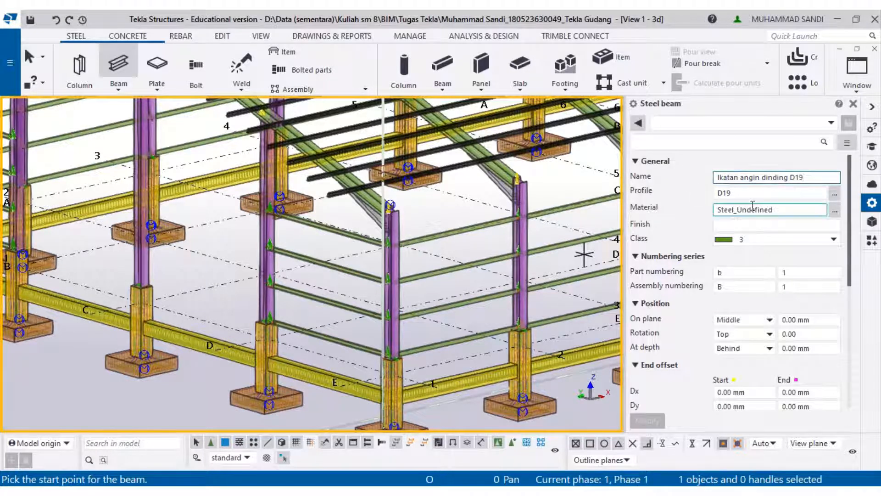
# - Draw a diagonal D19 wall bracing rod from the upper part of one column down to the top of the neighbouring column's pedestal
pyautogui.scroll(5, 395, 349)
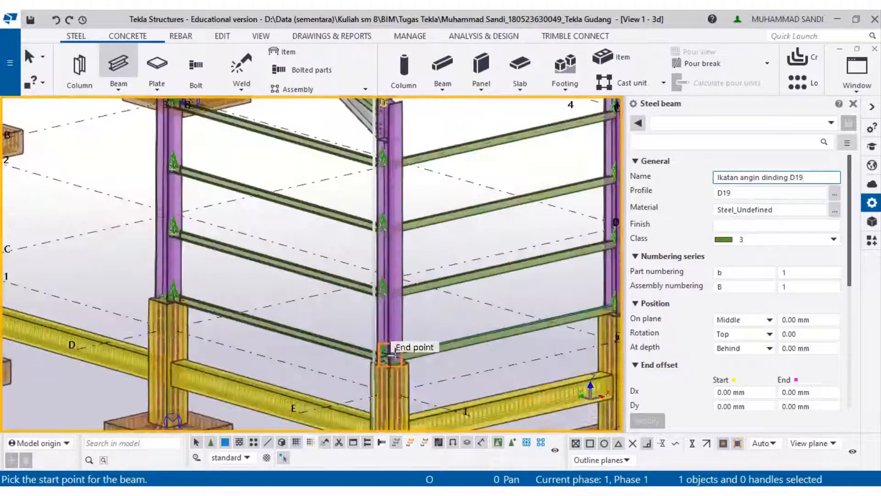
pyautogui.scroll(-3, 170, 288)
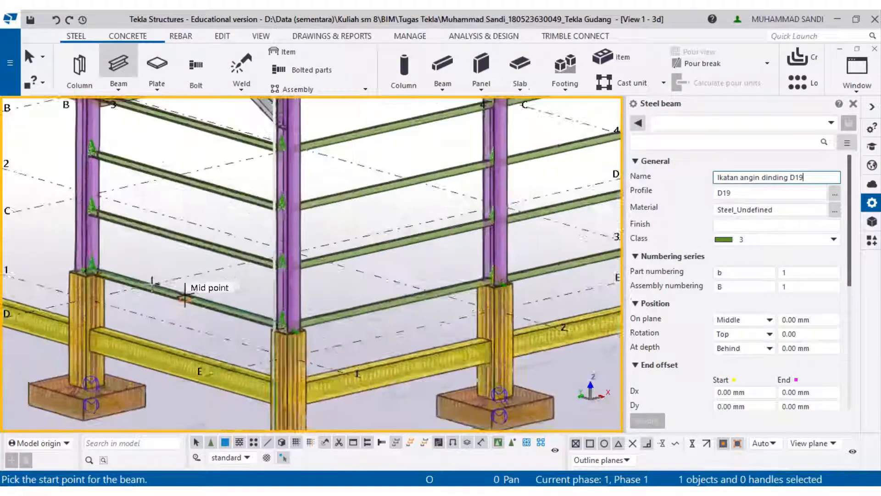
pyautogui.moveTo(372, 281)
pyautogui.keyDown('ctrl'); pyautogui.mouseDown(button='middle')
pyautogui.moveTo(321, 288)
pyautogui.moveTo(369, 285)
pyautogui.mouseUp(button='middle'); pyautogui.keyUp('ctrl')
pyautogui.keyDown('ctrl'); pyautogui.moveTo(452, 229); pyautogui.dragTo(534, 185, button='middle'); pyautogui.keyUp('ctrl')
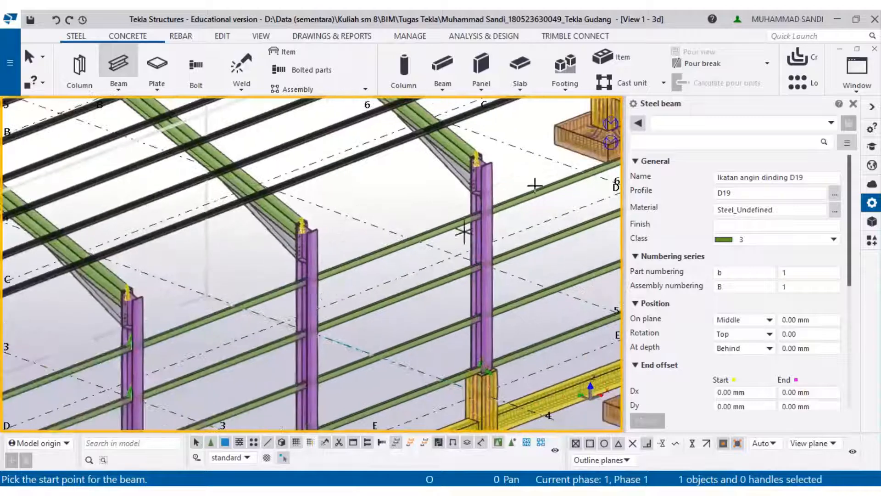
pyautogui.scroll(4, 500, 210)
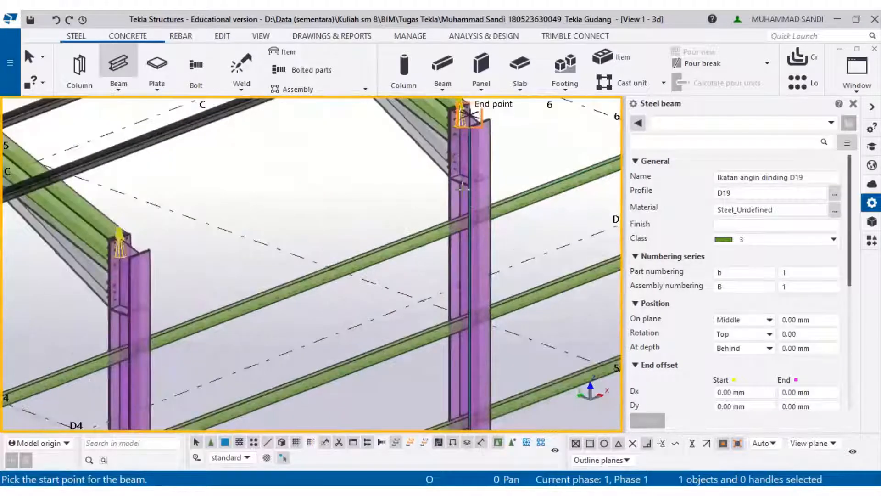
pyautogui.keyDown('ctrl'); pyautogui.moveTo(462, 189); pyautogui.dragTo(477, 127, button='middle'); pyautogui.keyUp('ctrl')
pyautogui.scroll(-4, 429, 308)
pyautogui.scroll(5, 467, 271)
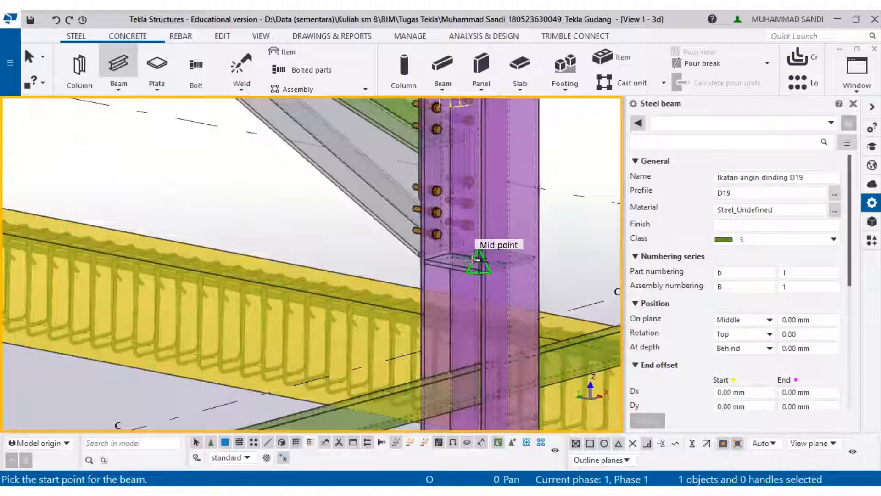
pyautogui.click(478, 264)
pyautogui.scroll(-3, 475, 257)
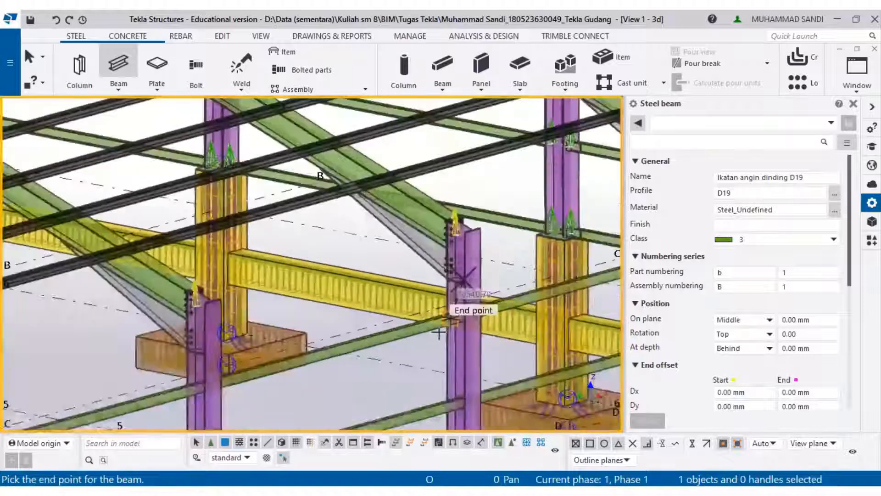
pyautogui.moveTo(449, 353); pyautogui.dragTo(507, 163, button='middle')
pyautogui.moveTo(427, 309); pyautogui.dragTo(527, 142, button='middle')
pyautogui.moveTo(291, 380); pyautogui.dragTo(385, 293, button='middle')
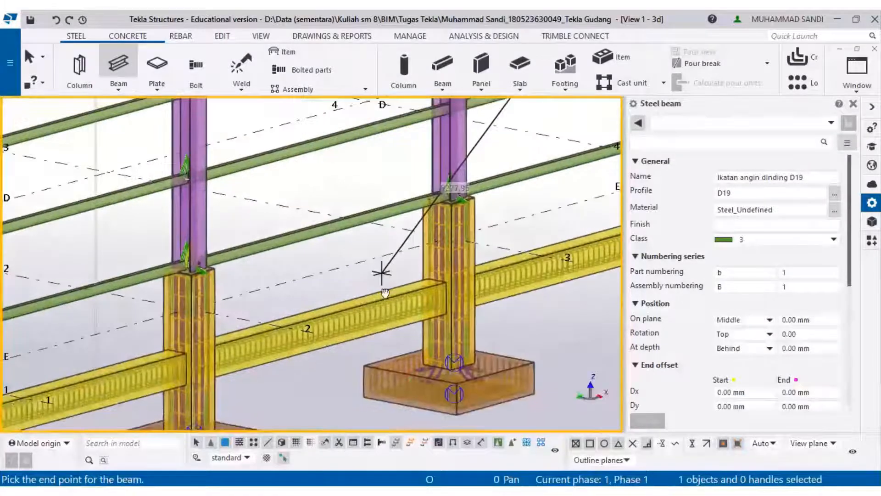
pyautogui.scroll(6, 458, 213)
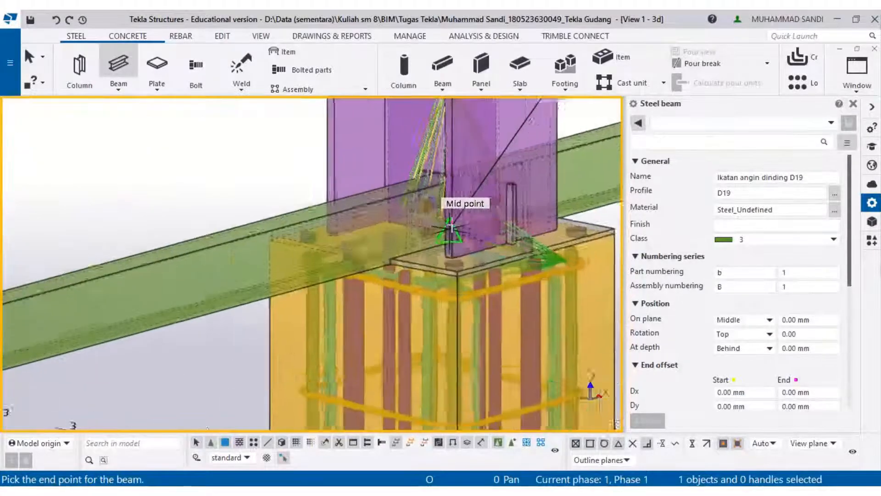
pyautogui.scroll(2, 451, 226)
pyautogui.click(453, 230)
pyautogui.scroll(-5, 453, 229)
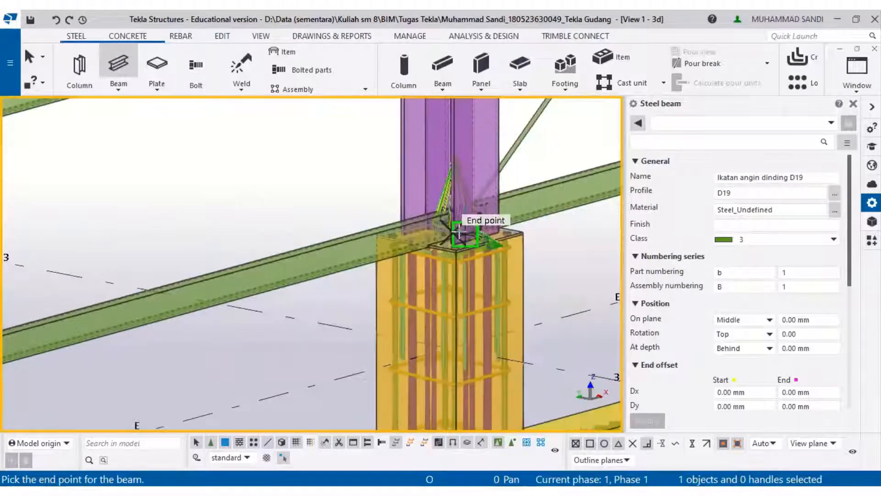
pyautogui.scroll(2, 367, 372)
pyautogui.moveTo(496, 183); pyautogui.dragTo(389, 387, button='middle')
pyautogui.moveTo(431, 349); pyautogui.dragTo(423, 366, button='middle')
pyautogui.press('Escape')
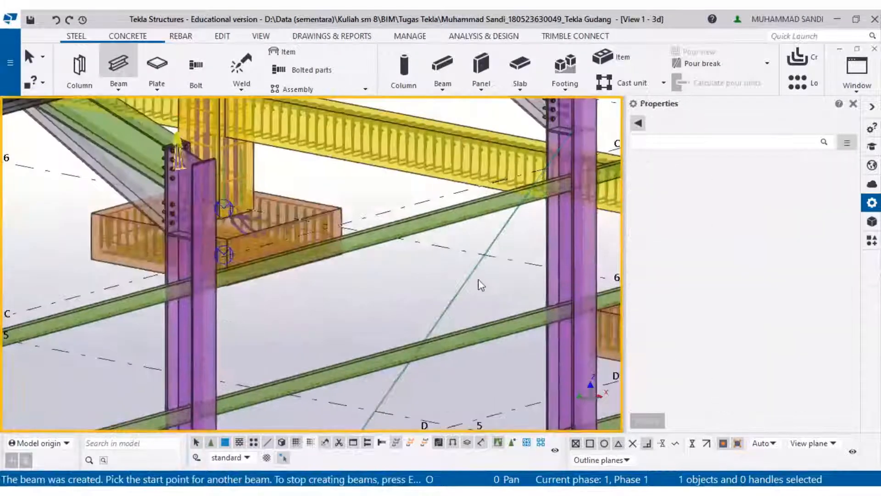
# - Try moving the bracing rod from its upper end point to a nearby end point on the column, then undo the move
pyautogui.keyDown('ctrl'); pyautogui.moveTo(493, 321); pyautogui.dragTo(513, 343, button='middle'); pyautogui.keyUp('ctrl')
pyautogui.scroll(6, 479, 177)
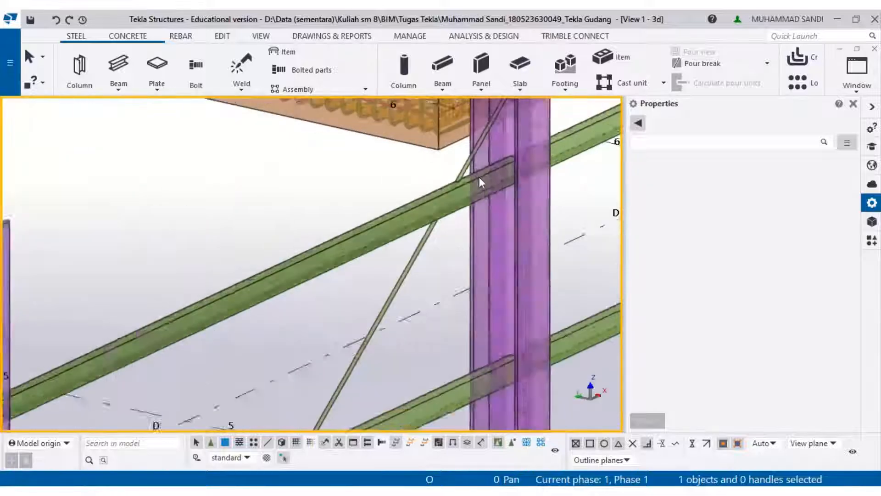
pyautogui.click(462, 164)
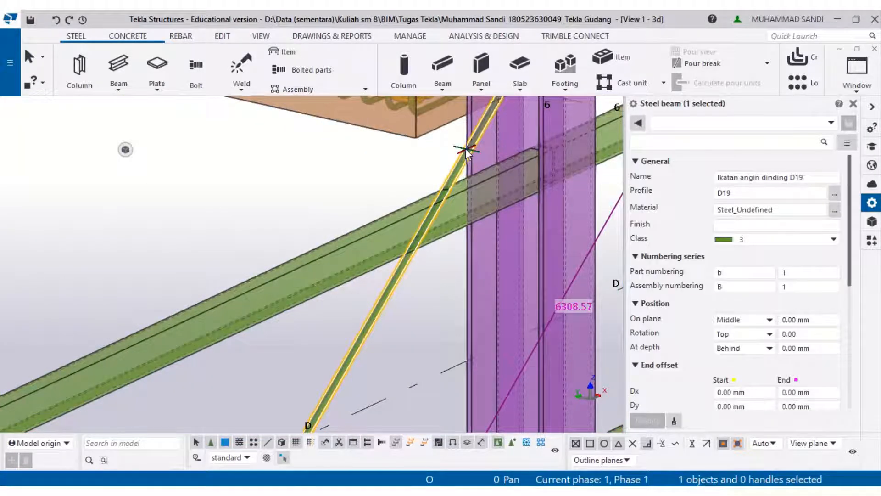
pyautogui.rightClick(466, 152)
pyautogui.moveTo(426, 304); pyautogui.dragTo(405, 413, button='middle')
pyautogui.scroll(2, 455, 281)
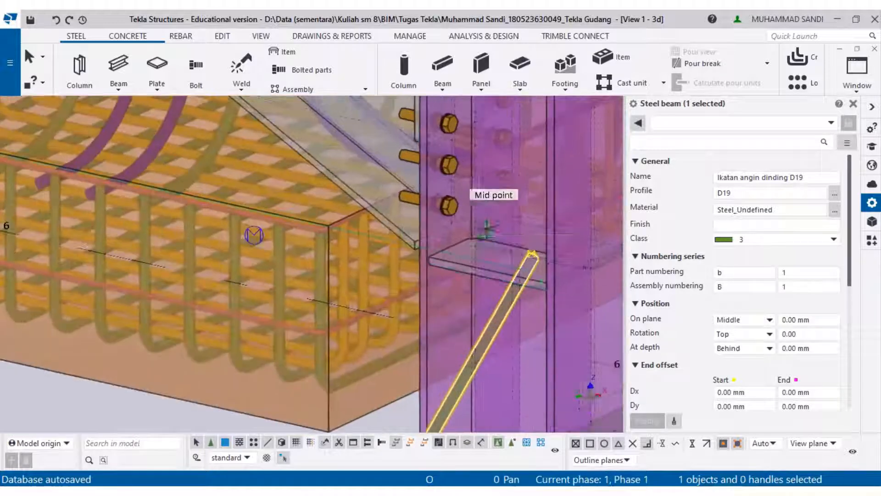
pyautogui.click(594, 265)
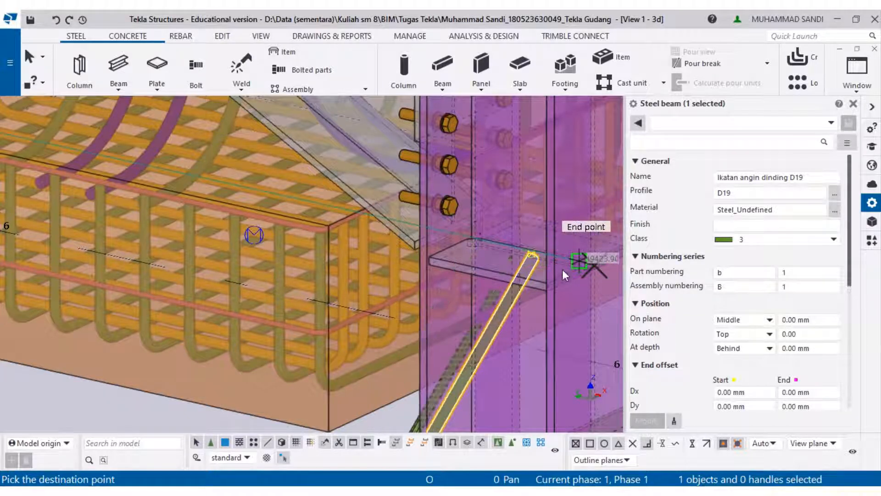
pyautogui.click(577, 262)
pyautogui.scroll(-2, 517, 285)
pyautogui.moveTo(519, 395); pyautogui.dragTo(520, 127, button='middle')
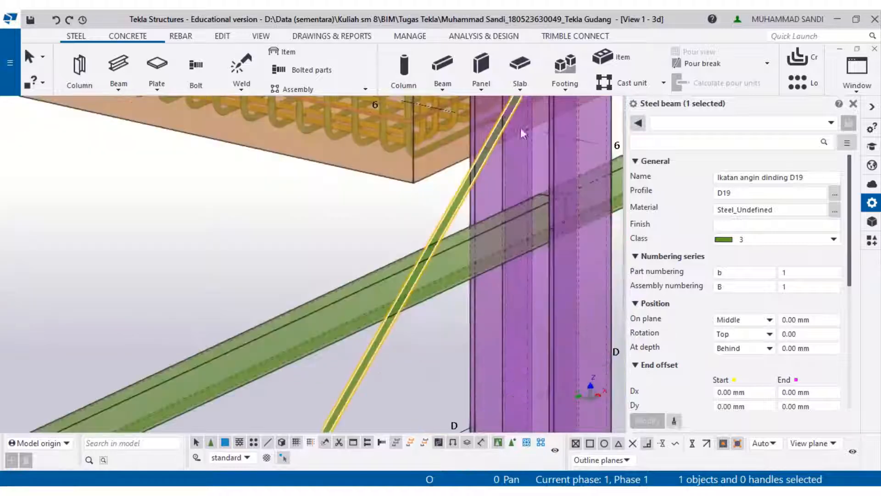
pyautogui.moveTo(449, 321); pyautogui.dragTo(430, 208, button='middle')
pyautogui.scroll(-5, 449, 236)
pyautogui.scroll(-2, 462, 236)
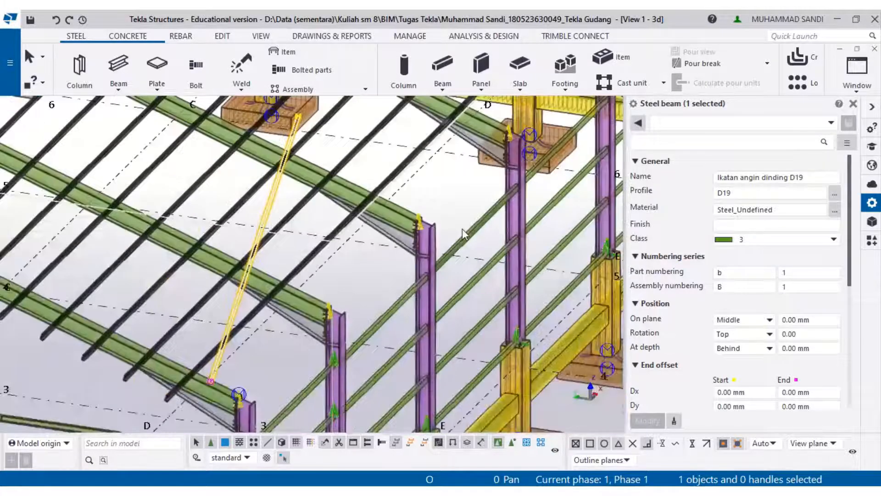
pyautogui.hotkey('ctrl', 'z')
# - Select the diagonal bracing rod and move it between two end points at the neighbouring column's footing
pyautogui.scroll(3, 518, 205)
pyautogui.click(443, 174)
pyautogui.scroll(4, 522, 142)
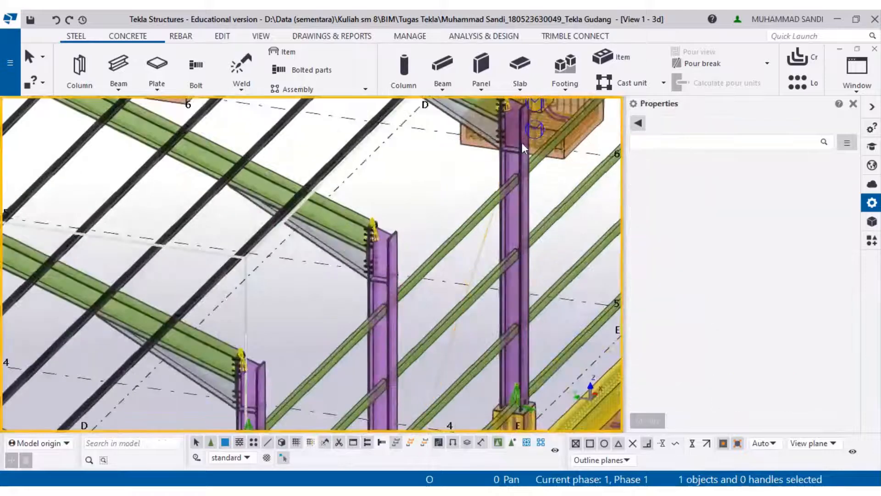
pyautogui.click(442, 374)
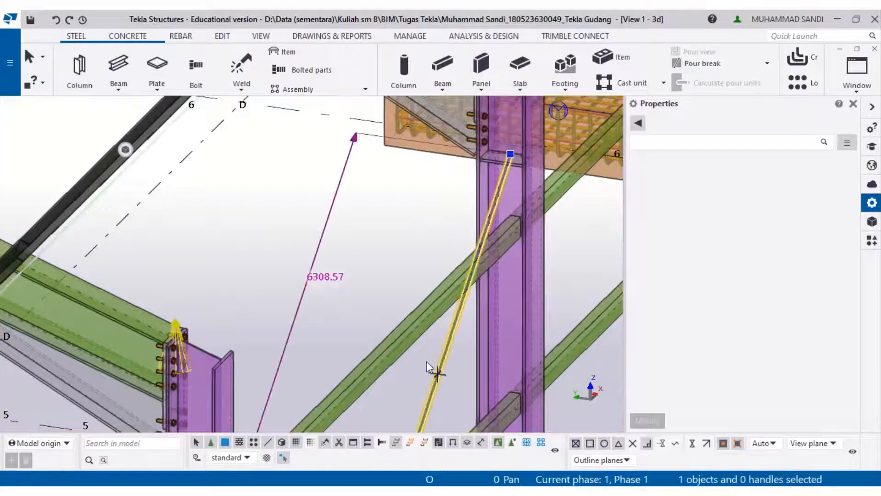
pyautogui.scroll(-3, 438, 374)
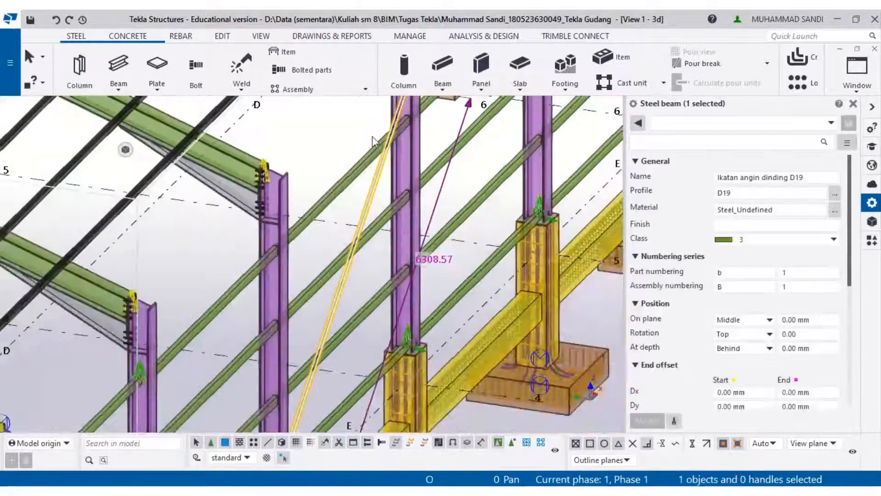
pyautogui.rightClick(390, 199)
pyautogui.click(437, 192)
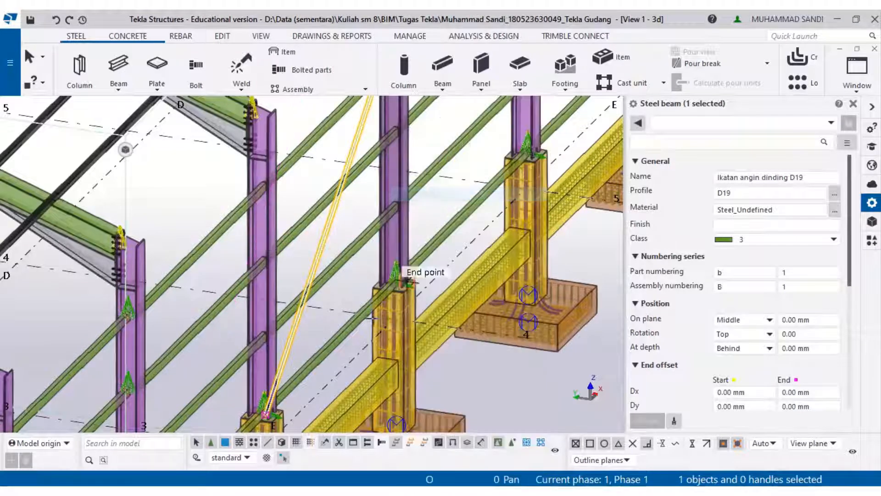
pyautogui.scroll(4, 413, 262)
pyautogui.scroll(5, 480, 332)
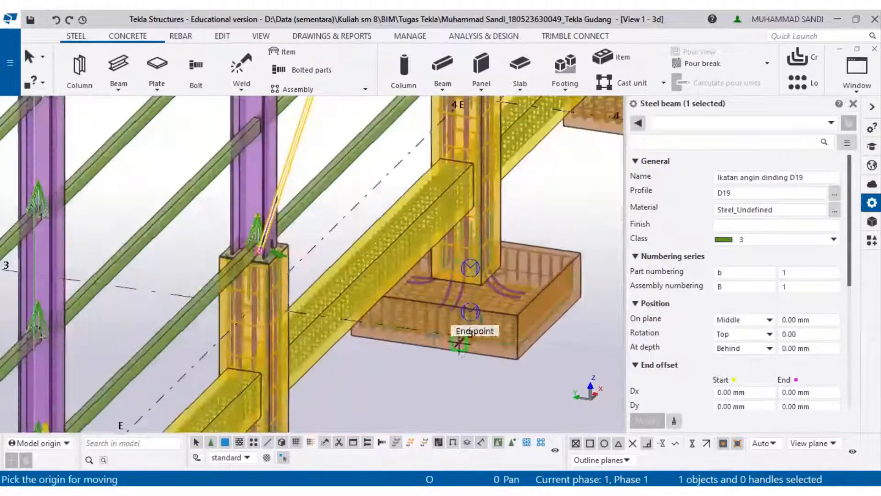
pyautogui.scroll(4, 451, 330)
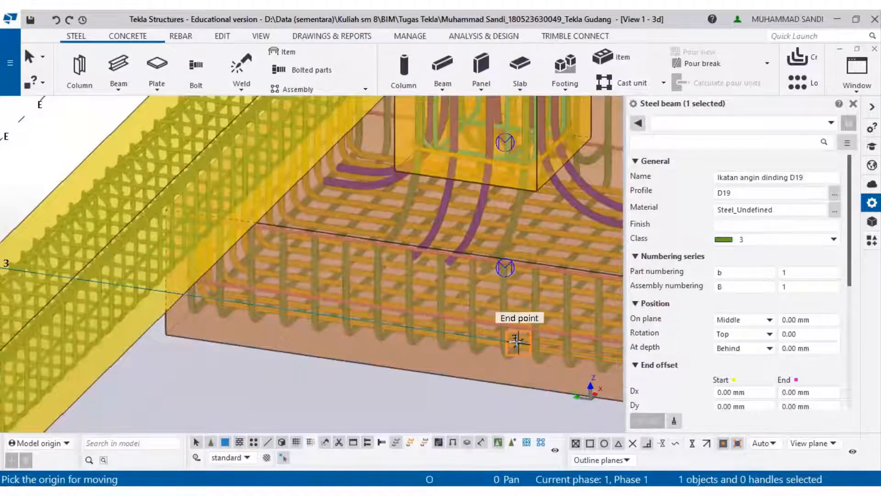
pyautogui.click(516, 342)
pyautogui.scroll(4, 516, 343)
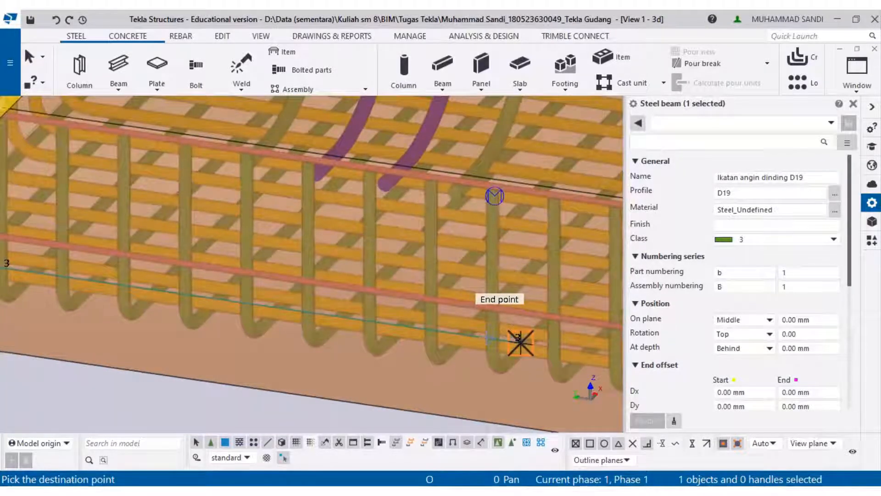
pyautogui.click(461, 340)
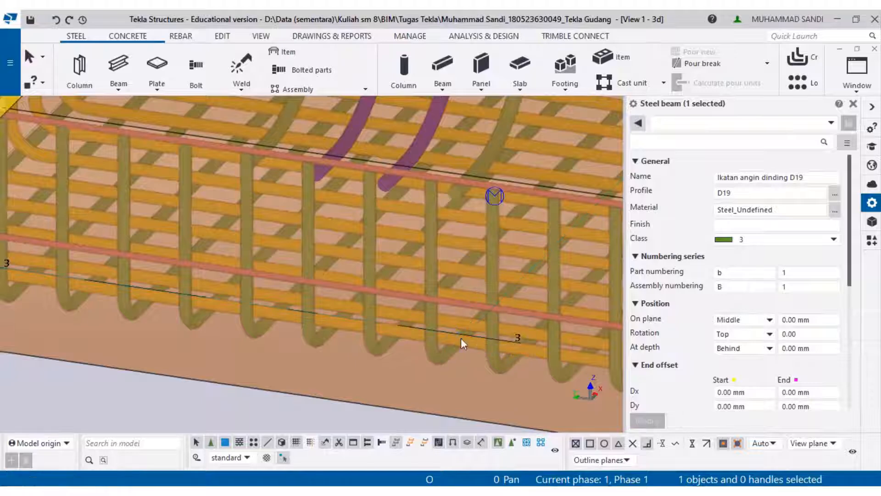
# - Move the bracing rod again, from the midpoint at the column base to a point higher on the column
pyautogui.scroll(-7, 460, 337)
pyautogui.moveTo(442, 321); pyautogui.dragTo(440, 413, button='middle')
pyautogui.scroll(3, 231, 296)
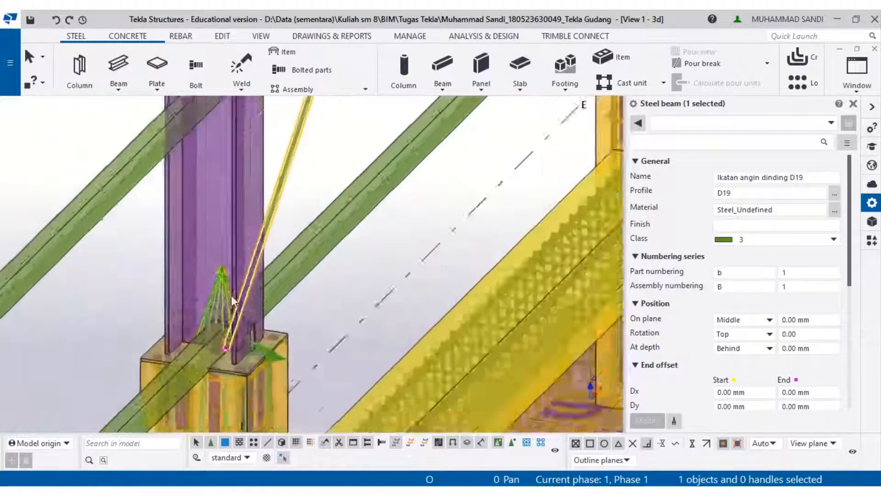
pyautogui.scroll(4, 232, 295)
pyautogui.rightClick(229, 367)
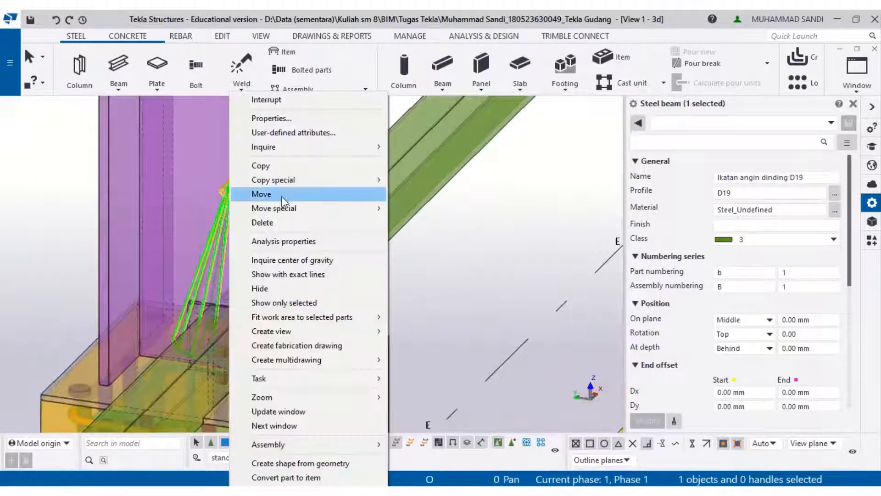
pyautogui.click(282, 195)
pyautogui.click(265, 407)
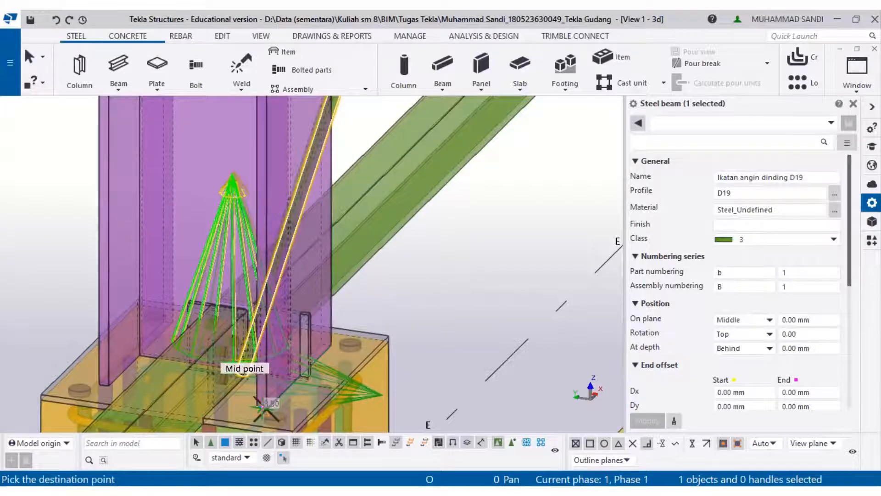
pyautogui.scroll(-2, 332, 295)
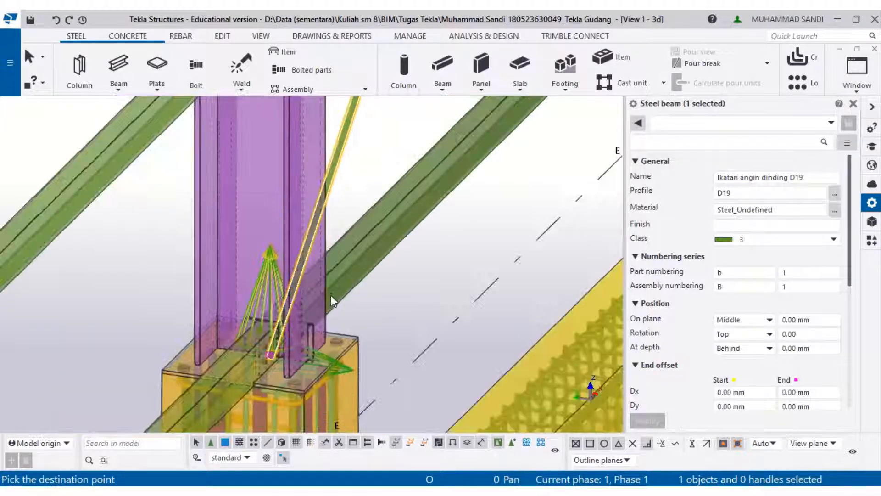
pyautogui.click(345, 229)
# - Inspect where the bracing rod crosses the column and its wall girts
pyautogui.scroll(-2, 344, 228)
pyautogui.moveTo(390, 258); pyautogui.dragTo(423, 427, button='middle')
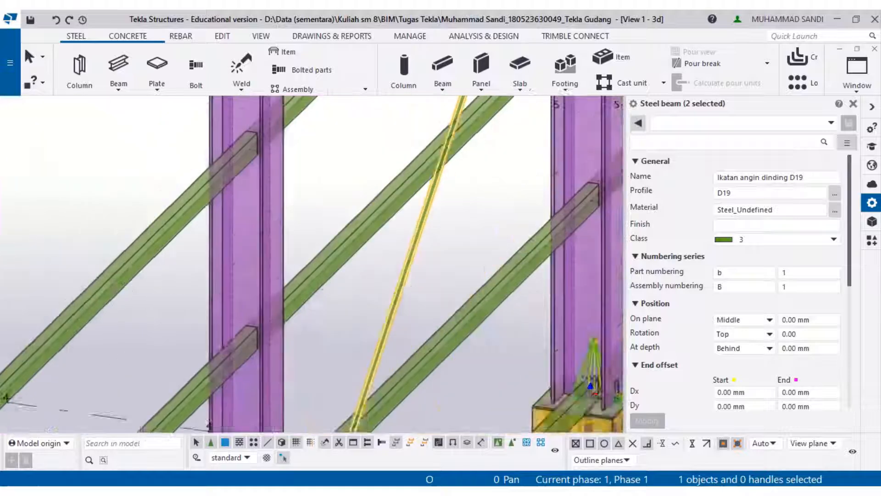
pyautogui.moveTo(422, 275); pyautogui.dragTo(349, 404, button='middle')
pyautogui.moveTo(472, 129); pyautogui.dragTo(432, 404, button='middle')
pyautogui.scroll(7, 444, 248)
pyautogui.moveTo(440, 246); pyautogui.dragTo(469, 161, button='middle')
pyautogui.scroll(1, 461, 300)
pyautogui.scroll(1, 455, 292)
pyautogui.scroll(-1, 444, 338)
pyautogui.moveTo(444, 339); pyautogui.dragTo(459, 262, button='middle')
pyautogui.scroll(1, 440, 310)
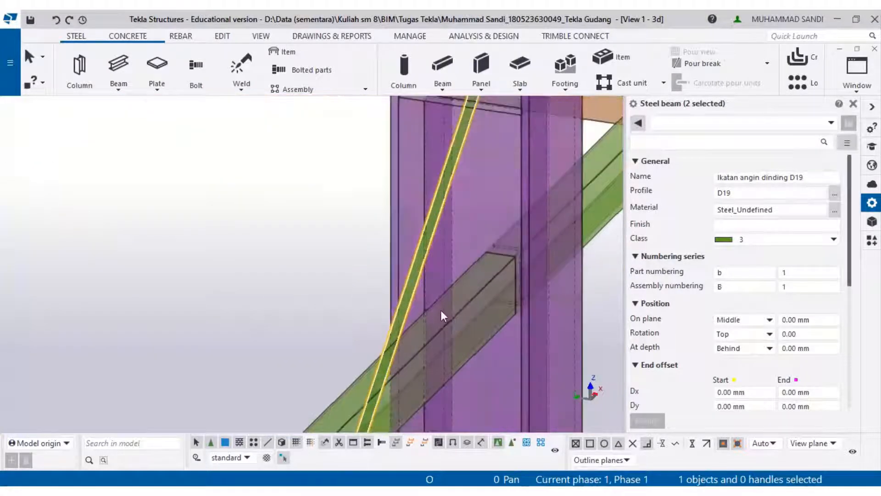
pyautogui.click(329, 326)
pyautogui.scroll(4, 380, 363)
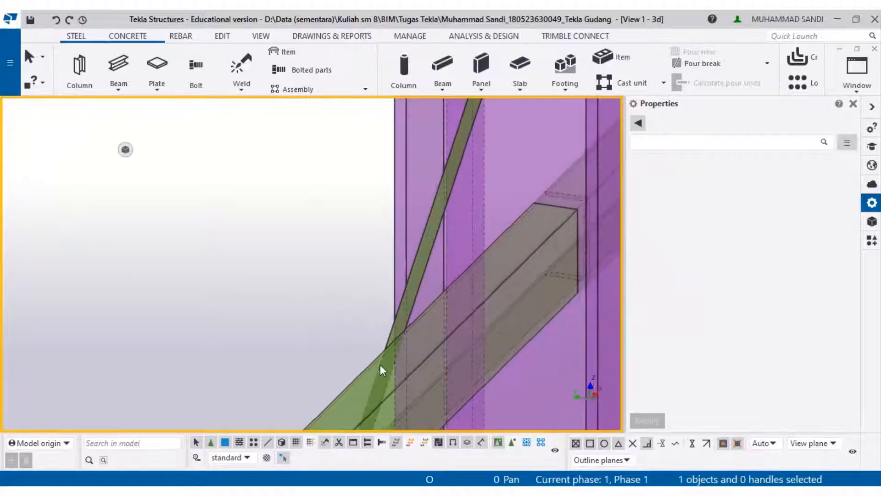
pyautogui.scroll(4, 403, 321)
pyautogui.scroll(-6, 416, 293)
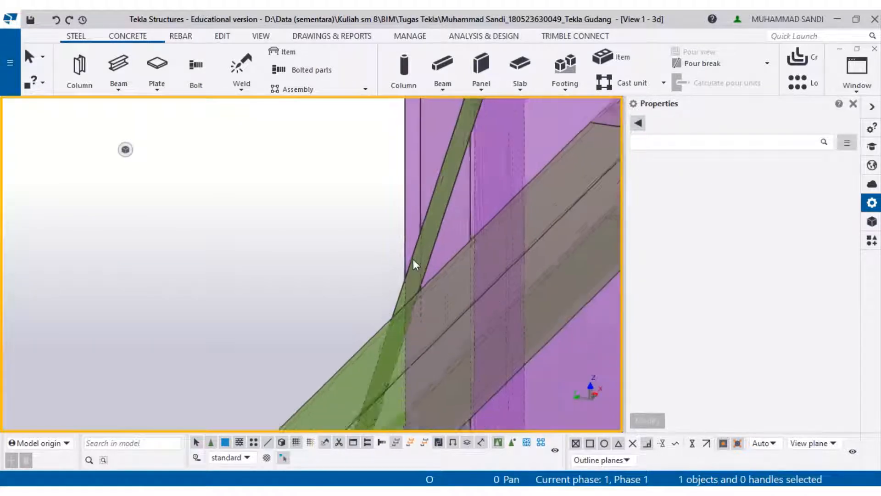
pyautogui.scroll(-3, 415, 197)
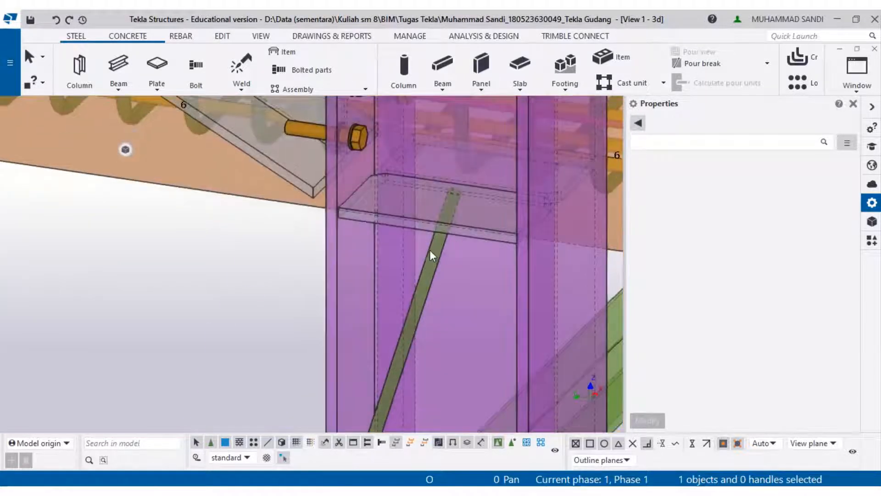
# - Move the bracing rod so its upper end sits at the corner of the column's stiffener plate
pyautogui.rightClick(454, 197)
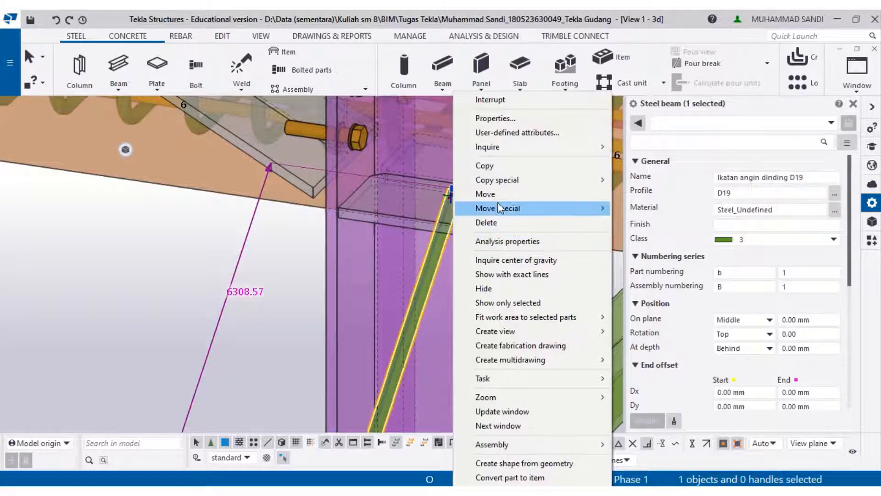
pyautogui.click(486, 193)
pyautogui.scroll(3, 452, 188)
pyautogui.click(450, 187)
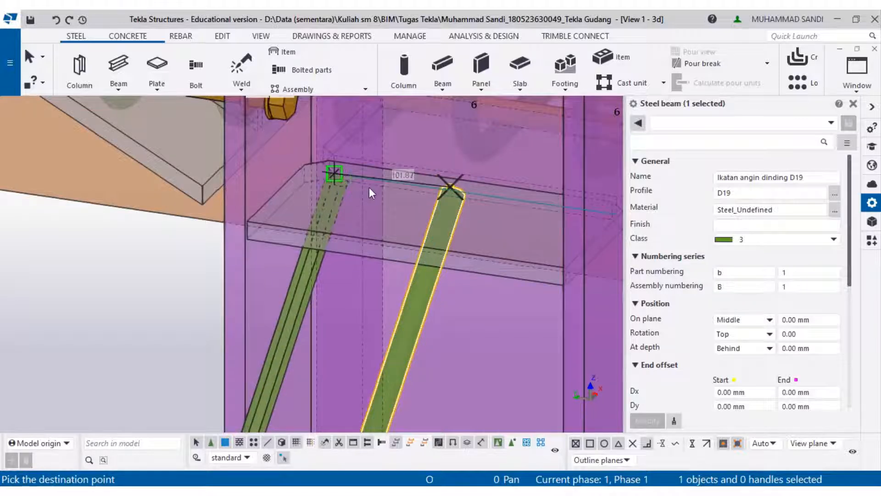
pyautogui.click(369, 188)
# - Shift the rod's lower end handle onto the column base plate at the pedestal top
pyautogui.scroll(-2, 369, 194)
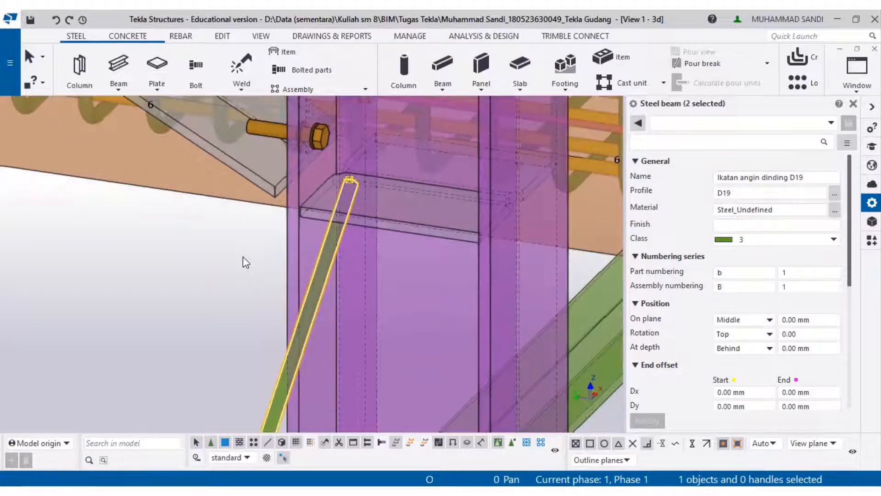
pyautogui.moveTo(248, 257); pyautogui.dragTo(426, 270, button='middle')
pyautogui.moveTo(367, 413); pyautogui.dragTo(431, 234, button='middle')
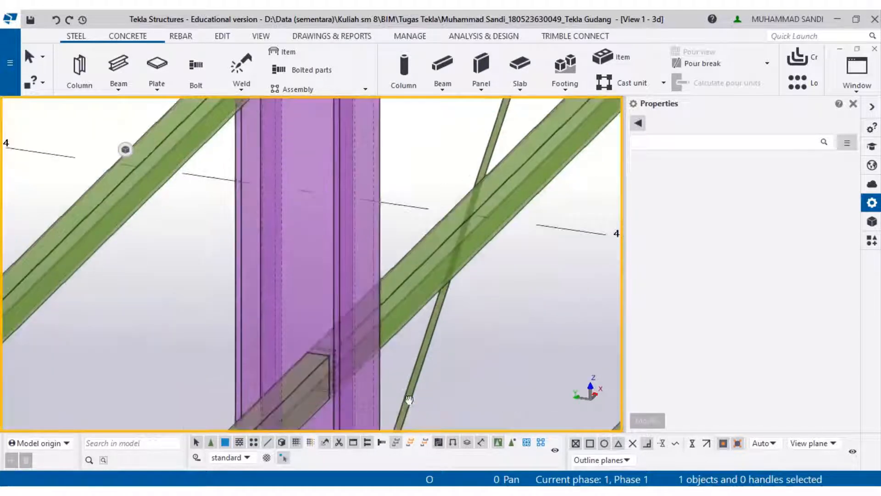
pyautogui.moveTo(409, 401); pyautogui.dragTo(443, 183, button='middle')
pyautogui.click(420, 256)
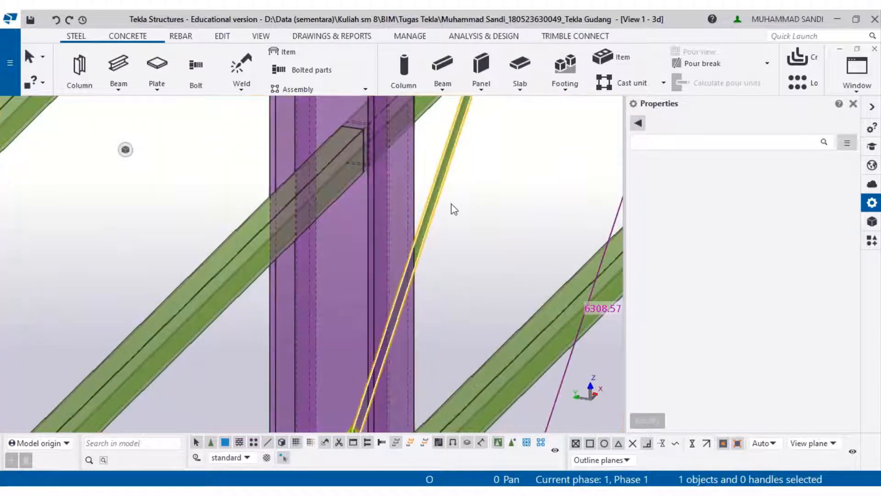
pyautogui.moveTo(380, 351); pyautogui.dragTo(444, 99, button='middle')
pyautogui.scroll(2, 389, 282)
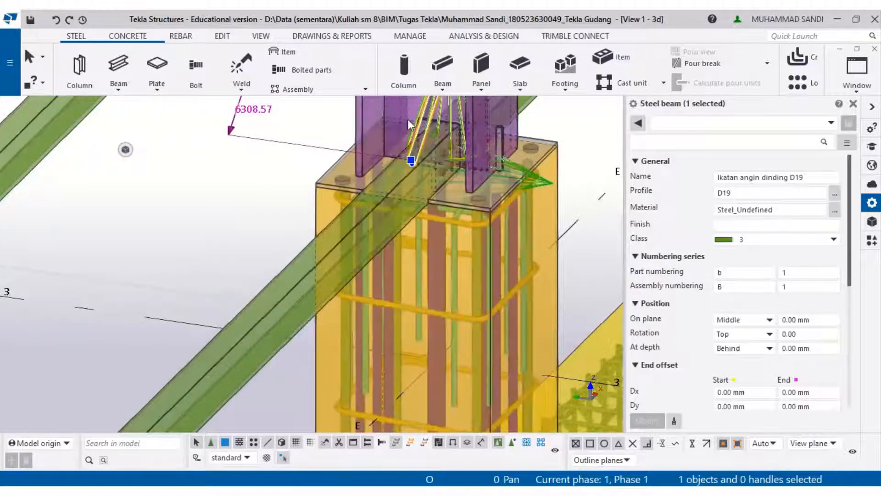
pyautogui.scroll(3, 407, 120)
pyautogui.scroll(2, 417, 214)
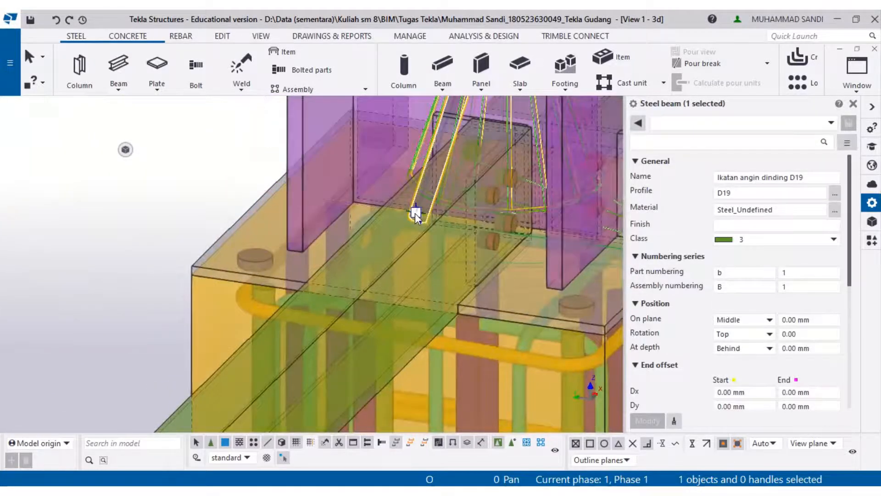
pyautogui.moveTo(416, 212); pyautogui.dragTo(360, 198)
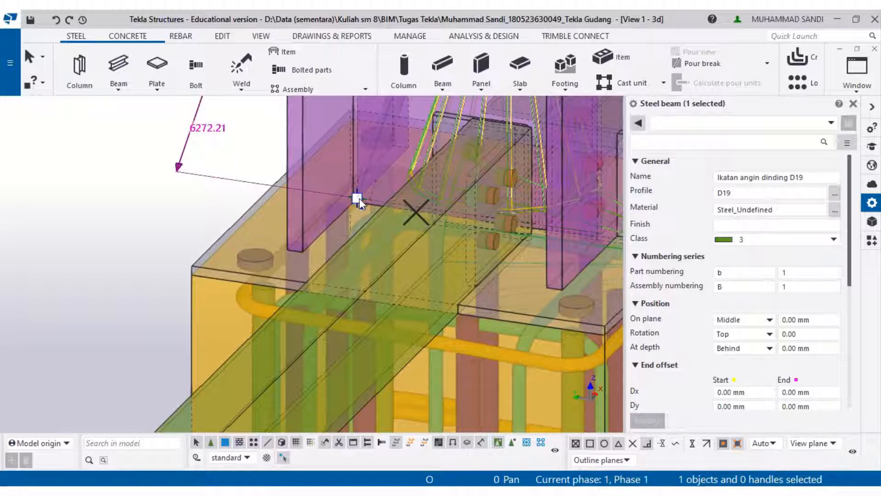
pyautogui.click(174, 233)
# - Orbit and pan around the wall bay to review the bracing rod between the columns
pyautogui.scroll(-2, 259, 197)
pyautogui.scroll(-4, 294, 187)
pyautogui.moveTo(337, 133); pyautogui.dragTo(276, 394, button='middle')
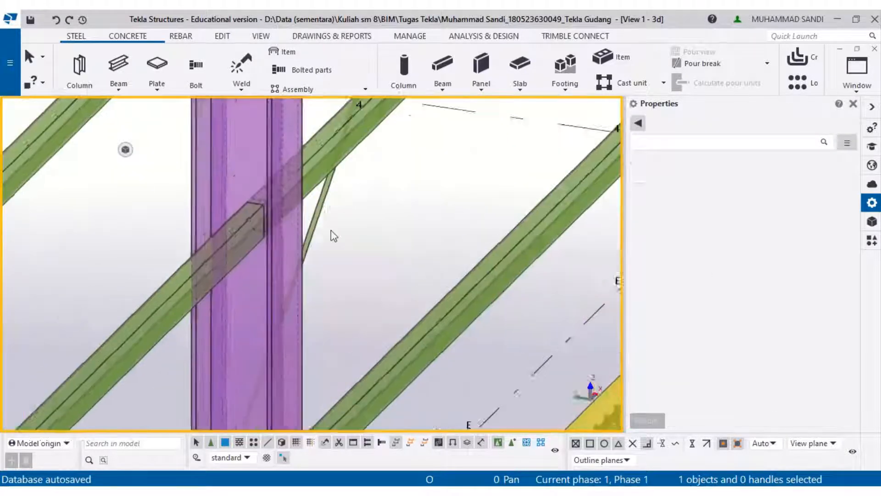
pyautogui.scroll(-2, 334, 236)
pyautogui.moveTo(73, 344); pyautogui.dragTo(343, 244, button='middle')
pyautogui.moveTo(394, 106); pyautogui.dragTo(375, 282, button='middle')
pyautogui.moveTo(423, 108); pyautogui.dragTo(384, 301, button='middle')
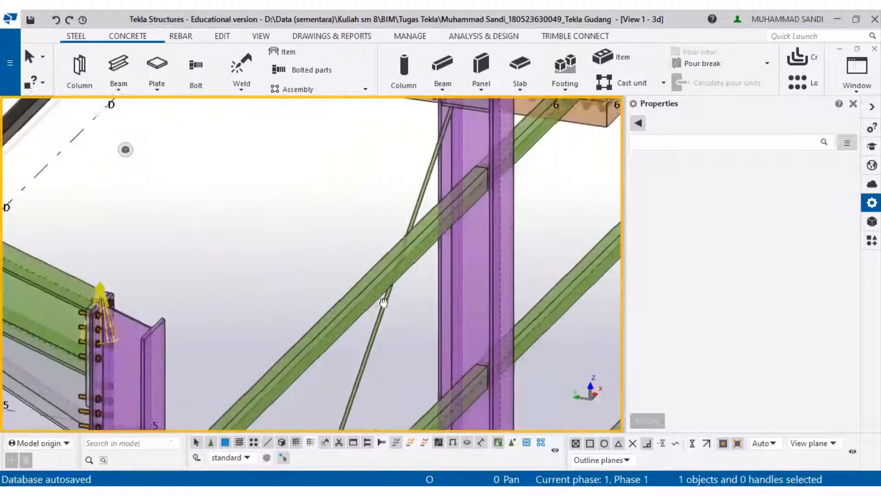
pyautogui.moveTo(444, 123); pyautogui.dragTo(414, 221, button='middle')
pyautogui.moveTo(361, 428); pyautogui.dragTo(366, 277, button='middle')
pyautogui.scroll(-2, 366, 276)
pyautogui.moveTo(379, 207); pyautogui.dragTo(400, 97, button='middle')
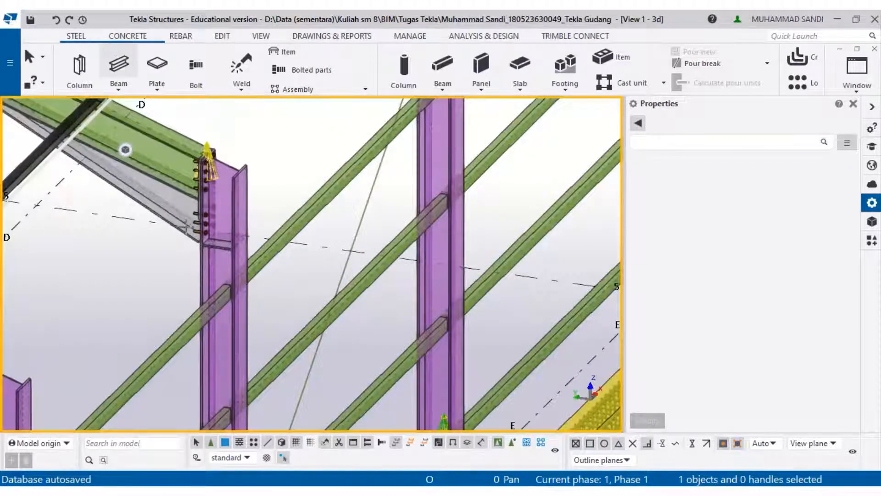
# - Draw a second D19 bracing rod from the column's stiffener down to the neighbouring column base, forming an X brace
pyautogui.scroll(4, 234, 243)
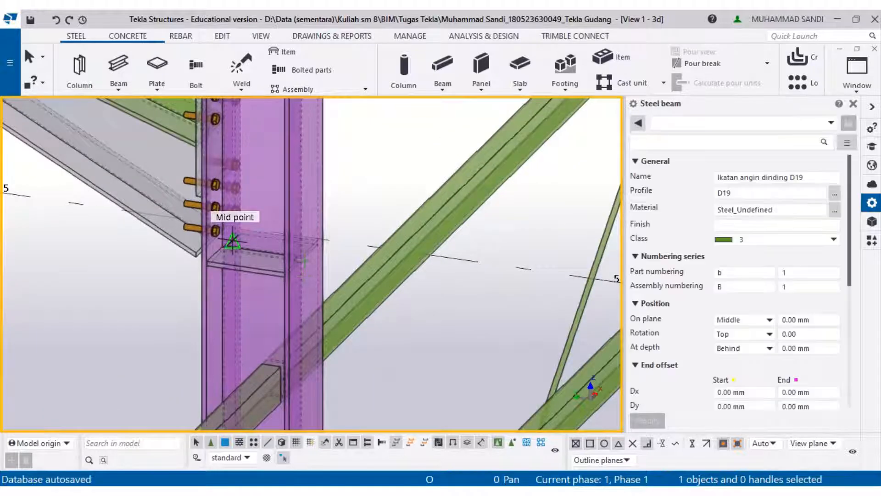
pyautogui.scroll(5, 232, 241)
pyautogui.click(444, 284)
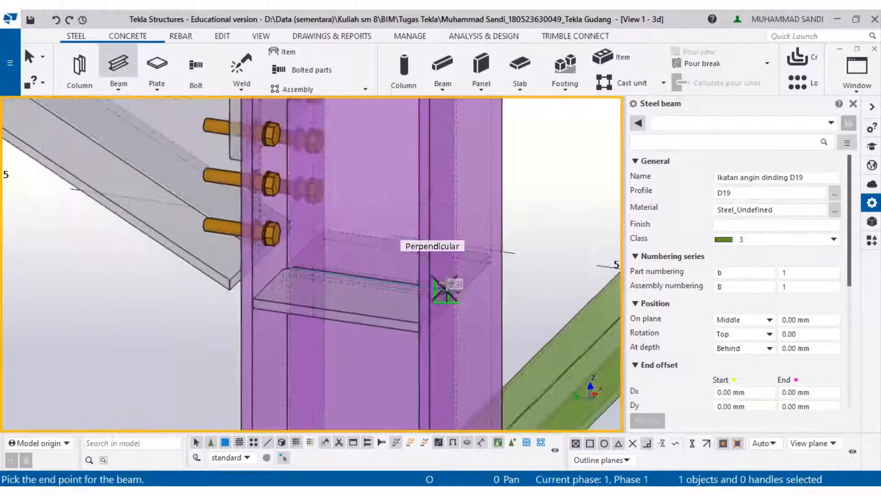
pyautogui.scroll(-6, 447, 288)
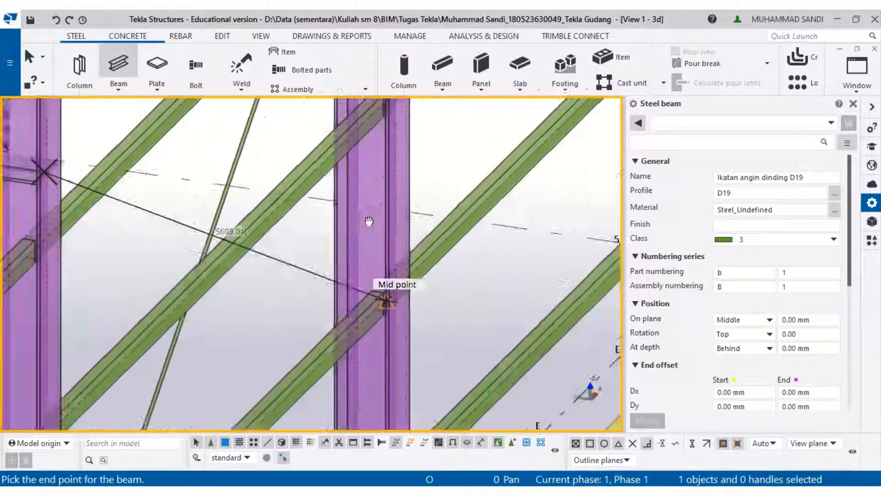
pyautogui.scroll(6, 364, 339)
pyautogui.scroll(5, 372, 351)
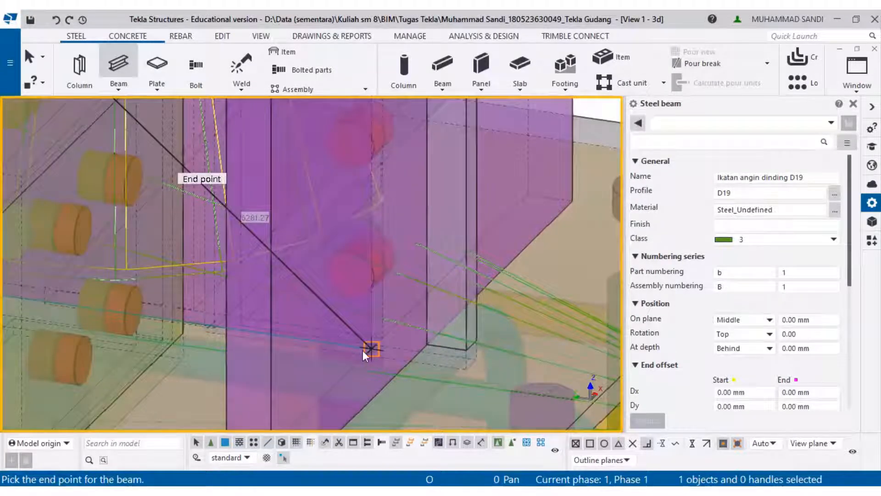
pyautogui.click(363, 351)
pyautogui.scroll(-5, 356, 351)
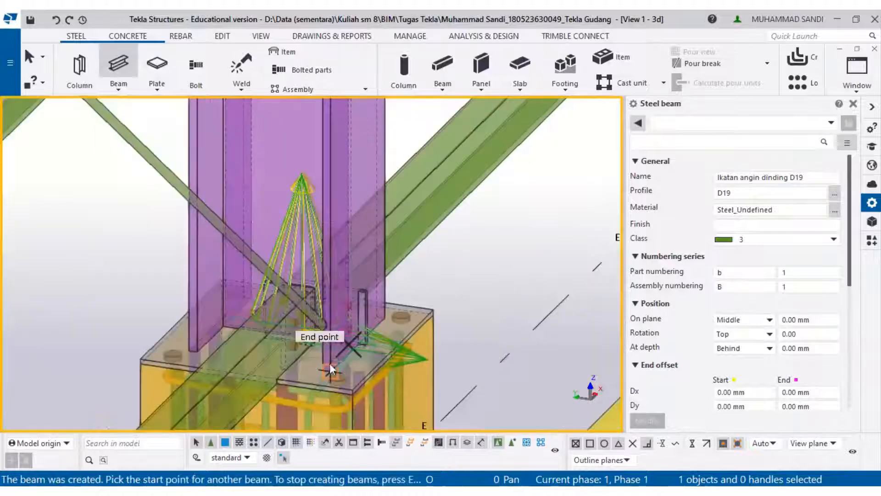
pyautogui.press('Escape')
# - Review the crossed bracing rods in the wall bay from a wider view
pyautogui.scroll(-8, 321, 346)
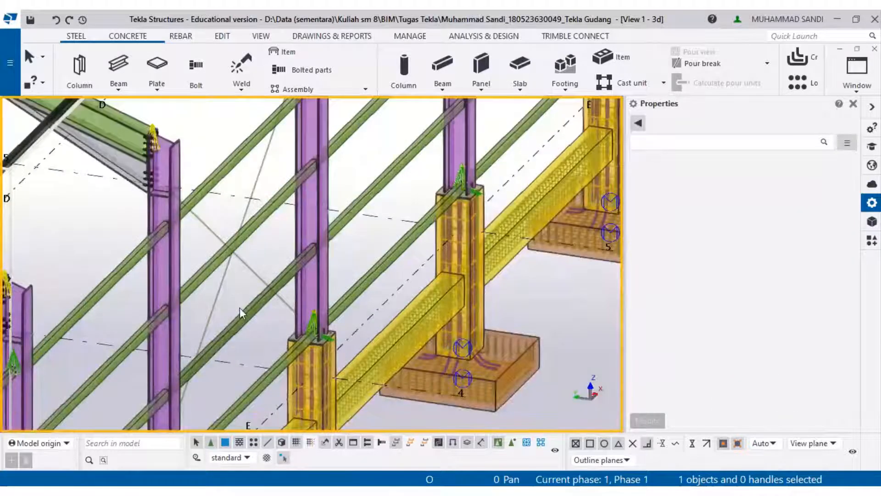
pyautogui.keyDown('ctrl'); pyautogui.moveTo(240, 307); pyautogui.dragTo(284, 338, button='middle'); pyautogui.keyUp('ctrl')
pyautogui.moveTo(335, 294)
pyautogui.keyDown('ctrl'); pyautogui.mouseDown(button='middle')
pyautogui.moveTo(259, 275)
pyautogui.moveTo(214, 248)
pyautogui.mouseUp(button='middle'); pyautogui.keyUp('ctrl')
pyautogui.moveTo(340, 251); pyautogui.dragTo(208, 311, button='middle')
pyautogui.moveTo(194, 295); pyautogui.dragTo(153, 318)
pyautogui.scroll(-2, 168, 325)
pyautogui.click(168, 327)
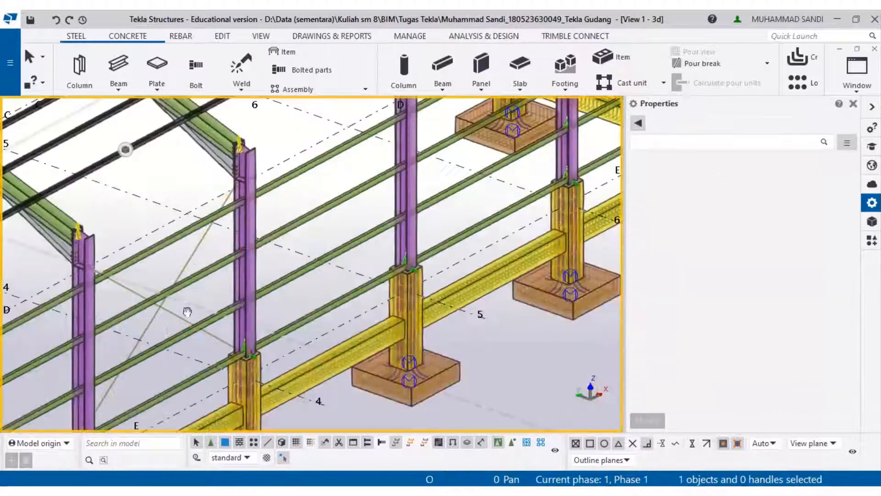
# - Pan, zoom and orbit around the whole warehouse model to review the wall bracing
pyautogui.moveTo(188, 312); pyautogui.dragTo(377, 285, button='middle')
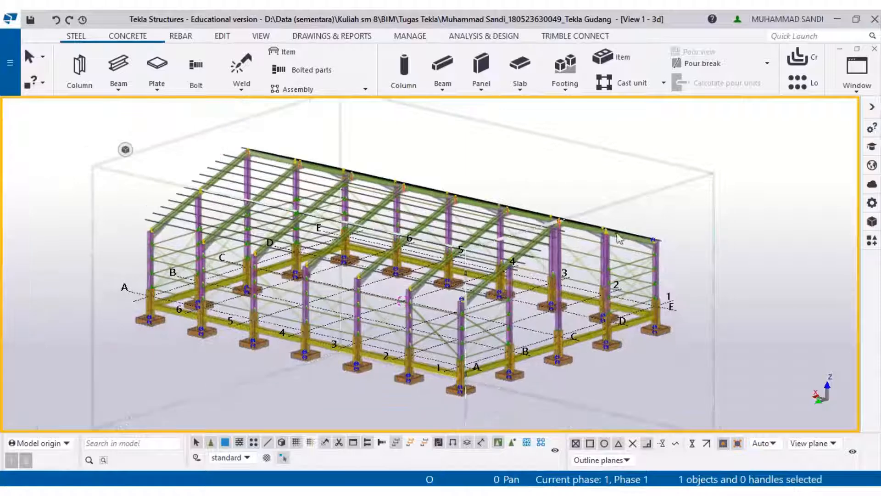
pyautogui.moveTo(617, 234); pyautogui.dragTo(603, 217, button='middle')
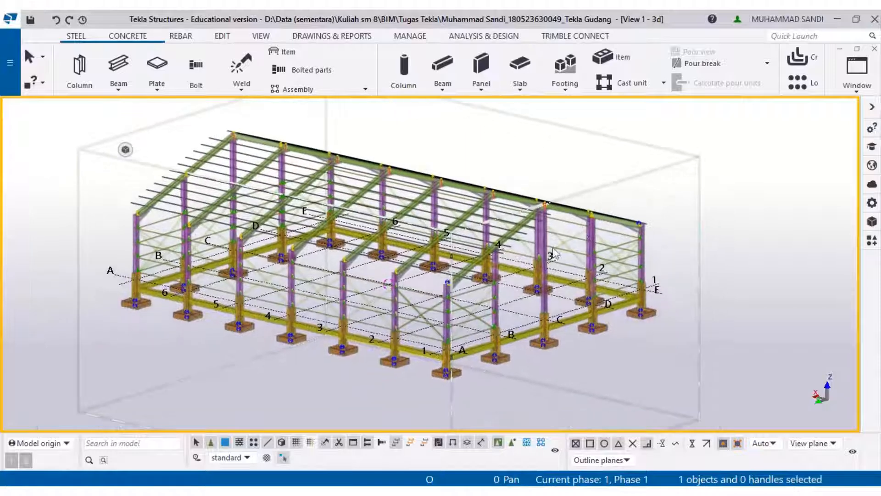
pyautogui.scroll(1, 537, 265)
pyautogui.scroll(1, 513, 287)
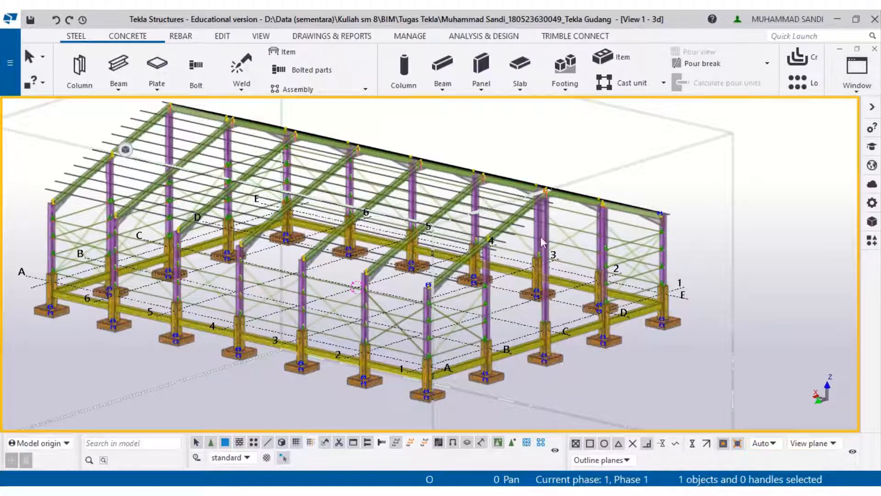
pyautogui.keyDown('ctrl'); pyautogui.moveTo(577, 289); pyautogui.dragTo(568, 292, button='middle'); pyautogui.keyUp('ctrl')
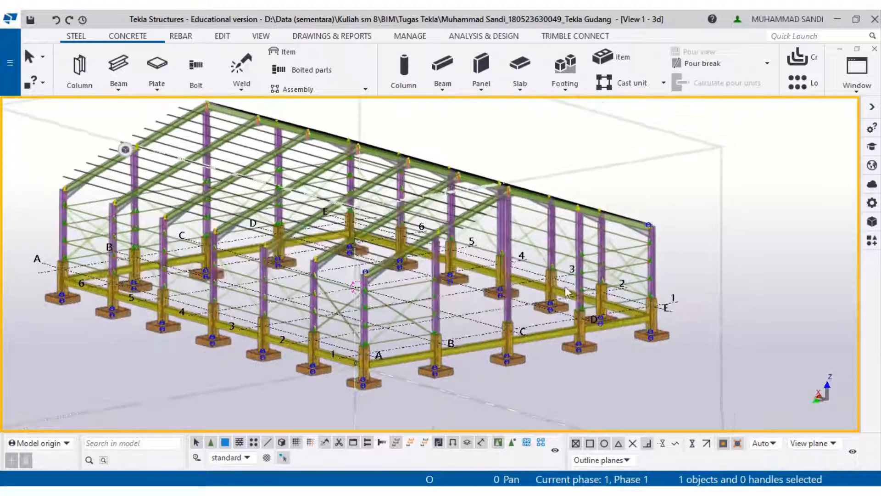
pyautogui.keyDown('ctrl'); pyautogui.moveTo(506, 276); pyautogui.dragTo(460, 260, button='middle'); pyautogui.keyUp('ctrl')
pyautogui.keyDown('ctrl'); pyautogui.moveTo(479, 292); pyautogui.dragTo(493, 303, button='middle'); pyautogui.keyUp('ctrl')
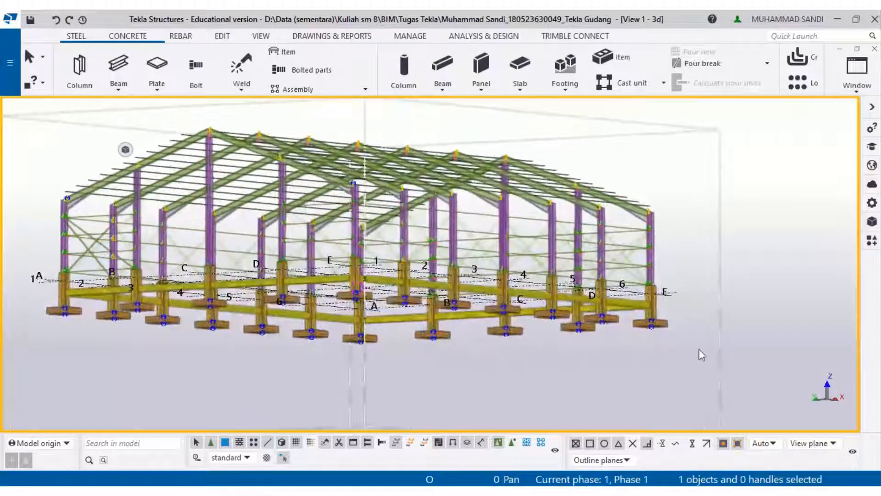
pyautogui.keyDown('ctrl'); pyautogui.moveTo(654, 203); pyautogui.dragTo(660, 284, button='middle'); pyautogui.keyUp('ctrl')
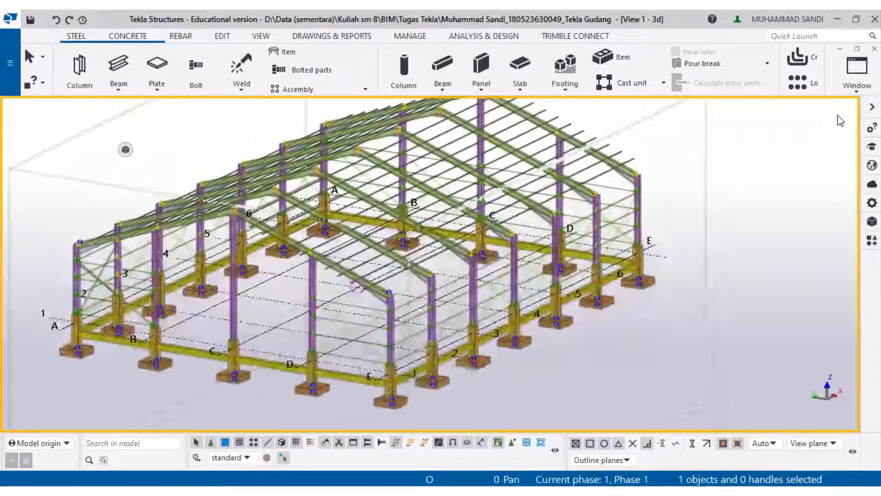
# - Switch to the PLAN 5000.00 view and hide the selected columns and wall bracing below the roof
pyautogui.click(851, 82)
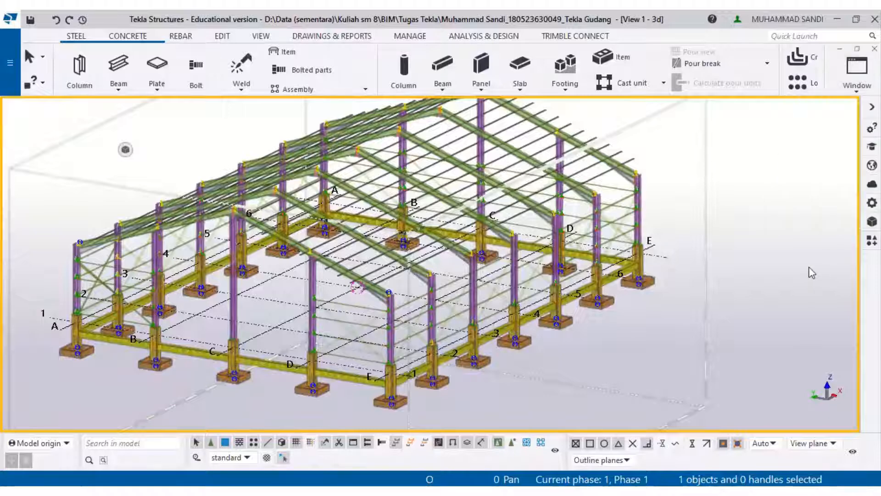
pyautogui.click(856, 77)
pyautogui.click(827, 296)
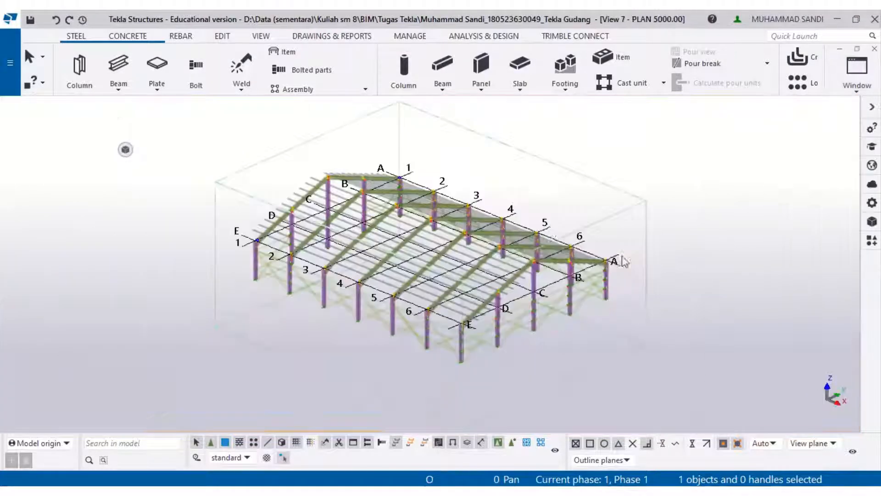
pyautogui.keyDown('ctrl'); pyautogui.moveTo(469, 285); pyautogui.dragTo(683, 297, button='middle'); pyautogui.keyUp('ctrl')
pyautogui.moveTo(757, 311); pyautogui.dragTo(183, 252)
pyautogui.rightClick(183, 252)
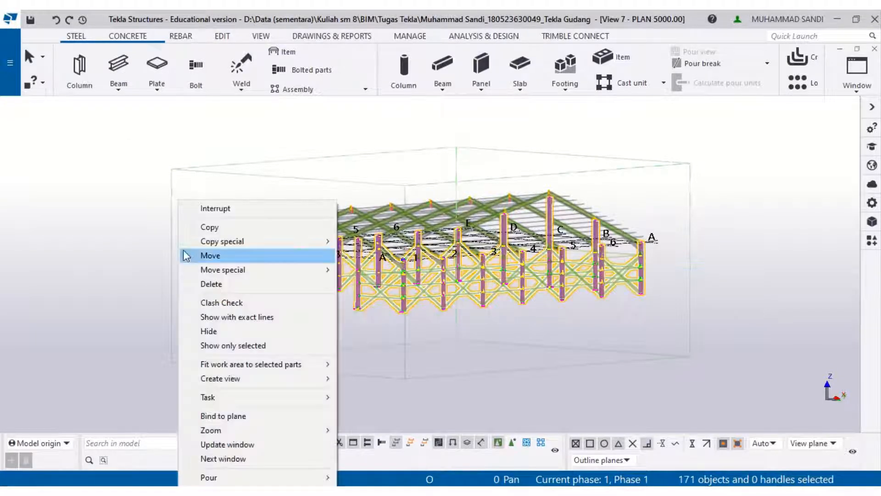
pyautogui.click(209, 331)
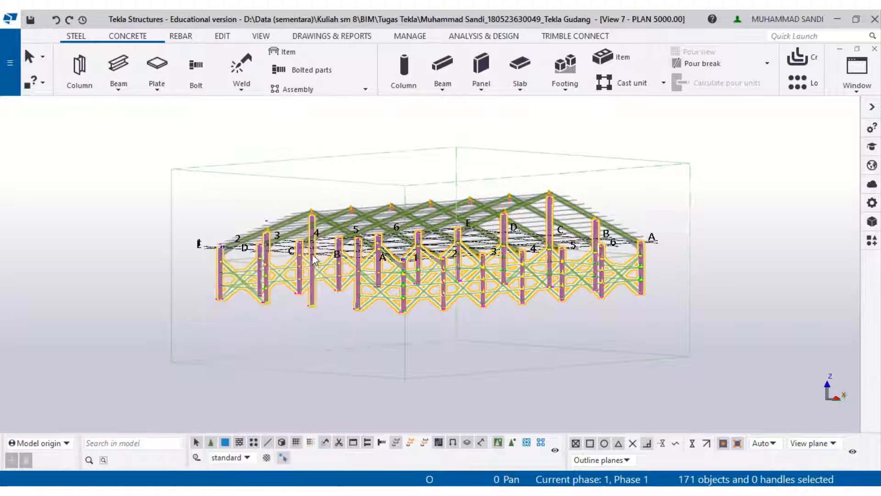
# - Open the view's properties and set the downward view depth to 4000
pyautogui.keyDown('ctrl'); pyautogui.moveTo(427, 266); pyautogui.dragTo(467, 309, button='middle'); pyautogui.keyUp('ctrl')
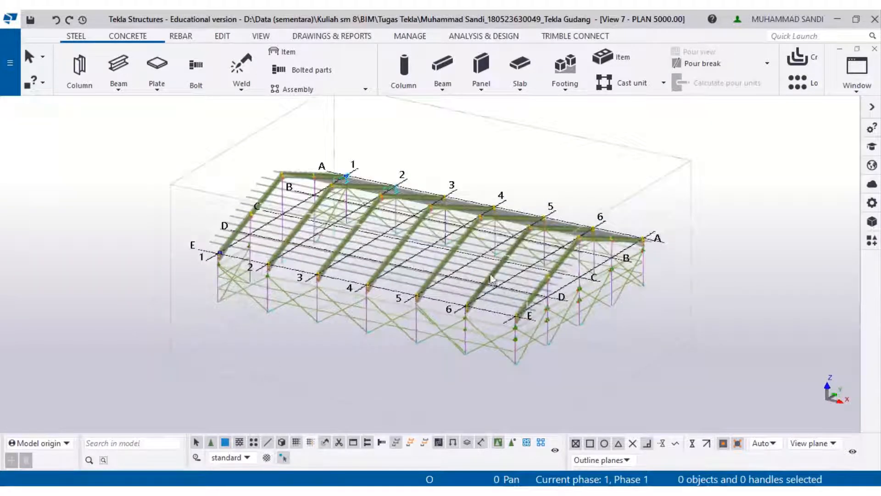
pyautogui.click(559, 163)
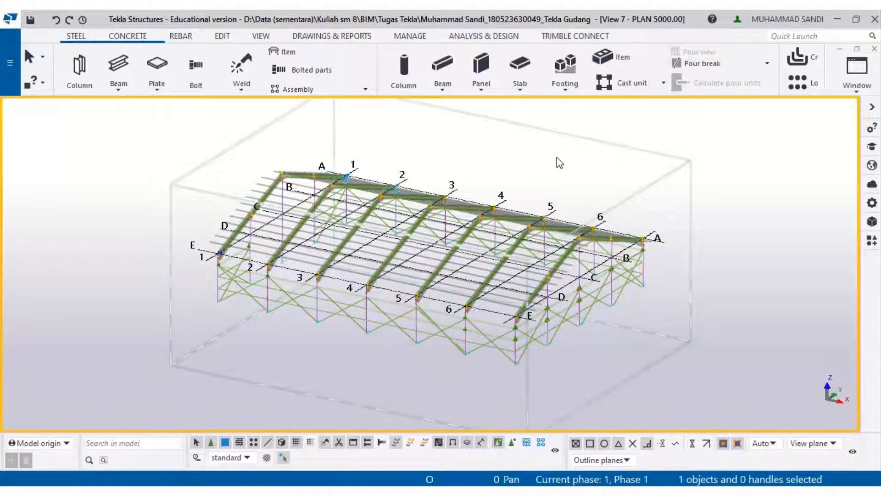
pyautogui.doubleClick(725, 144)
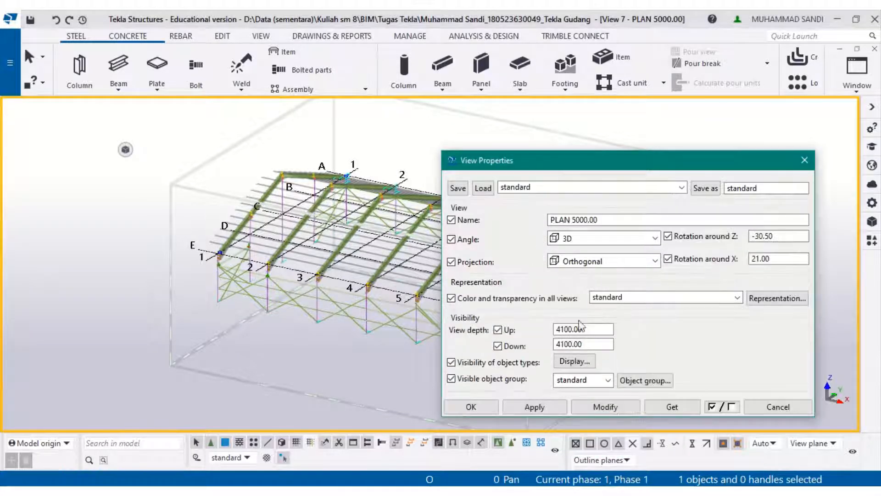
pyautogui.click(591, 345)
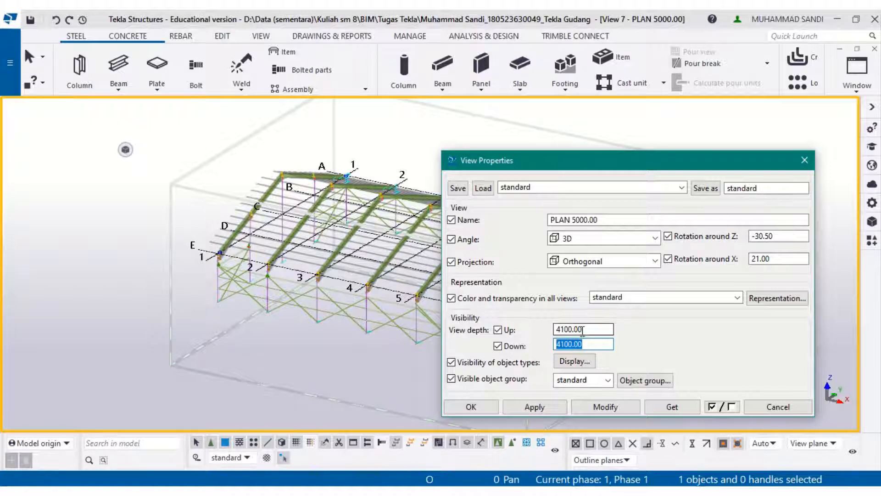
pyautogui.write('40')
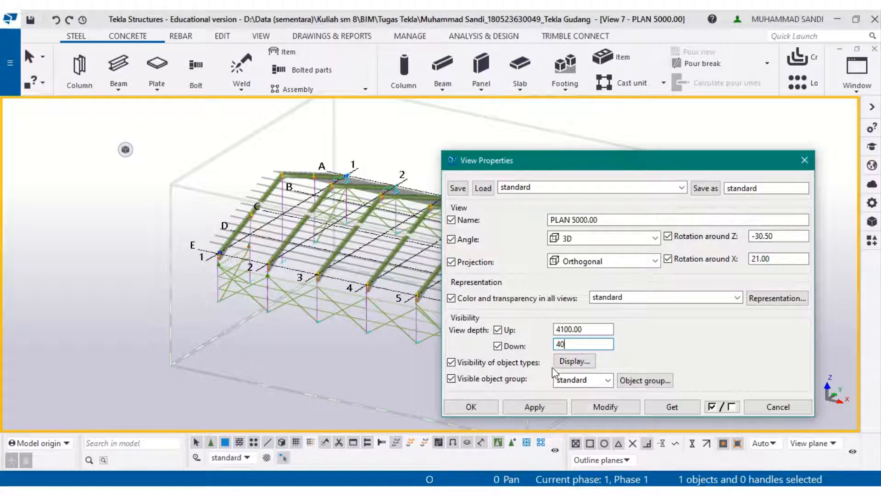
pyautogui.write('00')
pyautogui.click(585, 406)
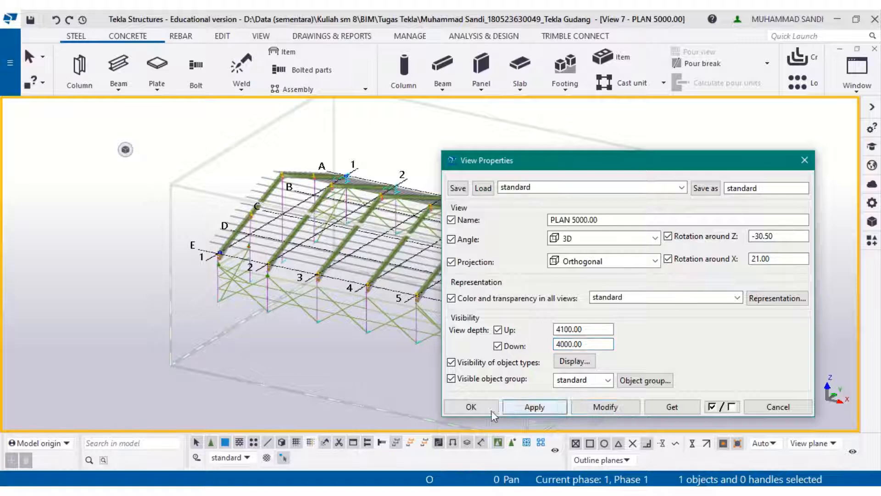
# - Set the downward view depth to 1000, apply it and close the View Properties dialog
pyautogui.scroll(3, 267, 301)
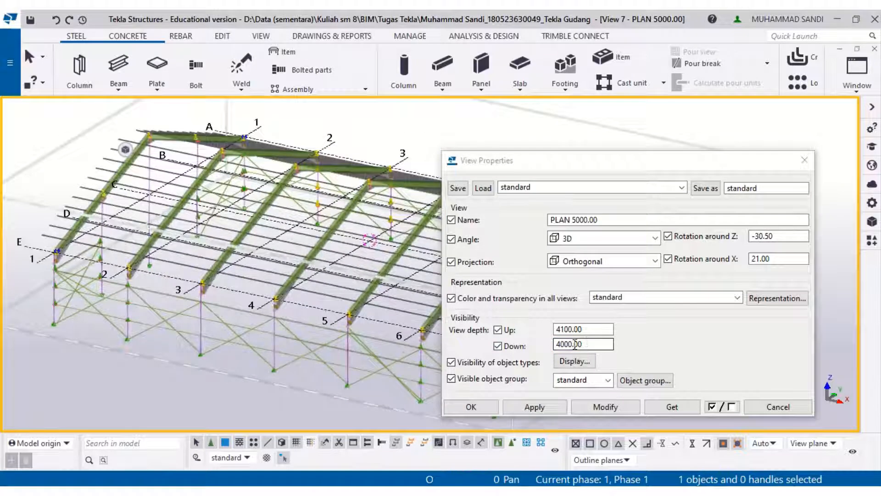
pyautogui.click(510, 343)
pyautogui.write('1000')
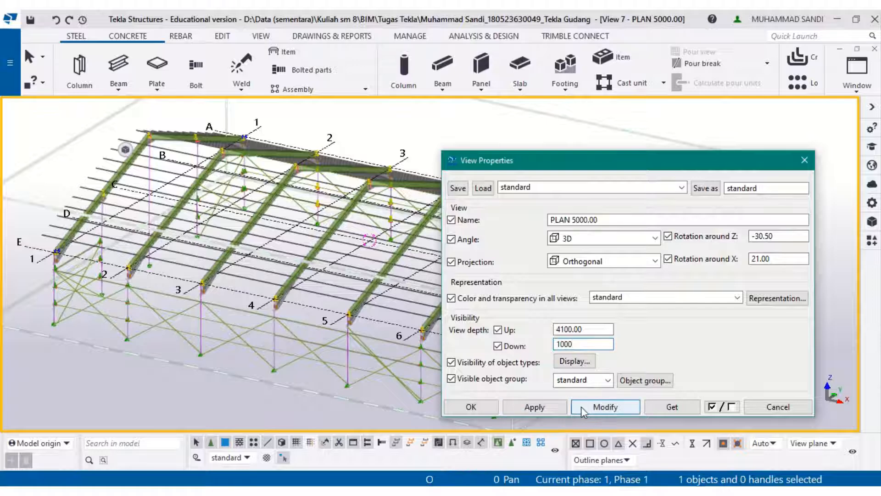
pyautogui.click(581, 406)
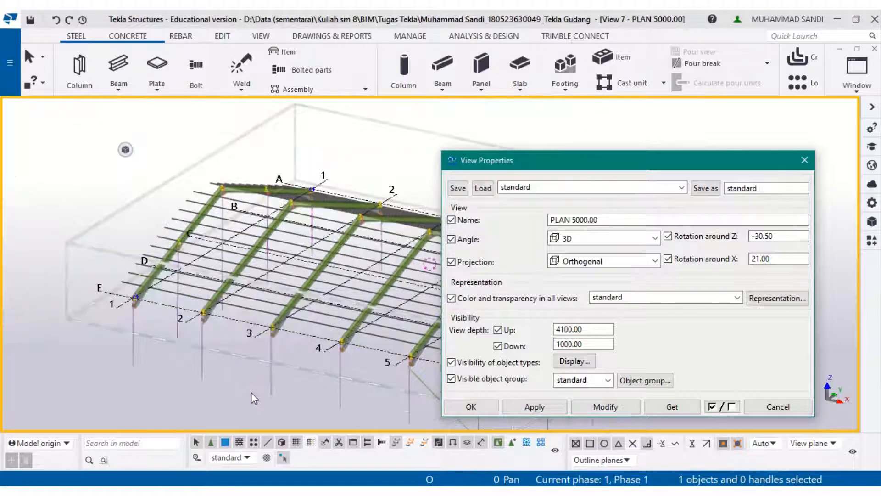
pyautogui.moveTo(291, 343); pyautogui.dragTo(213, 340, button='middle')
pyautogui.scroll(1, 315, 336)
pyautogui.scroll(1, 408, 338)
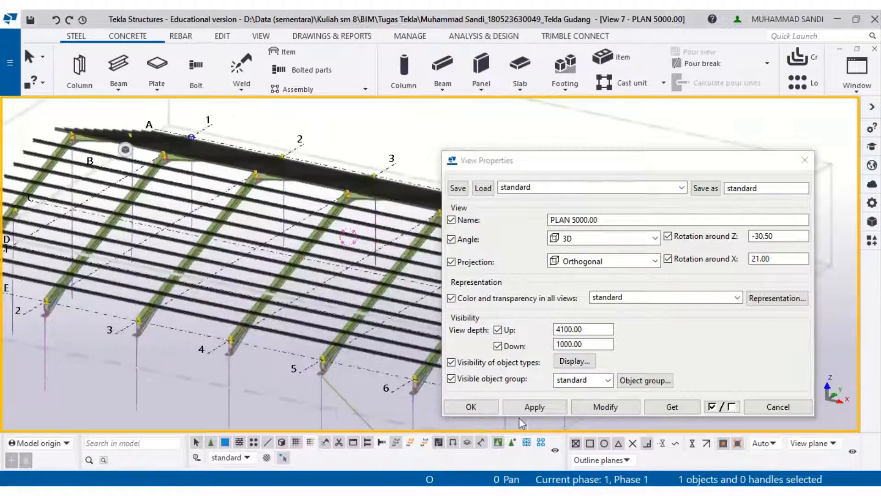
pyautogui.click(468, 408)
# - Select the roof purlins and hide them
pyautogui.click(486, 365)
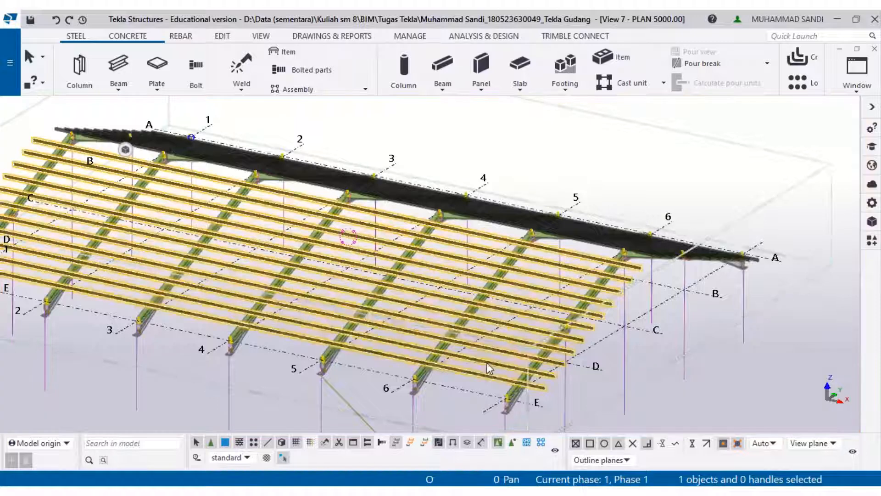
pyautogui.keyDown('ctrl'); pyautogui.moveTo(530, 324); pyautogui.dragTo(498, 354, button='middle'); pyautogui.keyUp('ctrl')
pyautogui.keyDown('ctrl'); pyautogui.click(543, 312); pyautogui.keyUp('ctrl')
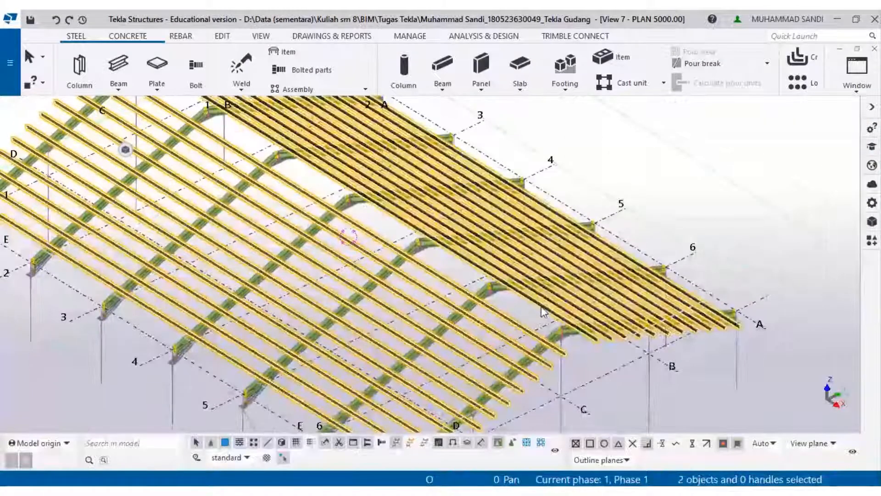
pyautogui.rightClick(542, 311)
pyautogui.moveTo(572, 103)
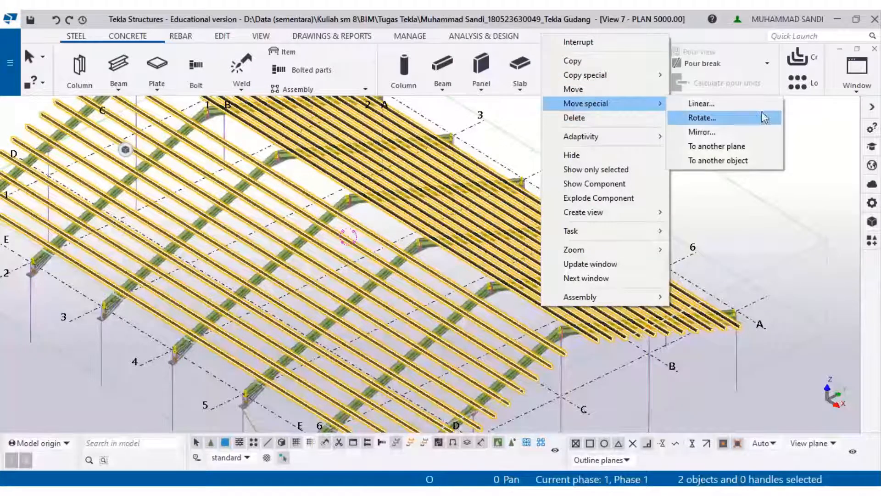
pyautogui.click(600, 154)
# - Start the Beam command and rename the beam in its properties to Ikatan angin atap D19, keeping profile D19
pyautogui.moveTo(406, 339); pyautogui.dragTo(570, 232, button='middle')
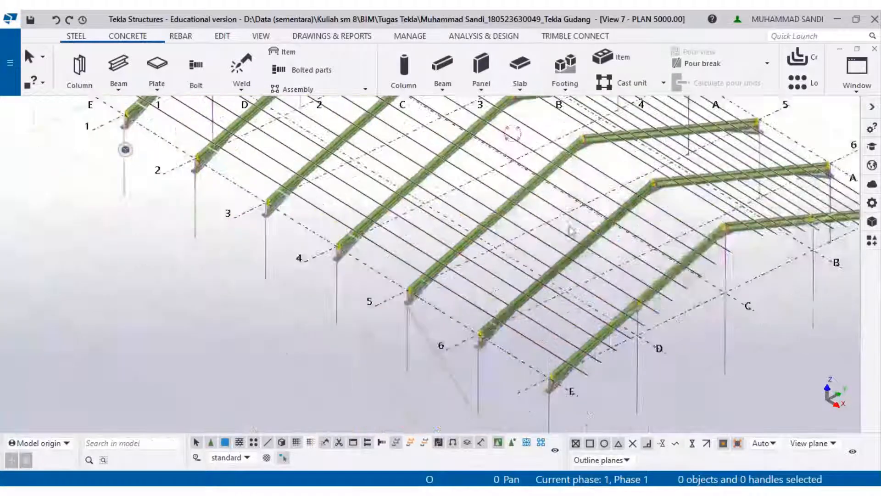
pyautogui.keyDown('ctrl'); pyautogui.moveTo(515, 267); pyautogui.dragTo(524, 255, button='middle'); pyautogui.keyUp('ctrl')
pyautogui.scroll(5, 467, 231)
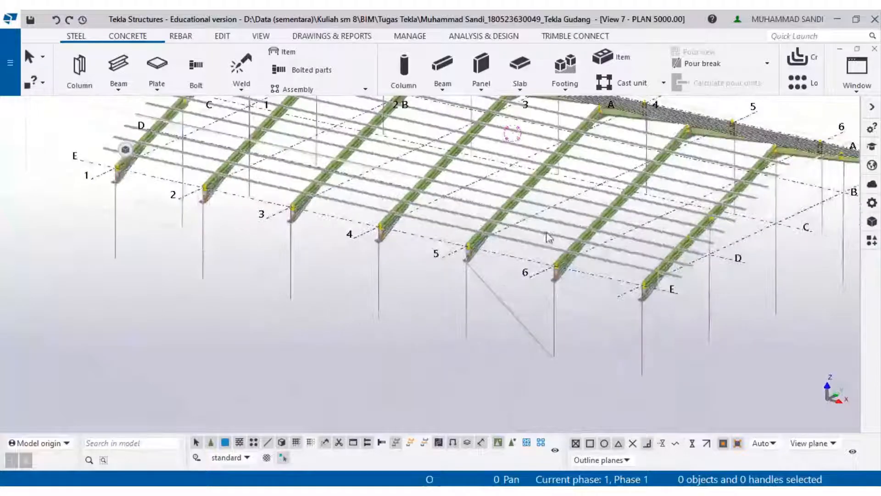
pyautogui.scroll(3, 466, 230)
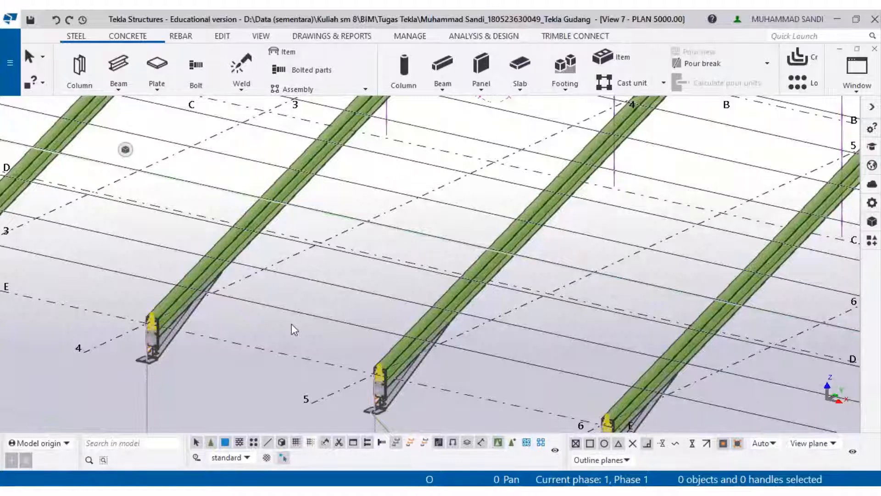
pyautogui.scroll(-3, 291, 323)
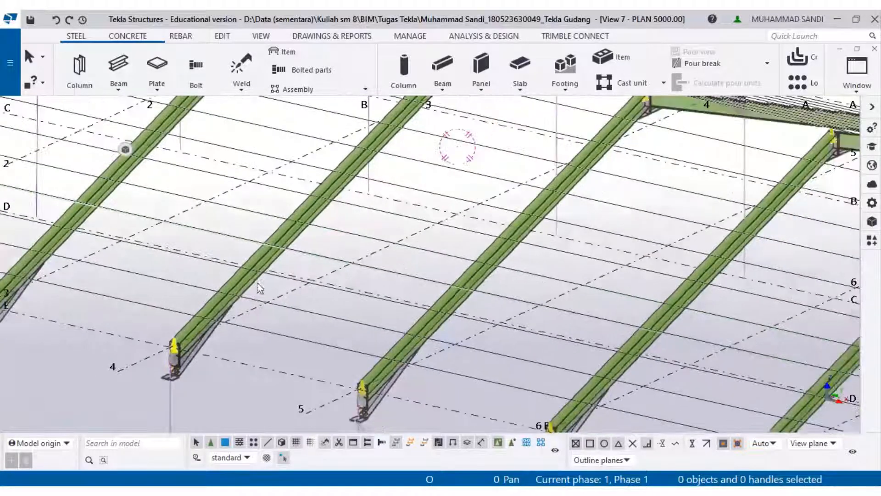
pyautogui.click(118, 68)
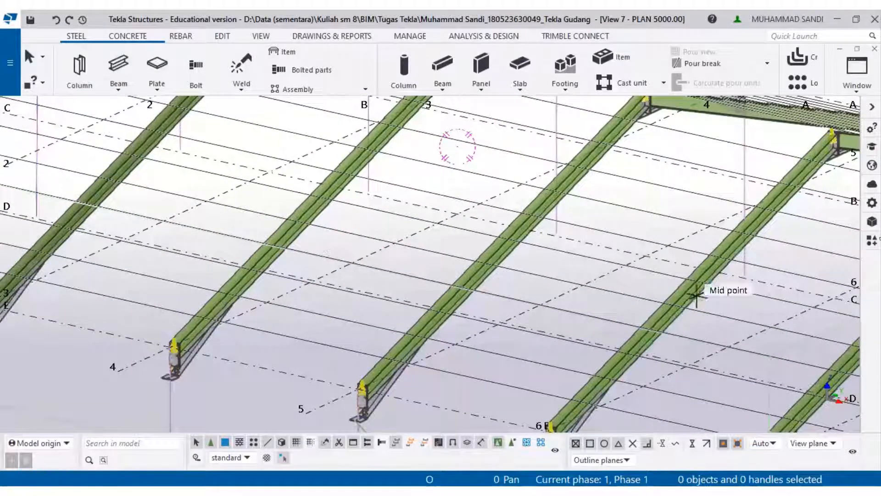
pyautogui.click(872, 202)
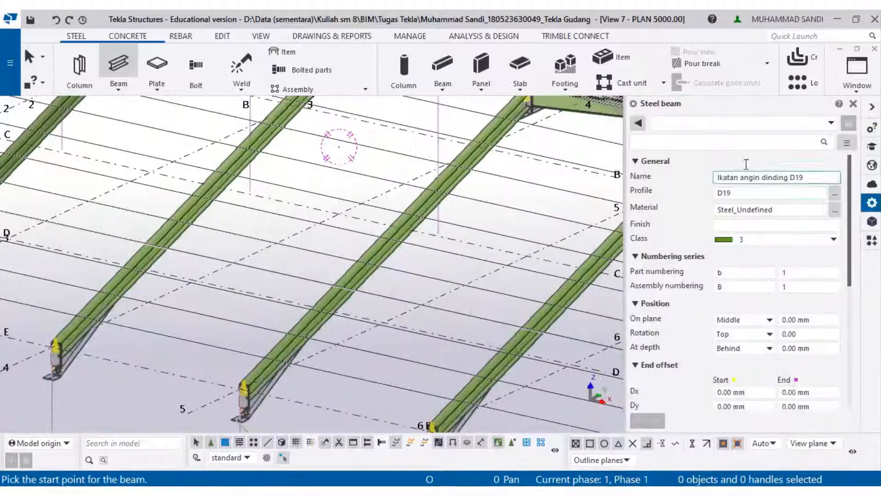
pyautogui.moveTo(788, 178); pyautogui.dragTo(762, 179)
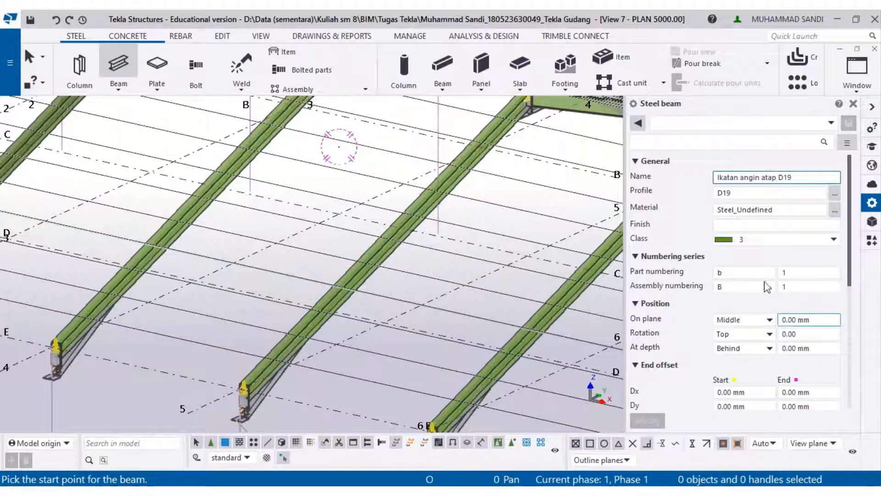
pyautogui.click(853, 105)
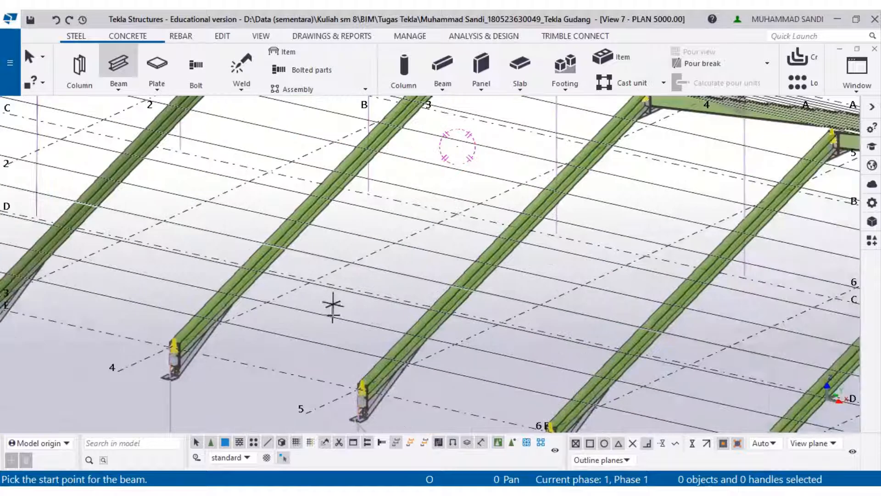
pyautogui.scroll(5, 393, 370)
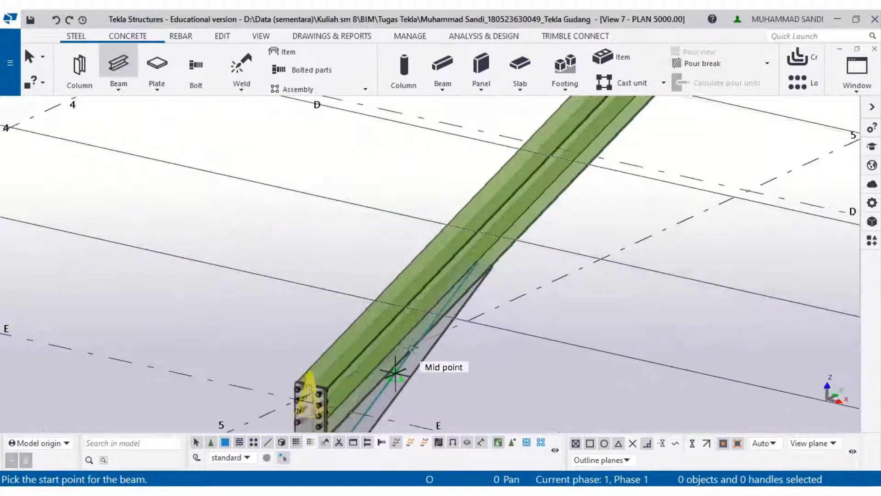
# - Switch to the PDF drawings and examine the roof plan's wind bracing layout
pyautogui.click(250, 491)
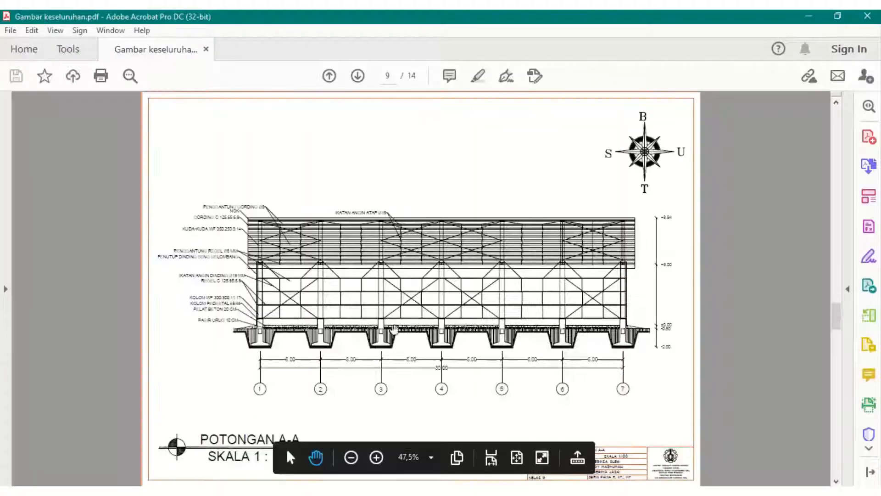
pyautogui.scroll(1, 410, 342)
pyautogui.scroll(-2, 436, 324)
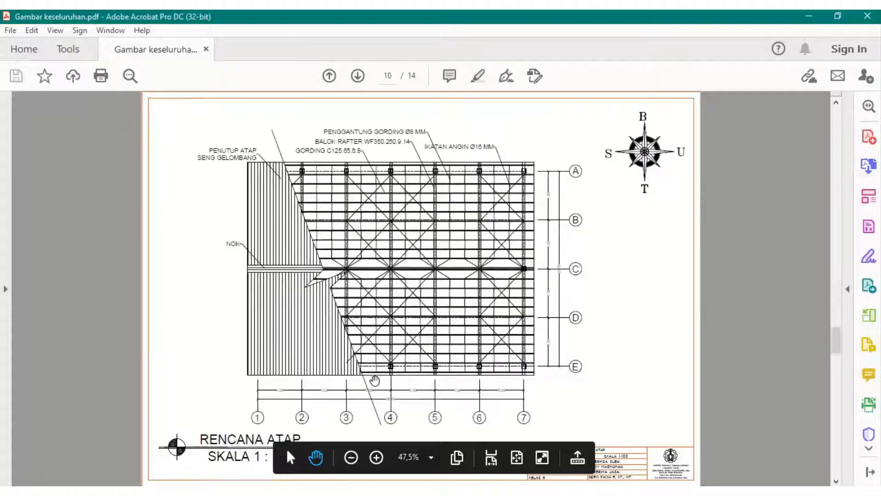
pyautogui.keyDown('ctrl'); pyautogui.scroll(6, 375, 380); pyautogui.keyUp('ctrl')
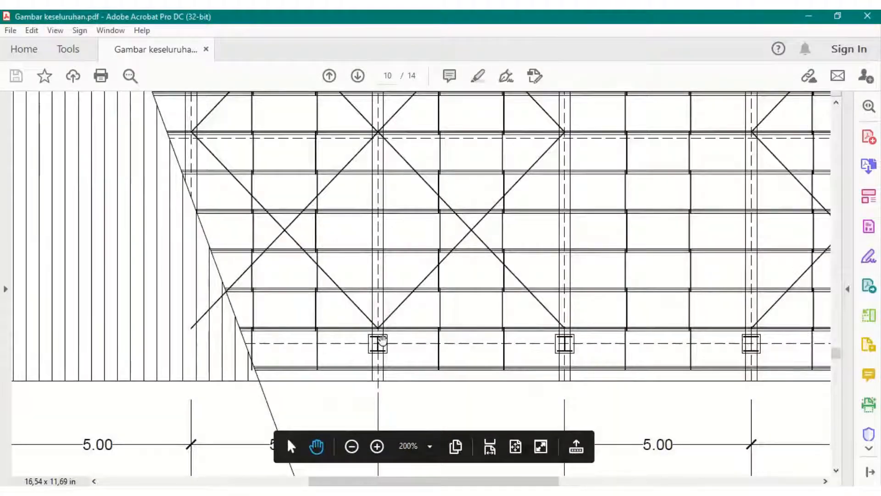
# - Scroll through the rest of the roof plan's wind bracing layout in the drawing and return to the model
pyautogui.scroll(2, 382, 339)
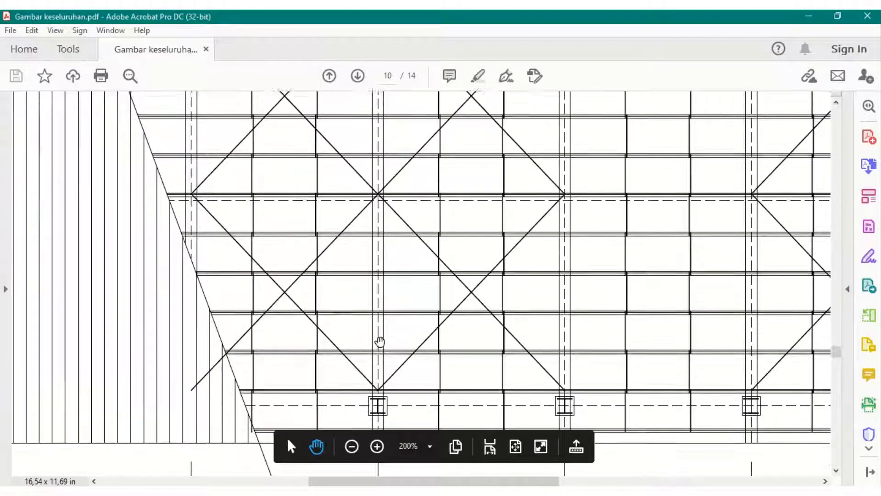
pyautogui.keyDown('ctrl'); pyautogui.scroll(-2, 400, 334); pyautogui.keyUp('ctrl')
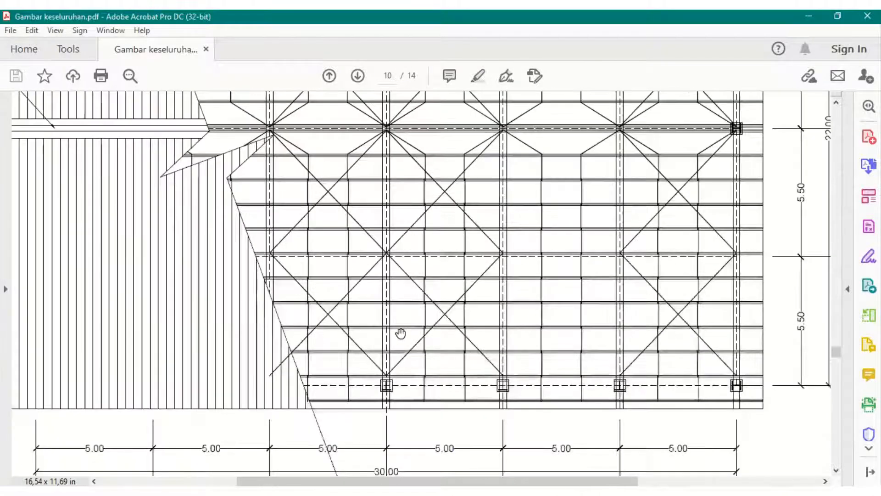
pyautogui.keyDown('ctrl'); pyautogui.scroll(-1, 400, 333); pyautogui.keyUp('ctrl')
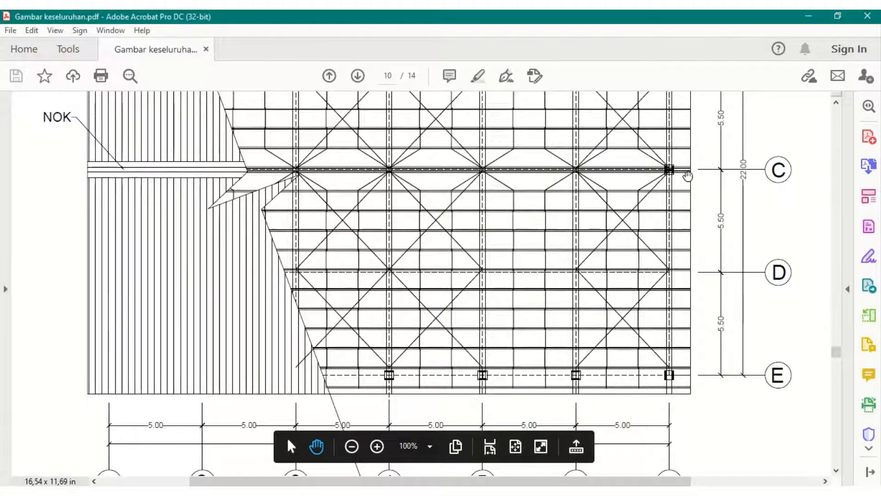
pyautogui.click(809, 16)
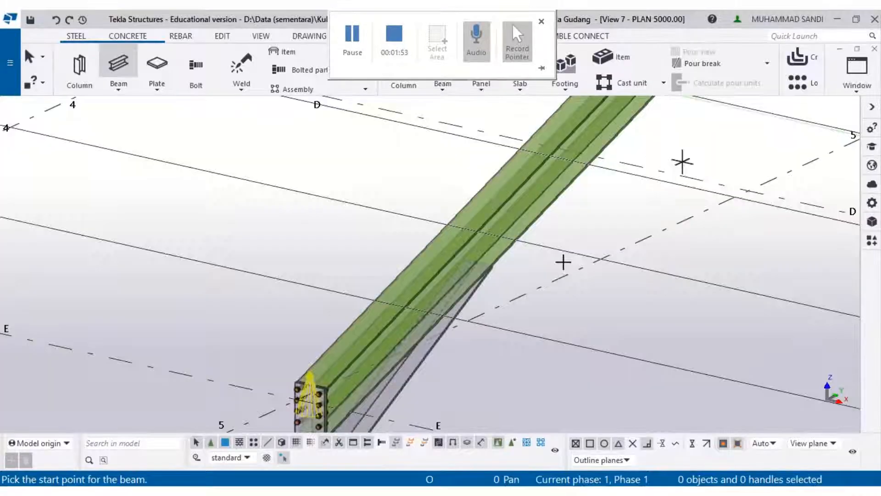
# - Redraw the model view to bring the hidden purlins back into view
pyautogui.scroll(-5, 500, 248)
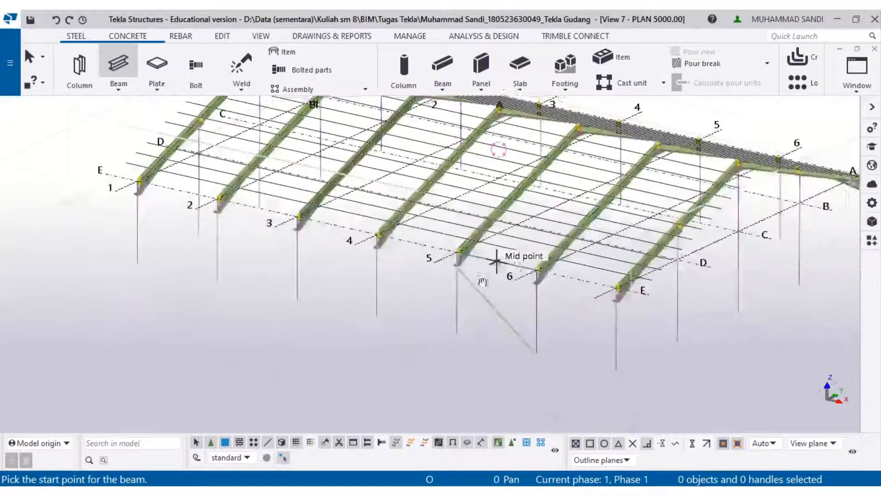
pyautogui.scroll(4, 505, 299)
pyautogui.scroll(2, 477, 328)
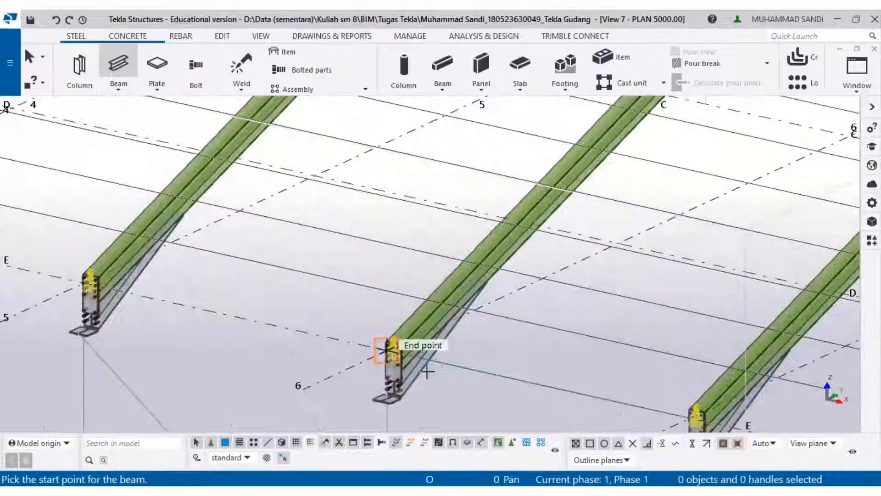
pyautogui.scroll(4, 387, 353)
pyautogui.scroll(3, 398, 344)
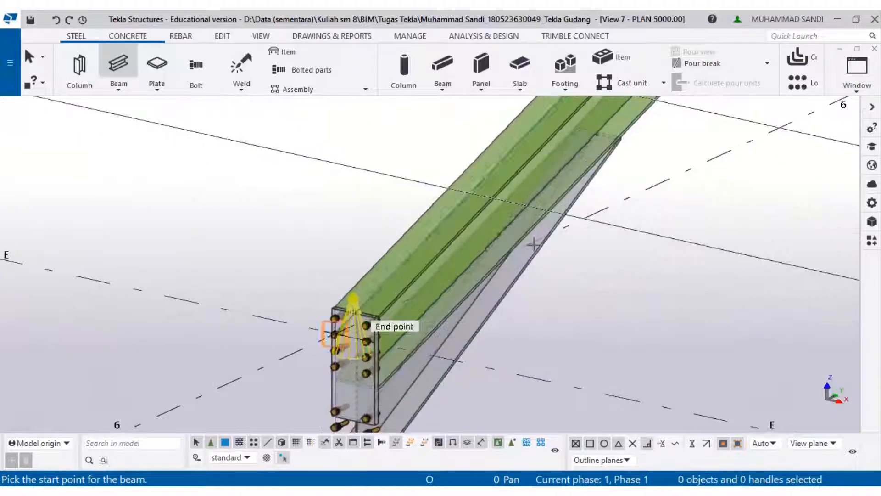
pyautogui.scroll(2, 496, 198)
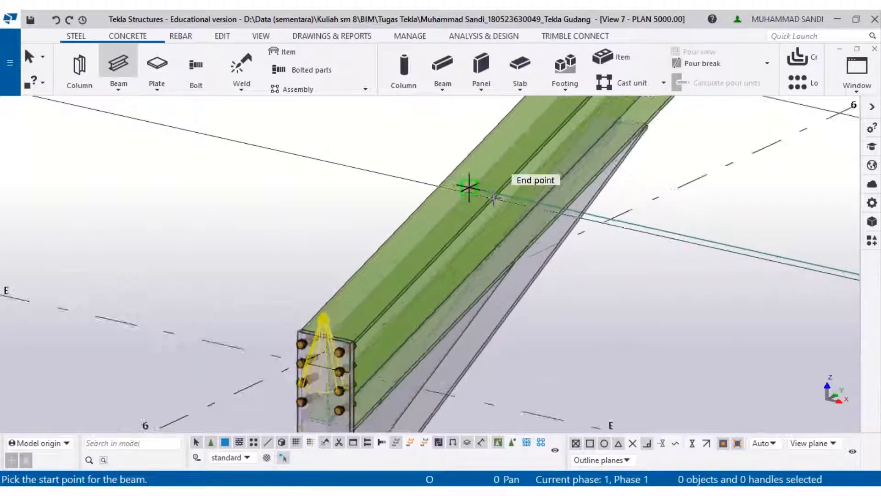
pyautogui.scroll(-2, 501, 231)
pyautogui.scroll(-4, 501, 231)
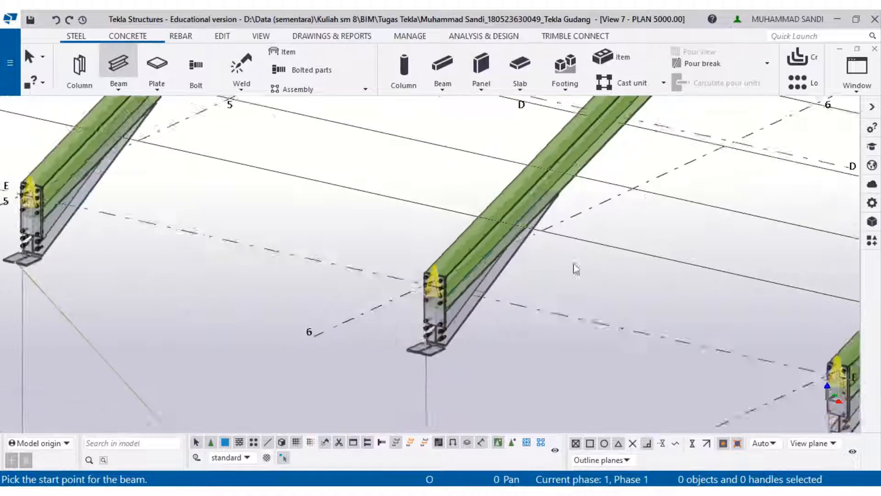
pyautogui.rightClick(603, 259)
pyautogui.doubleClick(549, 280)
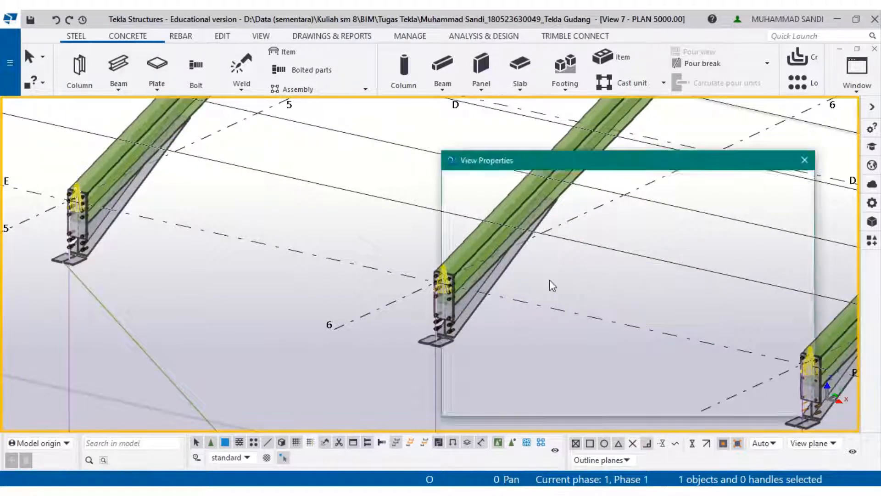
pyautogui.press('Escape')
pyautogui.rightClick(581, 275)
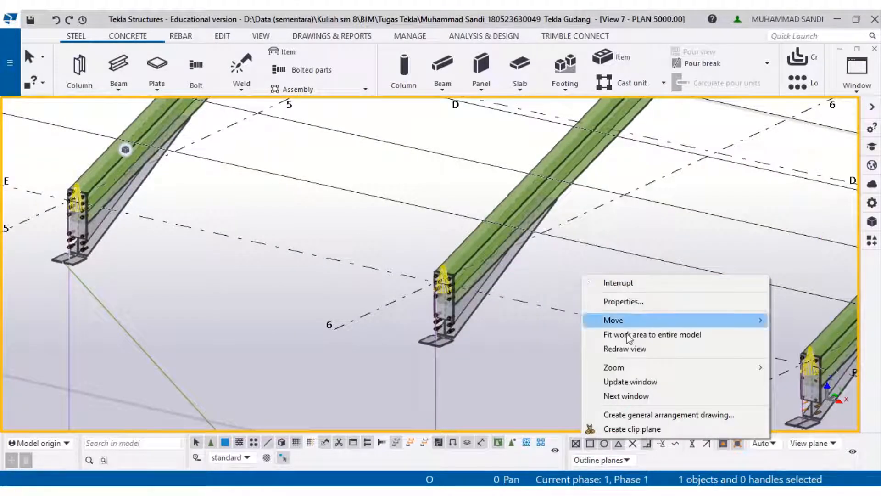
pyautogui.moveTo(602, 323)
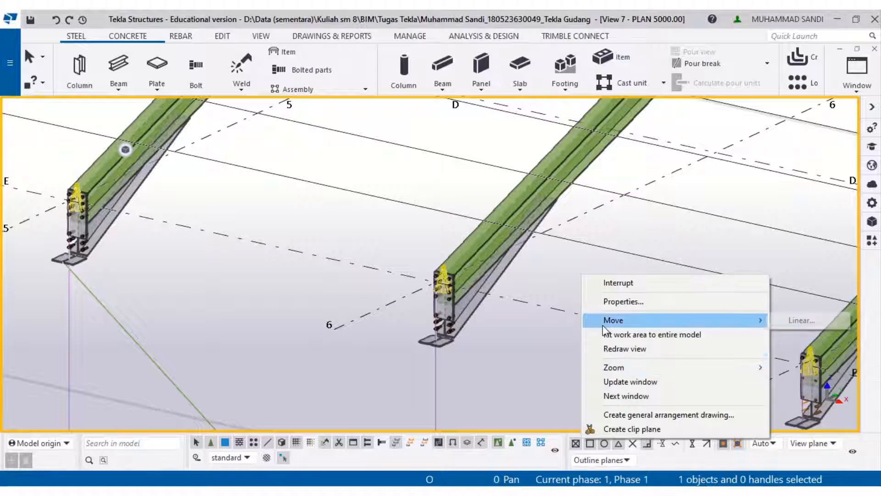
pyautogui.click(617, 348)
pyautogui.scroll(-4, 541, 257)
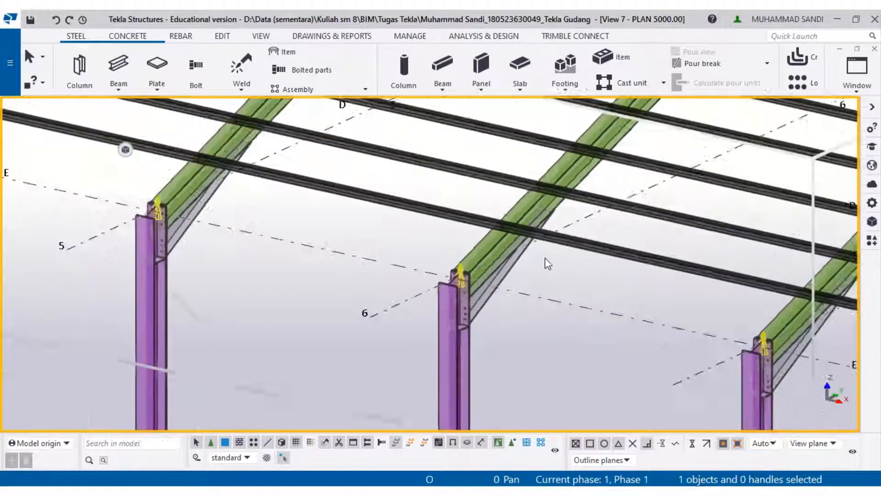
pyautogui.moveTo(541, 270); pyautogui.dragTo(470, 275, button='middle')
pyautogui.scroll(2, 468, 277)
pyautogui.scroll(3, 467, 277)
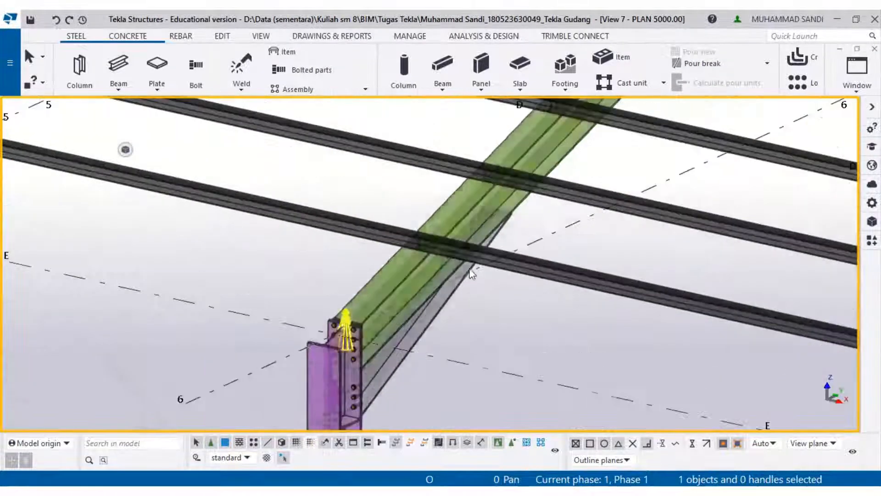
pyautogui.rightClick(409, 266)
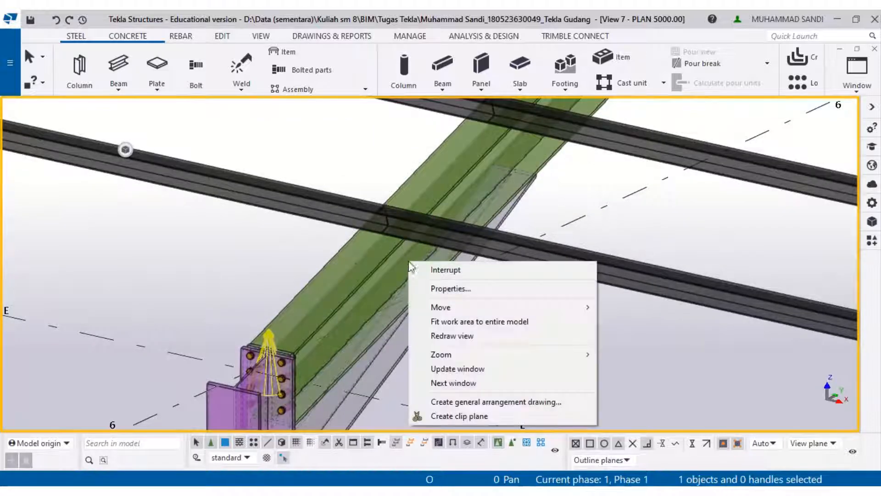
pyautogui.click(246, 243)
pyautogui.rightClick(246, 244)
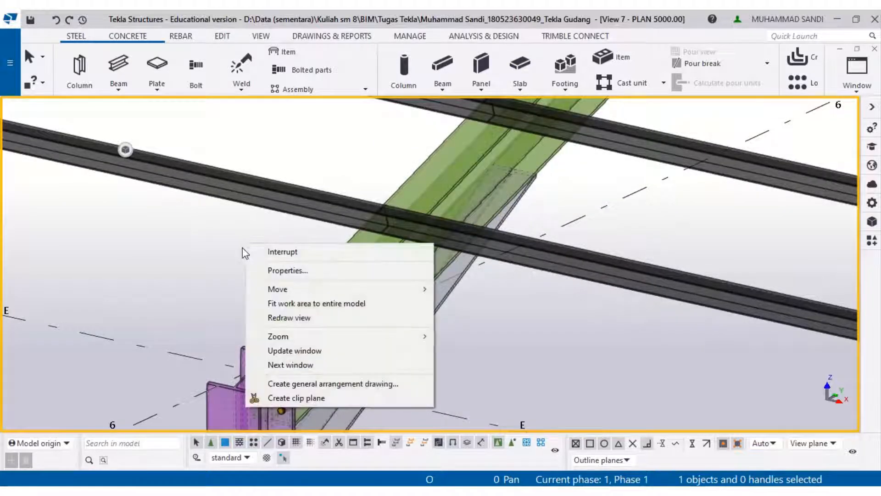
pyautogui.click(207, 249)
# - Start the Beam command and draw the first D19 roof bracing rod diagonally from one rafter end at the eave column to the next rafter
pyautogui.click(119, 64)
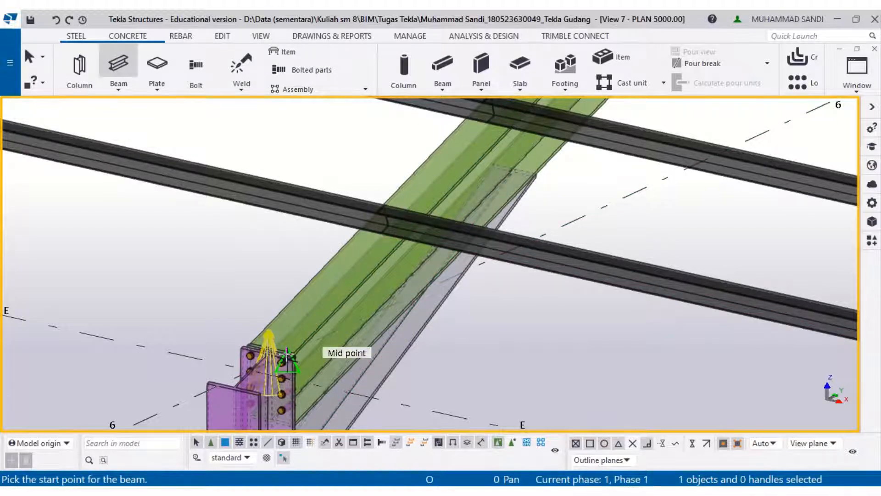
pyautogui.scroll(5, 321, 346)
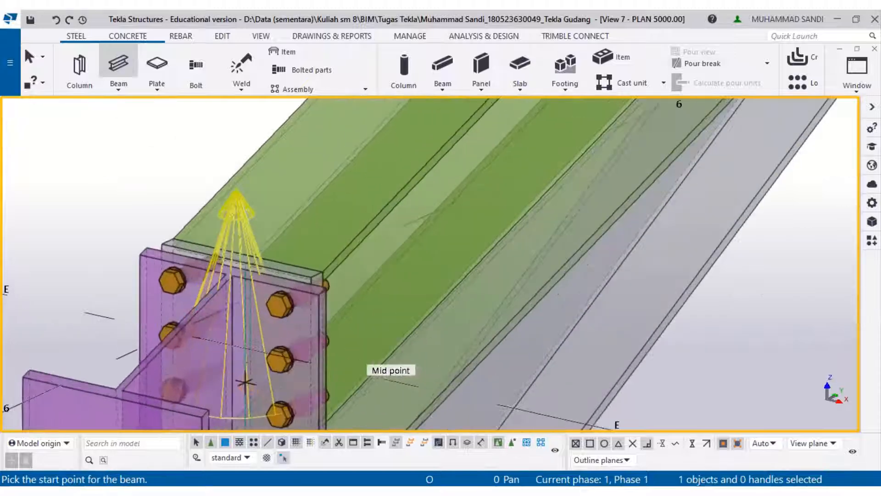
pyautogui.moveTo(250, 334); pyautogui.dragTo(283, 212, button='middle')
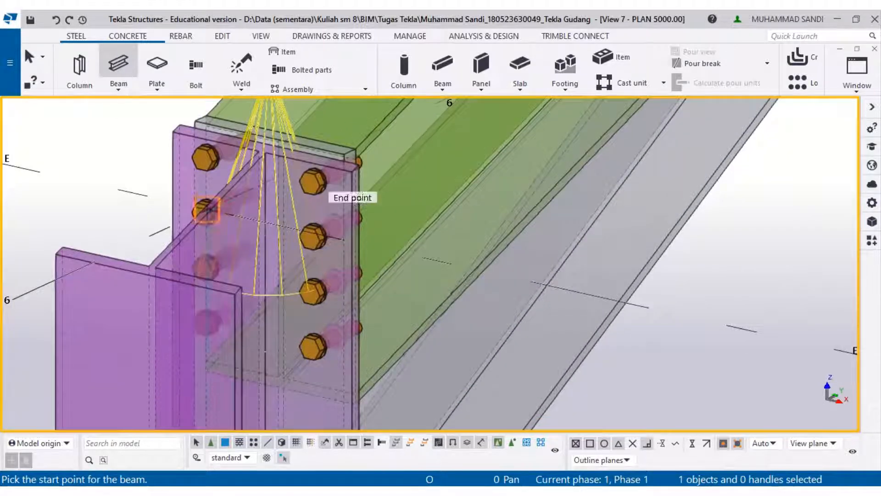
pyautogui.click(283, 377)
pyautogui.scroll(-8, 284, 374)
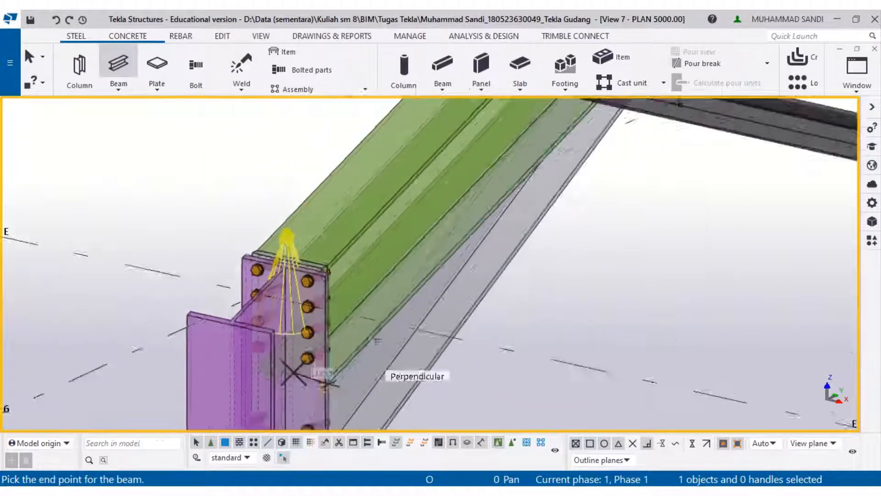
pyautogui.keyDown('ctrl'); pyautogui.moveTo(233, 384); pyautogui.dragTo(313, 199, button='middle'); pyautogui.keyUp('ctrl')
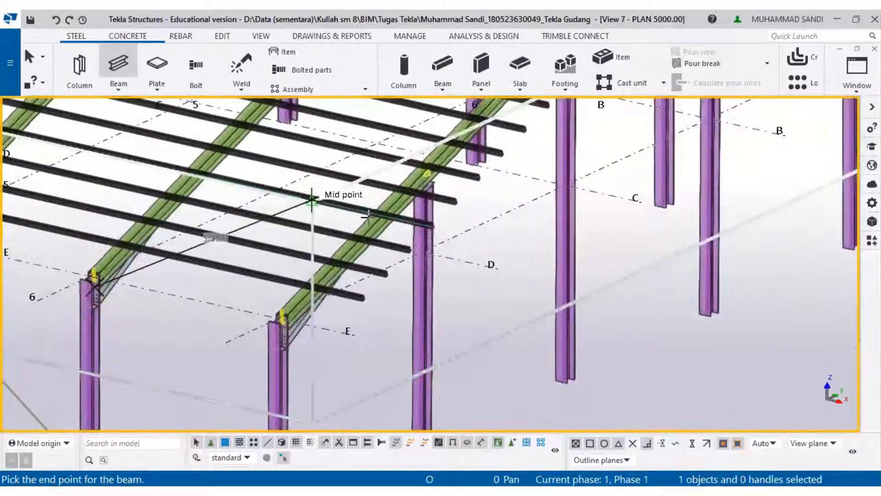
pyautogui.keyDown('ctrl'); pyautogui.moveTo(426, 176); pyautogui.dragTo(412, 198, button='middle'); pyautogui.keyUp('ctrl')
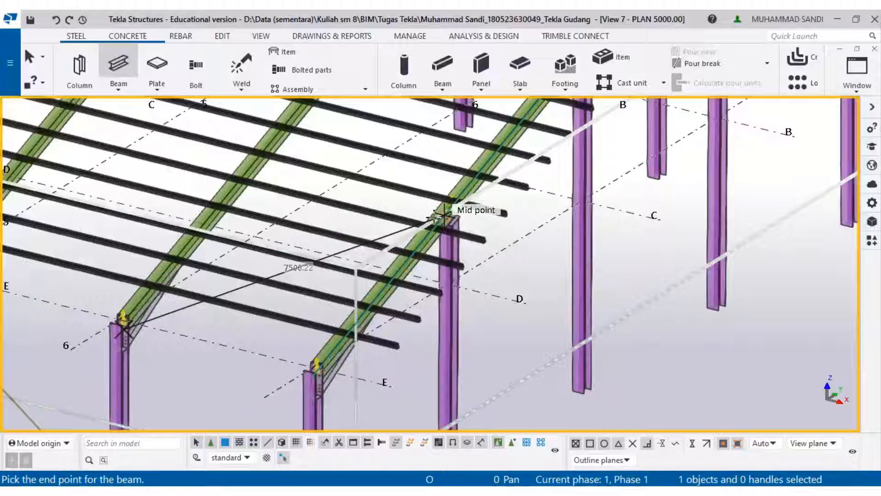
pyautogui.scroll(5, 440, 206)
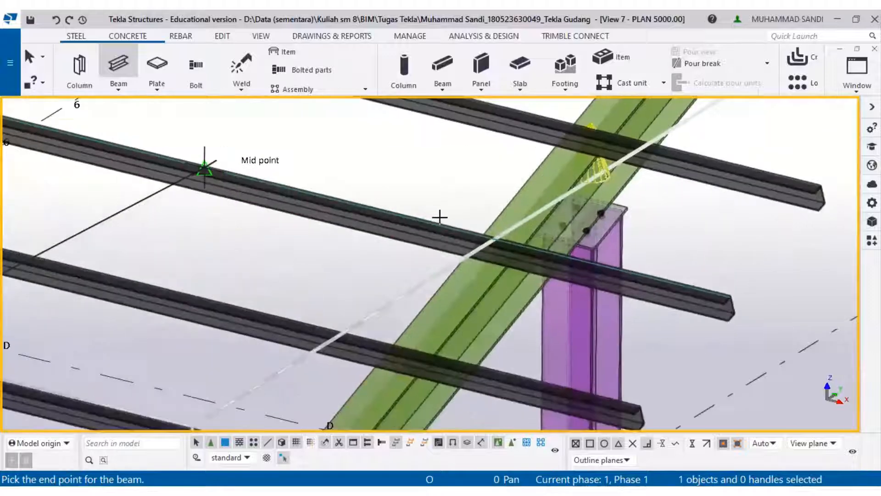
pyautogui.click(571, 195)
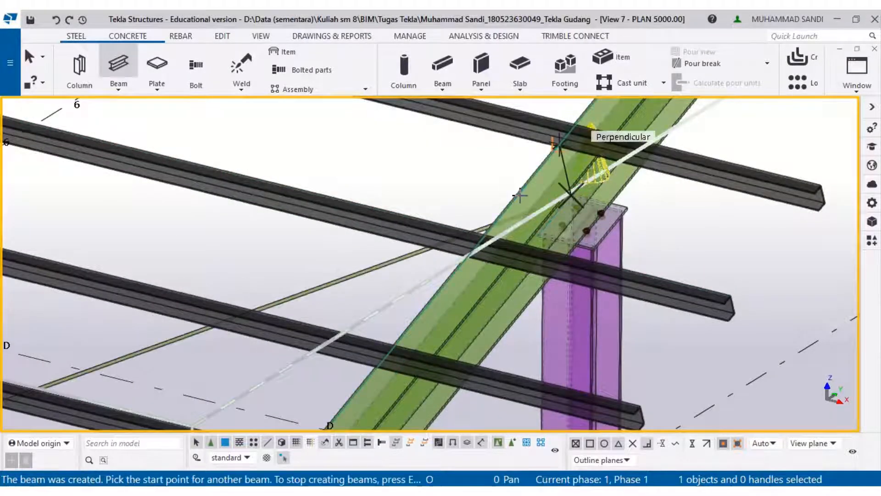
# - Draw the second crossing D19 roof bracing rod between the rafter ends and exit the Beam command
pyautogui.scroll(-8, 521, 183)
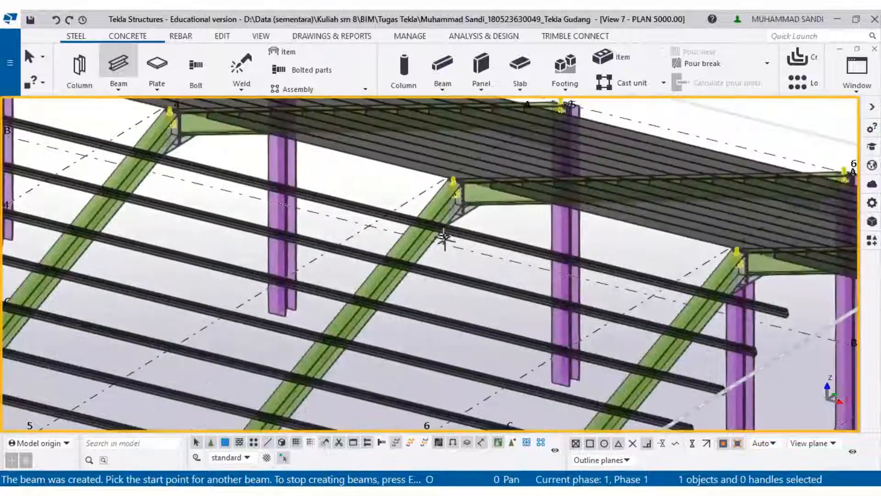
pyautogui.scroll(6, 444, 236)
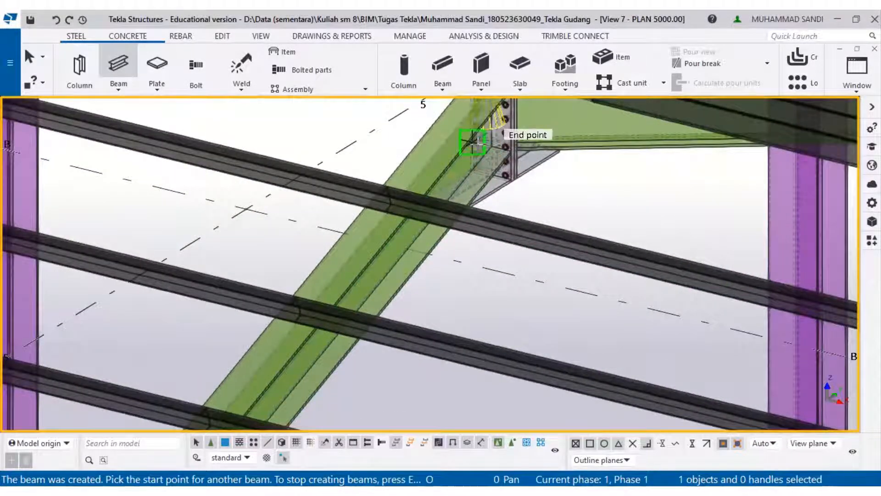
pyautogui.click(480, 138)
pyautogui.scroll(-4, 477, 152)
pyautogui.scroll(2, 472, 299)
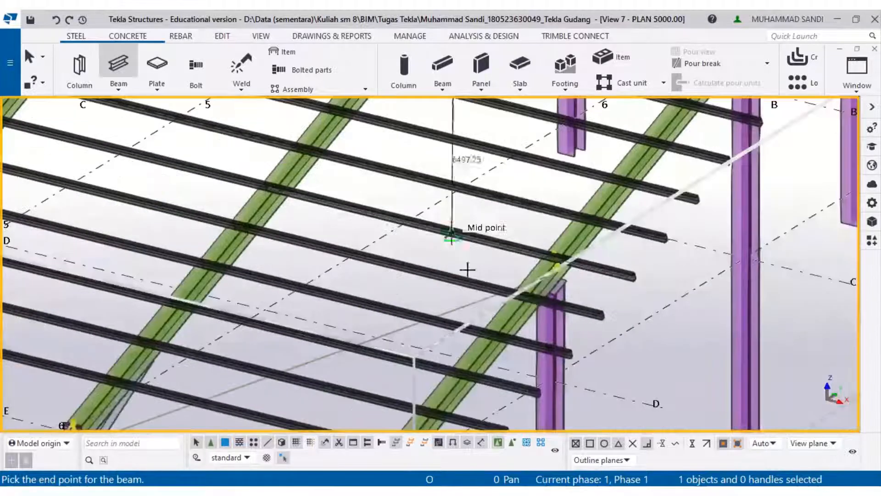
pyautogui.scroll(4, 556, 252)
pyautogui.scroll(5, 558, 264)
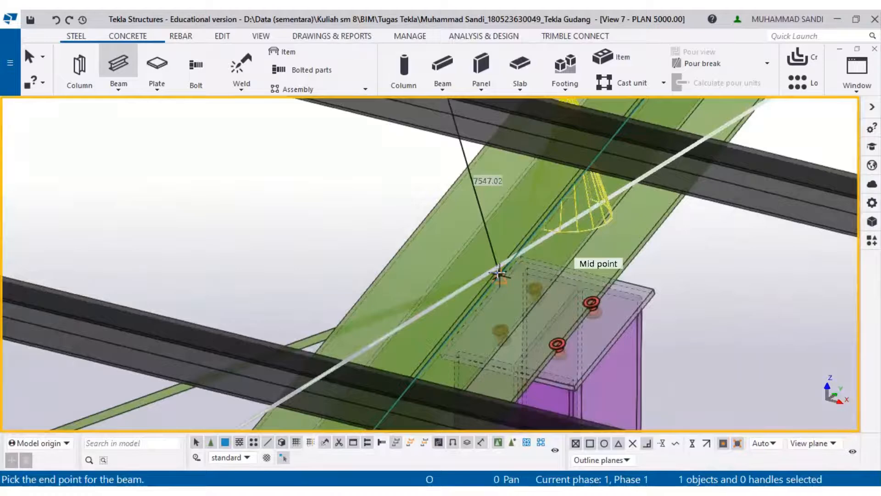
pyautogui.click(498, 274)
pyautogui.scroll(-1, 497, 275)
pyautogui.scroll(-7, 498, 274)
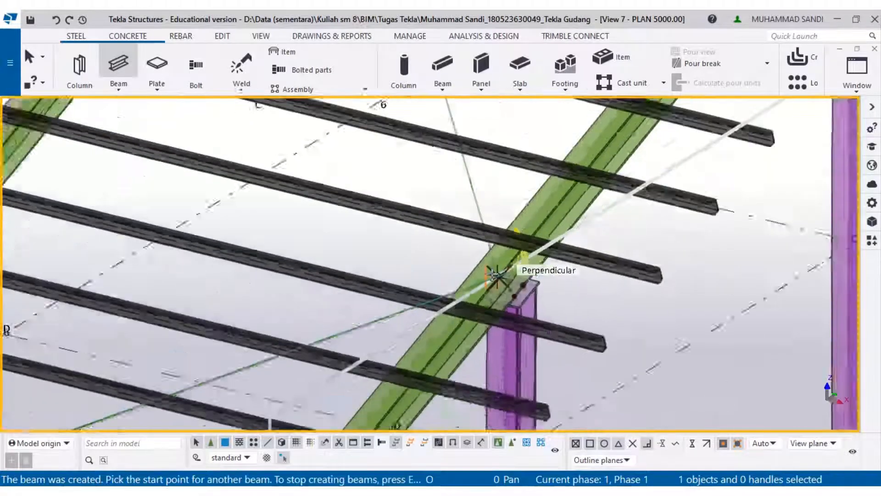
pyautogui.press('Escape')
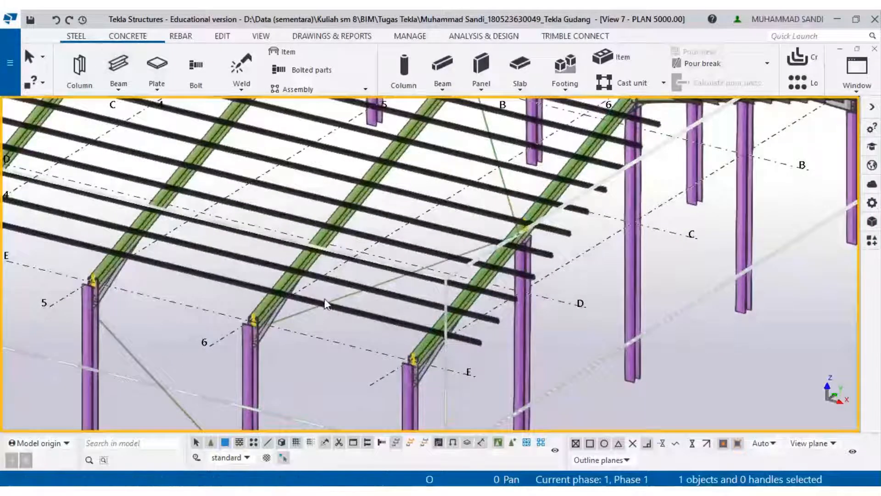
# - Select both roof bracing rods and mirror-copy them about a line through the bay's midpoints onto the adjacent rafter bay
pyautogui.click(313, 307)
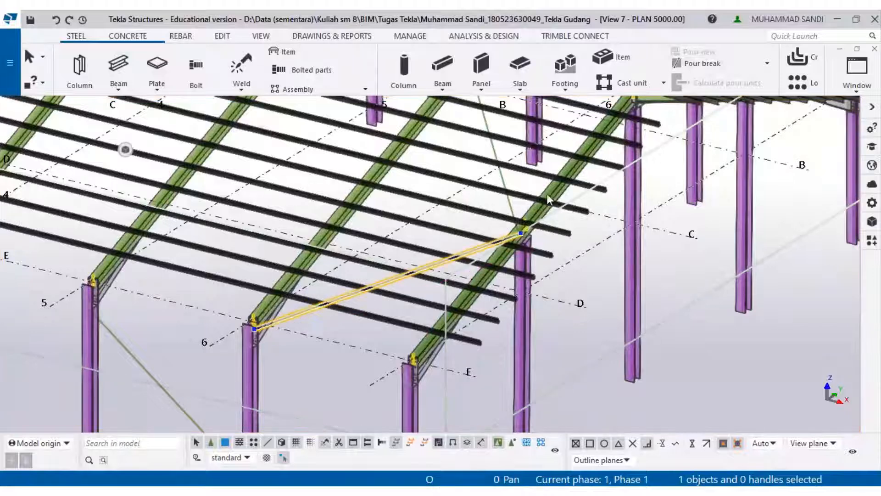
pyautogui.click(504, 180)
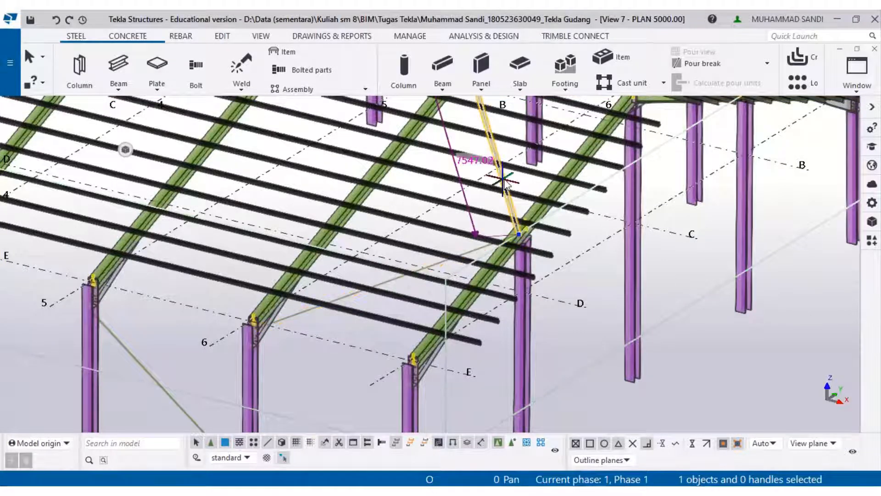
pyautogui.keyDown('ctrl'); pyautogui.click(295, 315); pyautogui.keyUp('ctrl')
pyautogui.rightClick(295, 315)
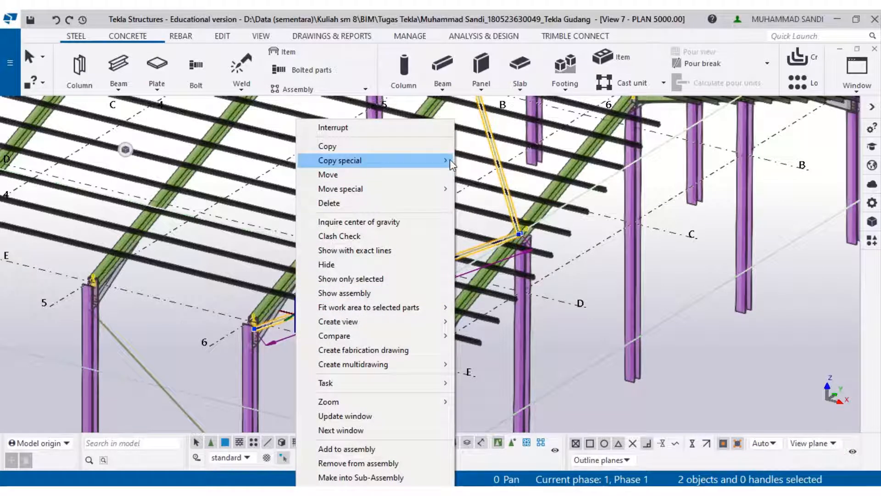
pyautogui.moveTo(449, 159)
pyautogui.click(484, 188)
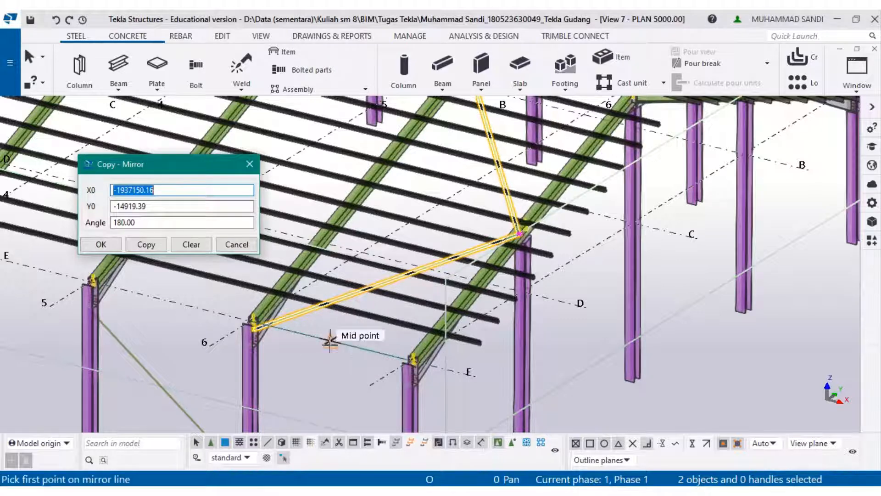
pyautogui.click(330, 340)
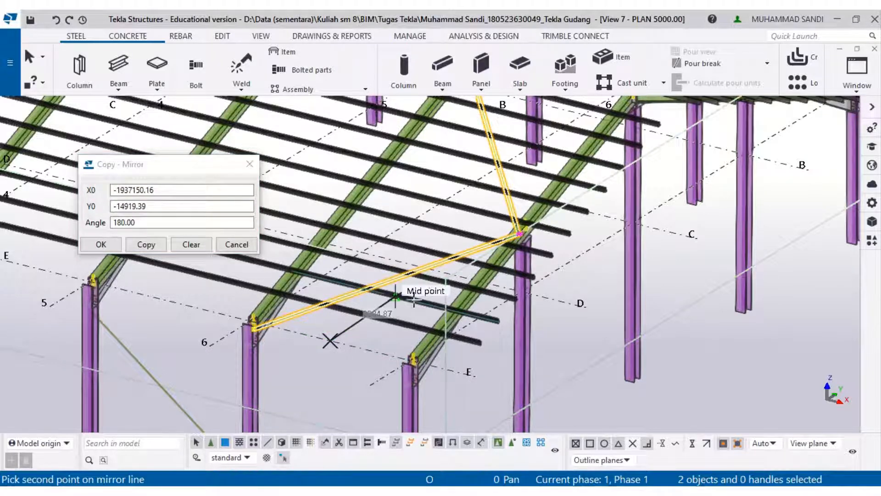
pyautogui.click(438, 279)
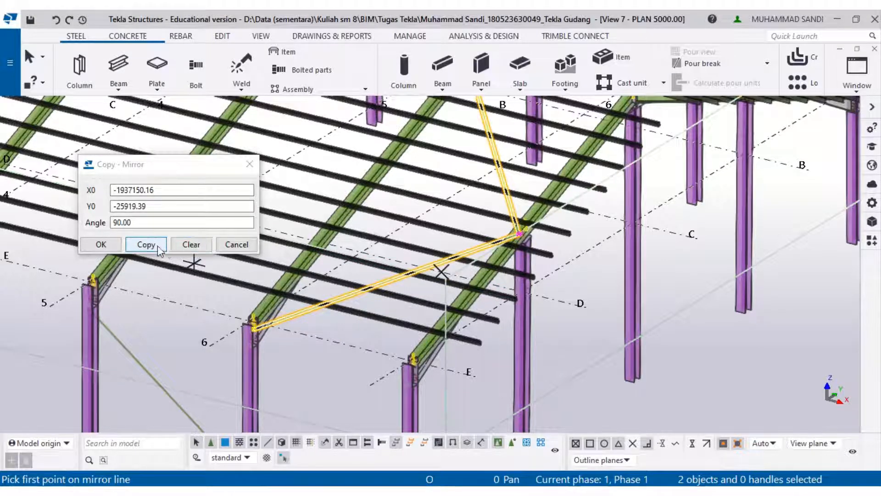
pyautogui.click(101, 244)
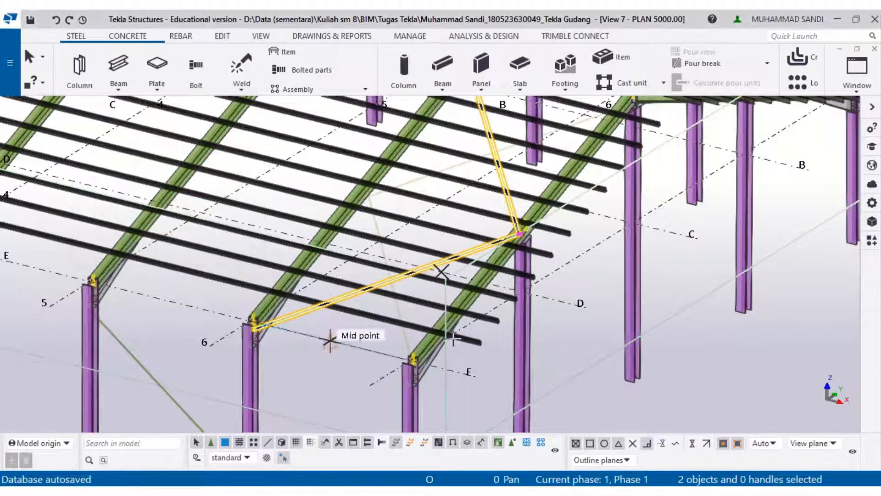
# - Zoom and pan around the roof to inspect the copied wind bracing rods
pyautogui.scroll(1, 440, 275)
pyautogui.scroll(1, 533, 265)
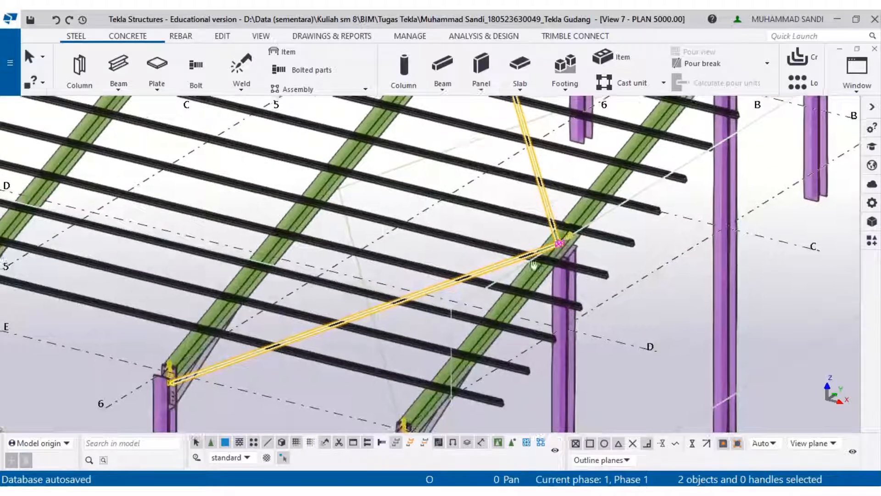
pyautogui.scroll(-3, 533, 265)
pyautogui.scroll(3, 364, 217)
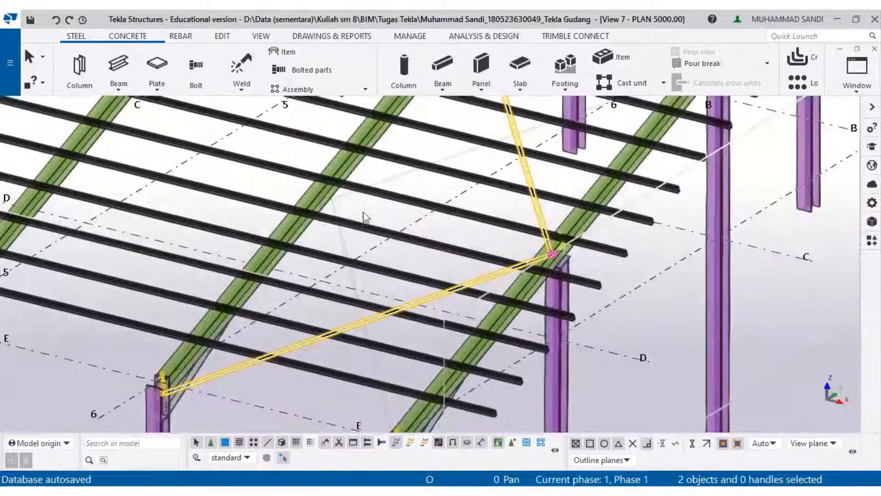
pyautogui.keyDown('ctrl'); pyautogui.click(336, 202); pyautogui.keyUp('ctrl')
pyautogui.scroll(-1, 437, 231)
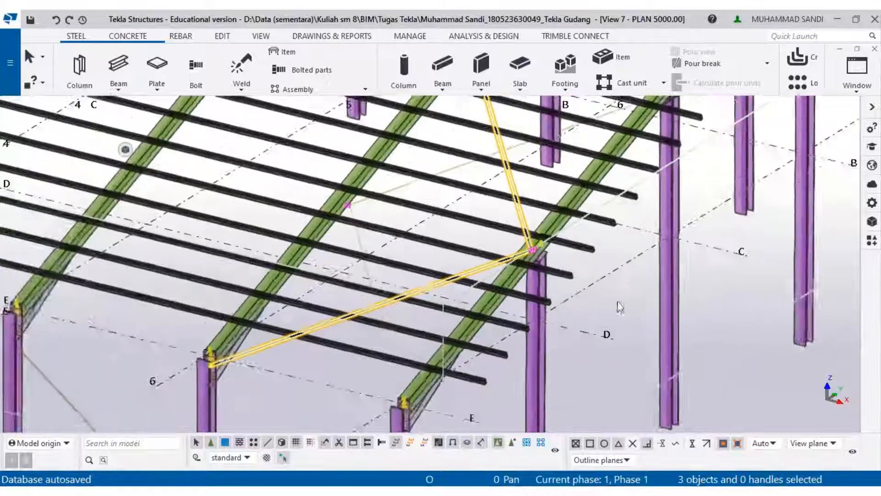
pyautogui.scroll(-1, 620, 307)
pyautogui.click(617, 327)
pyautogui.scroll(-4, 600, 317)
pyautogui.keyDown('ctrl'); pyautogui.moveTo(560, 343); pyautogui.dragTo(589, 362, button='middle'); pyautogui.keyUp('ctrl')
pyautogui.scroll(-2, 579, 271)
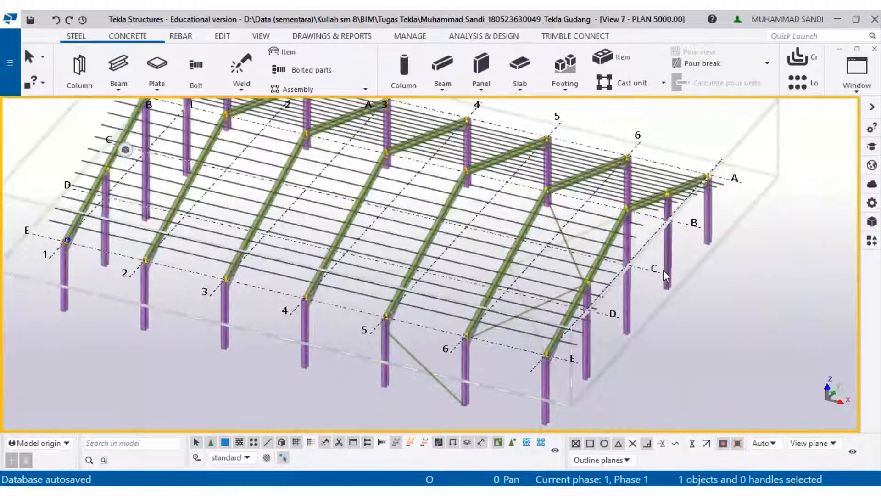
pyautogui.moveTo(335, 15)
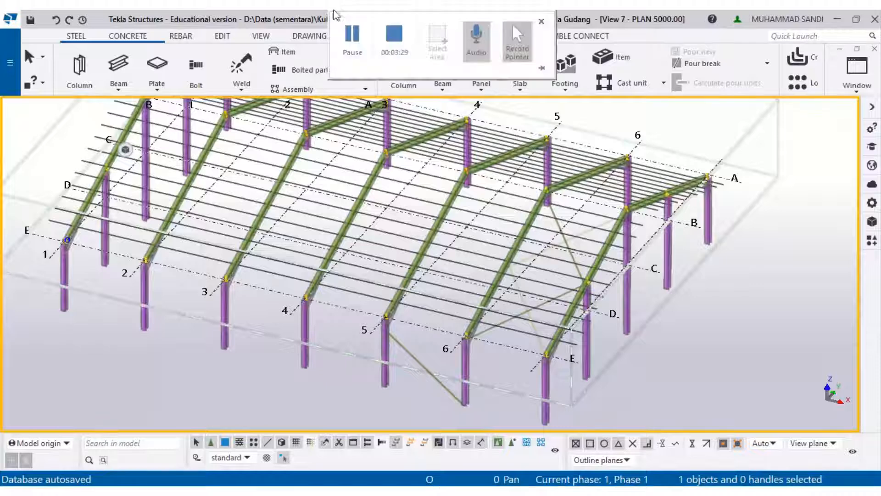
pyautogui.click(352, 39)
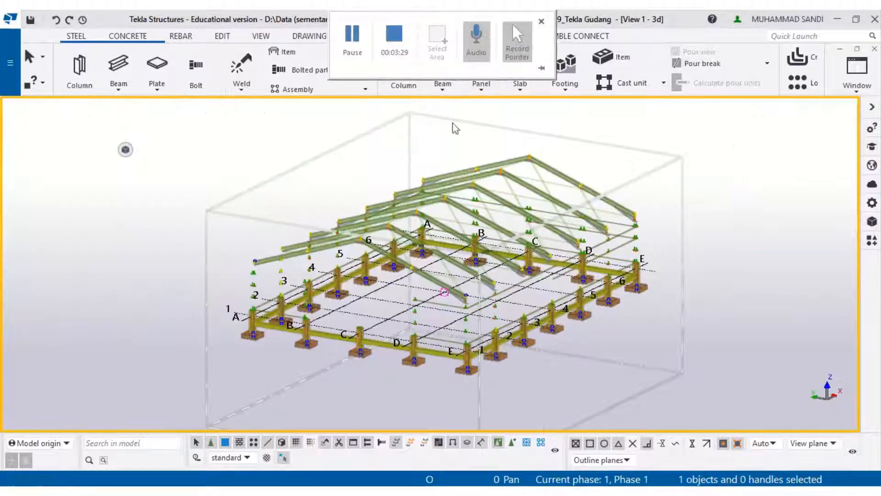
# - Redraw the 3D view and orbit and zoom around the whole warehouse model to review it
pyautogui.rightClick(700, 133)
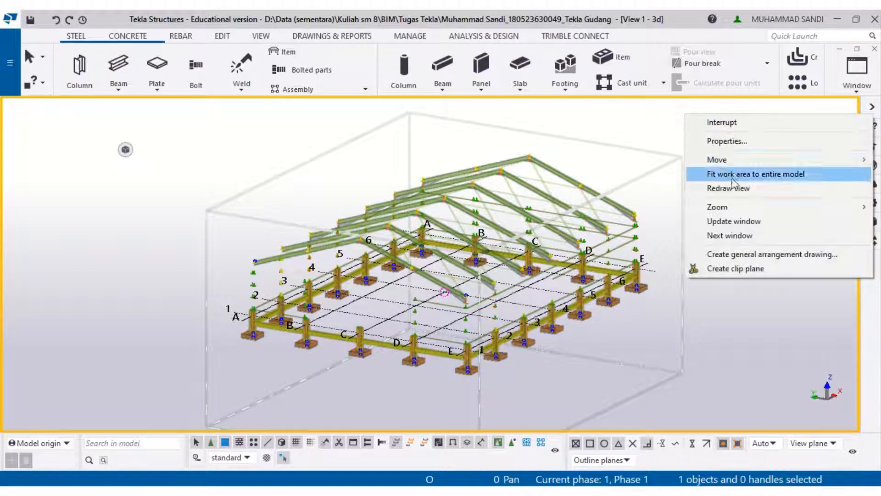
pyautogui.click(736, 192)
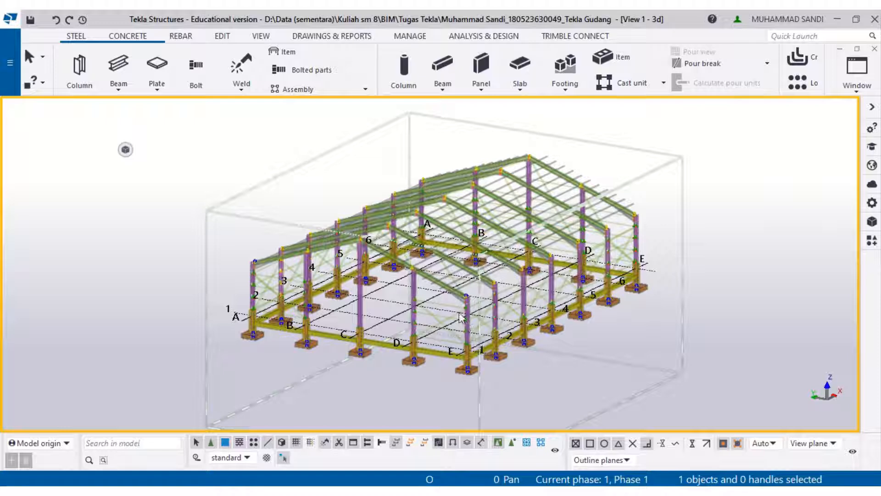
pyautogui.keyDown('ctrl'); pyautogui.moveTo(463, 319); pyautogui.dragTo(636, 336, button='middle'); pyautogui.keyUp('ctrl')
pyautogui.moveTo(445, 295)
pyautogui.keyDown('ctrl'); pyautogui.mouseDown(button='middle')
pyautogui.moveTo(459, 321)
pyautogui.moveTo(439, 296)
pyautogui.mouseUp(button='middle'); pyautogui.keyUp('ctrl')
pyautogui.scroll(-3, 453, 300)
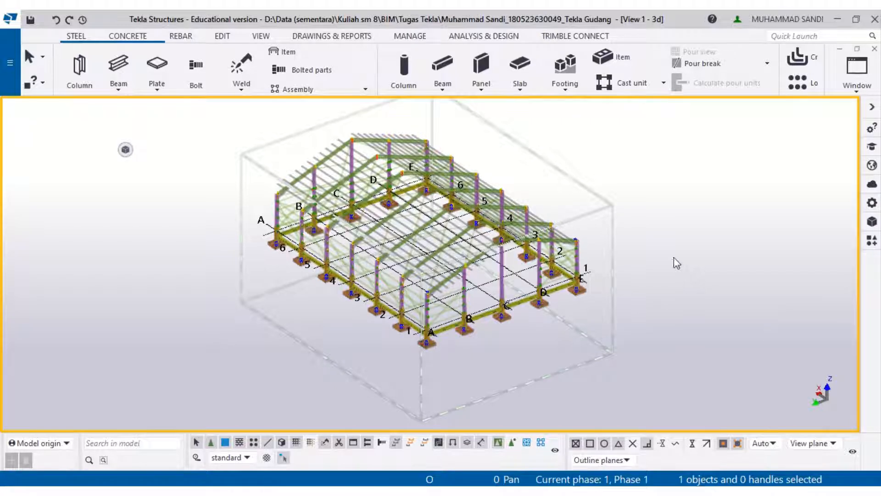
pyautogui.moveTo(620, 208); pyautogui.dragTo(620, 245, button='middle')
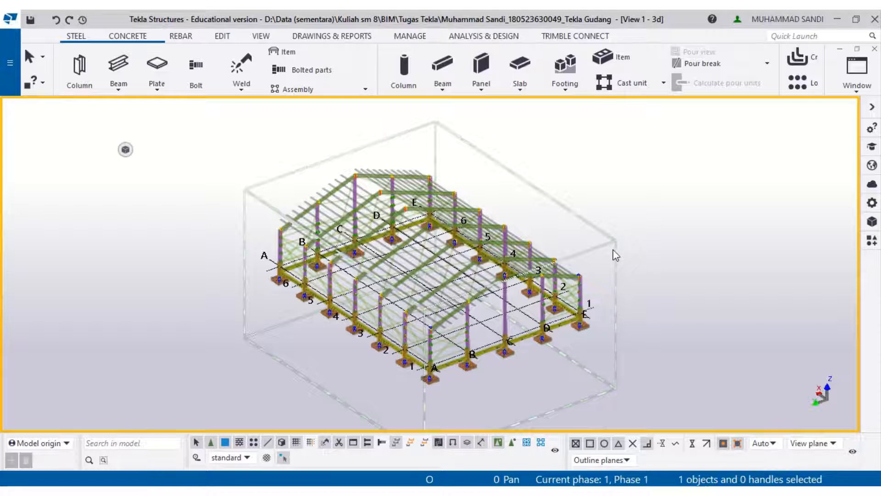
pyautogui.moveTo(430, 13)
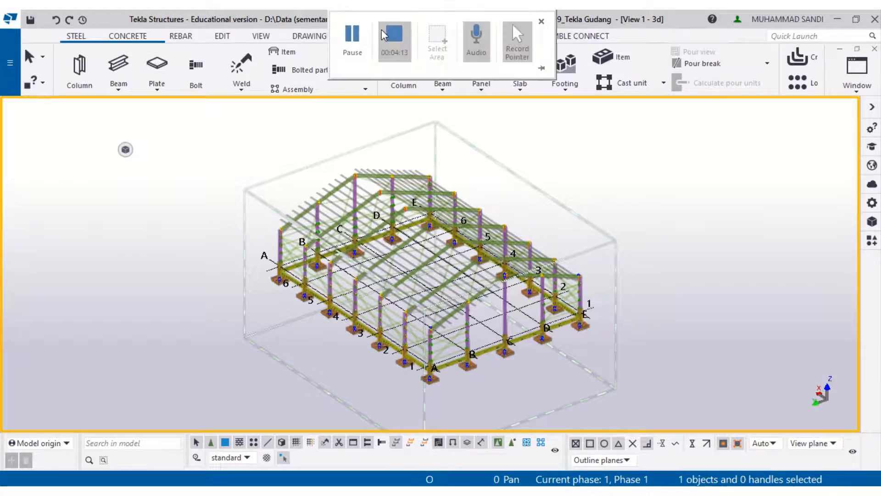